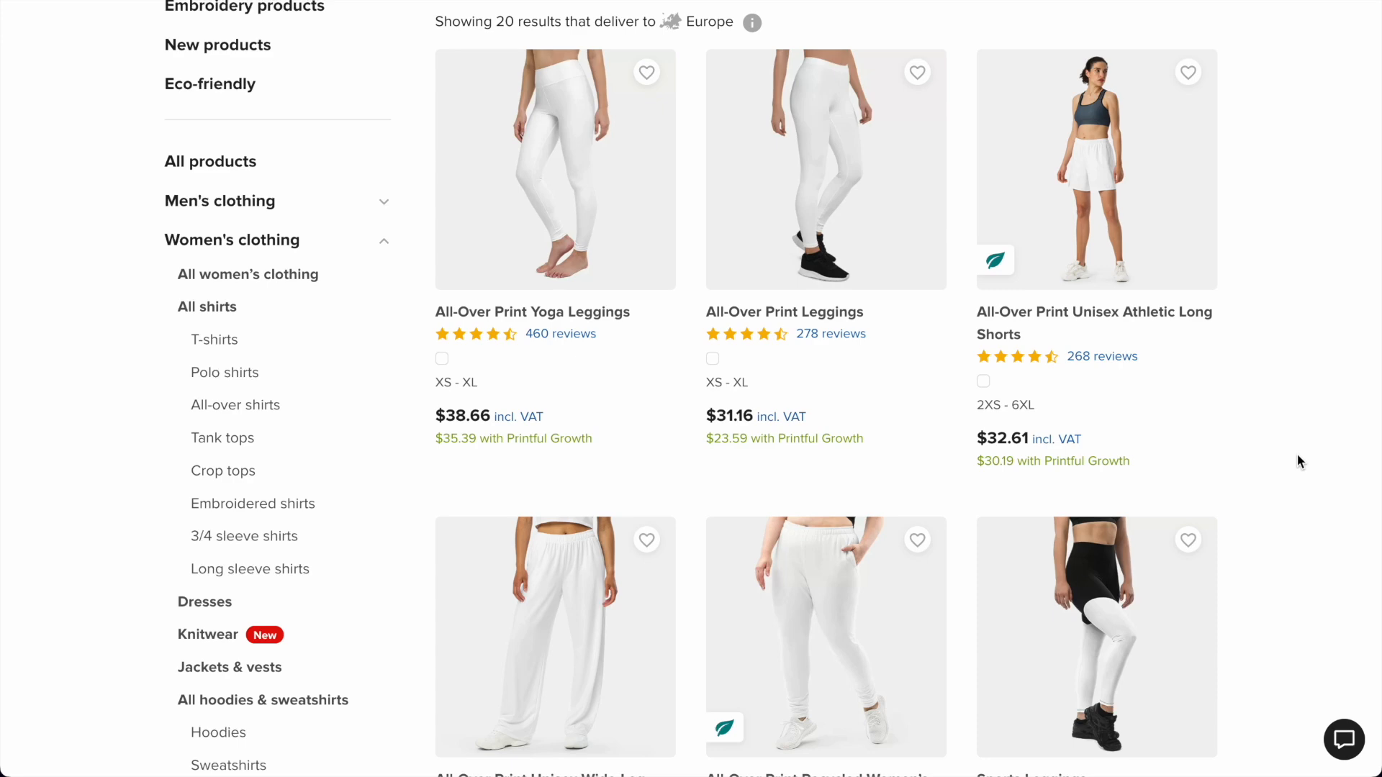
- Look through the all-over print products in the women's bottoms catalogue
scroll(1297, 455, down, 9)
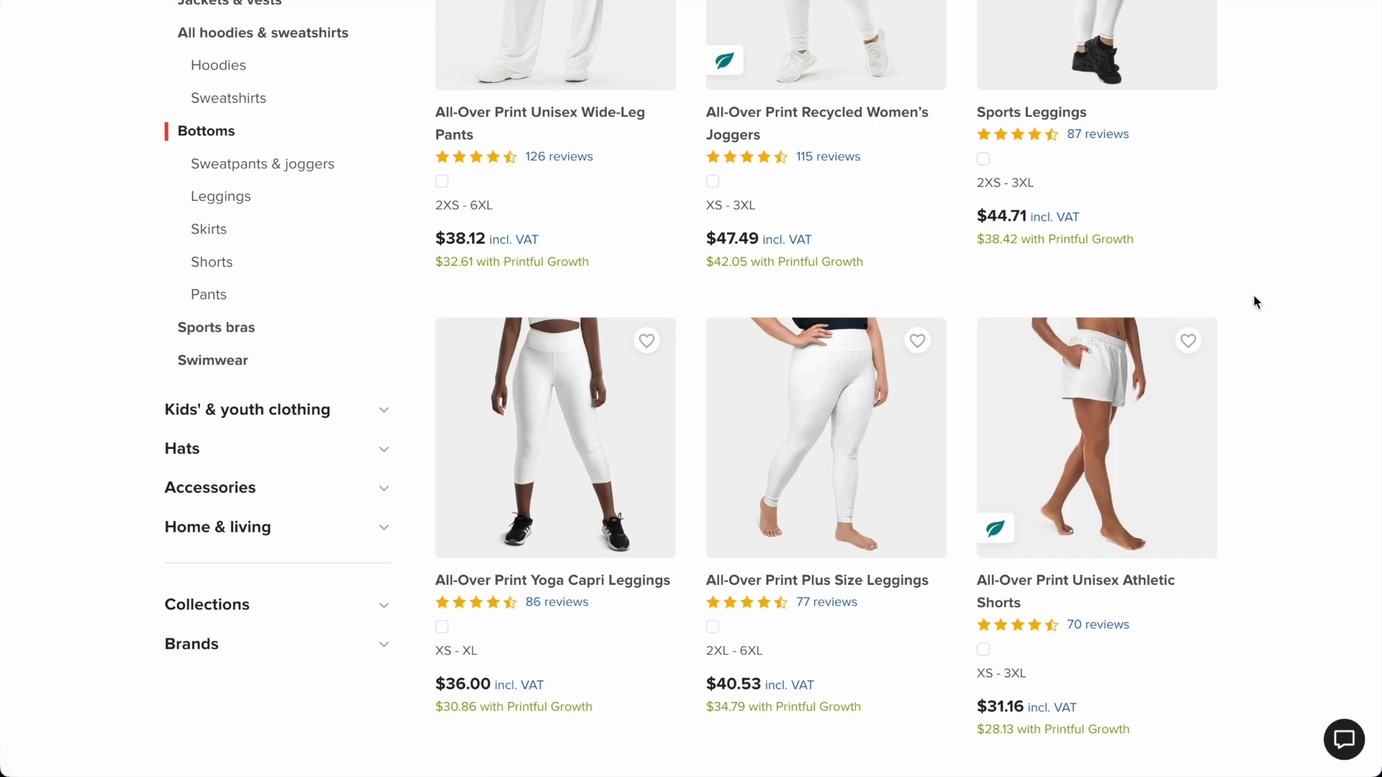
scroll(1253, 303, down, 7)
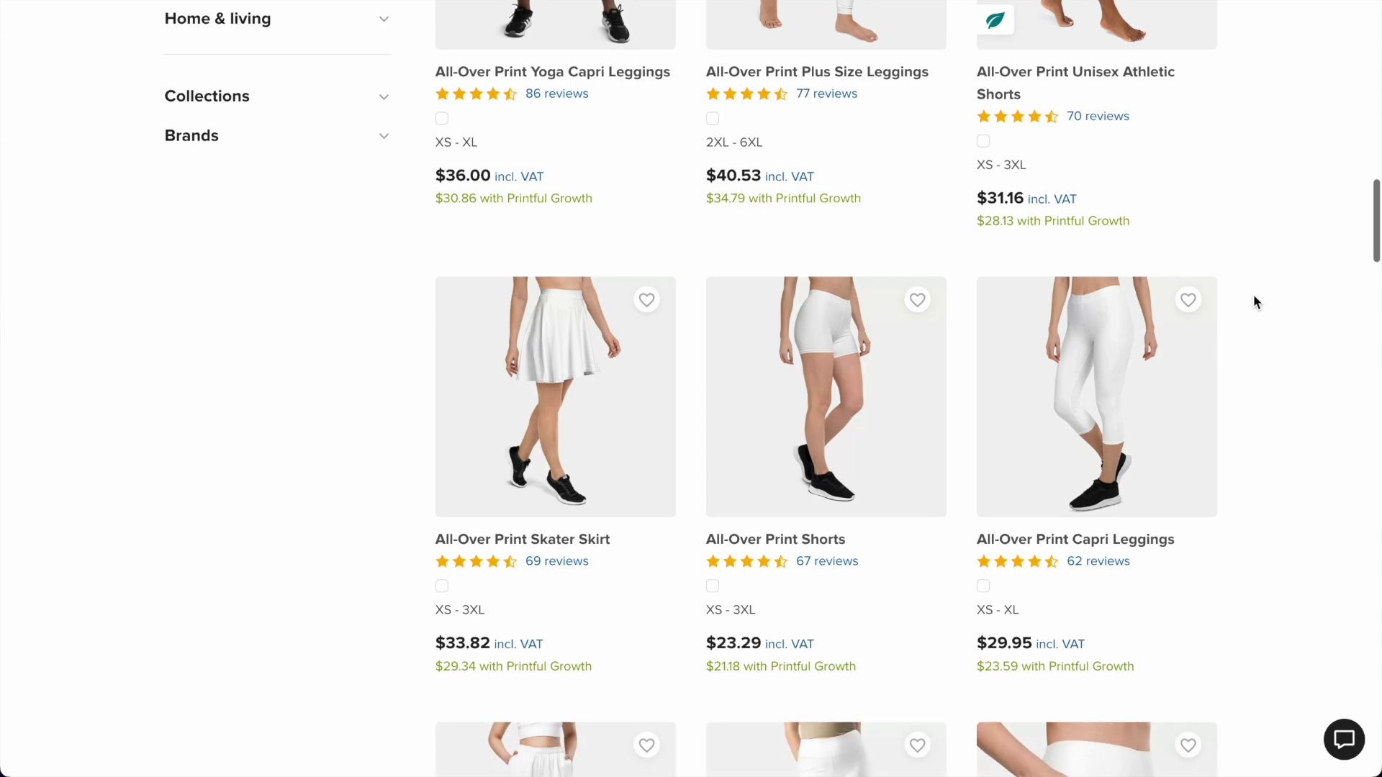
scroll(1253, 302, up, 4)
scroll(1254, 303, up, 2)
scroll(1253, 302, down, 15)
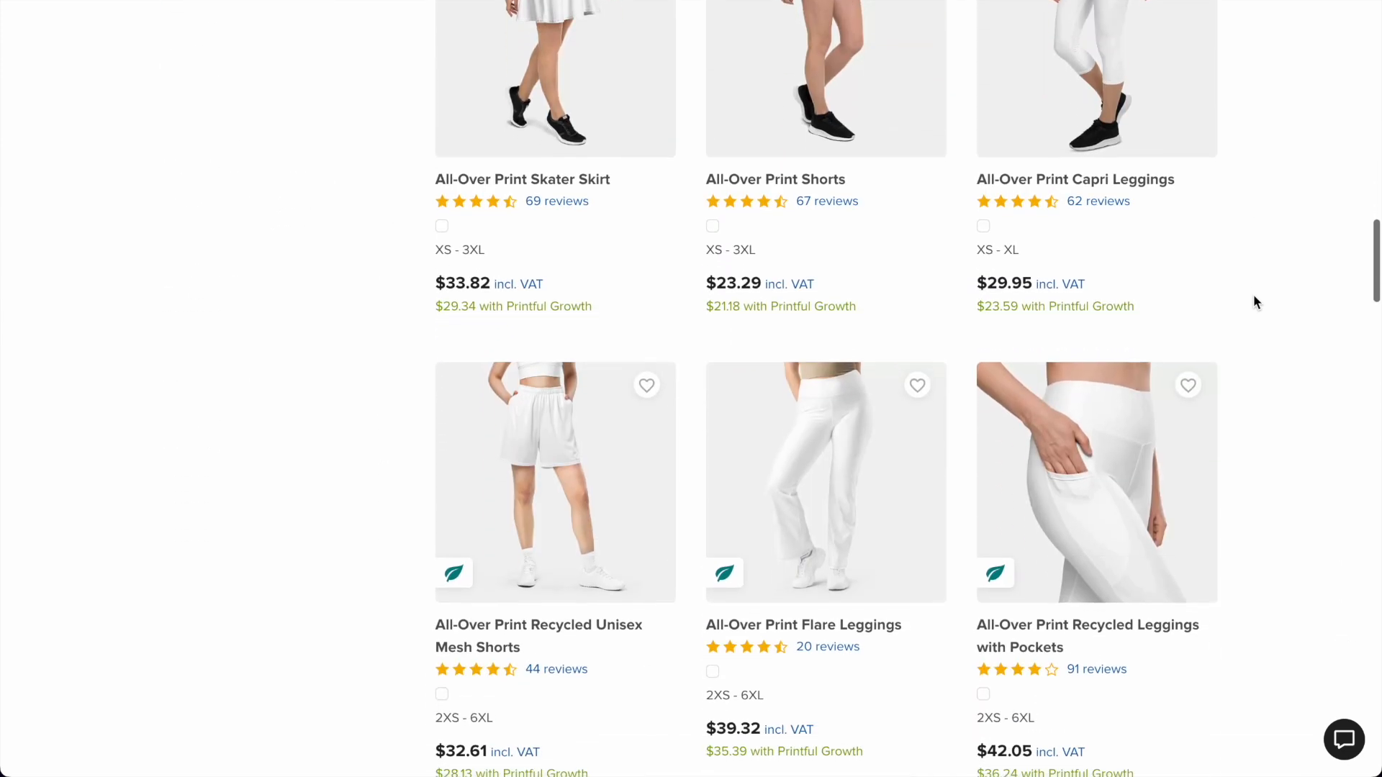
scroll(1253, 295, down, 1)
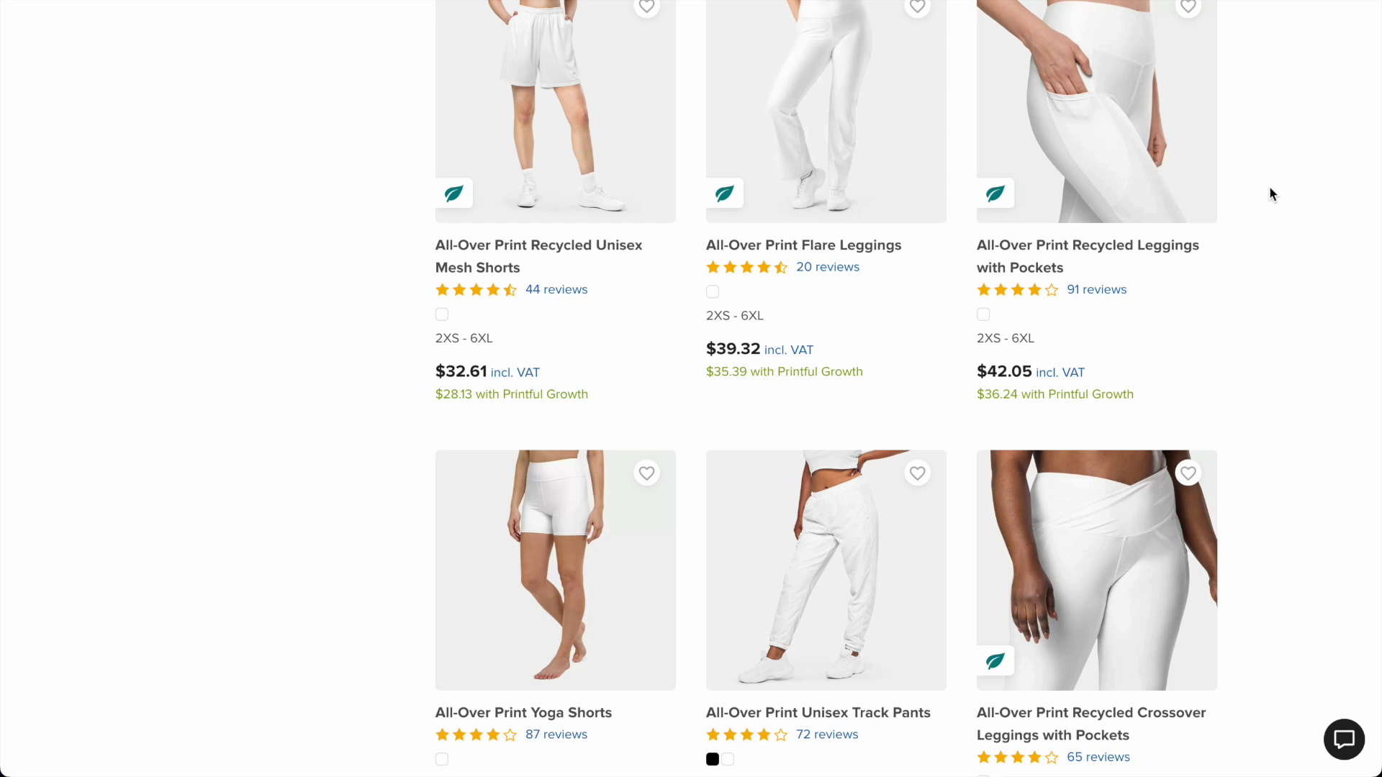
scroll(1270, 193, up, 2)
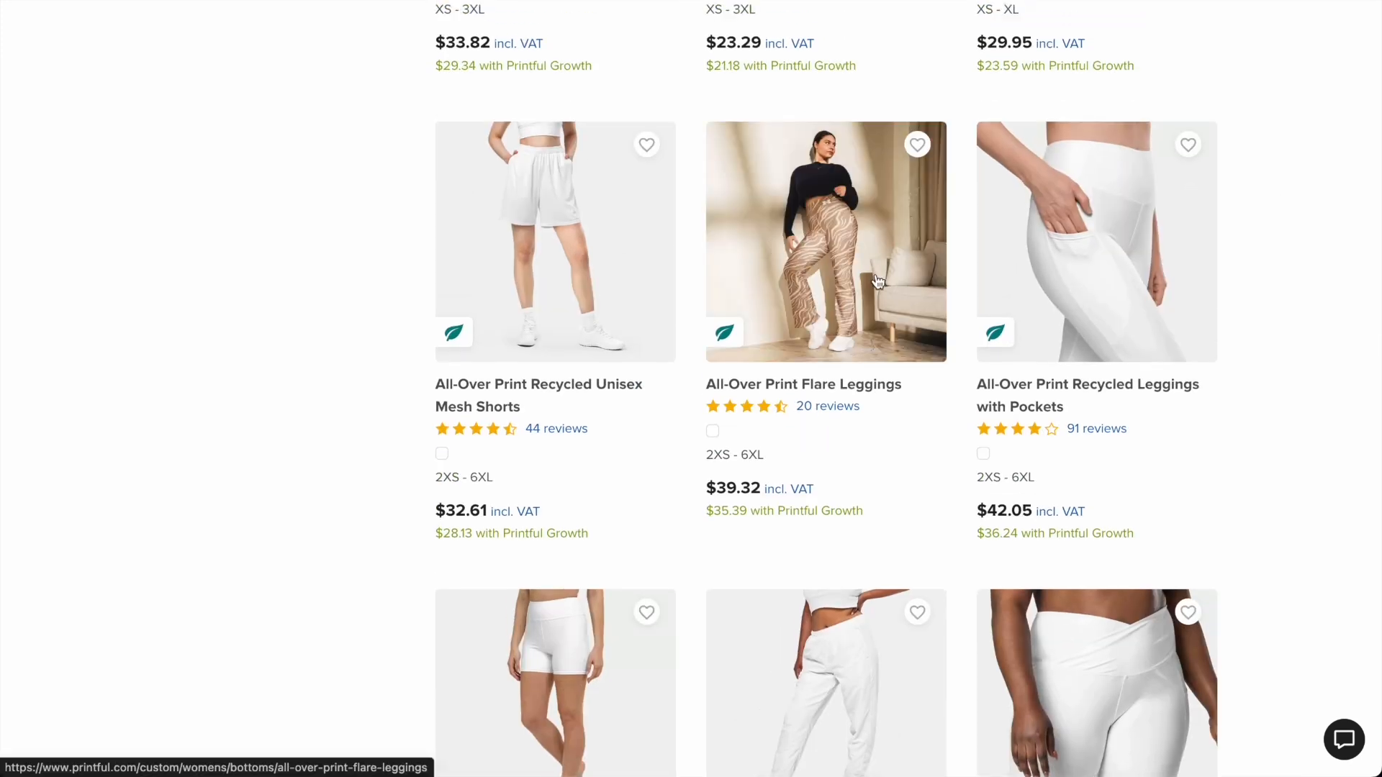
scroll(877, 281, down, 5)
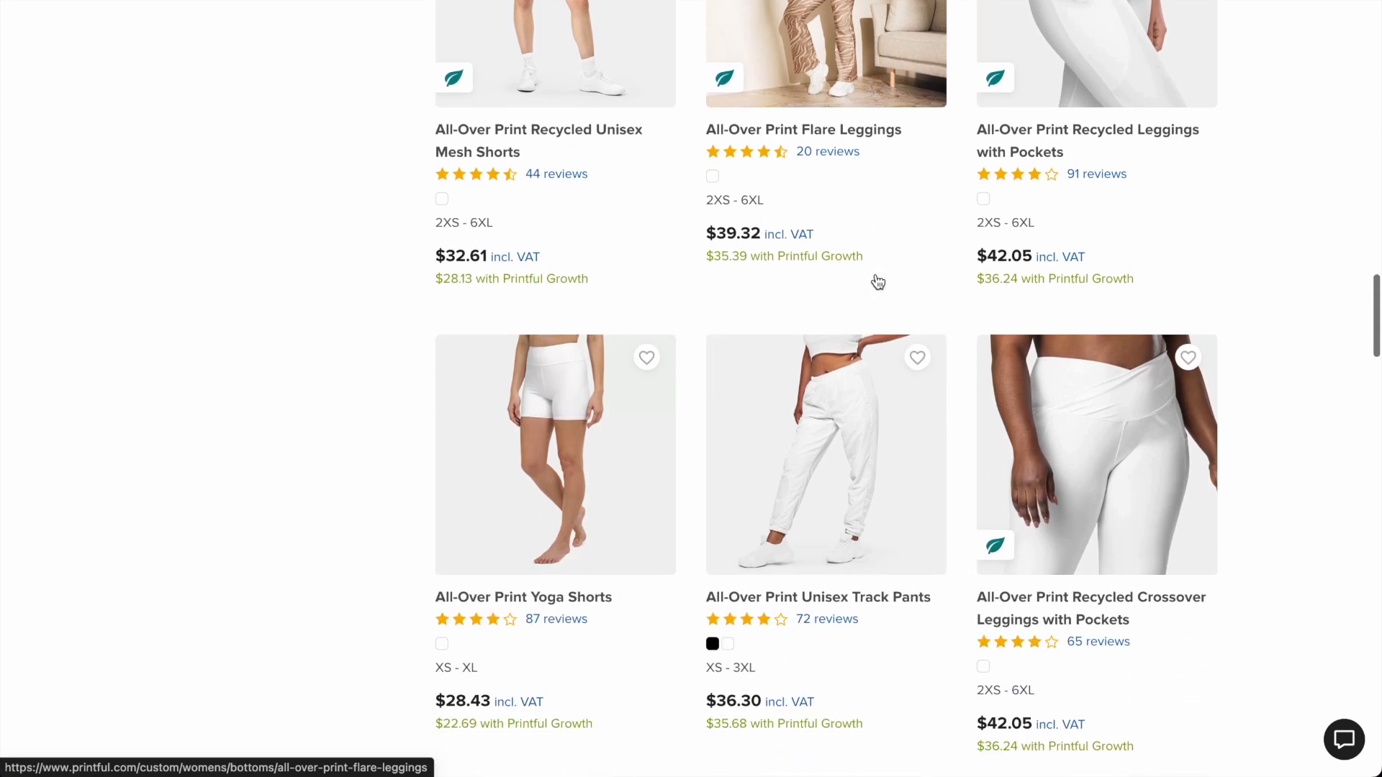
scroll(877, 281, down, 1)
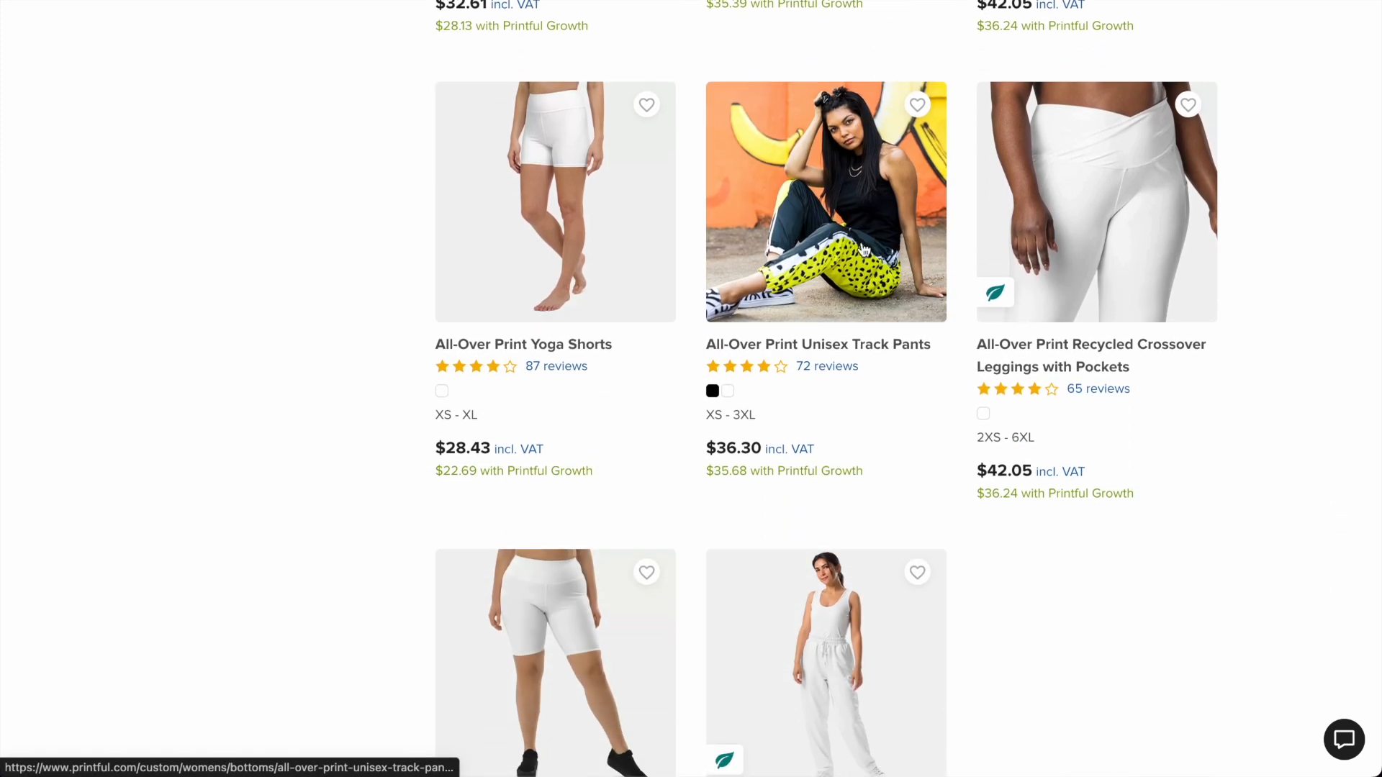
scroll(1237, 232, down, 3)
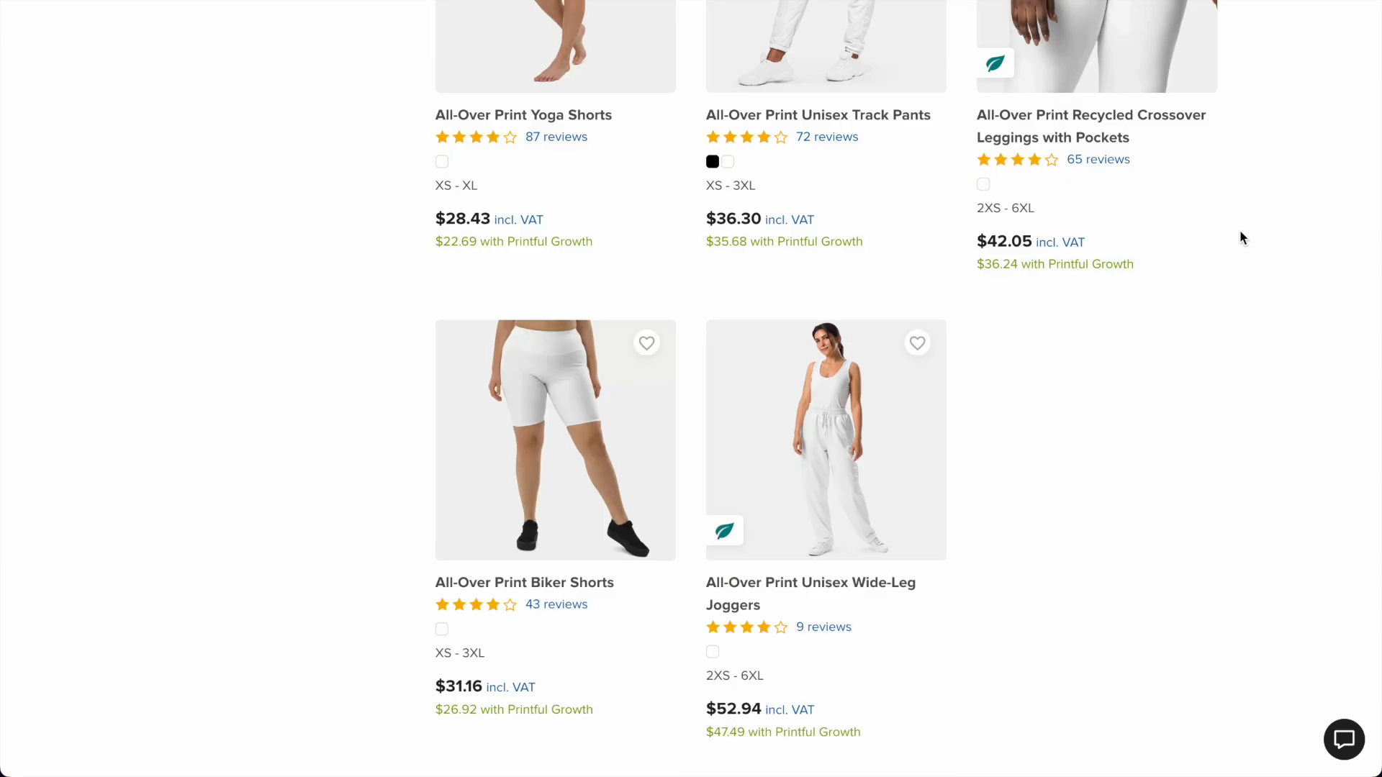
scroll(1239, 231, up, 11)
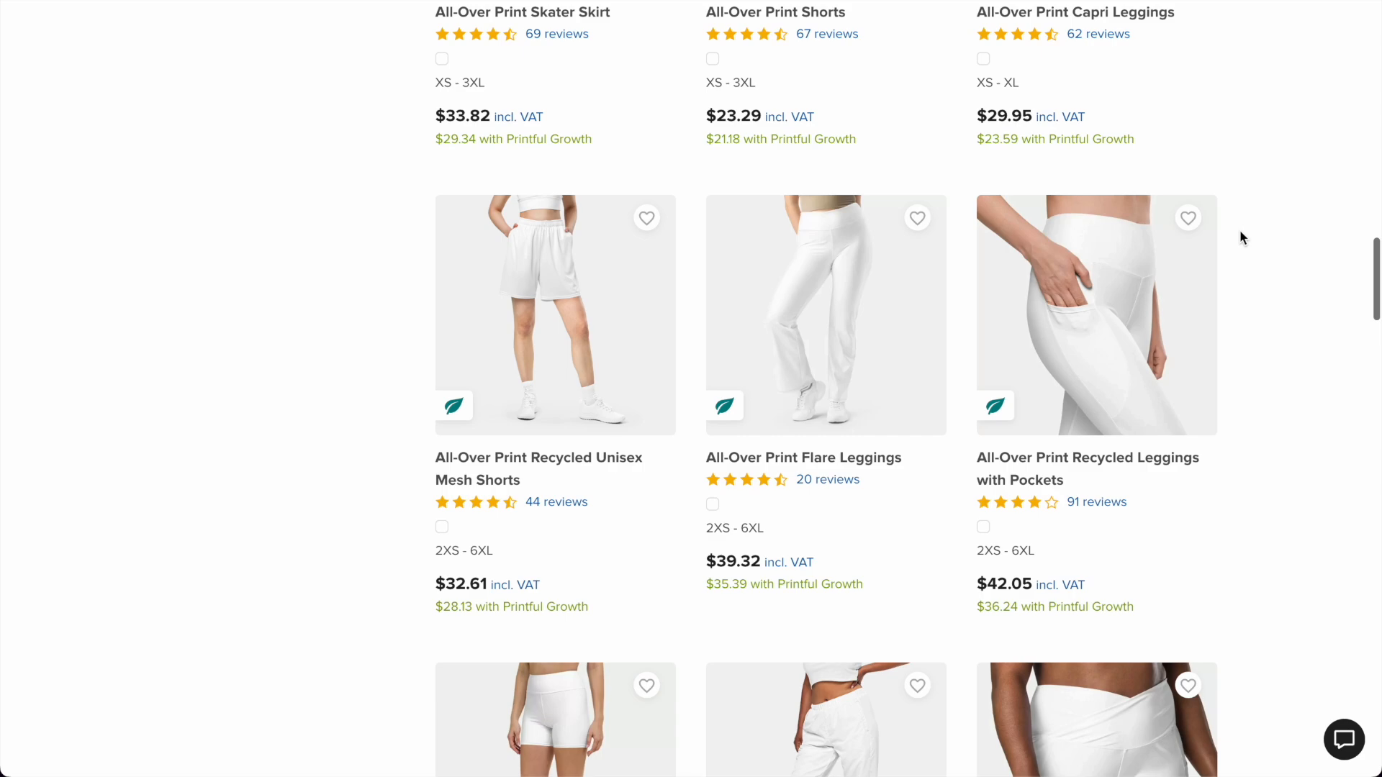
scroll(1239, 237, up, 15)
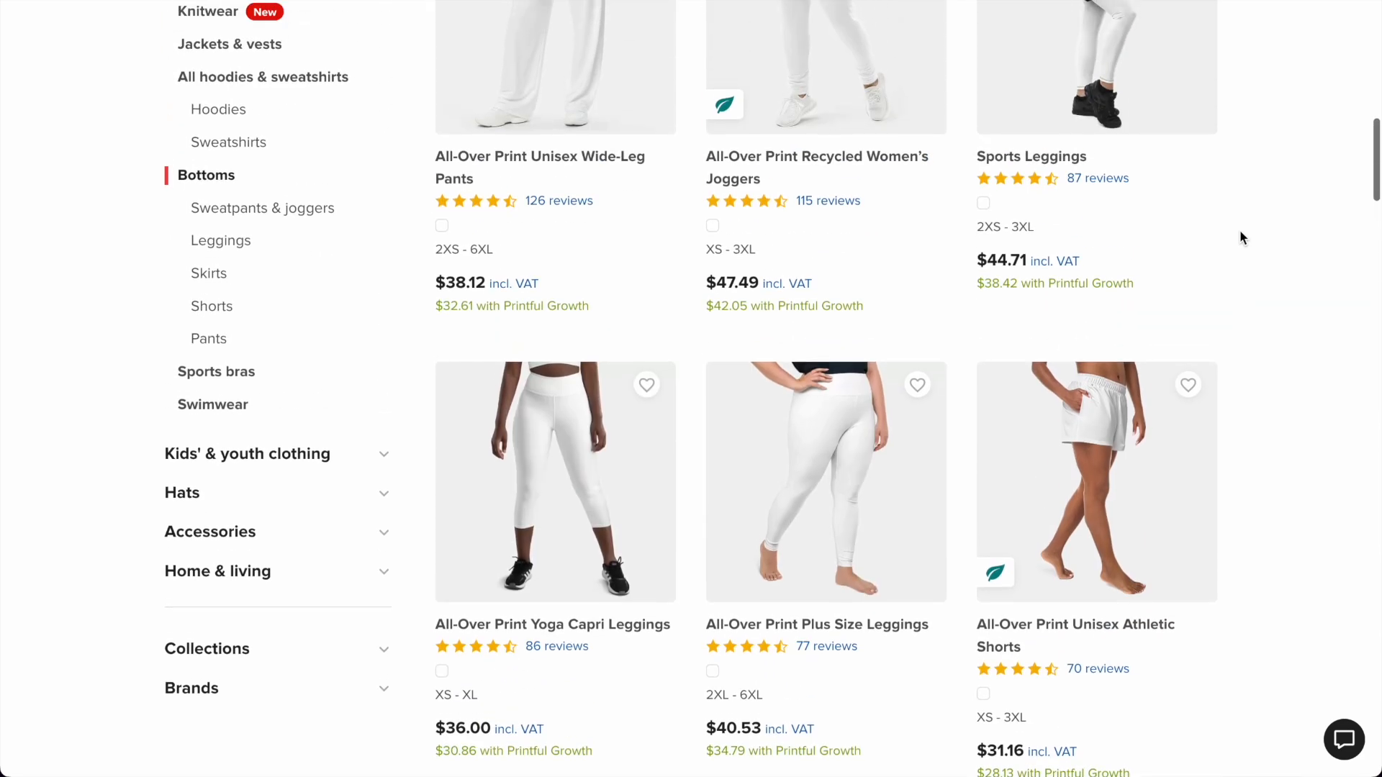
scroll(1239, 232, up, 10)
- Start a product template for the All-Over Print Recycled Women's Joggers in size 2XL
scroll(1240, 232, down, 6)
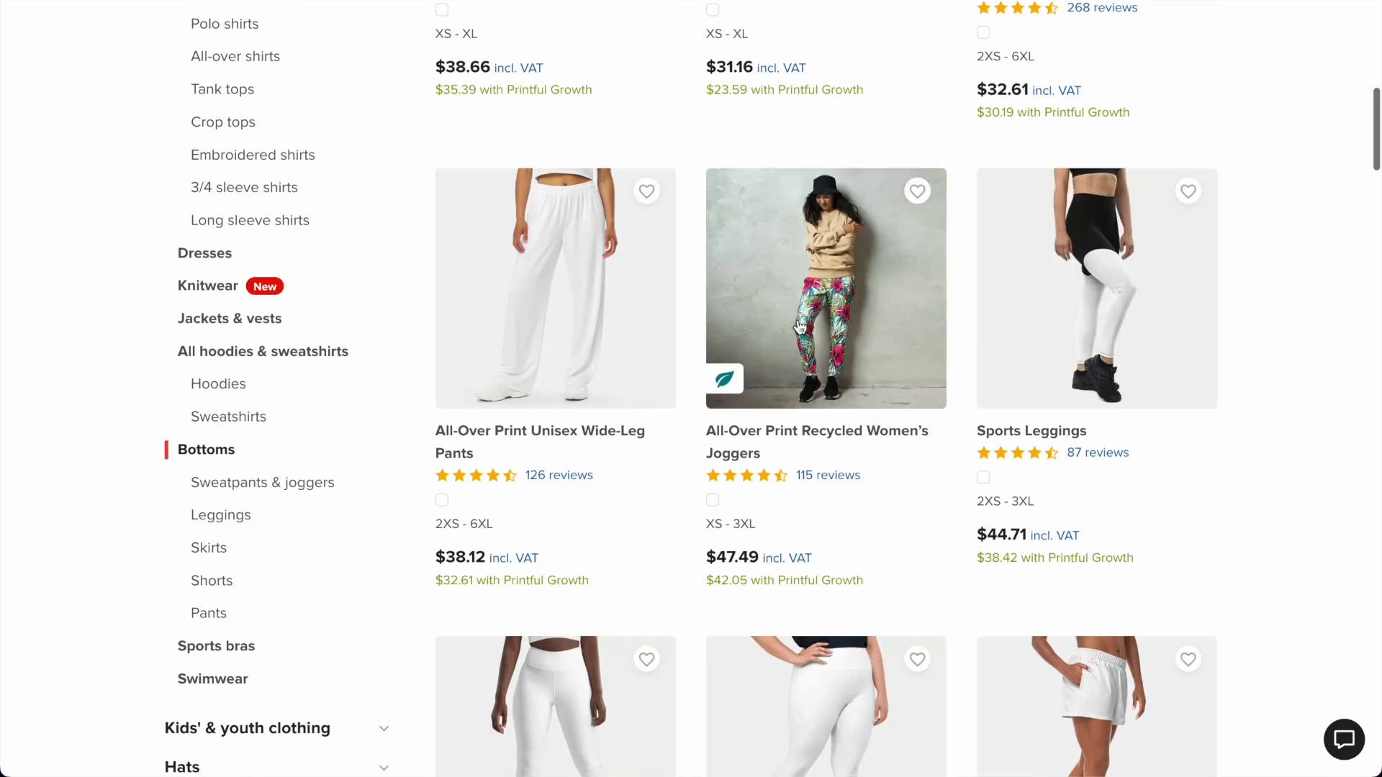
click(798, 326)
scroll(1138, 228, down, 2)
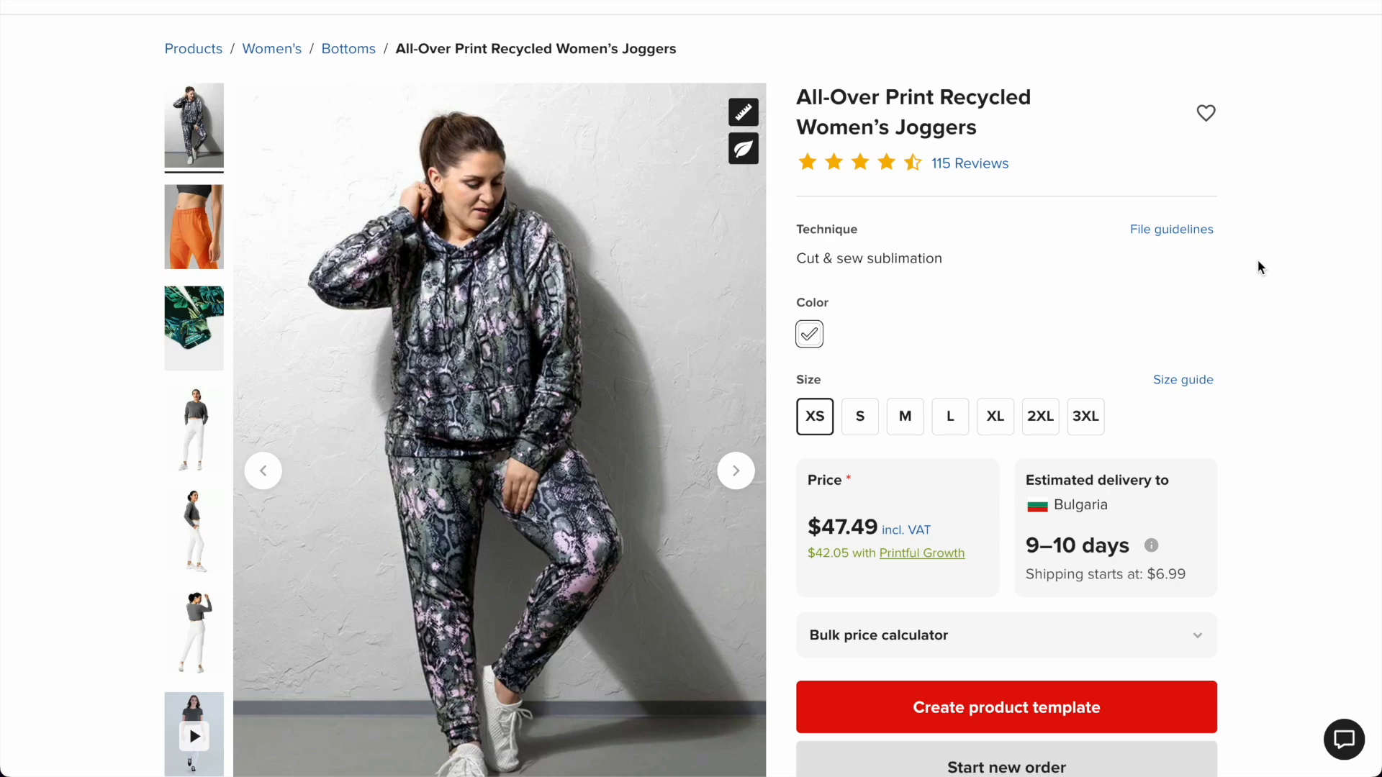
click(1039, 418)
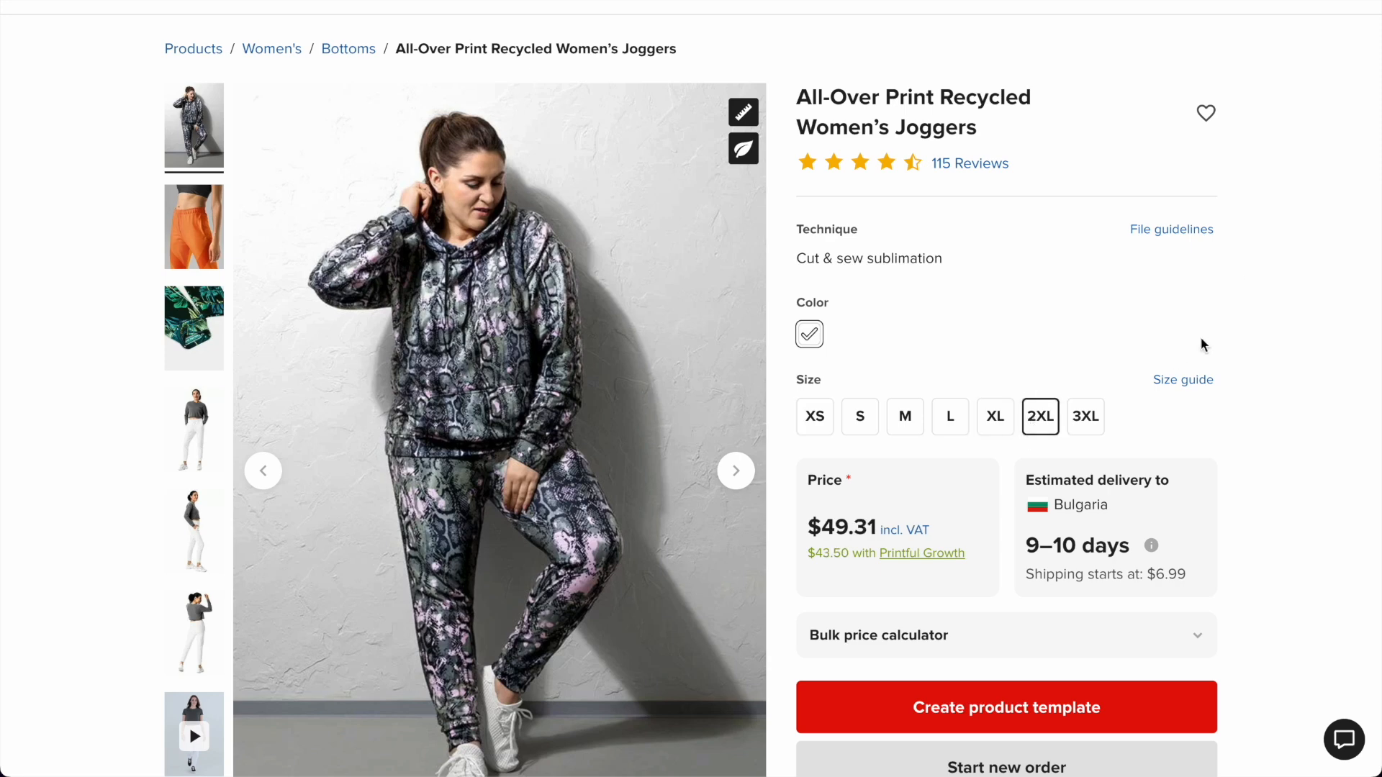
click(1111, 719)
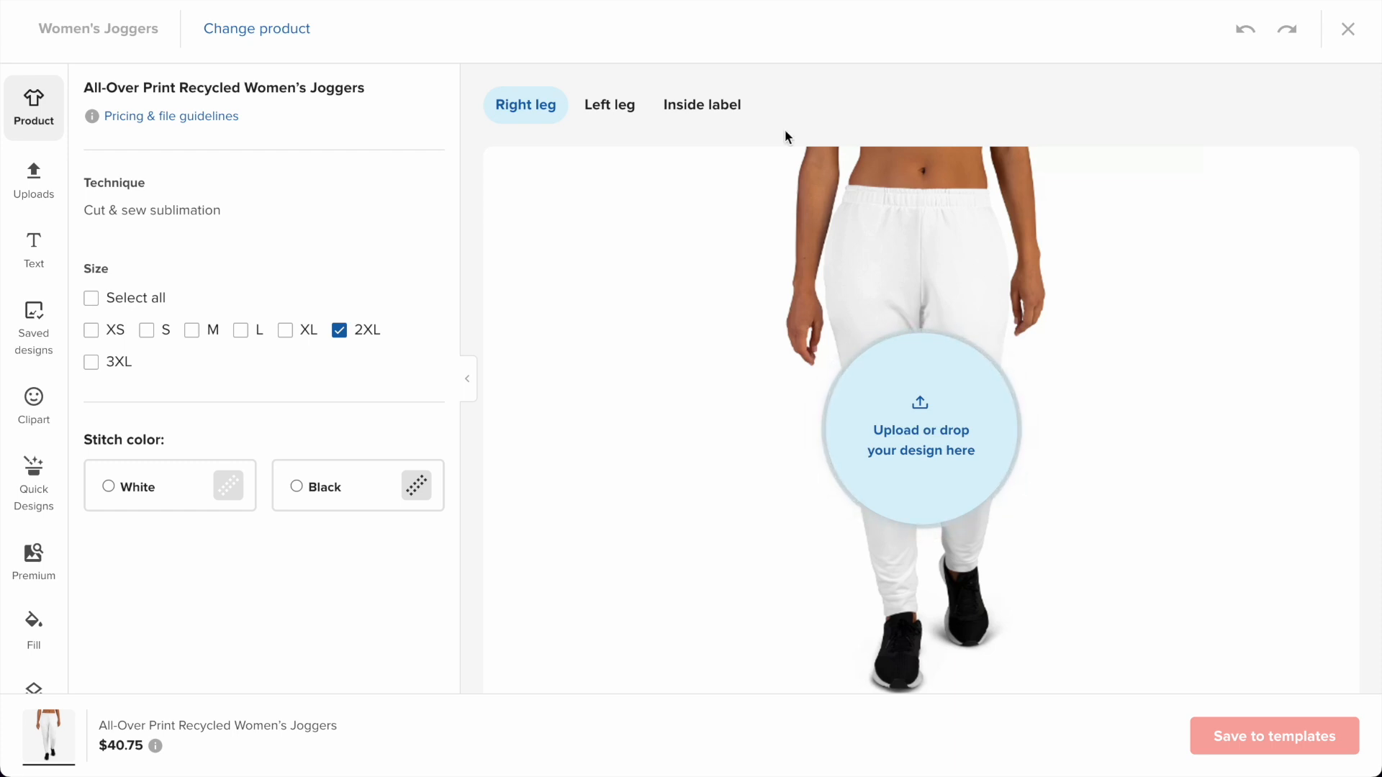
- Try 225-pieces-copy.jpg from the file library on the joggers' right leg, inspect its print area and remove it
click(927, 404)
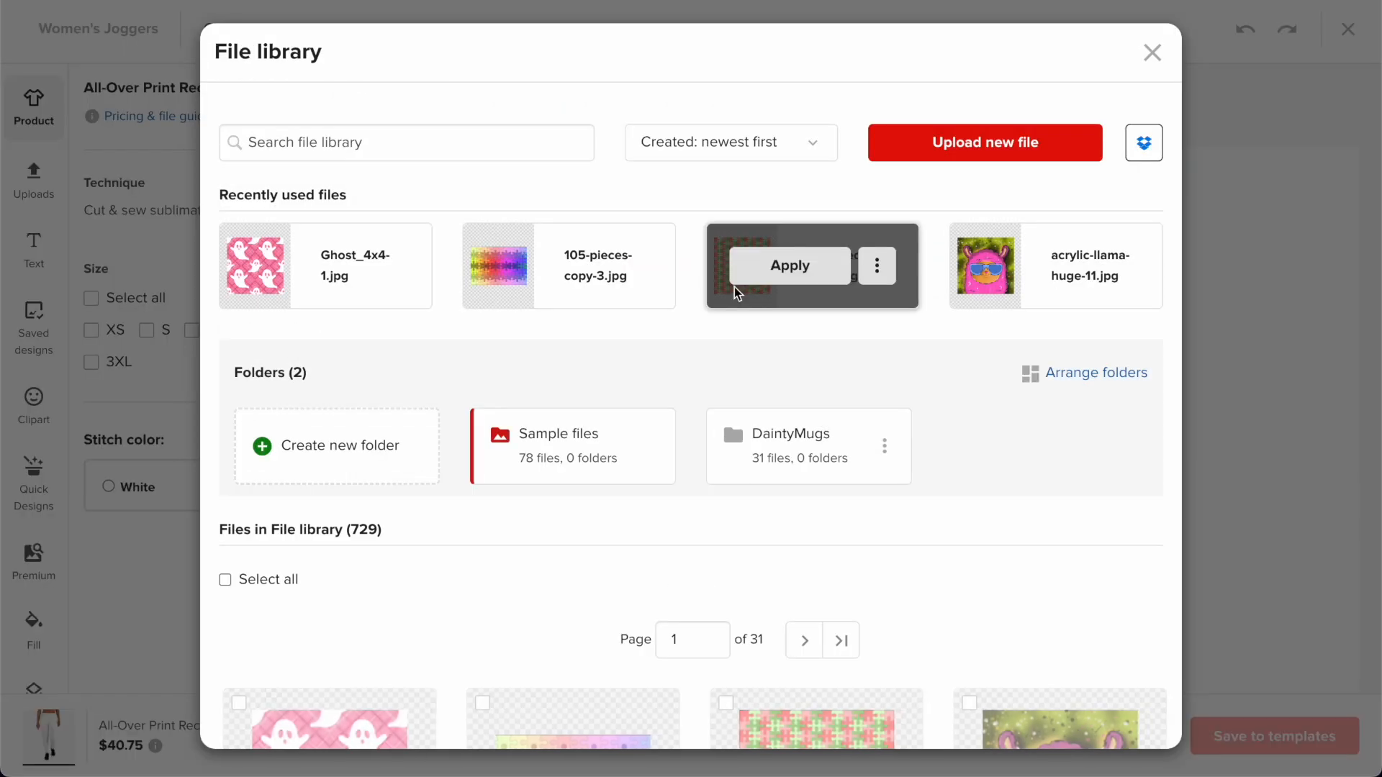
click(775, 272)
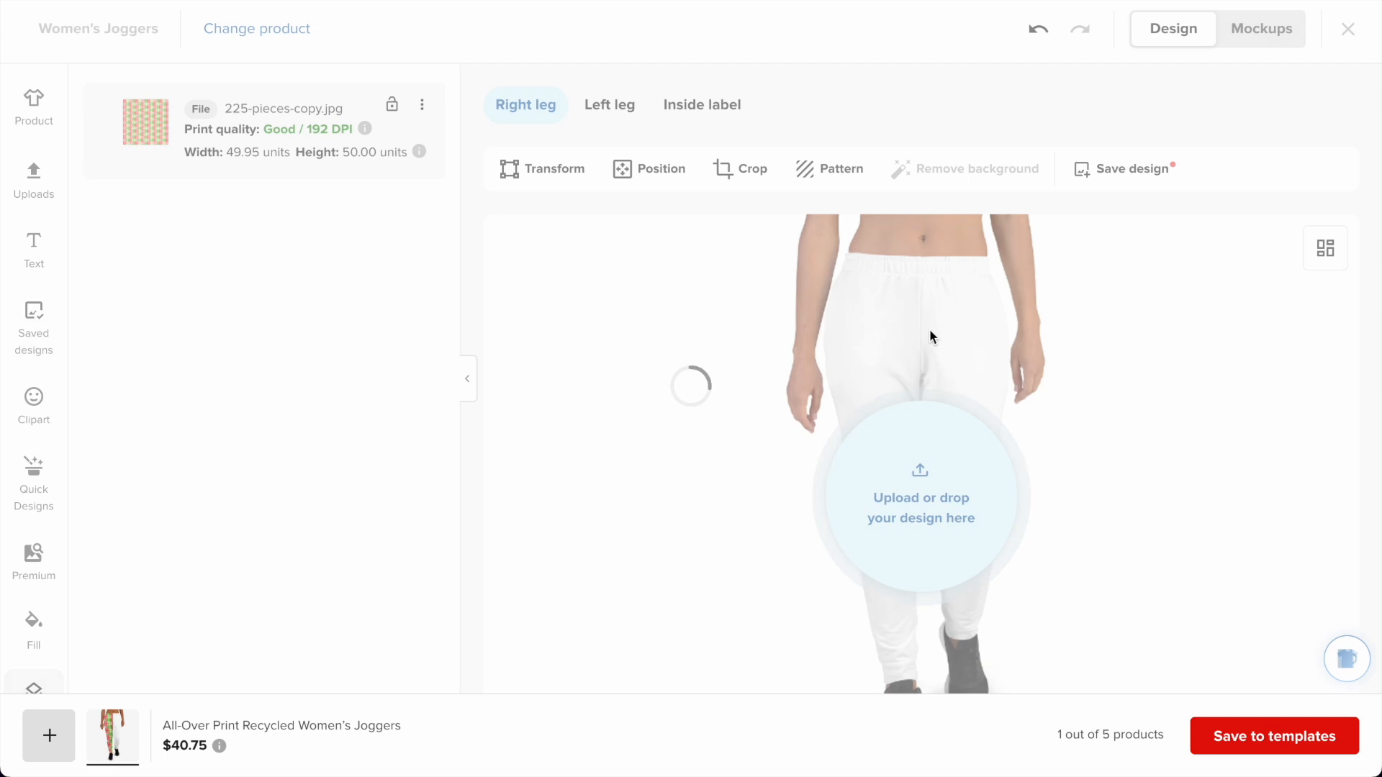
scroll(1091, 468, down, 2)
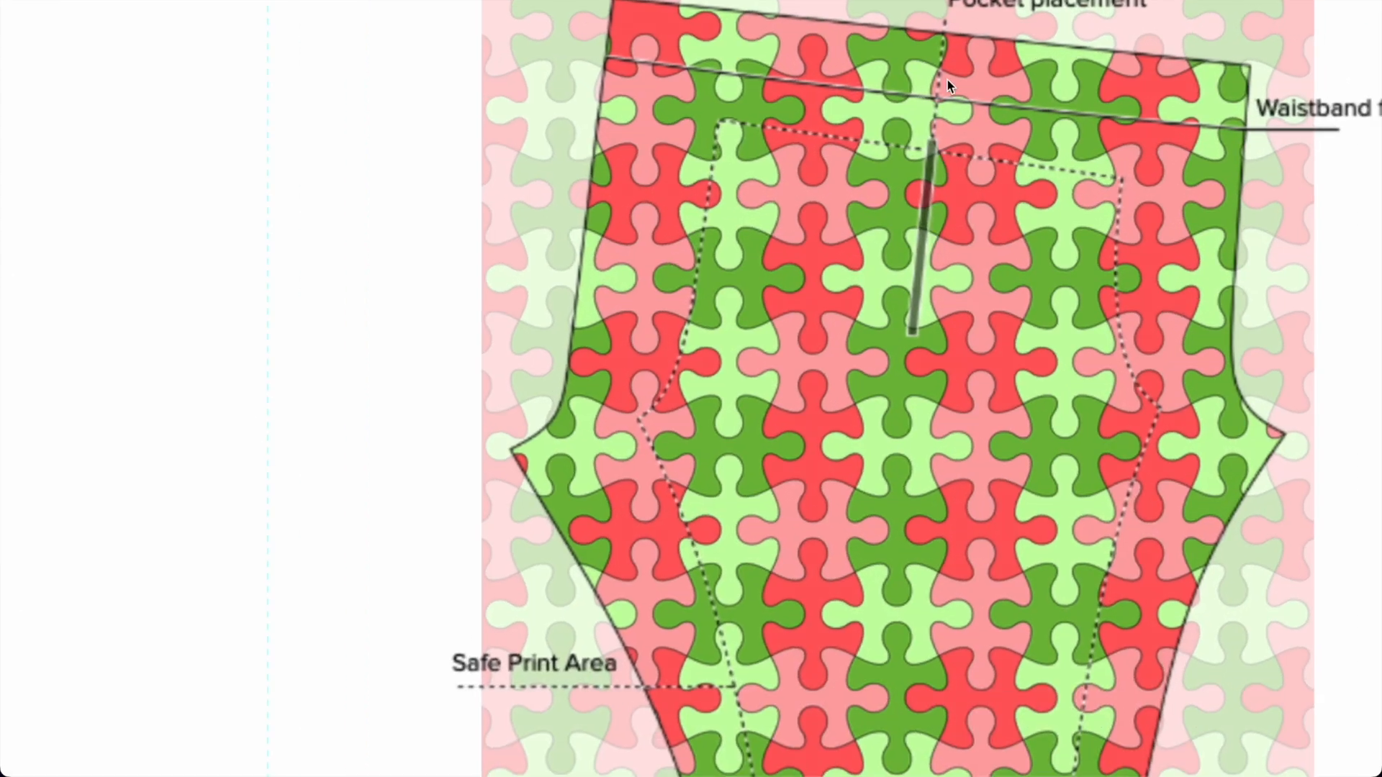
scroll(1059, 312, up, 2)
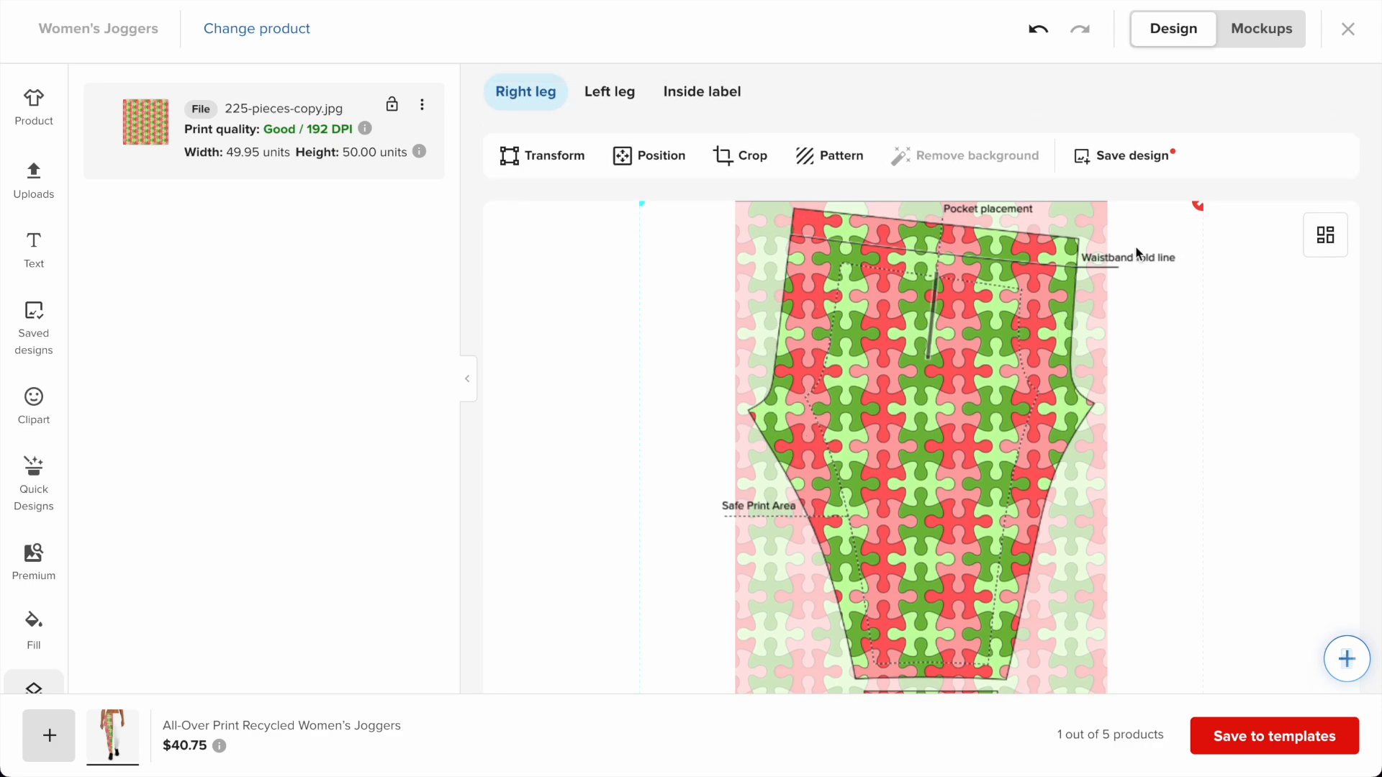
click(1200, 206)
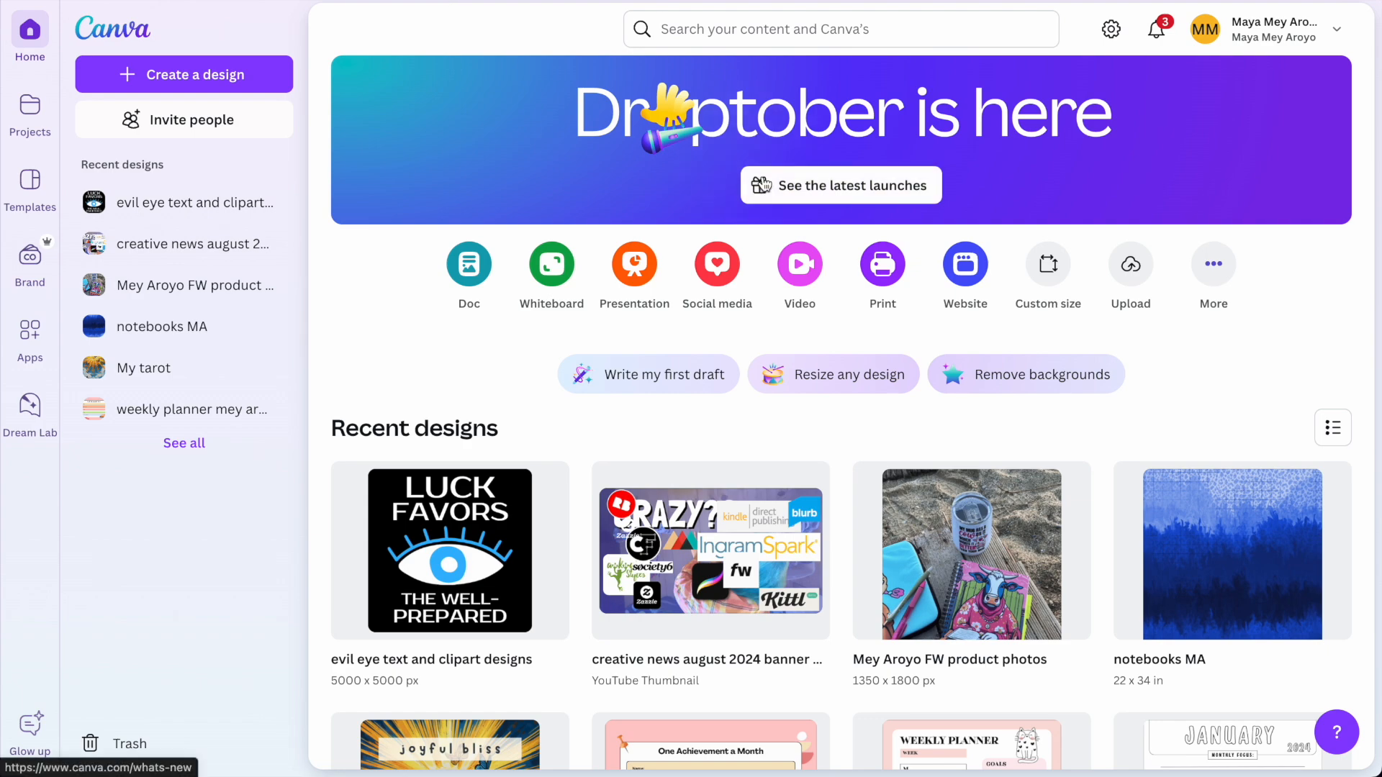
- Switch to Canva and create a new custom-size design of 5000 × 4000 px
click(253, 76)
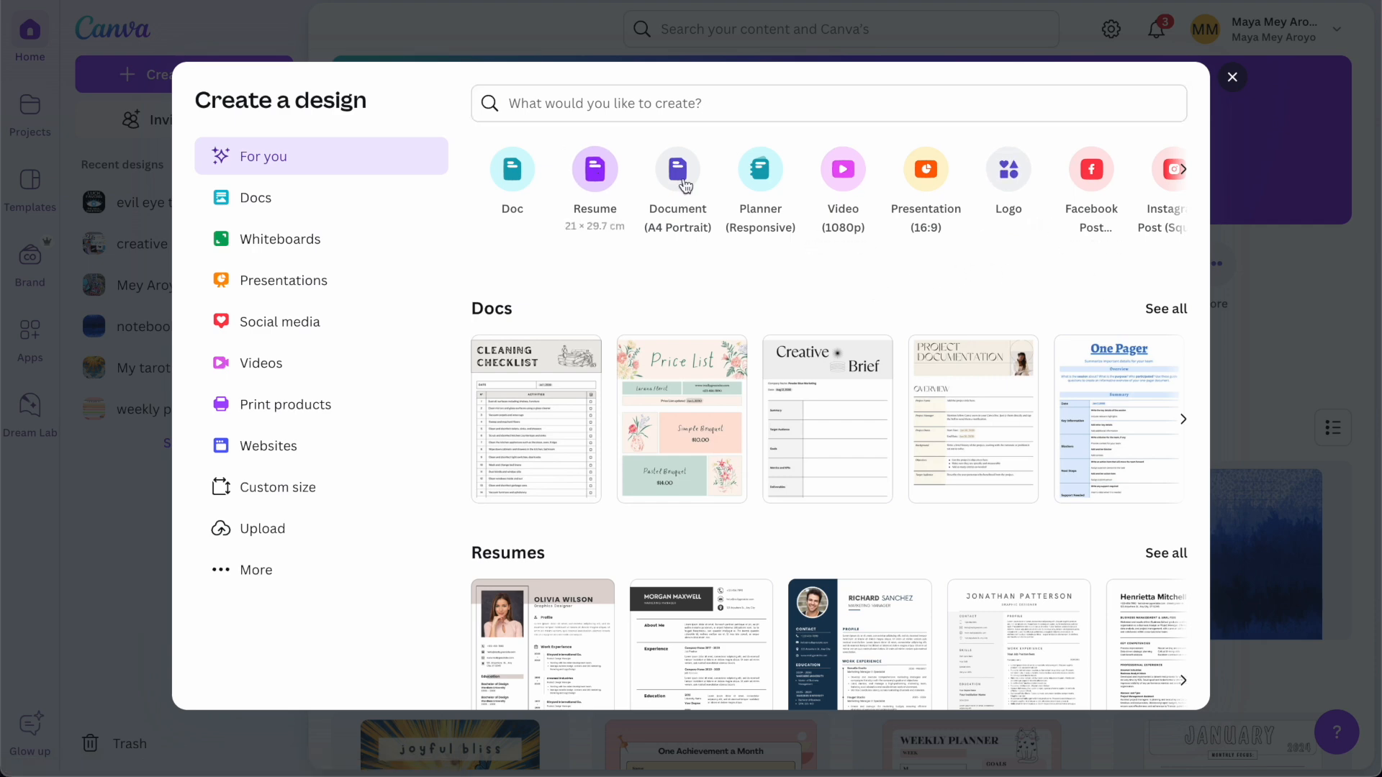
click(276, 489)
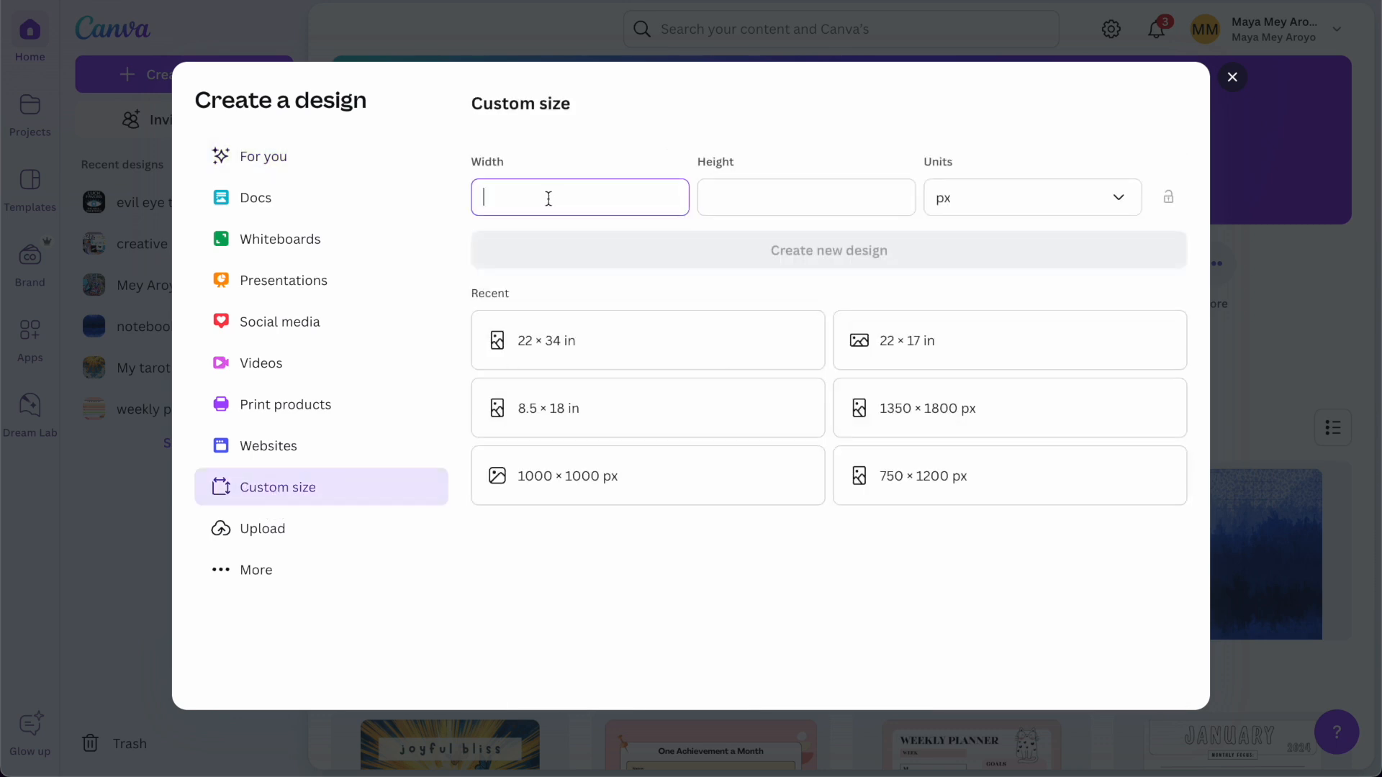
text(5000)
key(Tab)
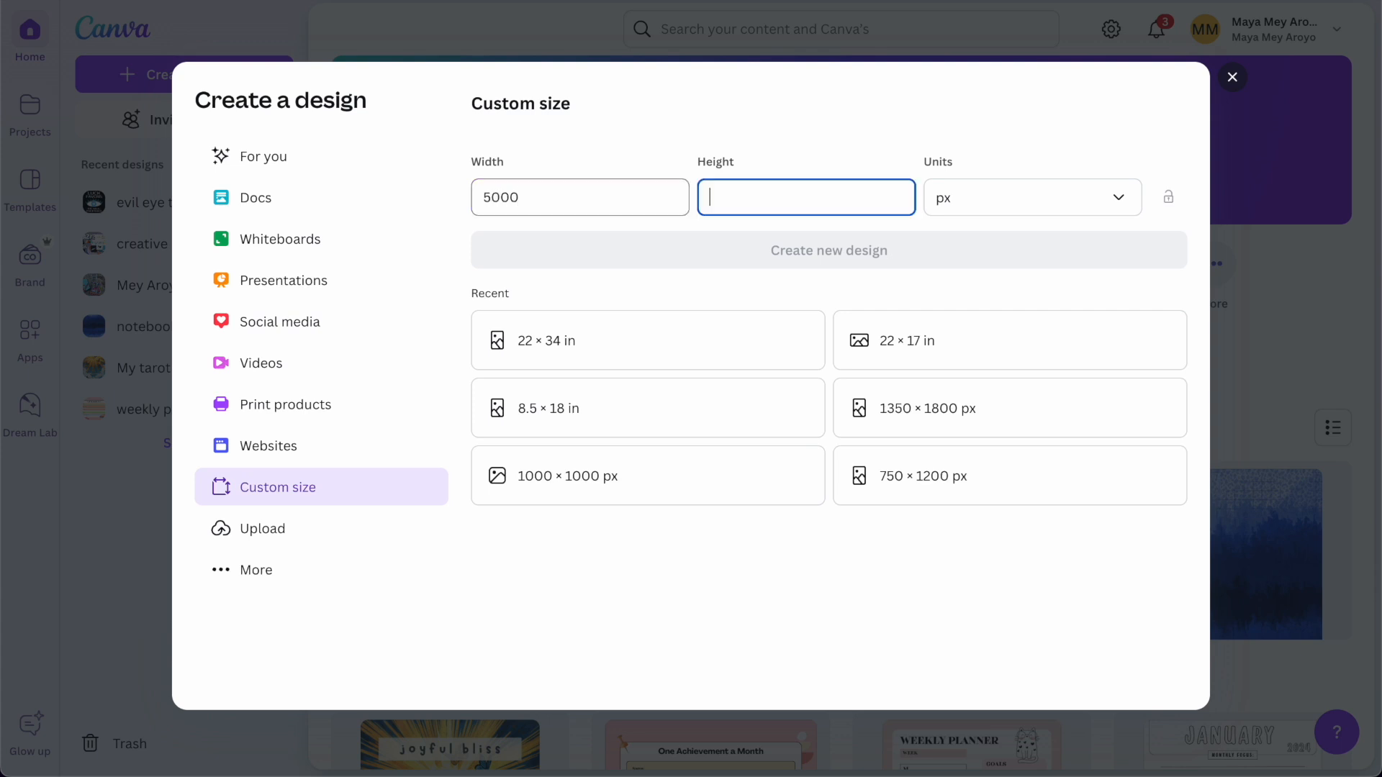
text(4000)
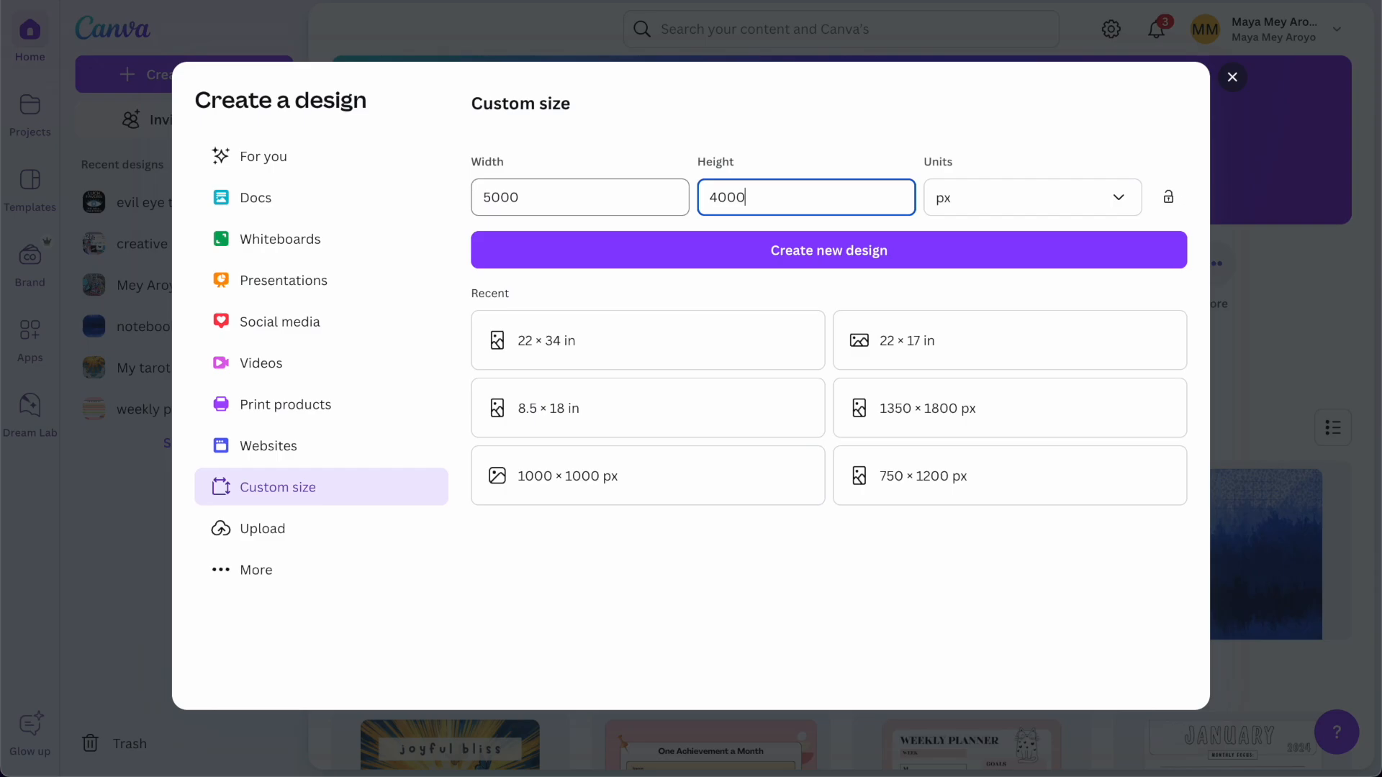
key(Return)
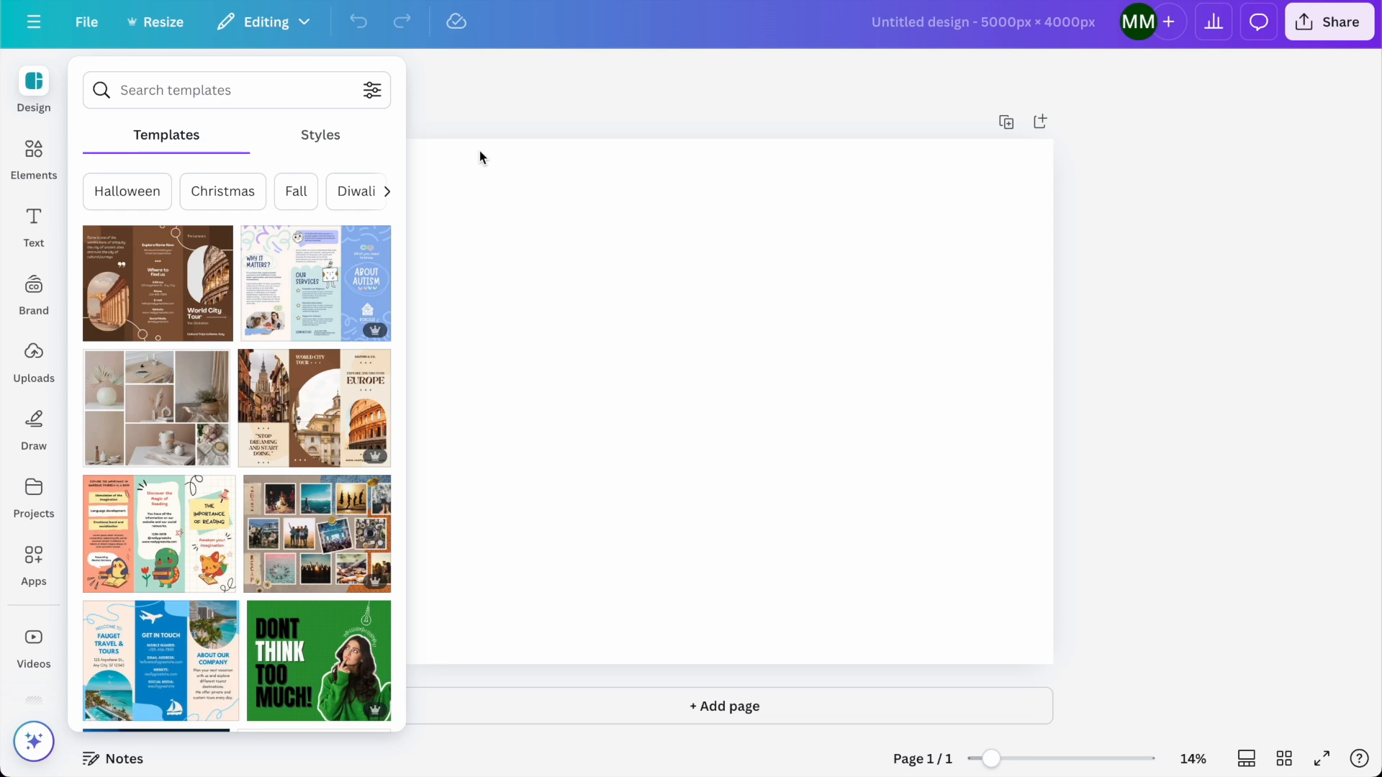
- Search the elements for "pixelated christmas" and browse the matching graphics
click(41, 159)
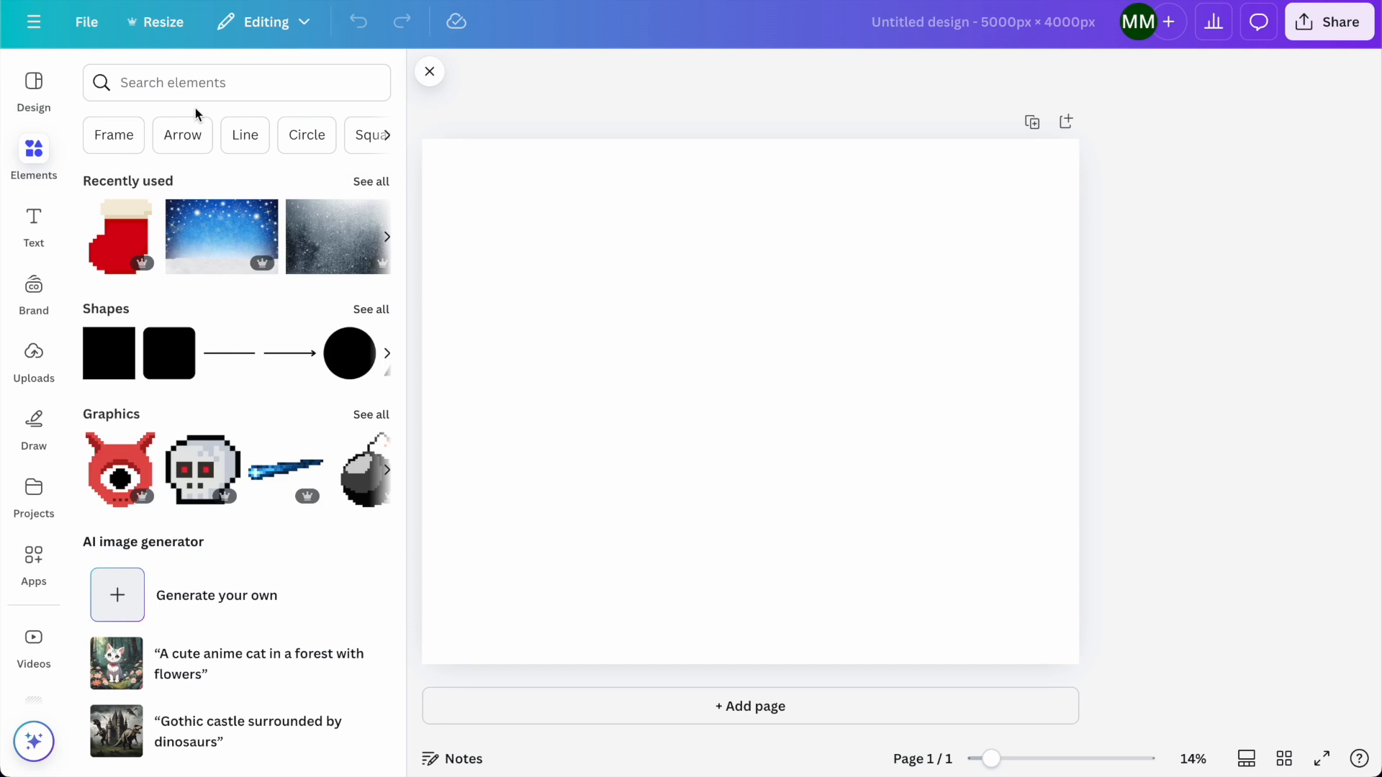
click(151, 86)
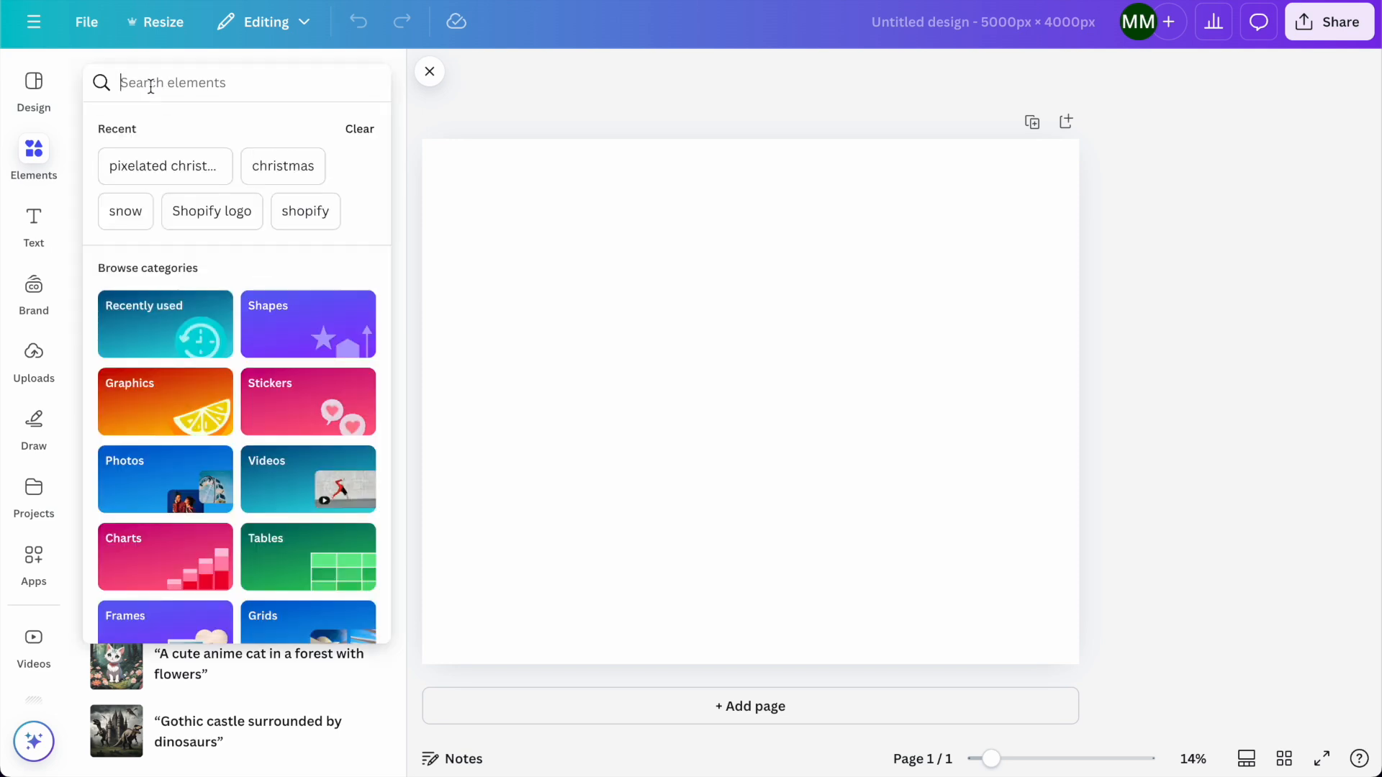
click(173, 167)
click(372, 228)
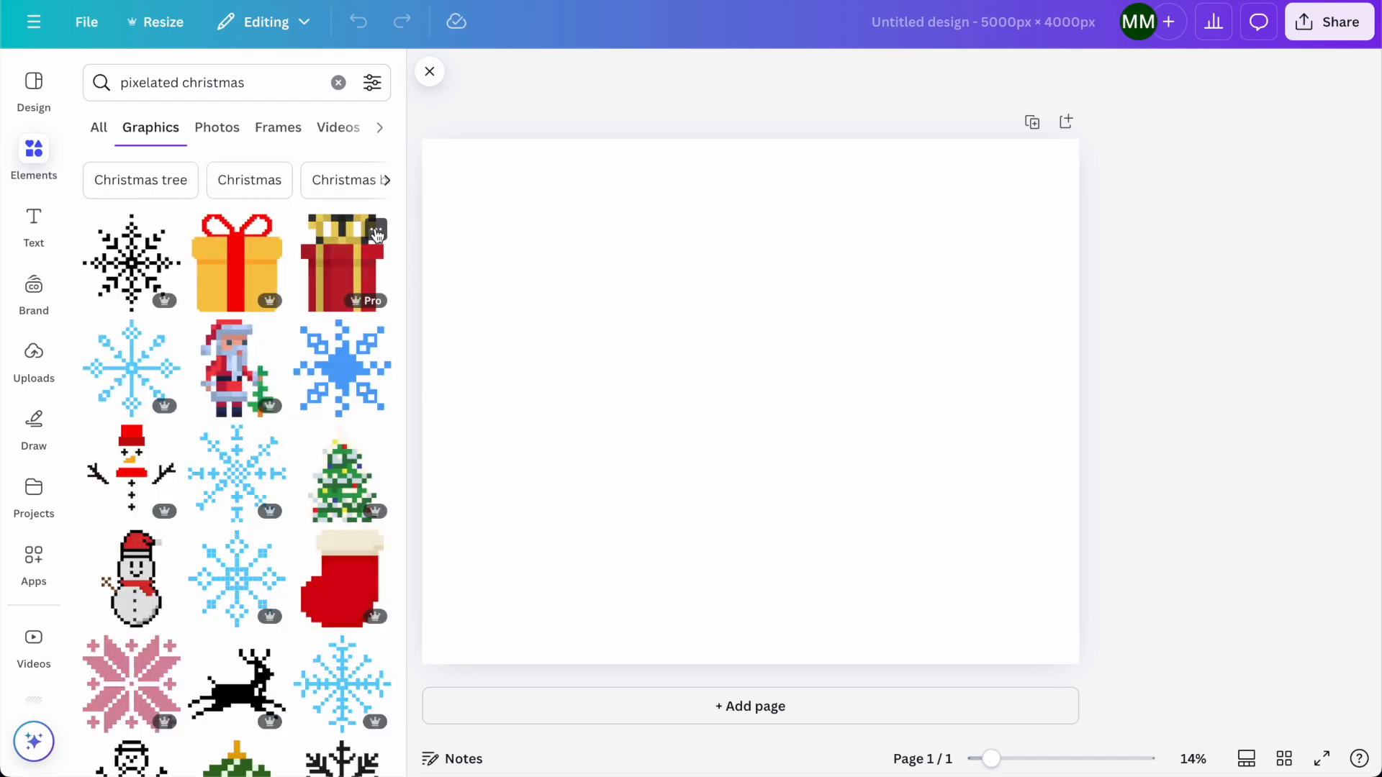
scroll(249, 317, down, 5)
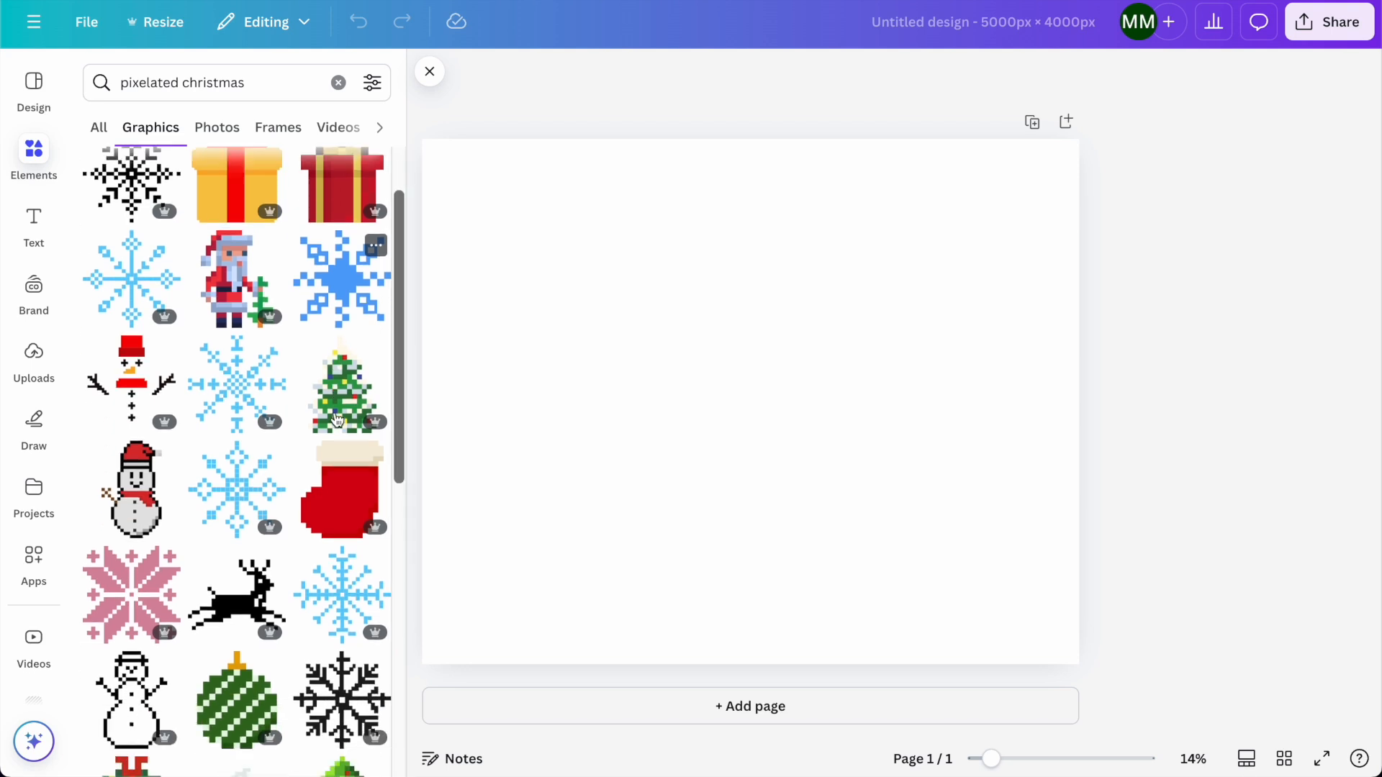
- Add the black pixelated running reindeer to the page, enlarge it to about two thirds of the page width and centre it
click(248, 309)
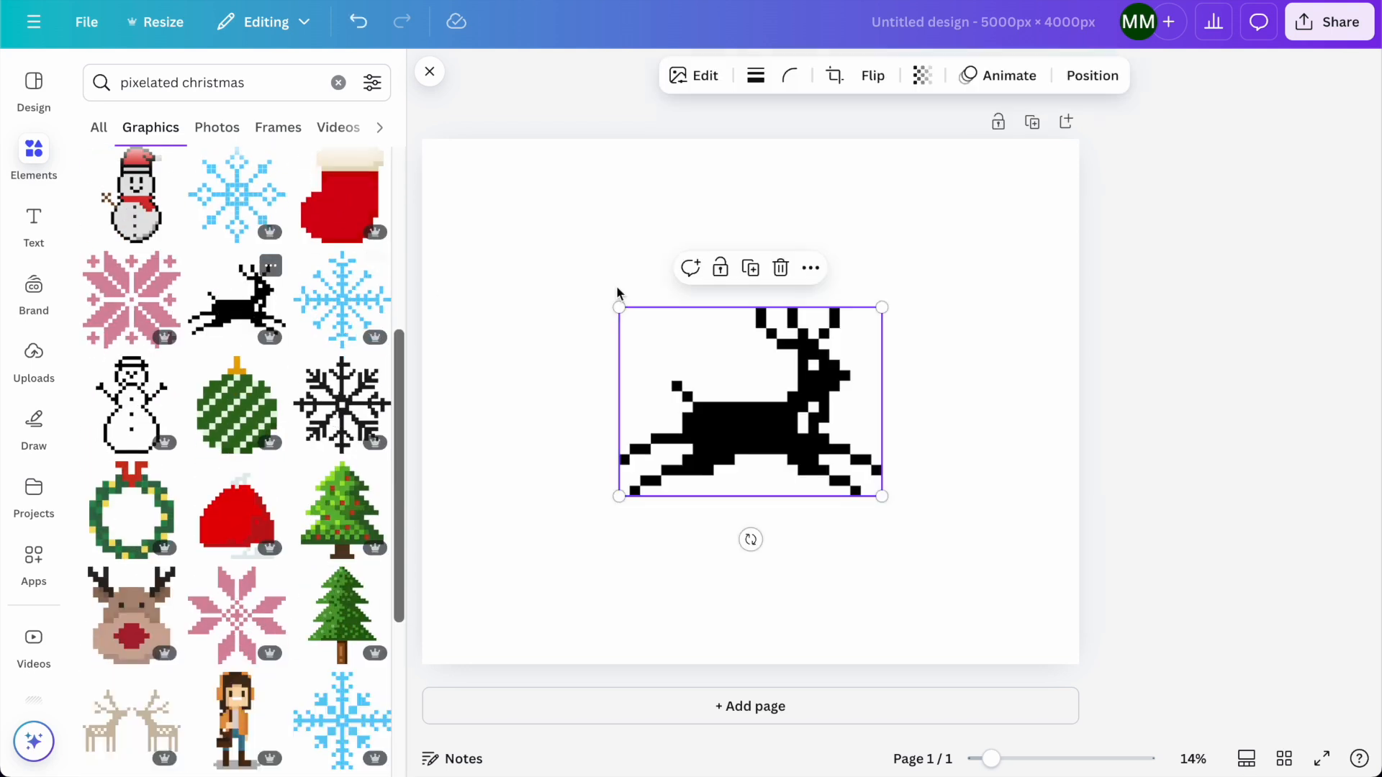
drag(882, 305, 1104, 225)
drag(910, 342, 835, 381)
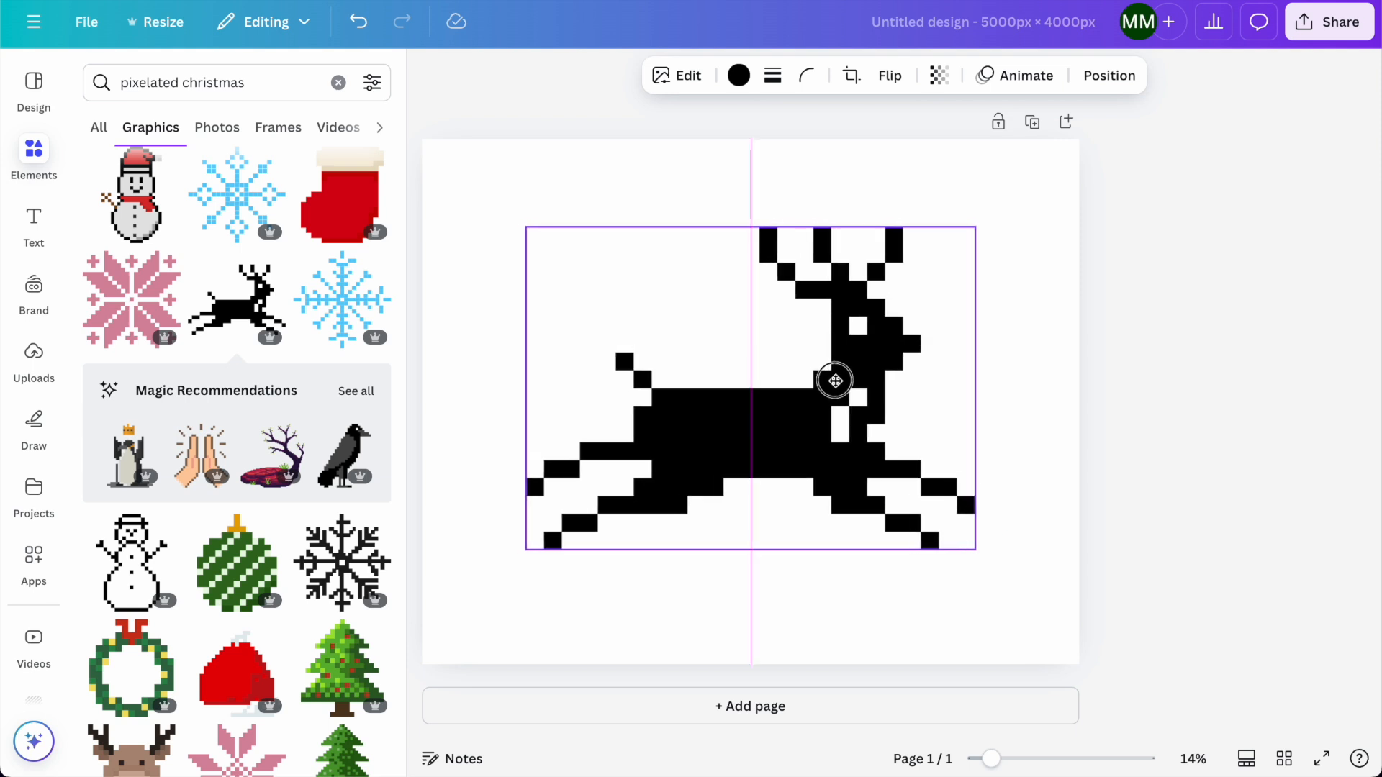
- Set the page background to the coral red solid colour
click(1045, 259)
click(782, 75)
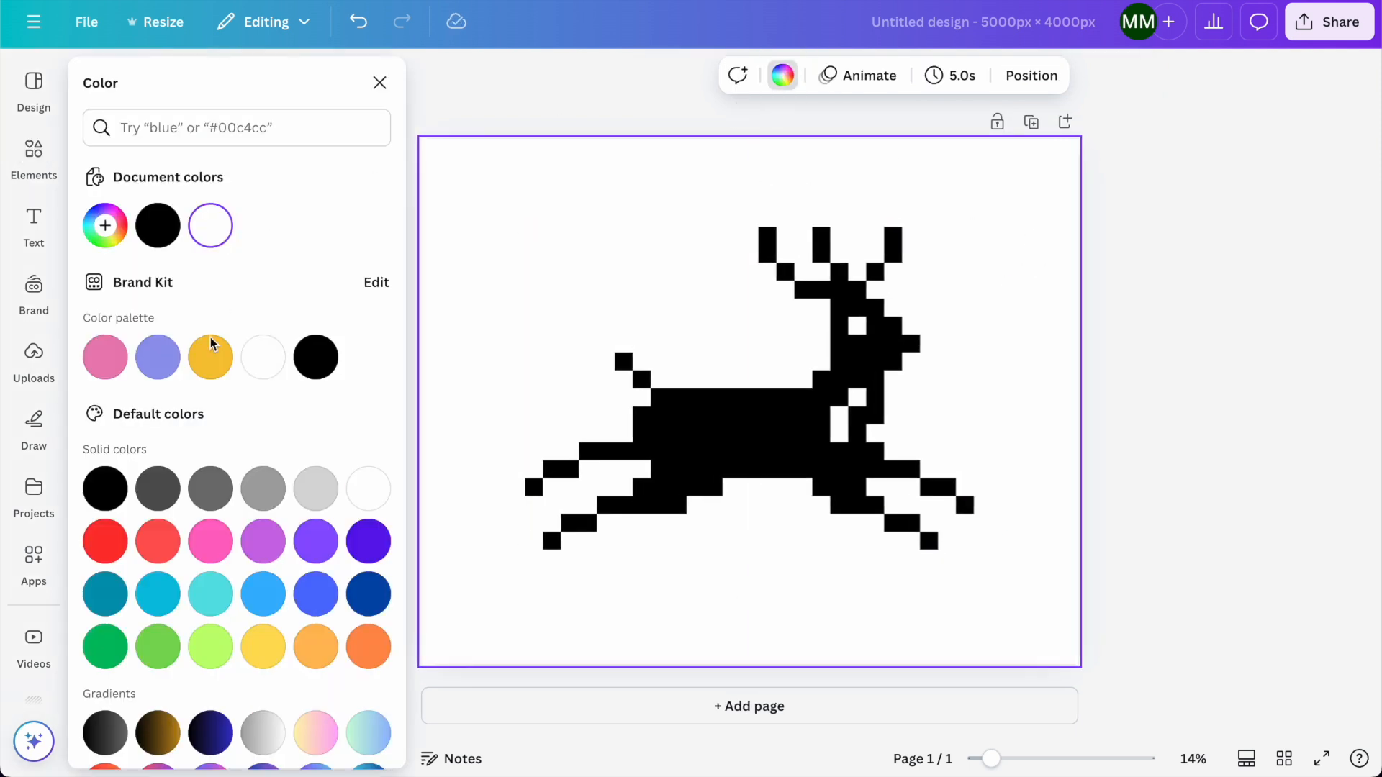
click(155, 540)
- Recolour the reindeer graphic white using the brand colour palette
click(692, 401)
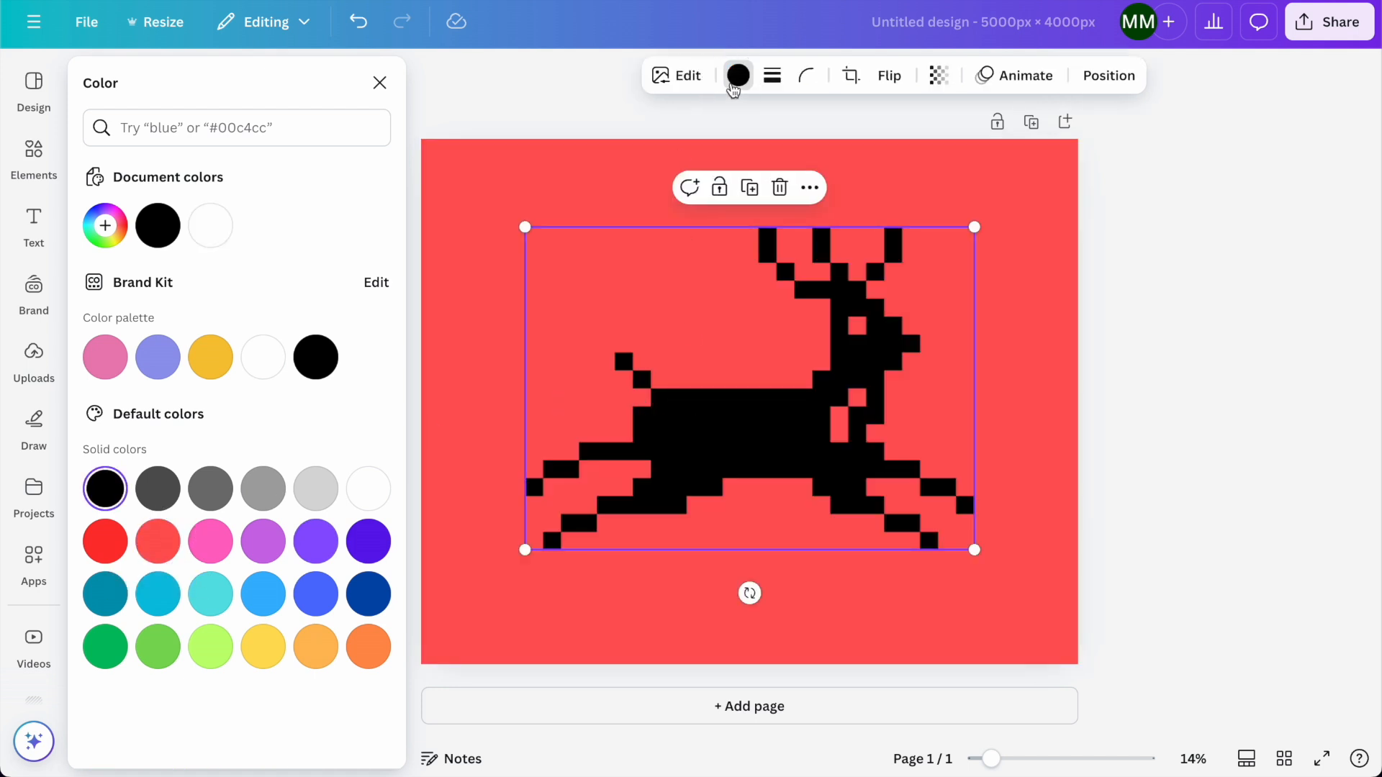
click(736, 79)
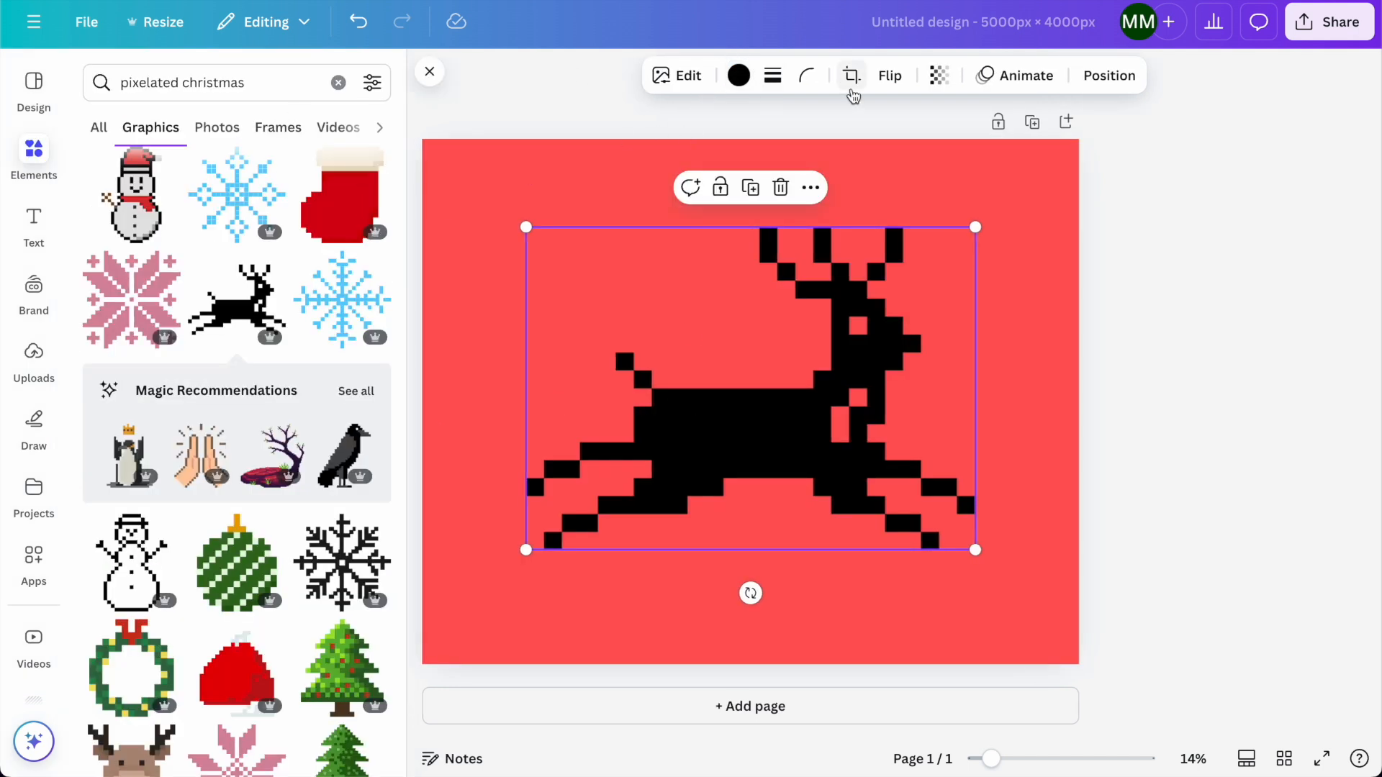
click(738, 74)
click(263, 357)
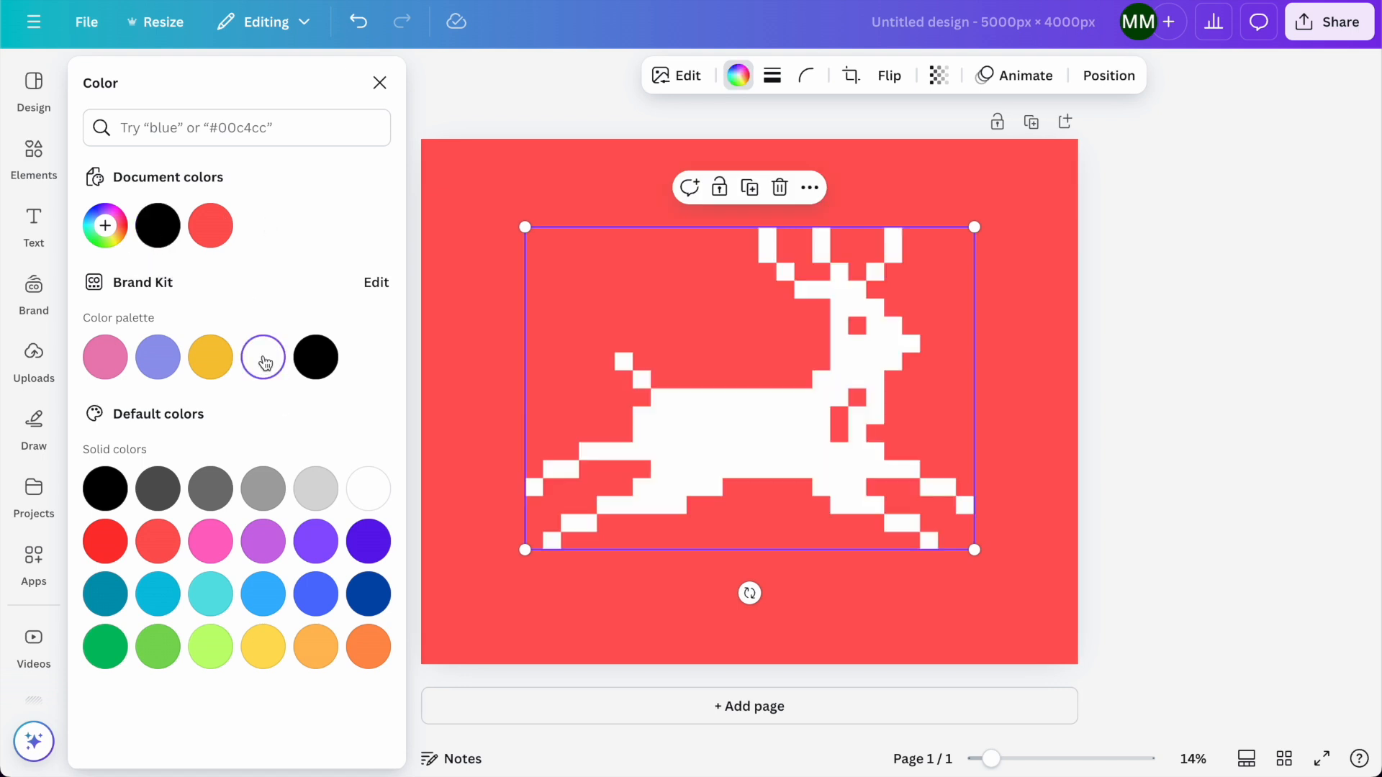
click(1065, 311)
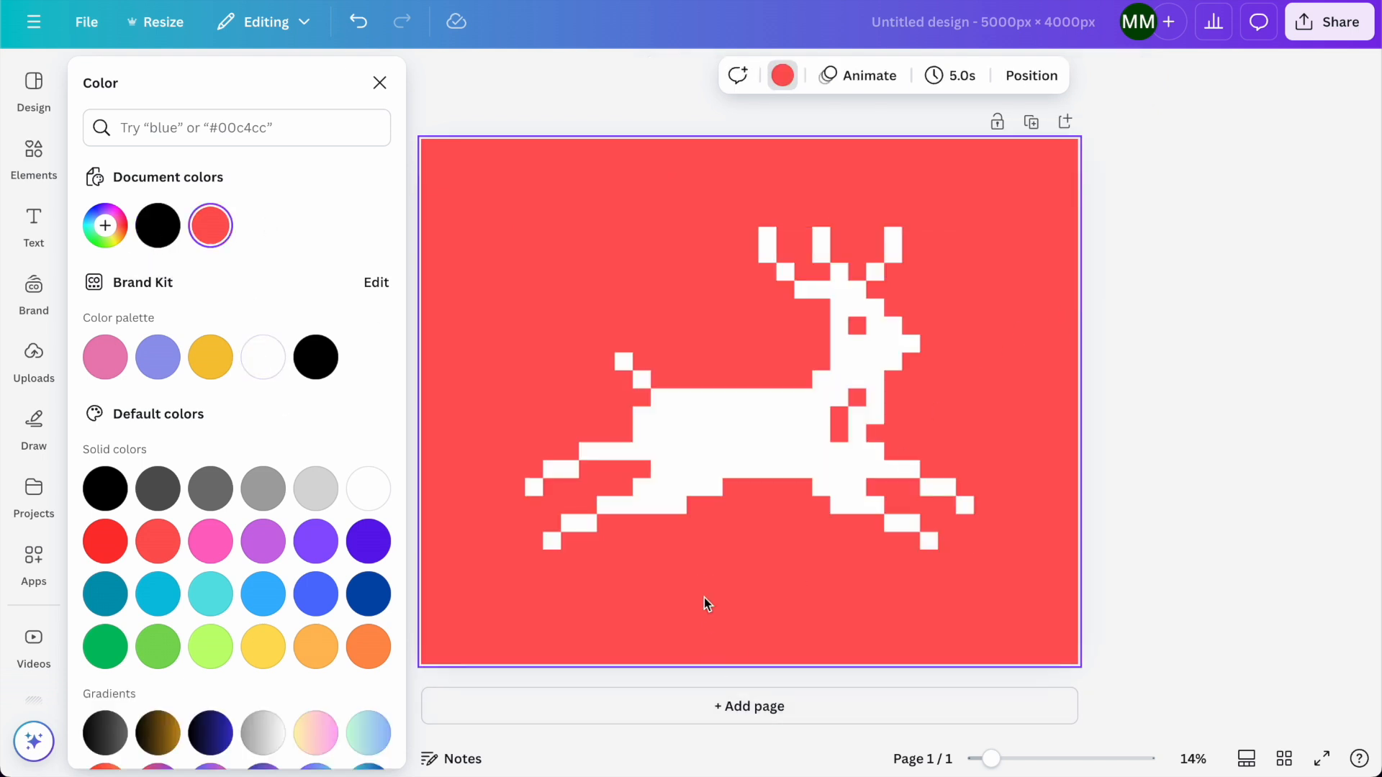
- Change the reindeer page's background from coral to a custom dark red, about #B22323
click(210, 223)
click(308, 353)
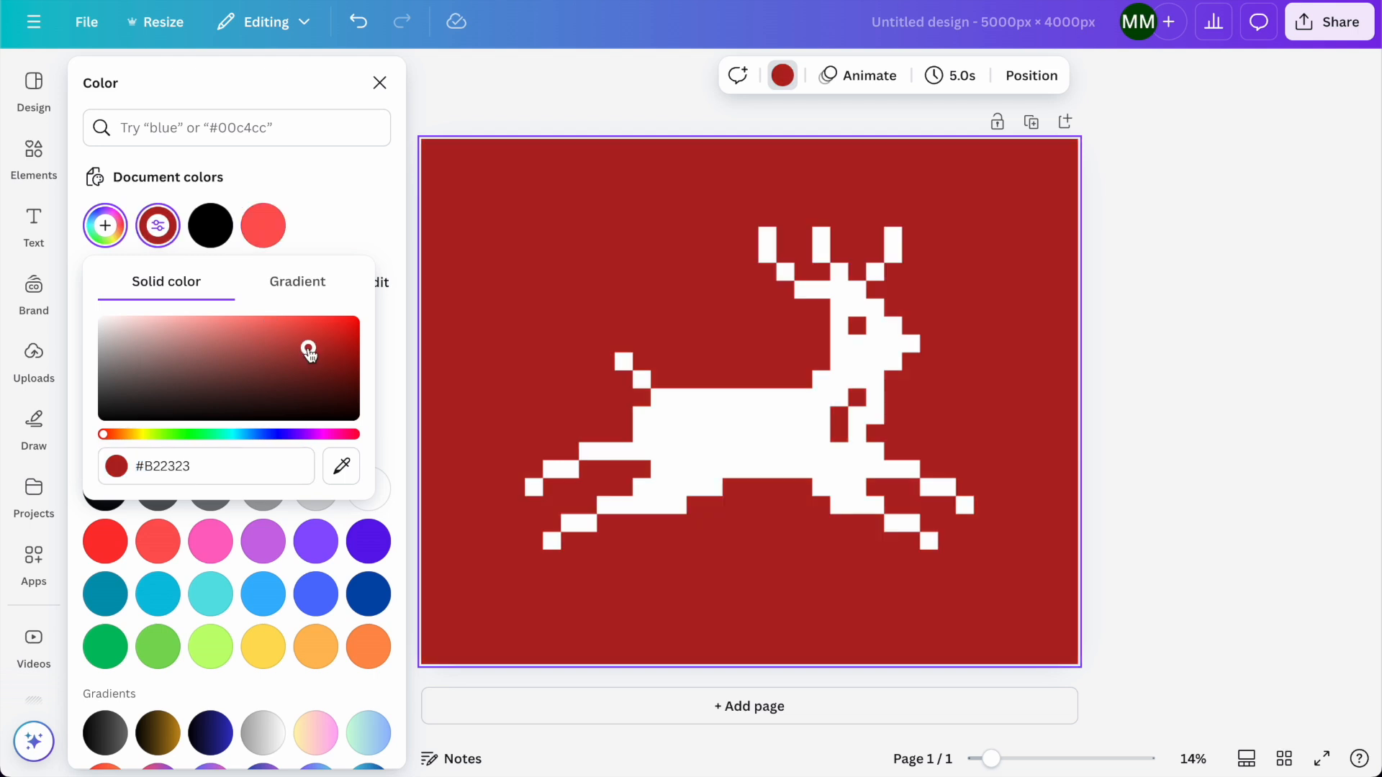
click(1065, 248)
- Add a second page and set its background to the yellow from the brand palette
click(749, 716)
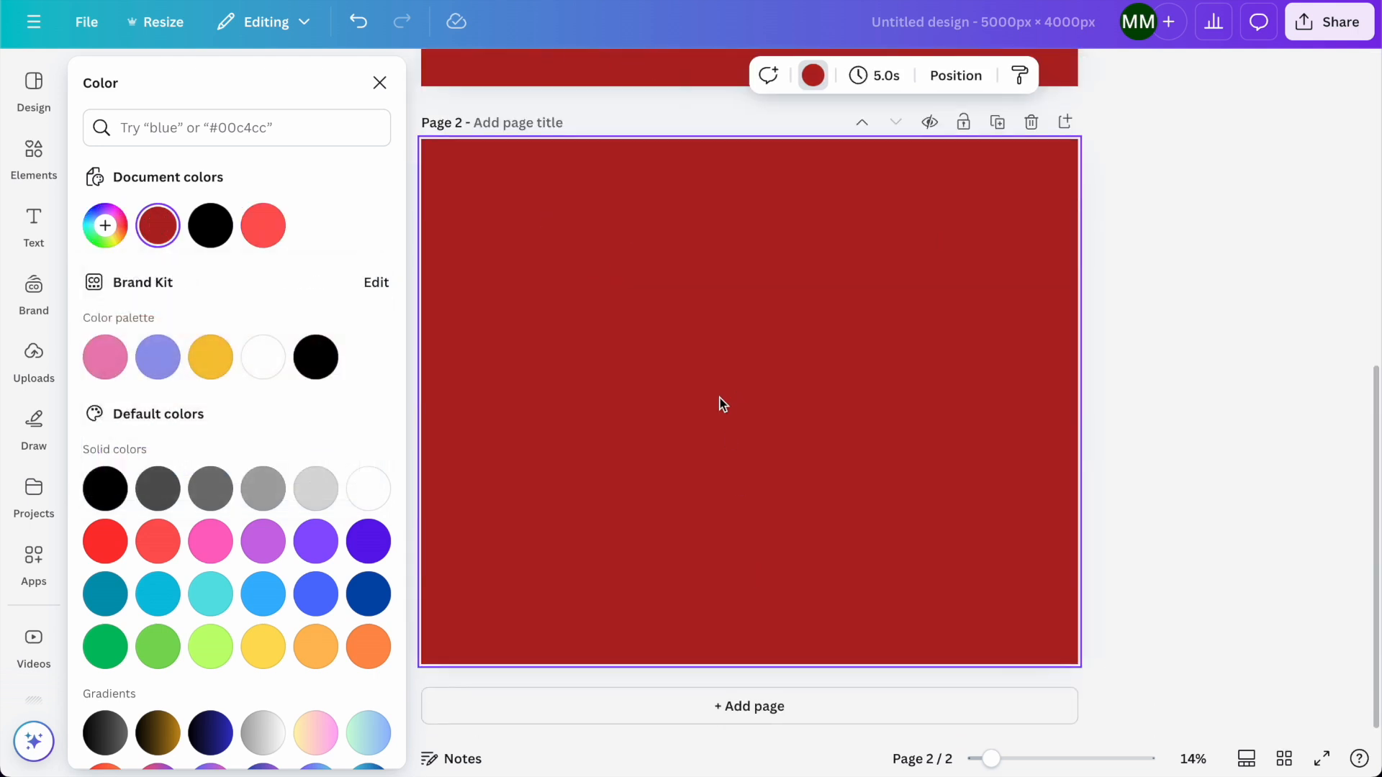
click(218, 367)
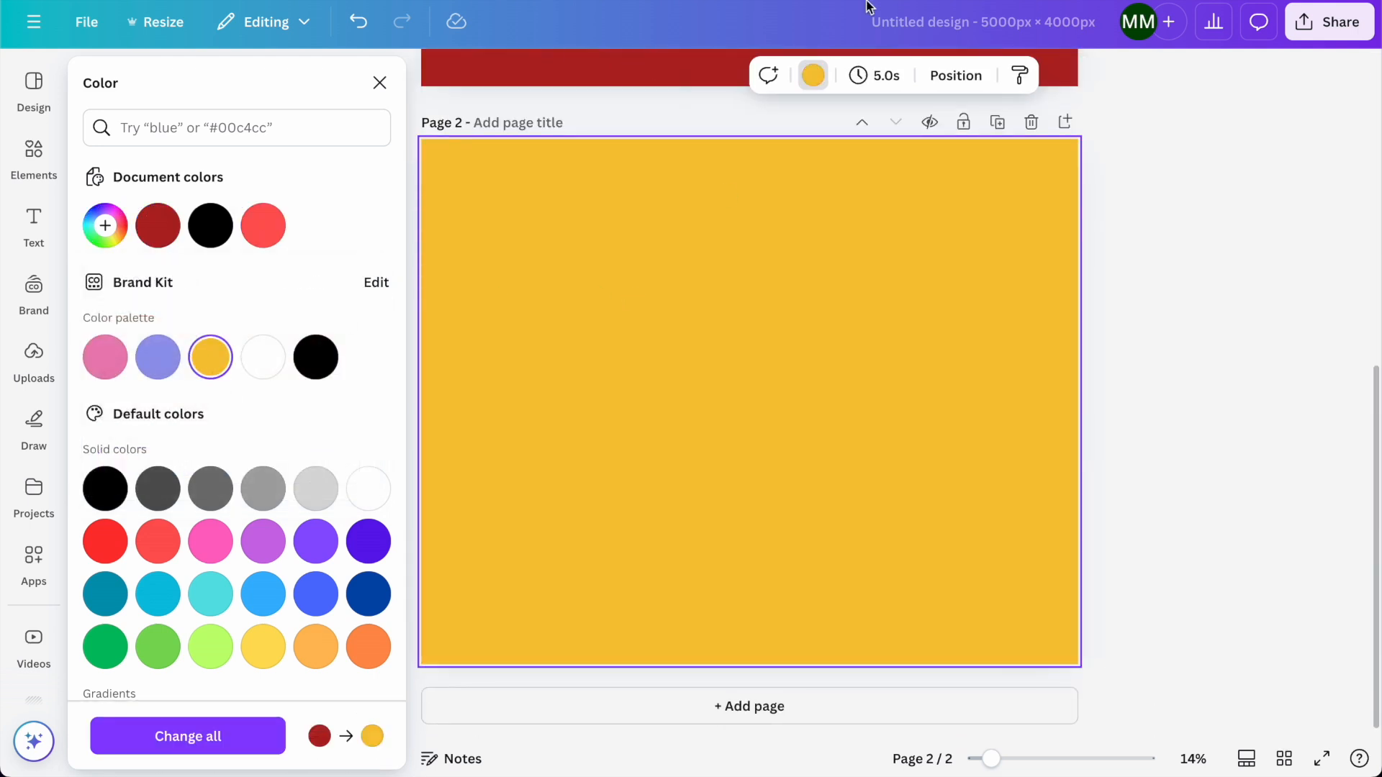
click(379, 83)
- Add the decorated pixelated Christmas tree to page 2, enlarge it to just over half the page width and centre it
scroll(314, 411, down, 4)
scroll(322, 410, down, 1)
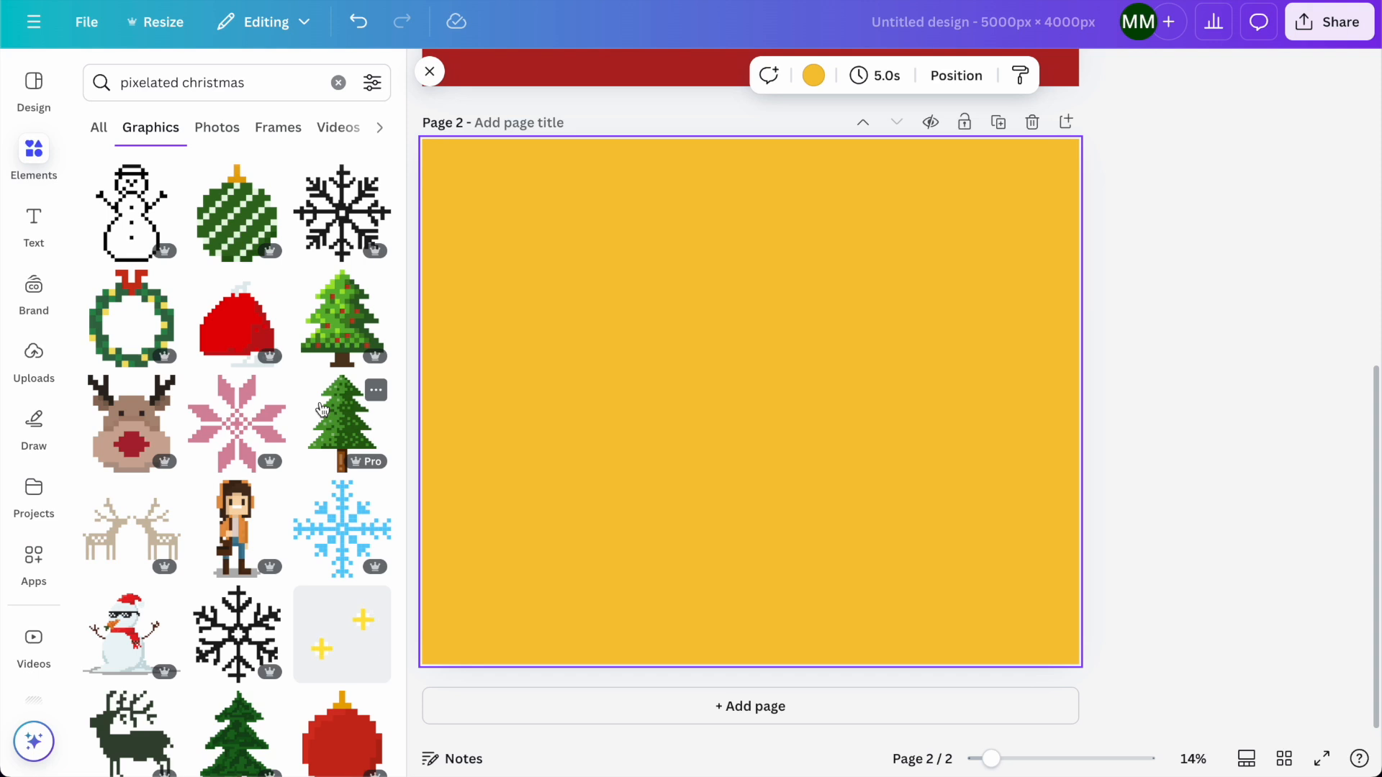
click(329, 322)
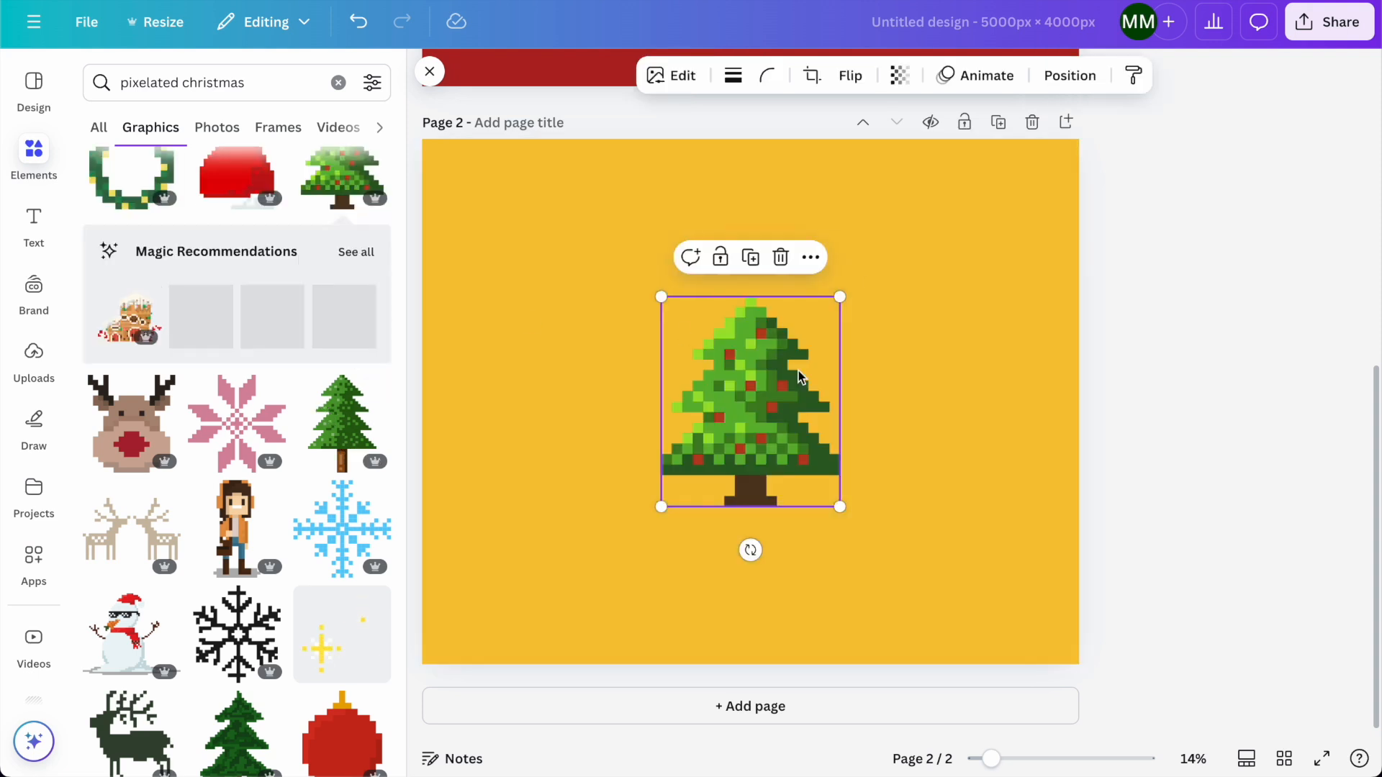
drag(839, 295, 1032, 72)
drag(856, 325, 765, 433)
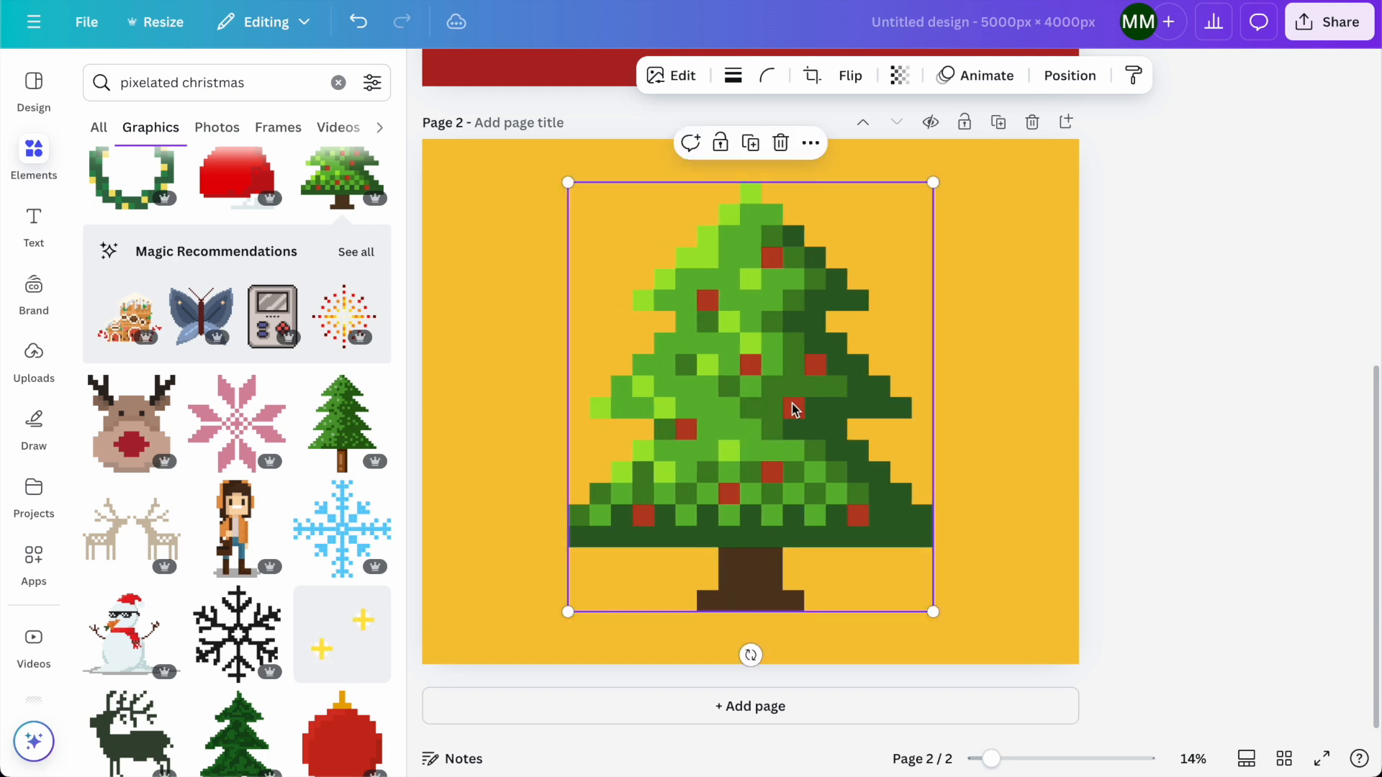
- Make page 2's background white, duplicate the page and delete the tree from the copy
click(986, 179)
click(998, 122)
click(798, 310)
key(Delete)
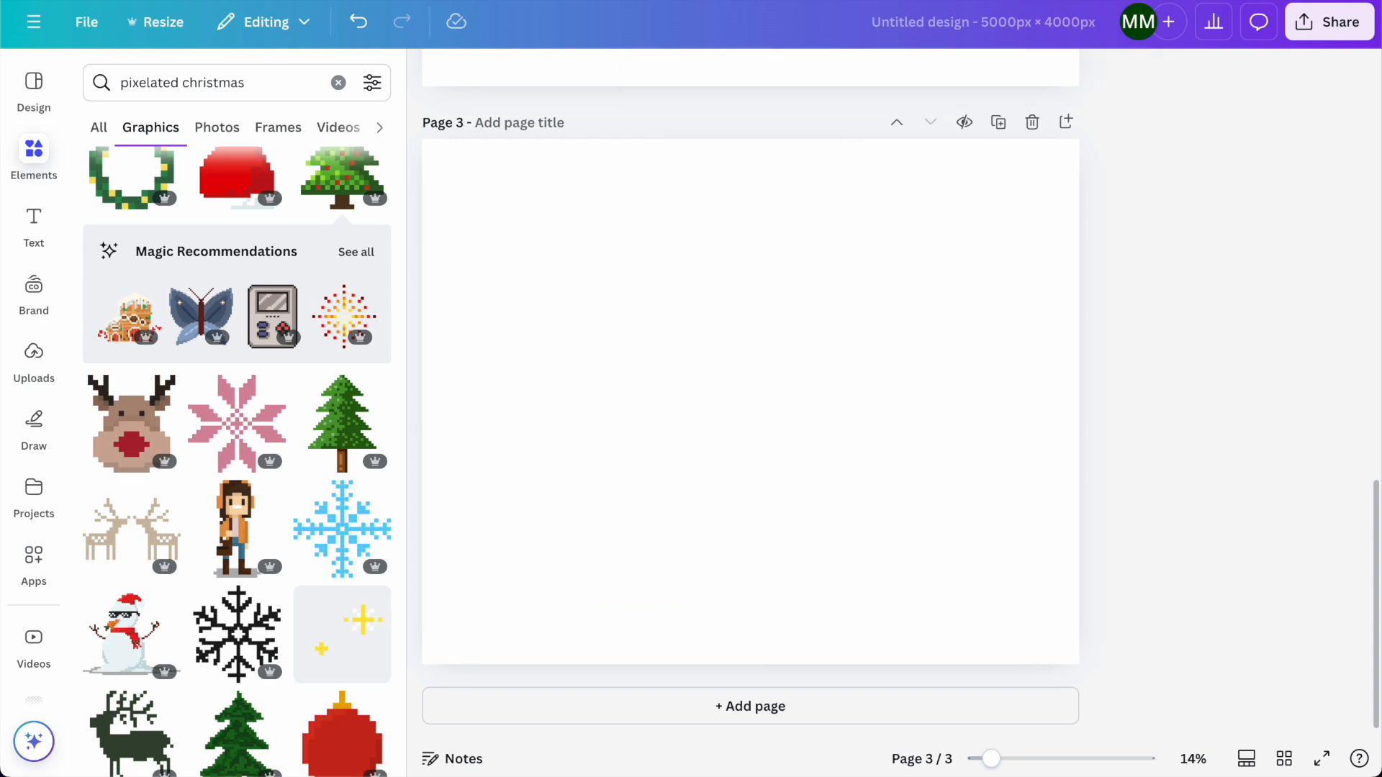
- Set page 3's background to the yellow from the brand palette
click(812, 76)
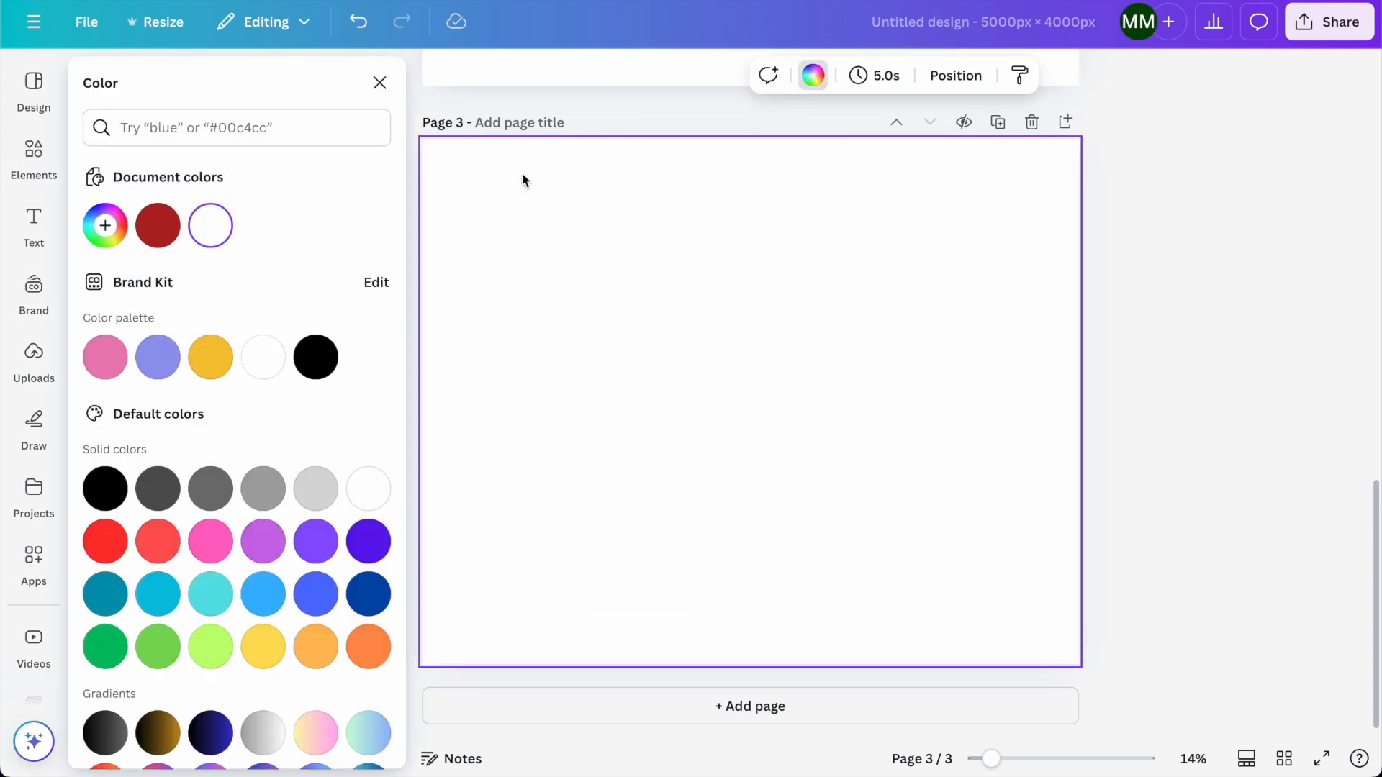
click(209, 355)
key(Escape)
- Add the red pixelated flower graphic to page 3, enlarge it to over 40% of the page width and place it in the left half
scroll(173, 532, down, 3)
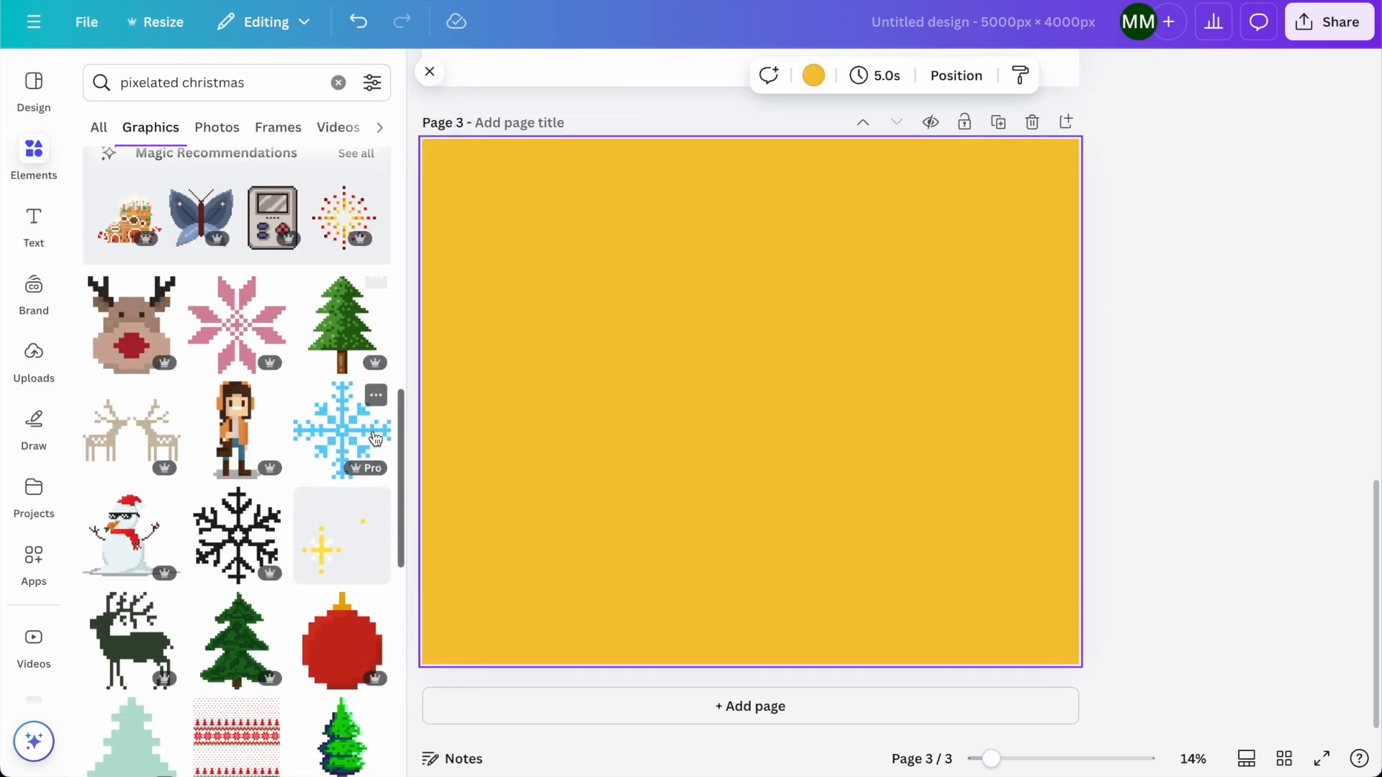
scroll(173, 532, down, 3)
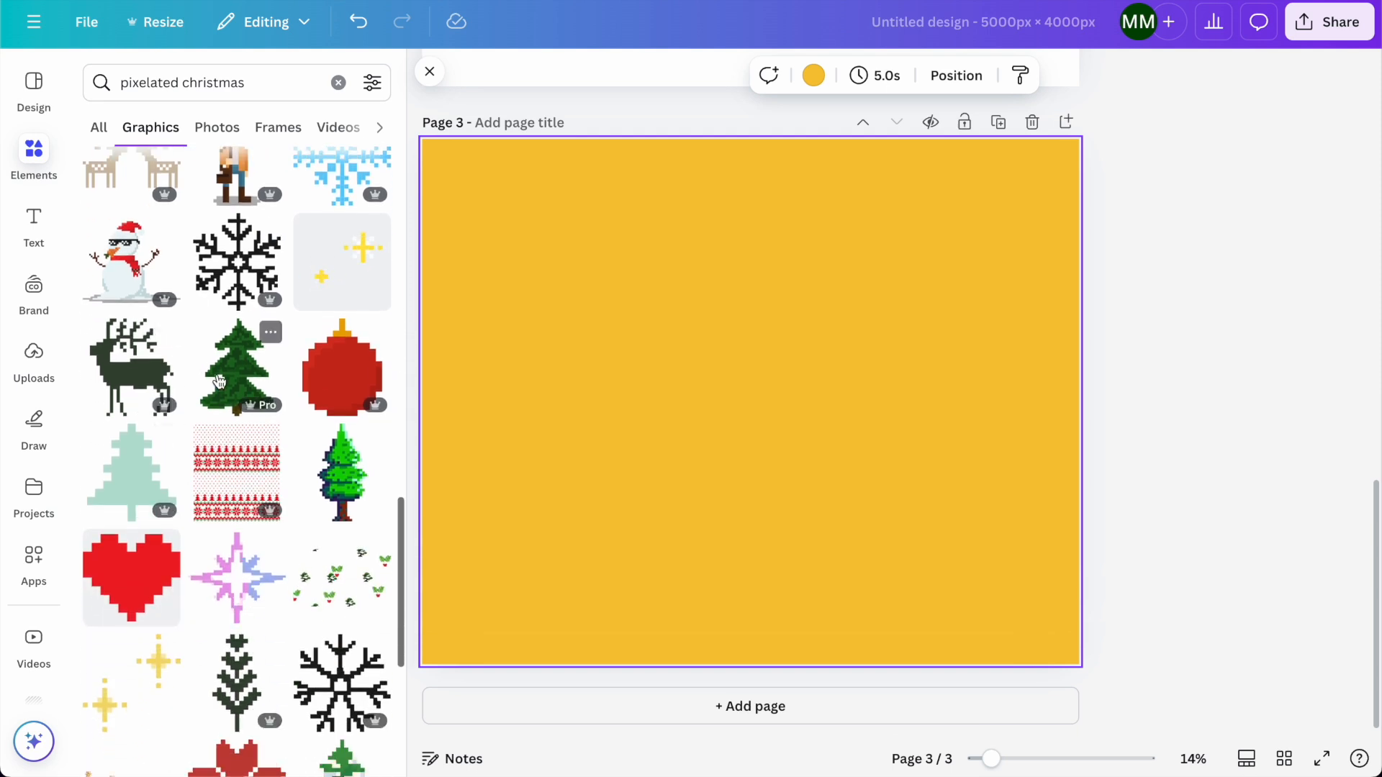
scroll(276, 503, down, 3)
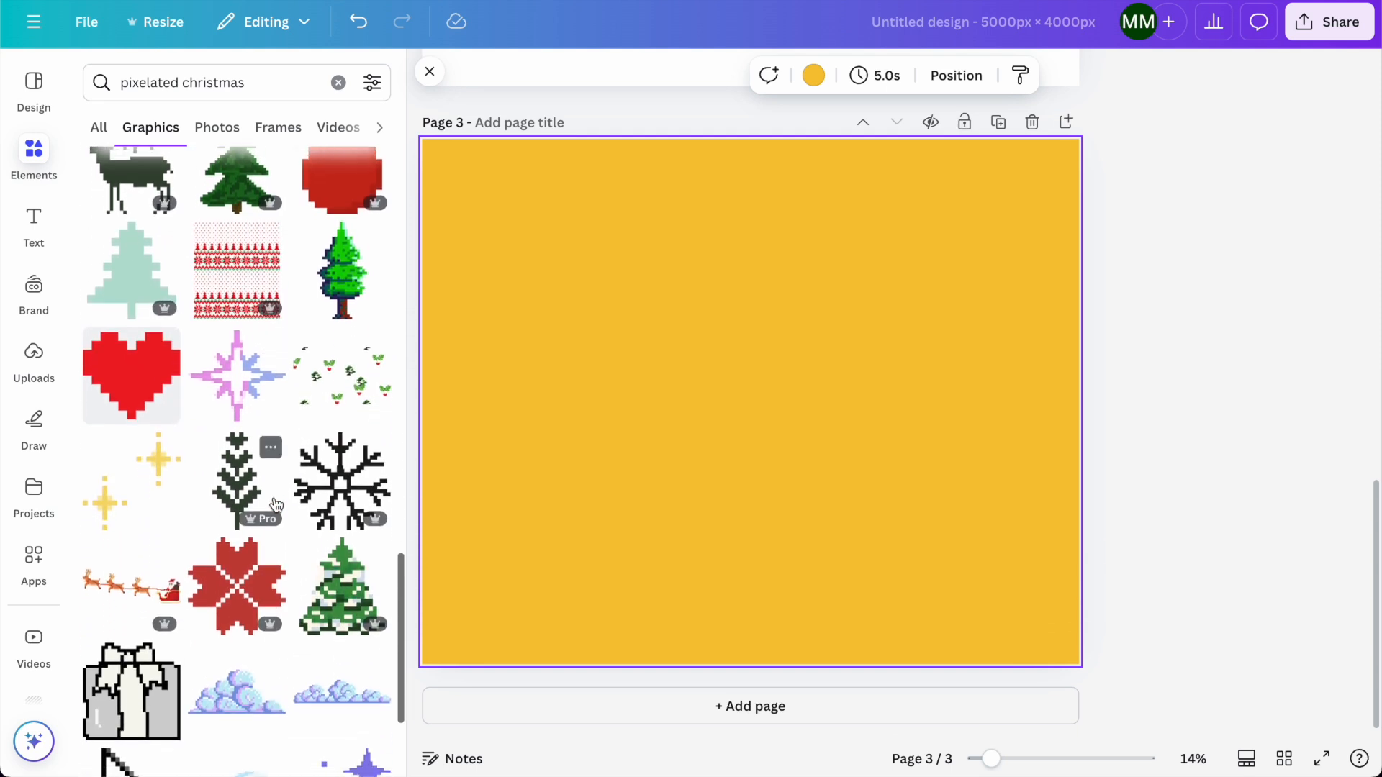
click(239, 590)
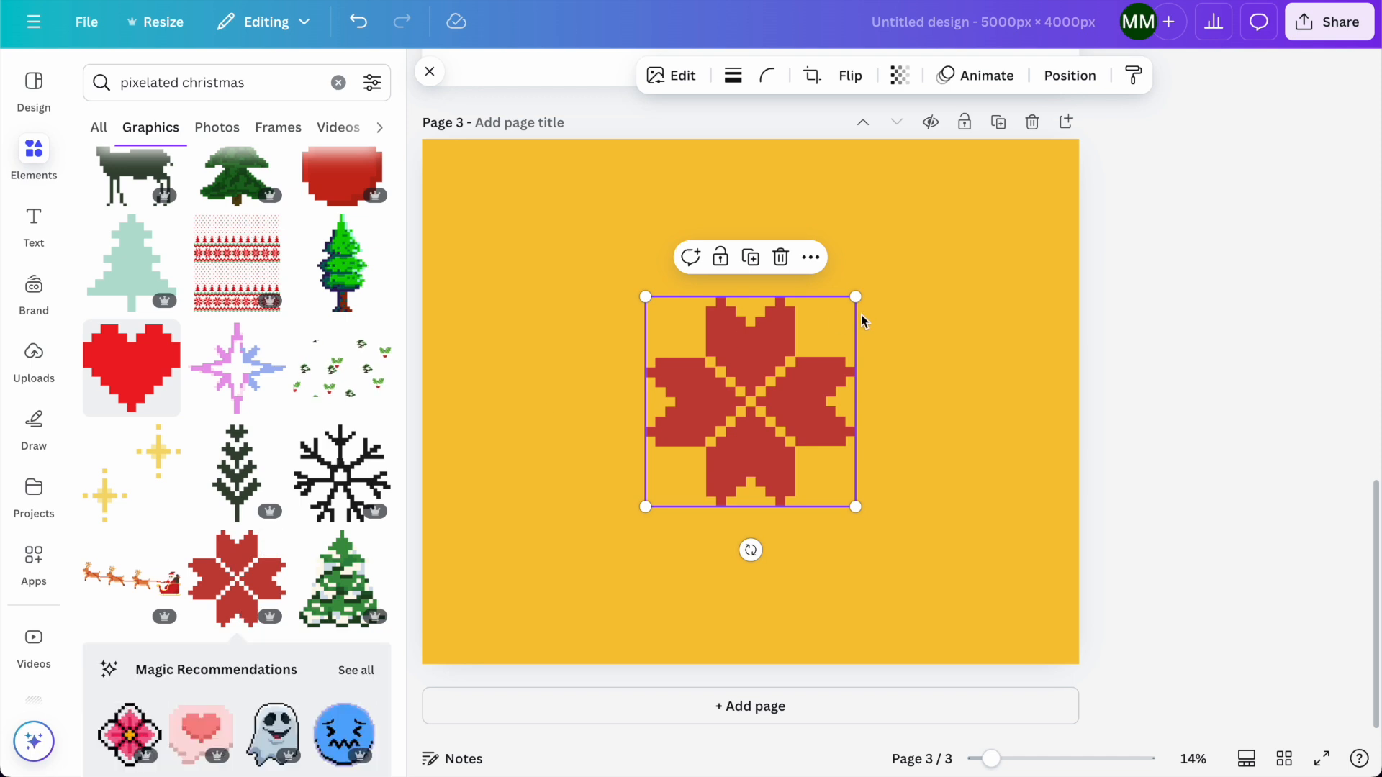
drag(854, 297, 1049, 185)
drag(914, 266, 722, 357)
drag(848, 606, 727, 486)
drag(648, 361, 639, 392)
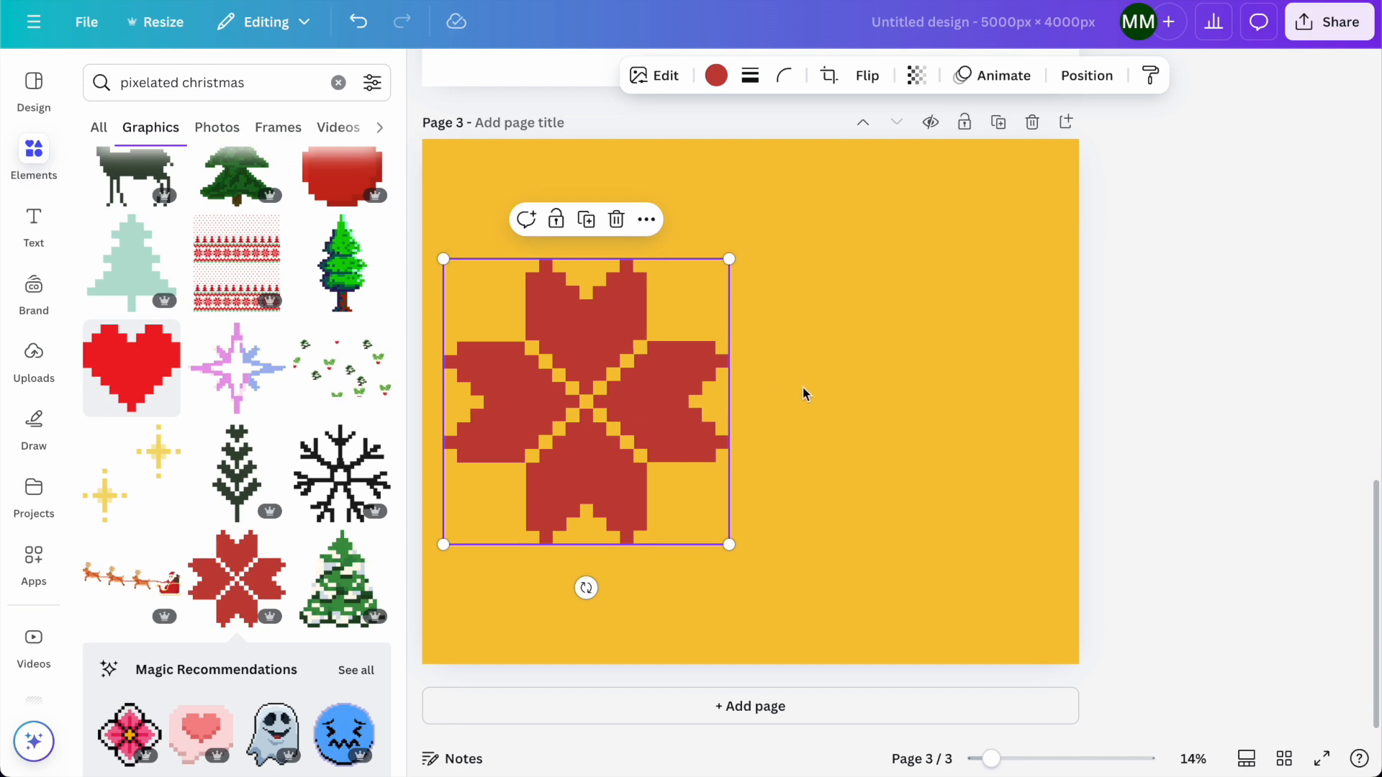
- Add the black pixelated snowflake to page 3 and resize the red flower to about 45% of the page width
scroll(796, 395, up, 10)
scroll(957, 516, down, 8)
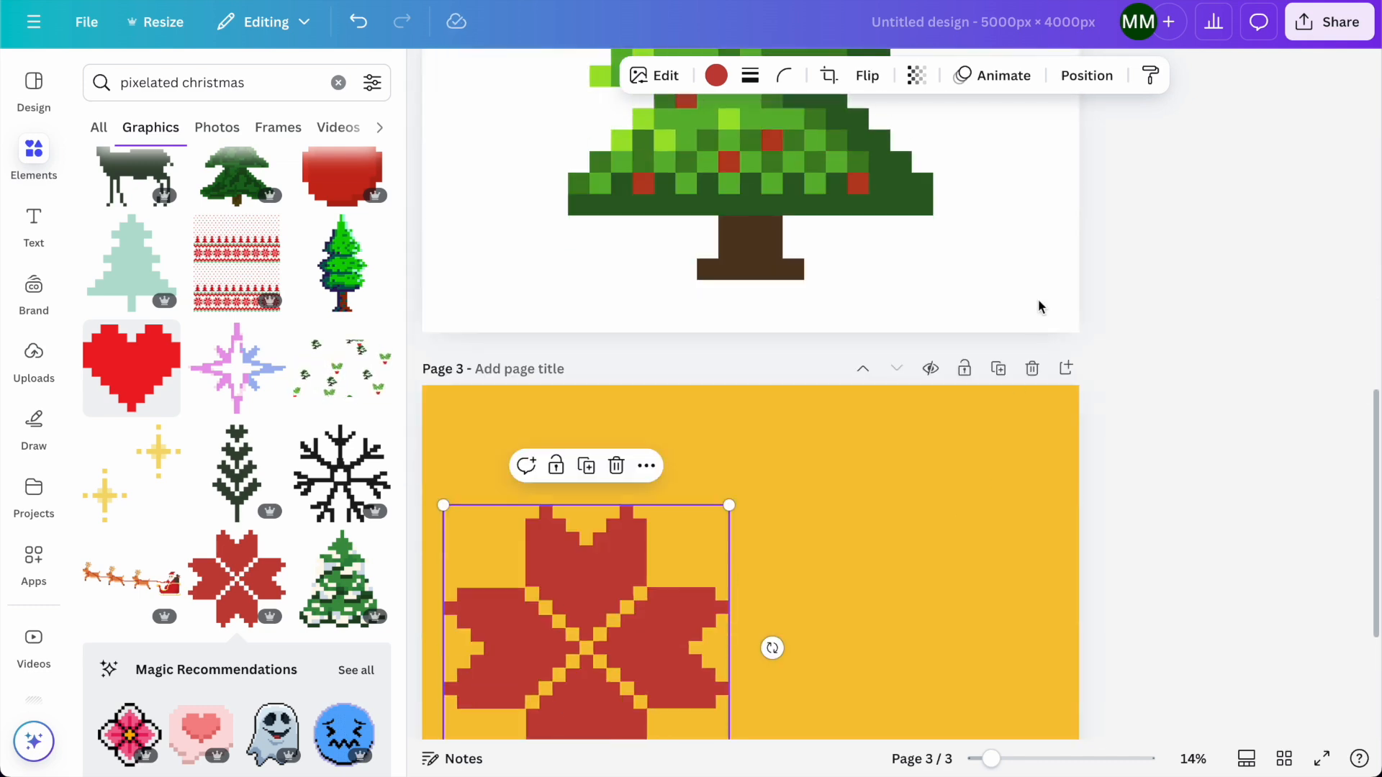
scroll(893, 473, down, 2)
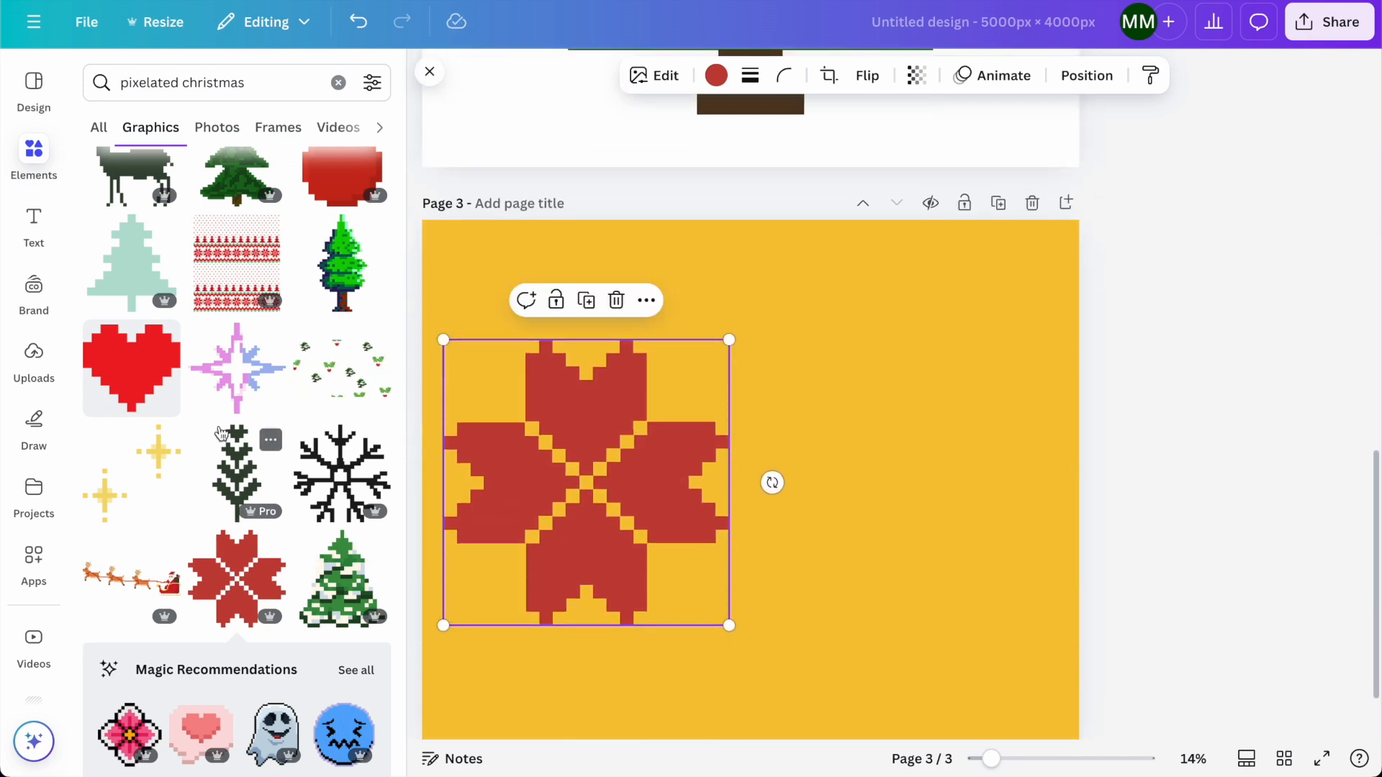
click(314, 484)
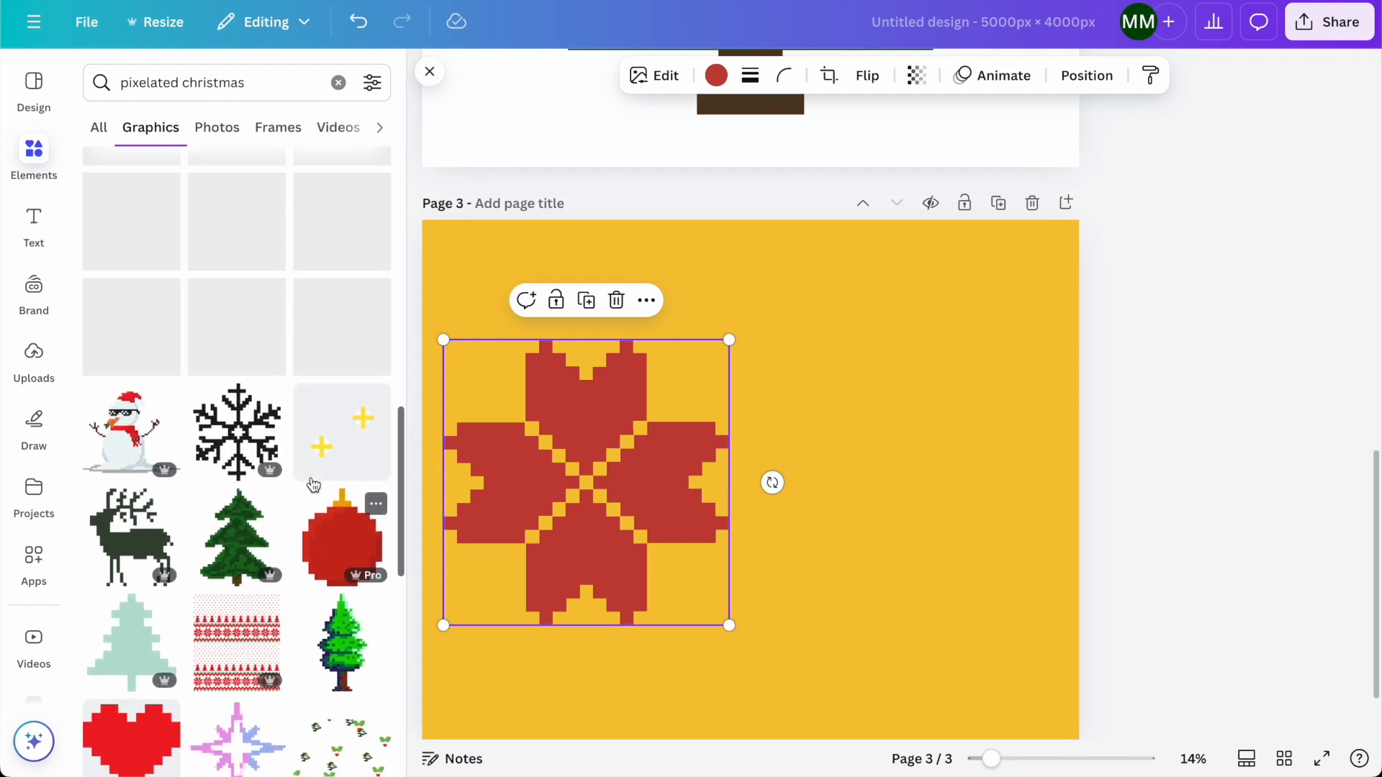
click(579, 494)
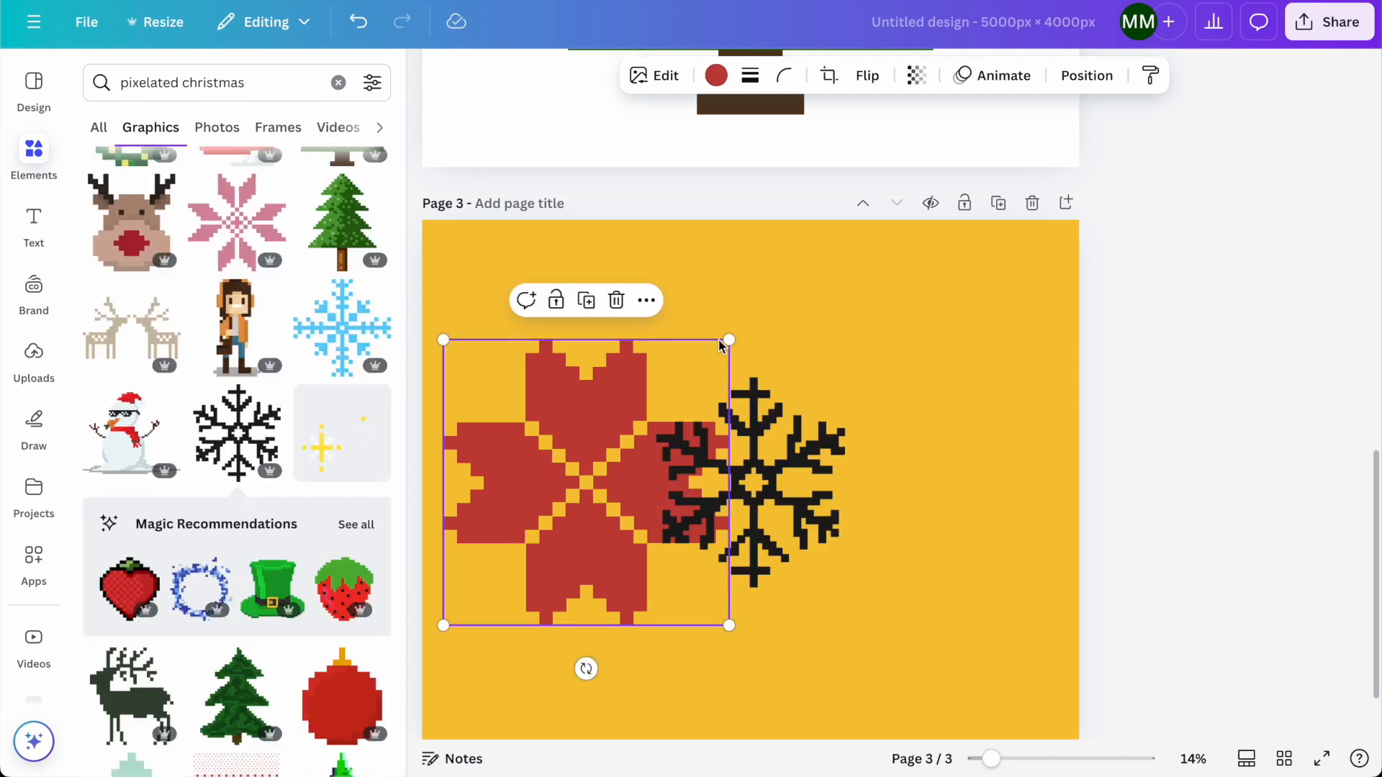
drag(727, 339, 670, 400)
drag(677, 410, 761, 354)
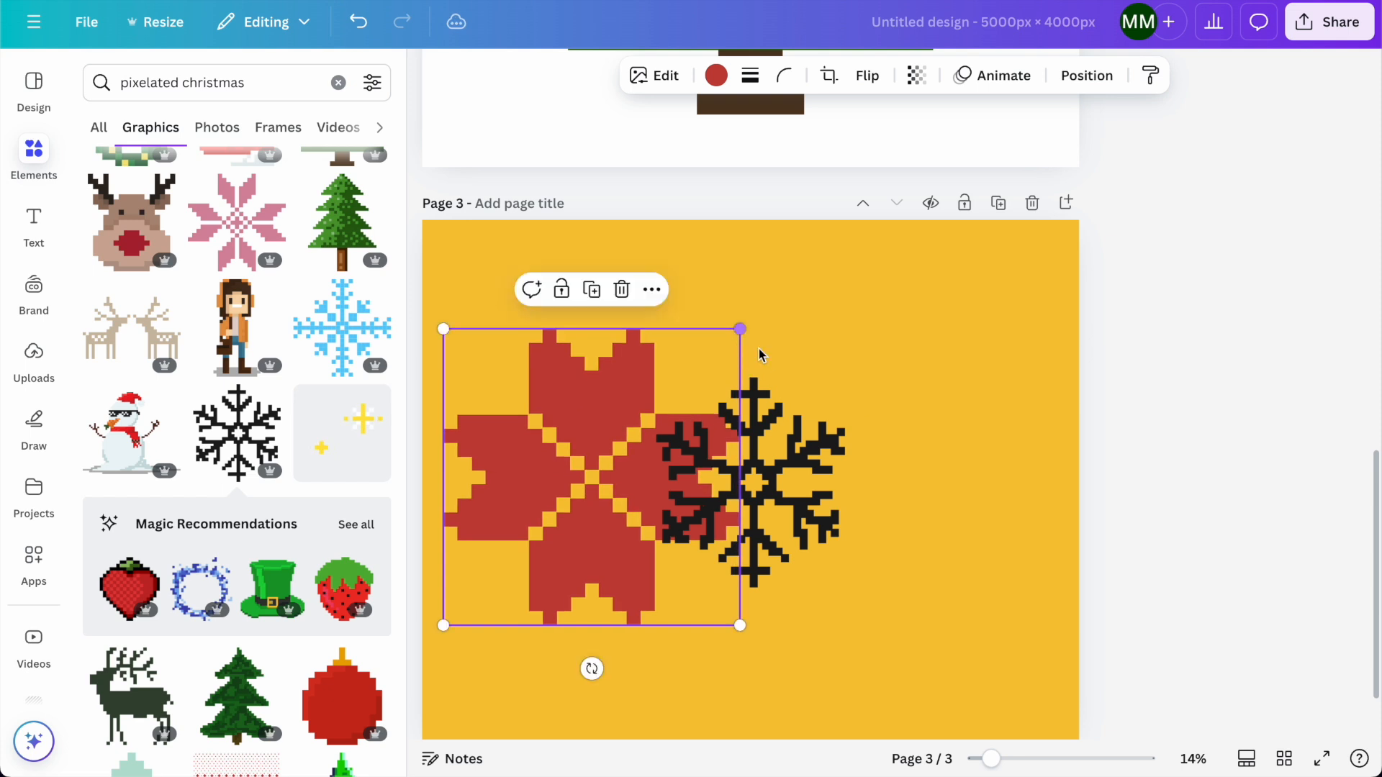
- Place the snowflake to the right of the flower, enlarge it to a similar width and align the two graphics vertically
drag(827, 502, 1015, 550)
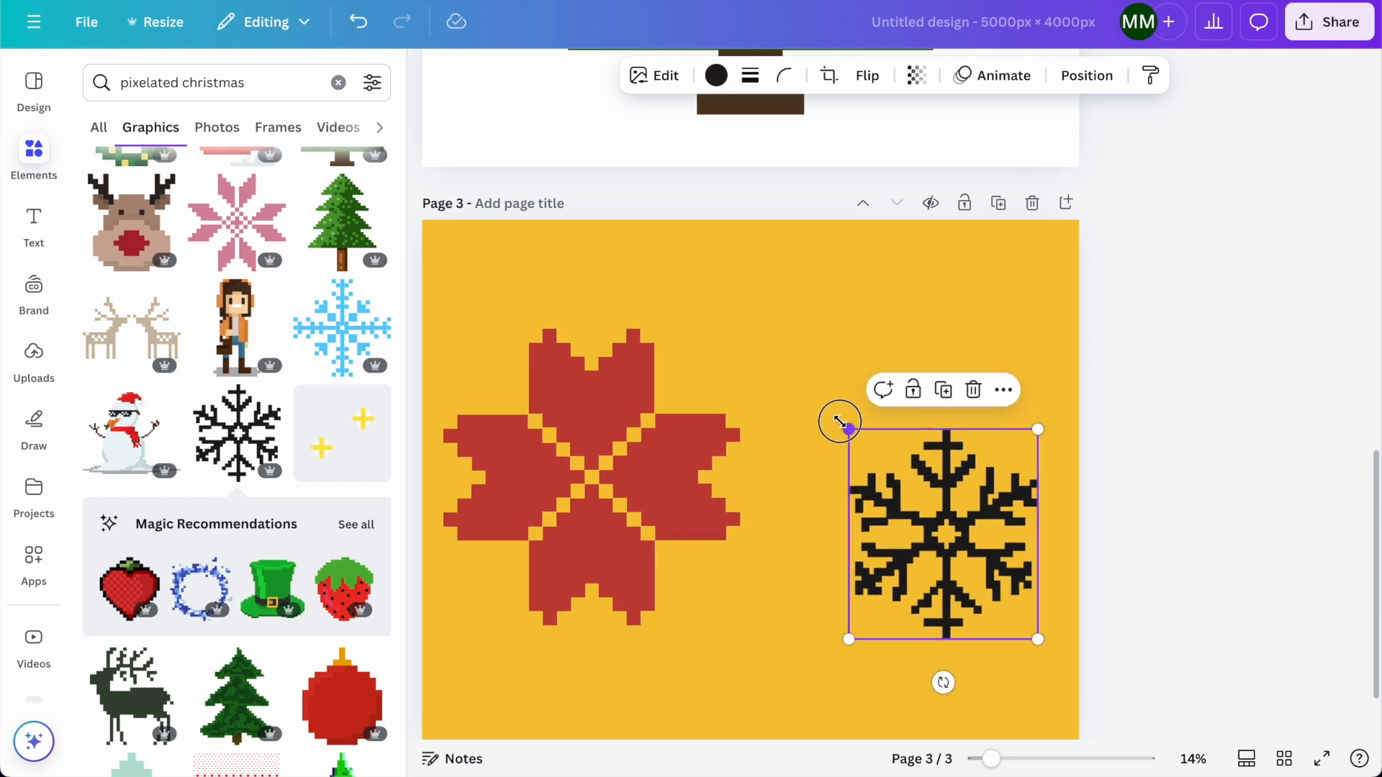
drag(846, 430, 749, 311)
drag(898, 456, 922, 458)
drag(625, 461, 625, 466)
- Recolour the snowflake with the custom dark green #067200
click(1002, 480)
click(716, 75)
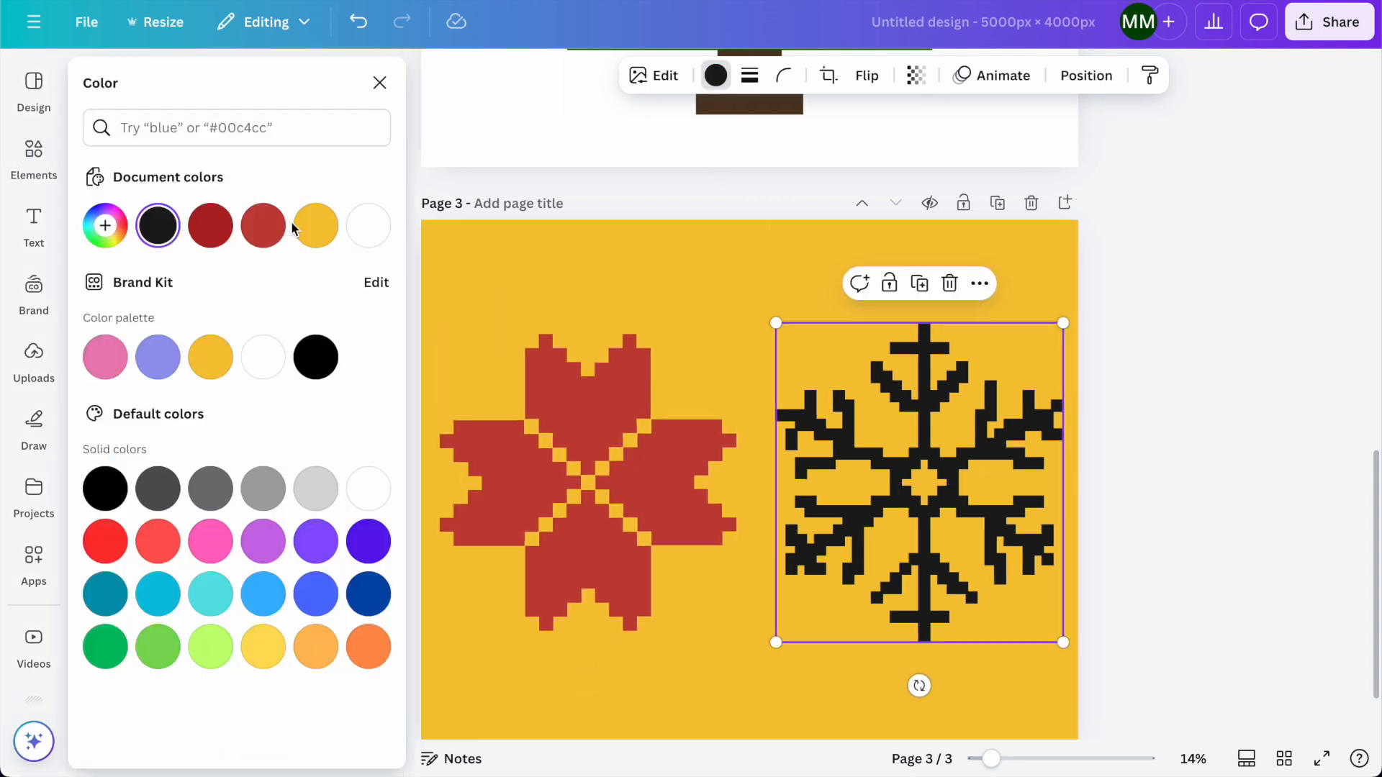
click(108, 642)
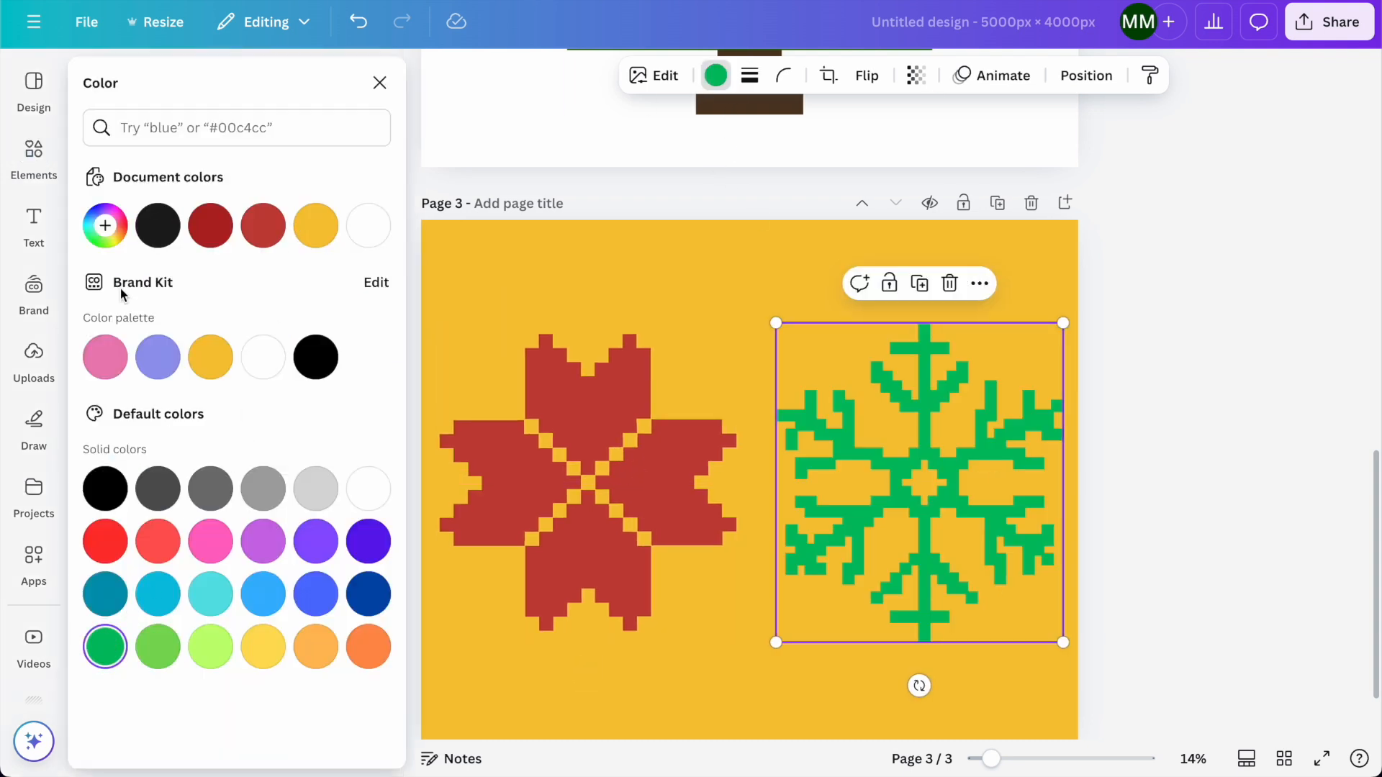
click(118, 229)
drag(349, 337, 370, 333)
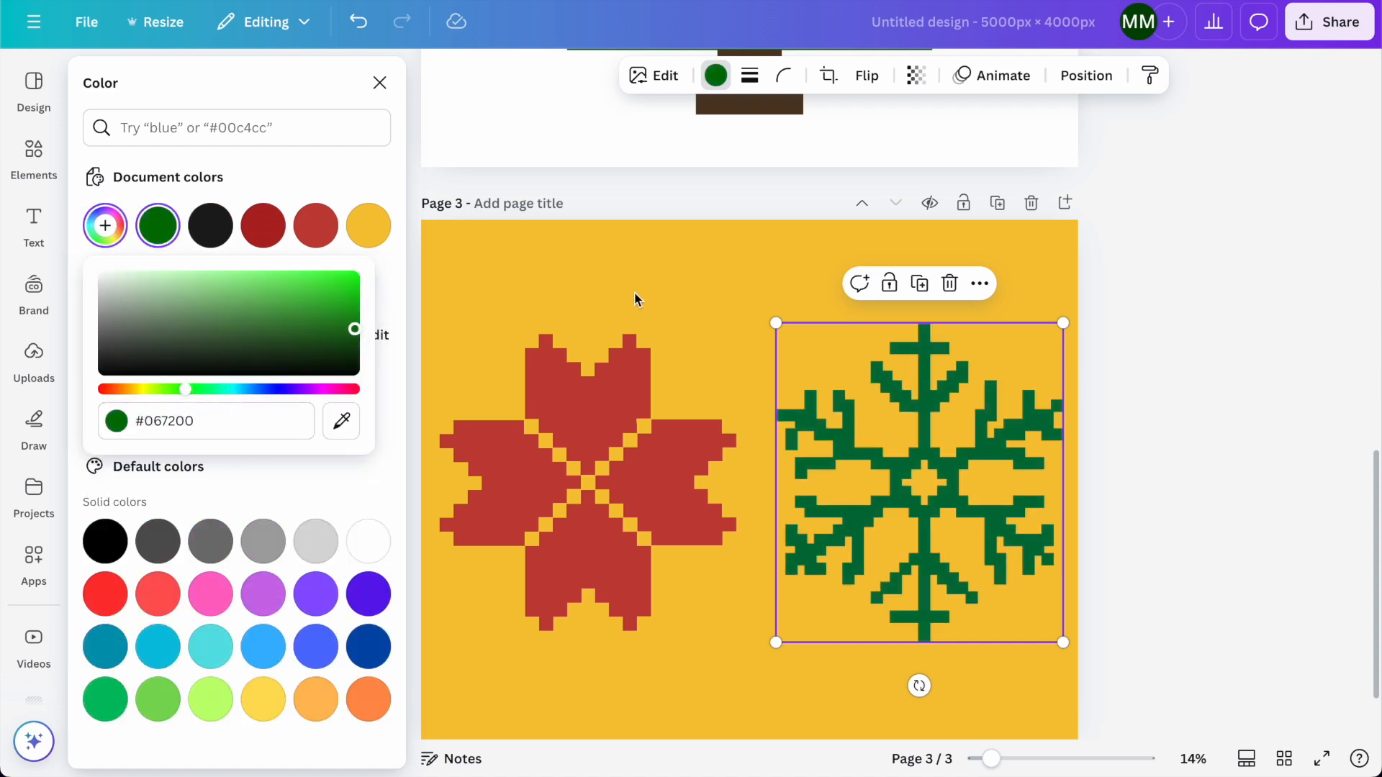
- Try white on the flower, and settle on the dark red document colour used for page 1's background
click(564, 431)
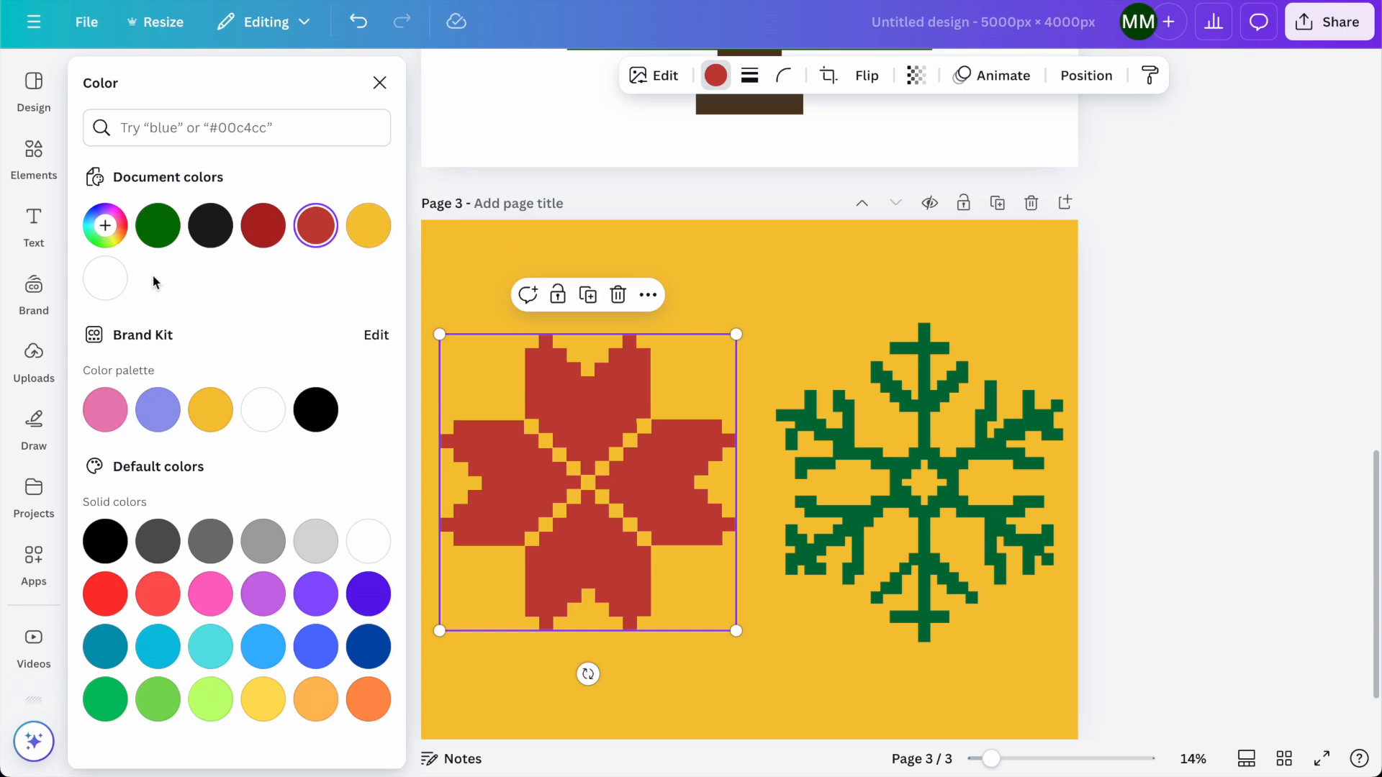
click(113, 287)
scroll(761, 315, up, 10)
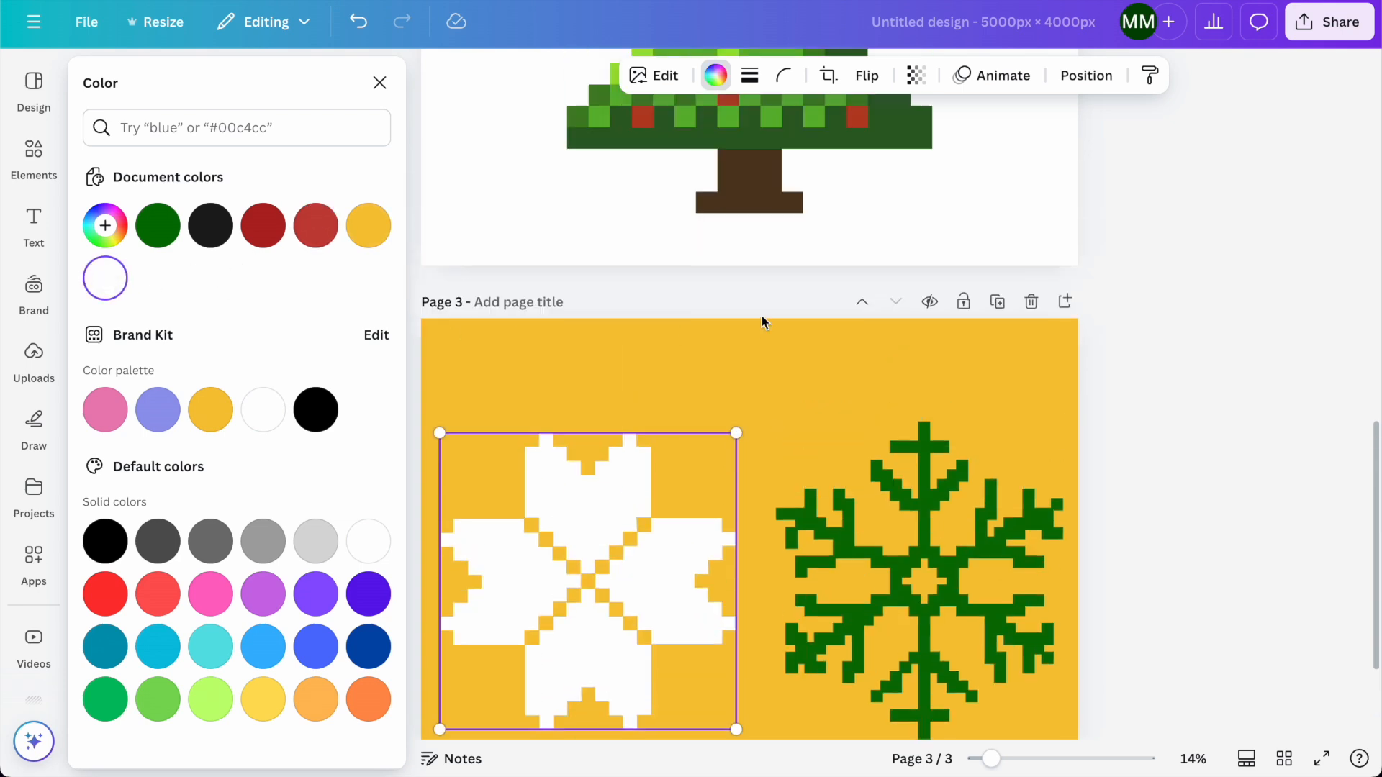
scroll(762, 317, up, 5)
scroll(761, 317, down, 15)
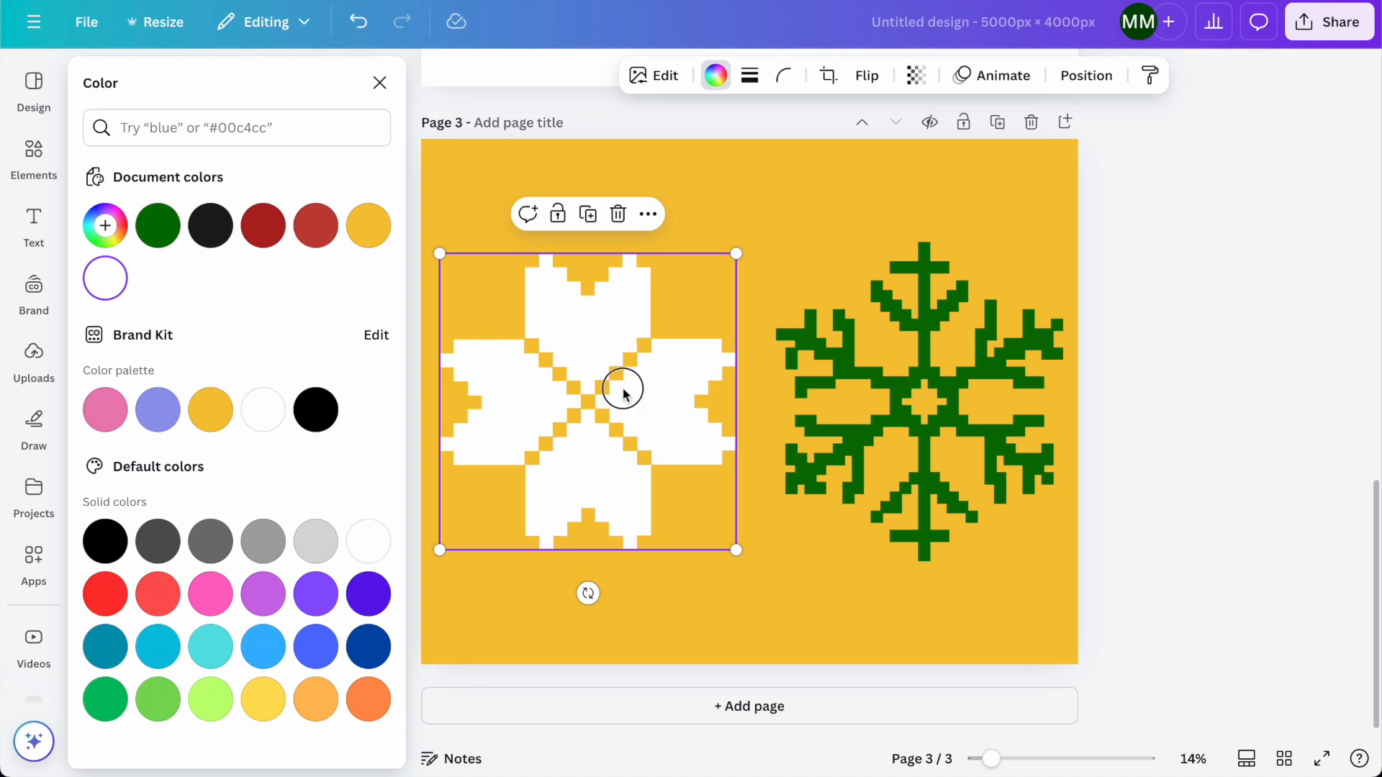
click(270, 229)
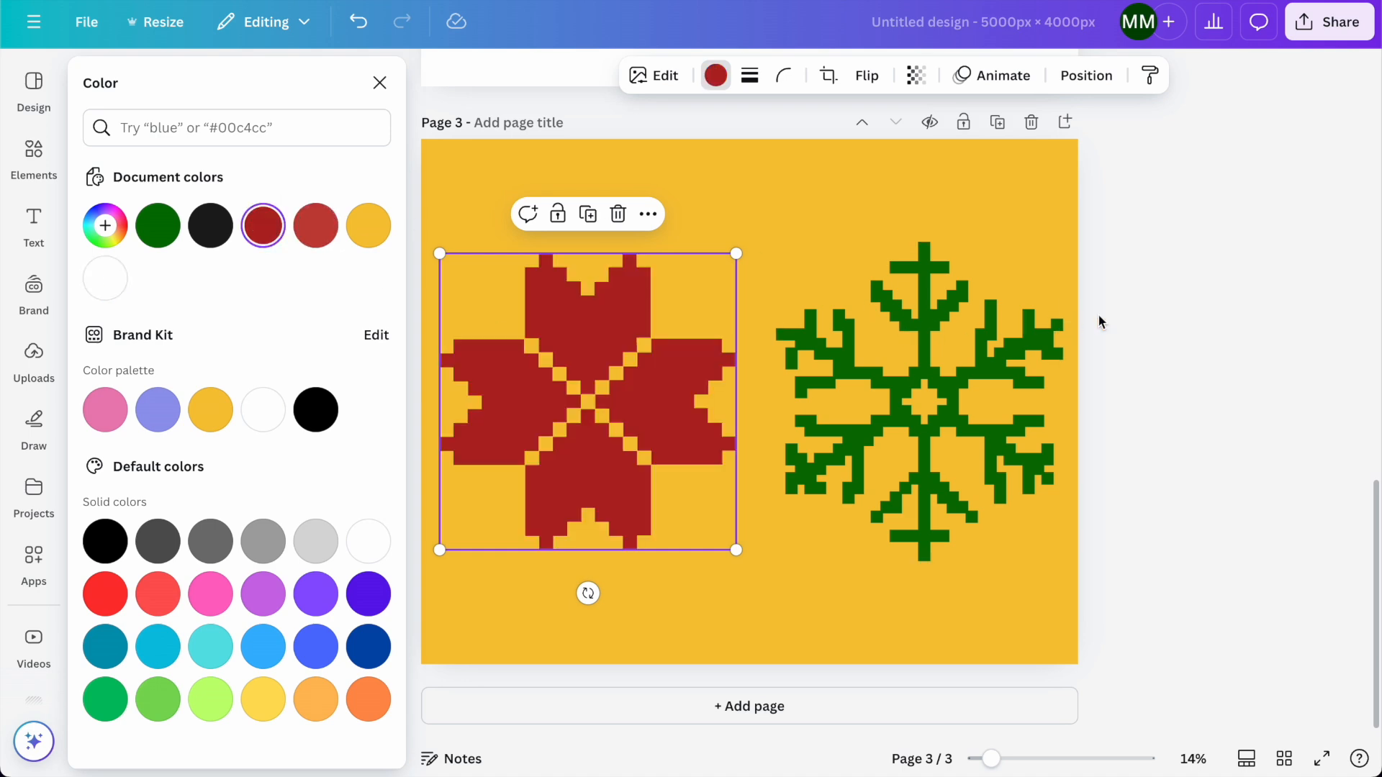
key(Escape)
- Shrink the white reindeer on page 1 to just over half the page width and move it to the left side
scroll(1117, 310, up, 15)
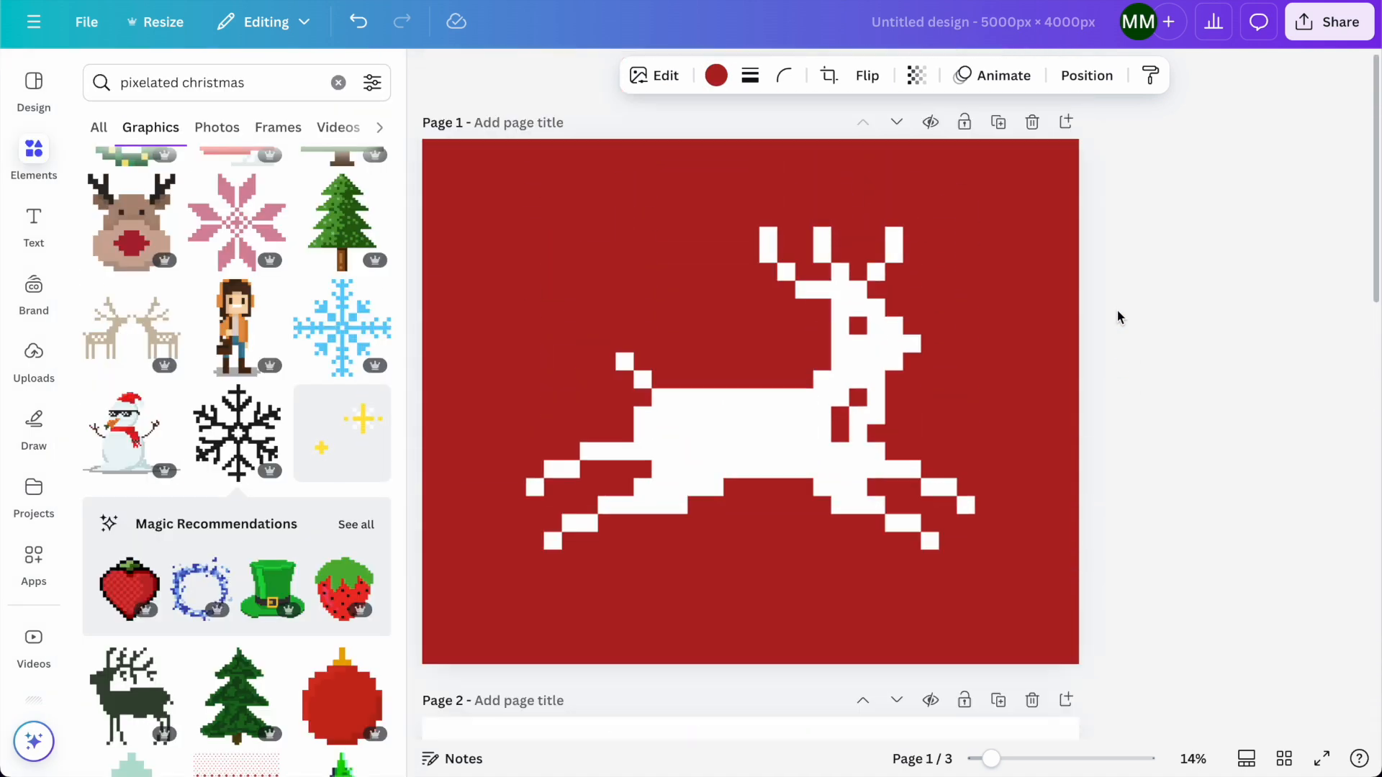
scroll(1118, 312, down, 8)
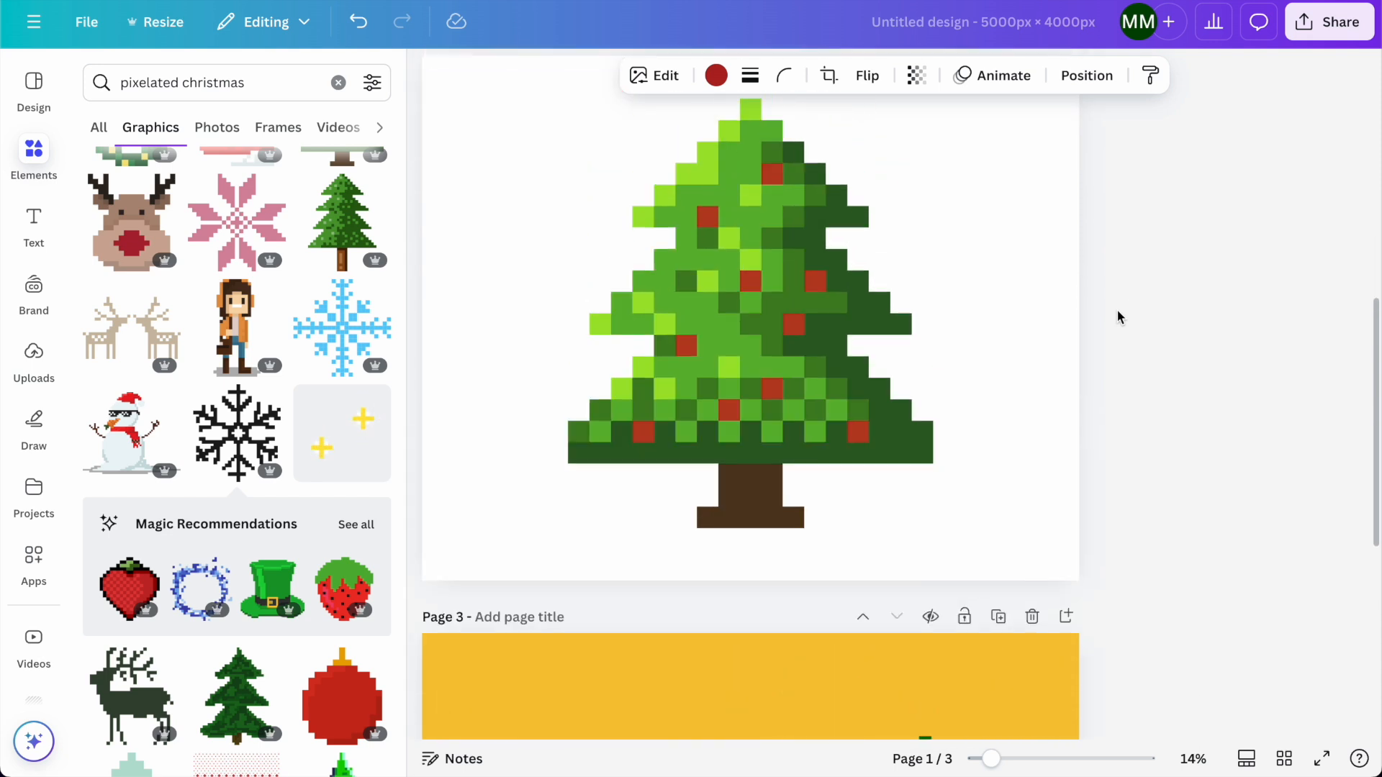
scroll(1117, 315, up, 8)
scroll(820, 343, up, 1)
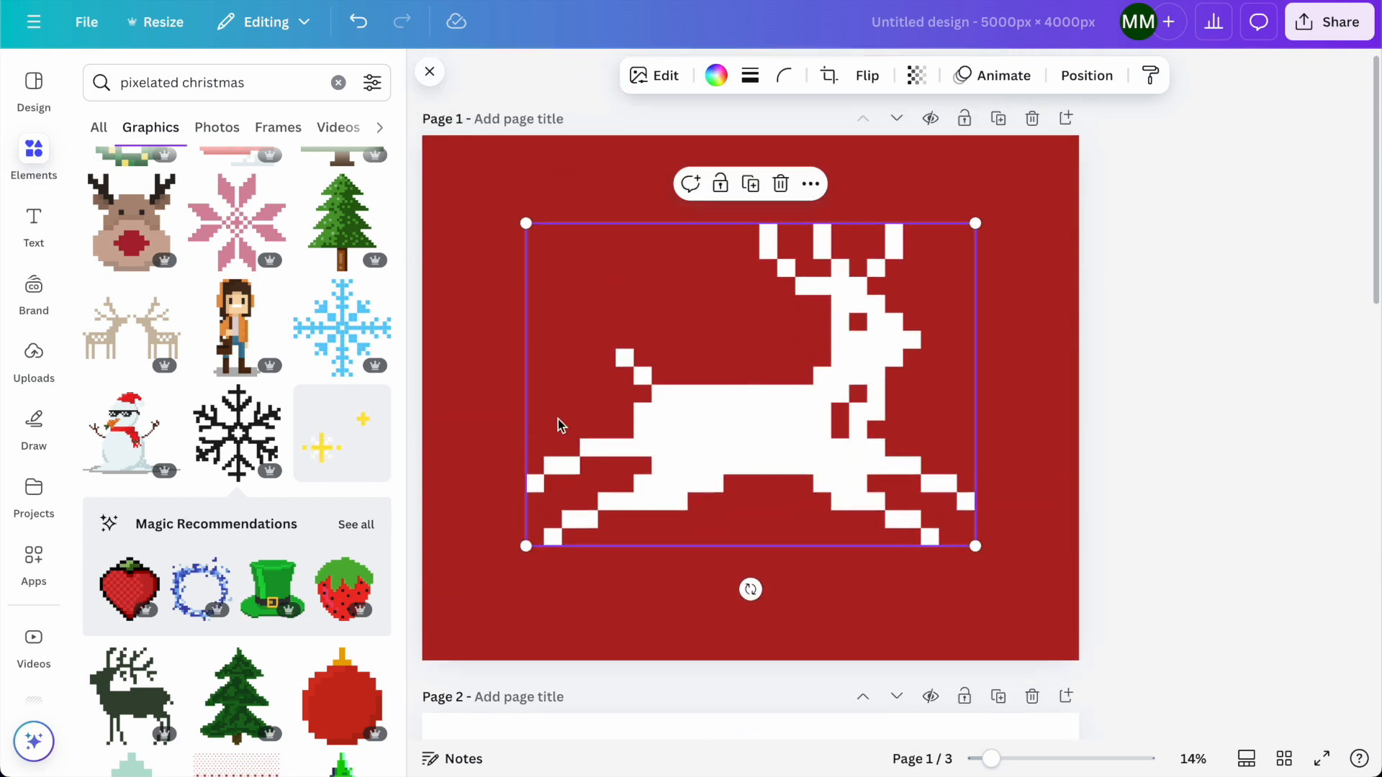
drag(975, 221, 880, 293)
drag(768, 449, 693, 444)
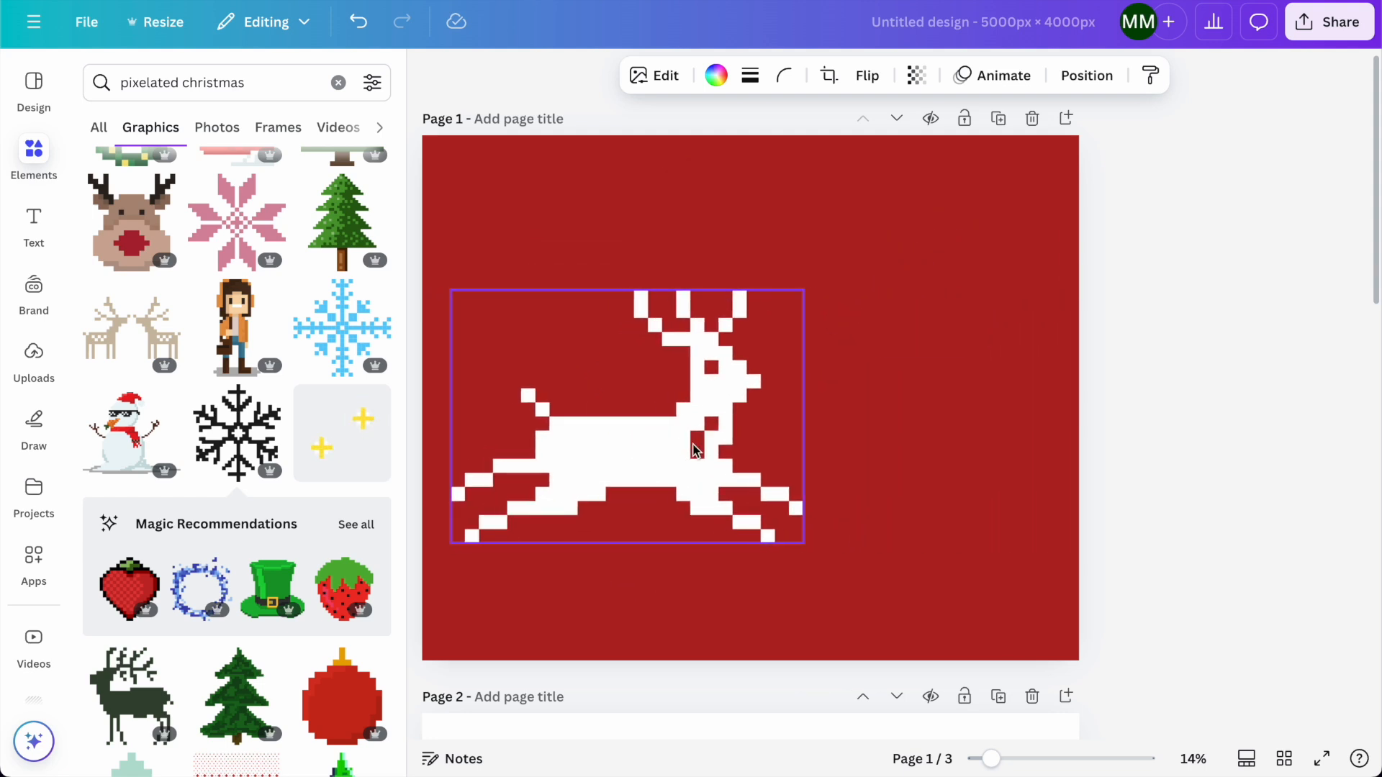
- Add the dark green standing reindeer to page 1, enlarge it to about half the page width and place it in the right half
click(164, 684)
drag(758, 401, 961, 480)
drag(840, 355, 706, 202)
click(655, 437)
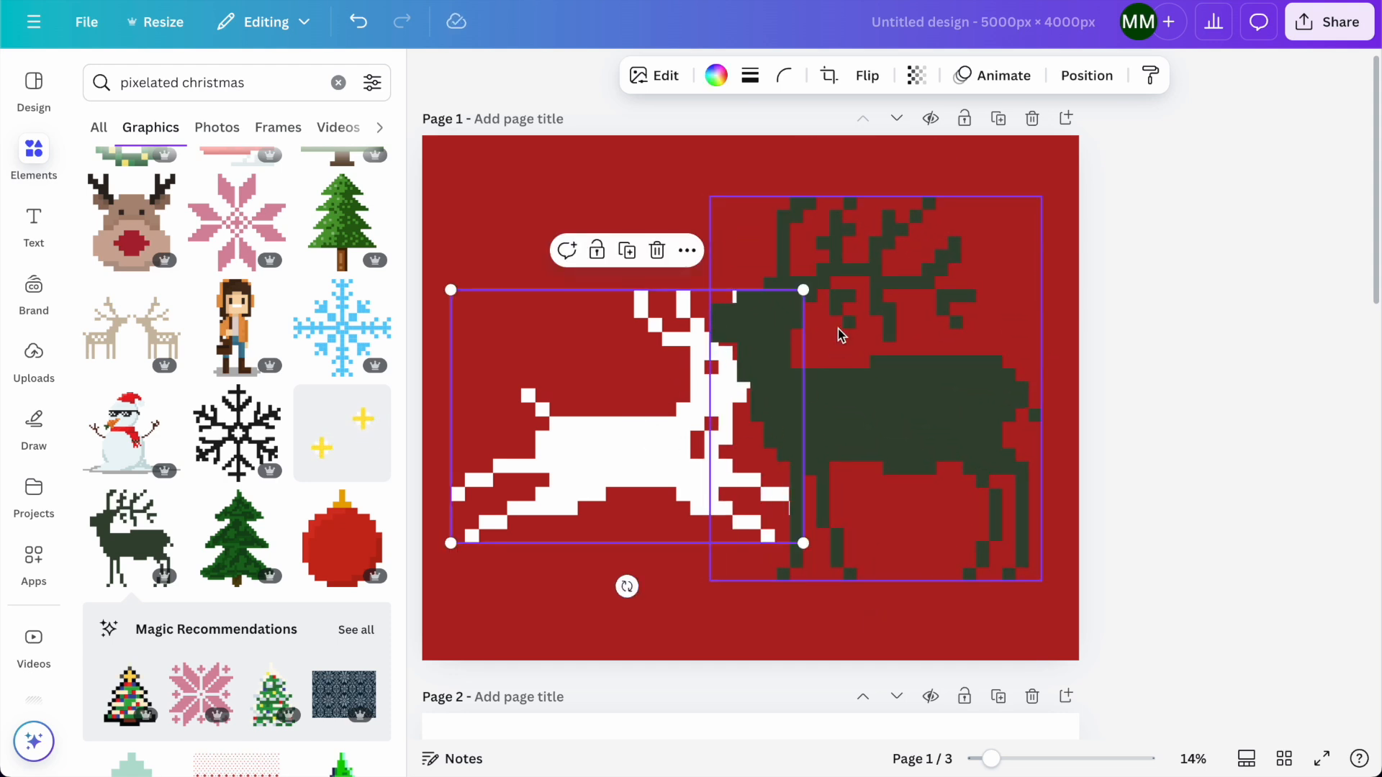
- Browse the remaining "pixelated christmas" graphics for further elements for the page
scroll(339, 438, down, 3)
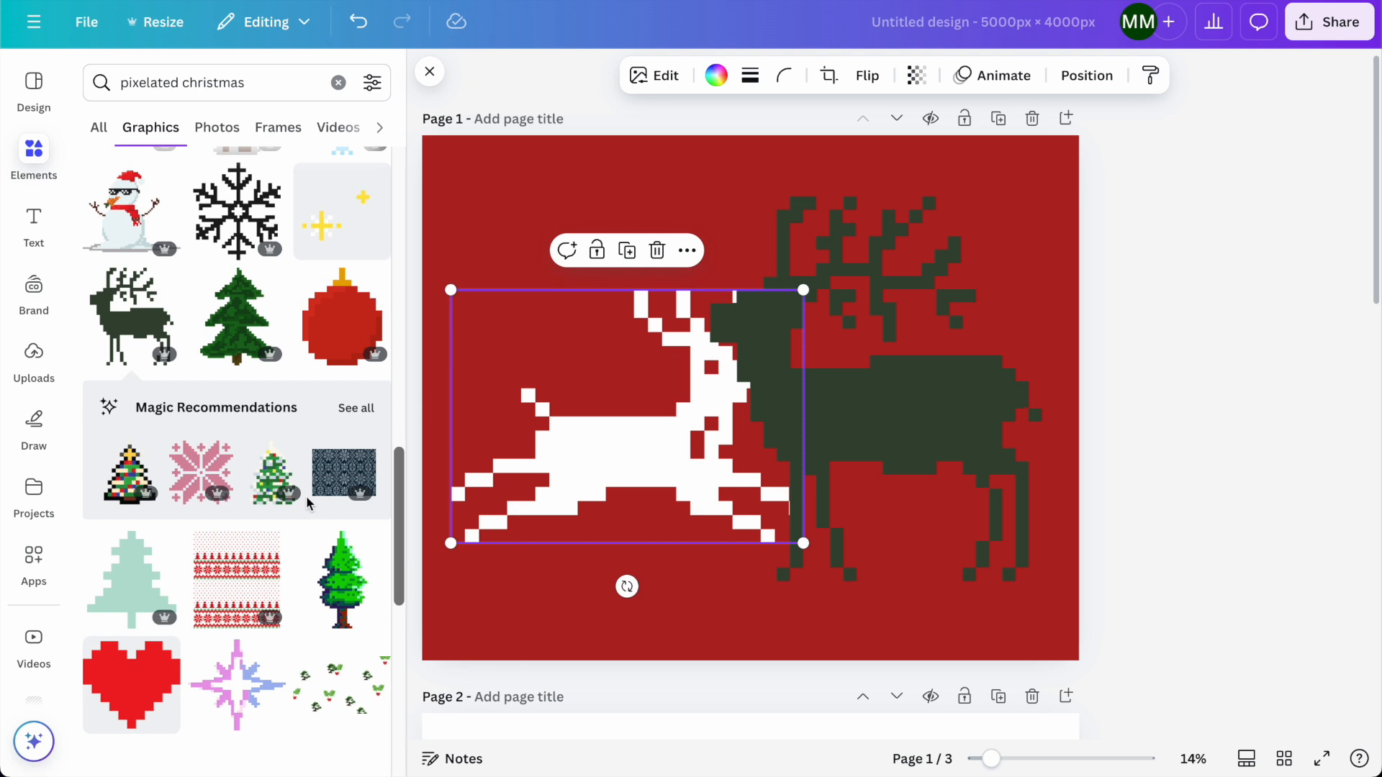
scroll(307, 500, down, 7)
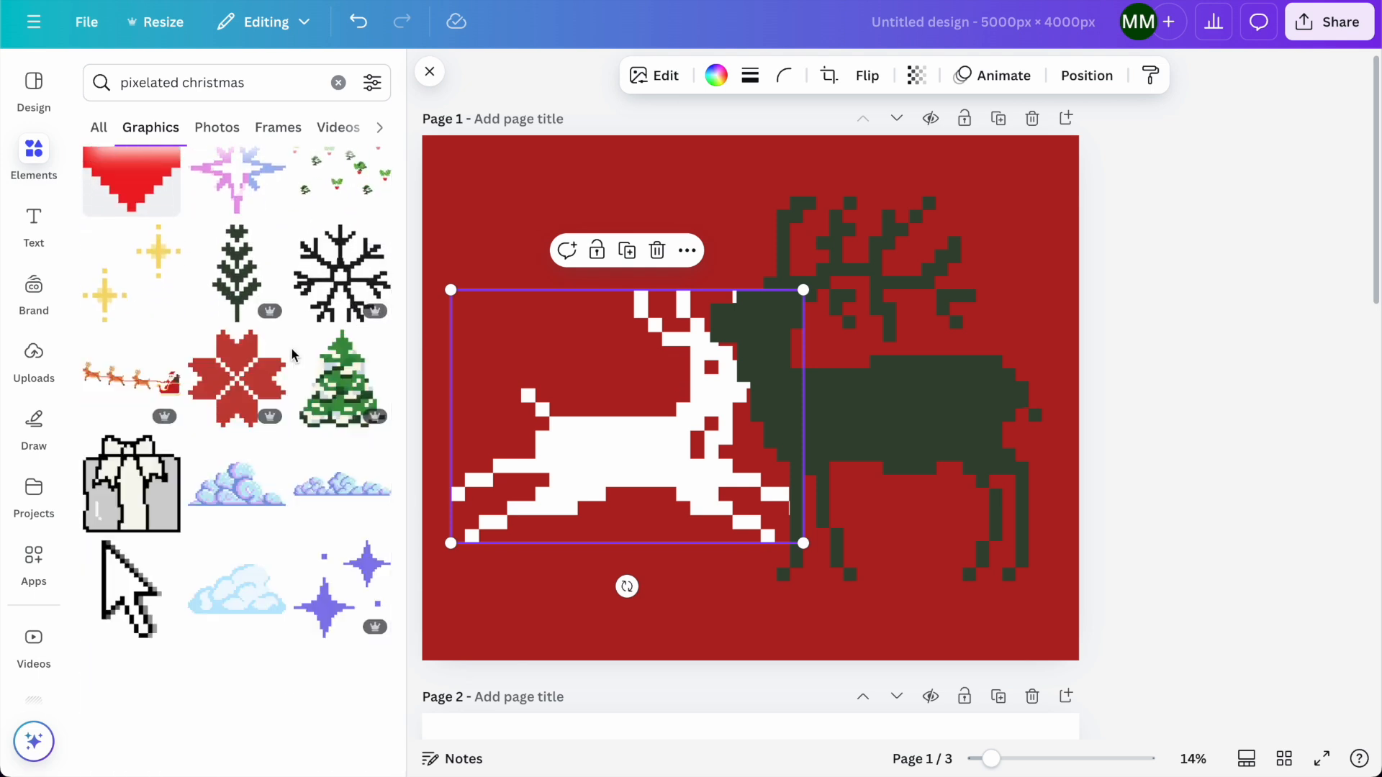
scroll(293, 354, down, 5)
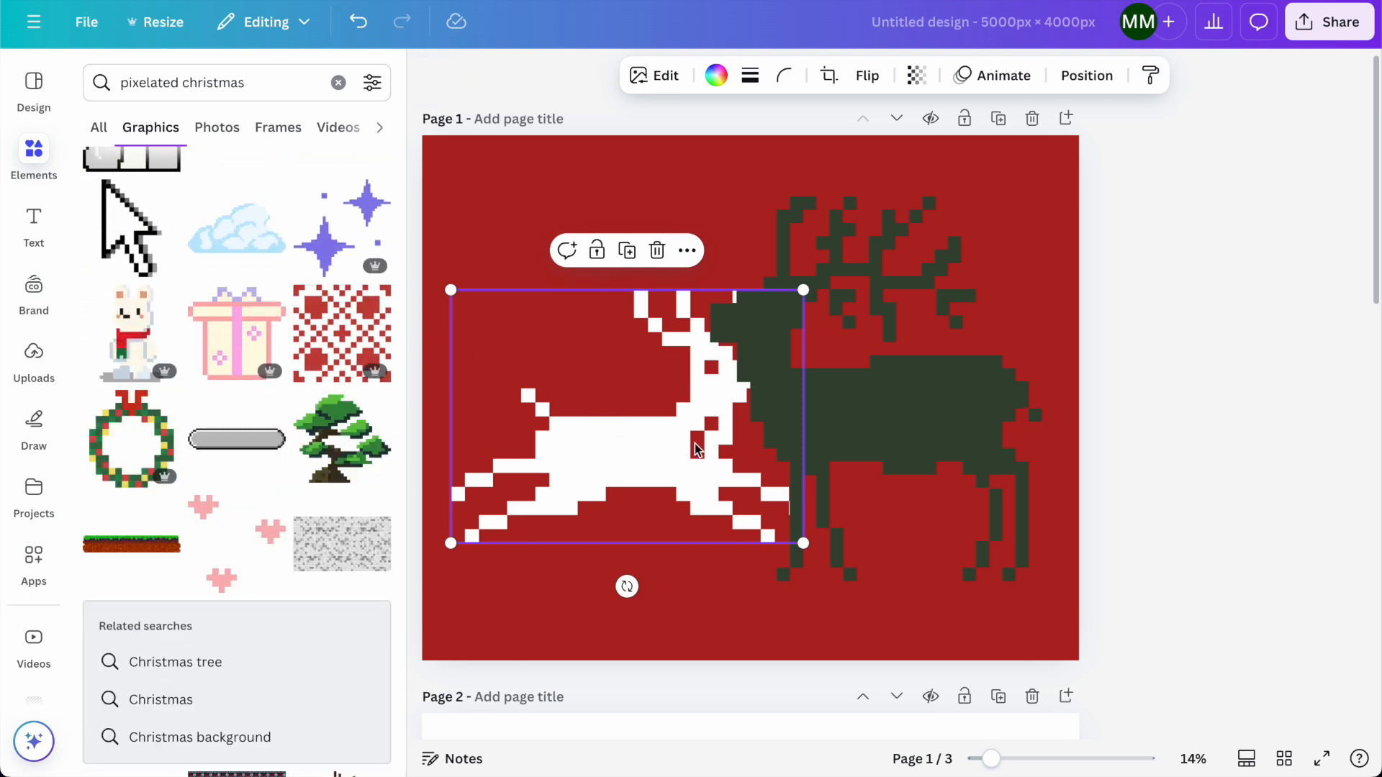
scroll(698, 450, up, 1)
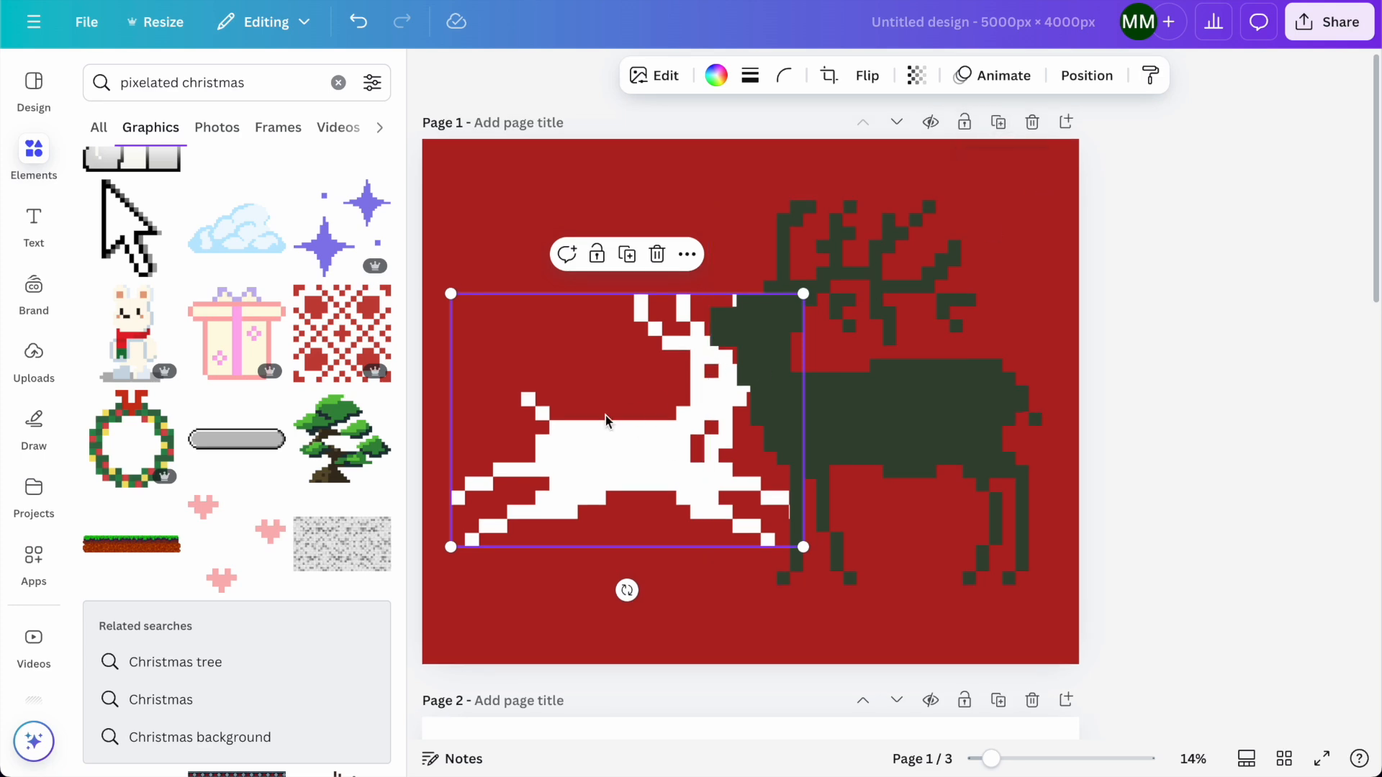
- Copy the white leaping reindeer from page 1 onto yellow page 3
scroll(602, 452, down, 15)
click(916, 381)
click(766, 318)
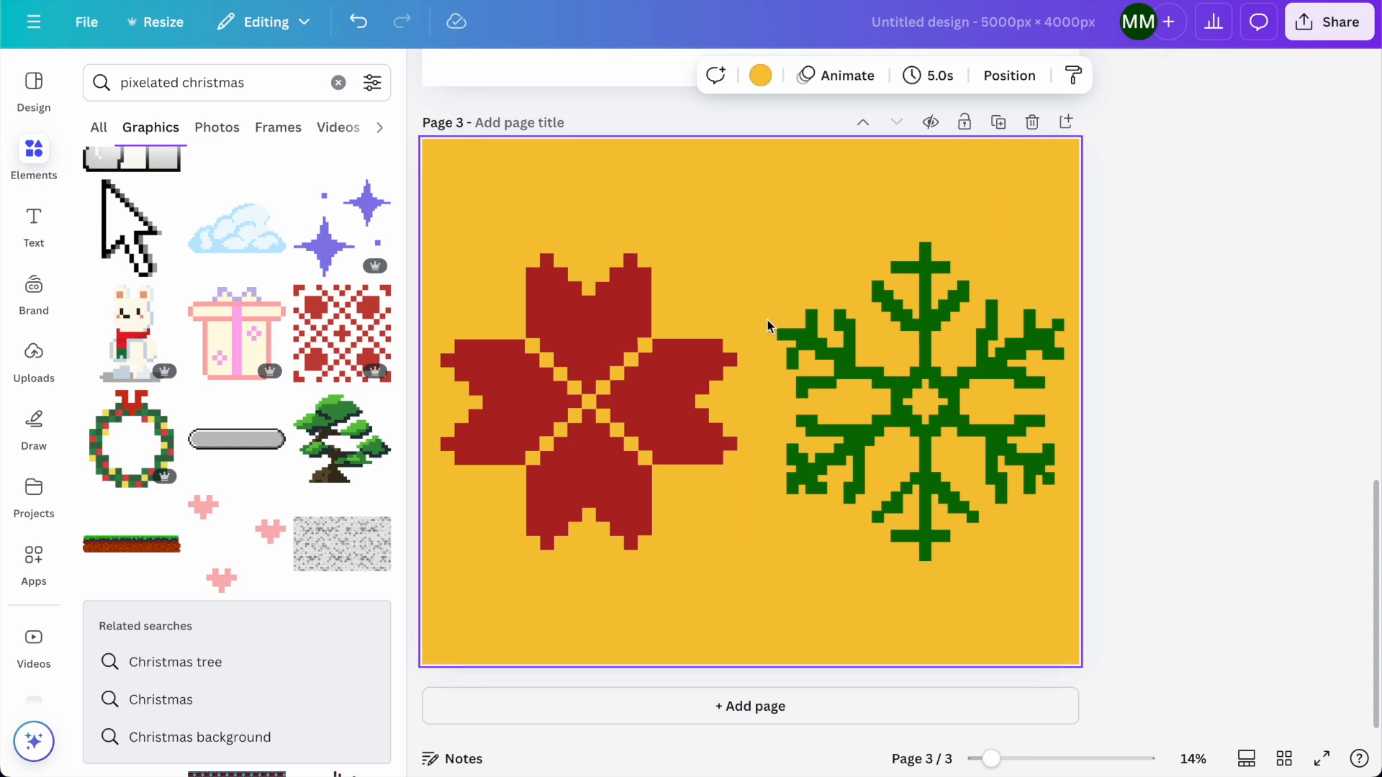
key(super+v)
- Copy the green snowflake from page 3 and paste it on page 1 in place of the white leaping reindeer
click(902, 426)
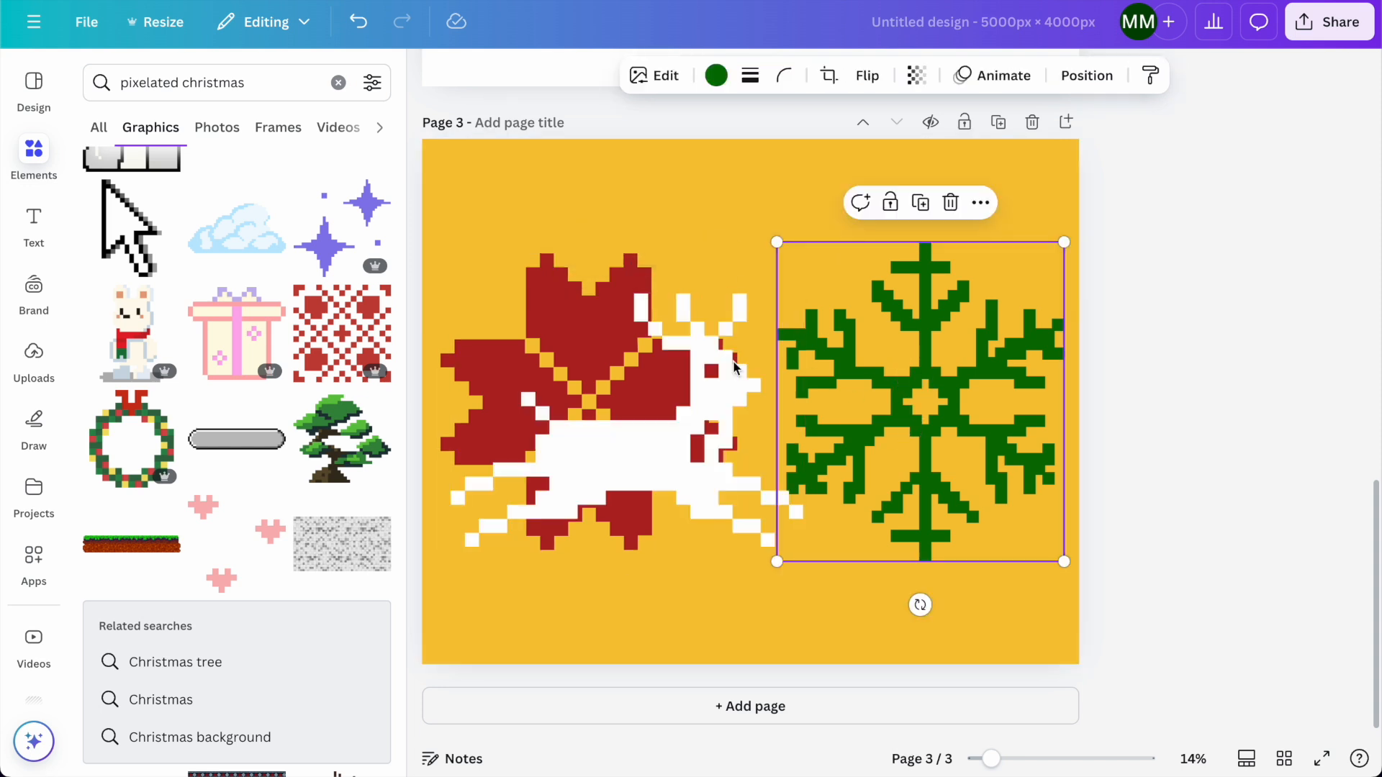
click(587, 269)
click(943, 302)
scroll(965, 314, up, 15)
click(539, 337)
key(BackSpace)
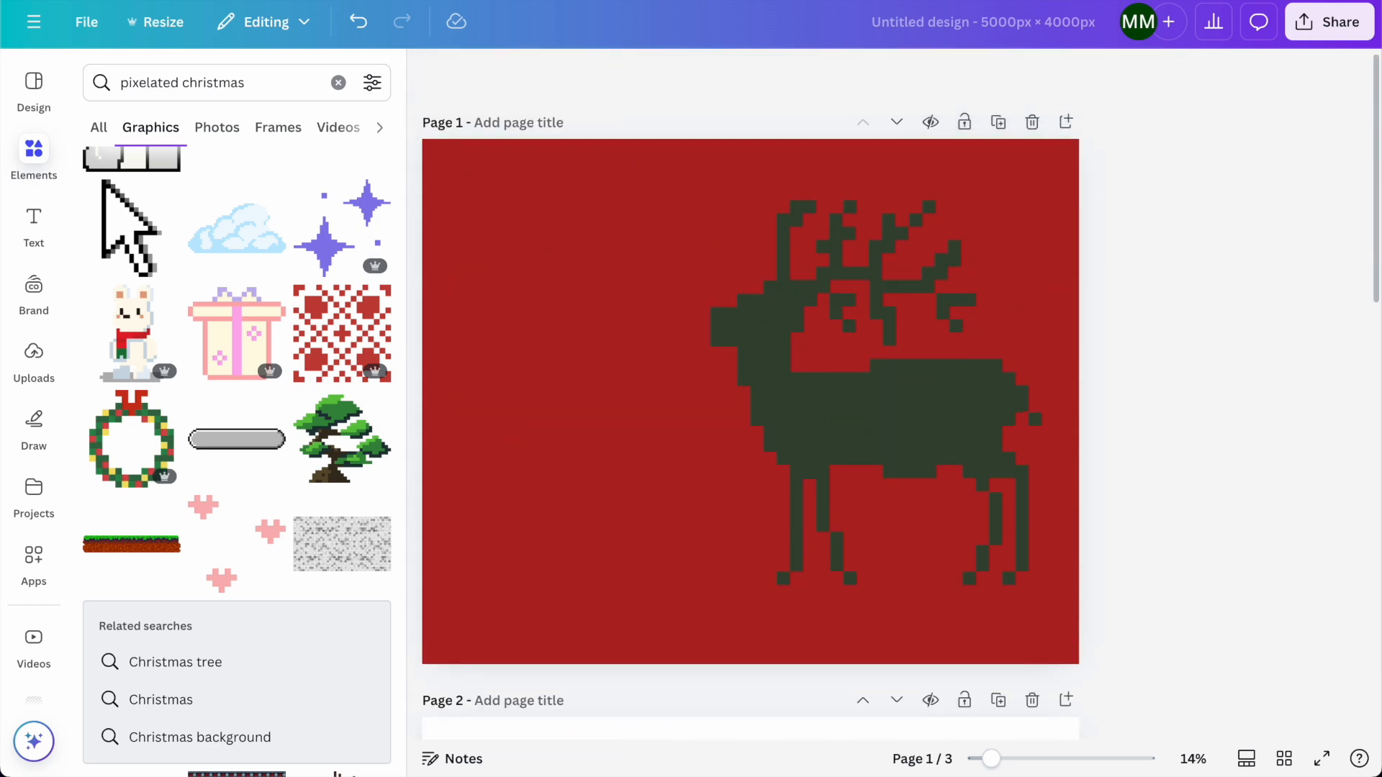
key(super+v)
- Delete the green snowflake from page 3 and shift the white reindeer slightly toward the page's left edge
scroll(779, 383, down, 15)
click(885, 392)
key(BackSpace)
drag(667, 401, 609, 396)
click(615, 401)
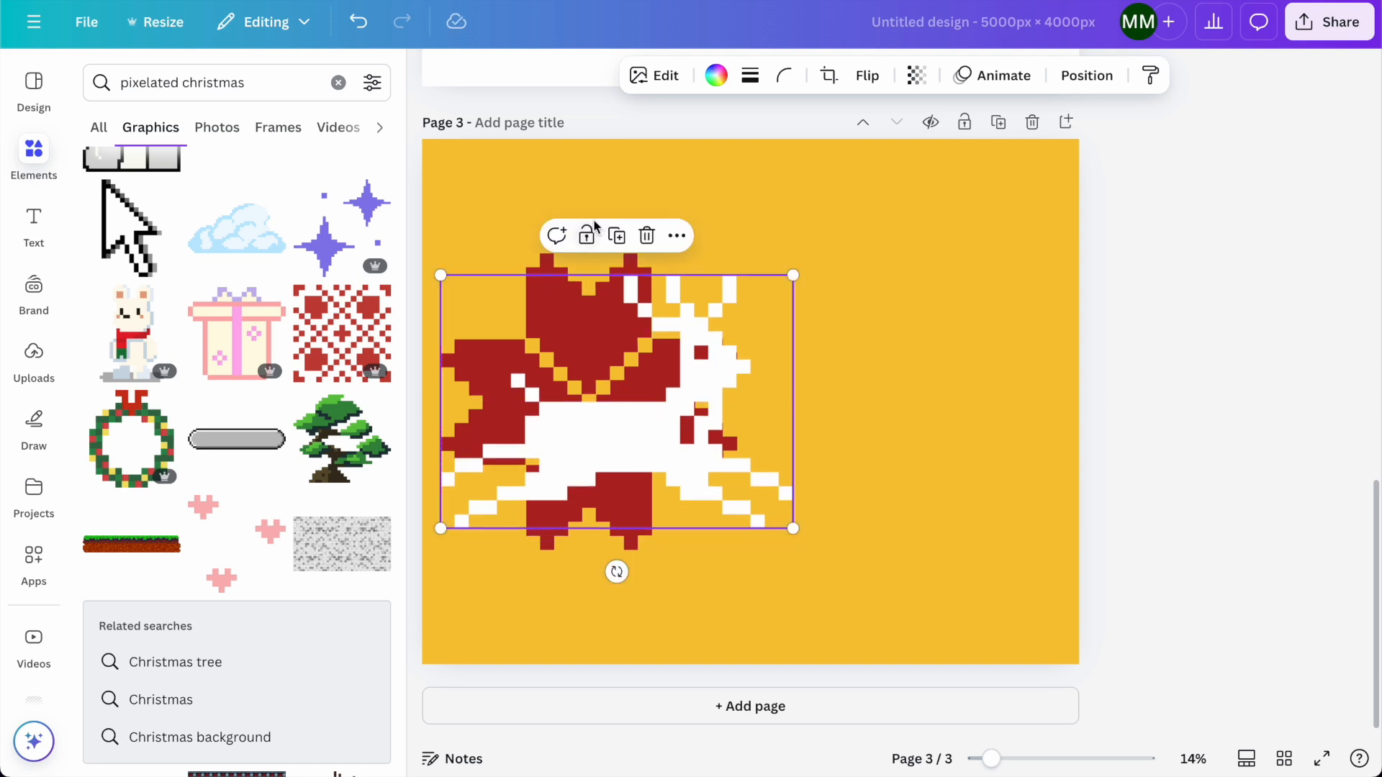
- Move the red flower to the right side of page 3 and shrink it to about a third of the page width
click(498, 246)
drag(502, 252, 844, 263)
drag(765, 554, 842, 472)
drag(955, 356, 946, 392)
- Recolour the leaping reindeer on page 3 with the green document colour
click(665, 399)
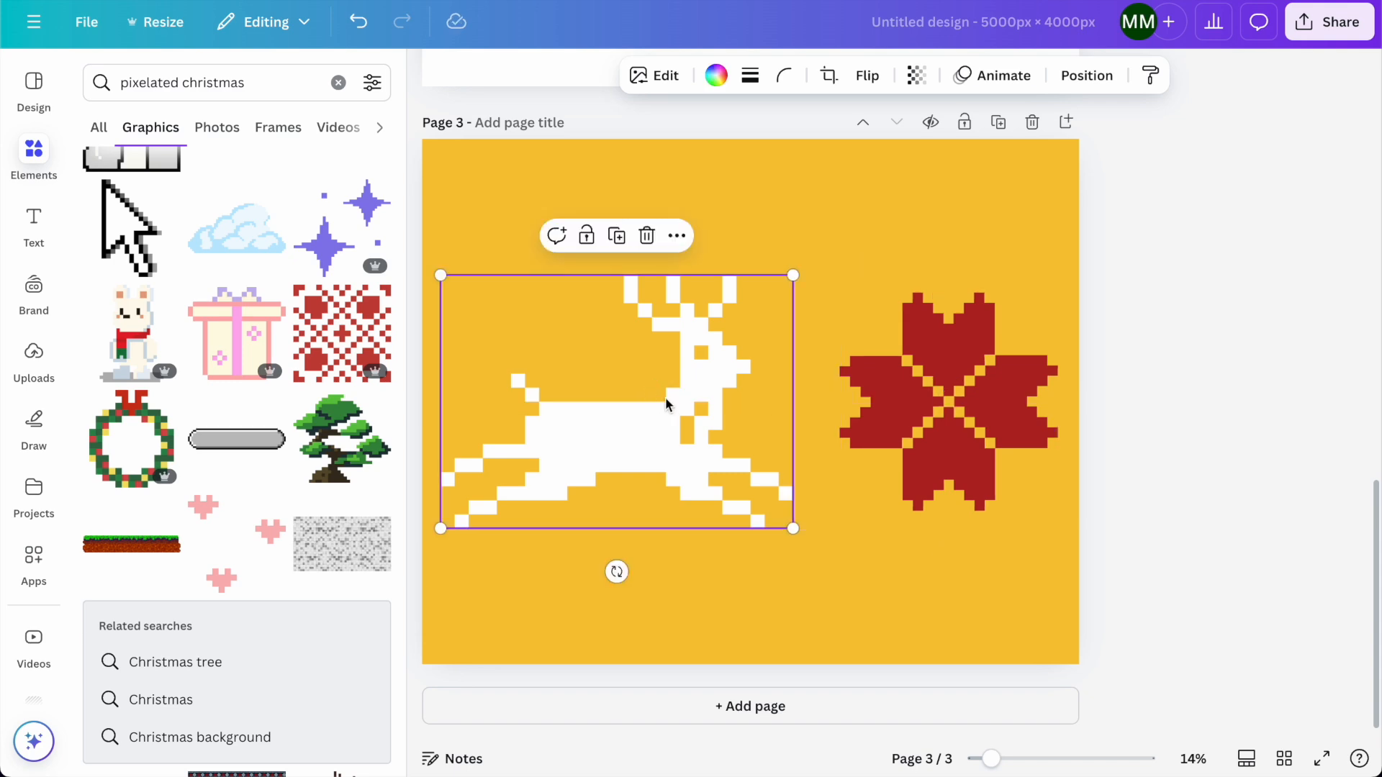
click(720, 80)
click(159, 224)
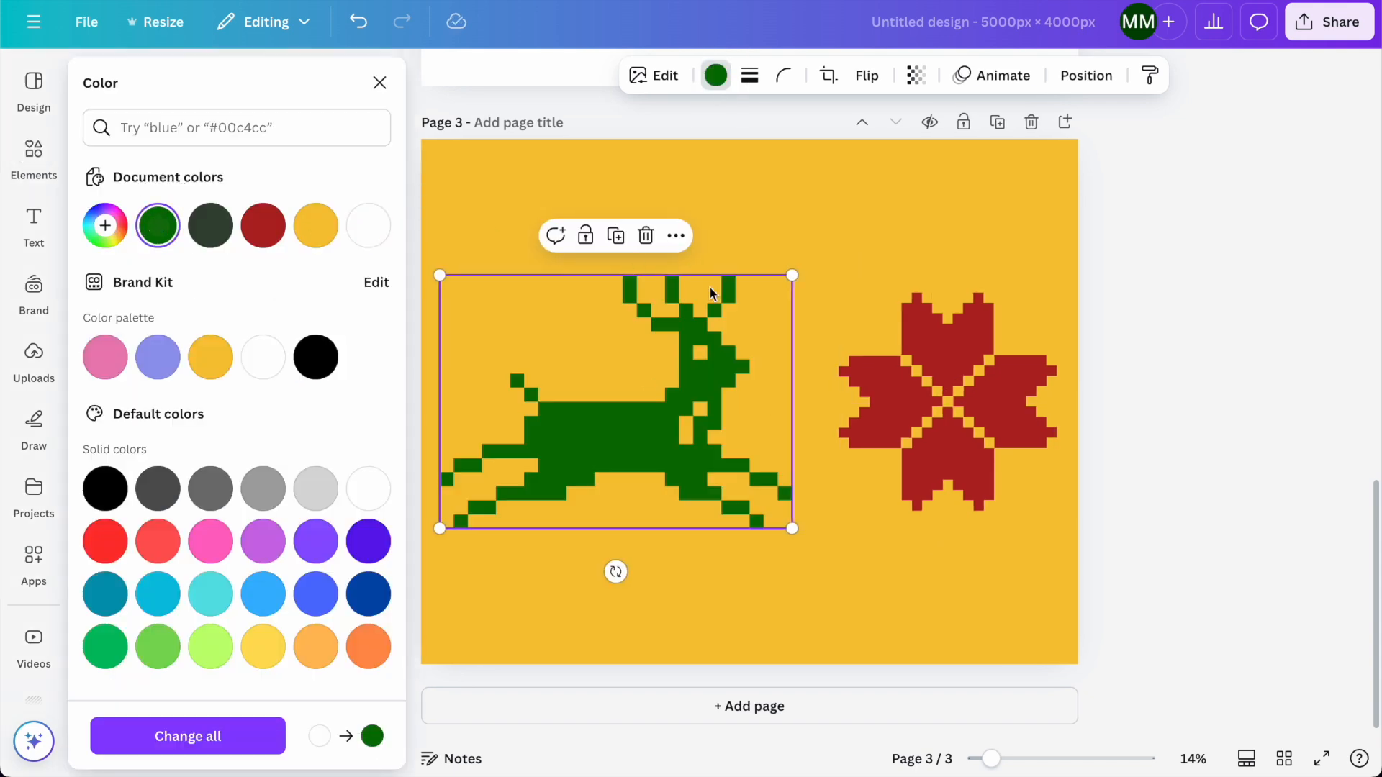
click(824, 231)
- Move the green snowflake to the left half of page 1
scroll(824, 232, up, 10)
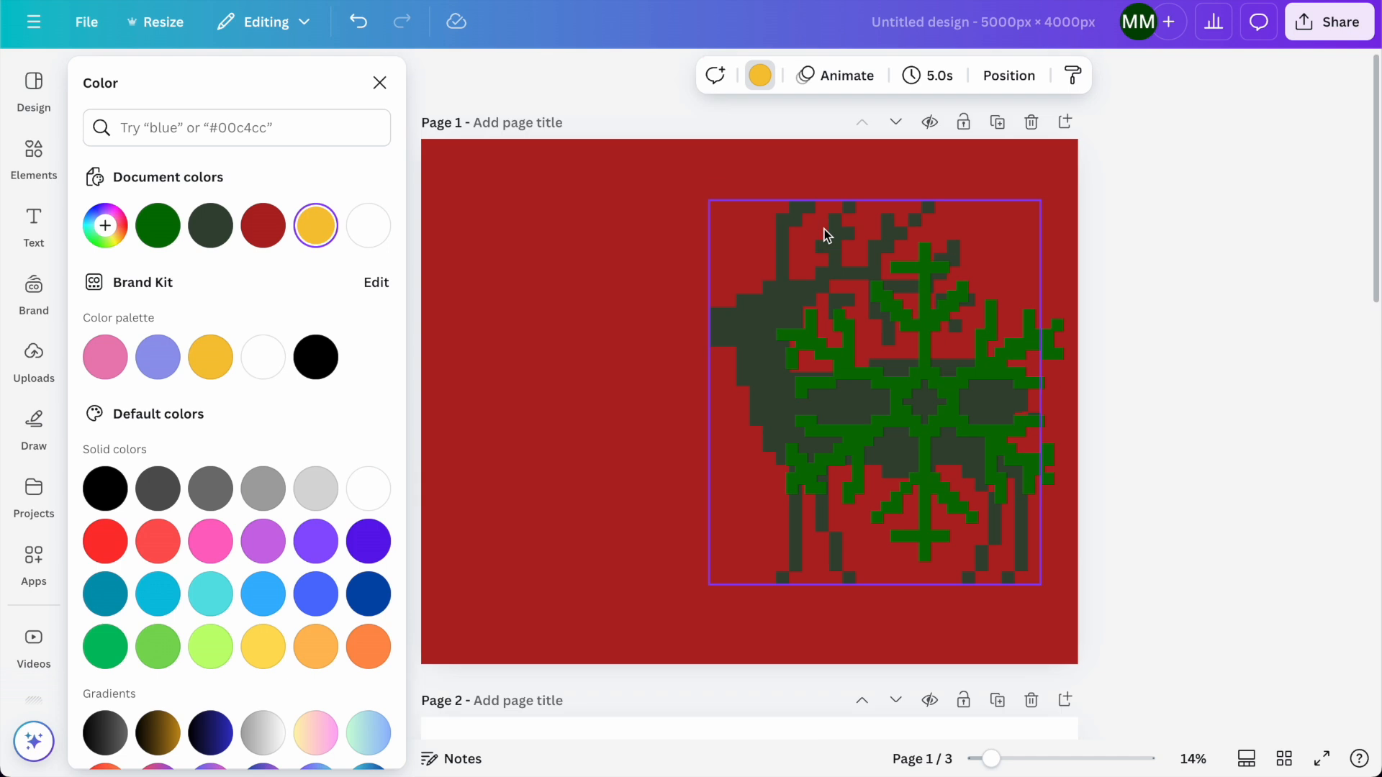
drag(918, 360, 588, 352)
- Recolour the standing reindeer on page 1 white and shrink it to about 40% of the page width in the right half
click(839, 372)
click(717, 75)
click(717, 76)
click(369, 226)
drag(709, 200, 771, 272)
drag(913, 428, 929, 406)
- Recolour page 1's snowflake with the Brand Kit yellow and shrink it to about 40% of the page width in the left half
click(582, 403)
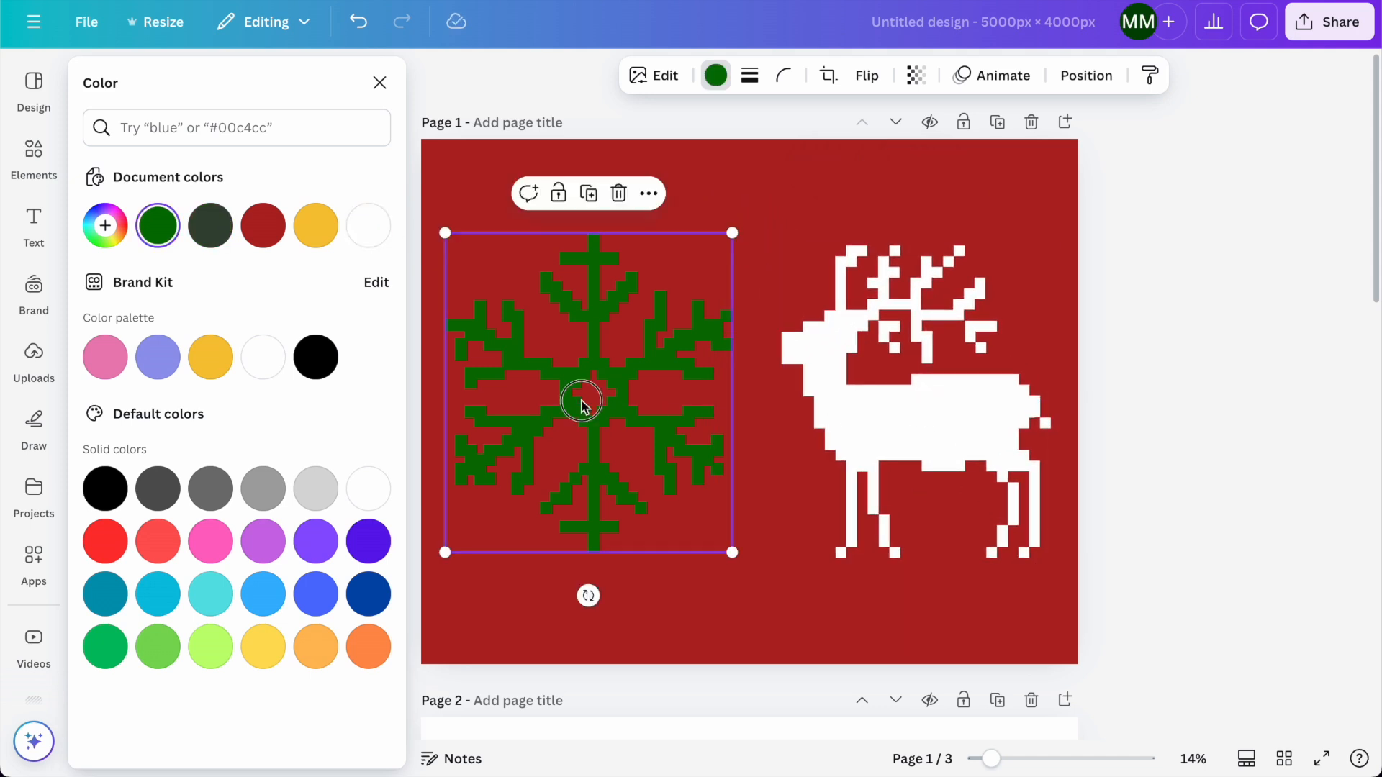
click(229, 358)
drag(732, 231, 703, 265)
mouse_move(619, 411)
mouse_down()
mouse_move(638, 412)
mouse_move(621, 409)
mouse_up()
click(622, 409)
- Review the existing three pages and add a fourth page after them
key(Escape)
scroll(1238, 337, down, 10)
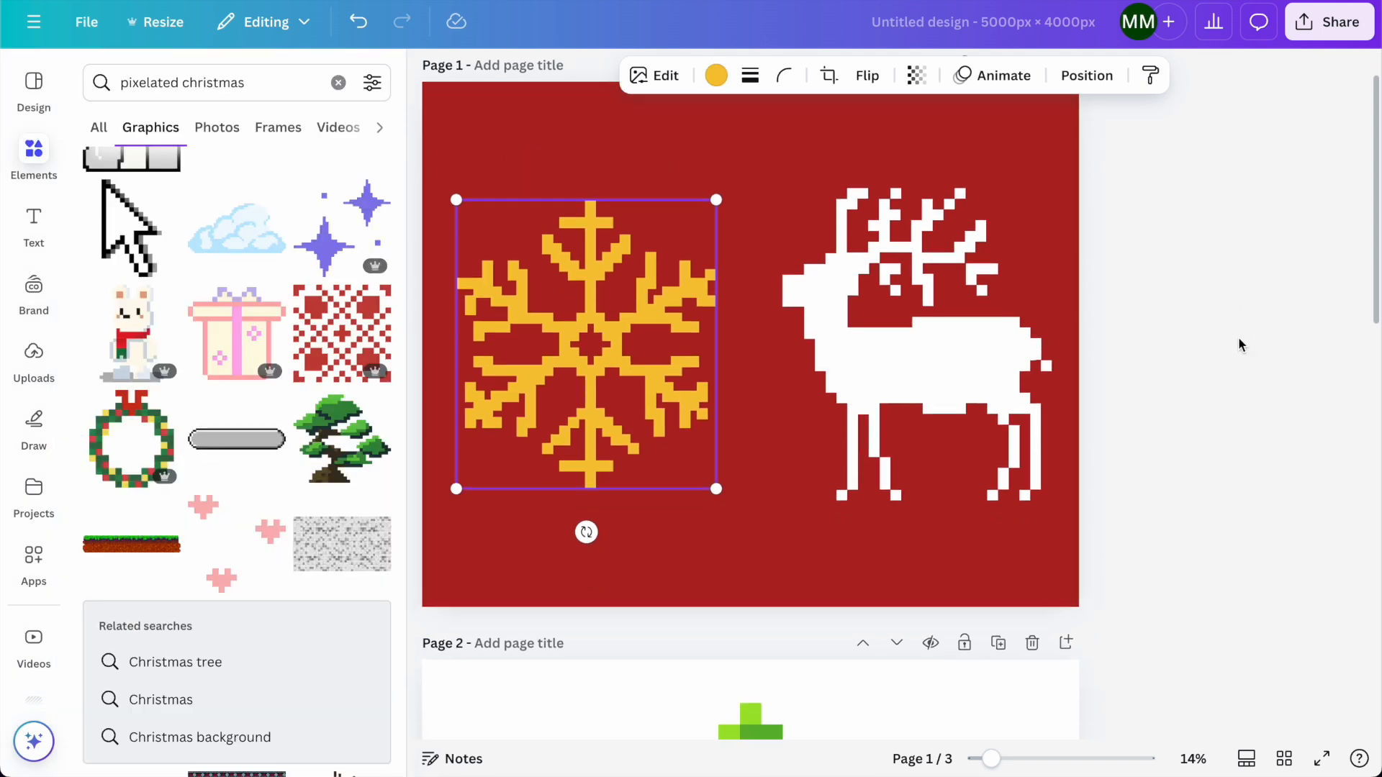
scroll(1237, 337, down, 5)
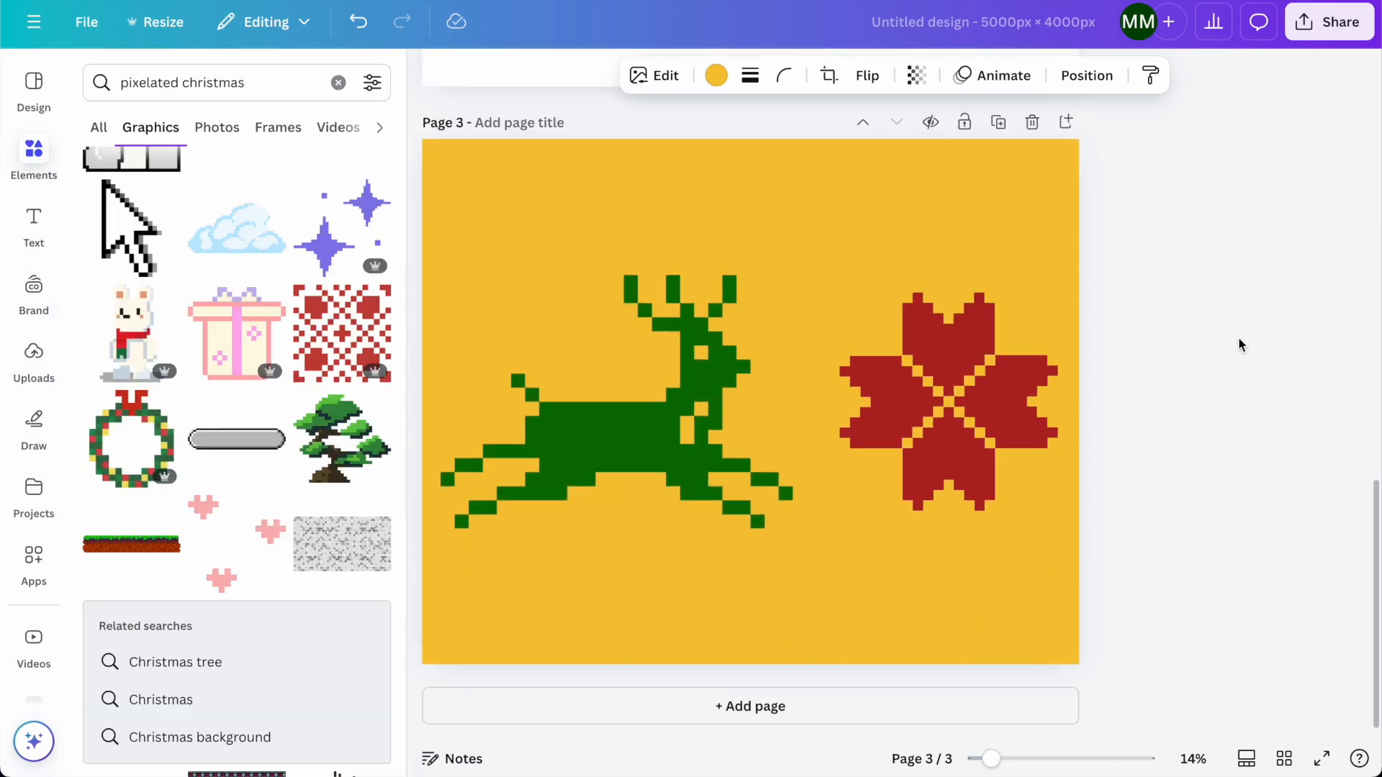
scroll(732, 624, up, 8)
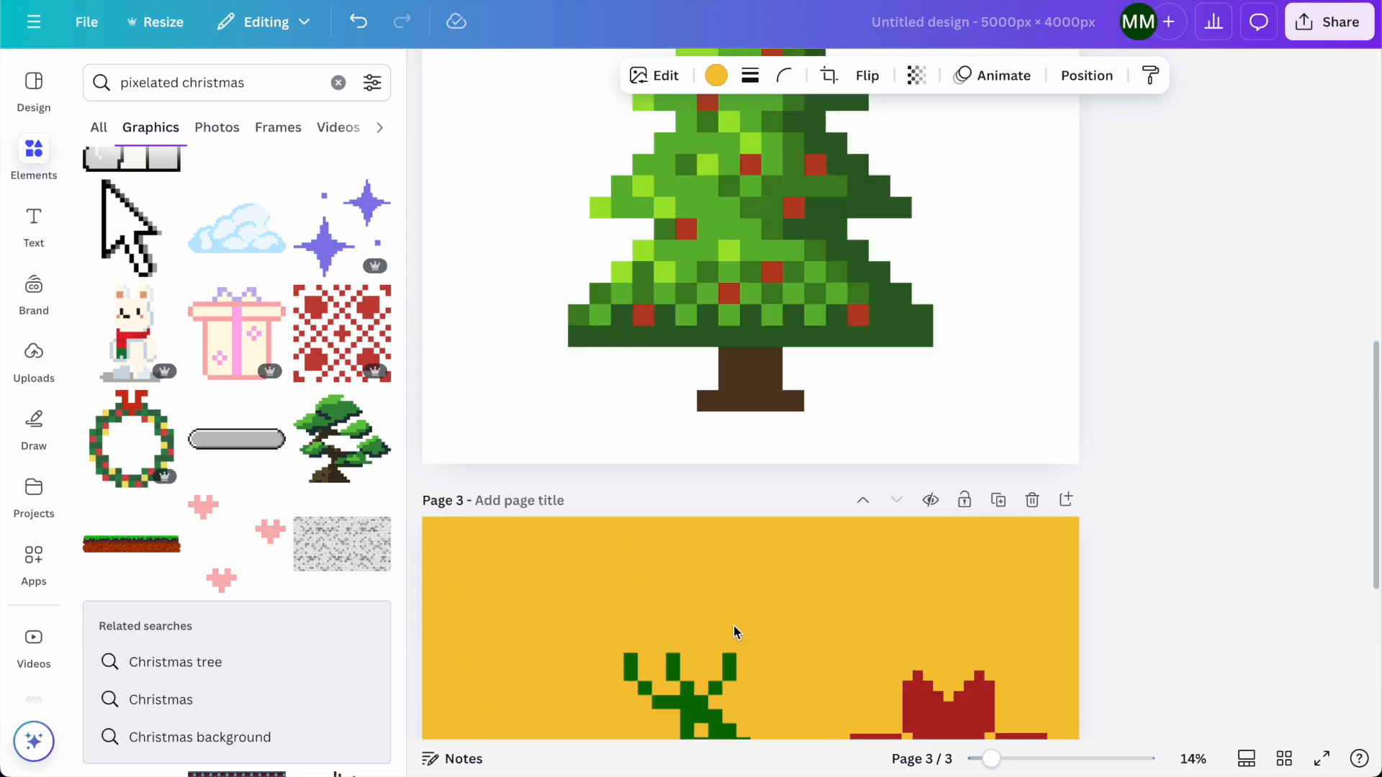
scroll(732, 625, down, 8)
click(713, 707)
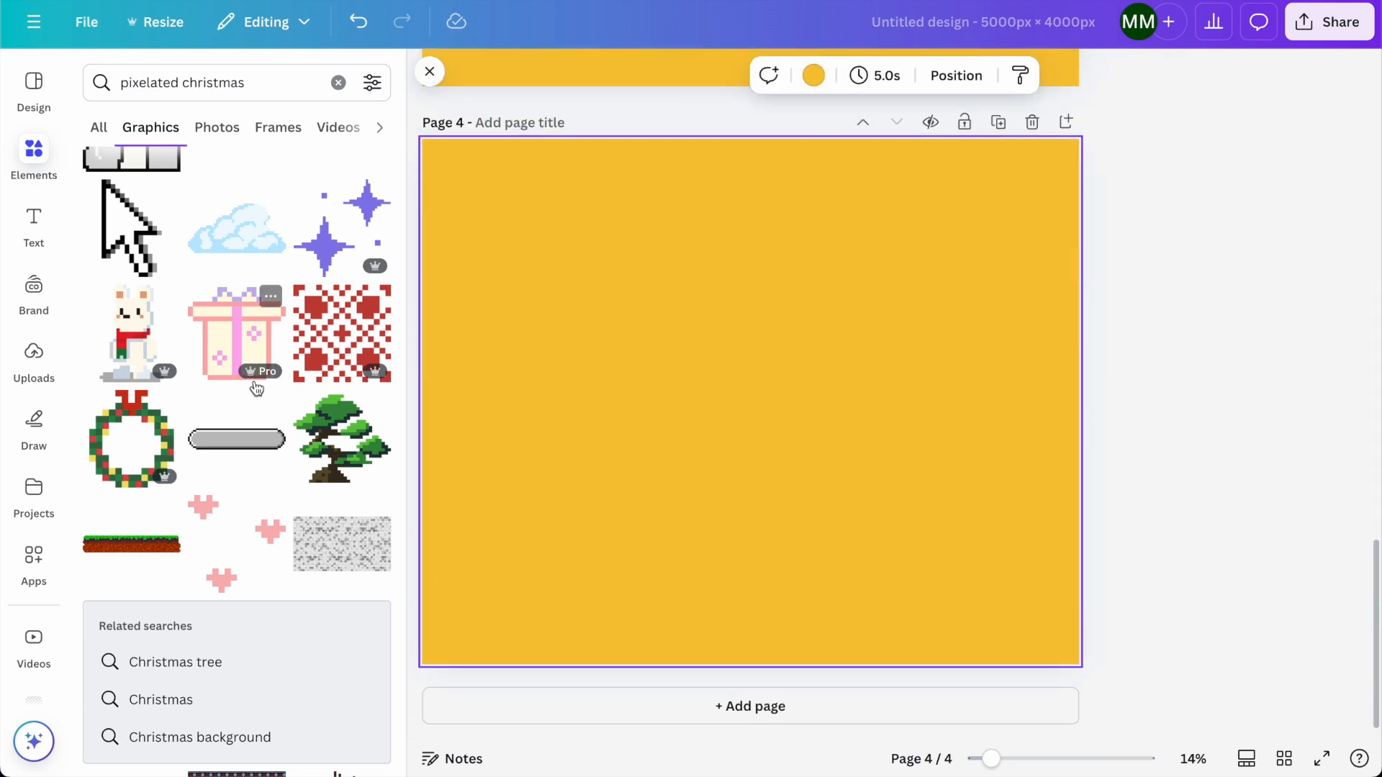
- Find the brown red-nosed reindeer face among the "pixelated christmas" graphics, add it to page 4 and move it to the left side
scroll(256, 389, down, 12)
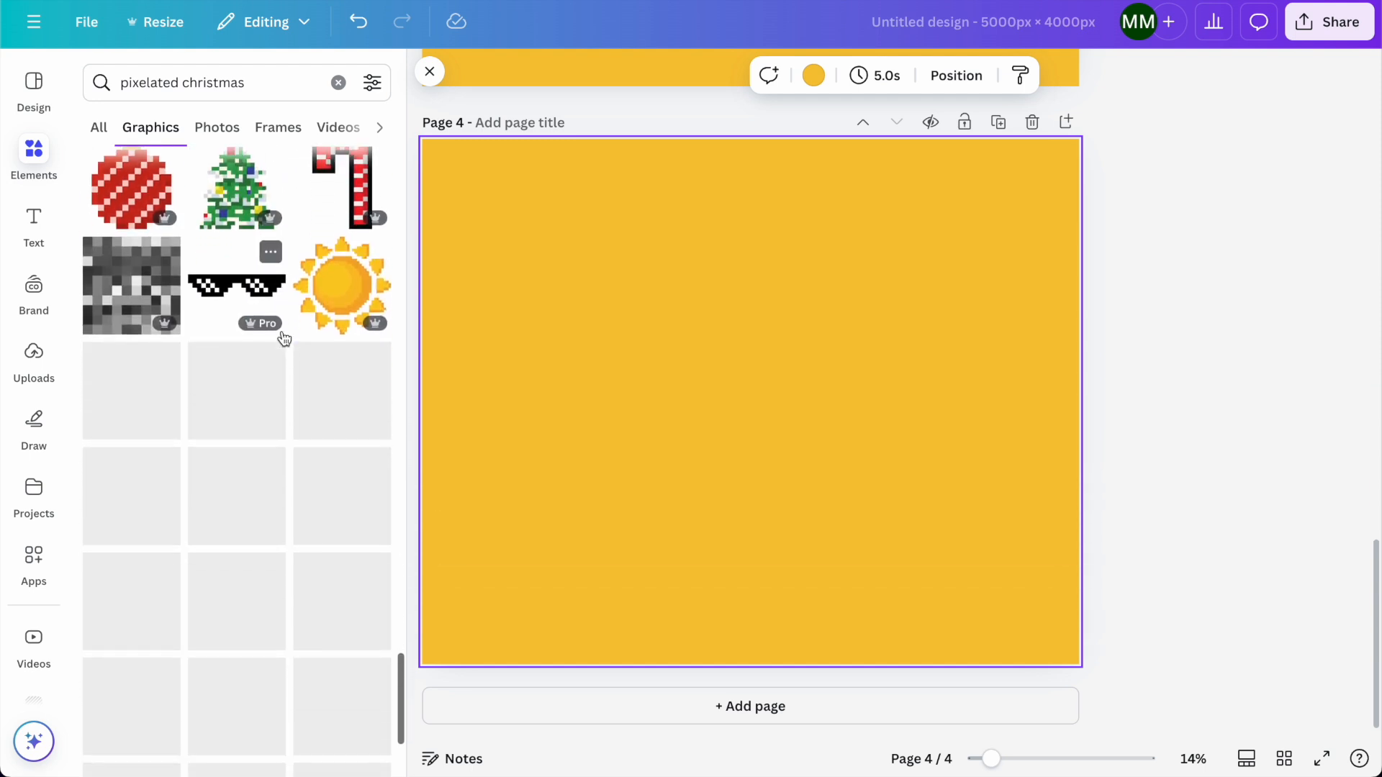
scroll(334, 341, down, 2)
scroll(333, 341, down, 8)
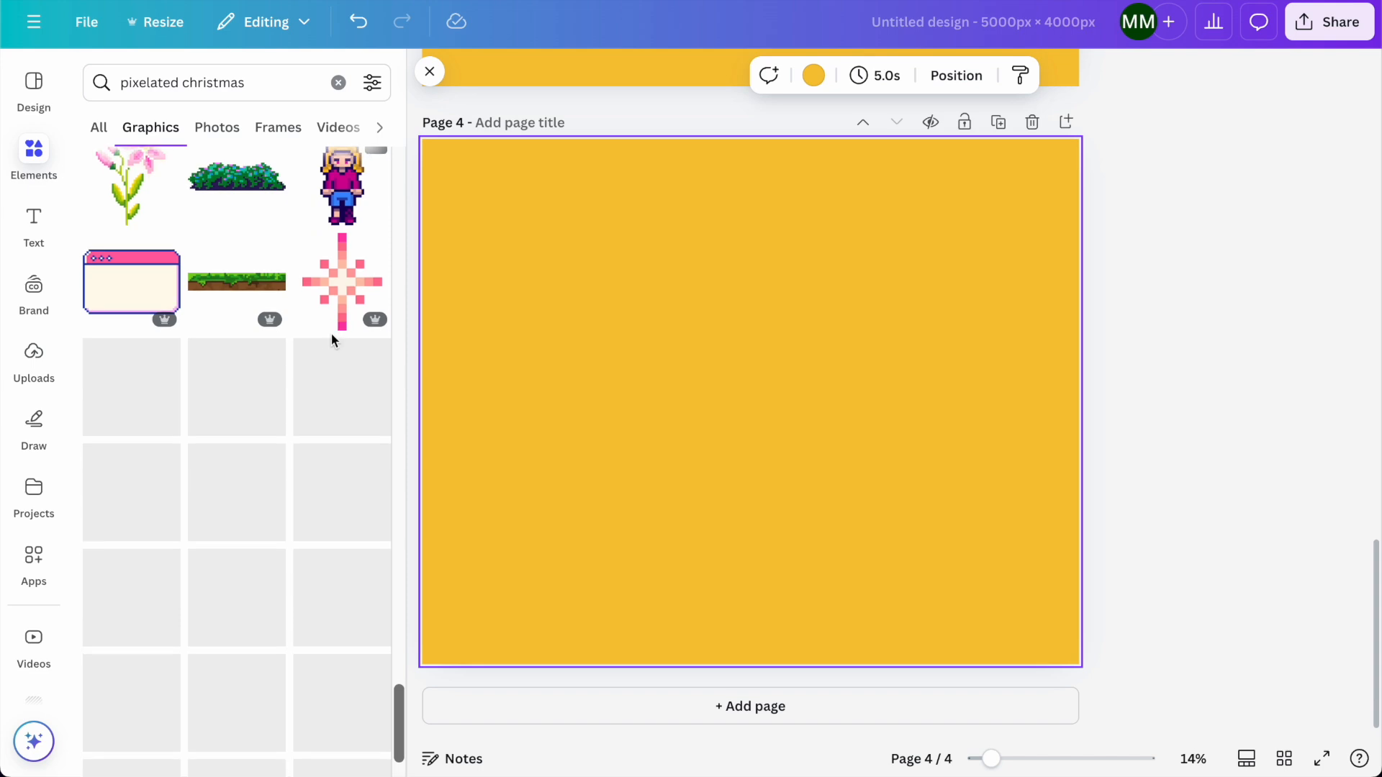
scroll(353, 505, down, 6)
scroll(352, 503, down, 5)
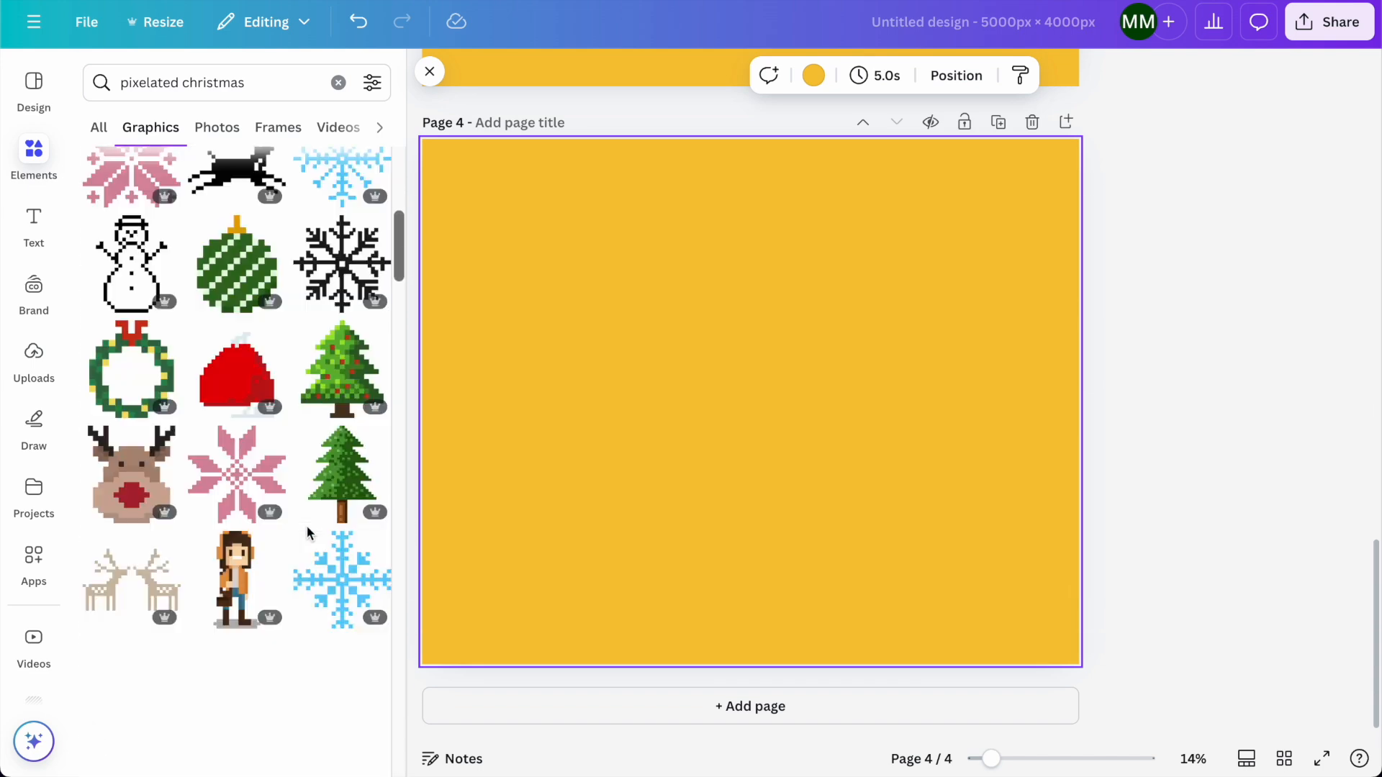
scroll(307, 526, down, 2)
scroll(307, 526, up, 2)
scroll(181, 557, down, 3)
click(130, 322)
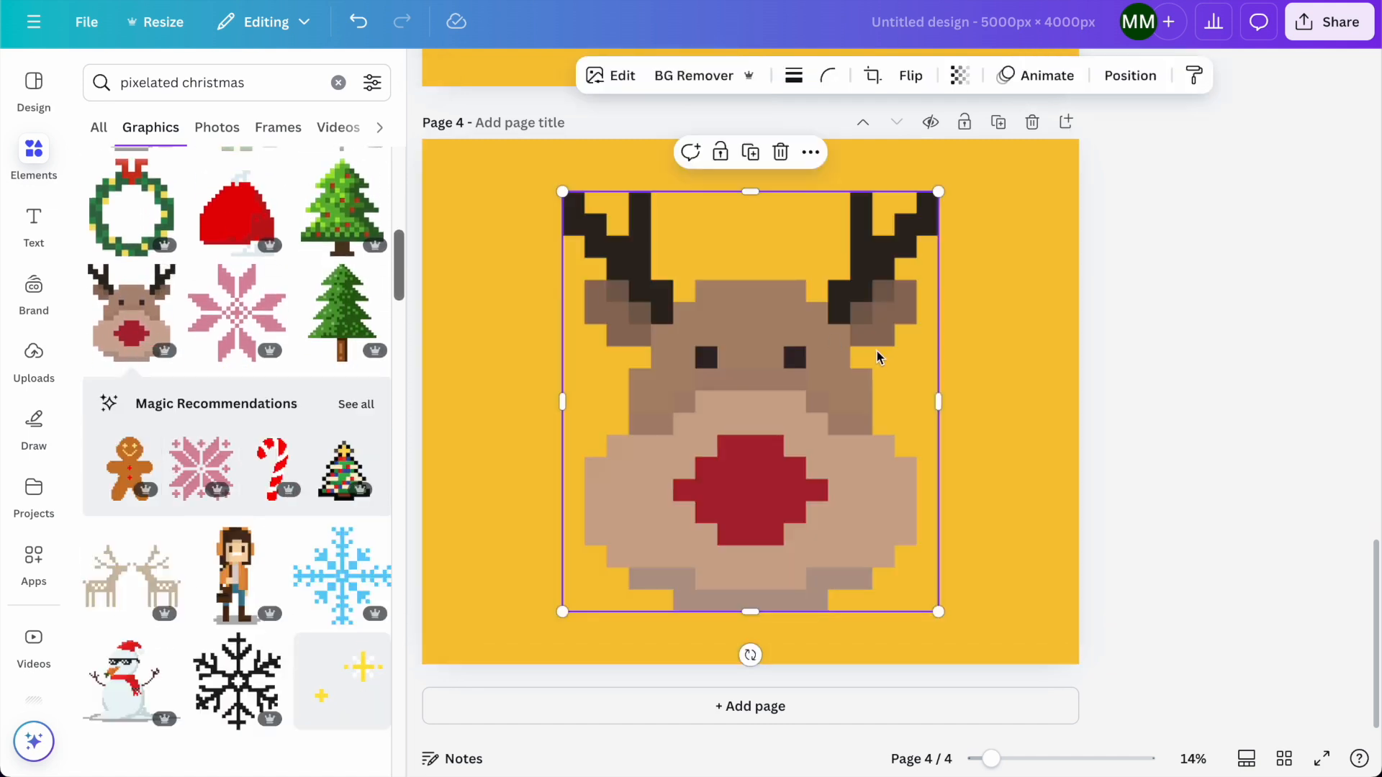
drag(746, 476, 744, 475)
drag(821, 393, 694, 393)
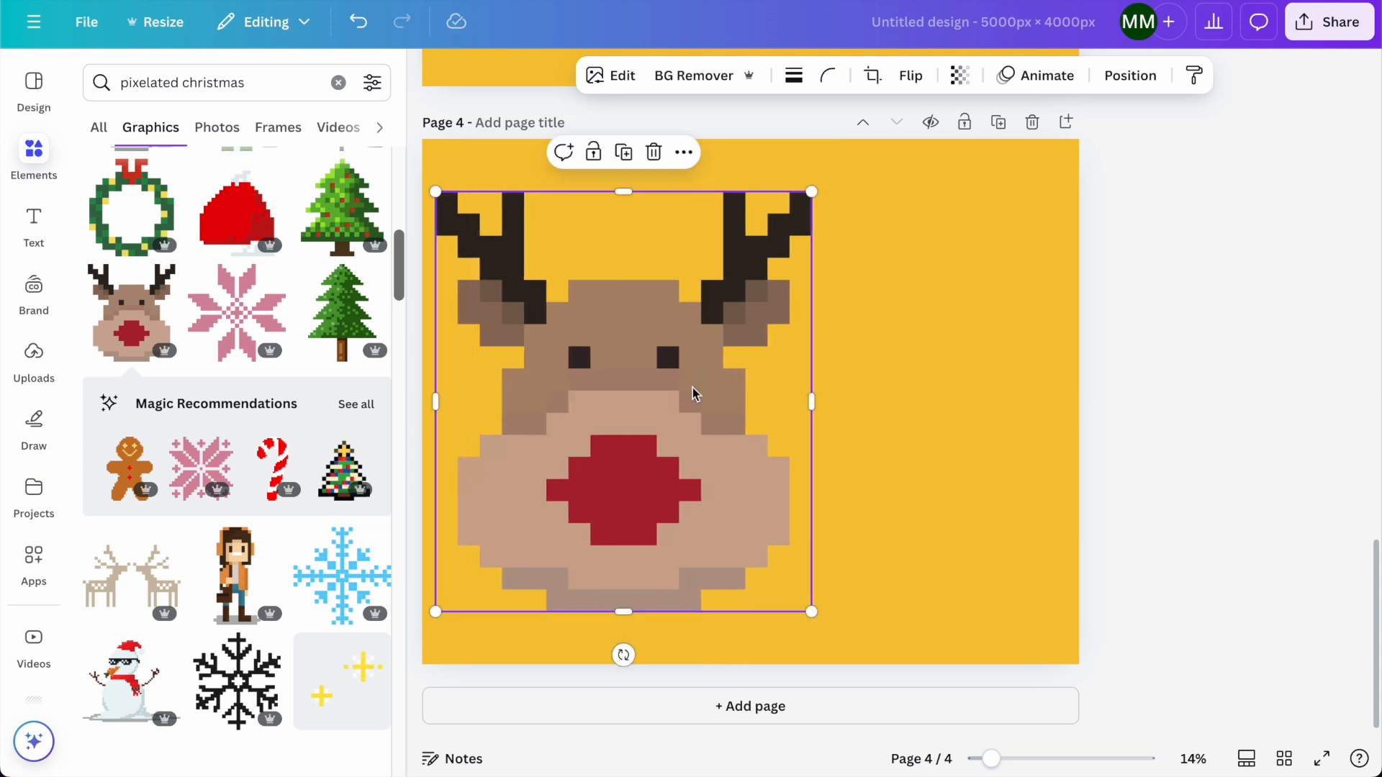
- Try an enlarged red and white candy cane beside the reindeer face on page 4, and remove it
click(278, 466)
drag(779, 405, 933, 489)
drag(963, 387, 1055, 191)
drag(1039, 321, 1028, 340)
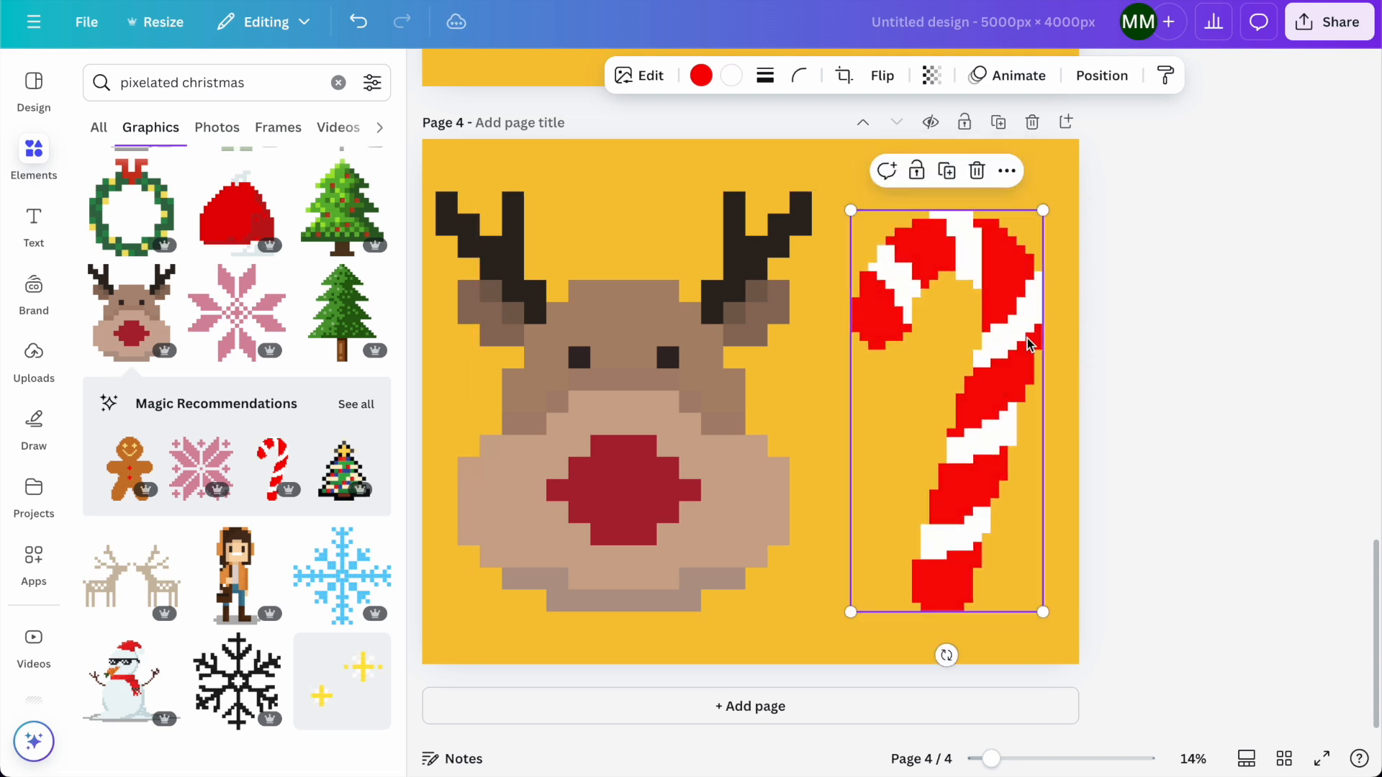
key(Delete)
- Add a fifth page with the gingerbread man graphic, sized to about 40% of the page width
click(632, 708)
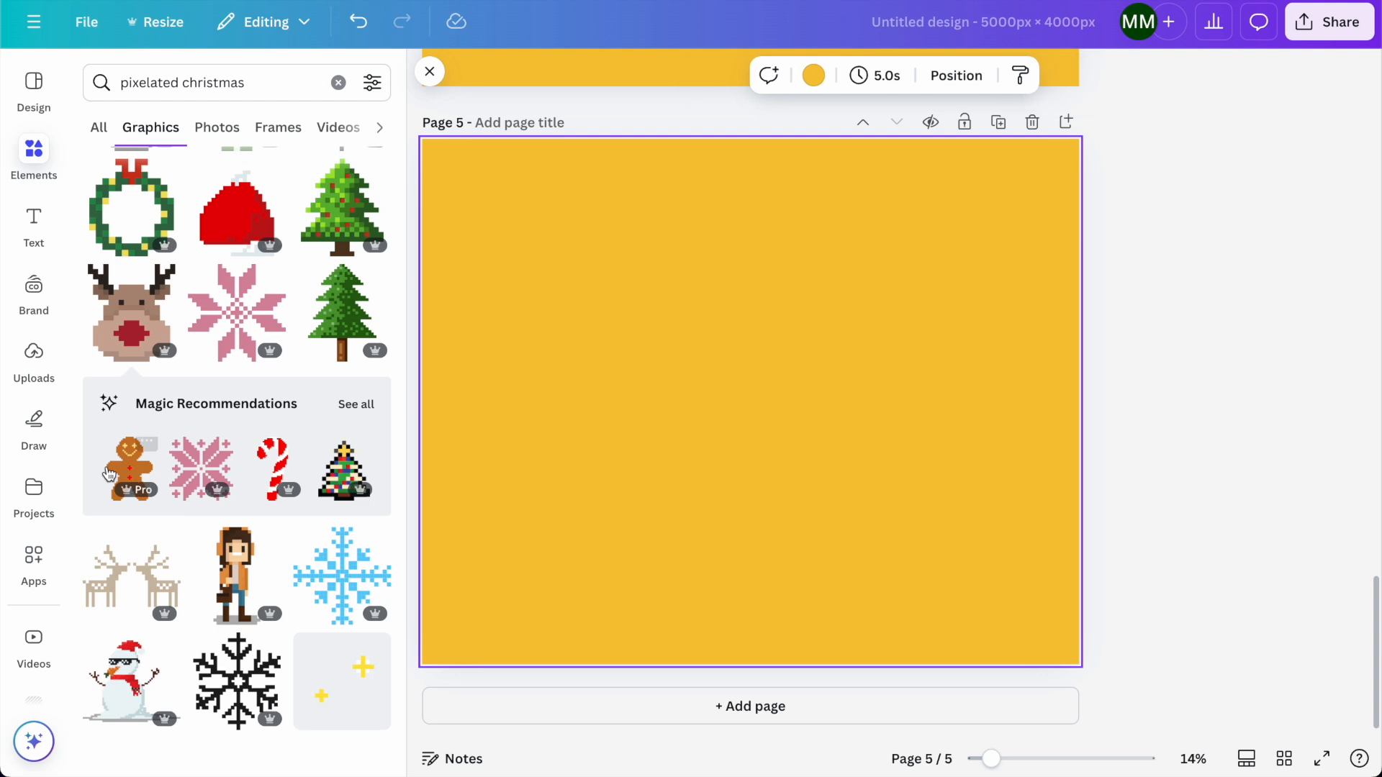
click(127, 471)
drag(888, 277, 826, 349)
- Try green, yellow, red and white as page 5's background colour, and settle on black
click(984, 322)
click(759, 74)
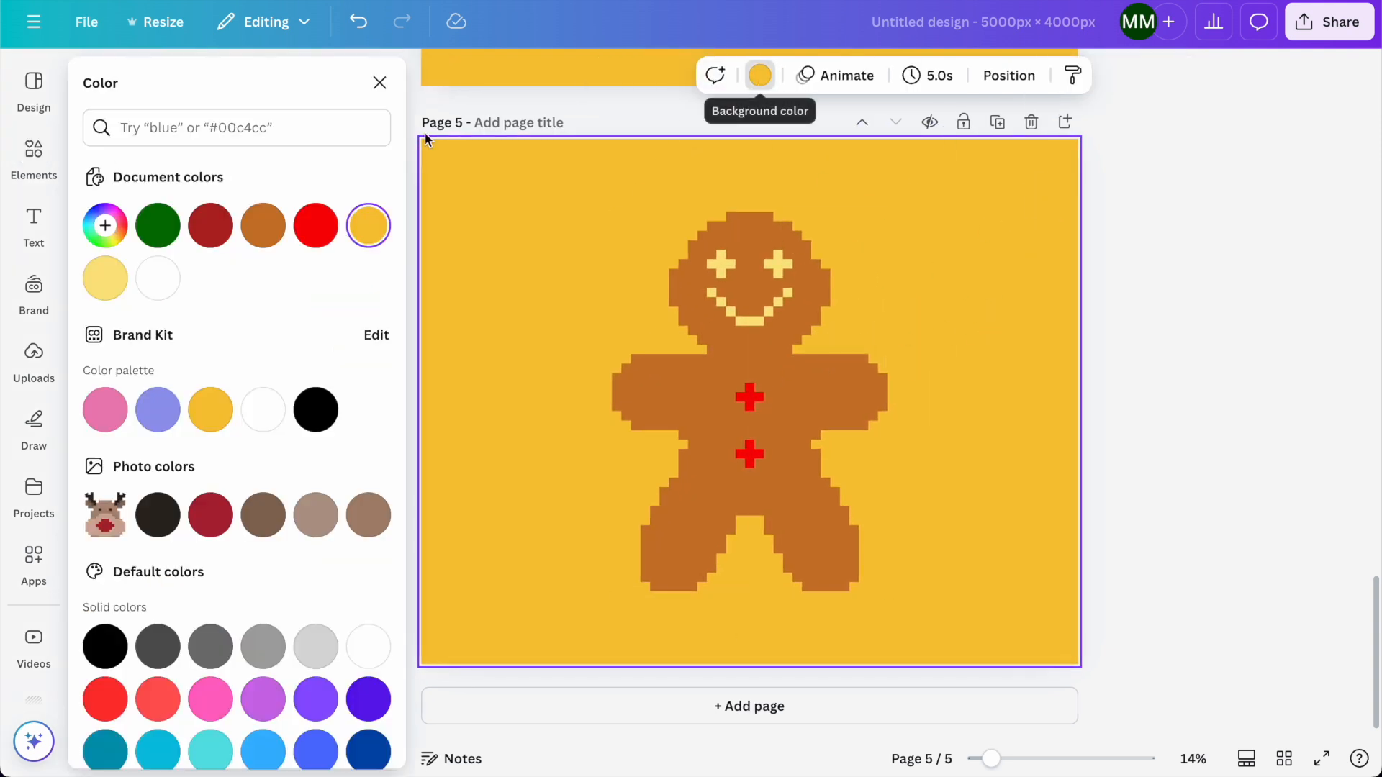
click(158, 225)
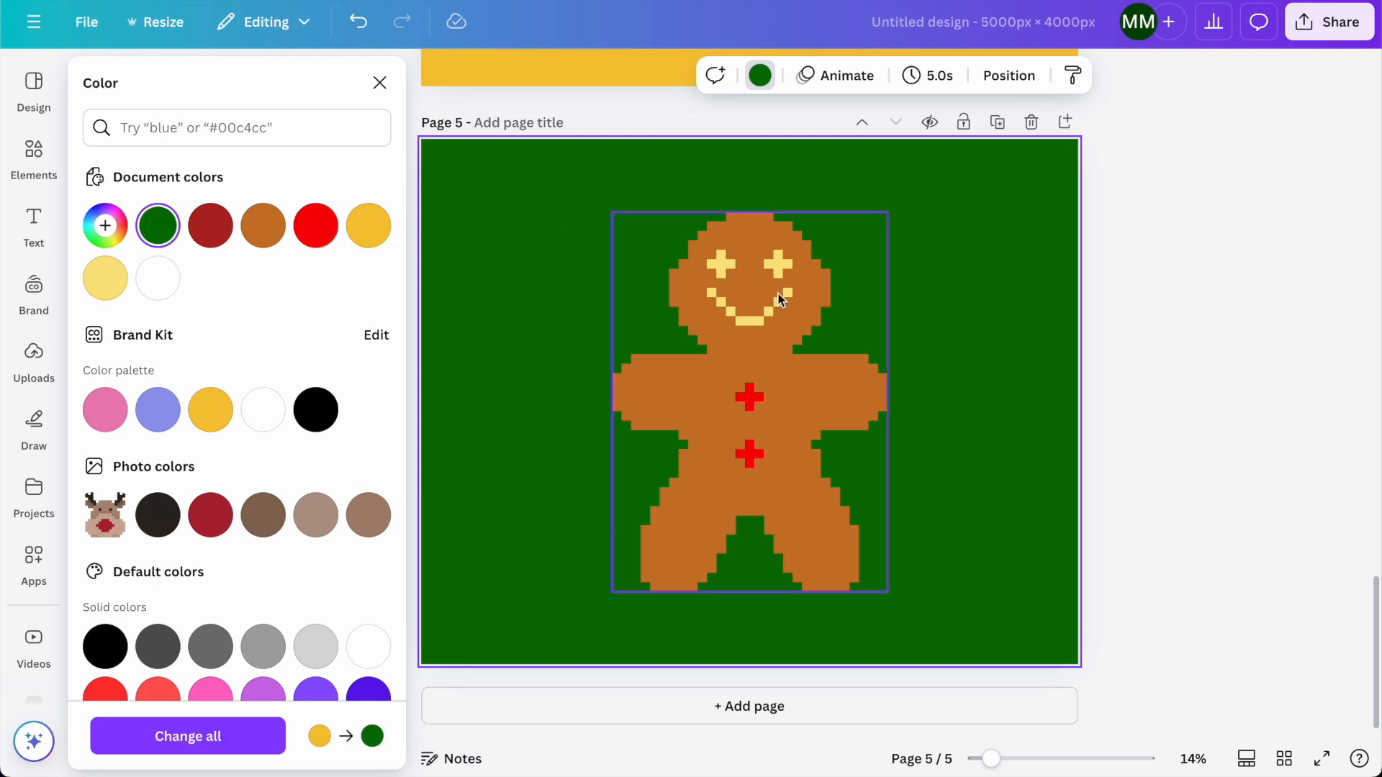
click(367, 232)
click(303, 238)
click(211, 227)
click(159, 286)
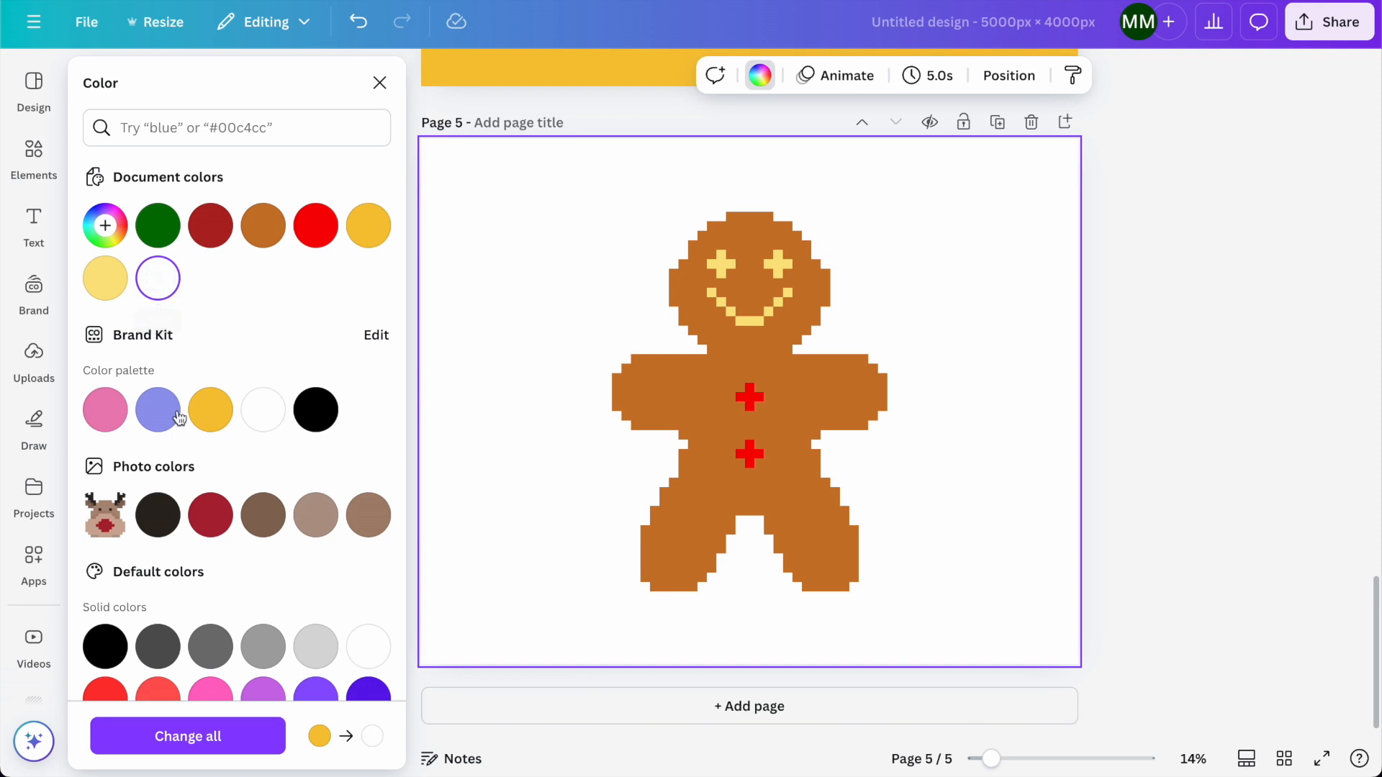
click(317, 419)
- Place the gingerbread man in the left half of page 5, checking it against the layouts of the other pages
drag(811, 453, 656, 417)
scroll(656, 417, up, 8)
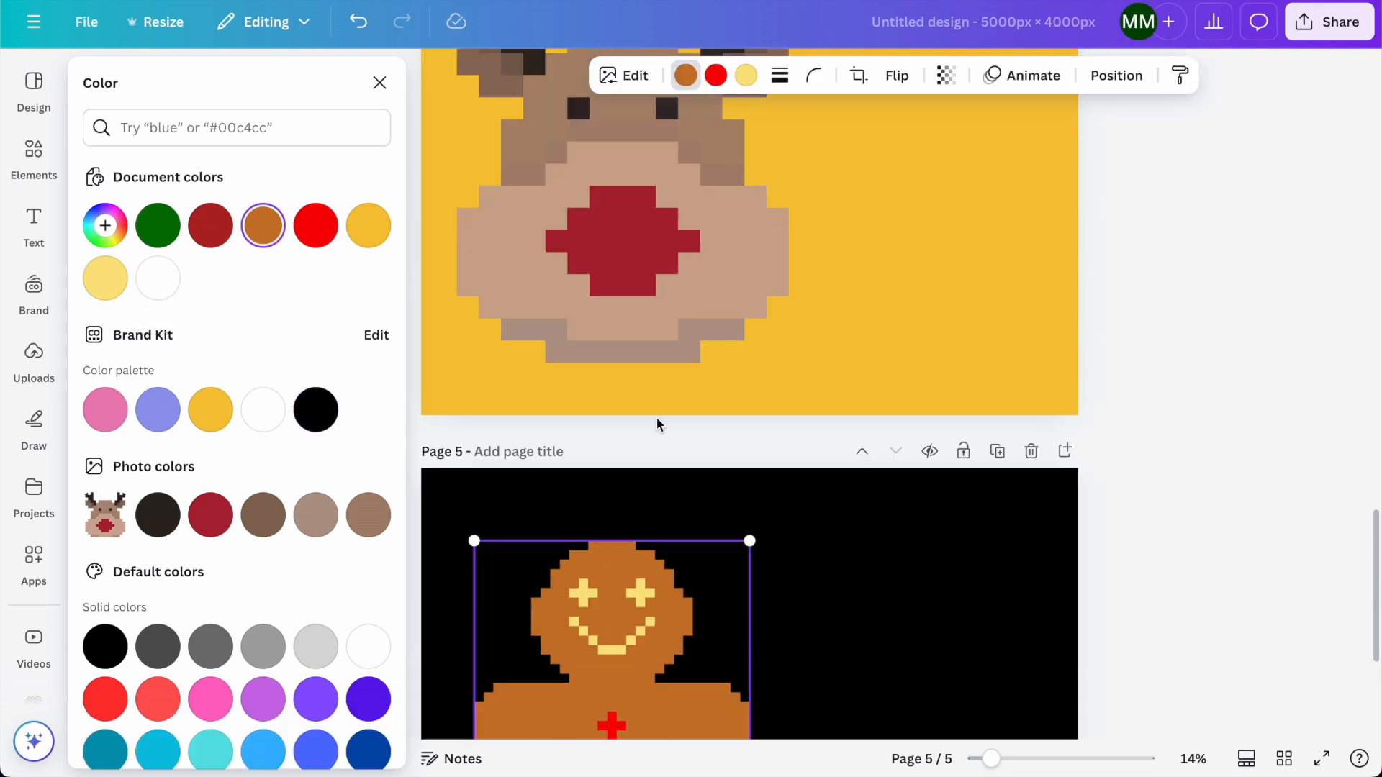
scroll(656, 417, down, 8)
scroll(657, 418, up, 15)
scroll(657, 419, up, 15)
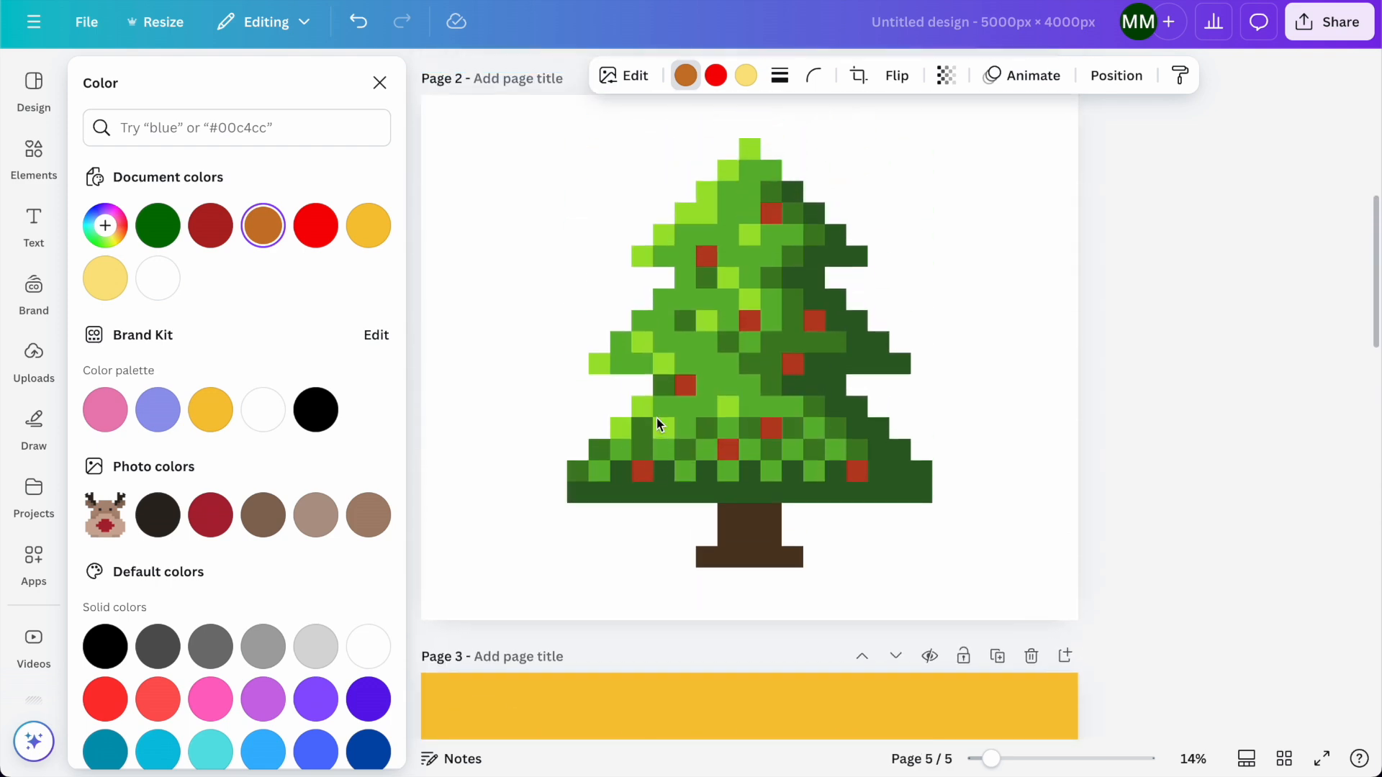
scroll(801, 334, down, 15)
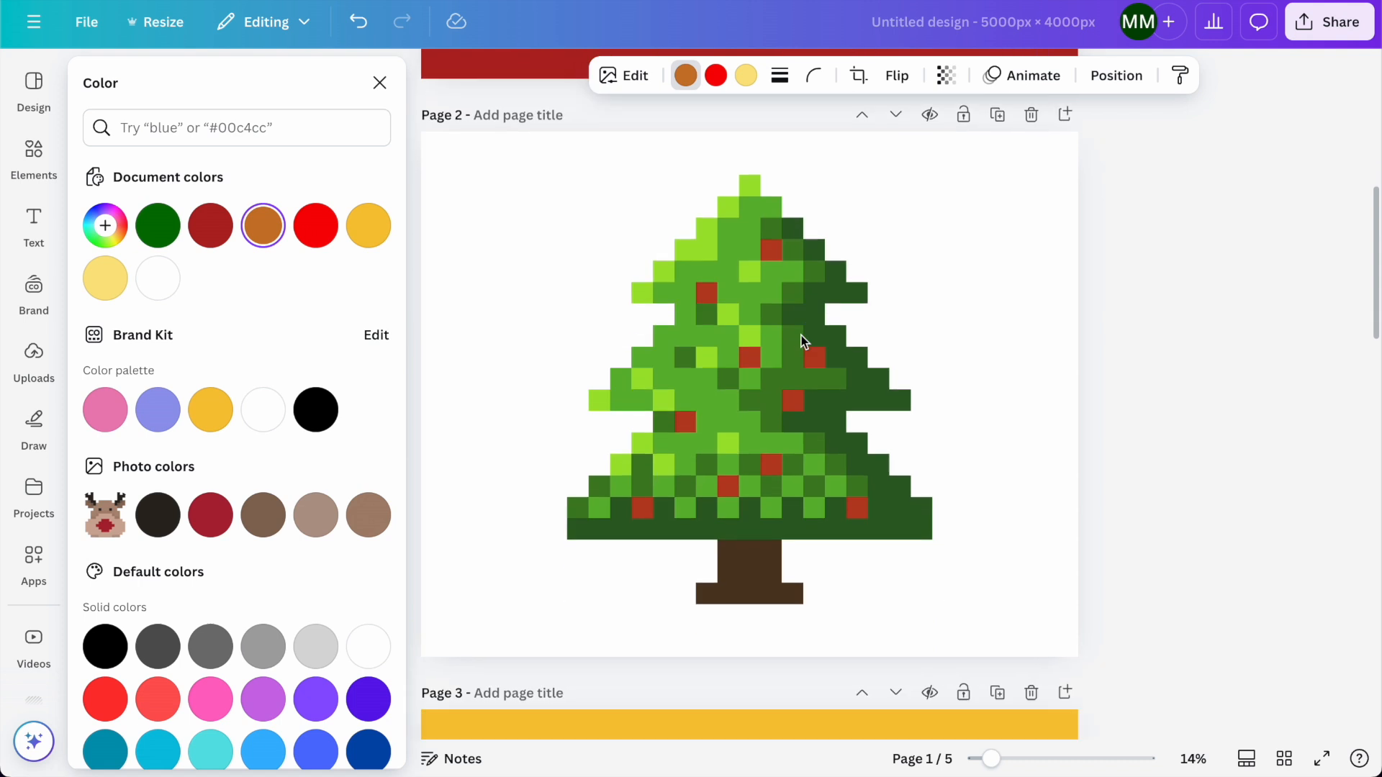
scroll(835, 521, down, 10)
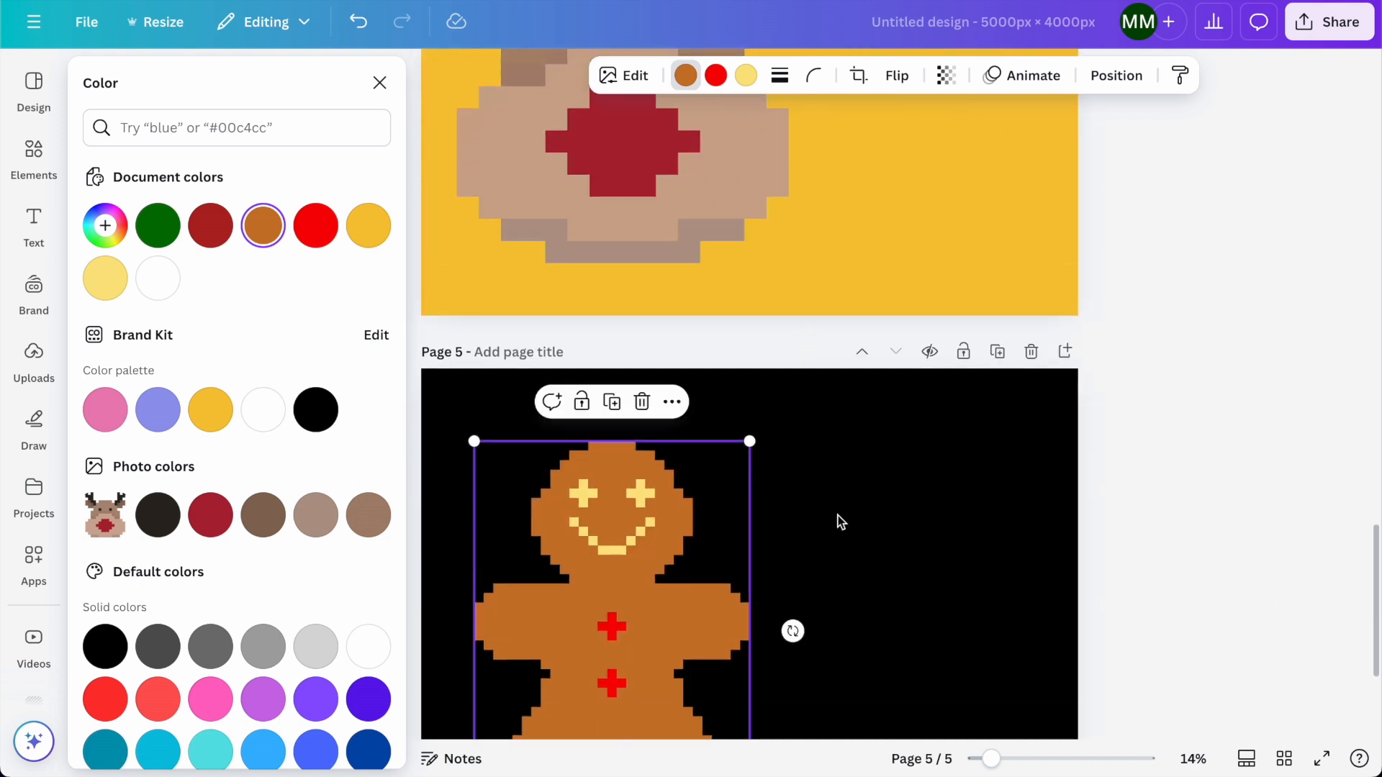
click(863, 347)
drag(623, 376, 762, 376)
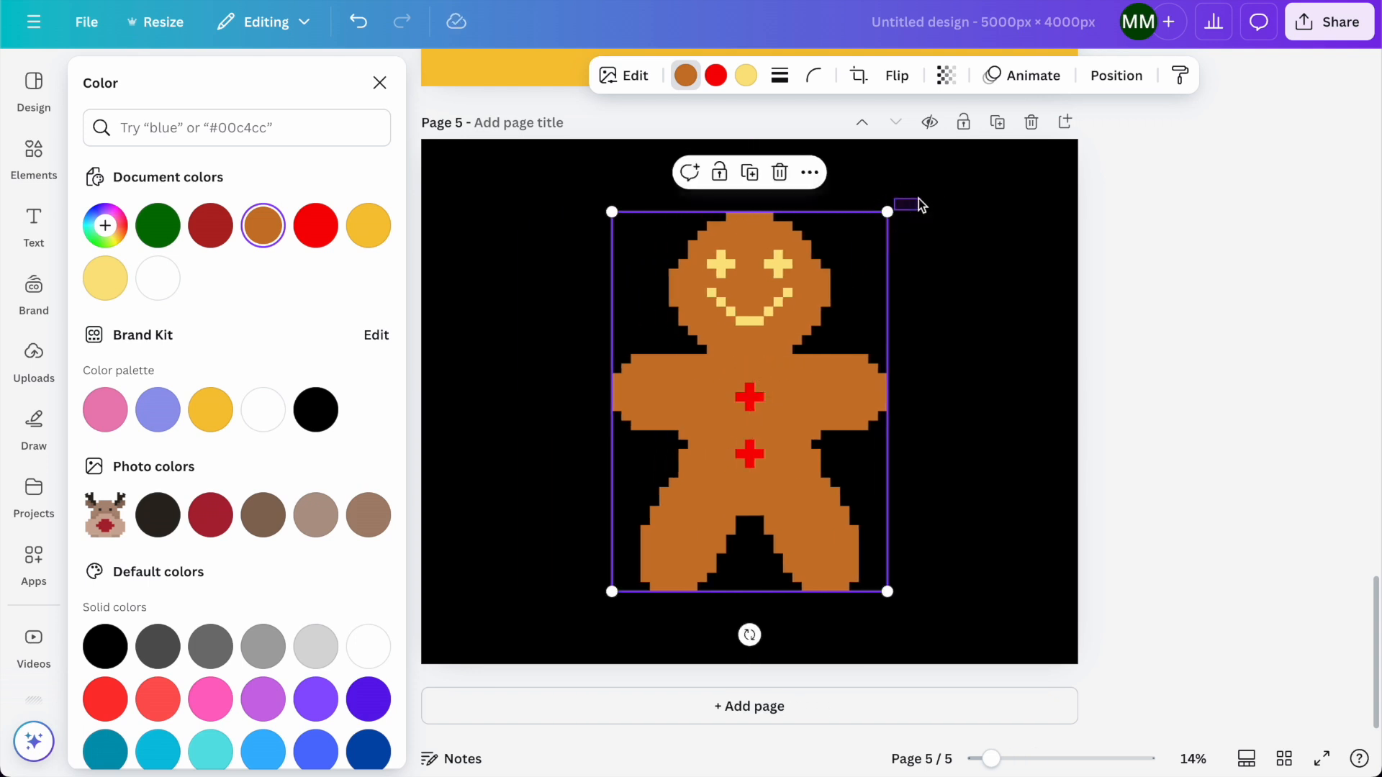
drag(921, 207, 922, 210)
drag(736, 400, 581, 395)
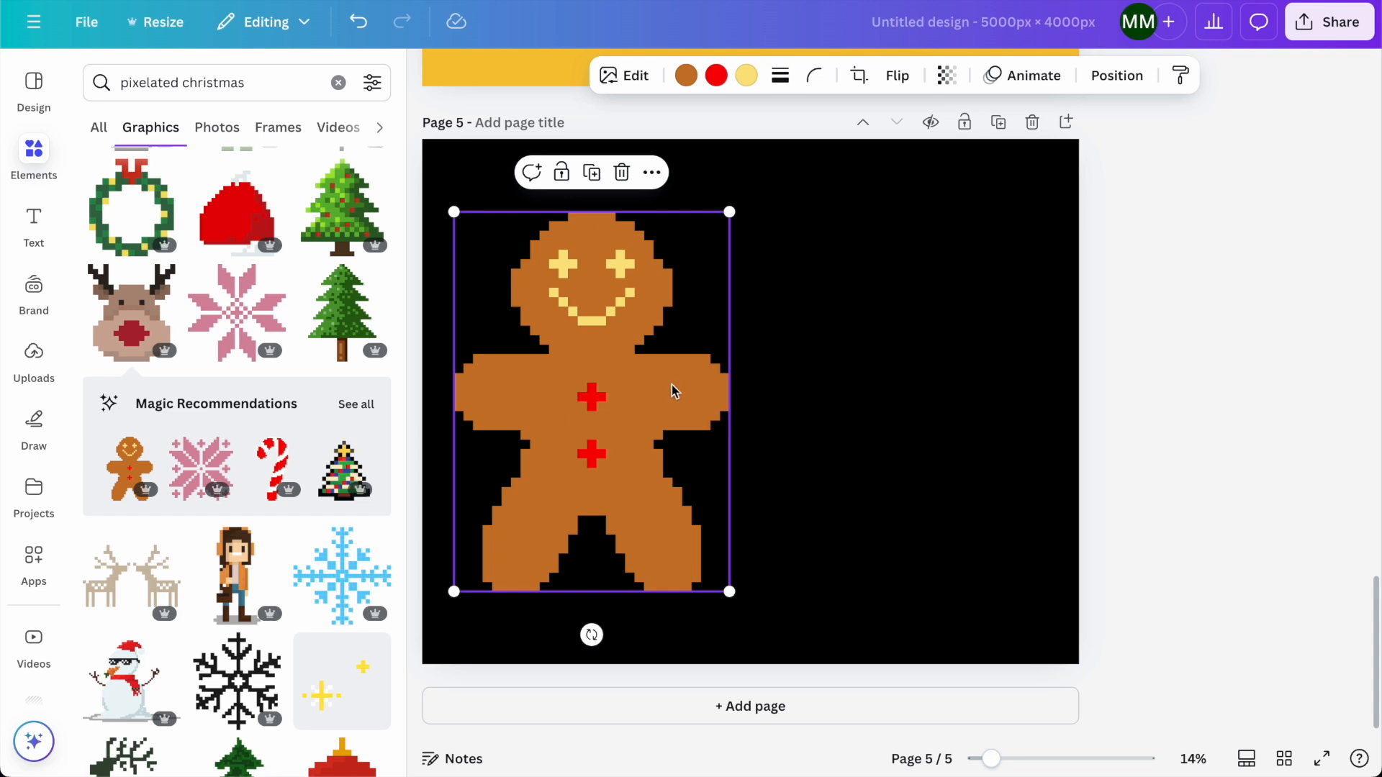
- Add the red Santa hat to page 5, shrink it and place it to the right of the gingerbread man
click(250, 227)
drag(749, 391, 835, 432)
drag(660, 193, 813, 317)
drag(956, 585, 956, 513)
- Shrink the gingerbread man to about a third of the page width and adjust the Santa hat to match its height and base
click(641, 363)
drag(729, 214, 663, 300)
click(870, 419)
drag(870, 419, 786, 478)
drag(954, 312, 965, 302)
- Select the gingerbread man and Santa hat together, enlarge them to nearly the full page width and centre them on page 5
click(995, 398)
drag(597, 409, 596, 407)
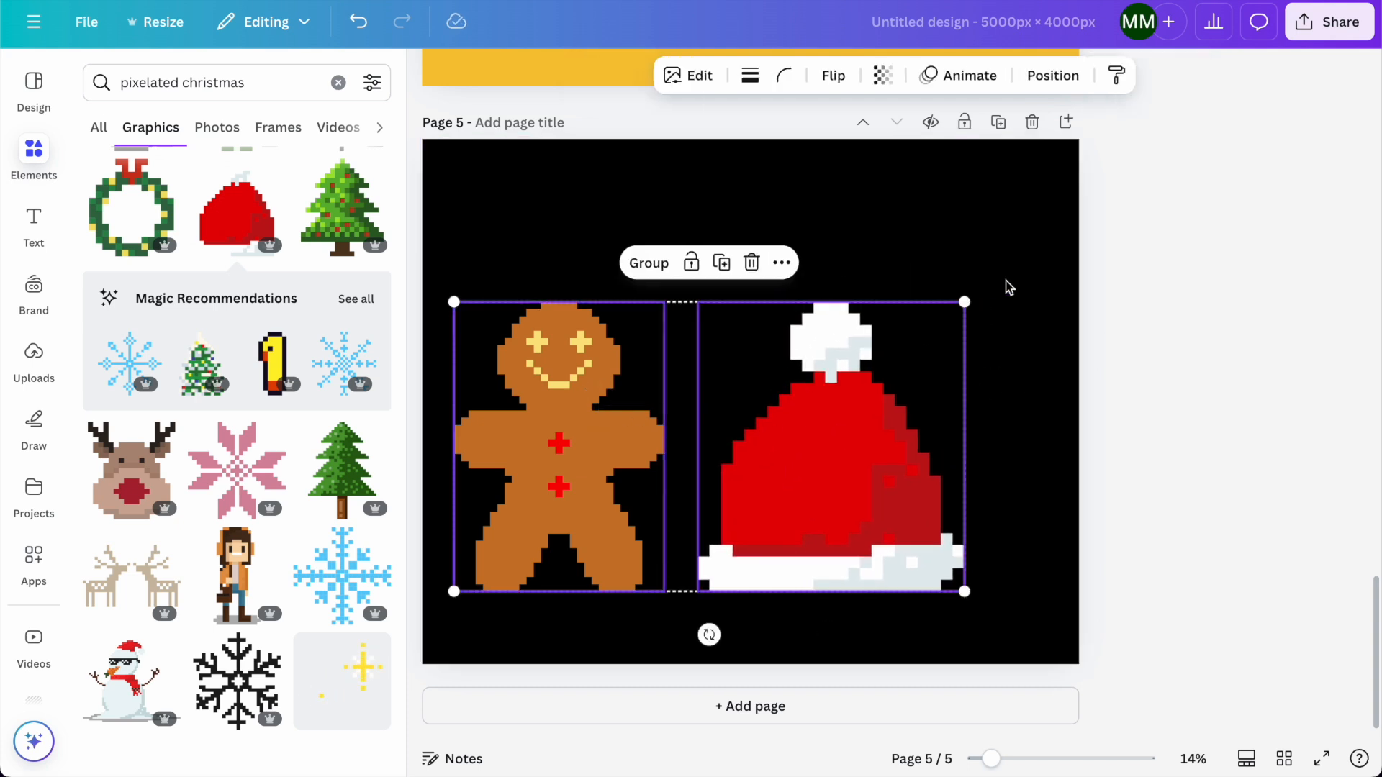
drag(966, 301, 1081, 222)
drag(929, 478, 919, 466)
click(1160, 367)
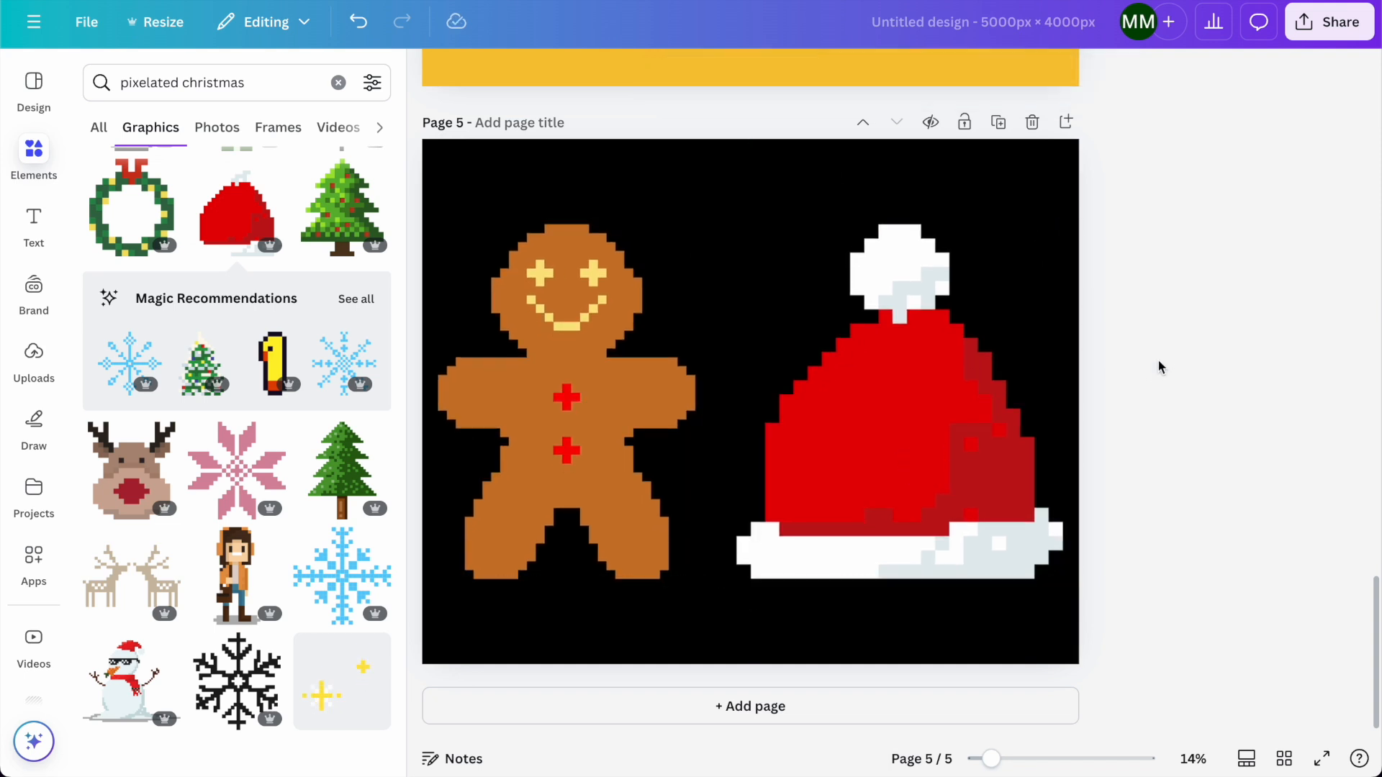
- Centre the red-nosed reindeer face on page 4 and review the designs on all the pages
scroll(1160, 367, up, 6)
drag(722, 413, 852, 407)
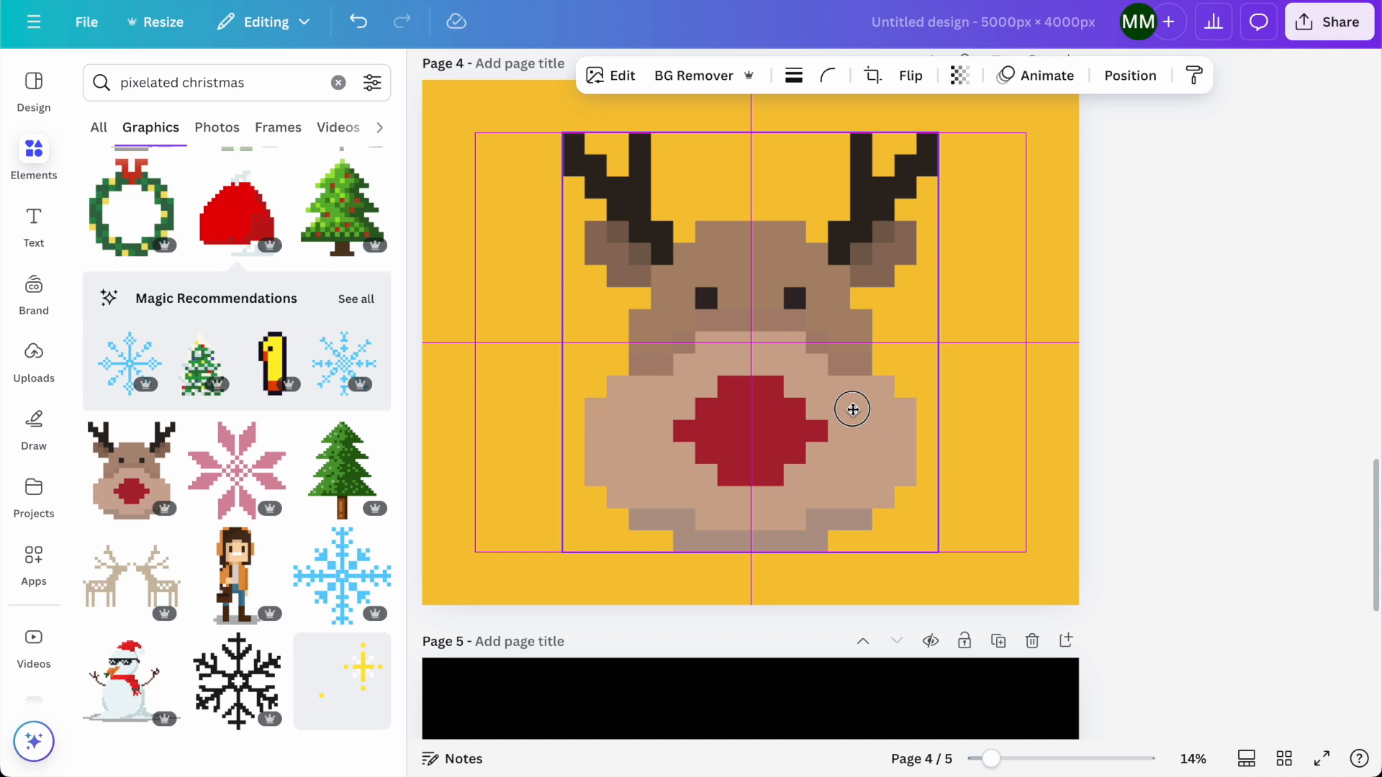
click(1025, 362)
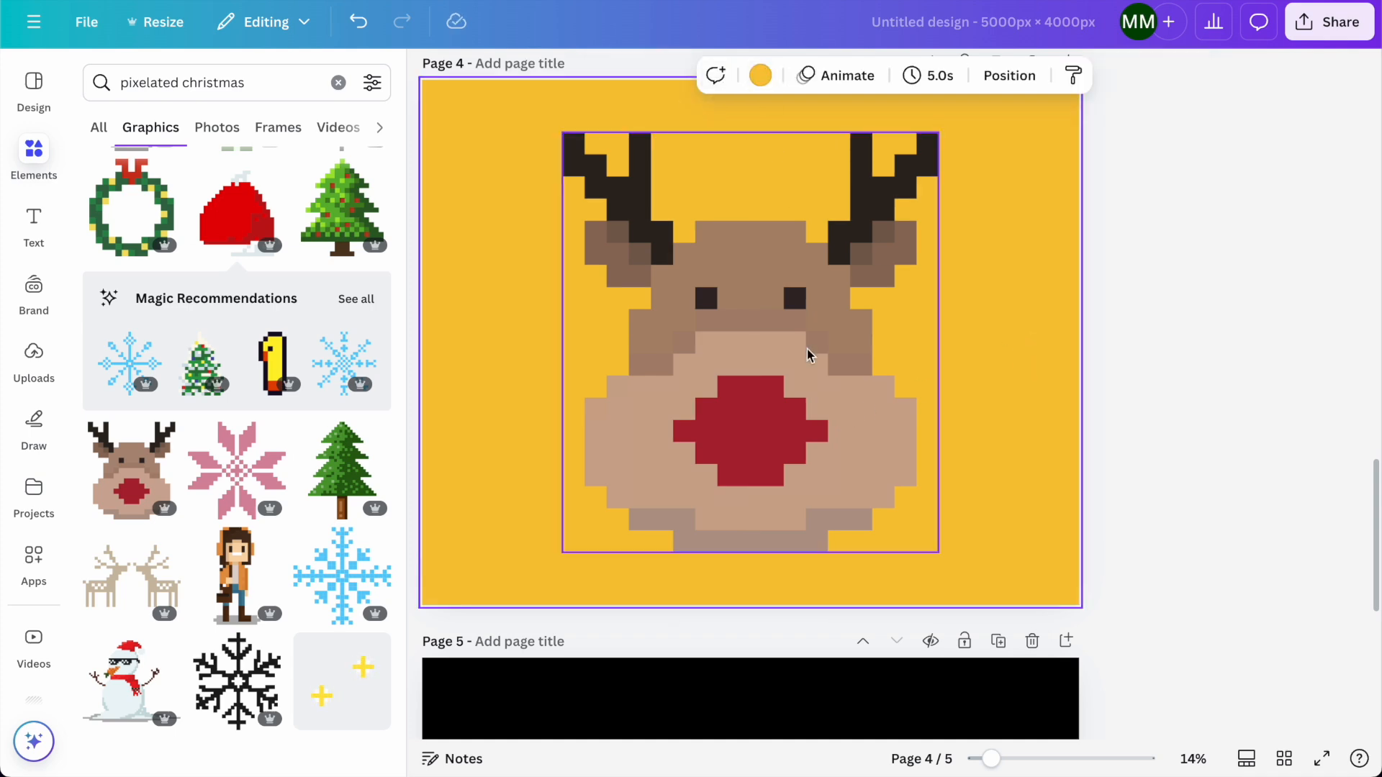
scroll(806, 349, up, 20)
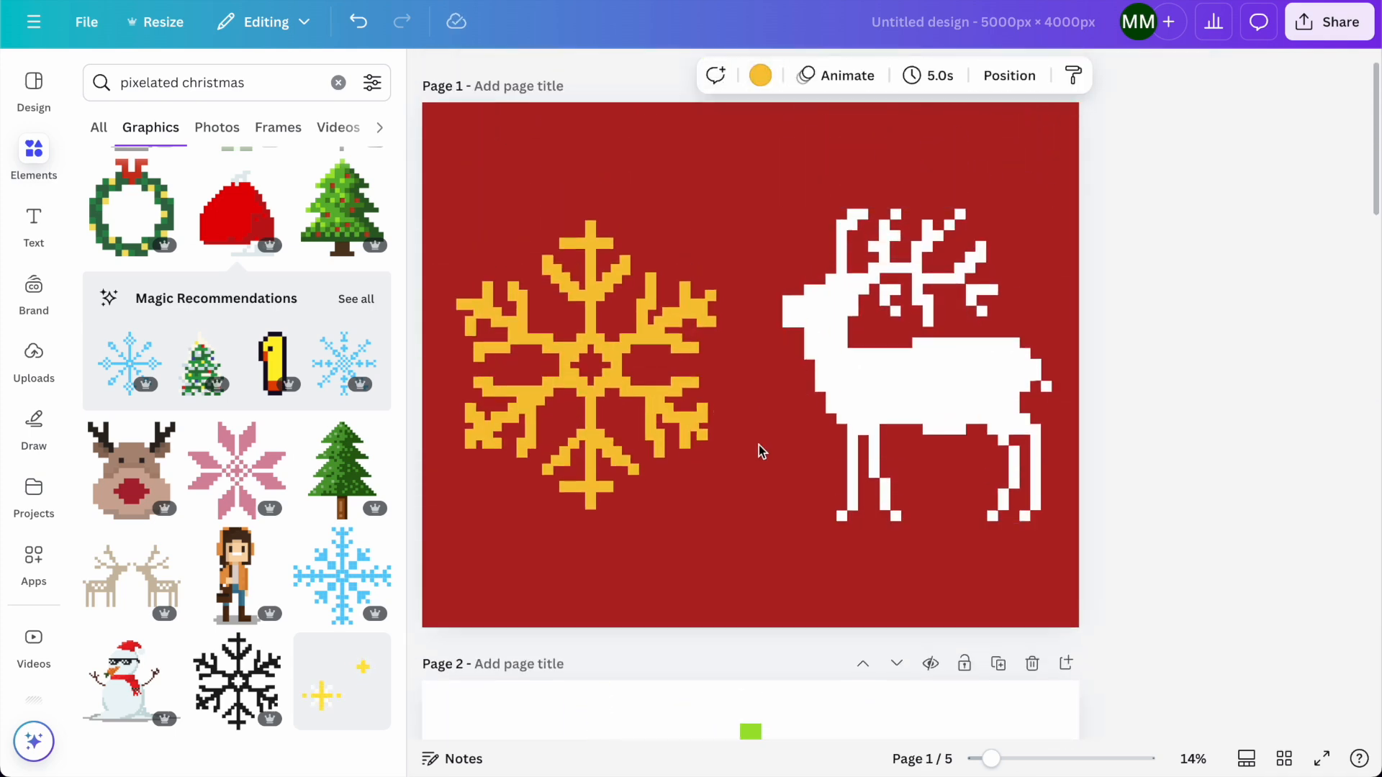
scroll(759, 445, down, 15)
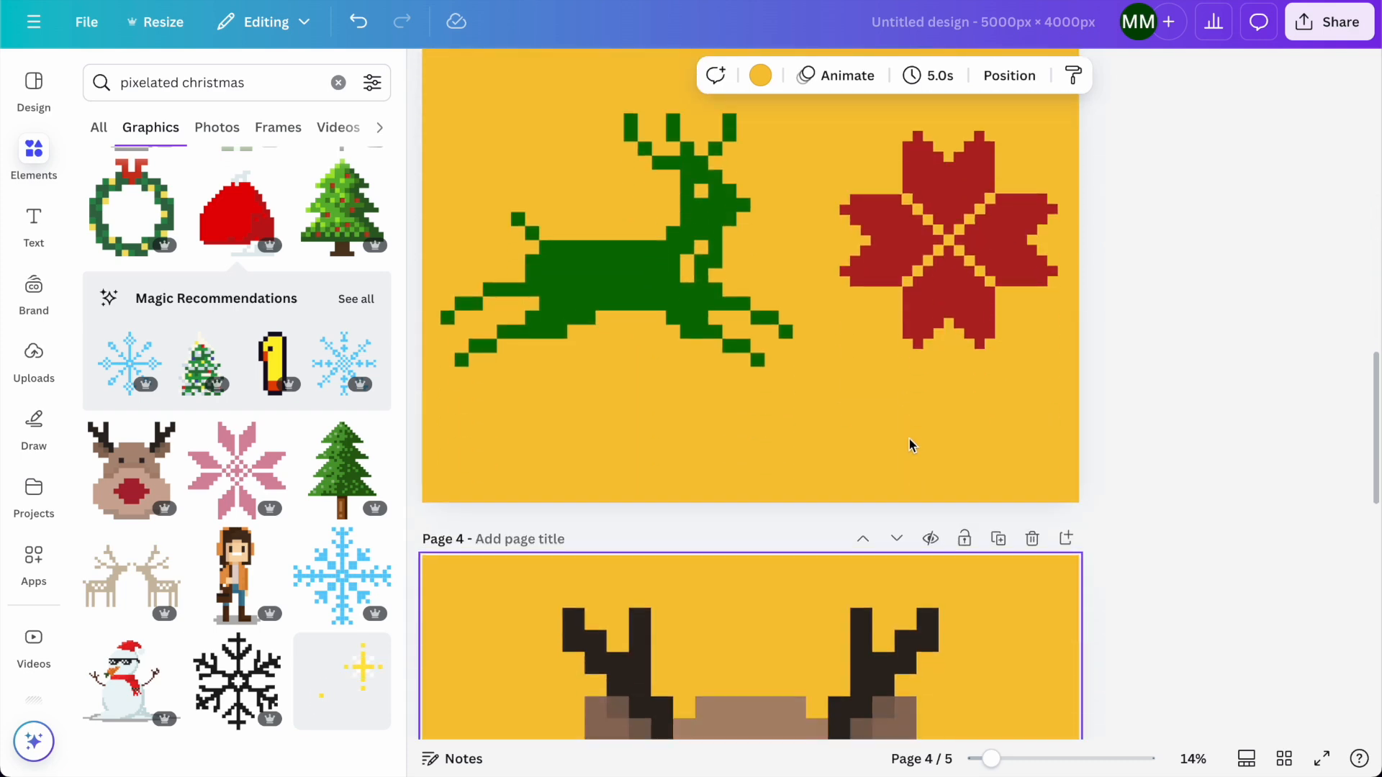
scroll(908, 437, down, 10)
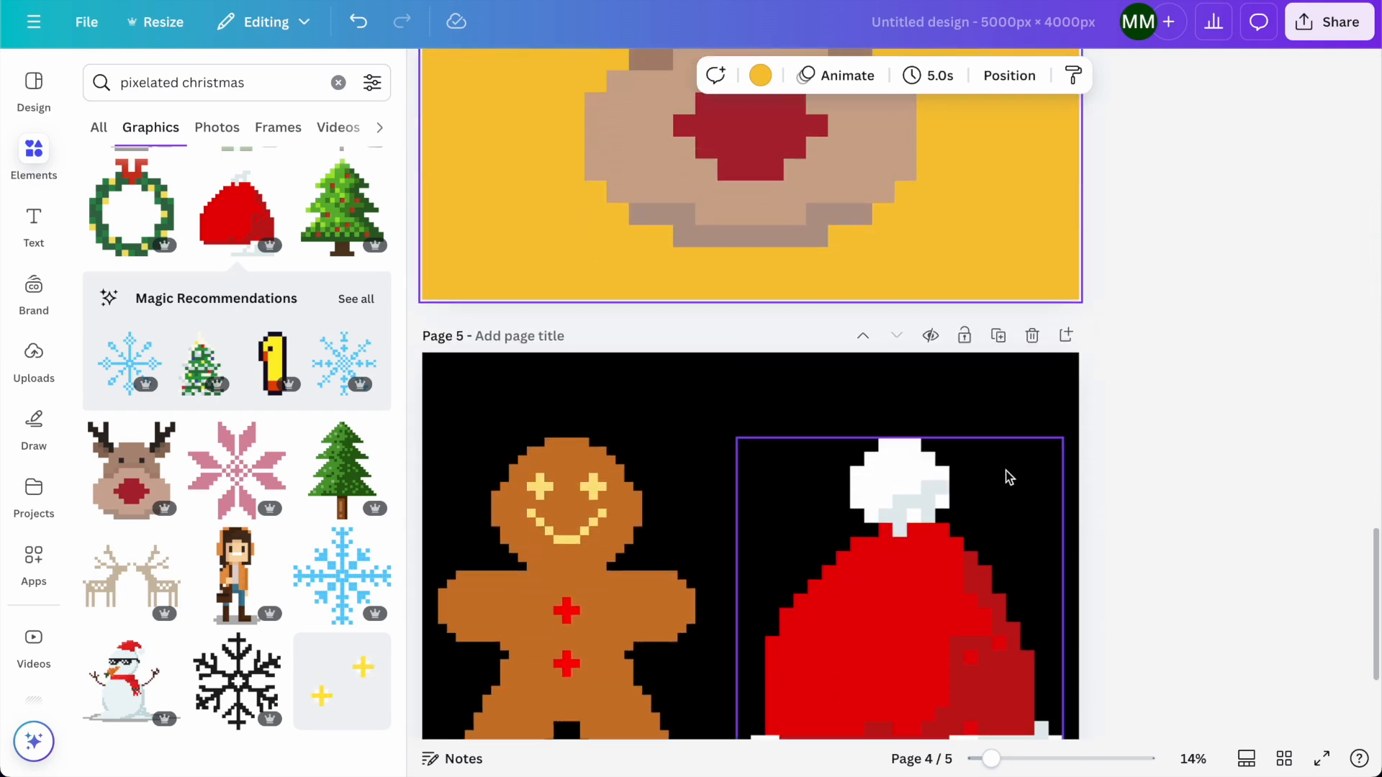
- Change page 4's background behind the red-nosed reindeer face to the dark green from the document colours
scroll(1008, 474, up, 5)
click(760, 76)
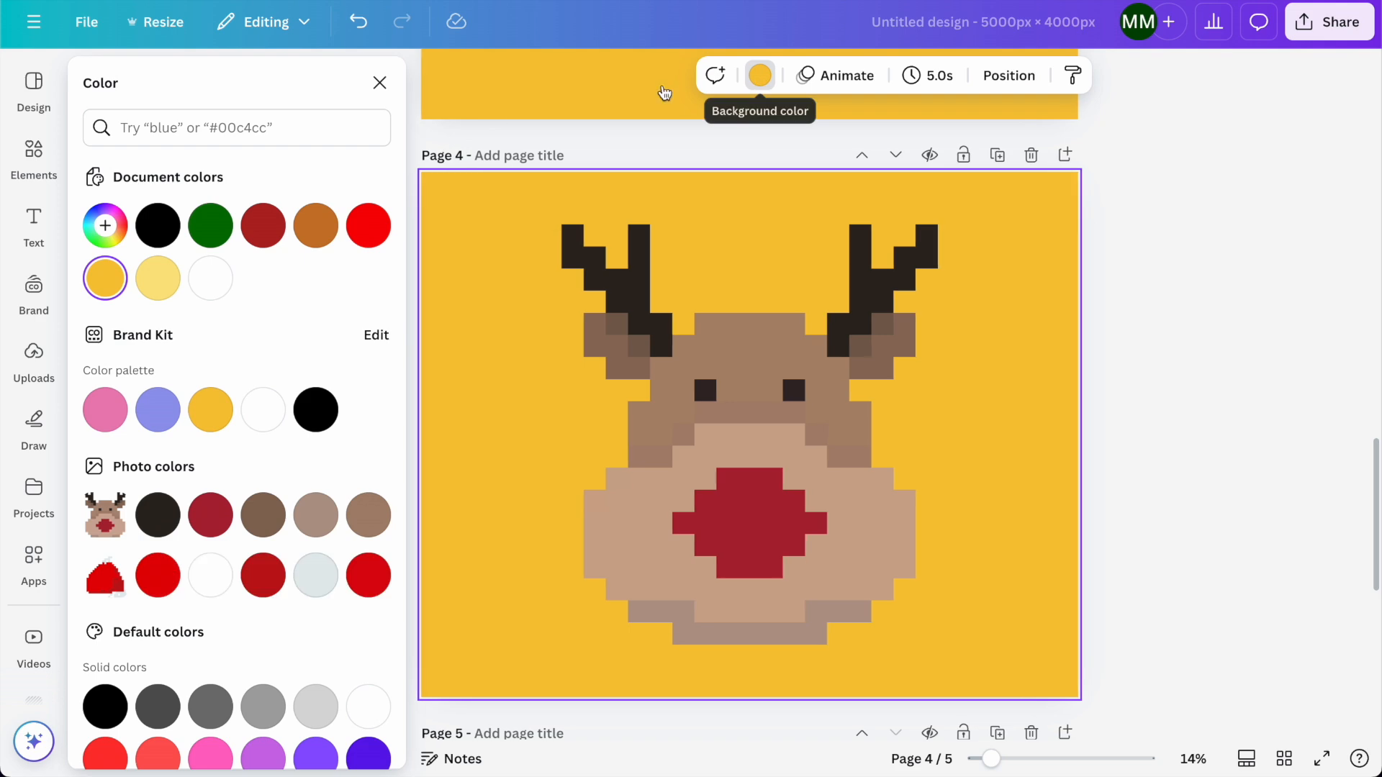
click(211, 226)
click(837, 365)
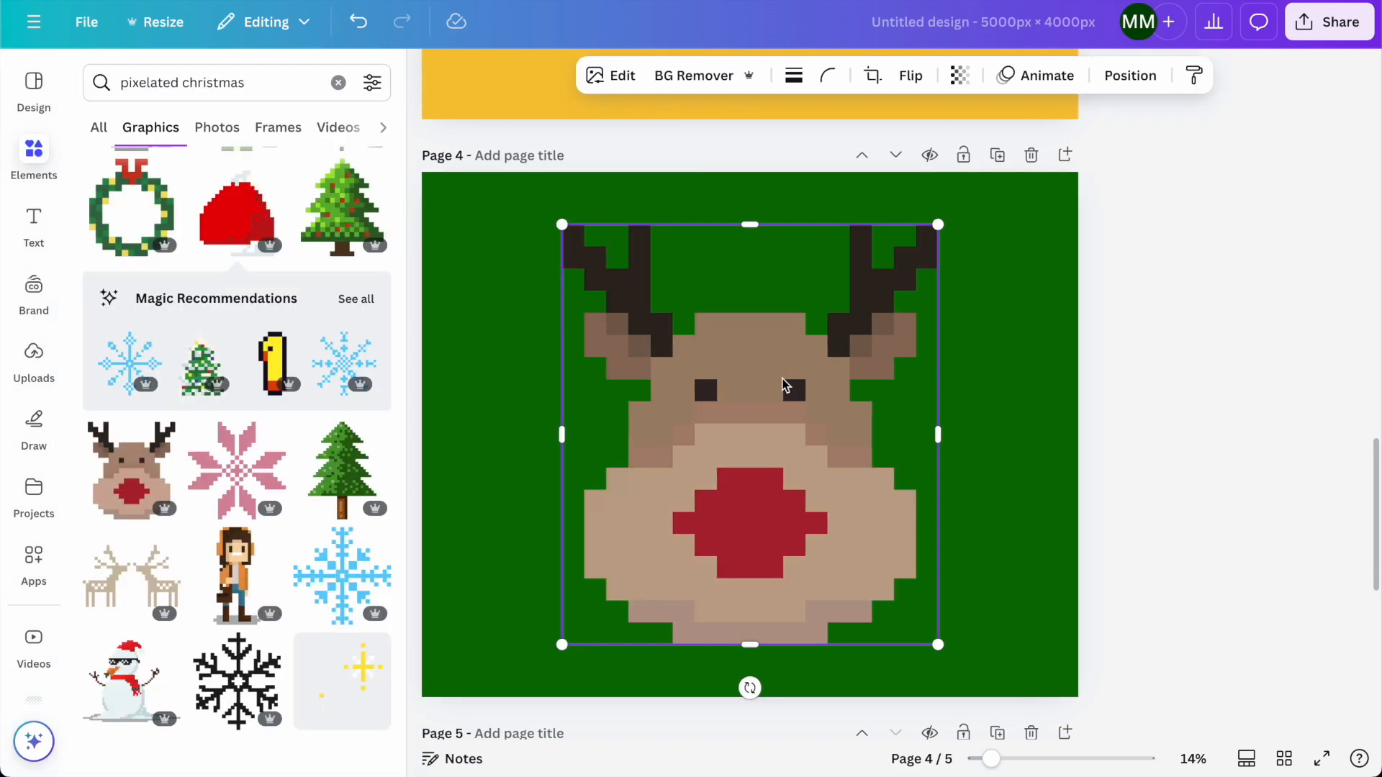
- Move the red-nosed reindeer face from page 4 onto the yellow page 3
scroll(780, 346, down, 8)
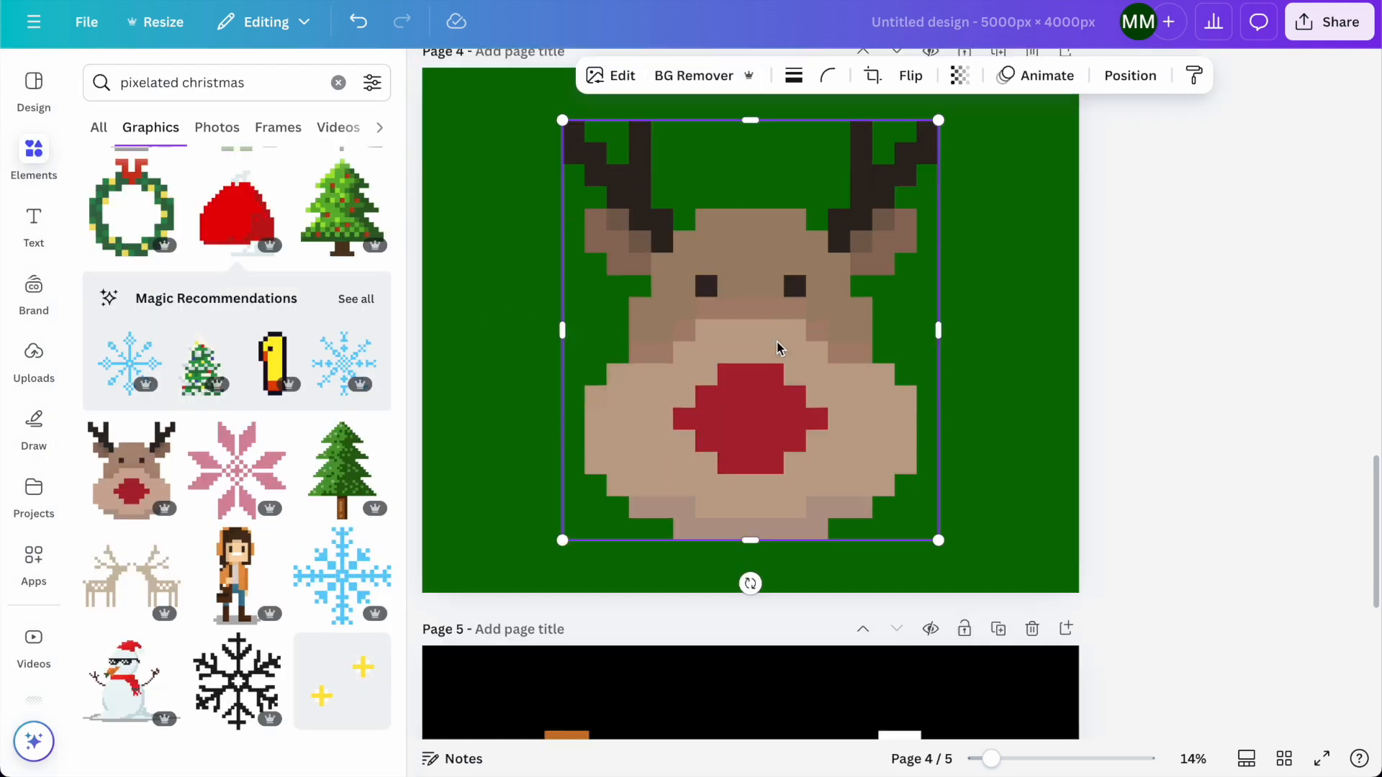
scroll(895, 555, up, 10)
scroll(895, 551, down, 9)
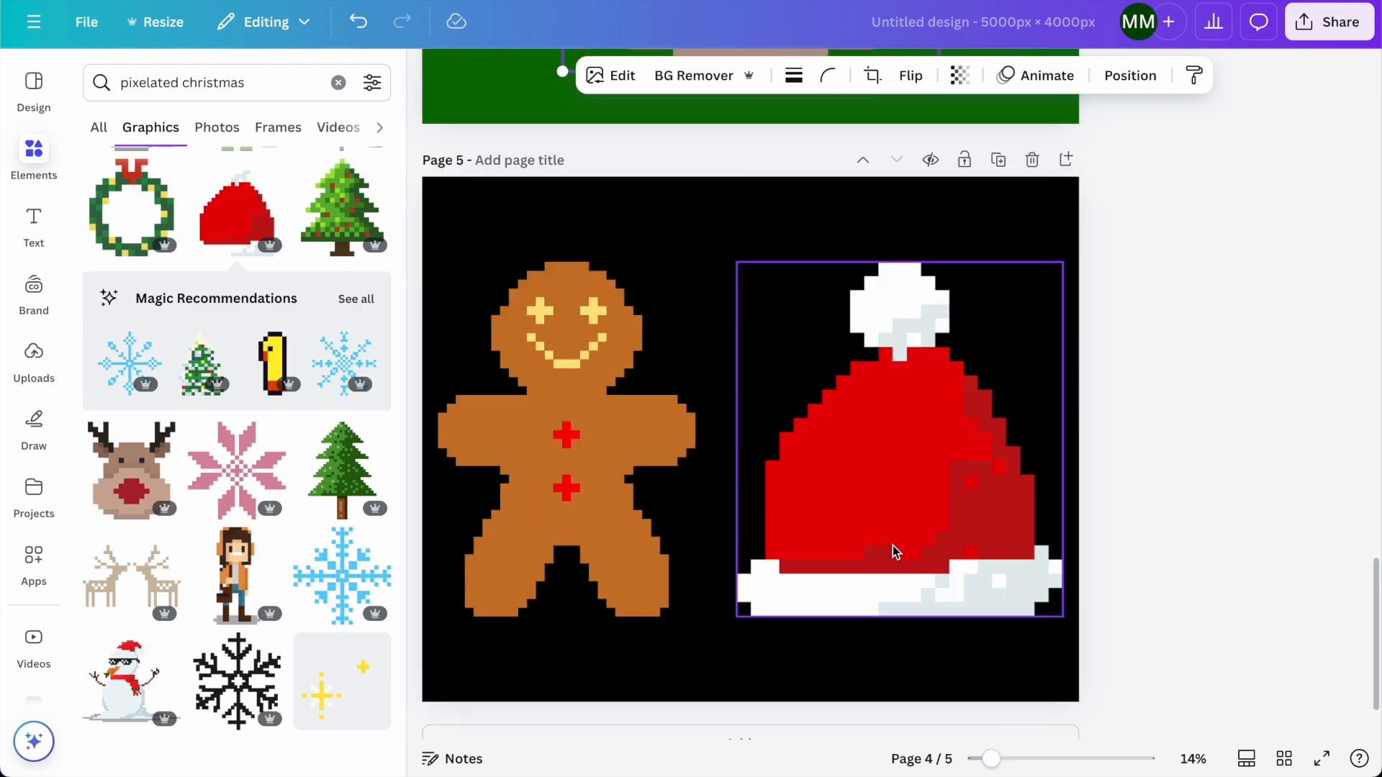
scroll(895, 549, up, 16)
scroll(916, 663, down, 4)
scroll(916, 668, down, 4)
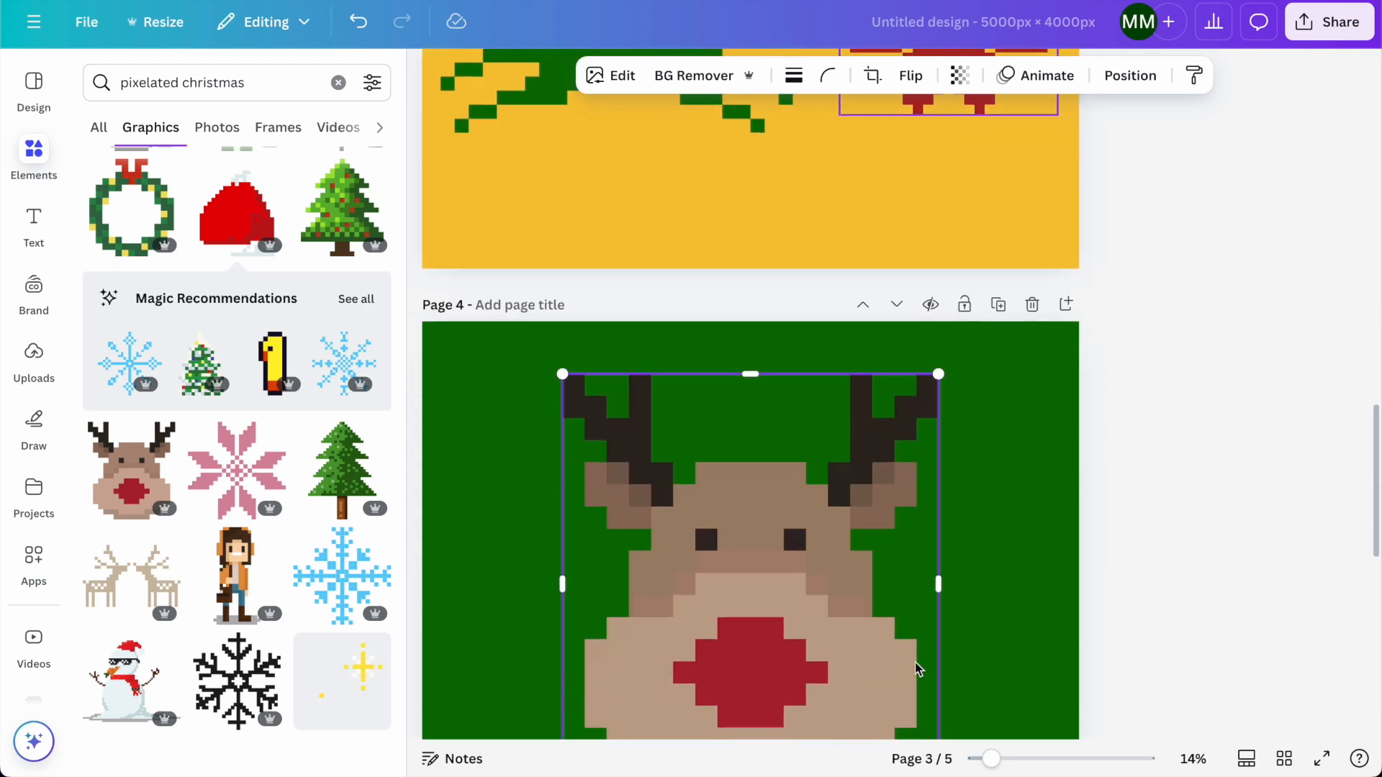
drag(818, 675, 831, 126)
- Move the leaping reindeer and red flower together from page 3 to page 4, placing them side by side around mid-height
click(998, 194)
shift+click(512, 240)
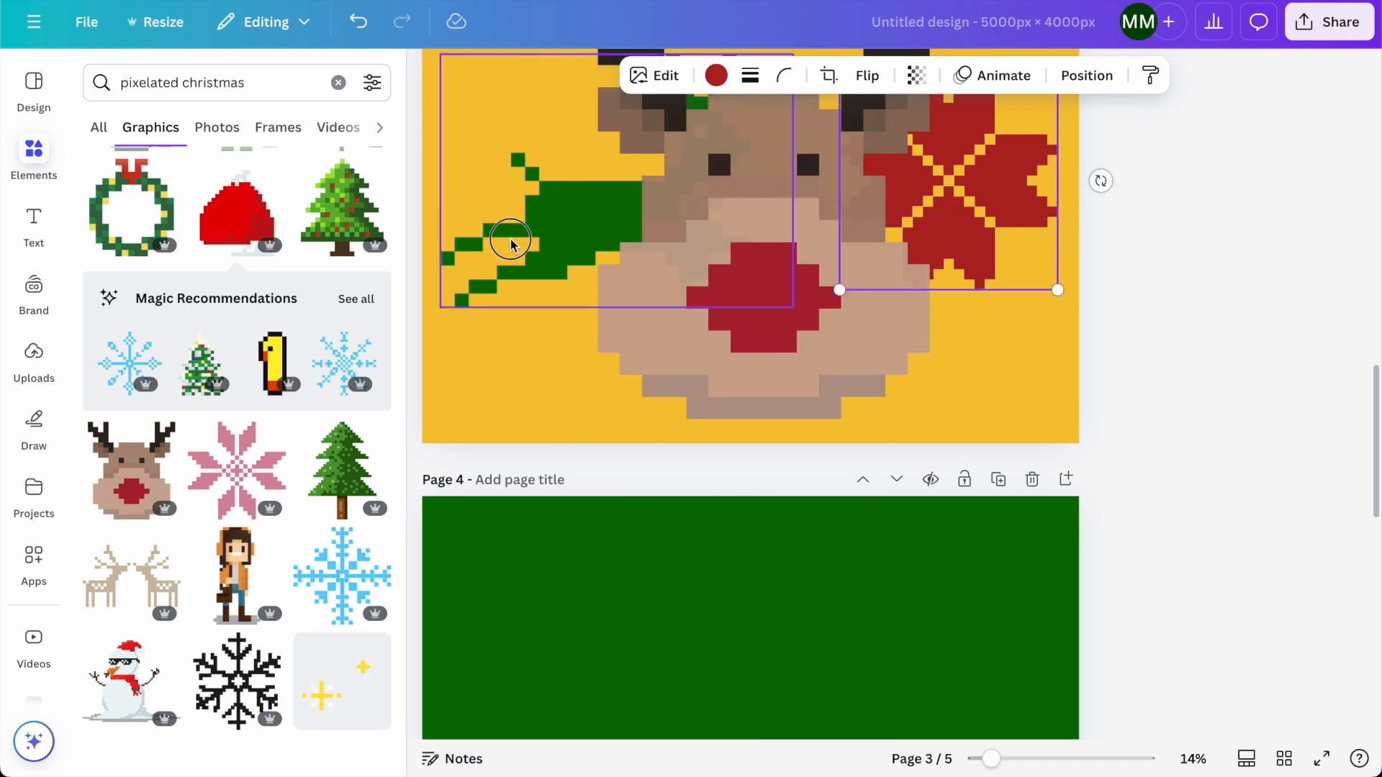
drag(512, 240, 512, 709)
scroll(616, 475, down, 3)
drag(617, 468, 611, 546)
click(580, 376)
- Recolour page 4's leaping reindeer white and the flower golden yellow using the document colours
click(584, 549)
click(716, 75)
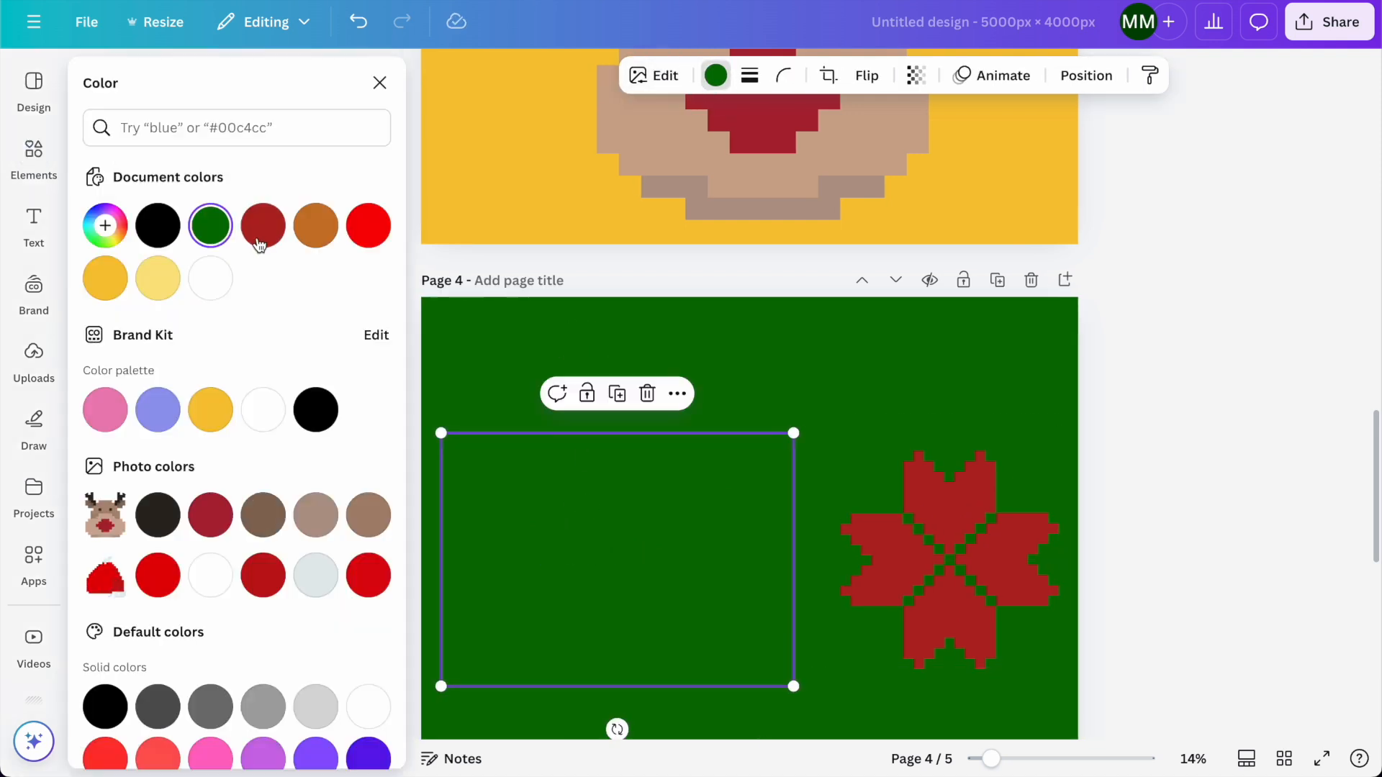
click(211, 278)
click(947, 531)
click(158, 225)
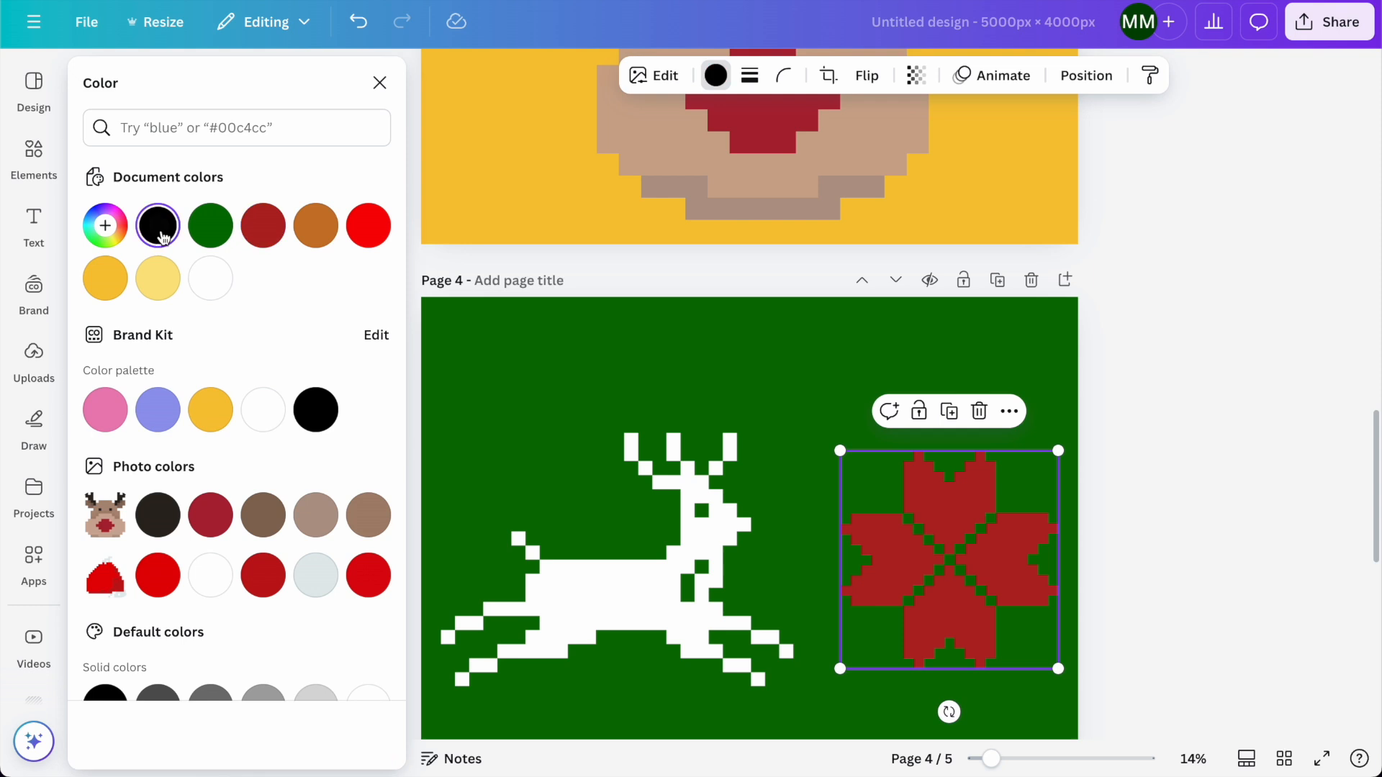
click(124, 283)
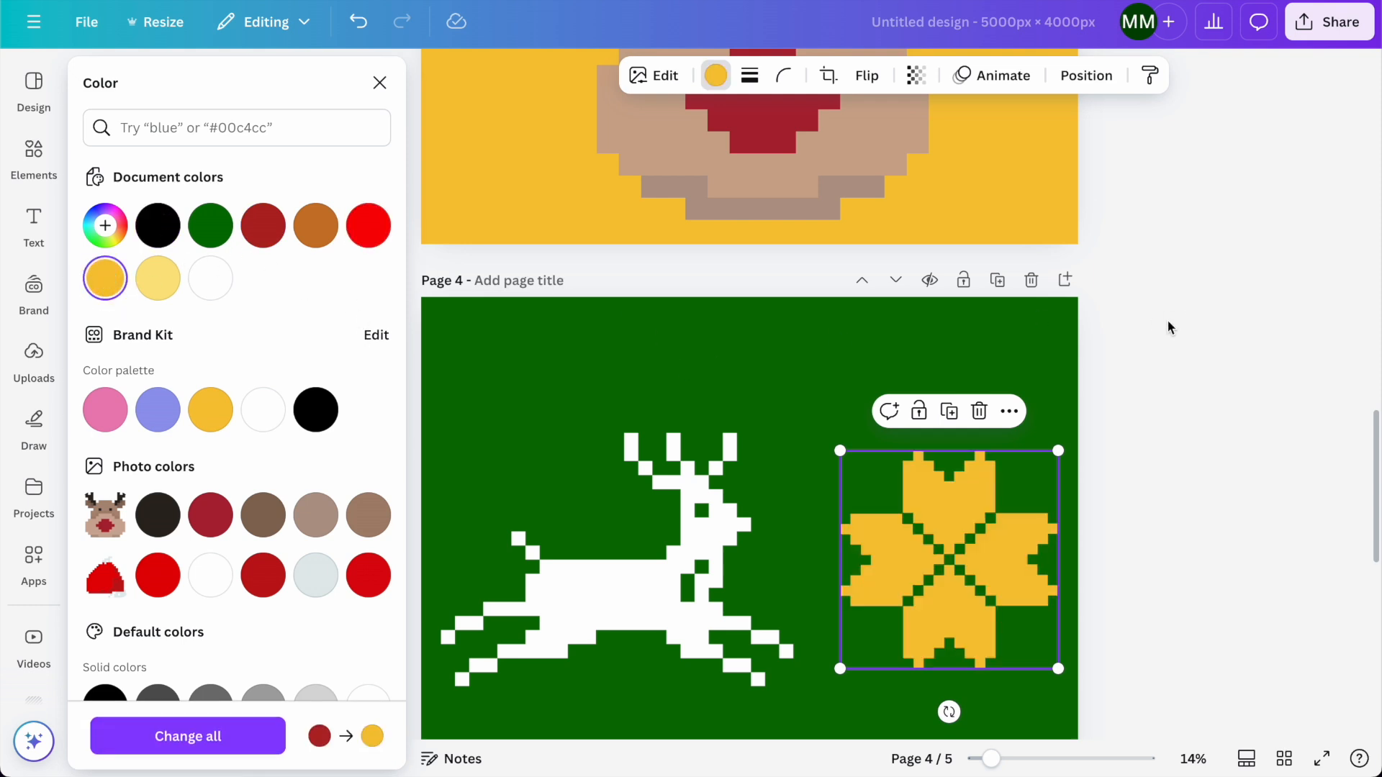
click(1134, 413)
- Centre the red-nosed reindeer face horizontally and vertically on page 3
scroll(1133, 413, up, 10)
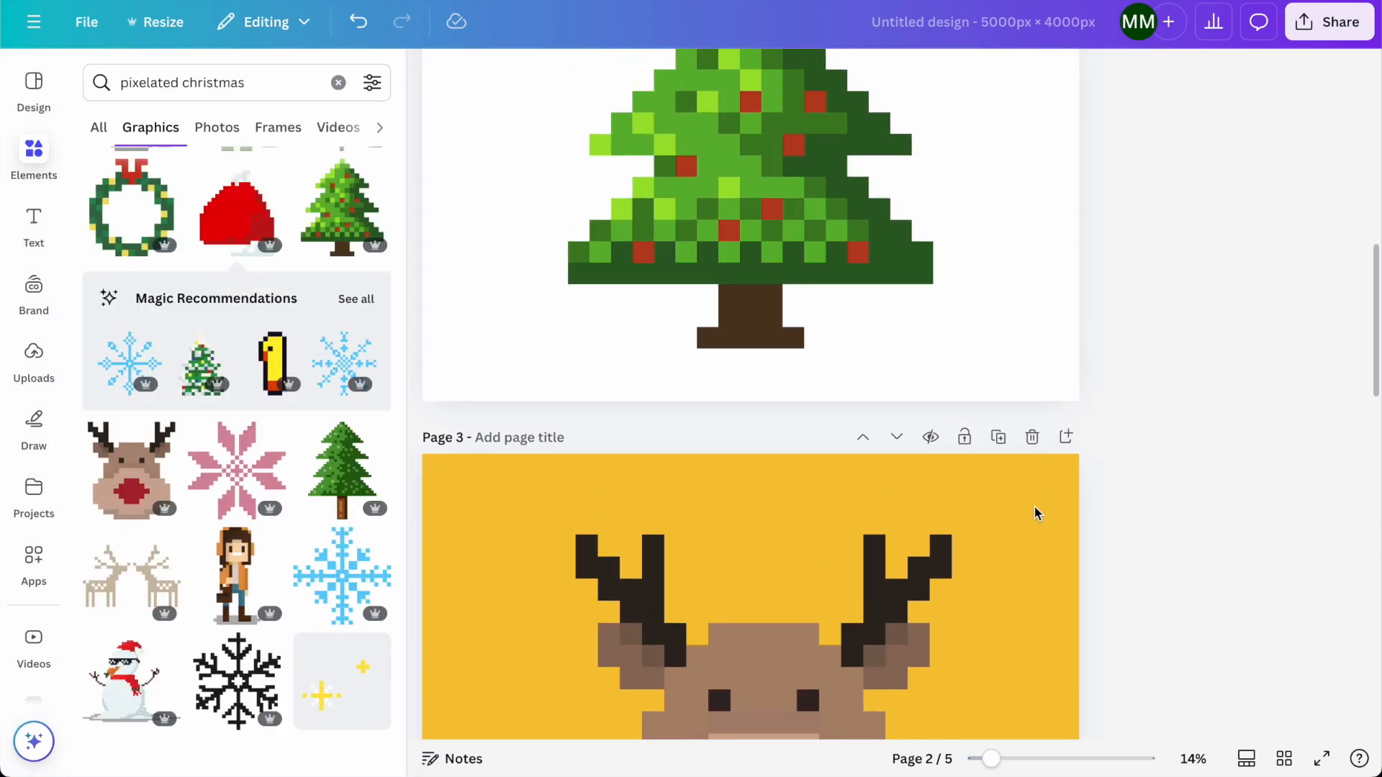
scroll(1036, 512, down, 3)
click(758, 578)
drag(758, 578, 789, 553)
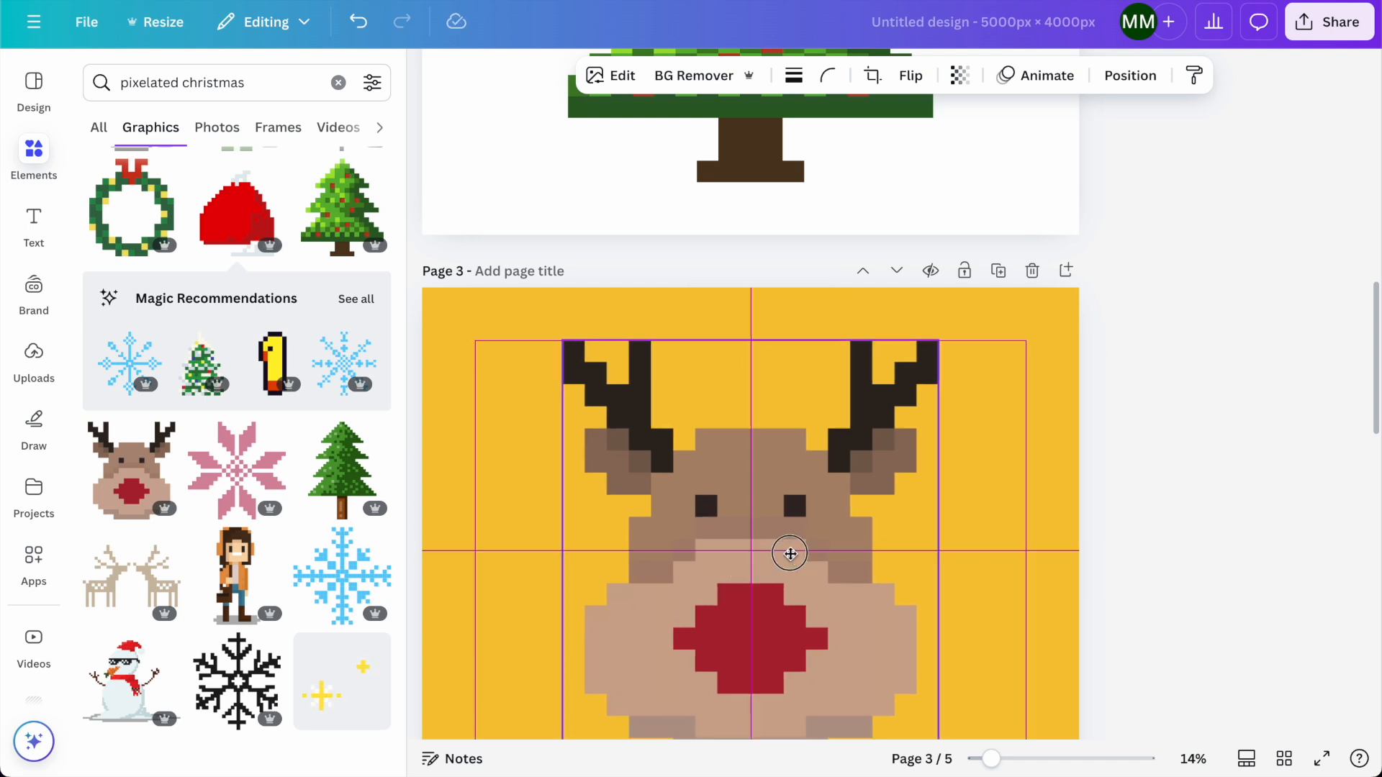
click(1104, 524)
- Download all five pages as JPG at 5,000 × 4,000 px, with the download settings saved
scroll(1104, 524, up, 15)
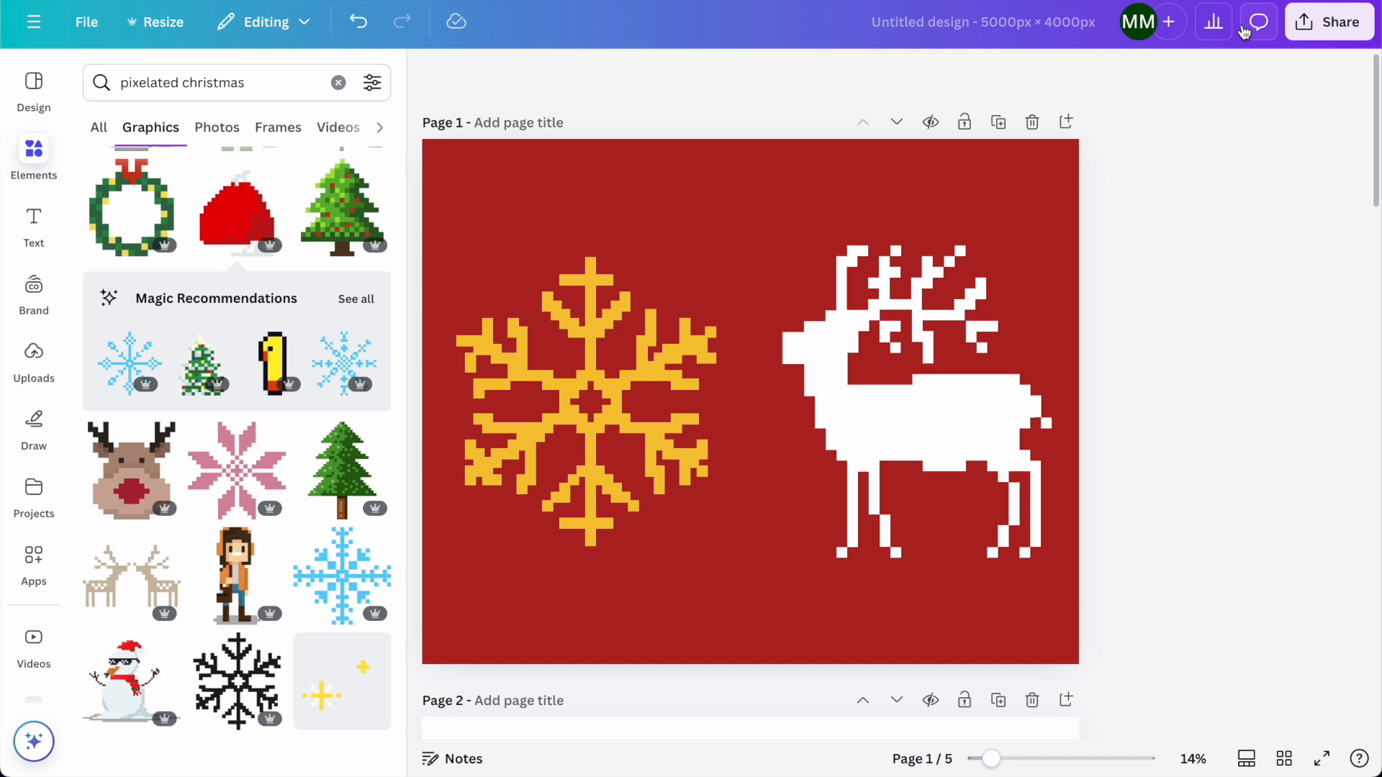
click(1338, 26)
click(1044, 401)
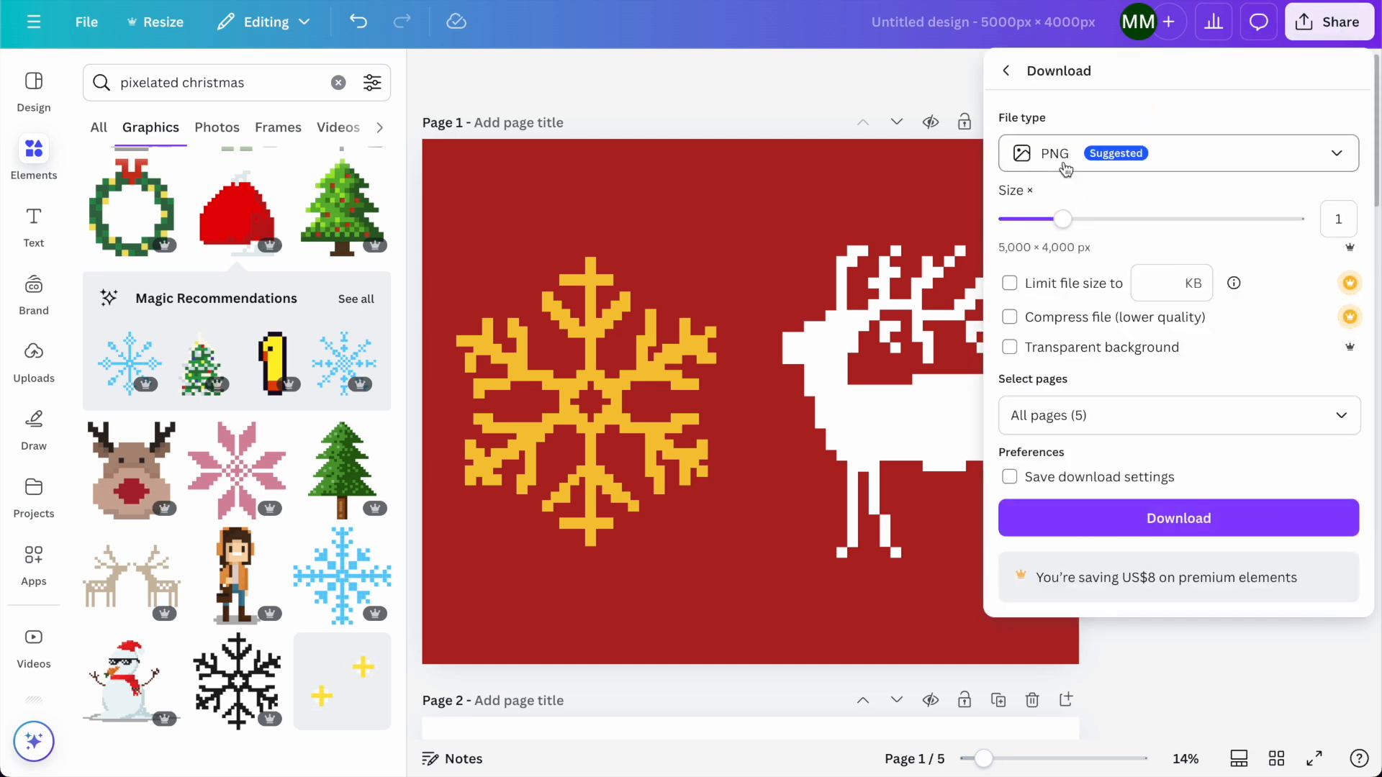
click(1068, 162)
click(1080, 209)
click(1160, 498)
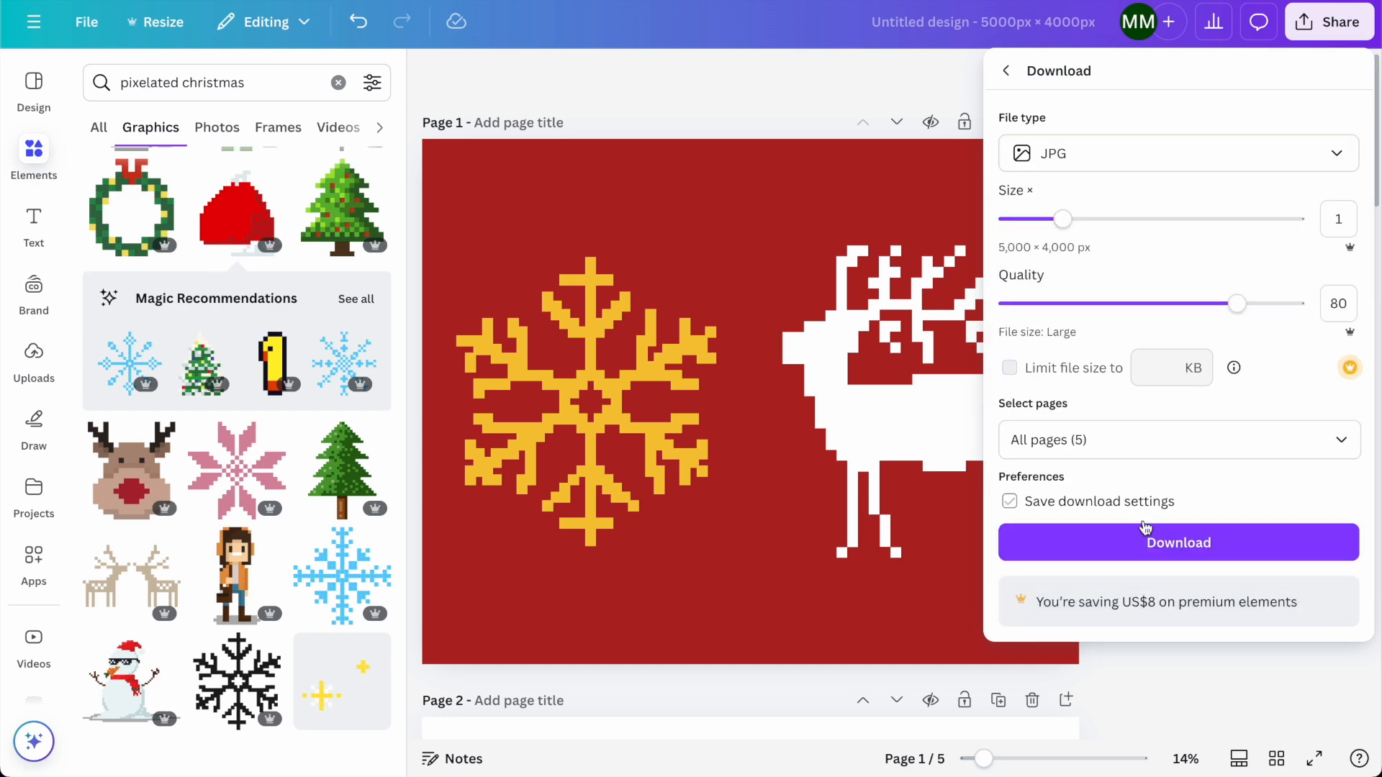
click(1143, 541)
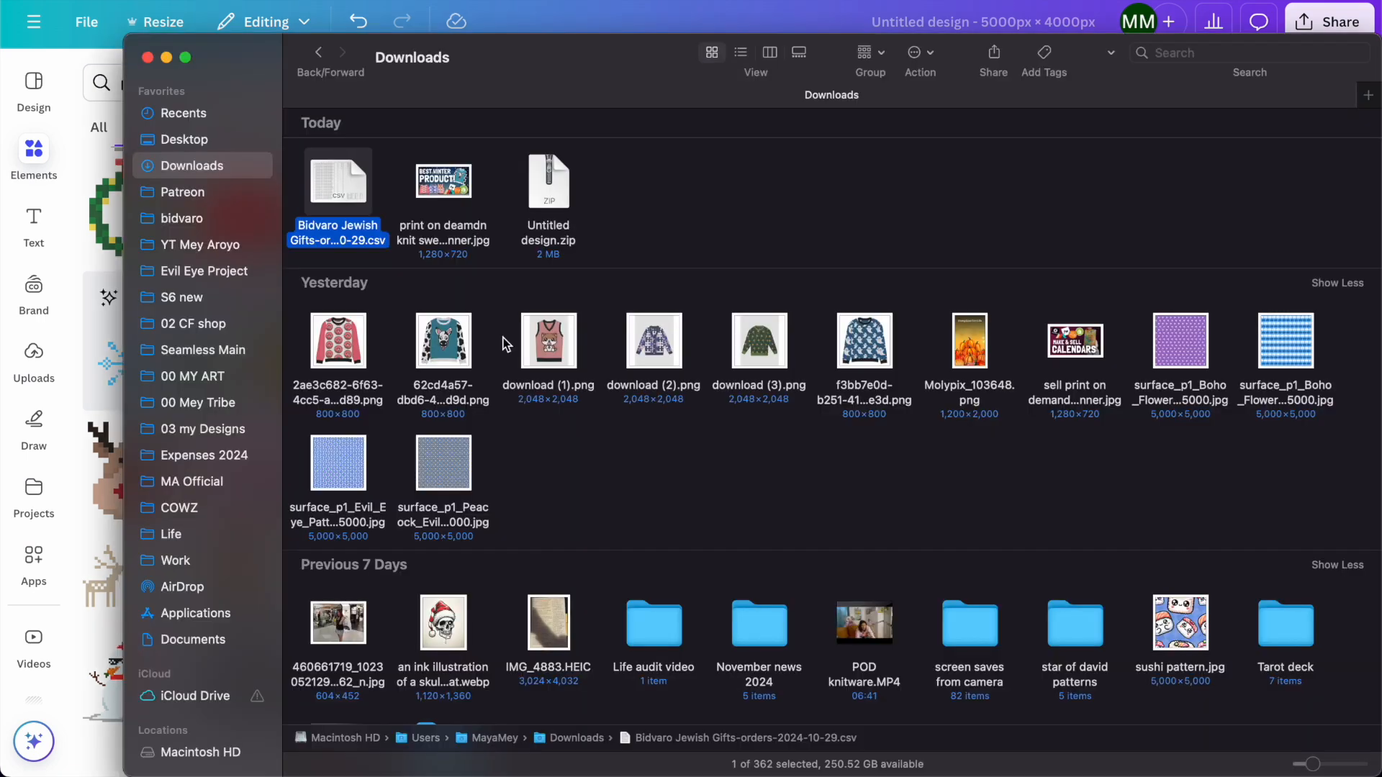
- Extract Untitled design.zip in Finder's Downloads folder and open the extracted Untitled design folder
click(613, 177)
double_click(551, 189)
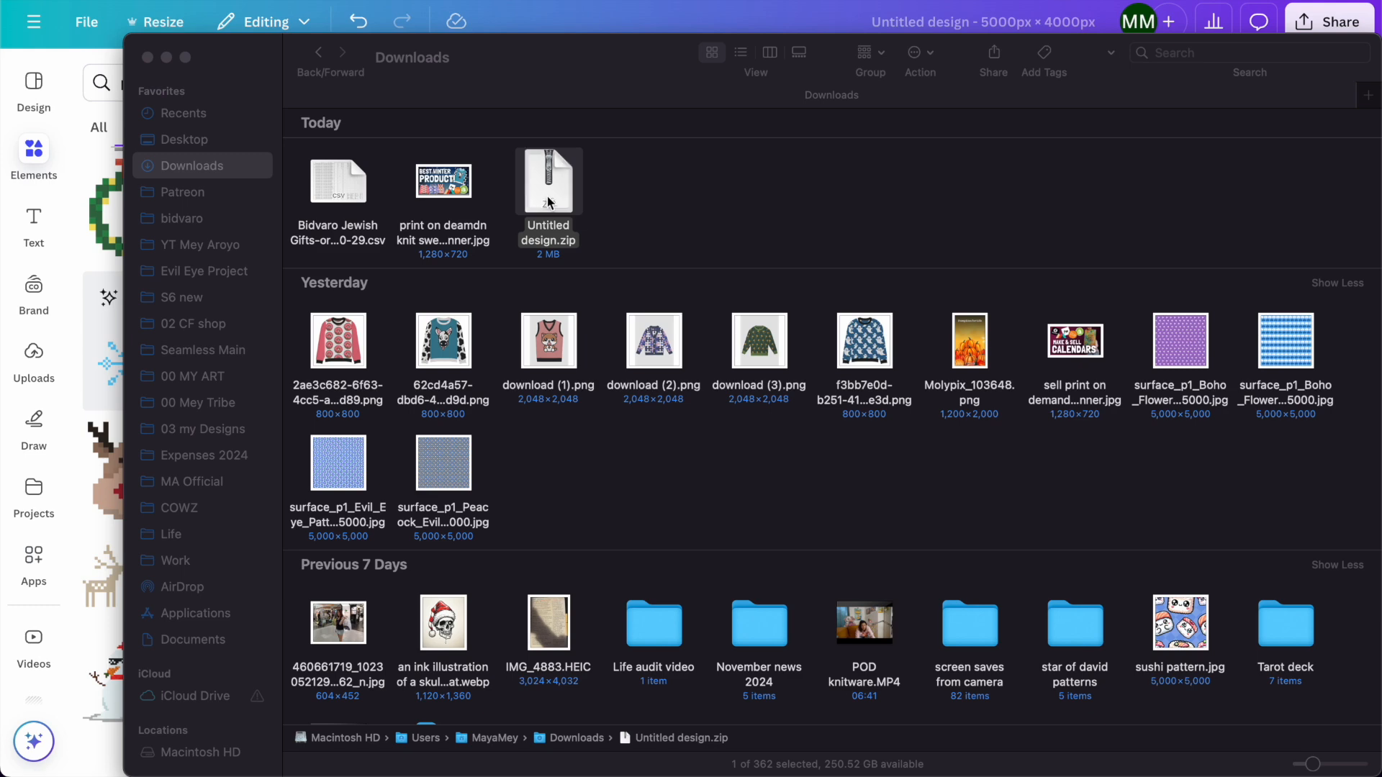
double_click(563, 187)
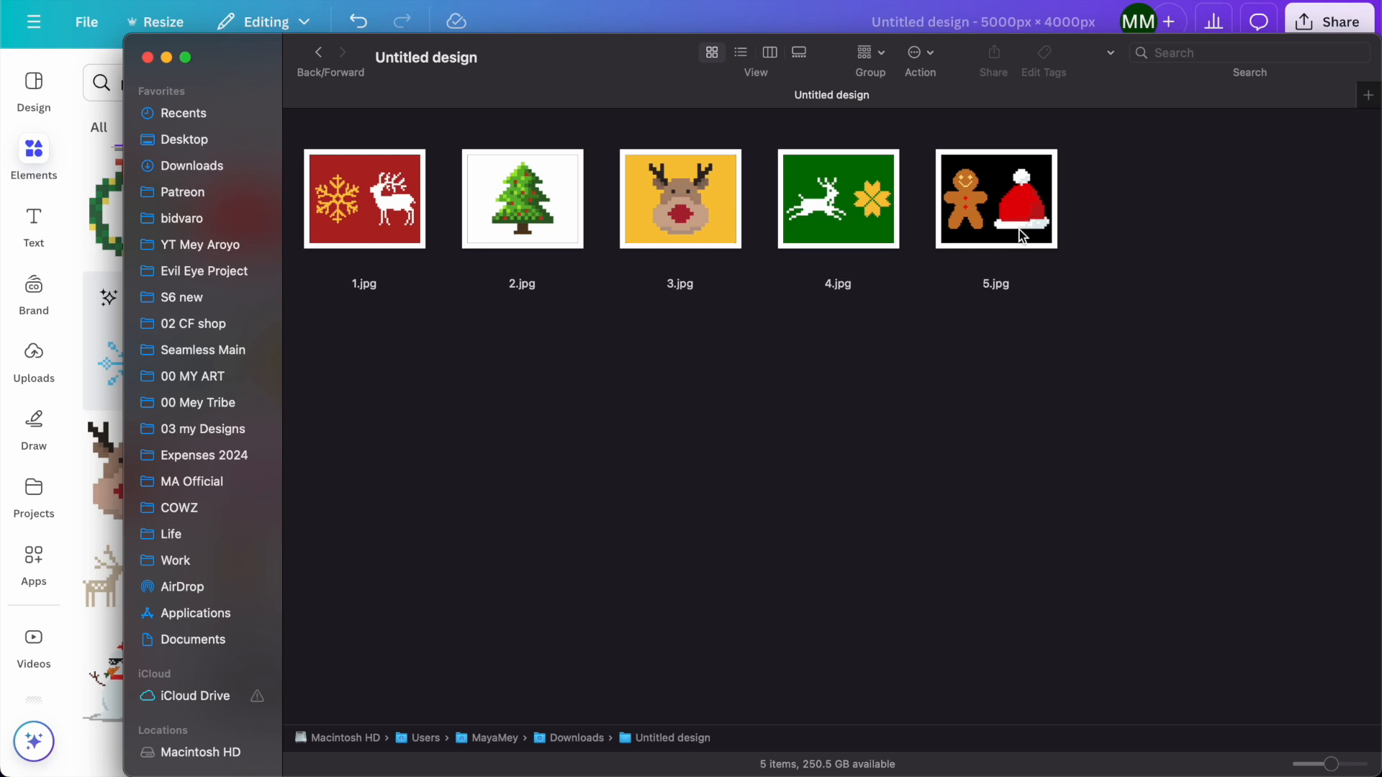
- Open 1.jpg in Preview, crop equal strips off above and below the snowflake and reindeer, and close the image
click(386, 217)
key(space)
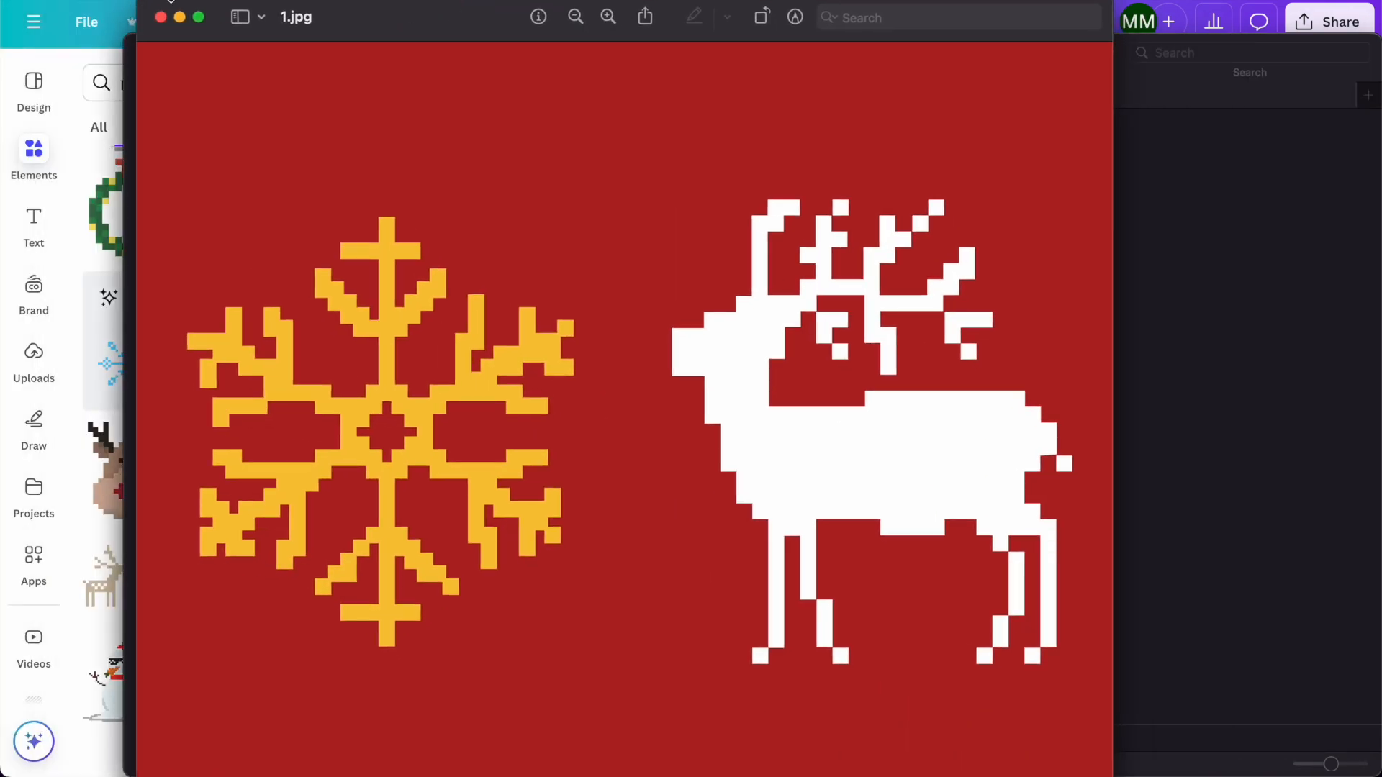
drag(136, 1, 321, 63)
drag(543, 87, 490, 22)
click(998, 17)
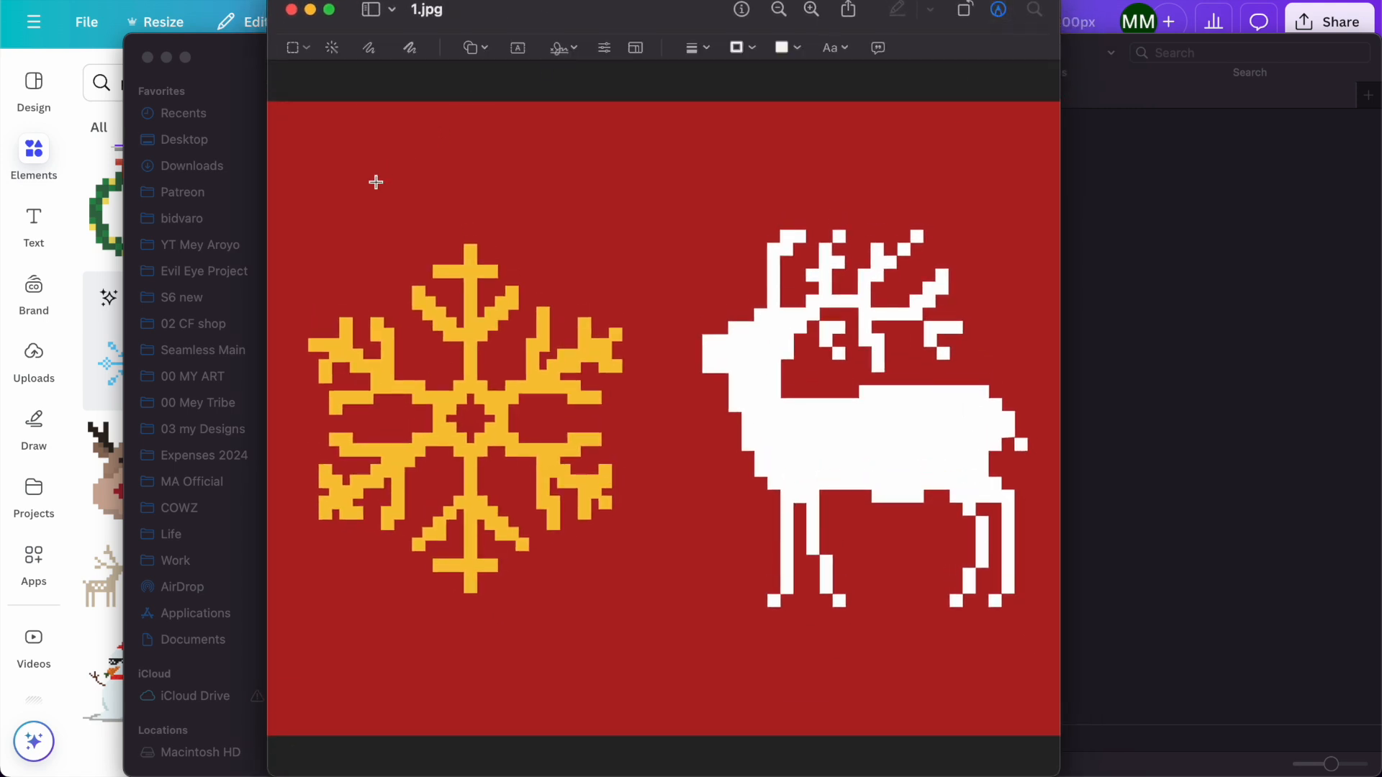
scroll(371, 139, down, 5)
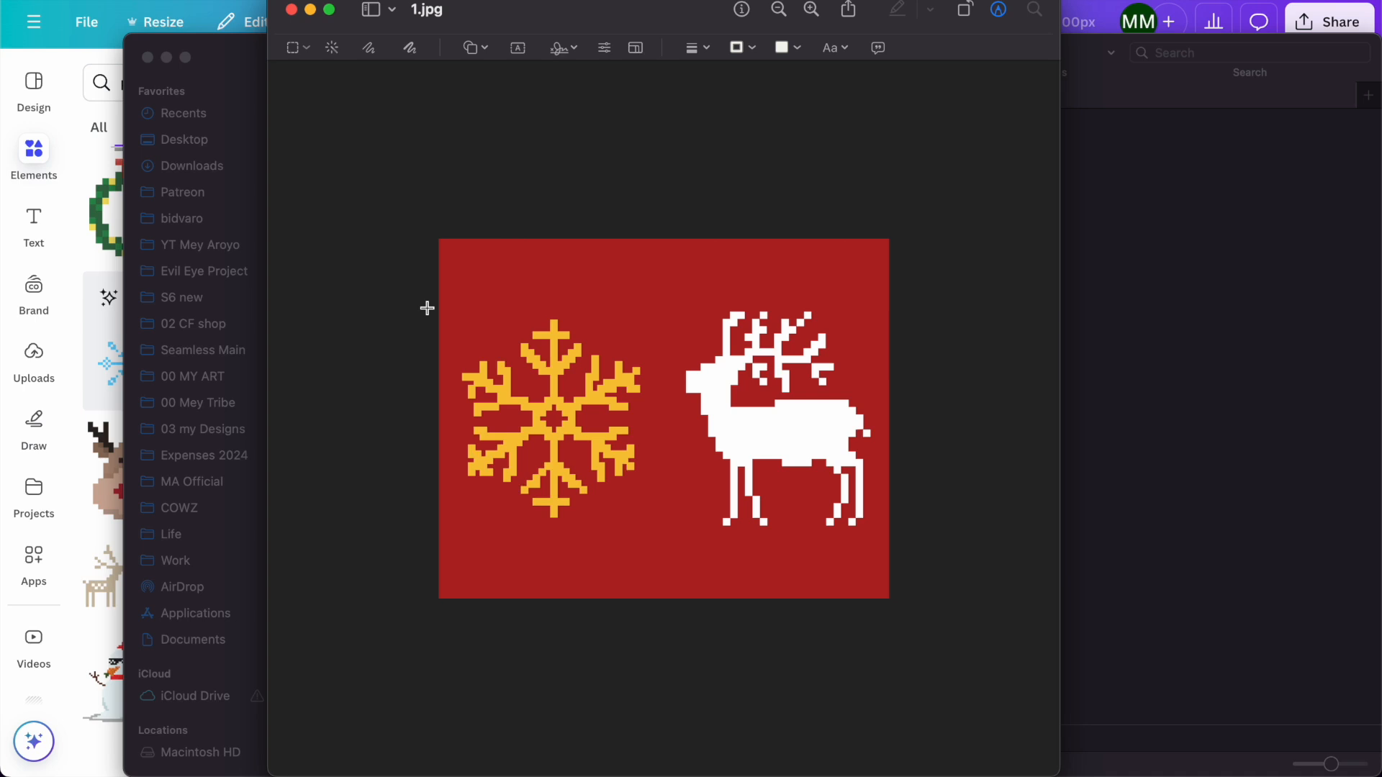
drag(412, 284, 959, 554)
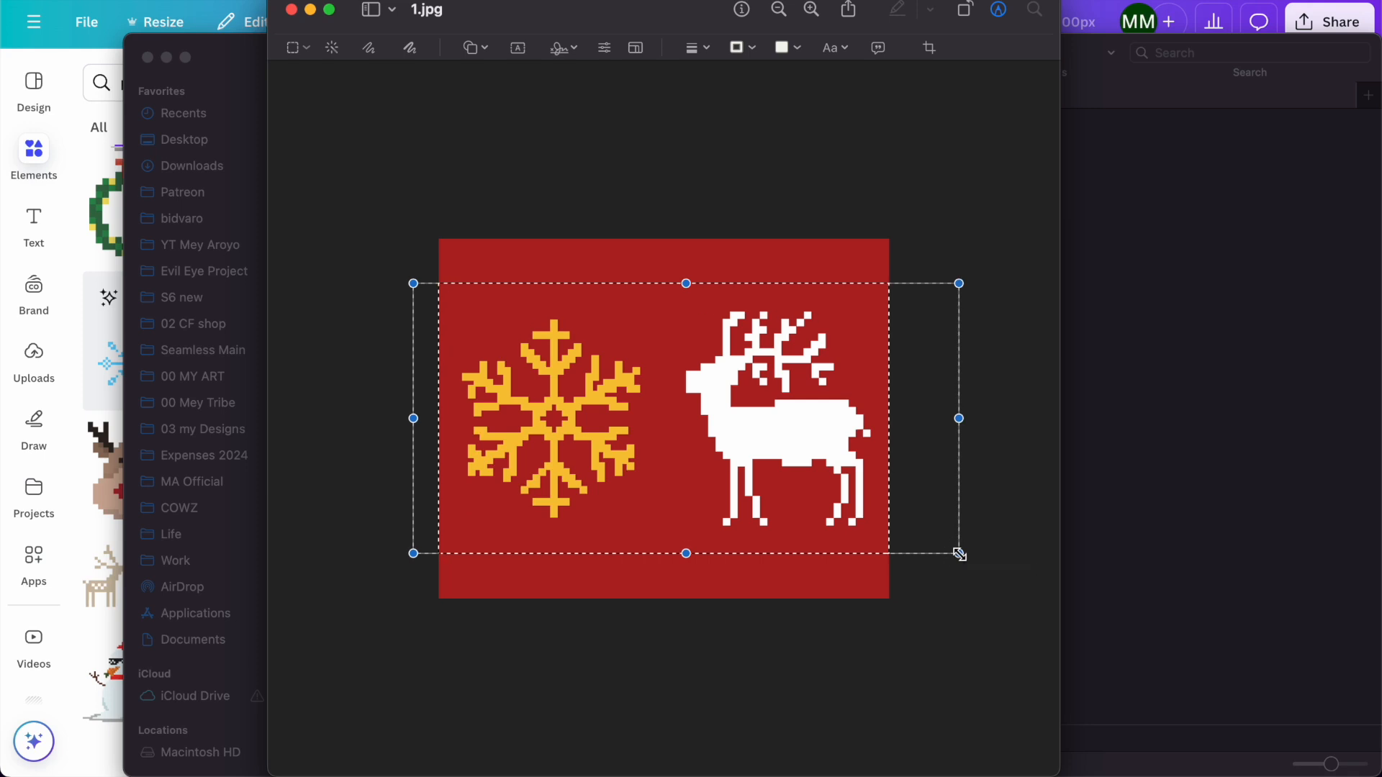
drag(851, 463, 840, 473)
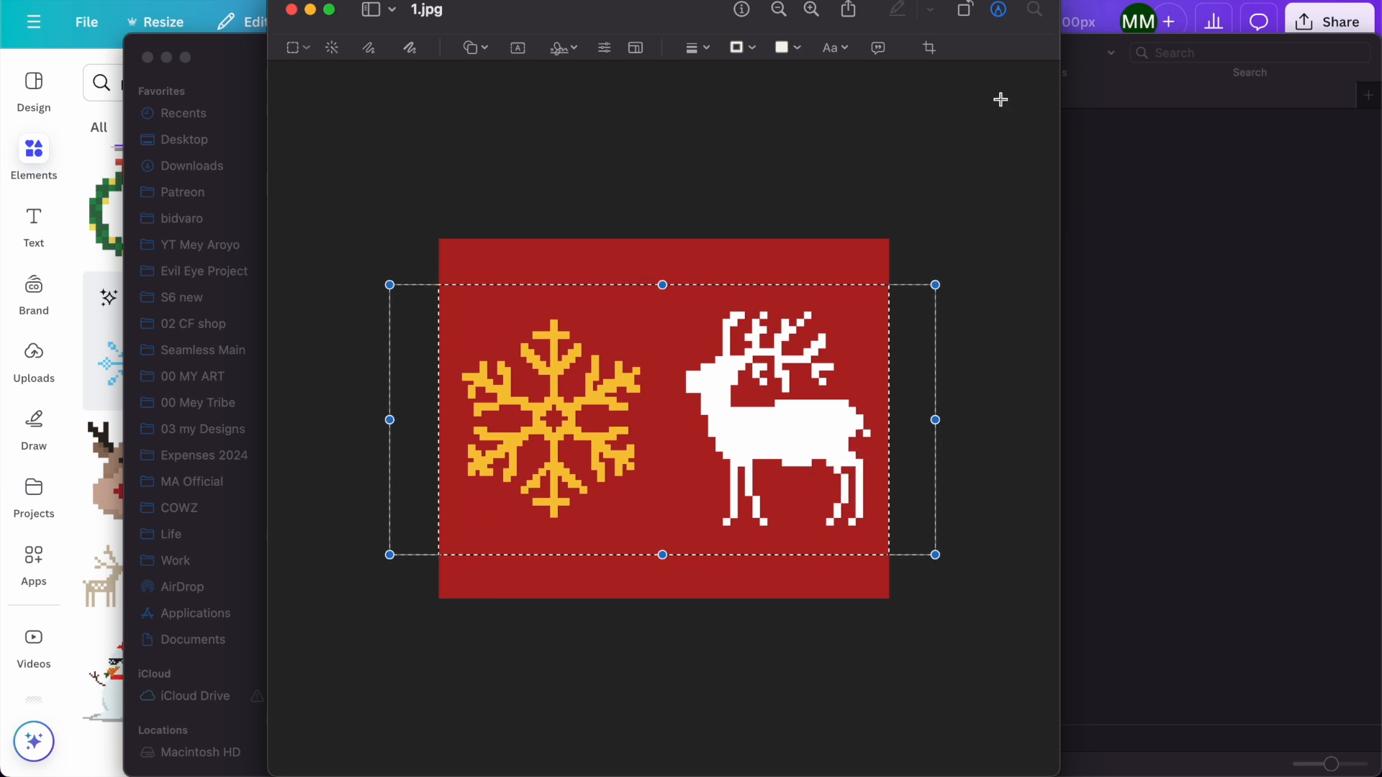
click(929, 48)
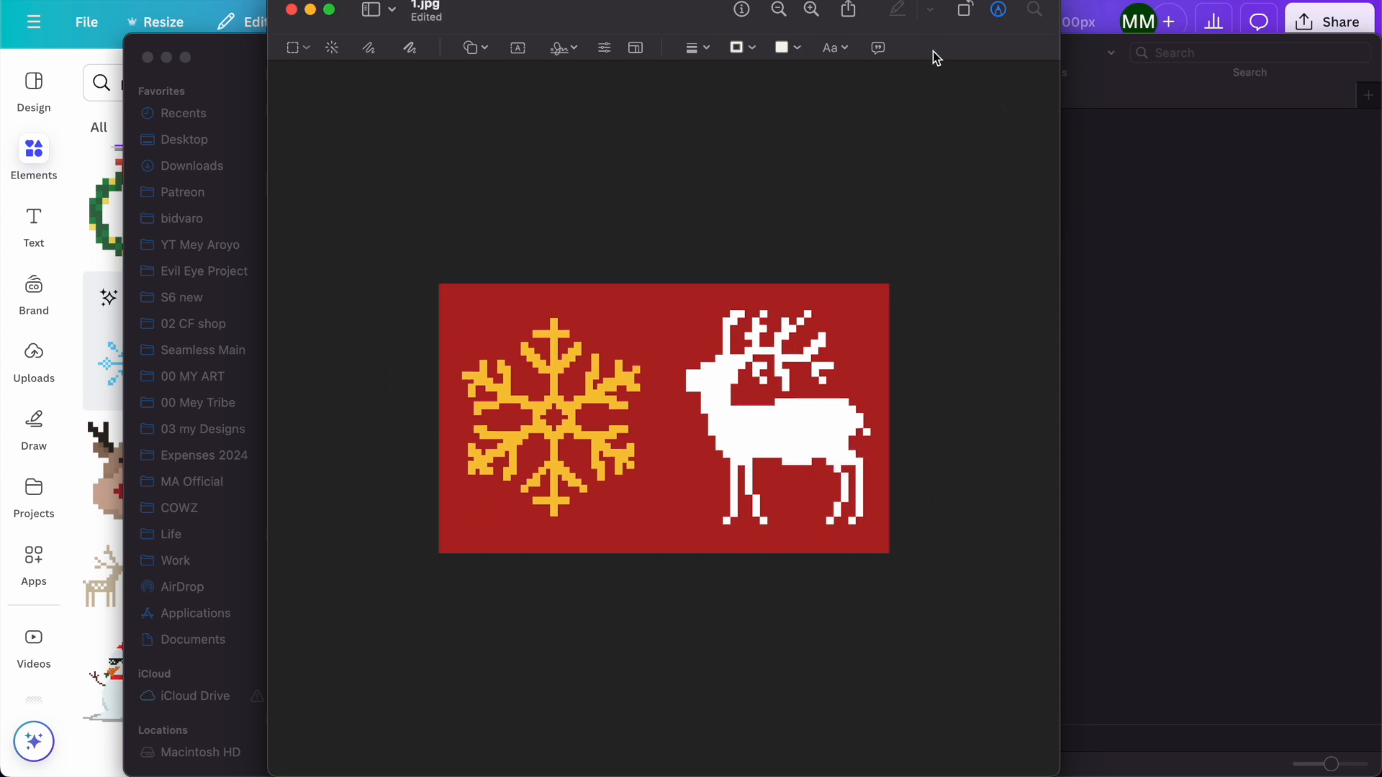
click(291, 12)
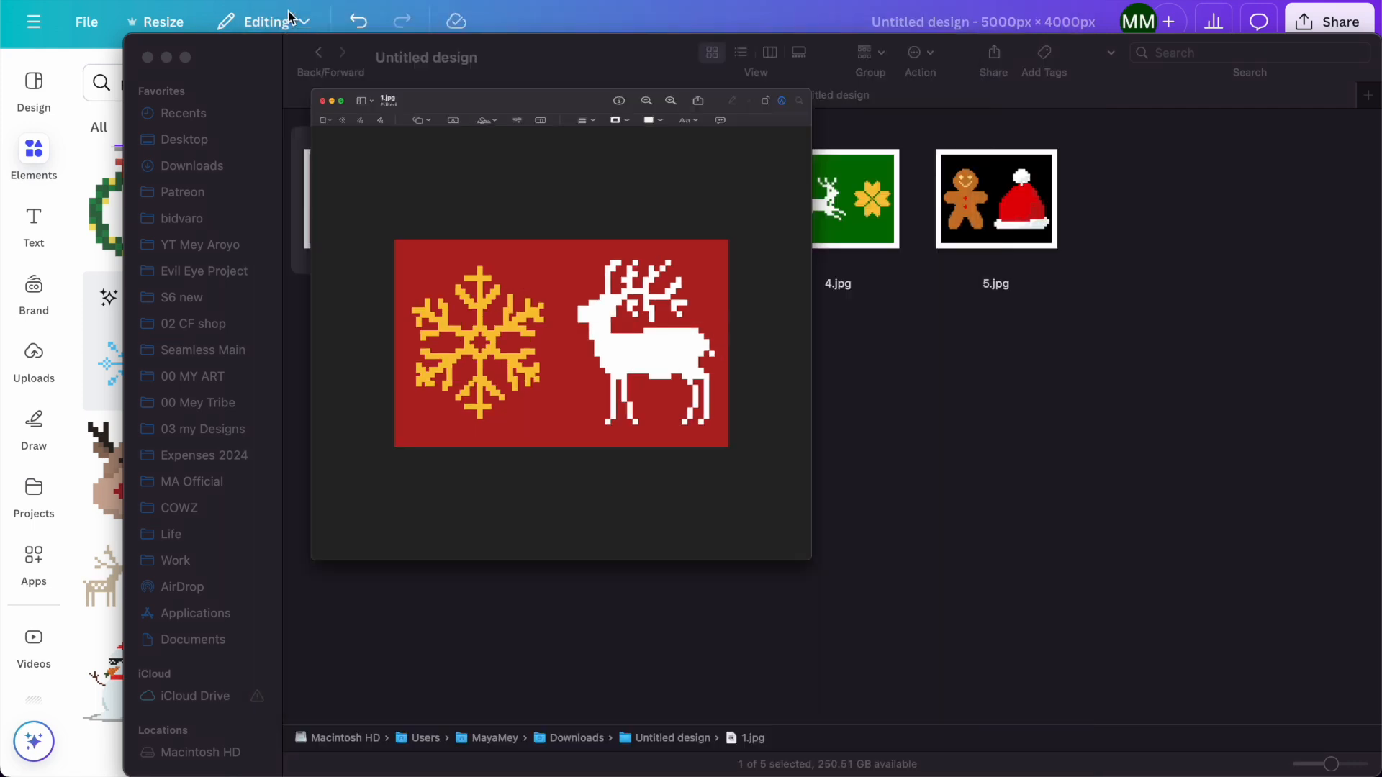
- Open 2.jpg, crop away the excess white on both sides of the Christmas tree, and close the image
double_click(518, 231)
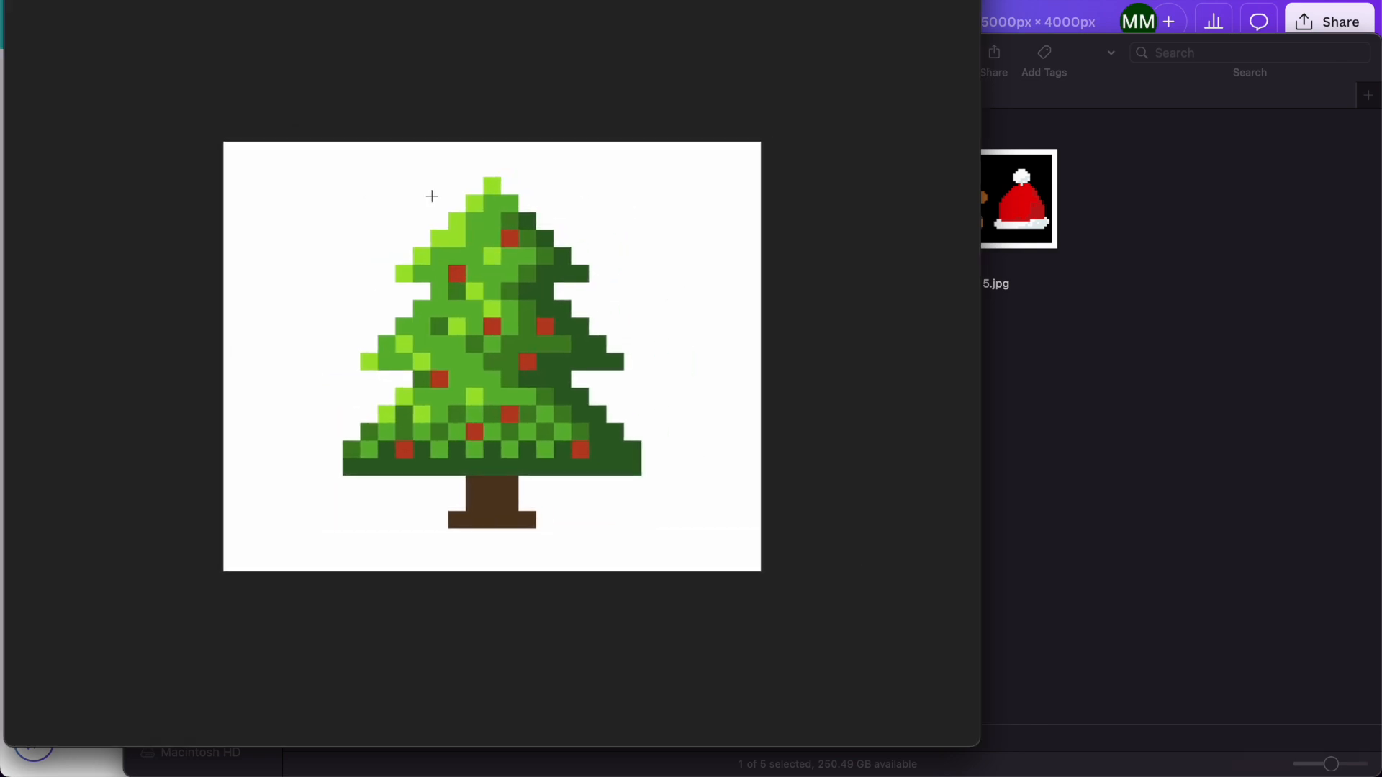
drag(295, 116, 692, 688)
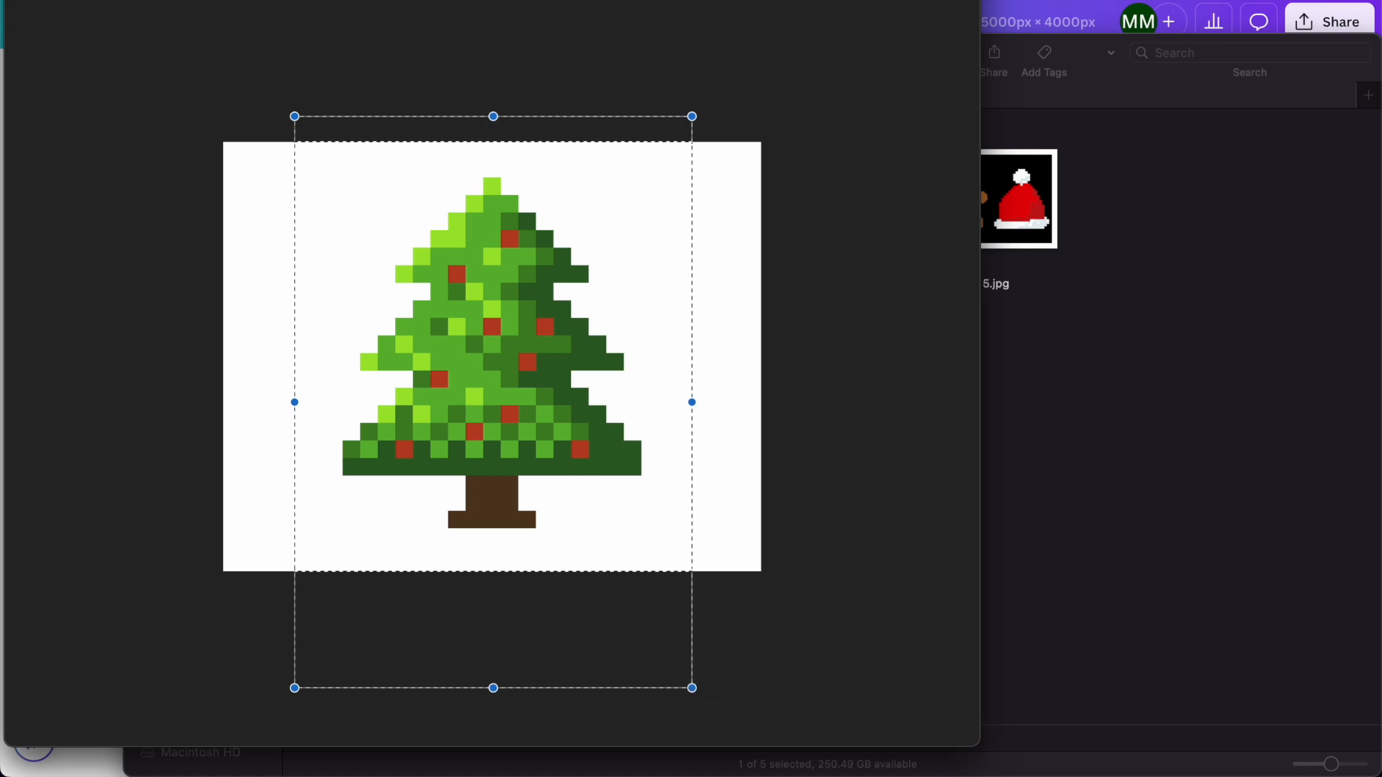
key(super+k)
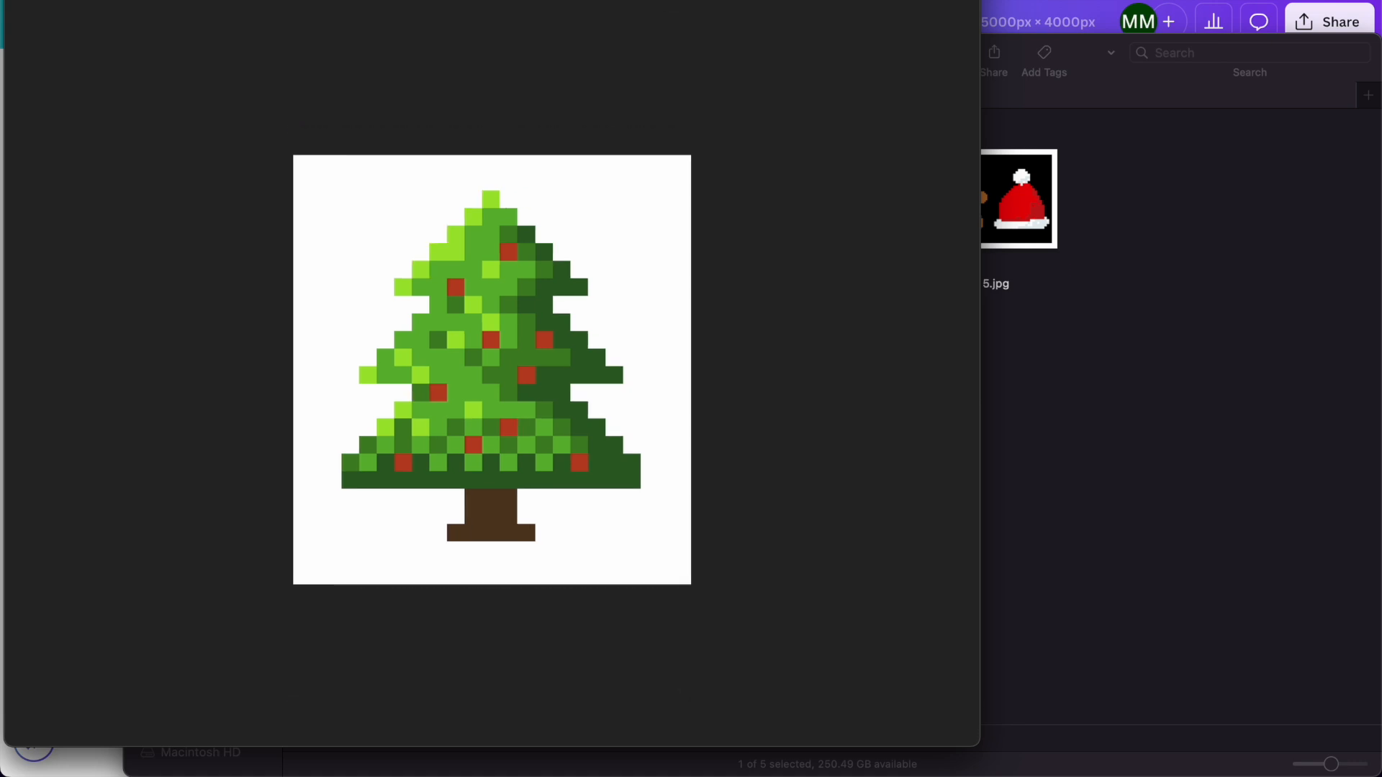
key(super+w)
- Open 3.jpg, crop narrow yellow strips off both sides of the reindeer face, and close the image
double_click(709, 223)
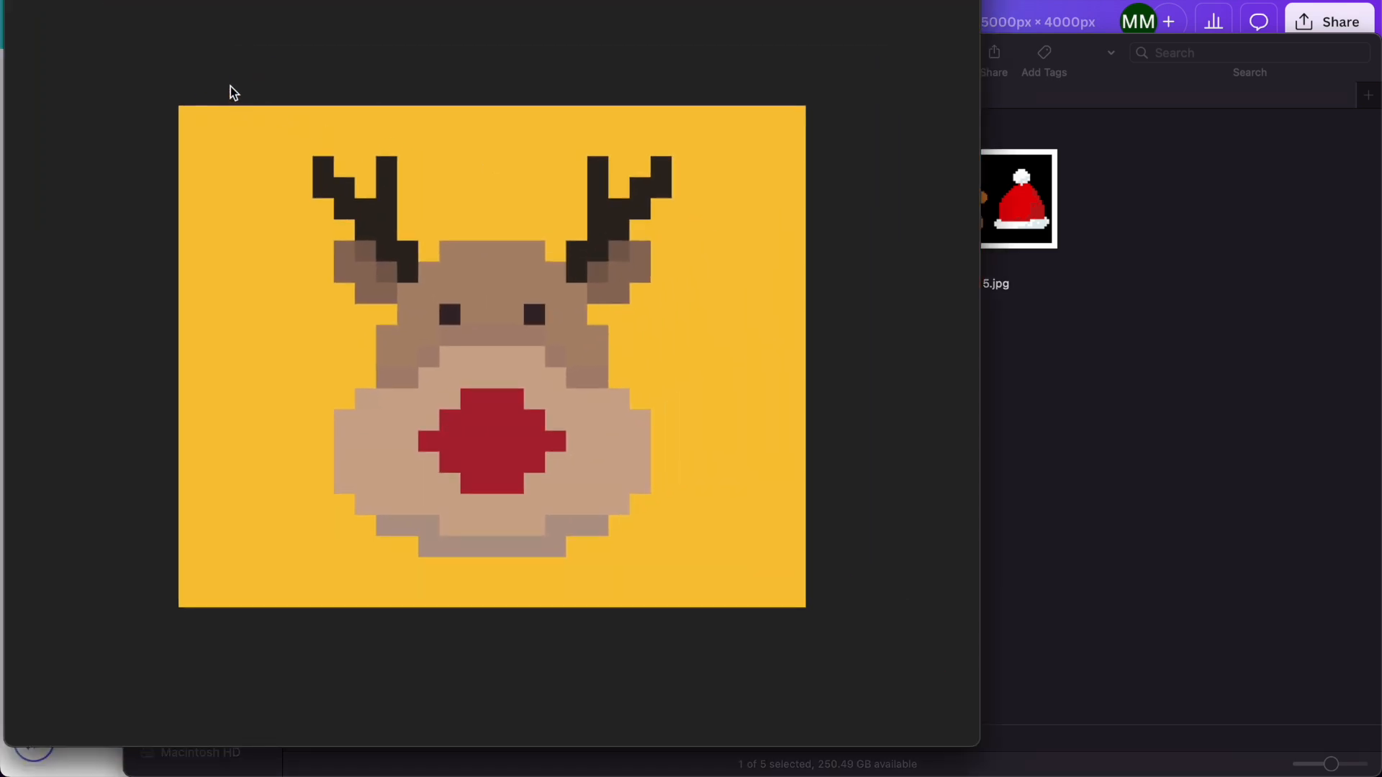
drag(227, 84, 763, 637)
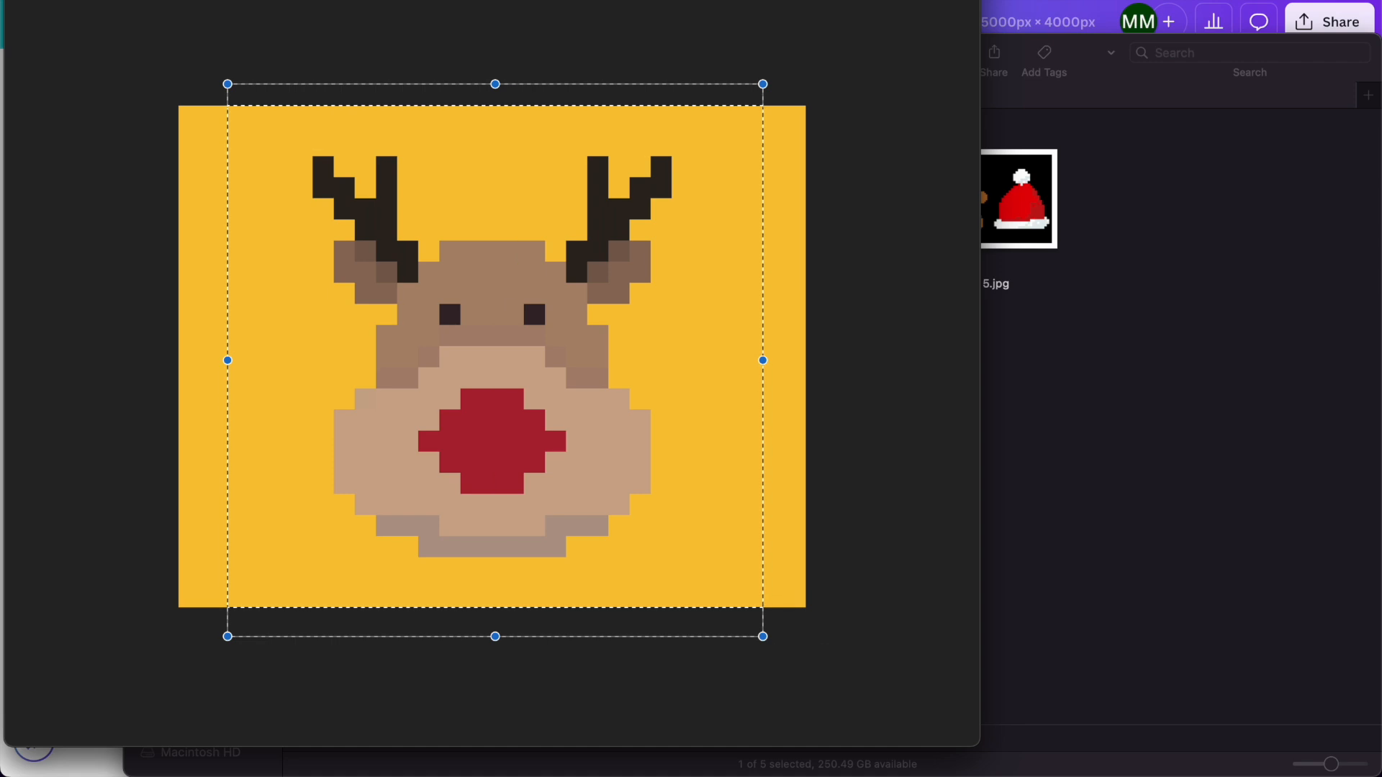
key(super+k)
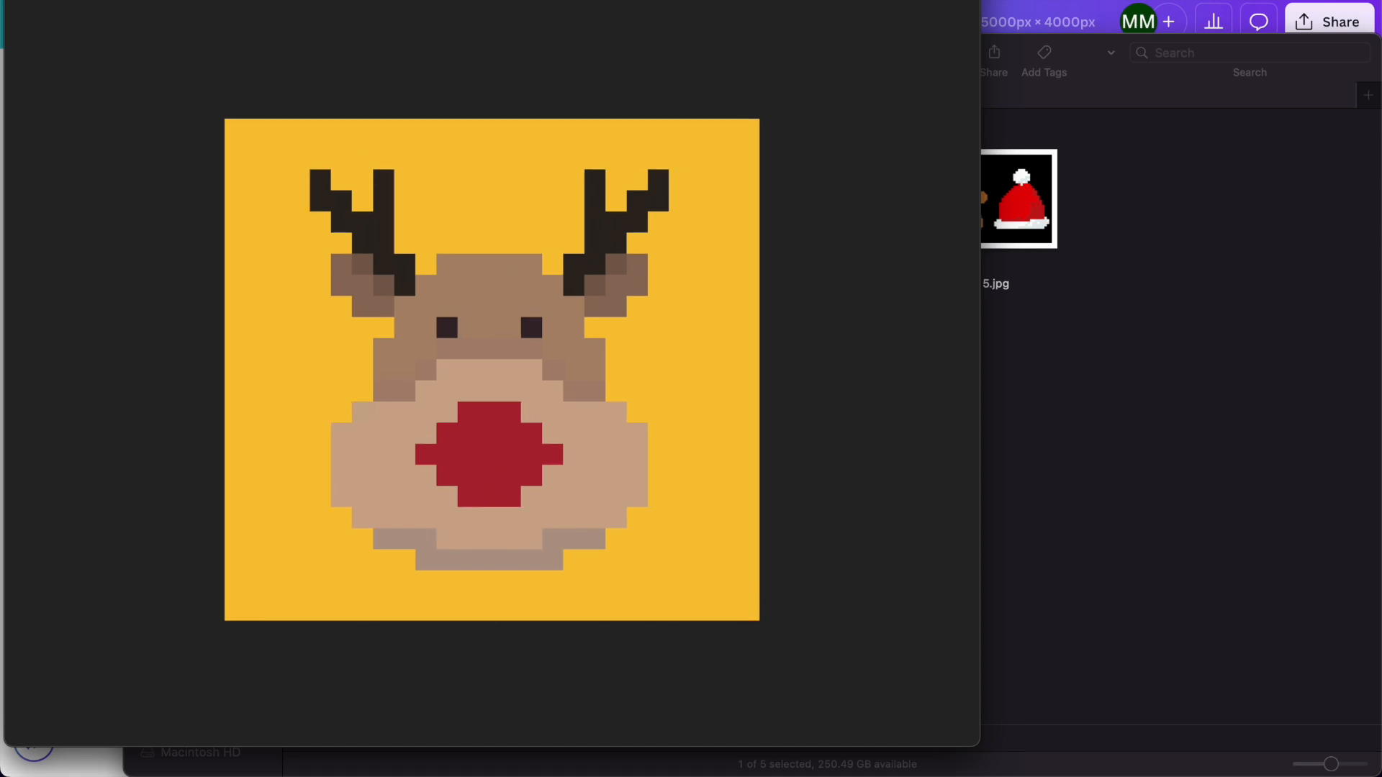
key(super+w)
- Open 4.jpg, crop the green strips above and below the leaping reindeer and flower, and close the image
double_click(853, 219)
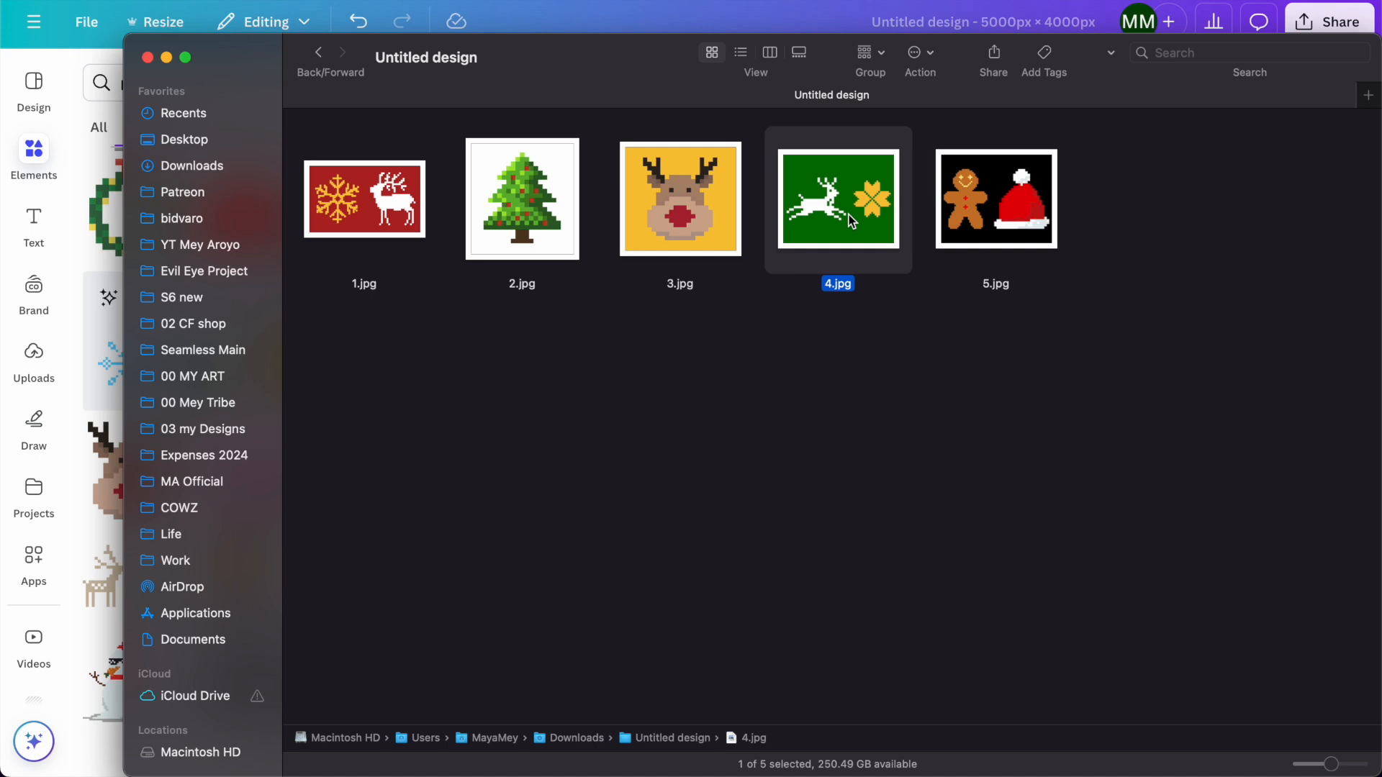
key(super+minus)
key(super+minus)
drag(158, 195, 901, 513)
drag(728, 360, 717, 360)
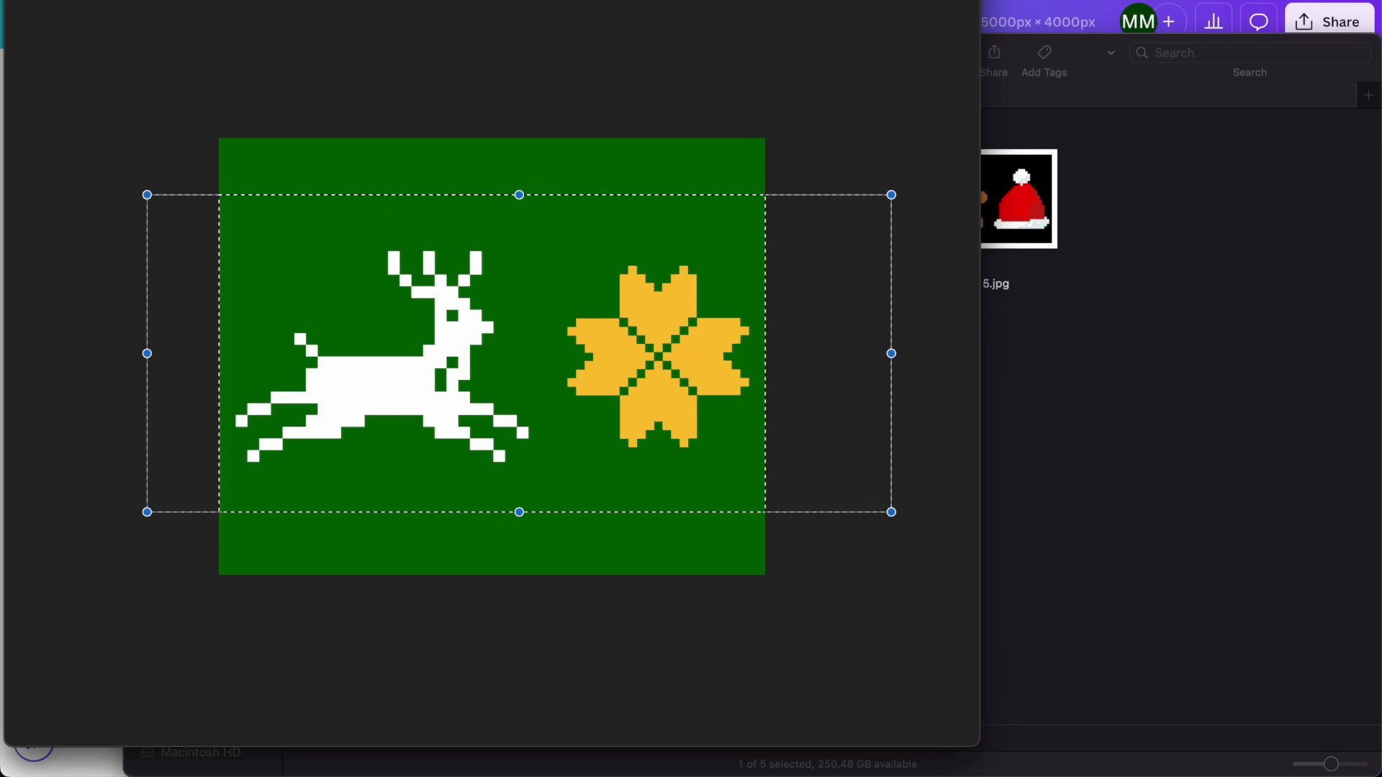
drag(573, 328, 578, 342)
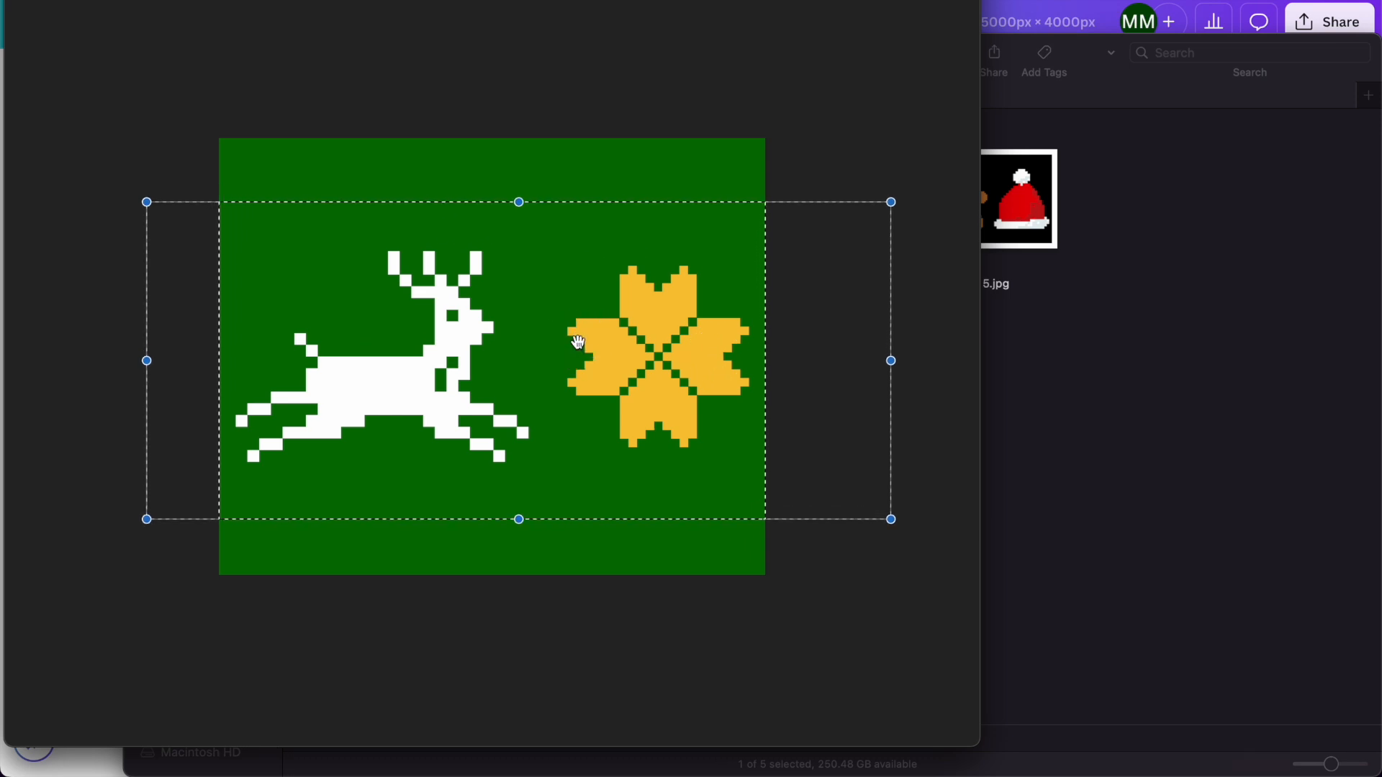
scroll(578, 343, up, 1)
key(super+k)
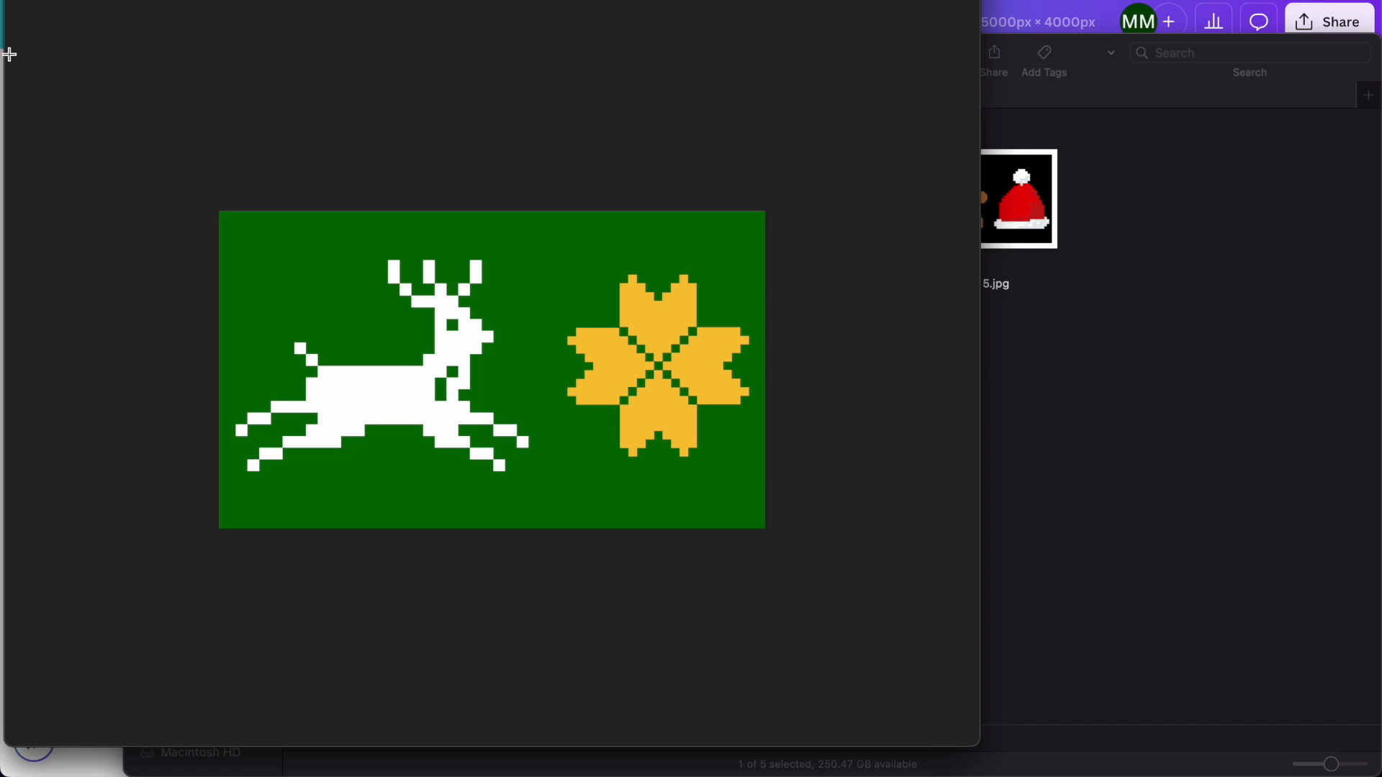
key(super+w)
- Open 5.jpg, try to crop the black strips above and below the gingerbread man and Santa hat, undo the crop, and close the image
double_click(1042, 182)
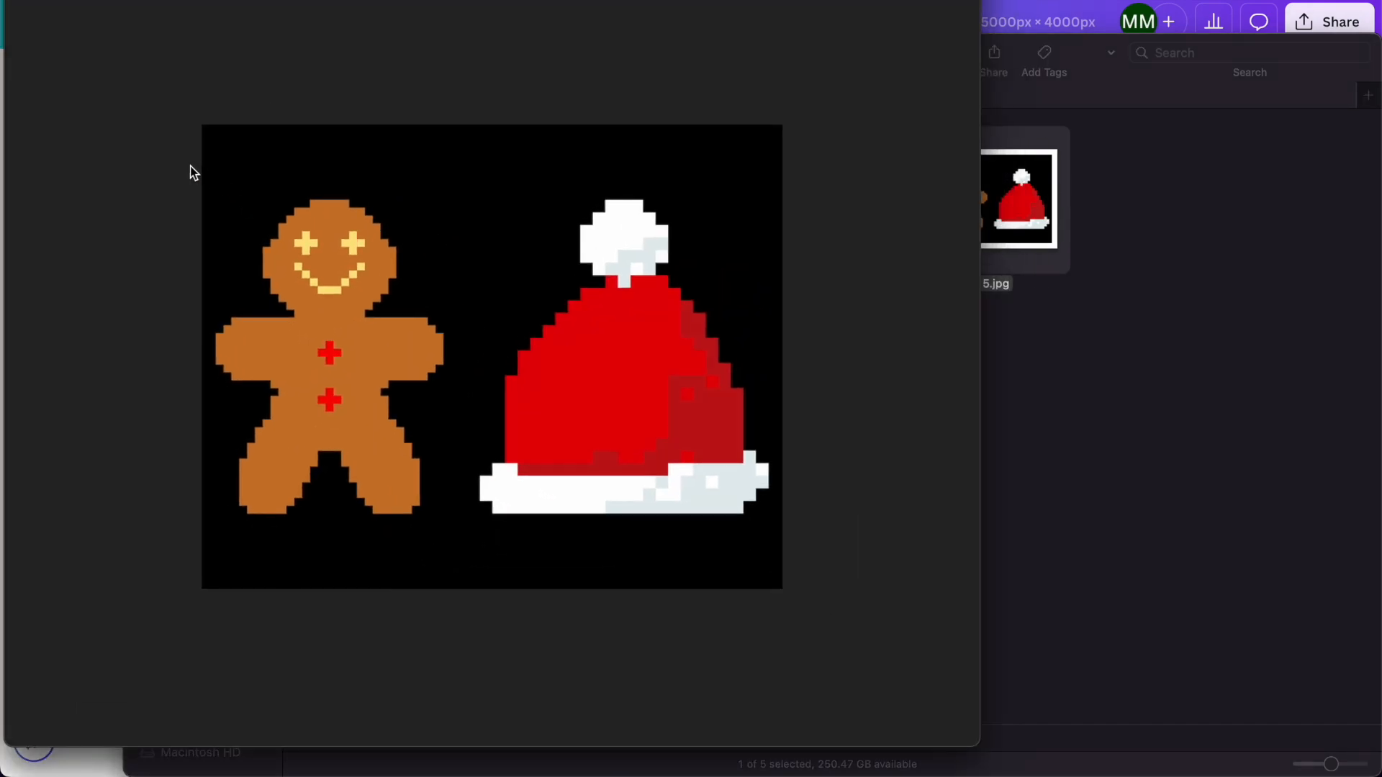
drag(174, 163, 899, 540)
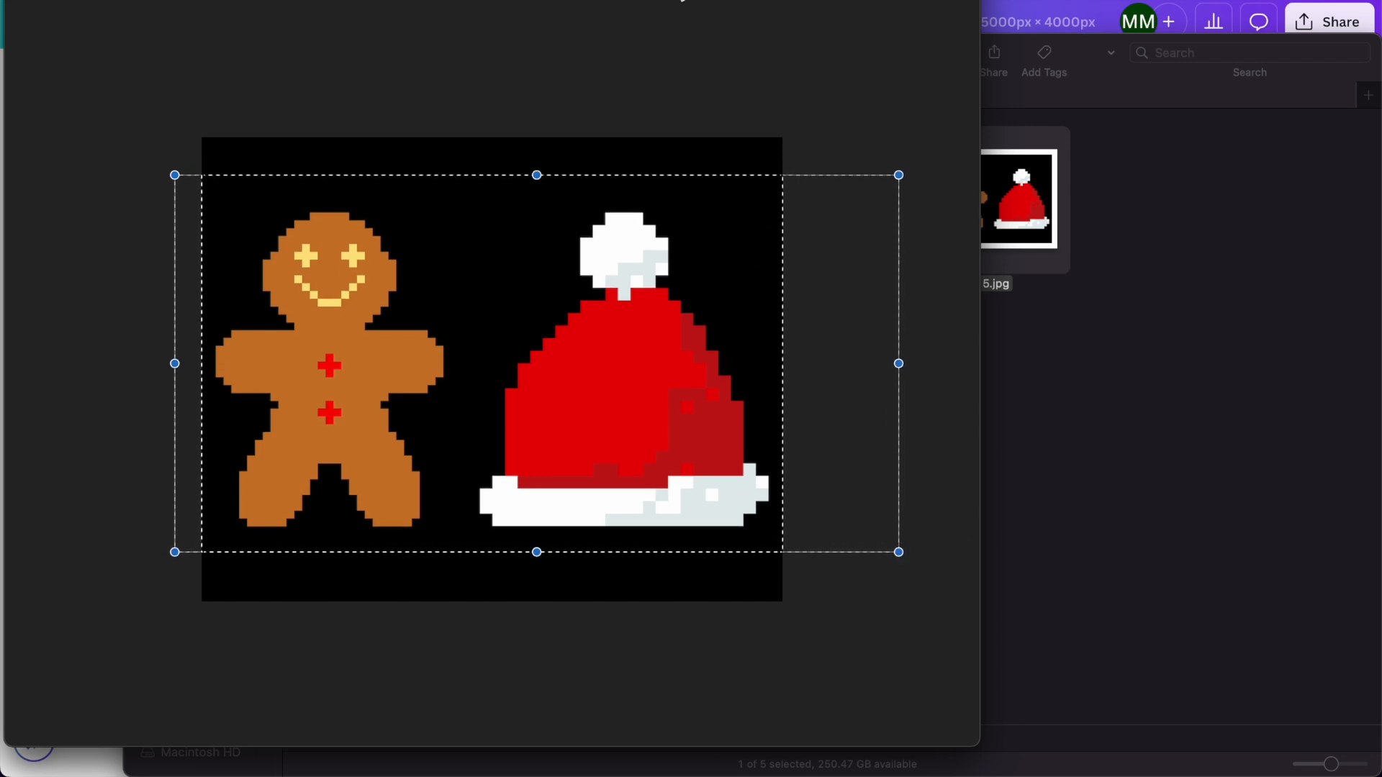
key(super+k)
key(super+z)
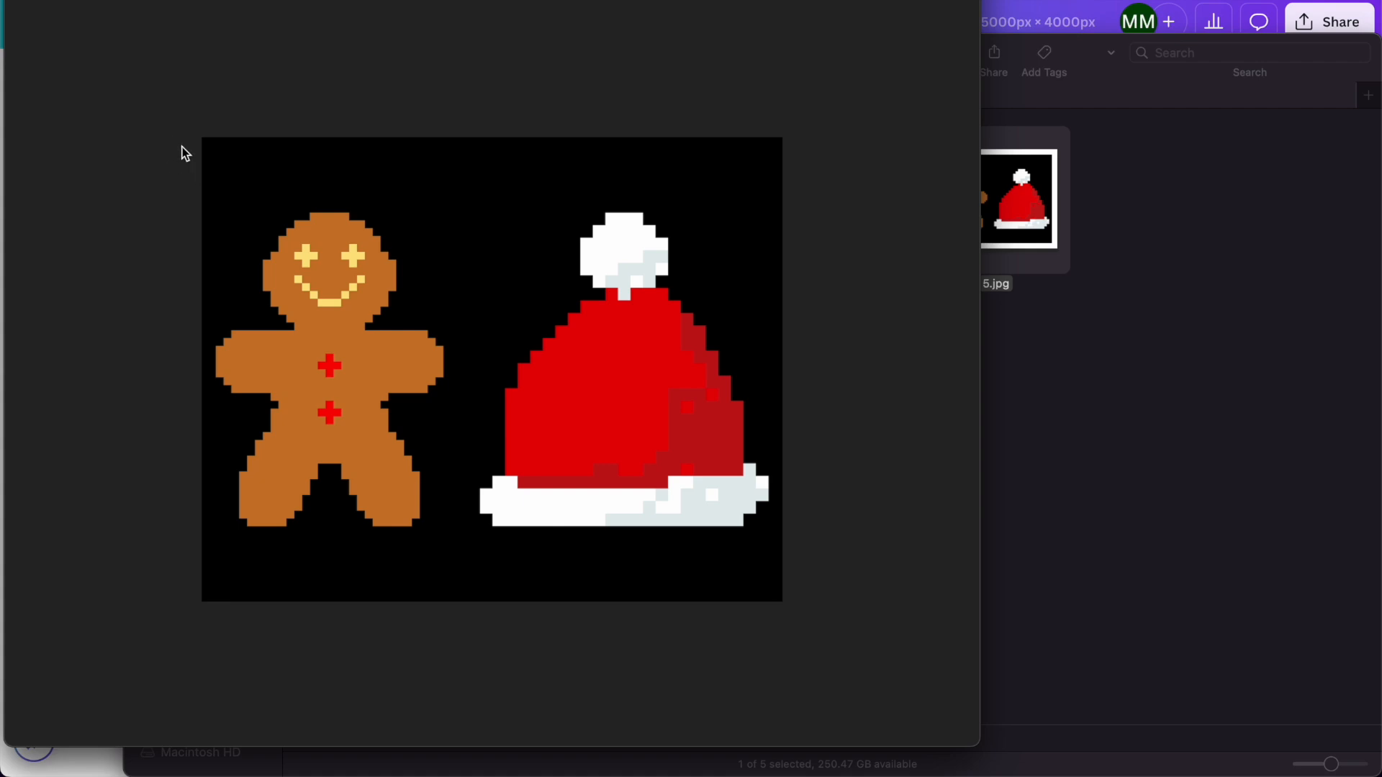
key(super+w)
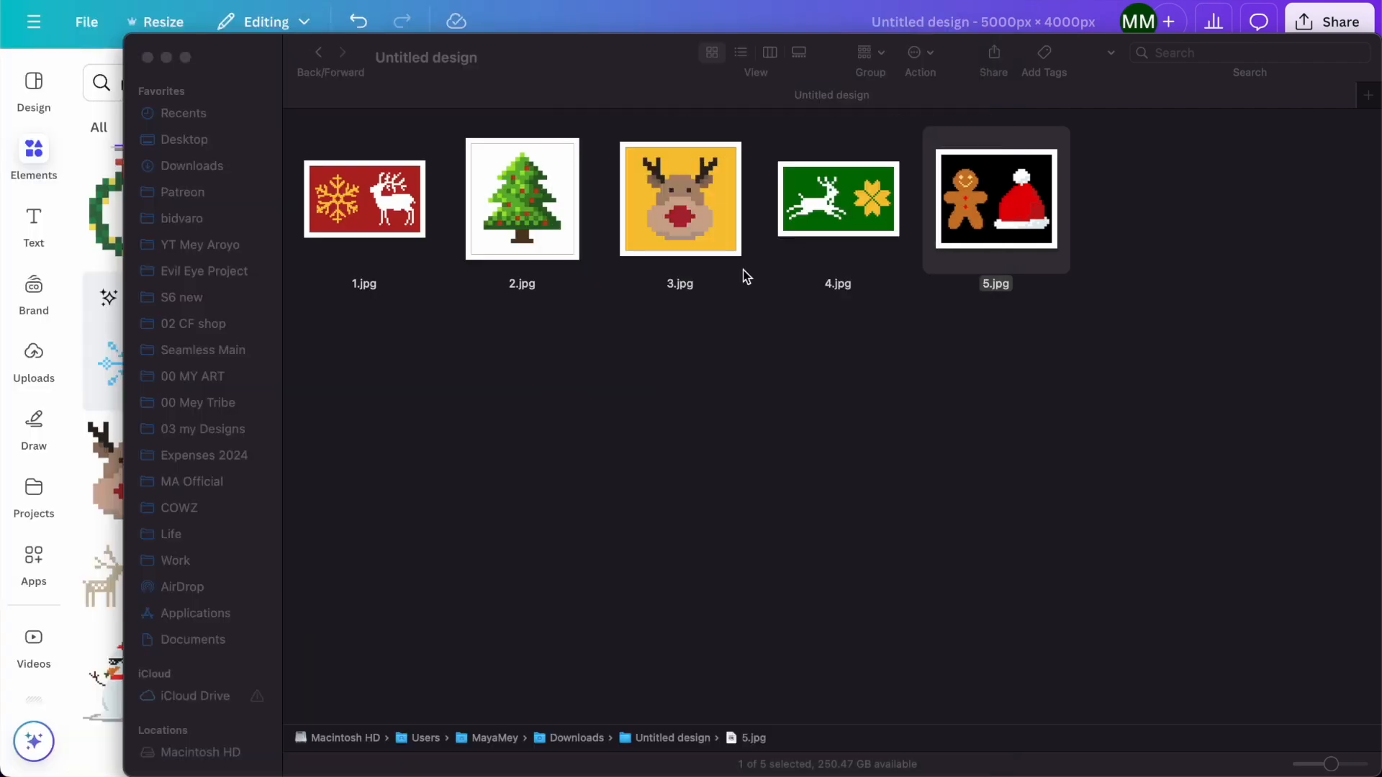
- Switch to the Printful women's joggers designer and upload 1.jpg through 5.jpg from the Untitled design folder to the file library
click(58, 336)
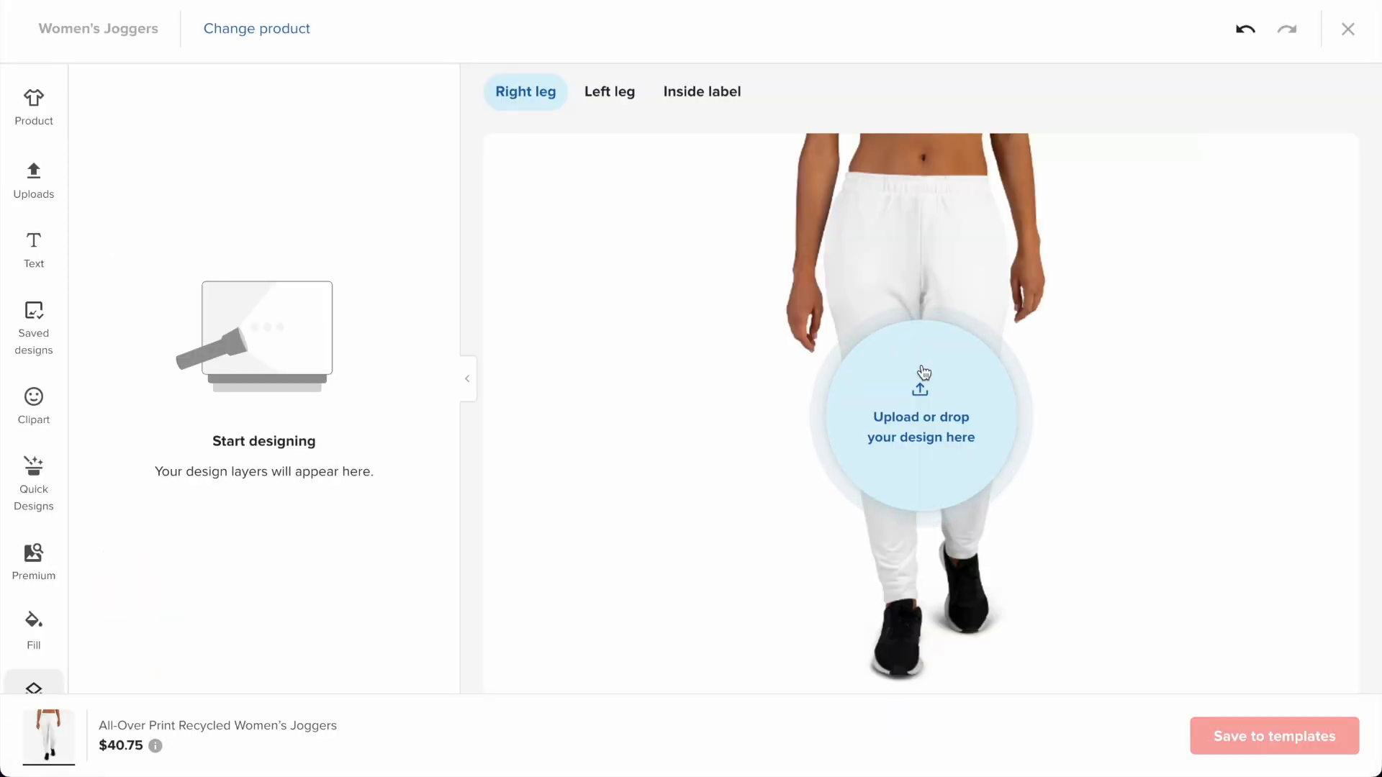
click(923, 369)
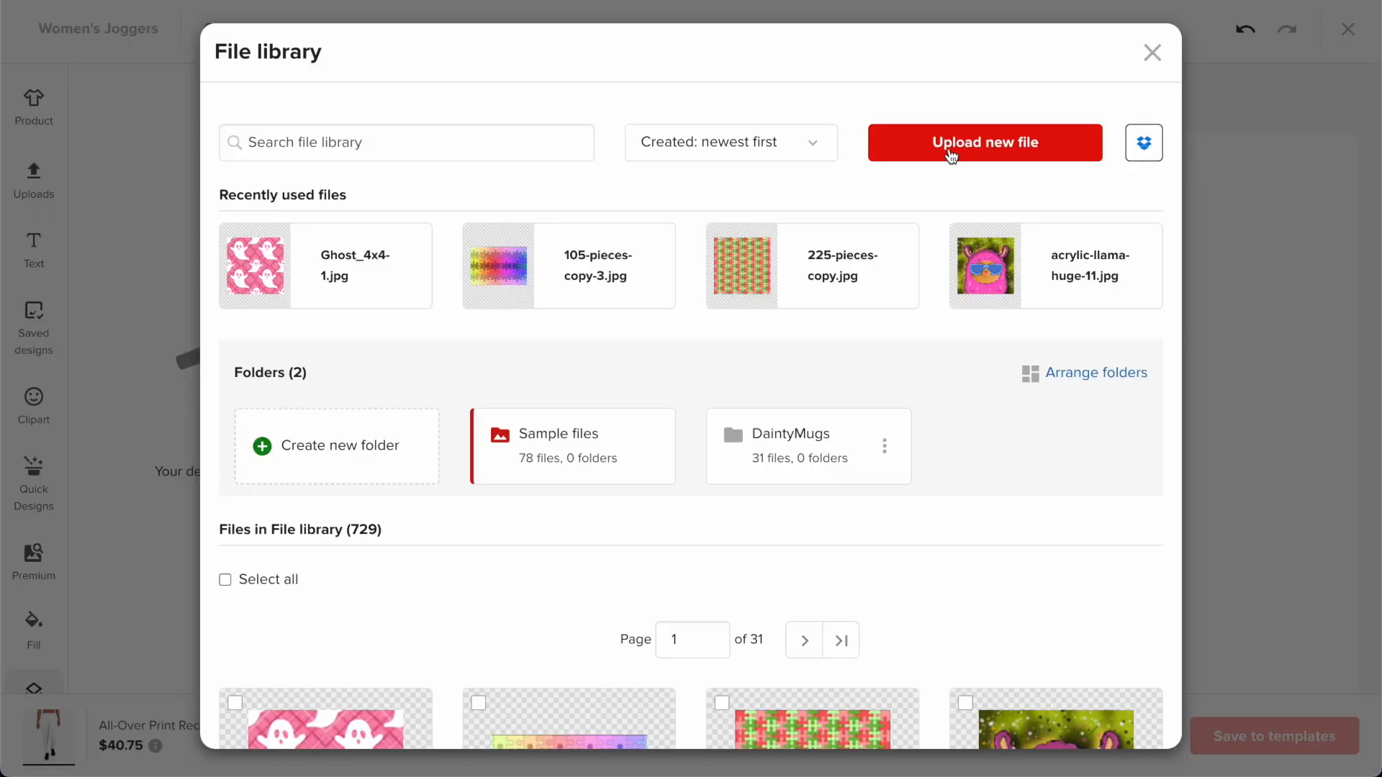
click(953, 152)
double_click(317, 119)
drag(854, 196, 295, 123)
key(Return)
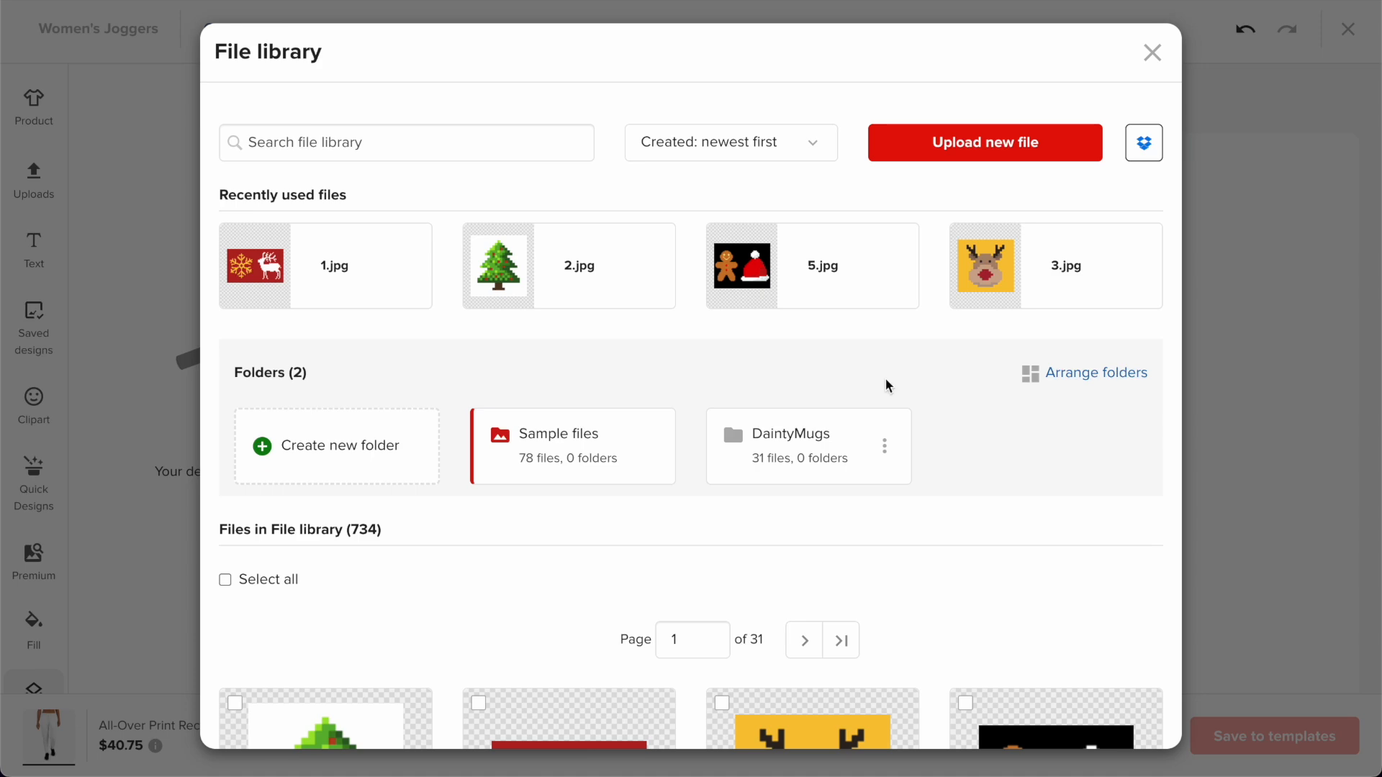
- Apply 5.jpg from the file library to the right leg and dismiss the resolution notice
scroll(968, 507, down, 8)
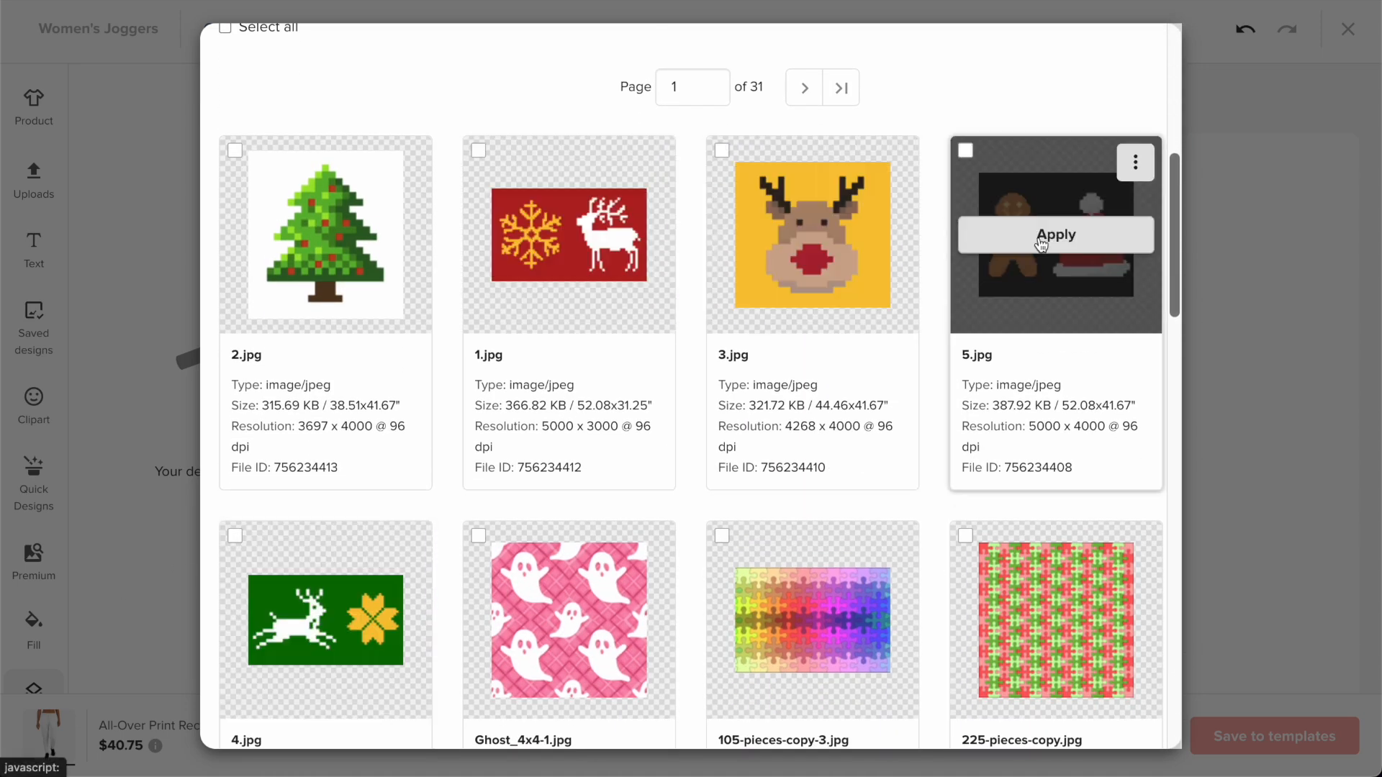
click(1042, 244)
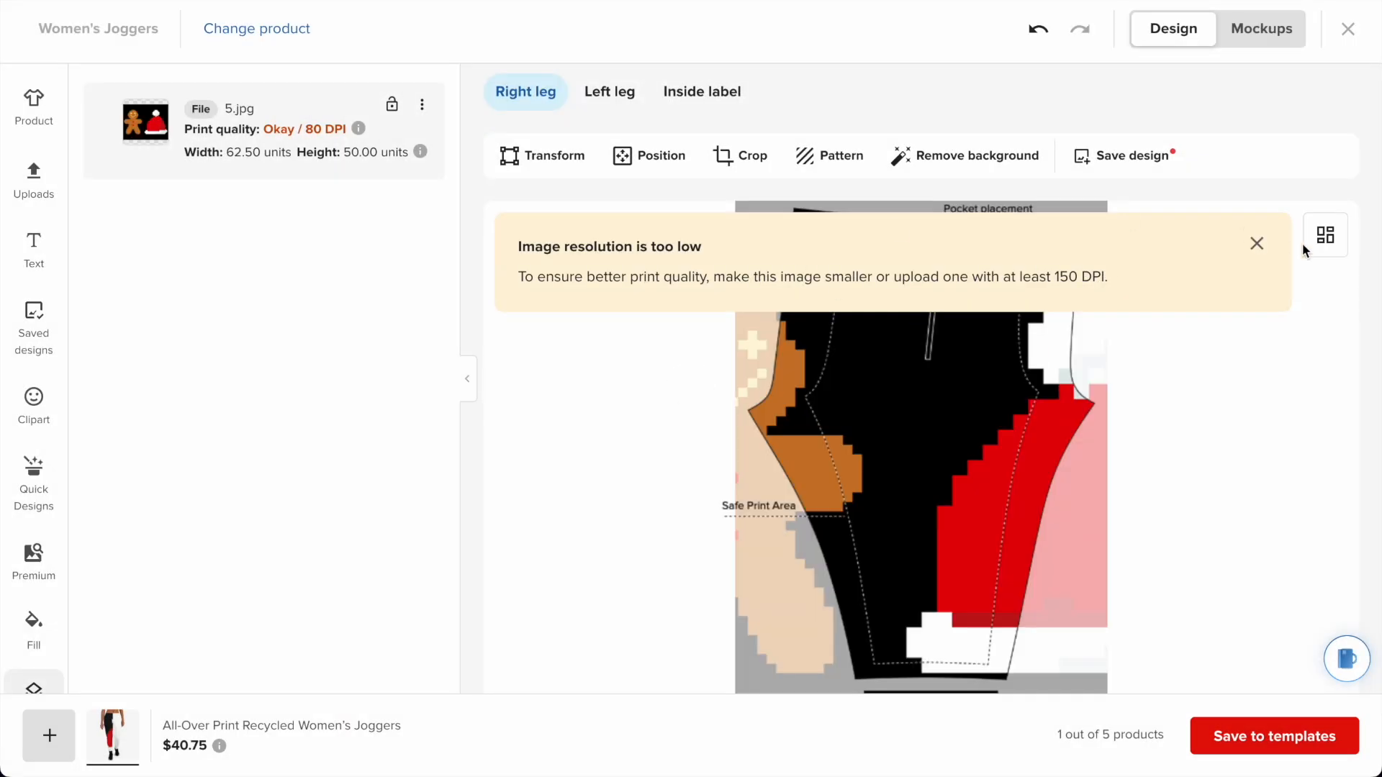
click(1257, 243)
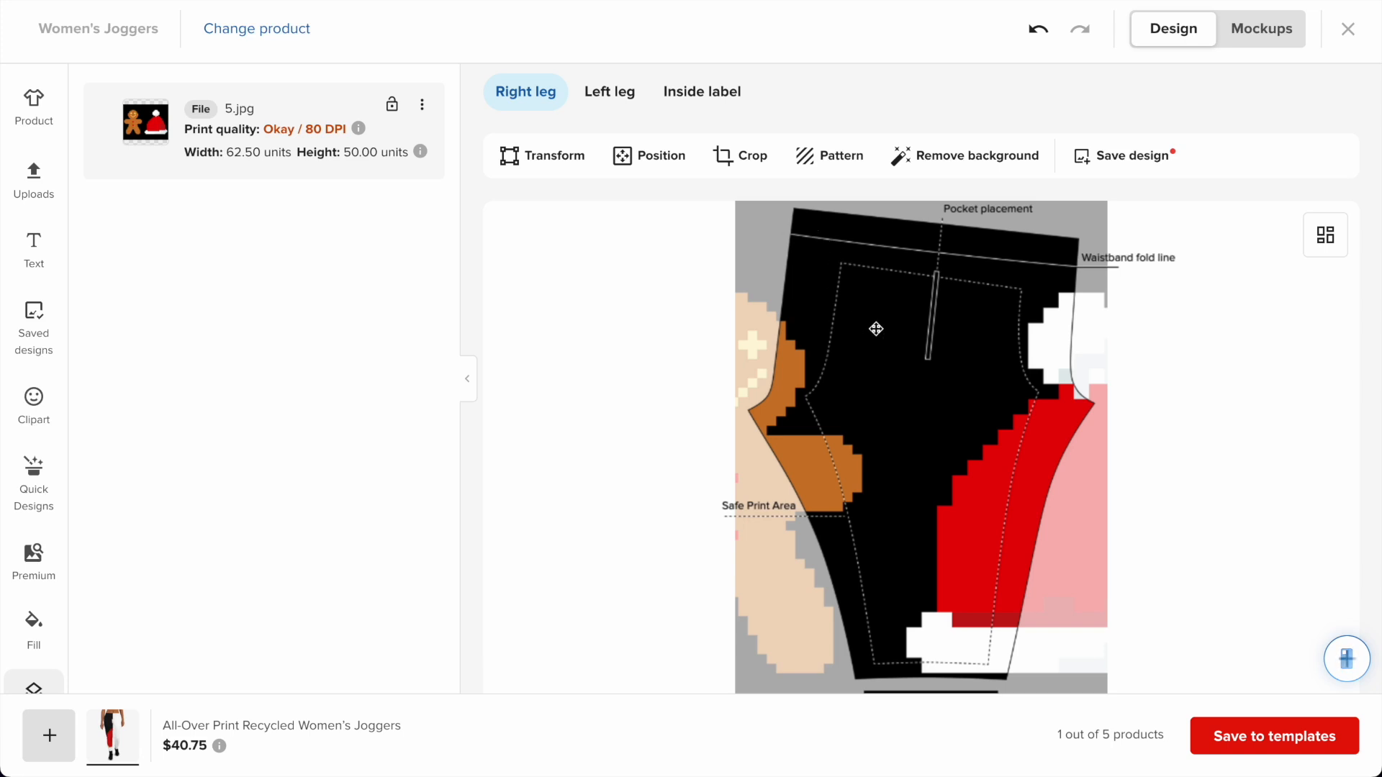
- Shrink 5.jpg to about 8.84 × 7.07 units and place it at the inner edge of the lower right-leg template
scroll(876, 328, down, 3)
drag(804, 581, 746, 580)
drag(990, 682, 713, 680)
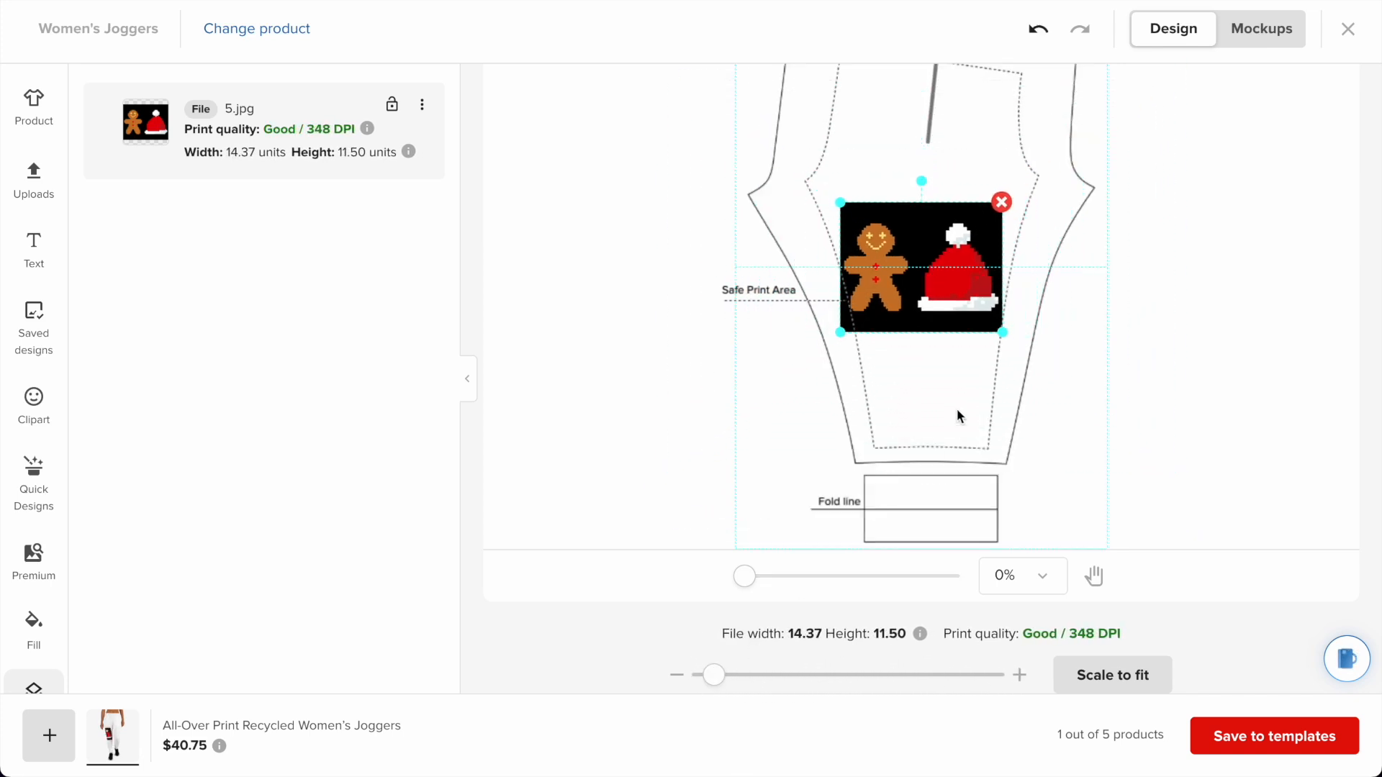
scroll(957, 416, up, 2)
drag(840, 310, 864, 459)
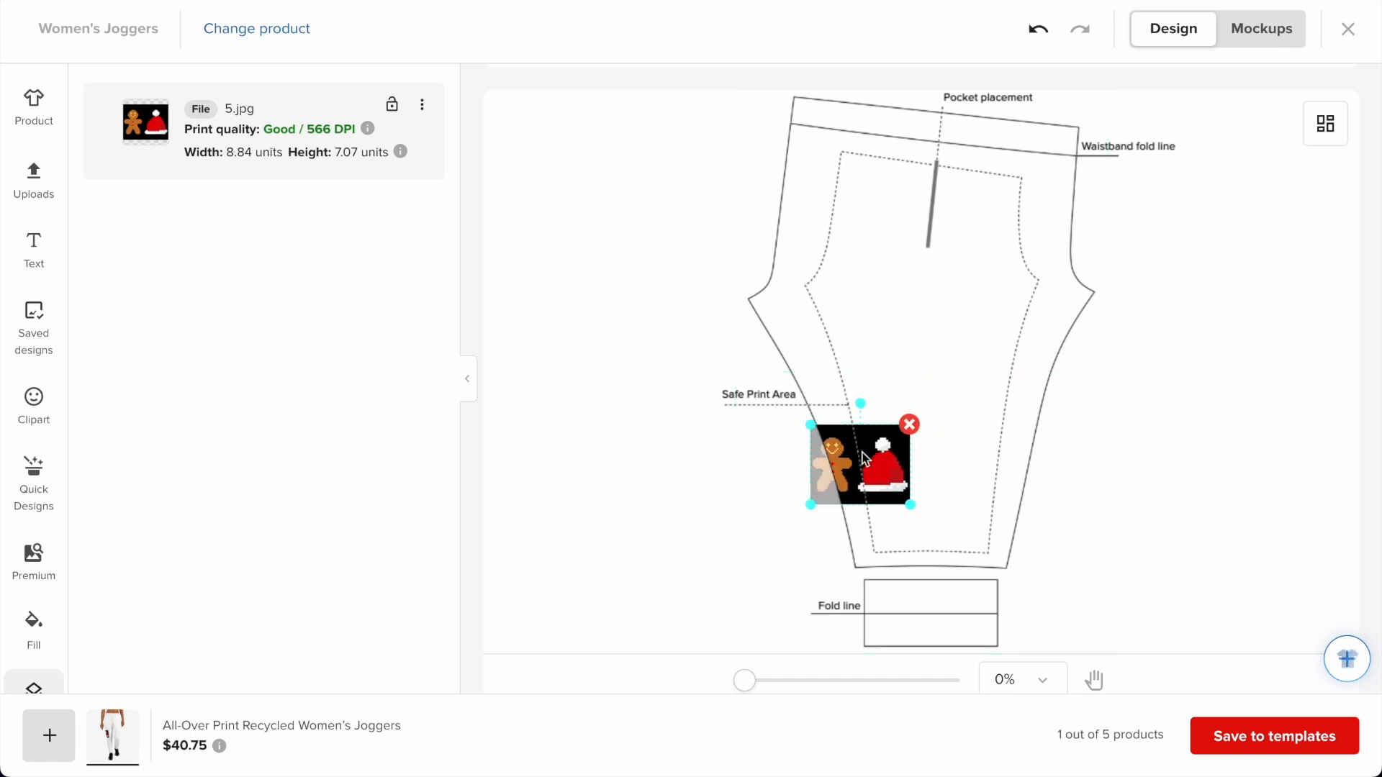
- Repeat 5.jpg across the right leg as a Block pattern with spacing -0.02
scroll(795, 131, up, 2)
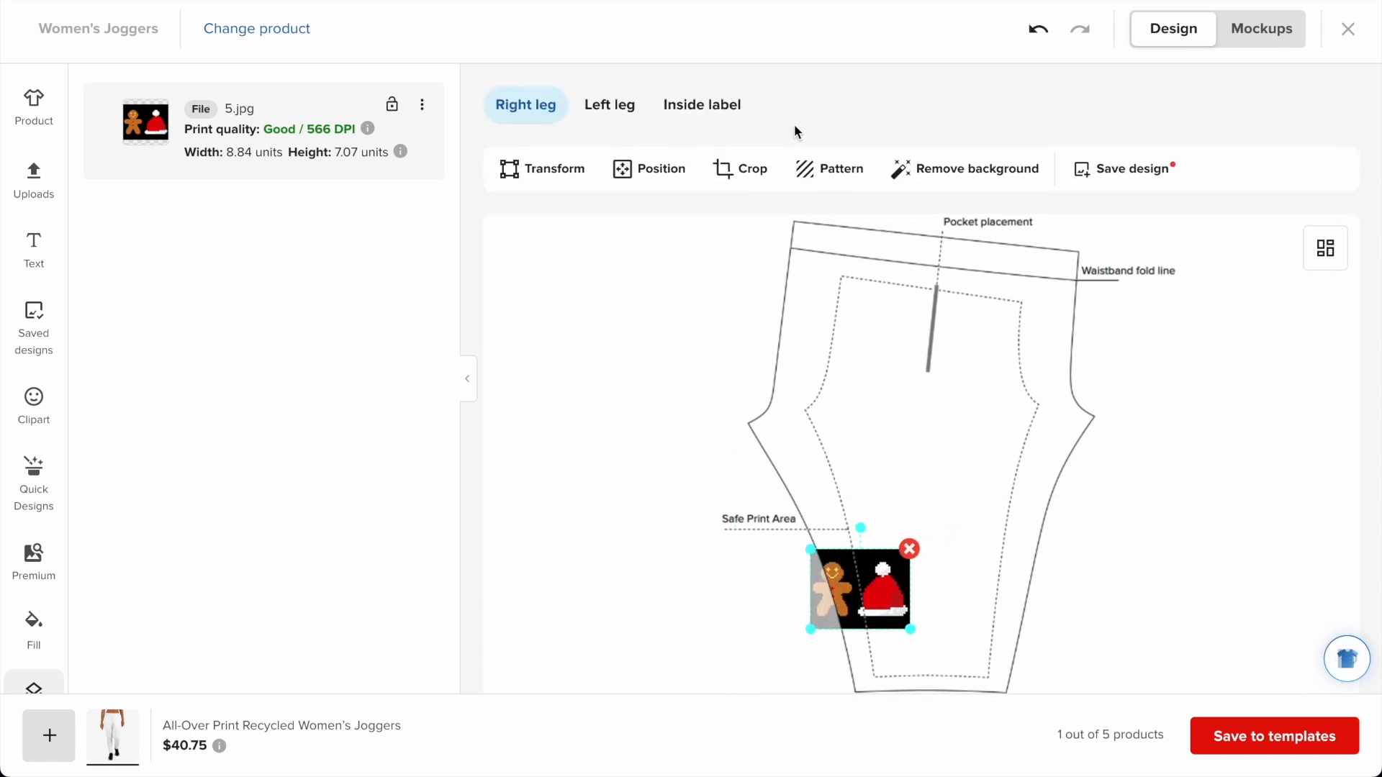
click(852, 181)
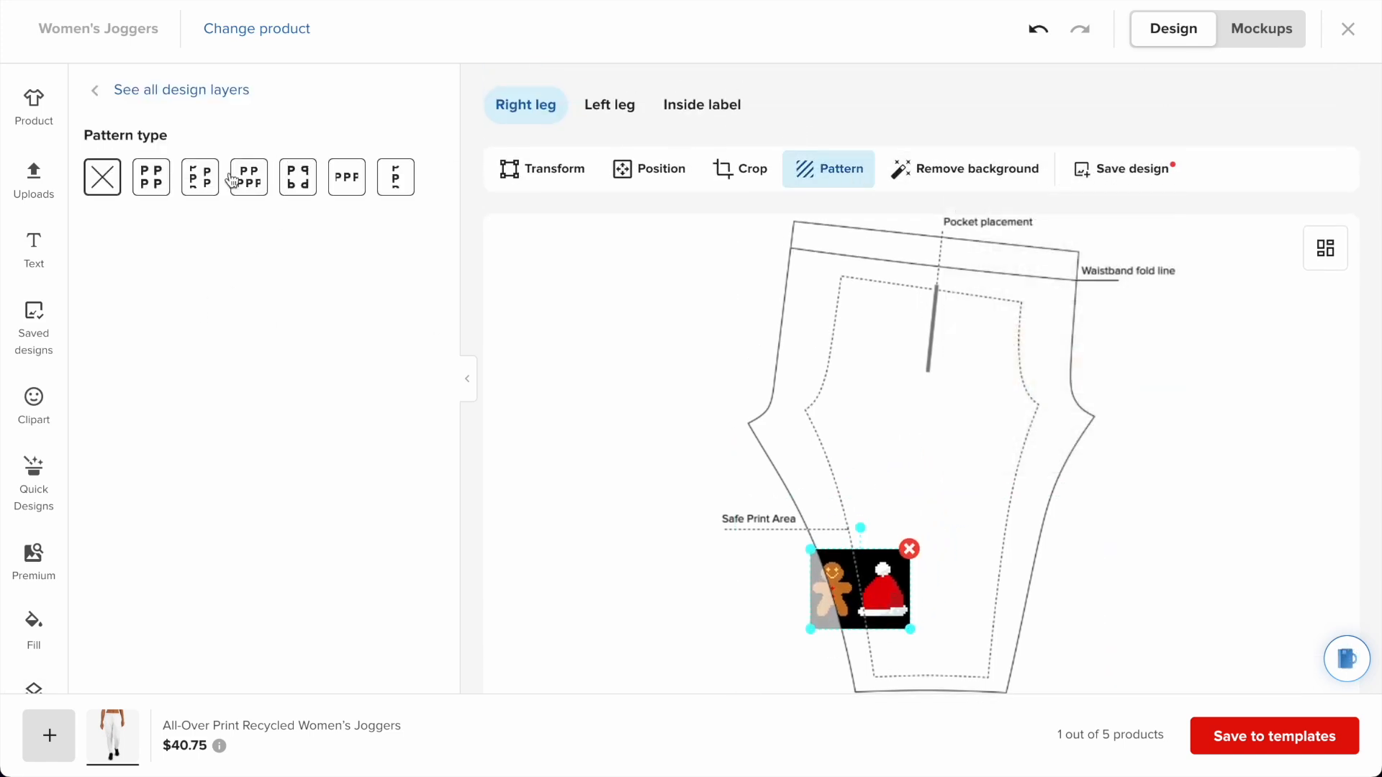
click(160, 186)
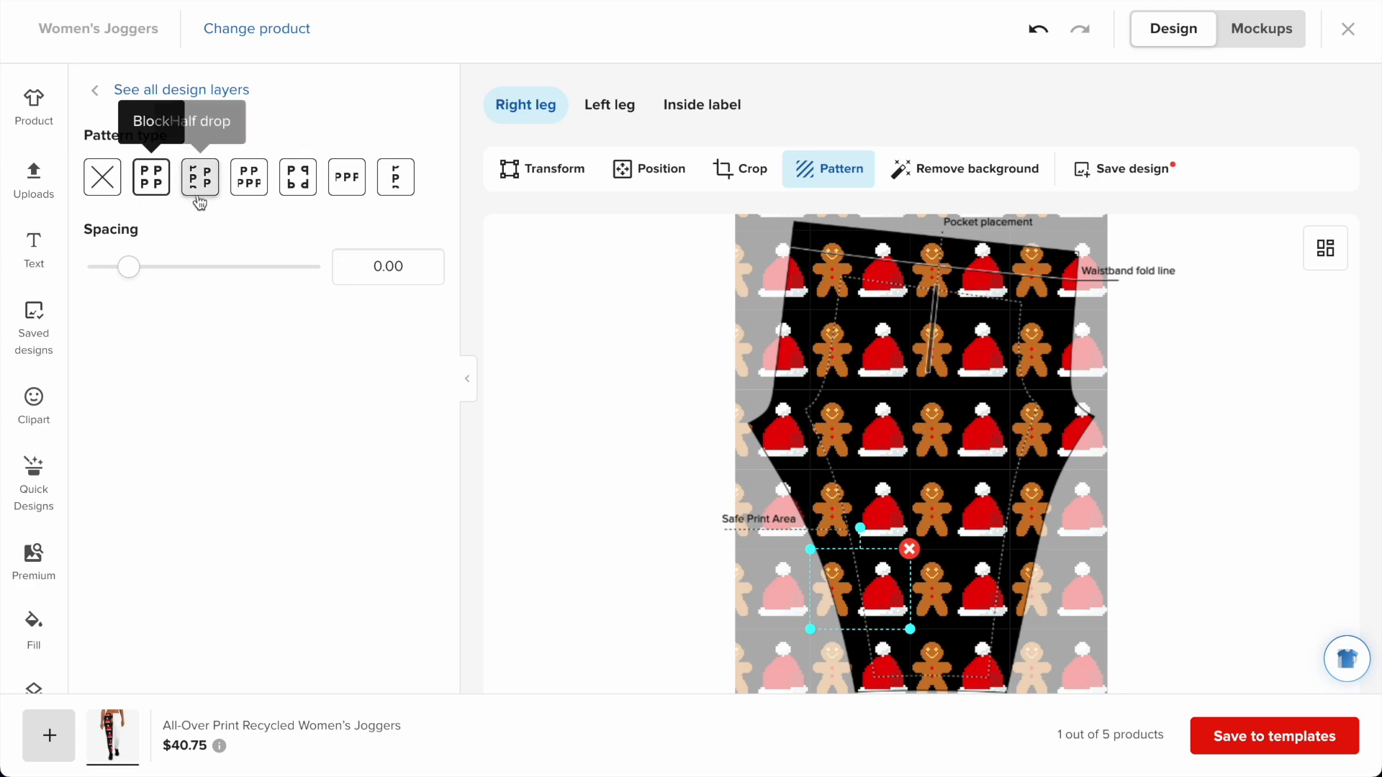
click(131, 268)
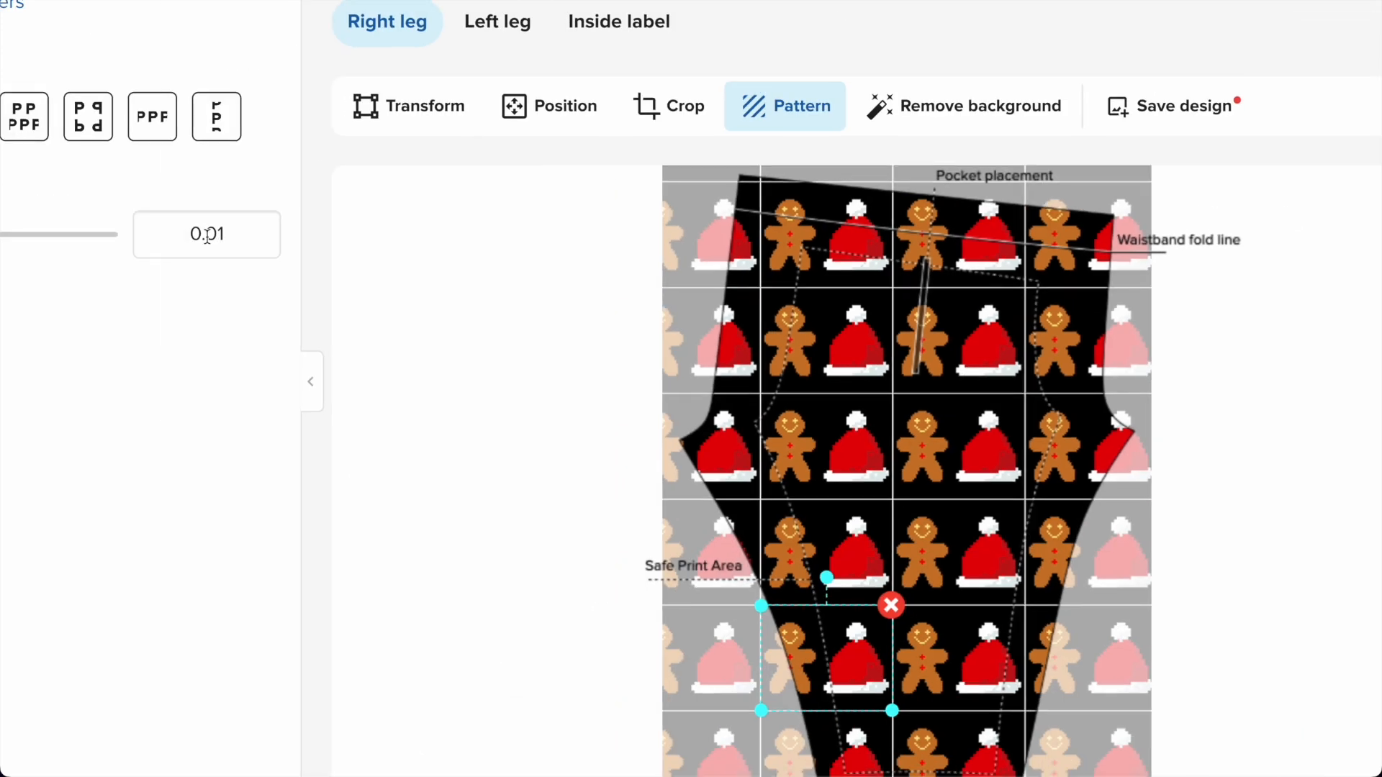
mouse_move(43, 237)
mouse_down()
mouse_move(30, 239)
mouse_move(41, 240)
mouse_up()
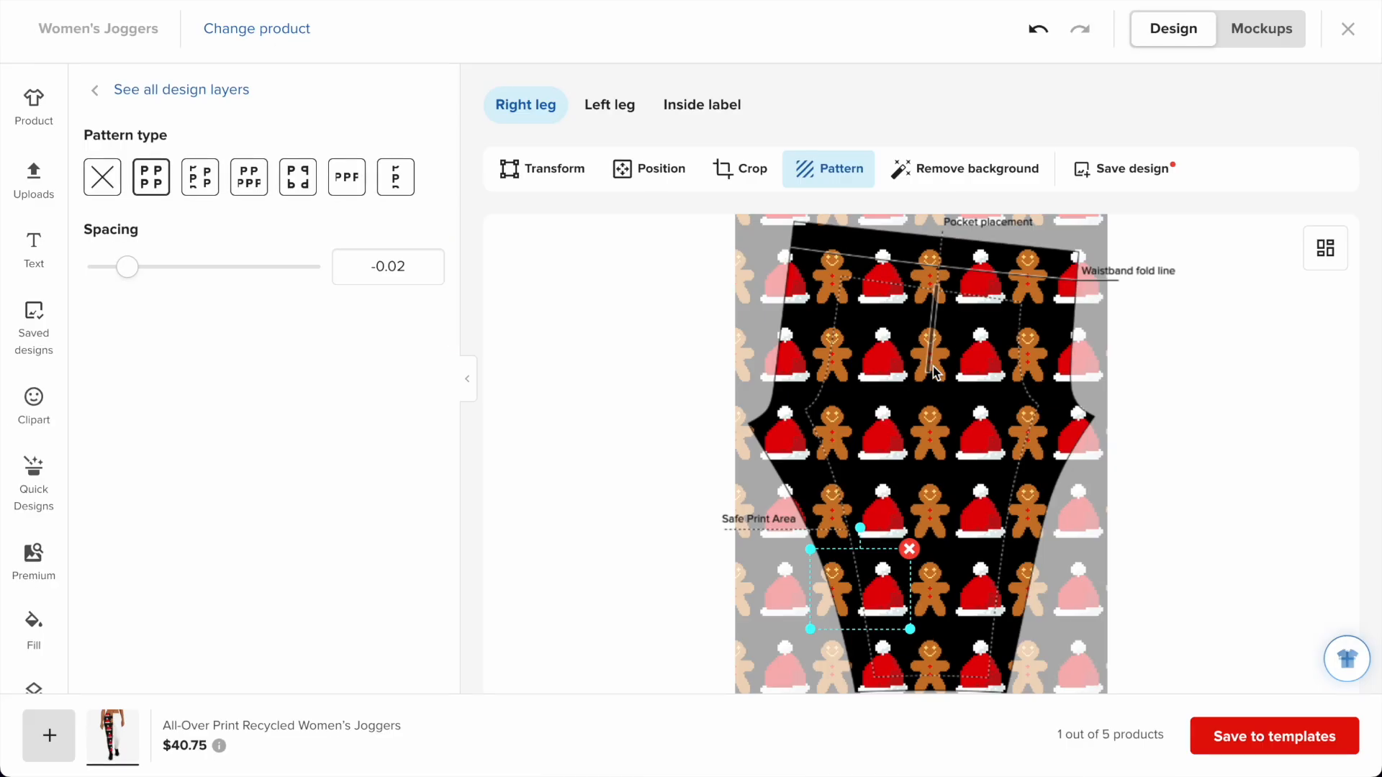
- Choose black as the stitch color, view the joggers mockup from the side, and return to the design view
click(1268, 29)
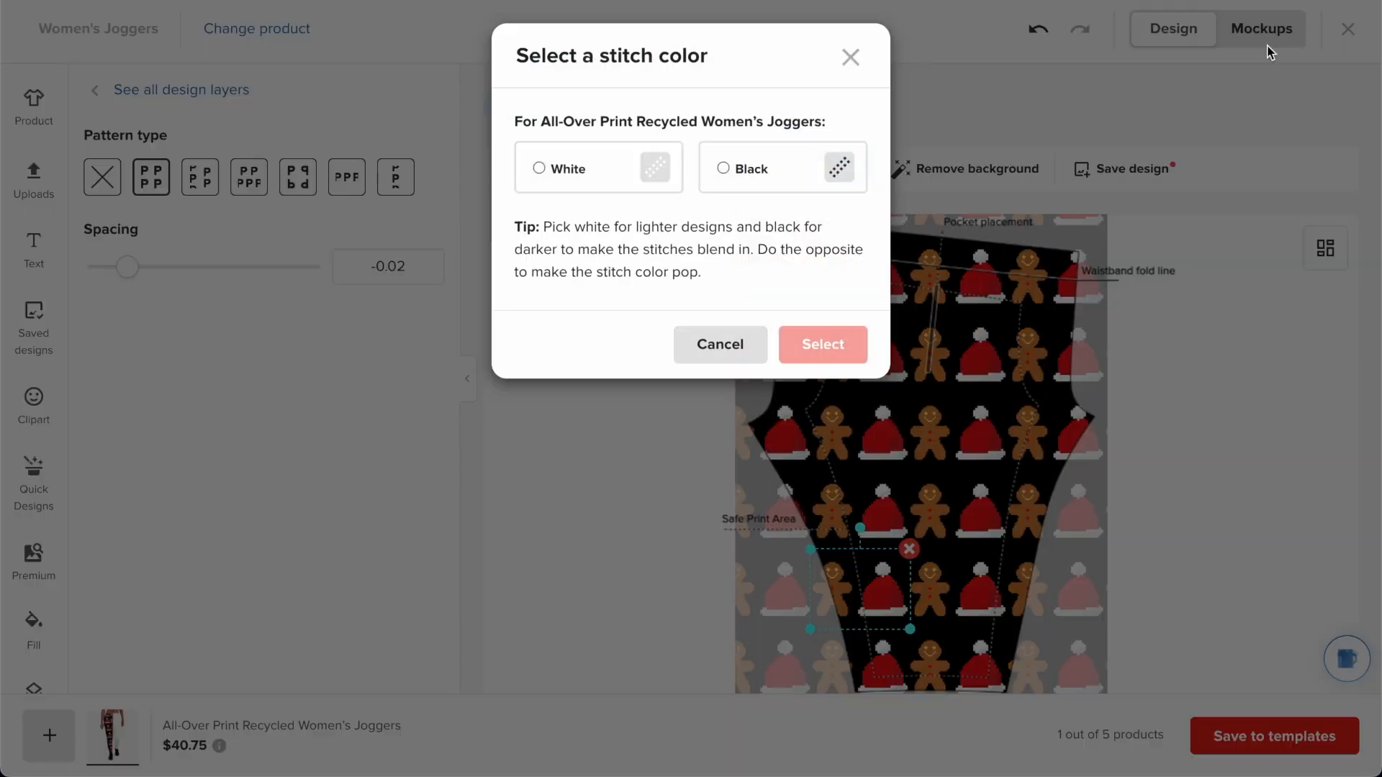
click(789, 185)
click(857, 342)
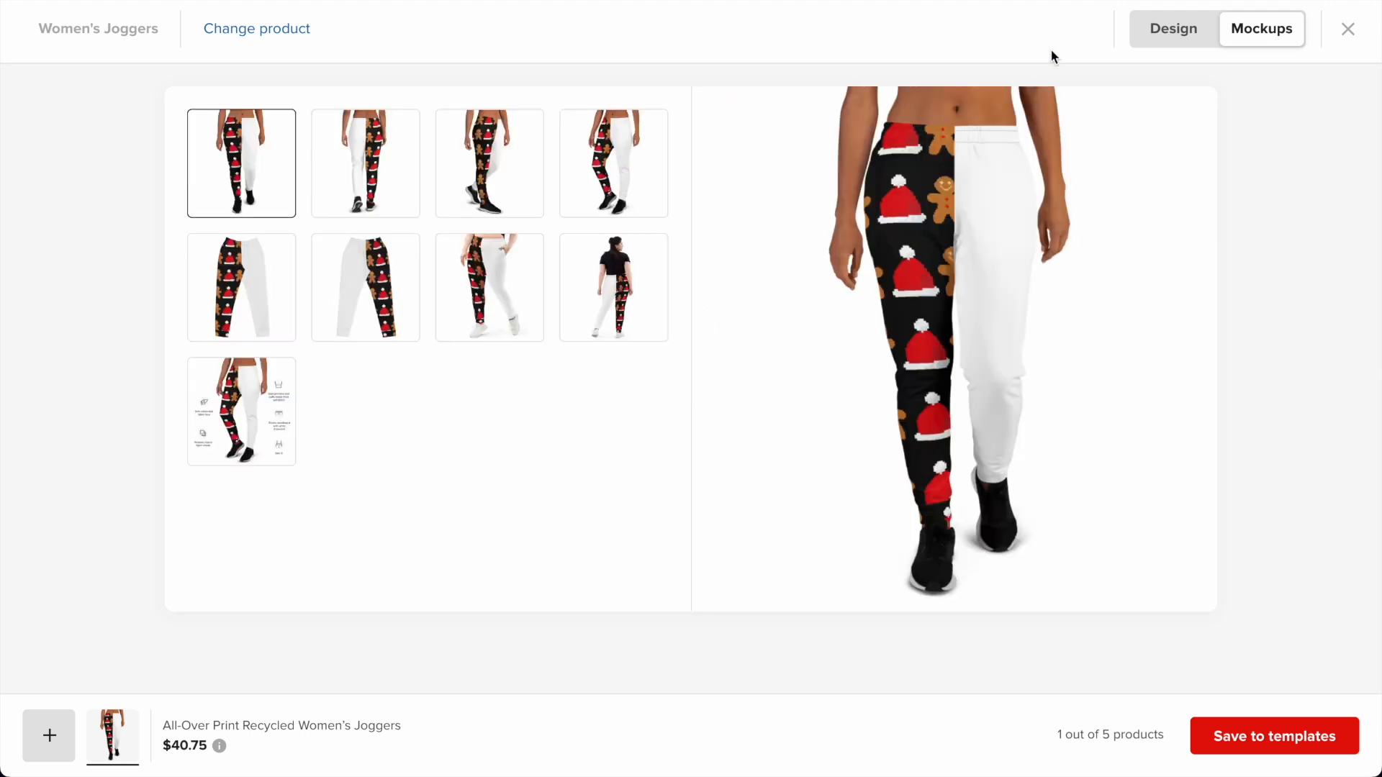
click(508, 169)
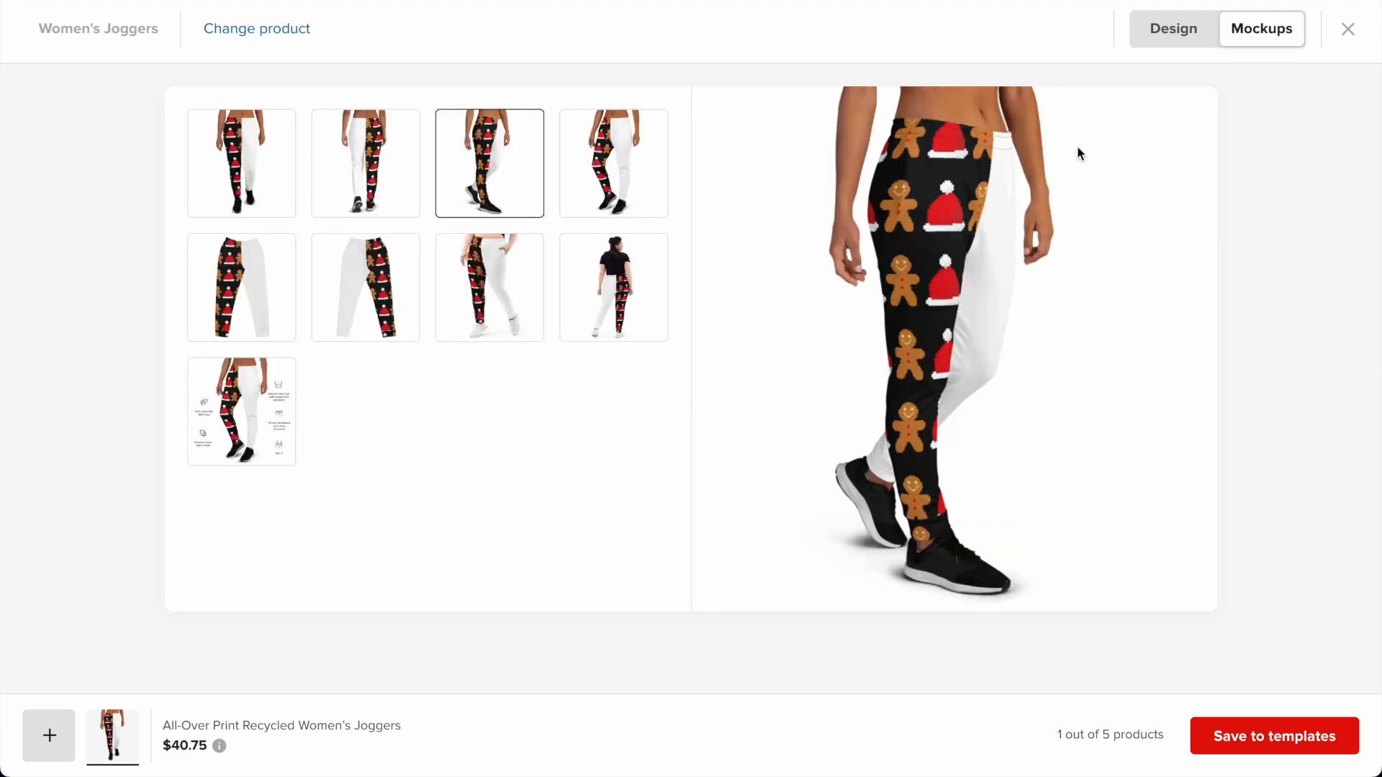
click(1174, 32)
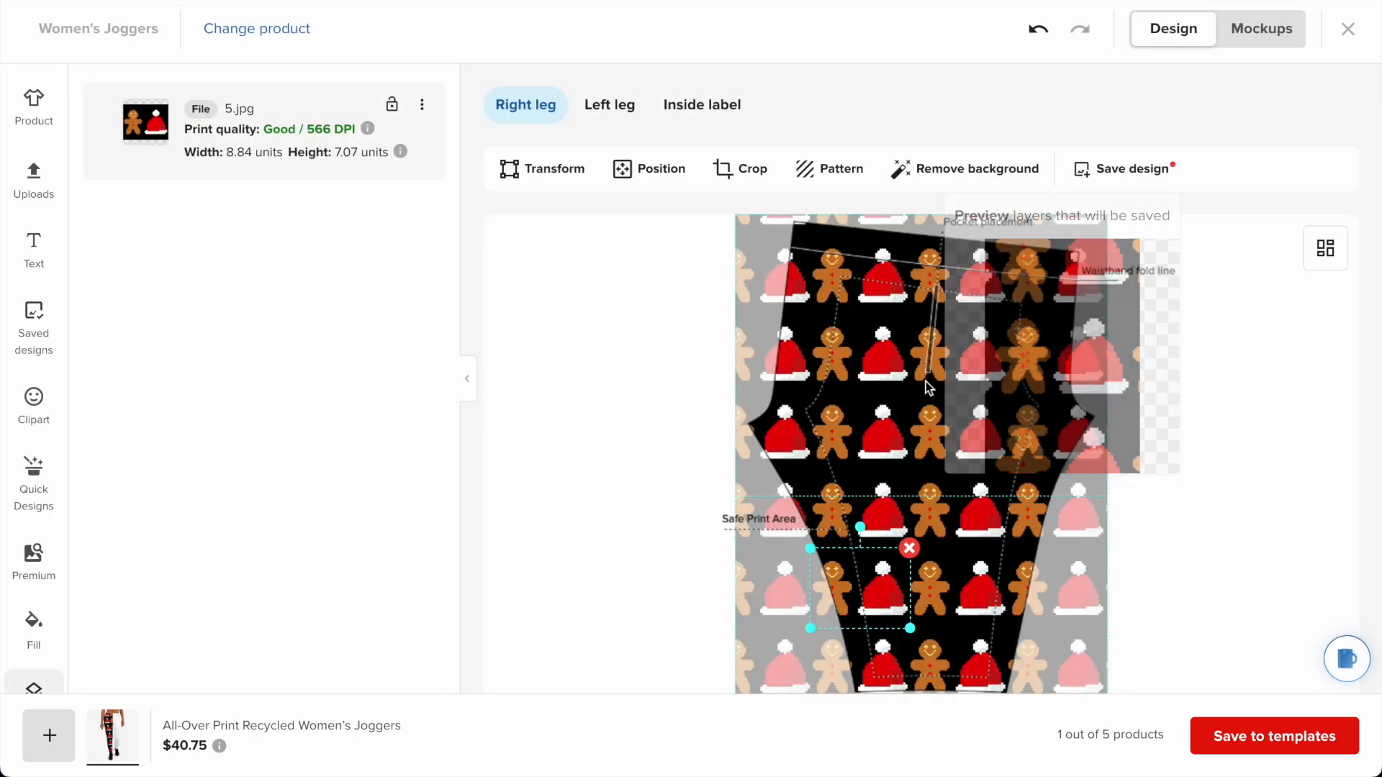
- Change the 5.jpg pattern type on the right leg to Horizontal line
click(825, 188)
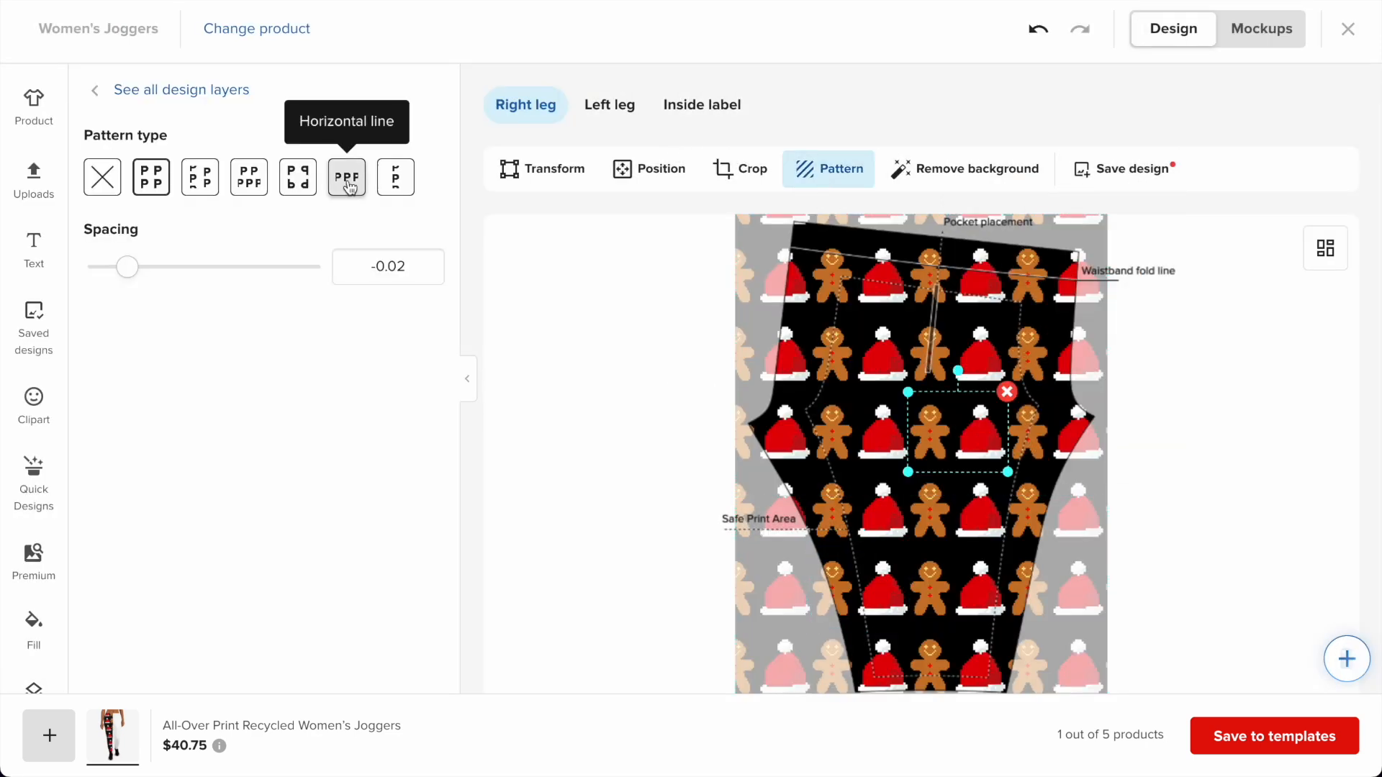
click(349, 182)
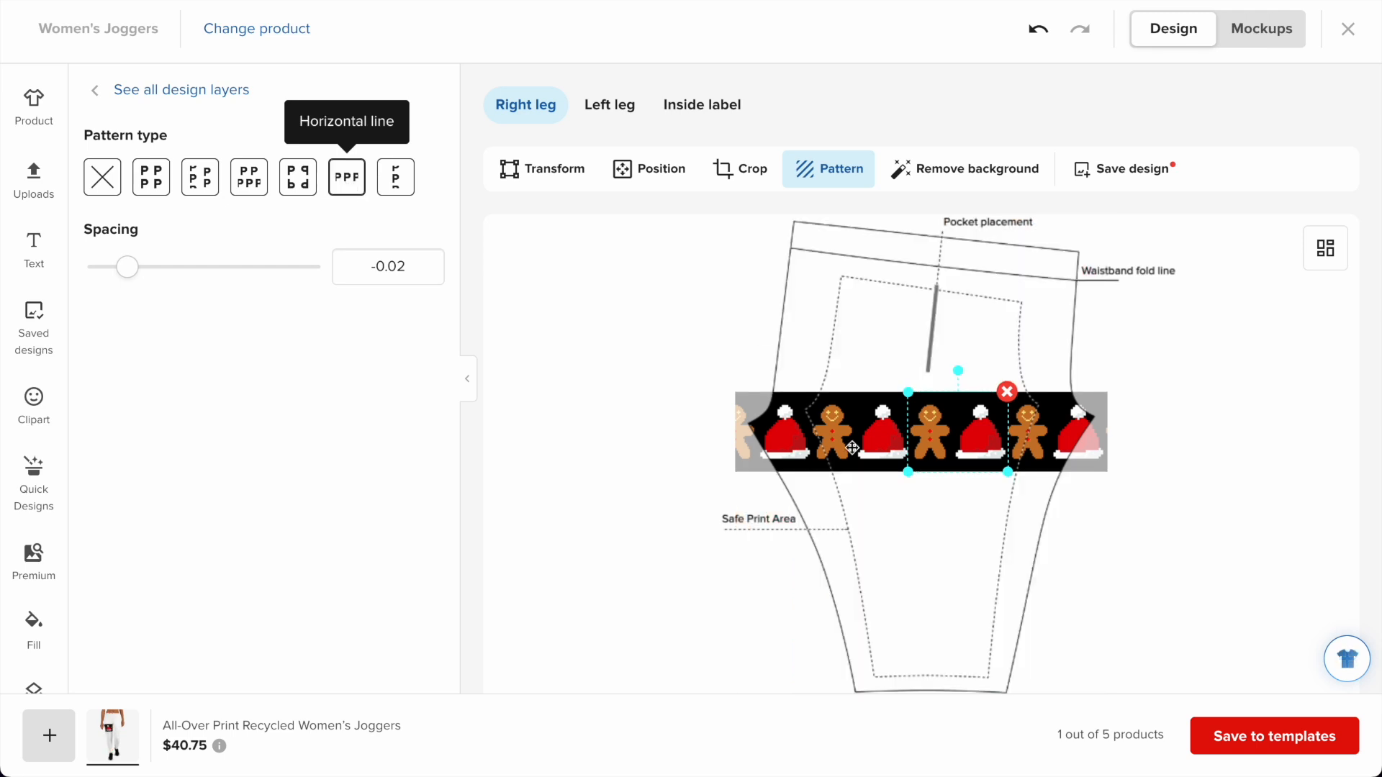
click(934, 549)
scroll(934, 550, down, 1)
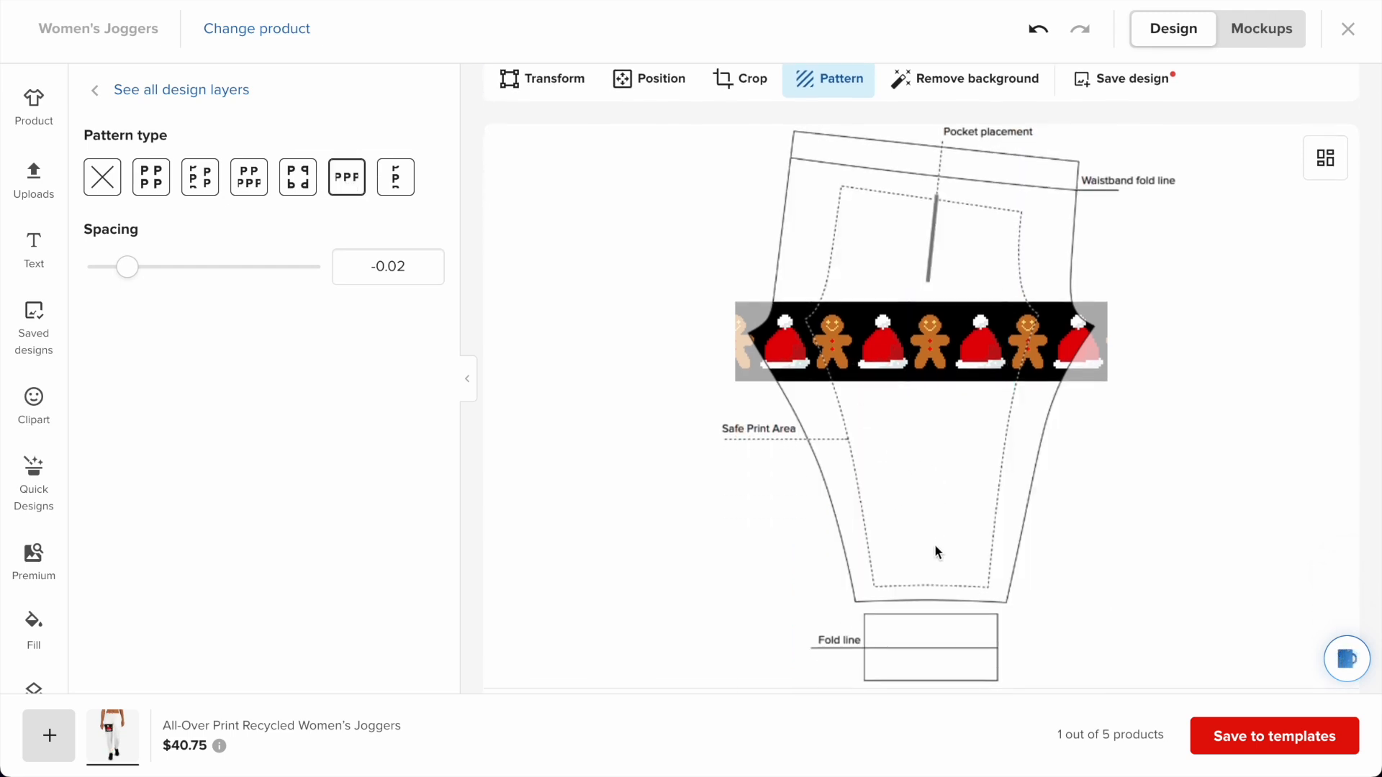
scroll(933, 529, up, 1)
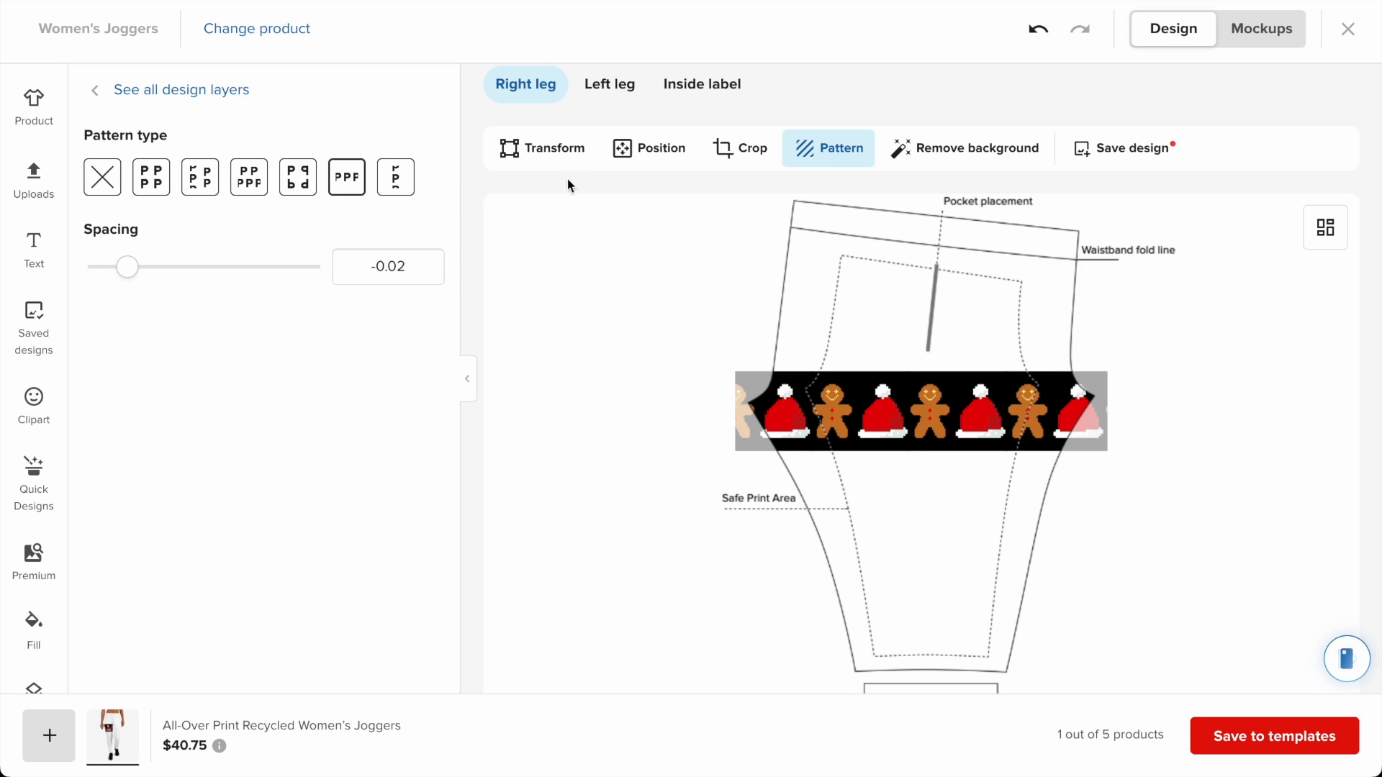
- Move the gingerbread and Santa hat strip down so its lower edge meets the Safe Print Area label's line
click(217, 91)
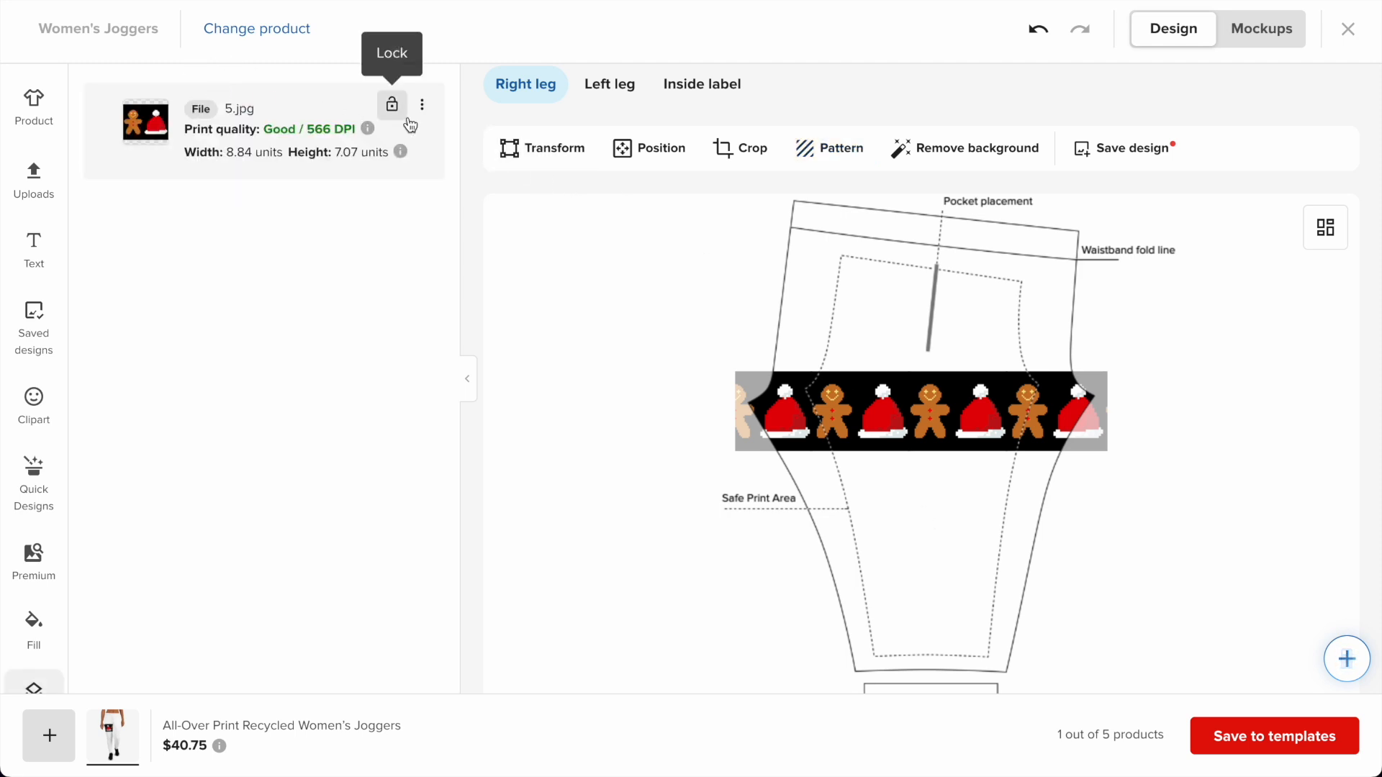
click(874, 408)
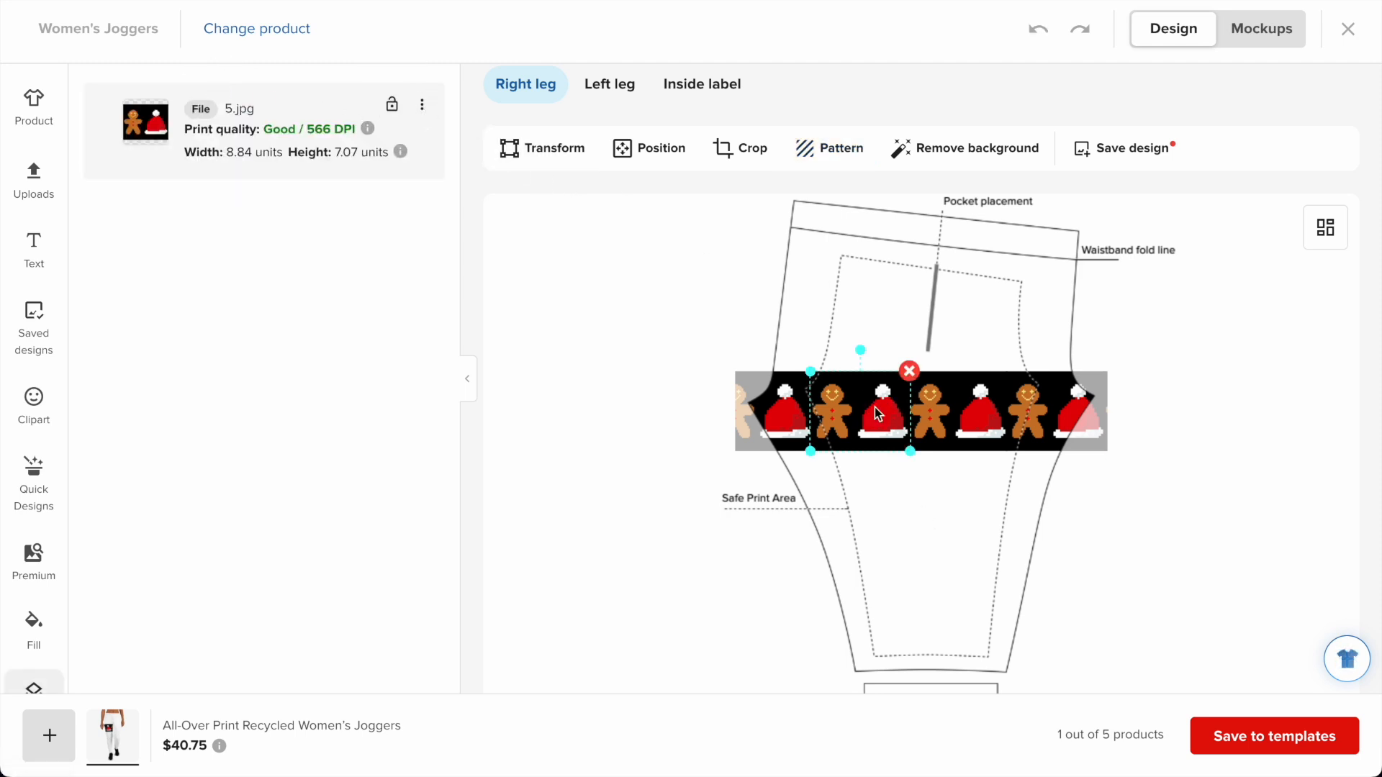
drag(875, 417, 863, 457)
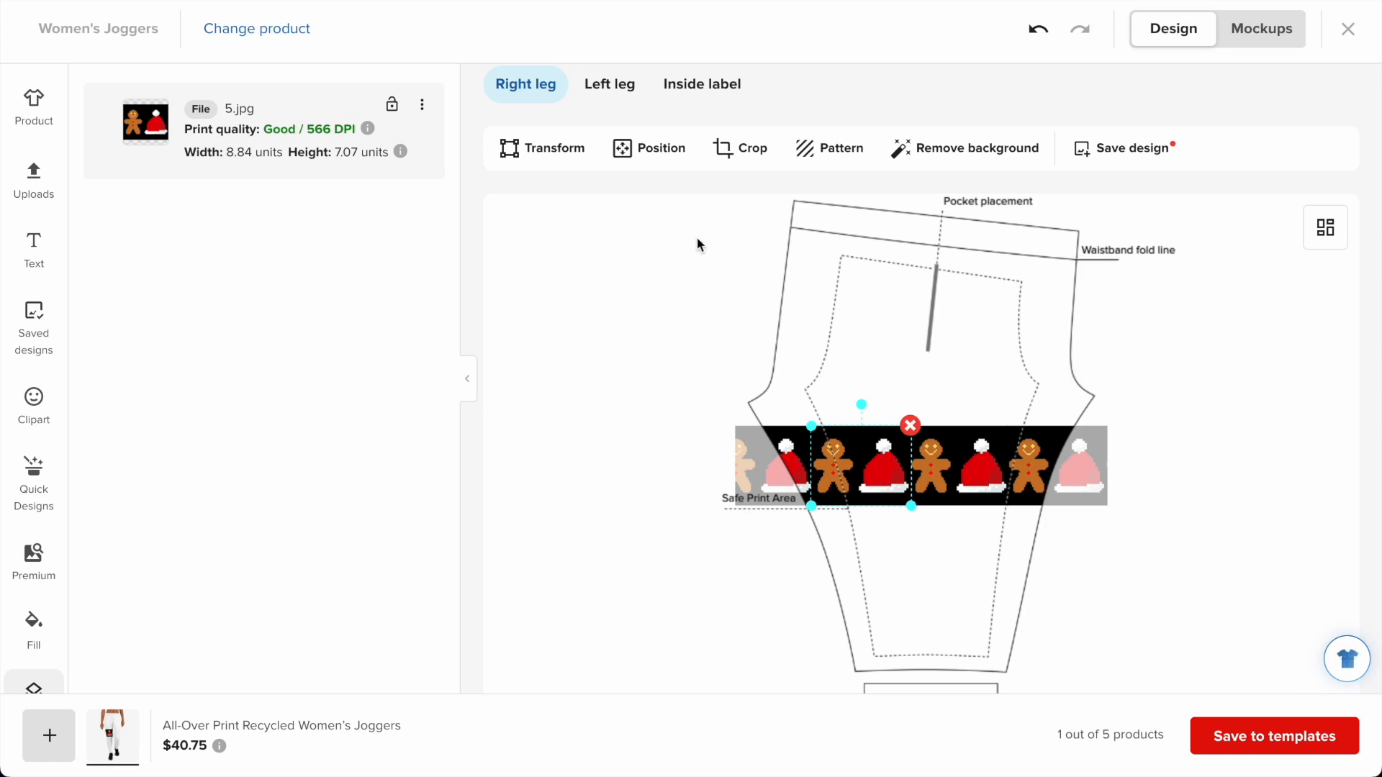
- Add 4.jpg from the file library to the right leg, scale it down to meet the print requirements, and dismiss the resolution notice
click(50, 182)
mouse_move(379, 267)
scroll(379, 268, down, 5)
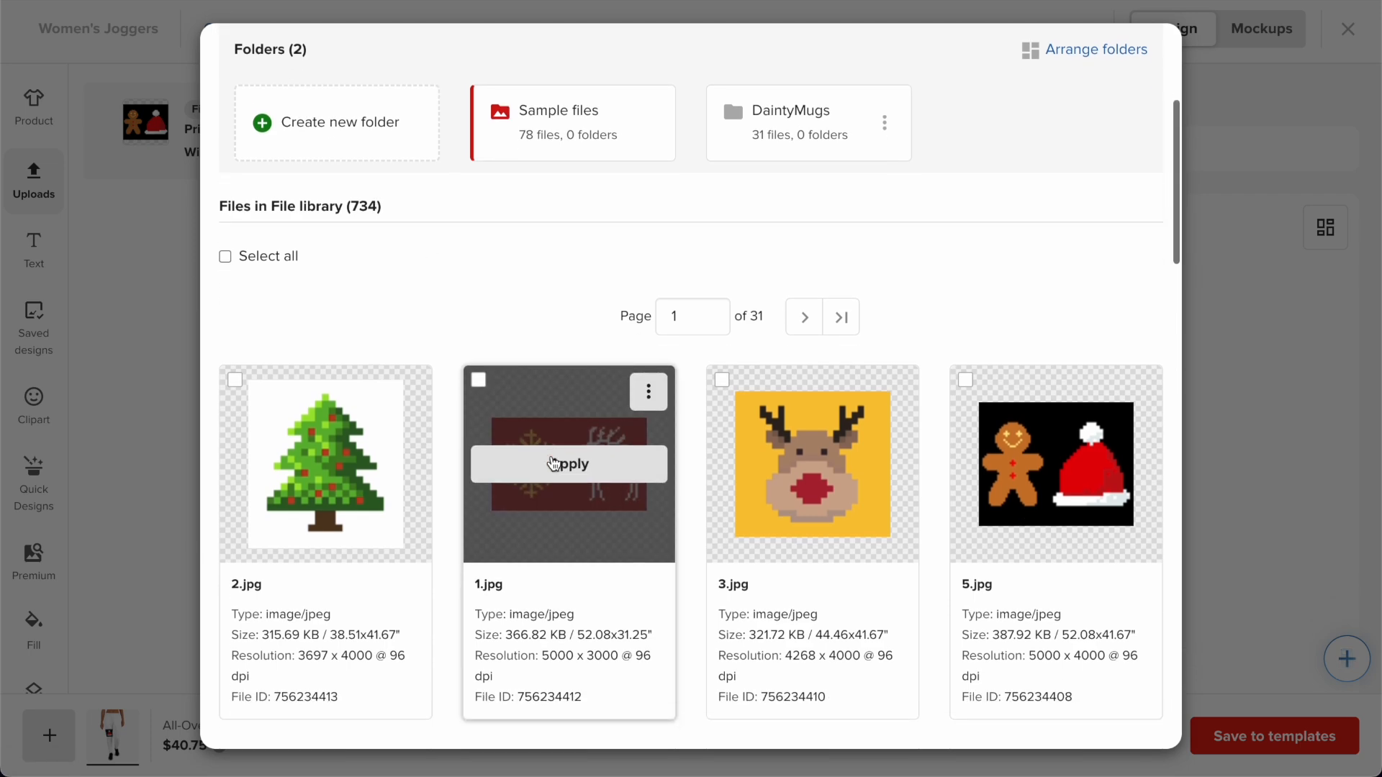
mouse_move(818, 467)
scroll(818, 468, down, 4)
click(308, 552)
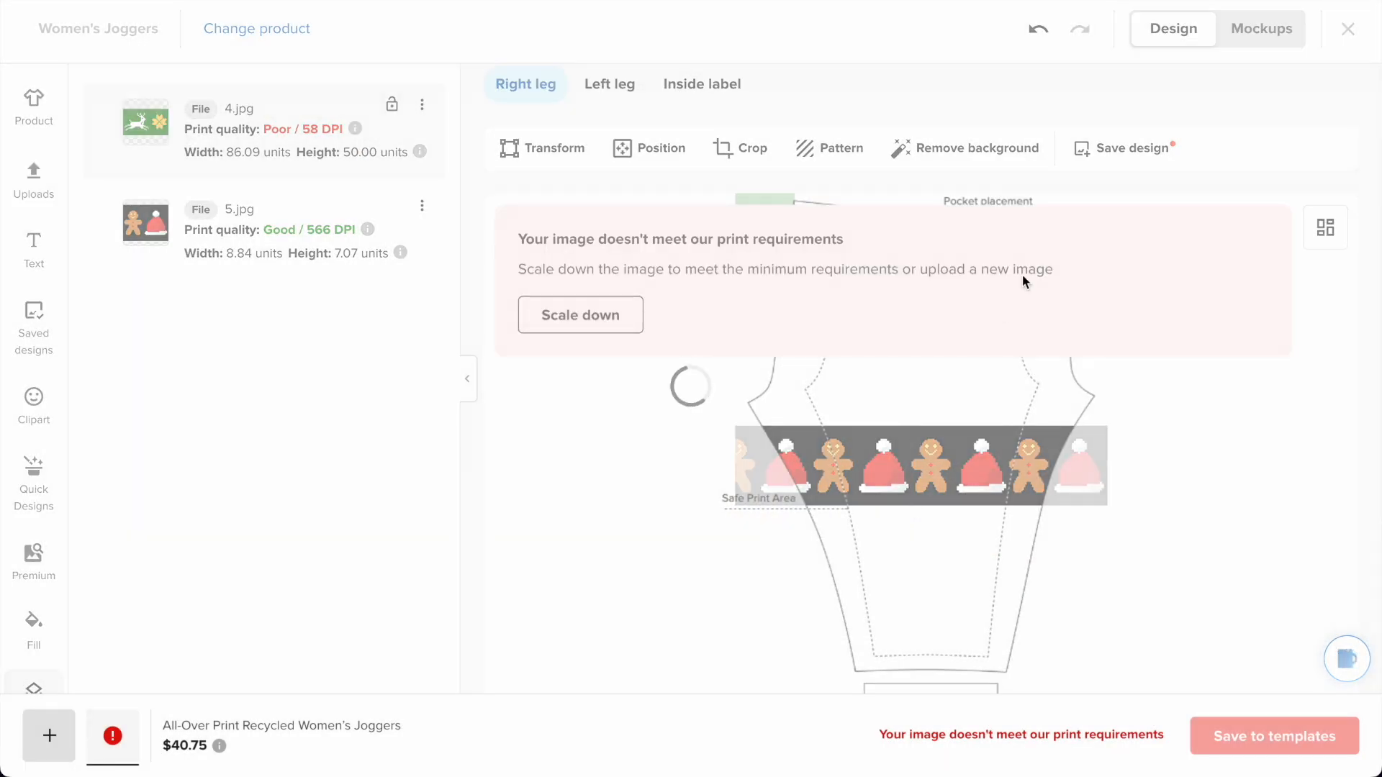
click(613, 321)
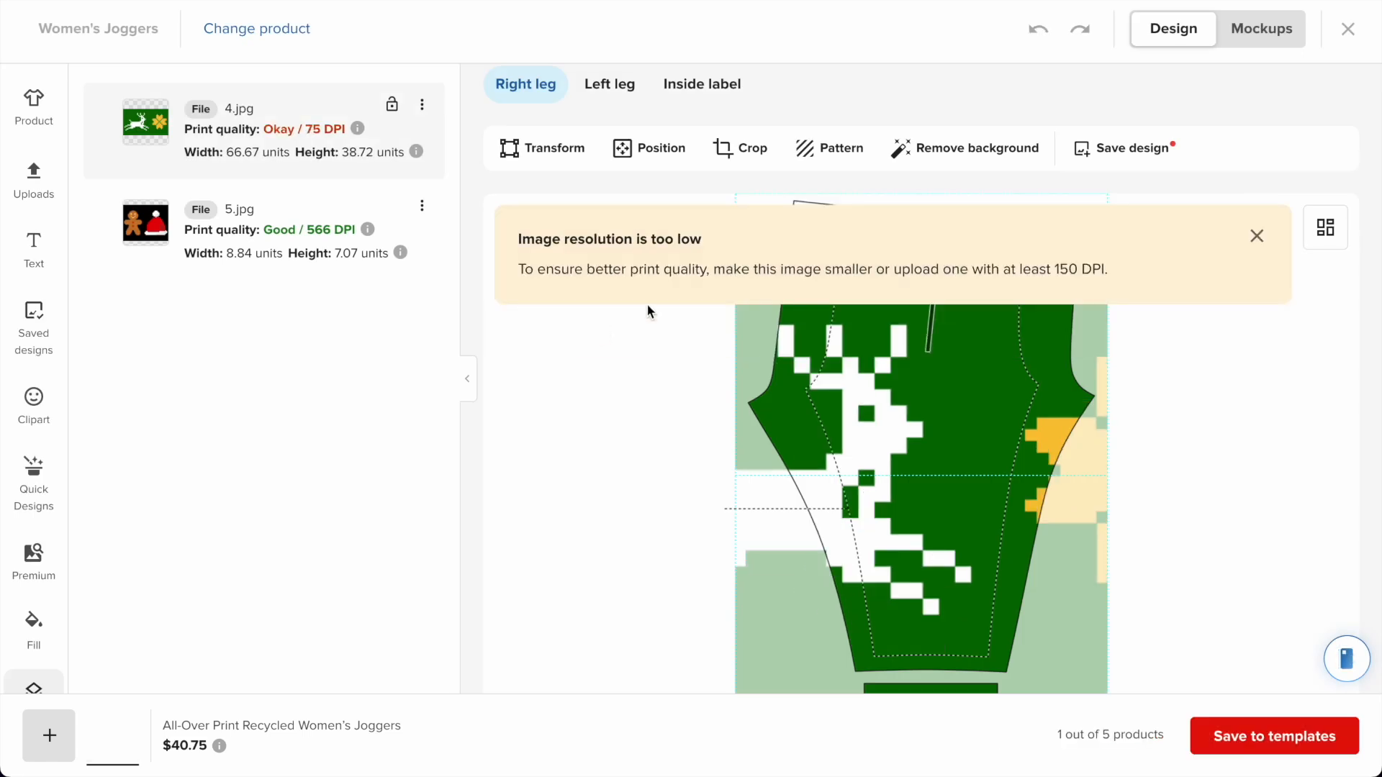
click(1258, 237)
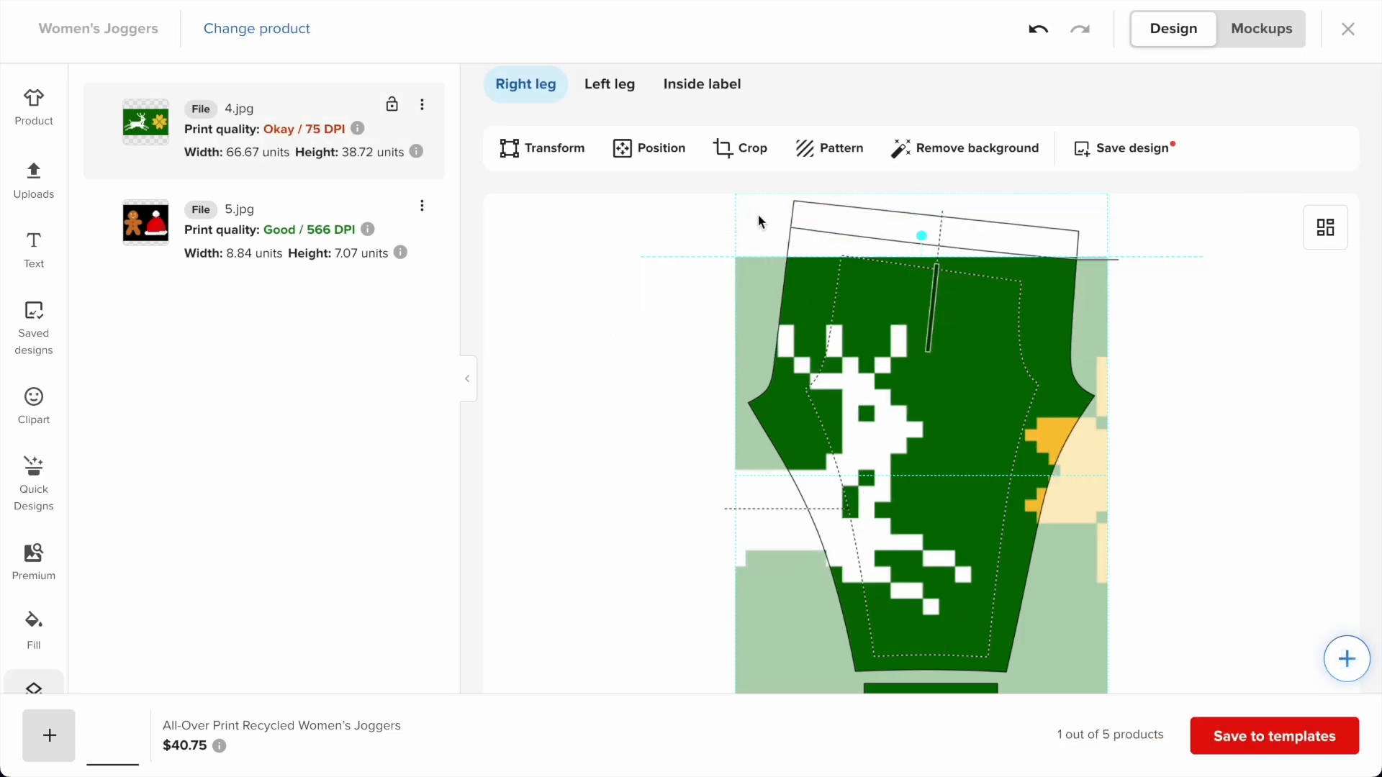
- Shrink 4.jpg to about 10.18 × 5.91 units and place it directly beneath the gingerbread and Santa hat strip
scroll(853, 355, down, 3)
drag(911, 678, 714, 673)
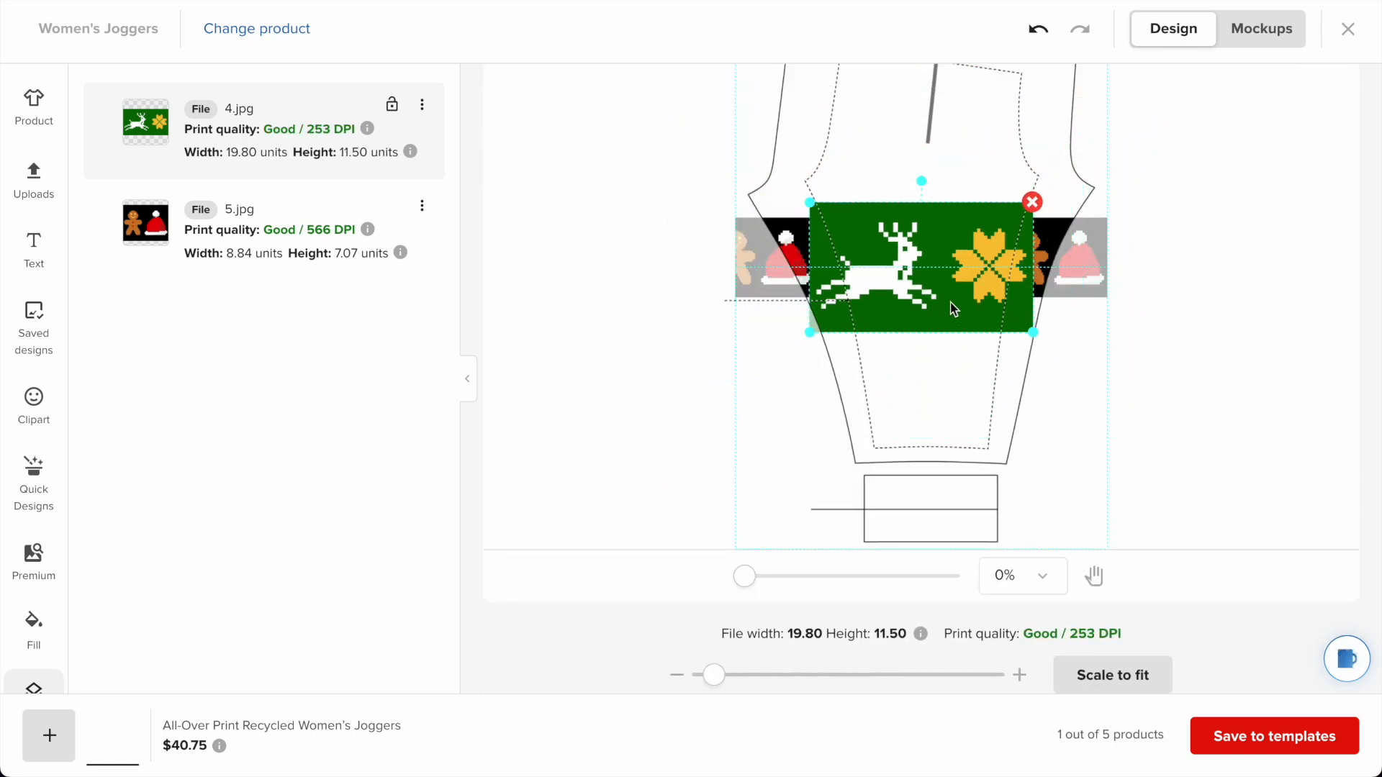
drag(951, 312, 952, 403)
click(677, 674)
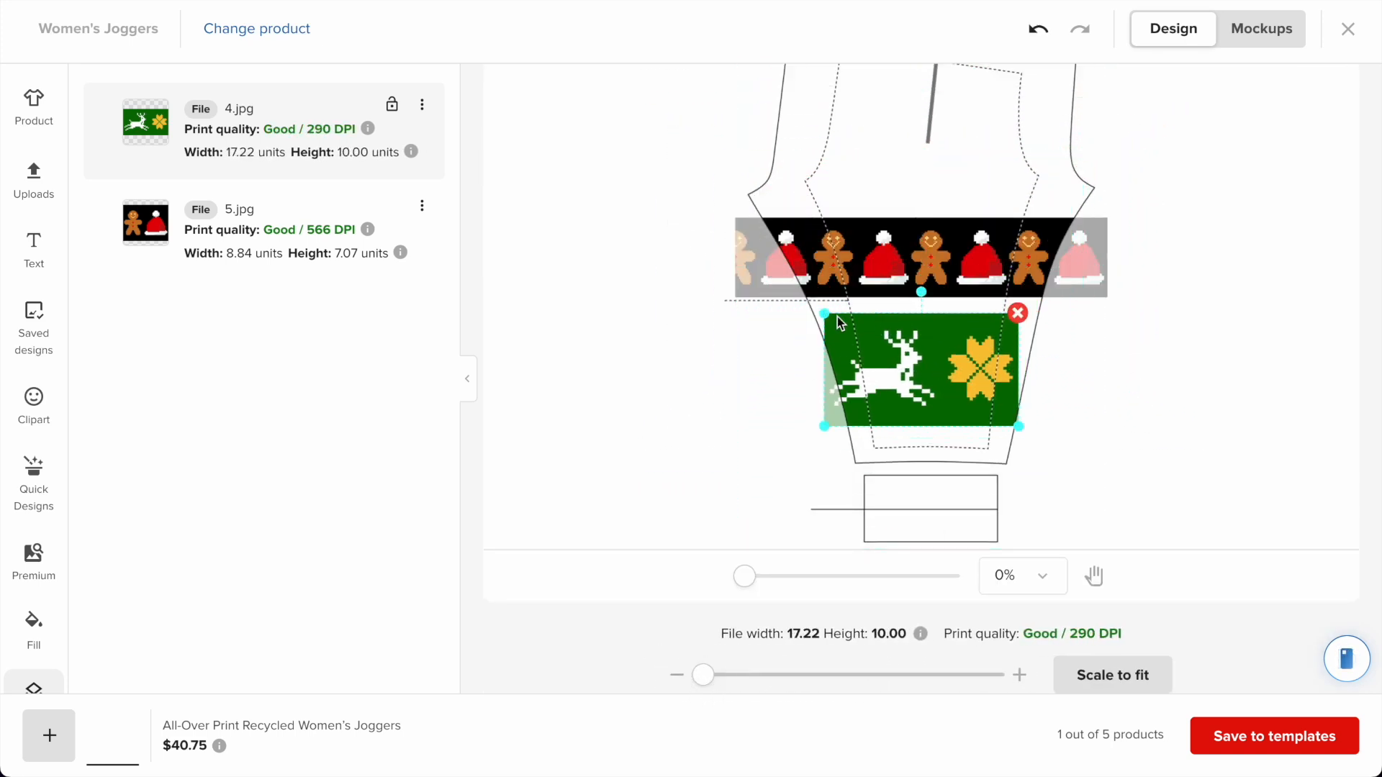
drag(824, 311, 927, 335)
scroll(662, 455, up, 3)
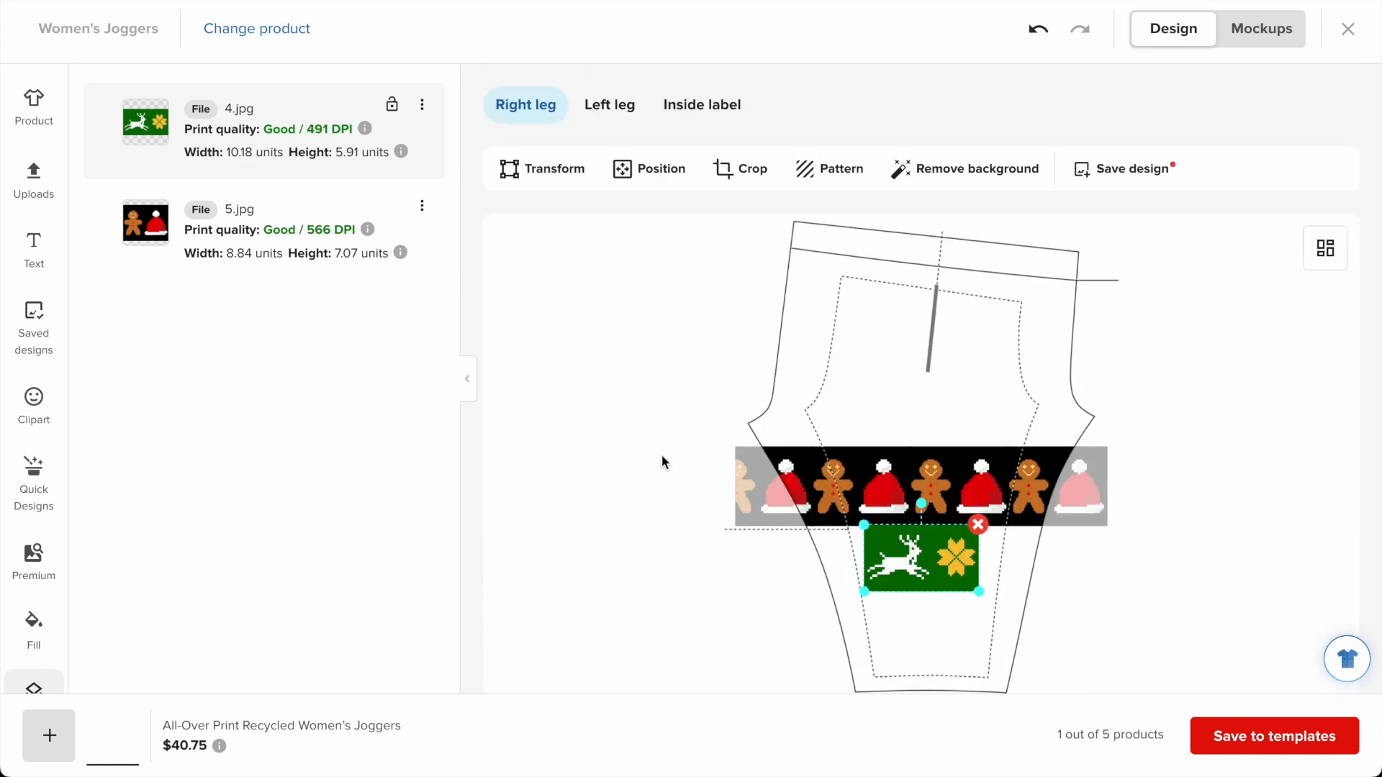
- Set the 4.jpg pattern type on the right leg to Horizontal line with a spacing of -0.01
click(845, 176)
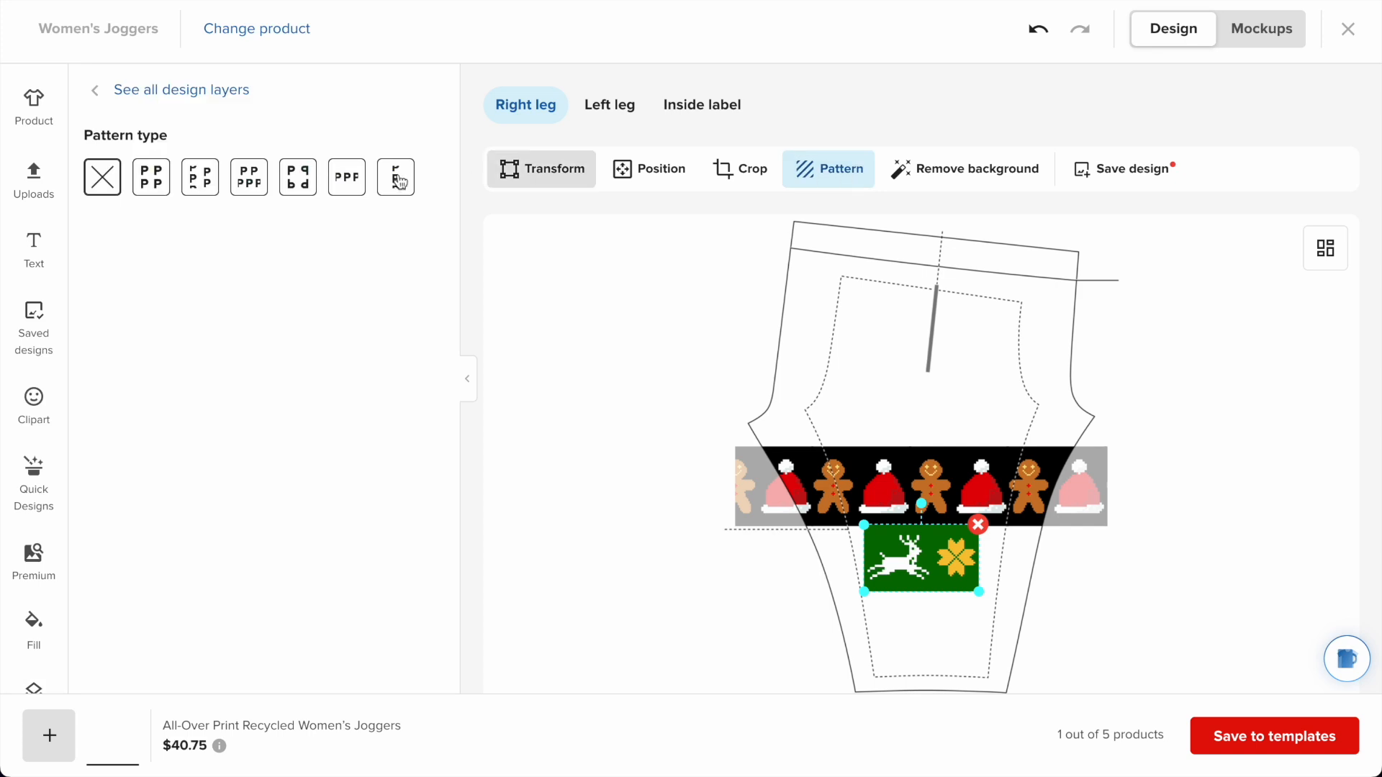
click(341, 180)
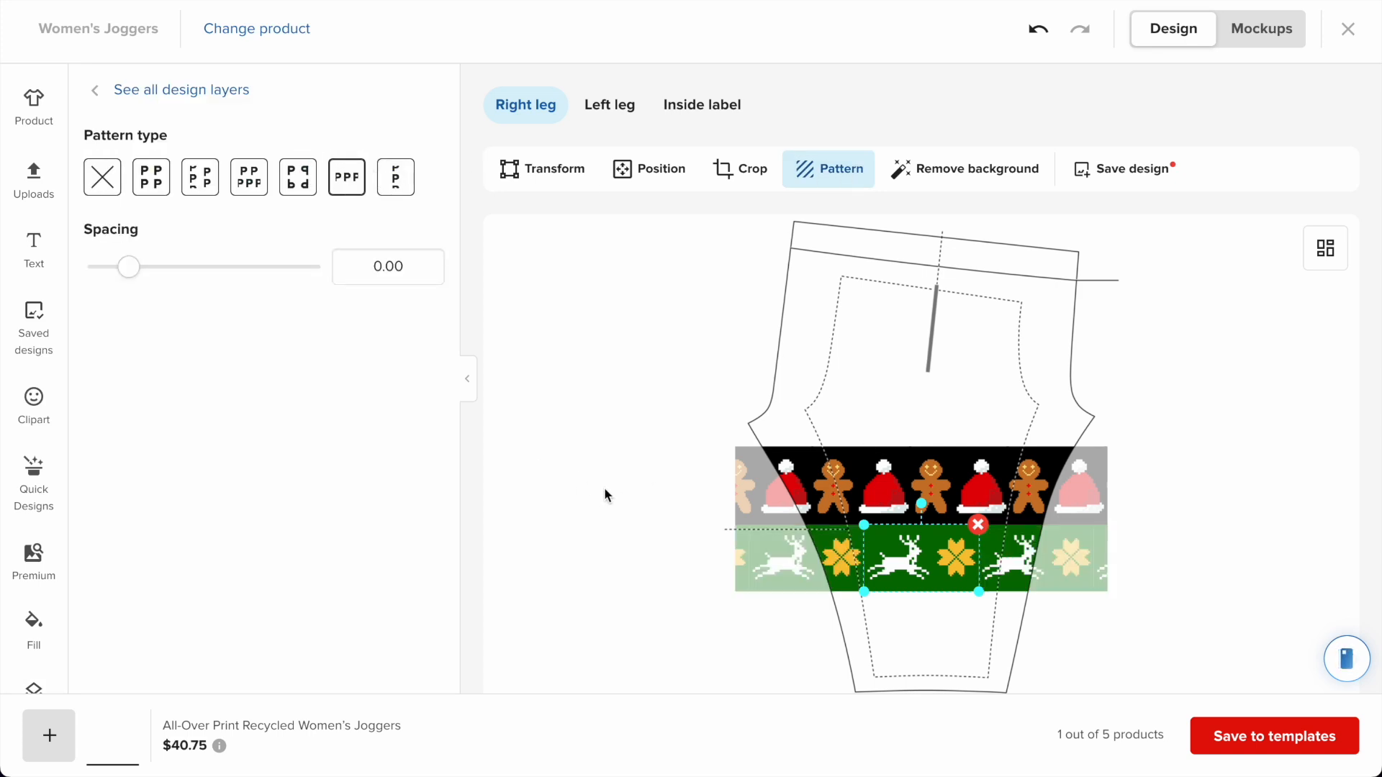
click(777, 331)
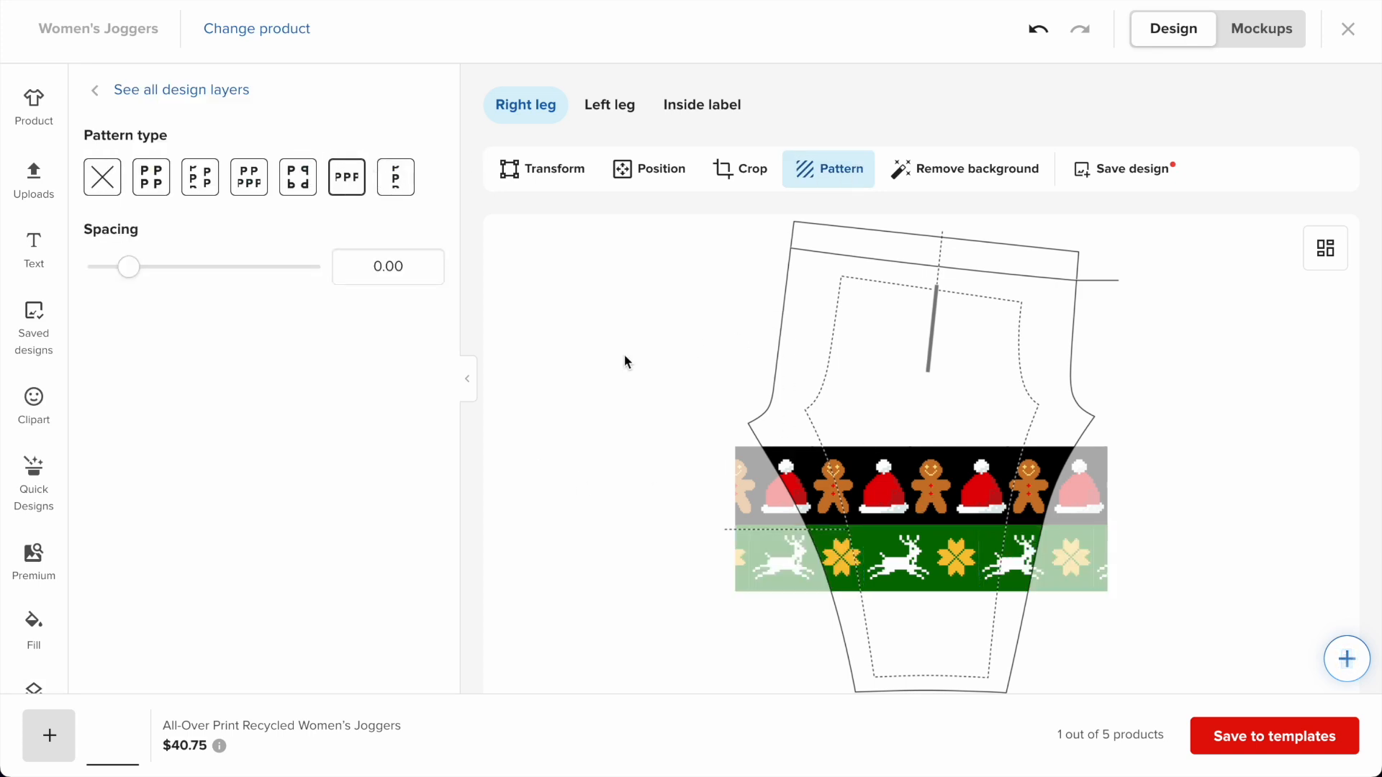
scroll(623, 364, down, 1)
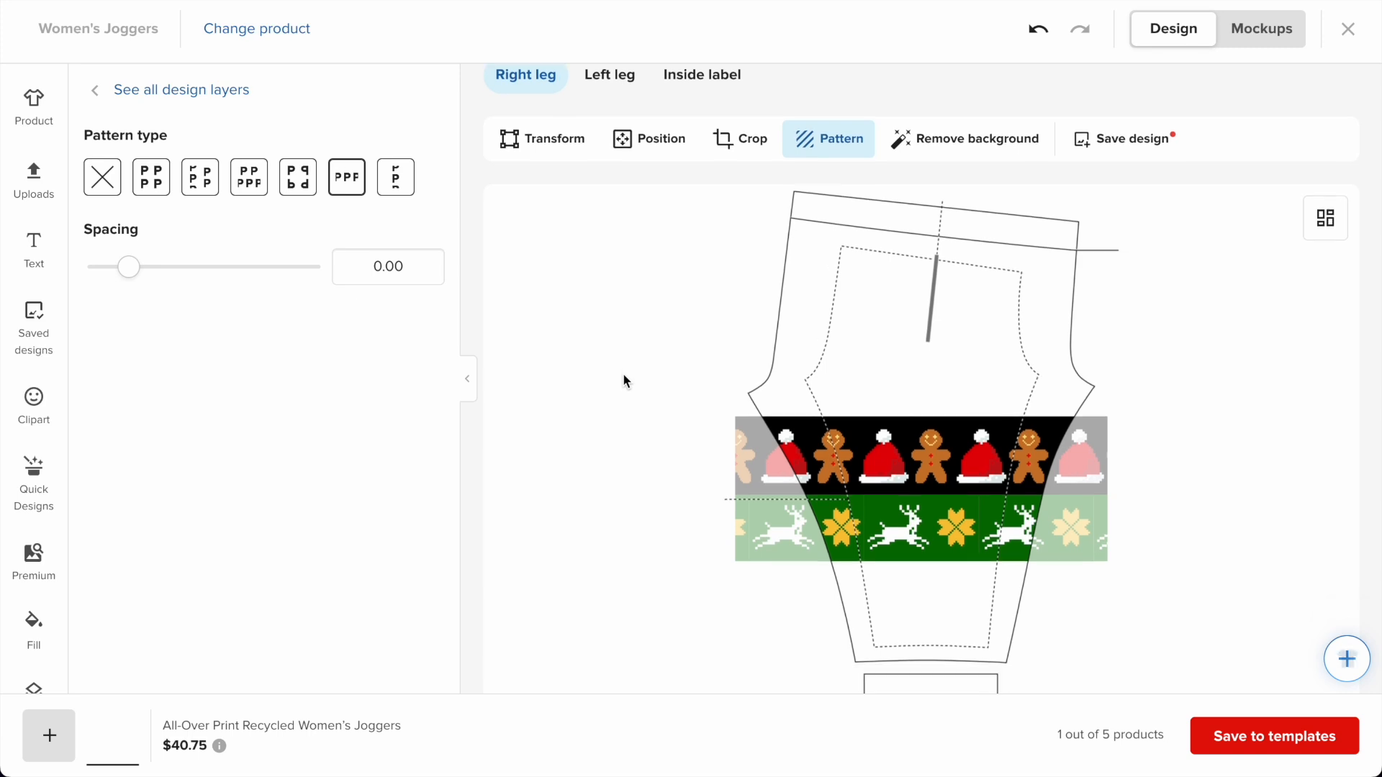
click(129, 271)
click(475, 367)
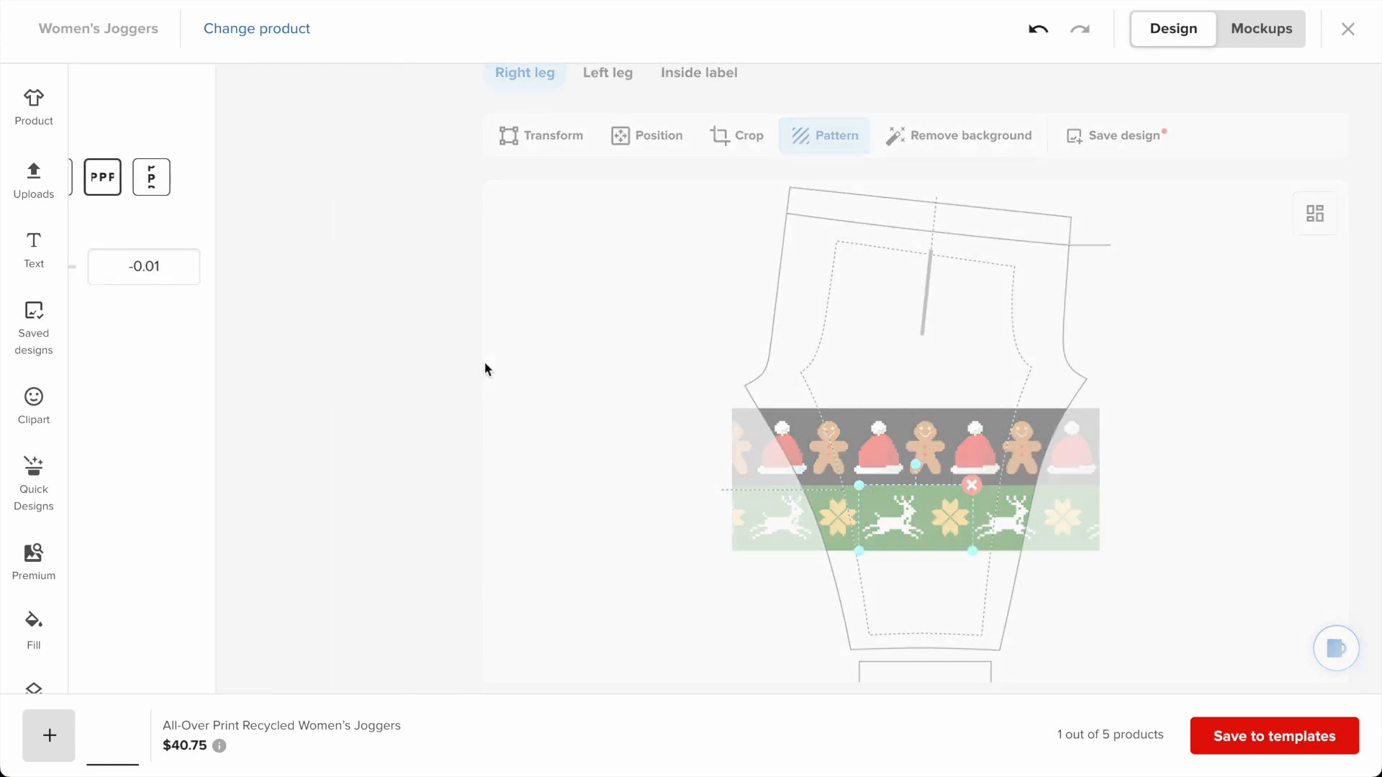
click(32, 186)
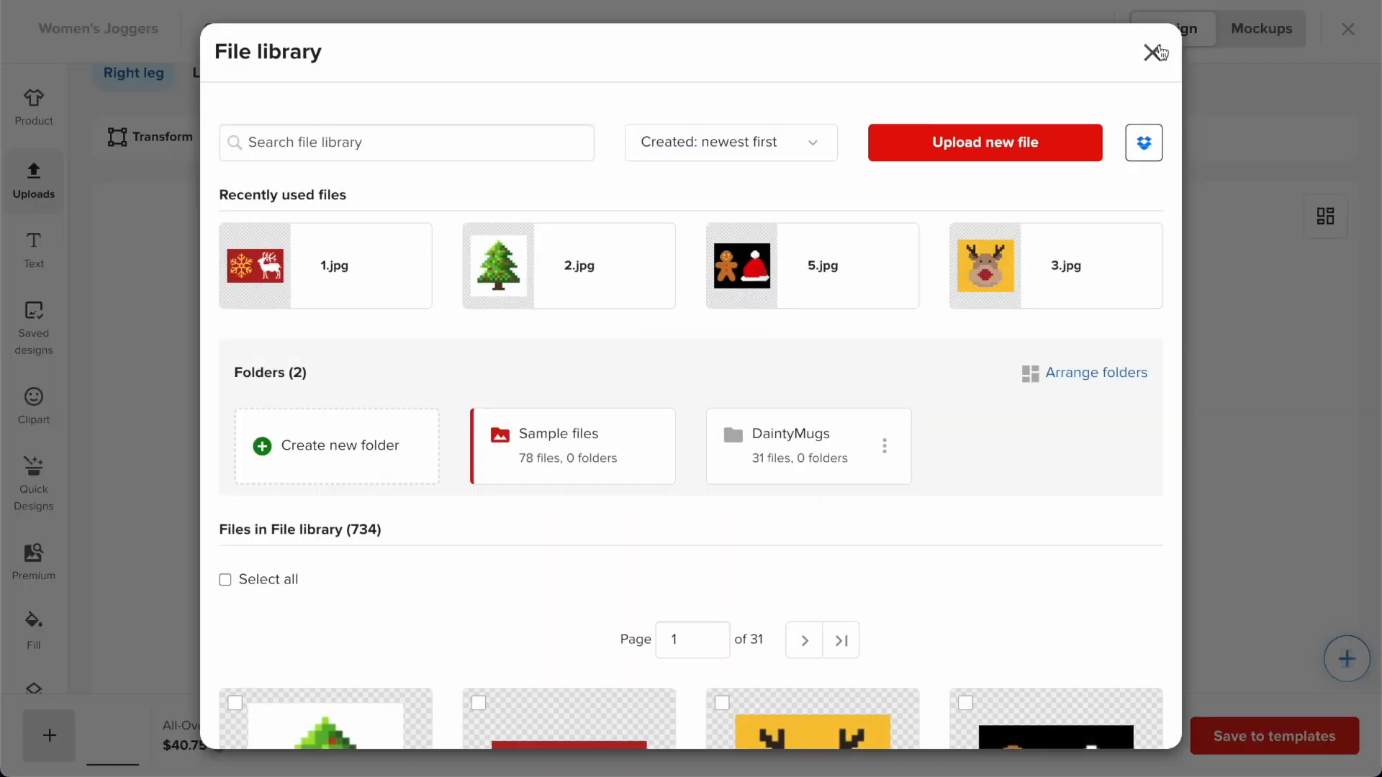
click(1152, 52)
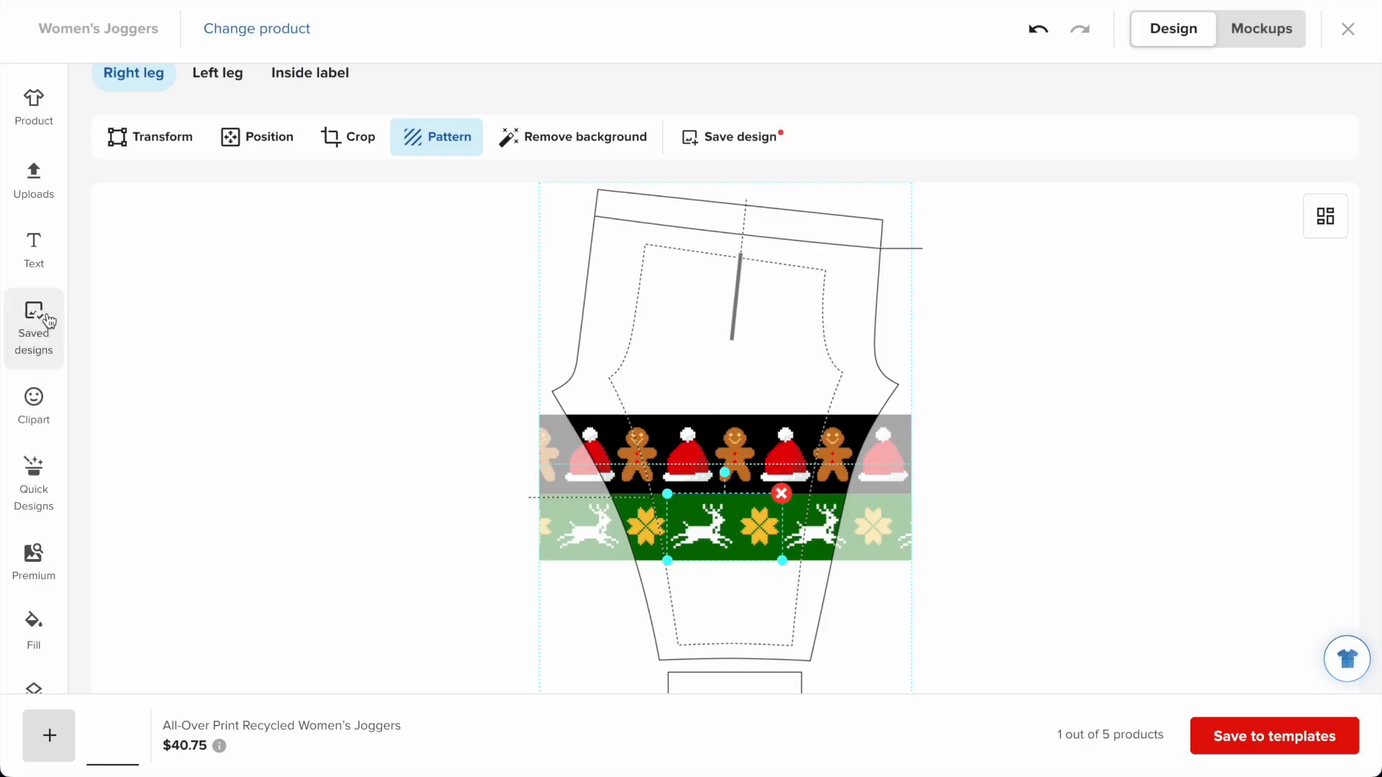
click(33, 249)
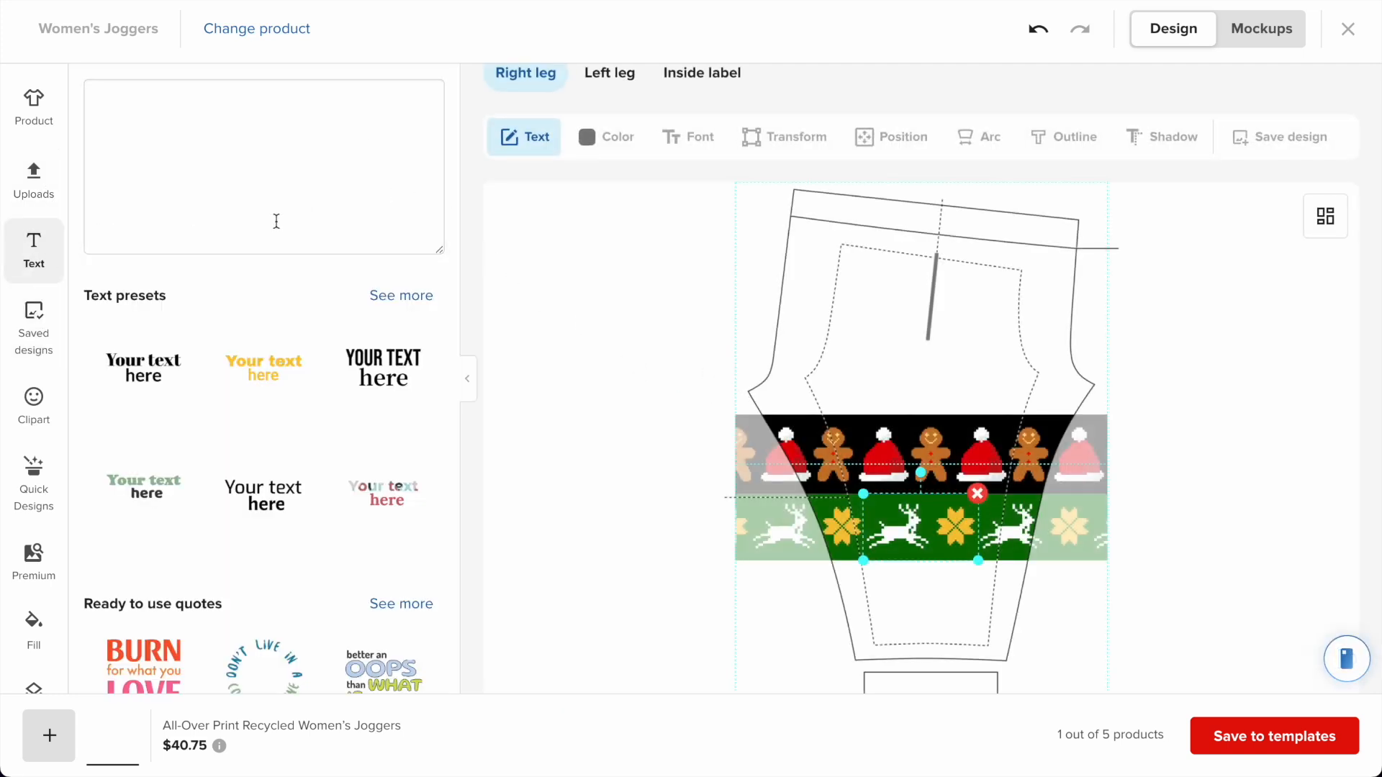
- Add 3.jpg from the file library, shrink it to about 6.23 × 5.85 units and place it at the right leg's lower hem
click(44, 179)
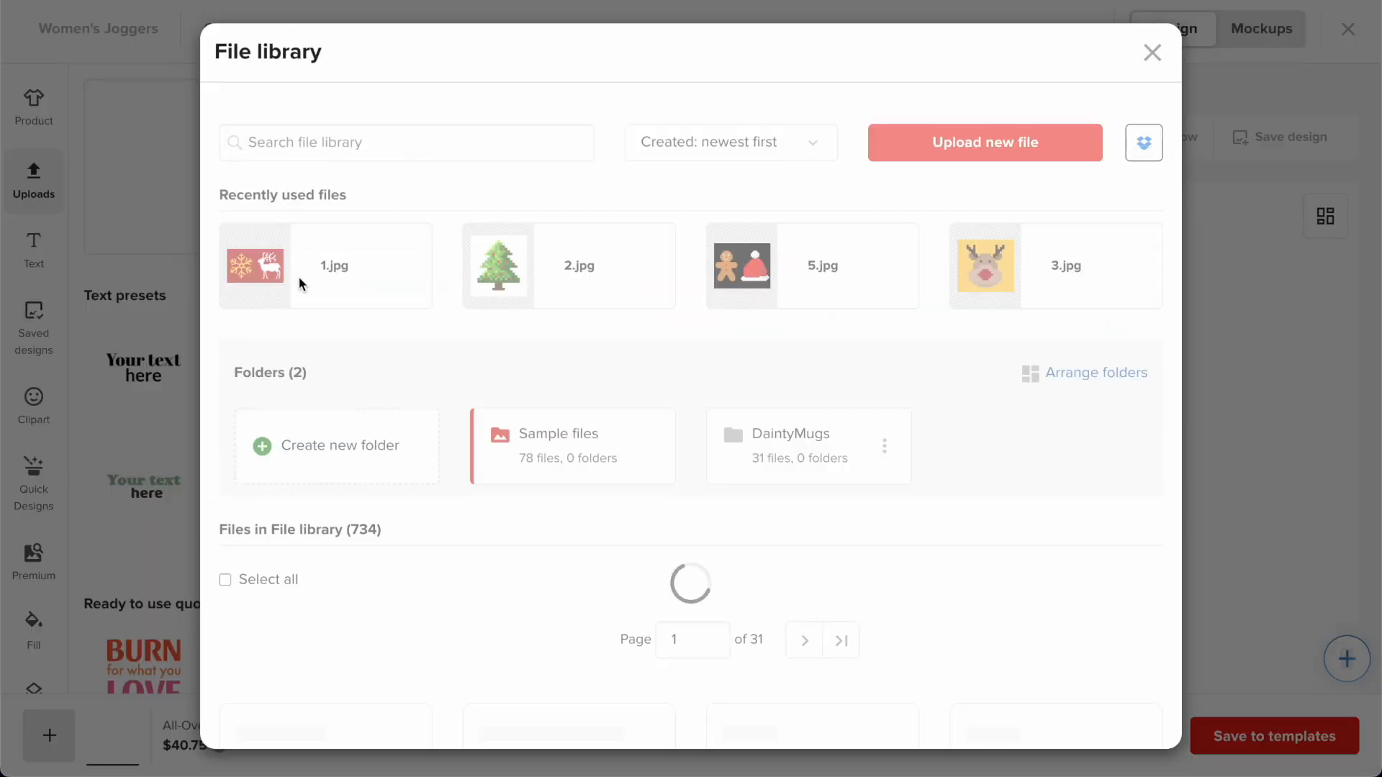
scroll(917, 421, down, 6)
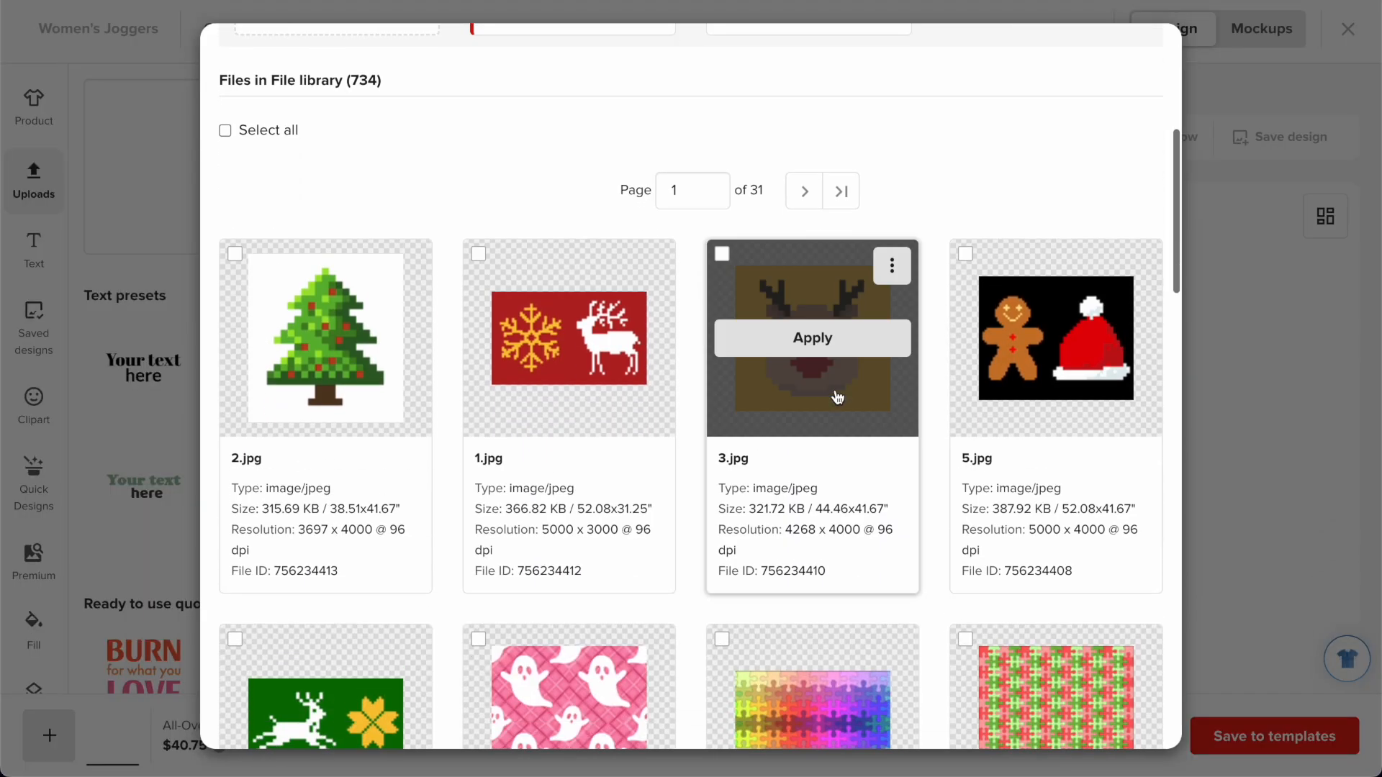
click(807, 348)
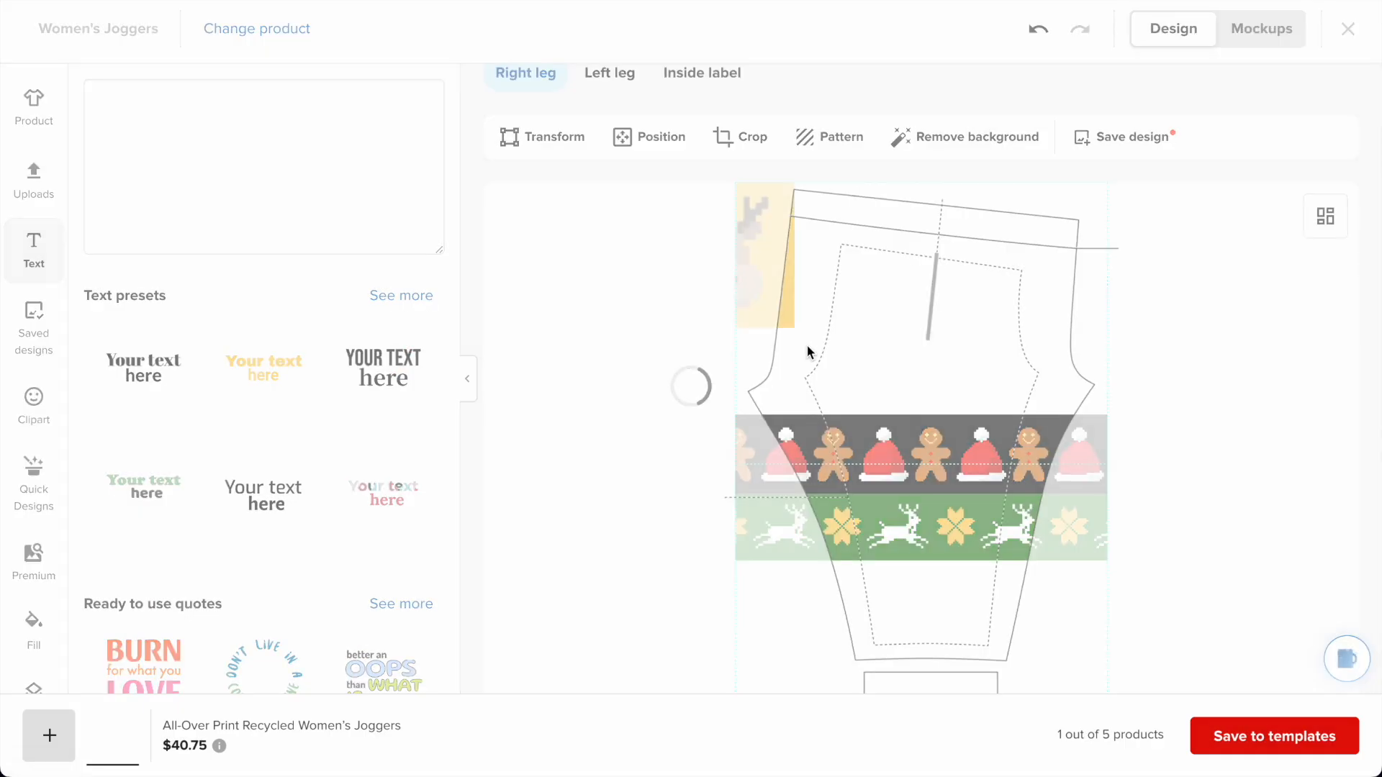
scroll(808, 349, down, 2)
scroll(848, 233, up, 1)
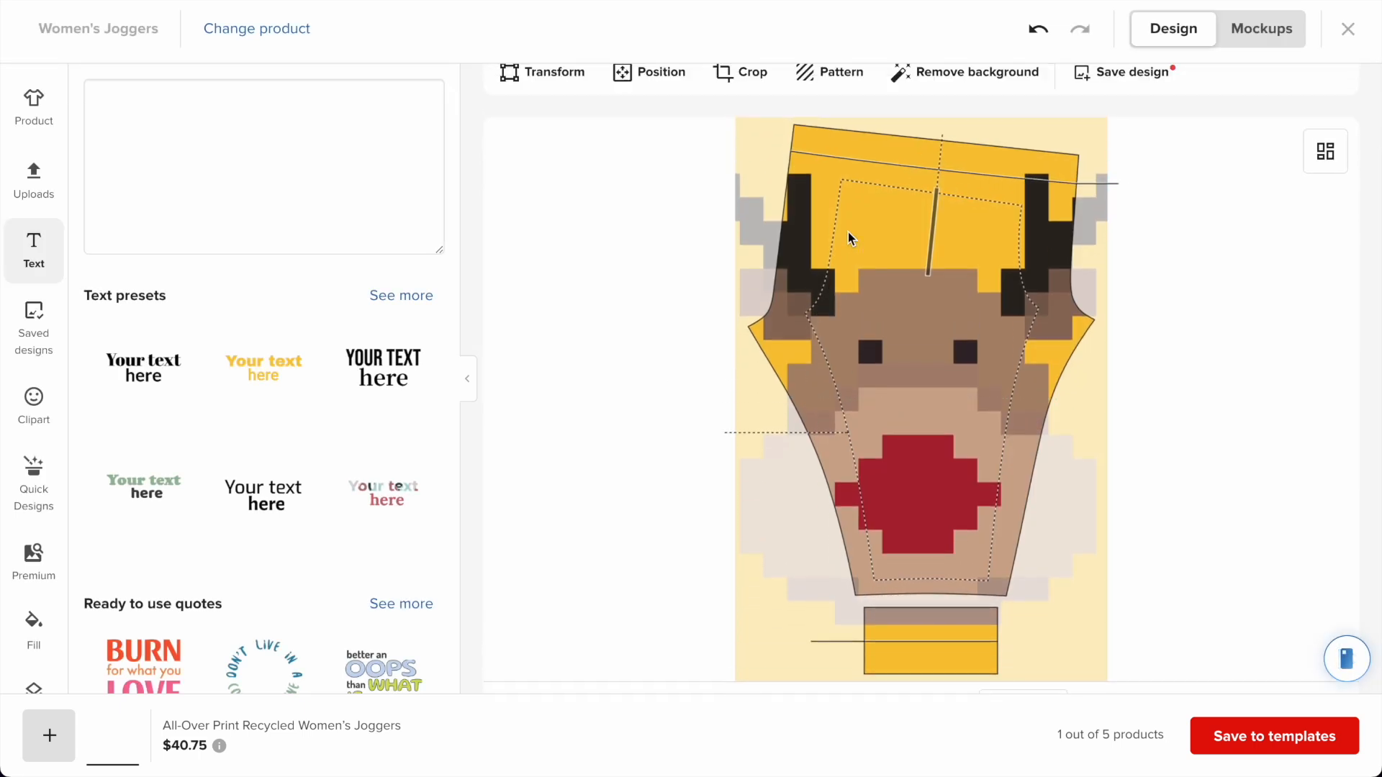
scroll(867, 361, down, 2)
drag(996, 685, 701, 652)
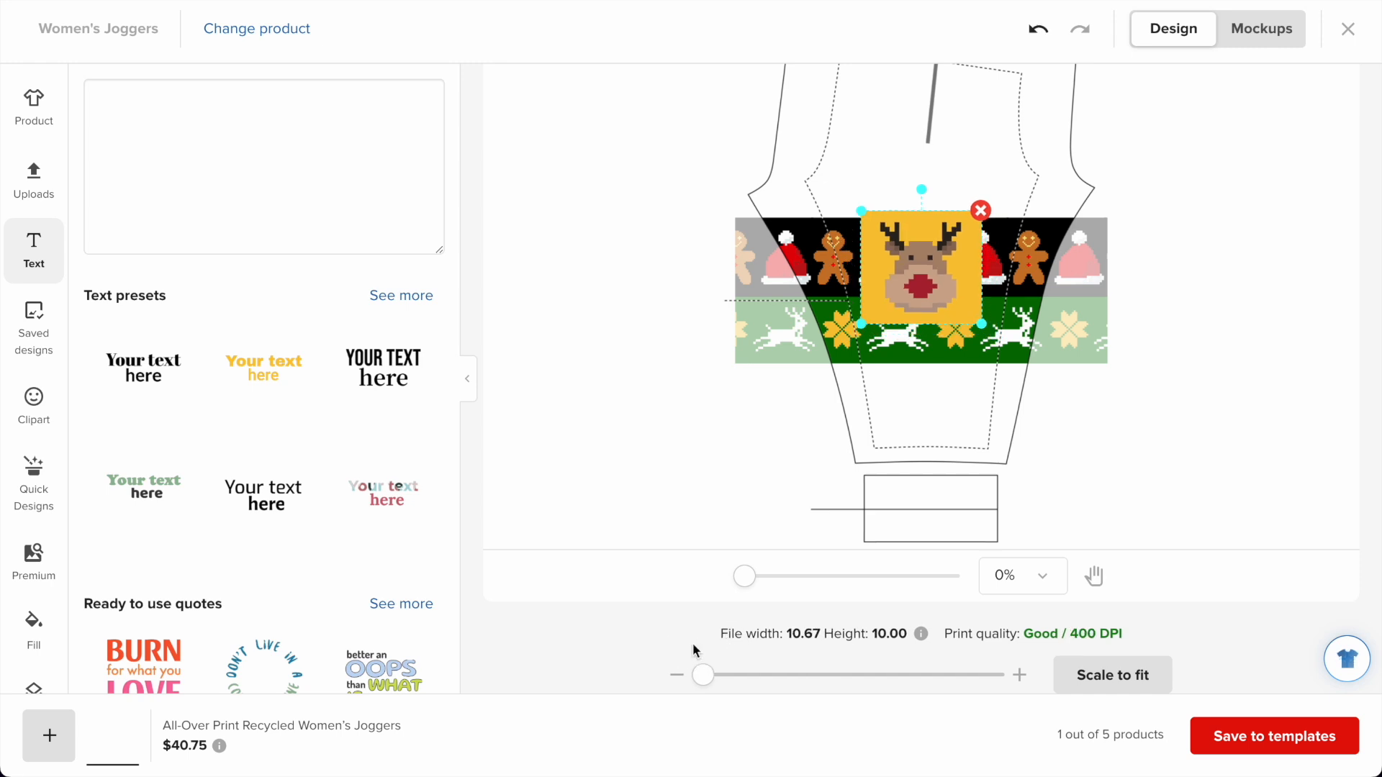
drag(925, 281, 933, 416)
drag(874, 354, 1002, 441)
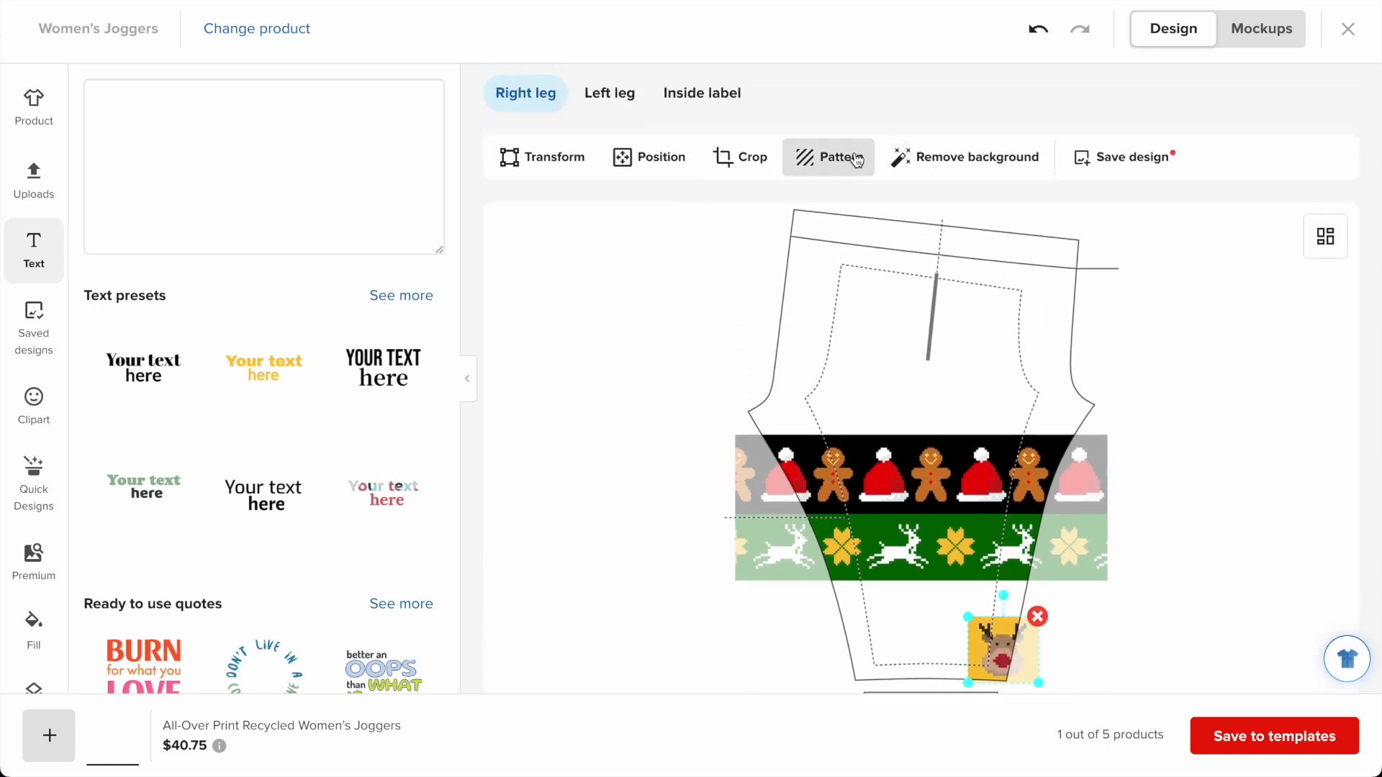
- Set the 3.jpg pattern type to Horizontal line with a spacing of -0.02
click(831, 157)
click(342, 193)
click(413, 266)
key(BackSpace)
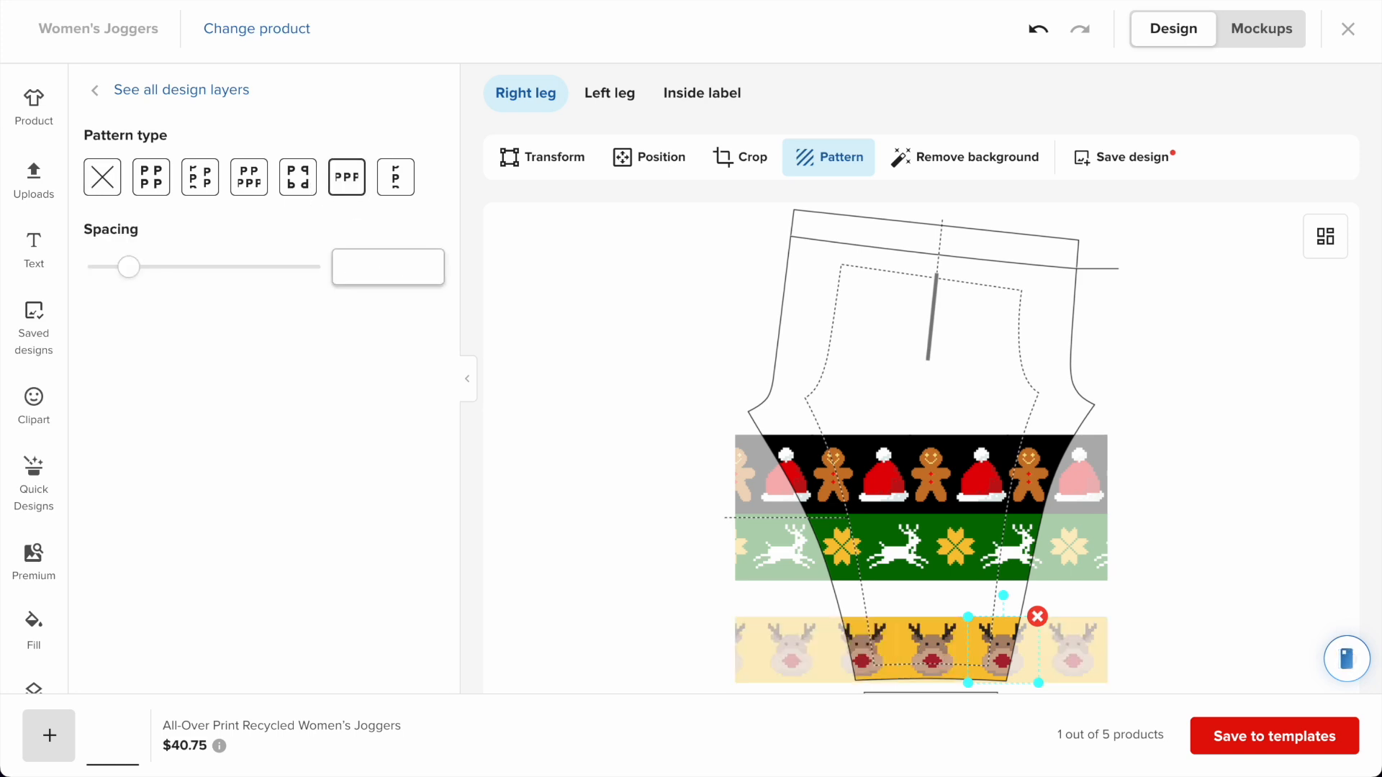
text(-0.02)
- Move the green 4.jpg strip down so it sits between the gingerbread strip and the yellow reindeer strip
click(1067, 563)
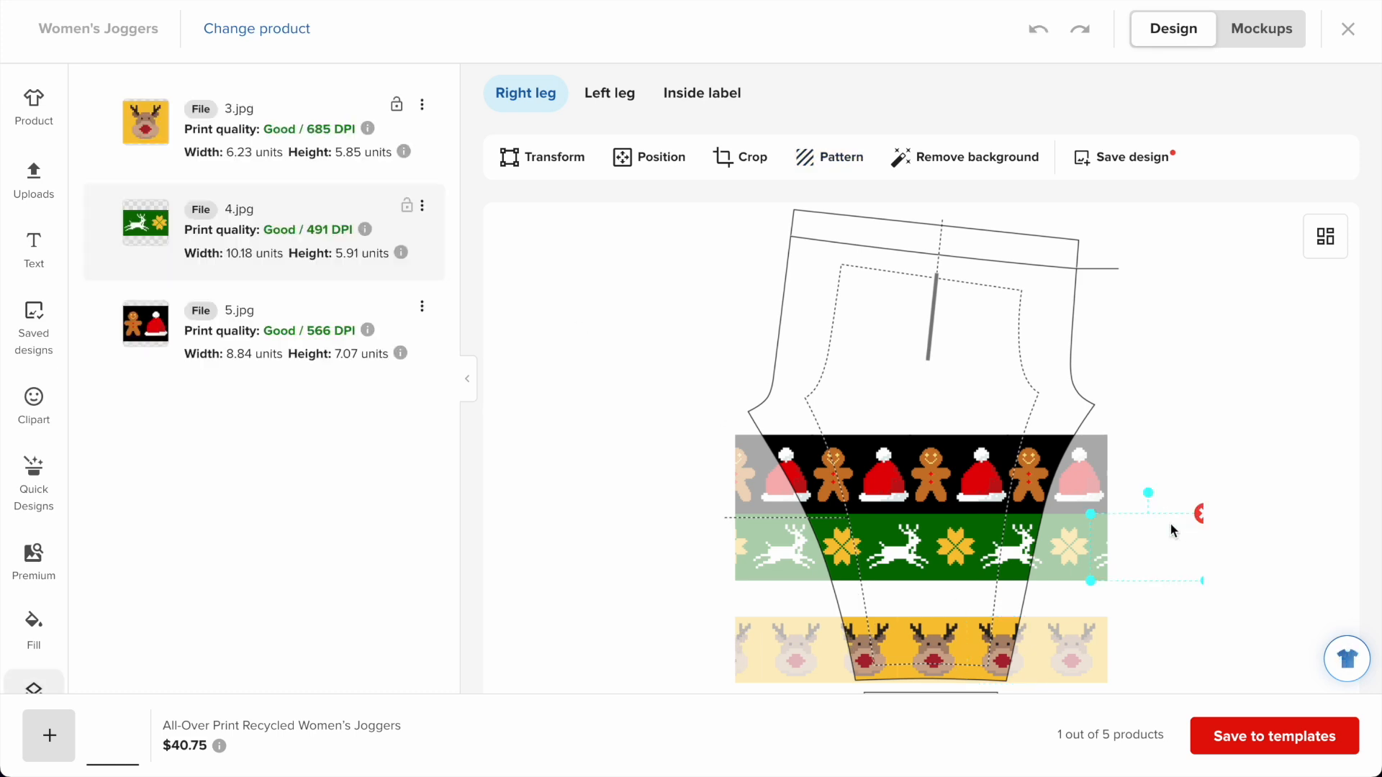
scroll(1170, 524, down, 2)
drag(957, 466, 952, 430)
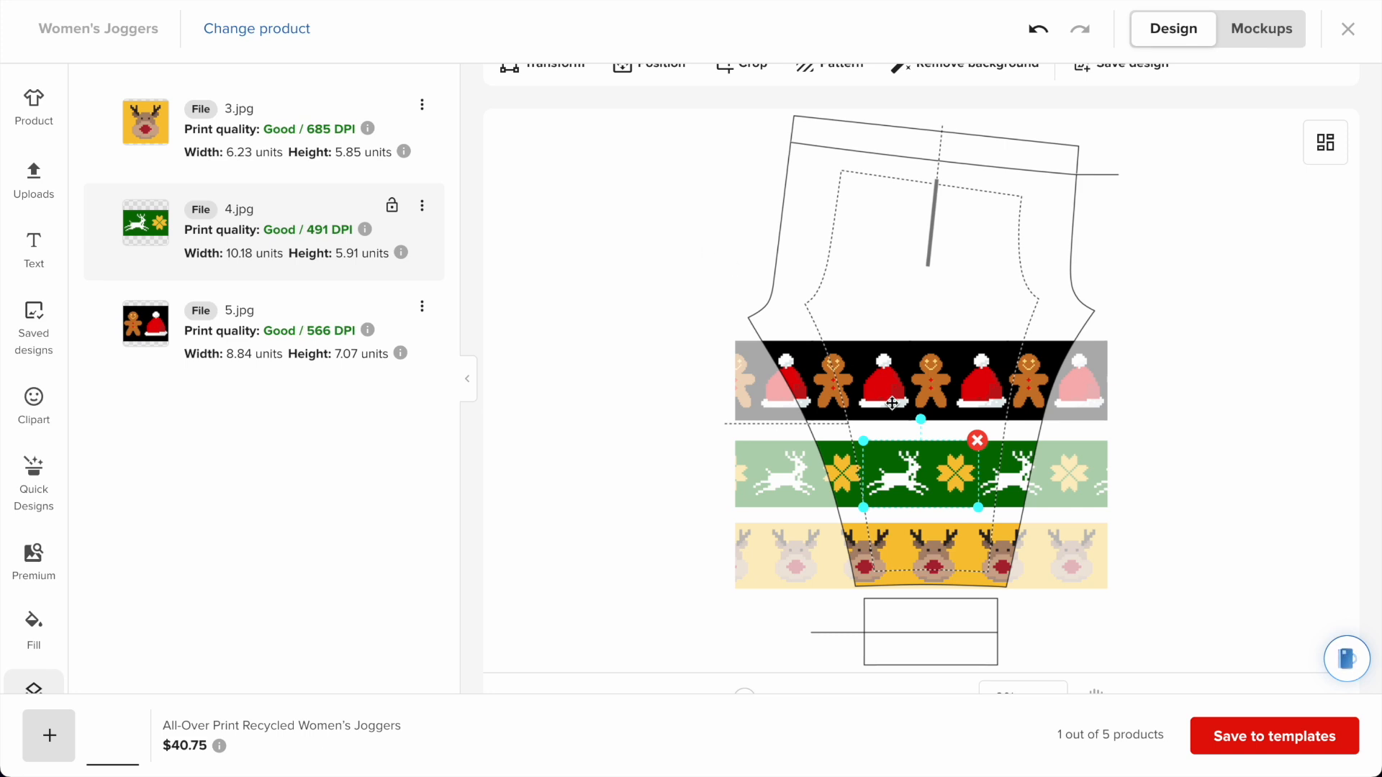
- Add 2.jpg from the file library, scale it down to 9.24 × 10.00 units and place it above the gingerbread strip
click(46, 187)
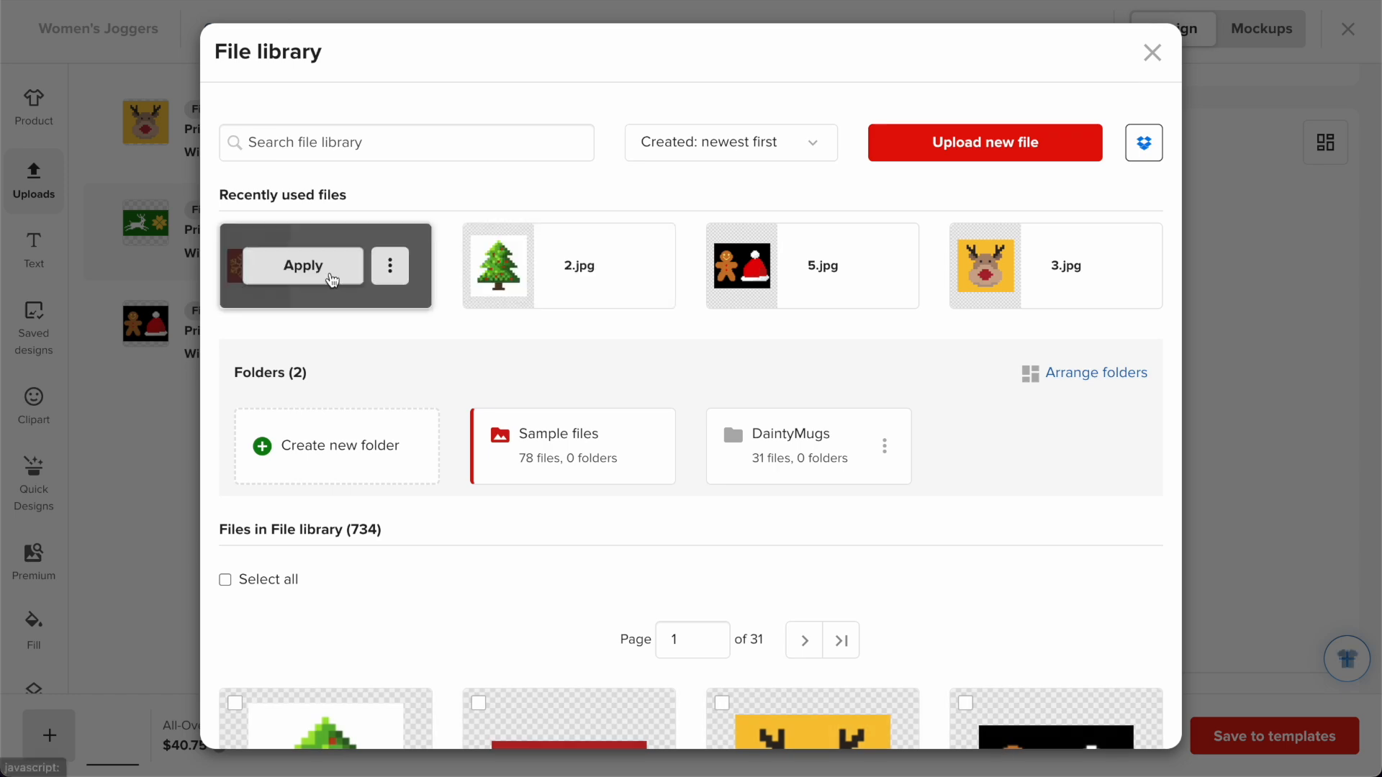
click(560, 272)
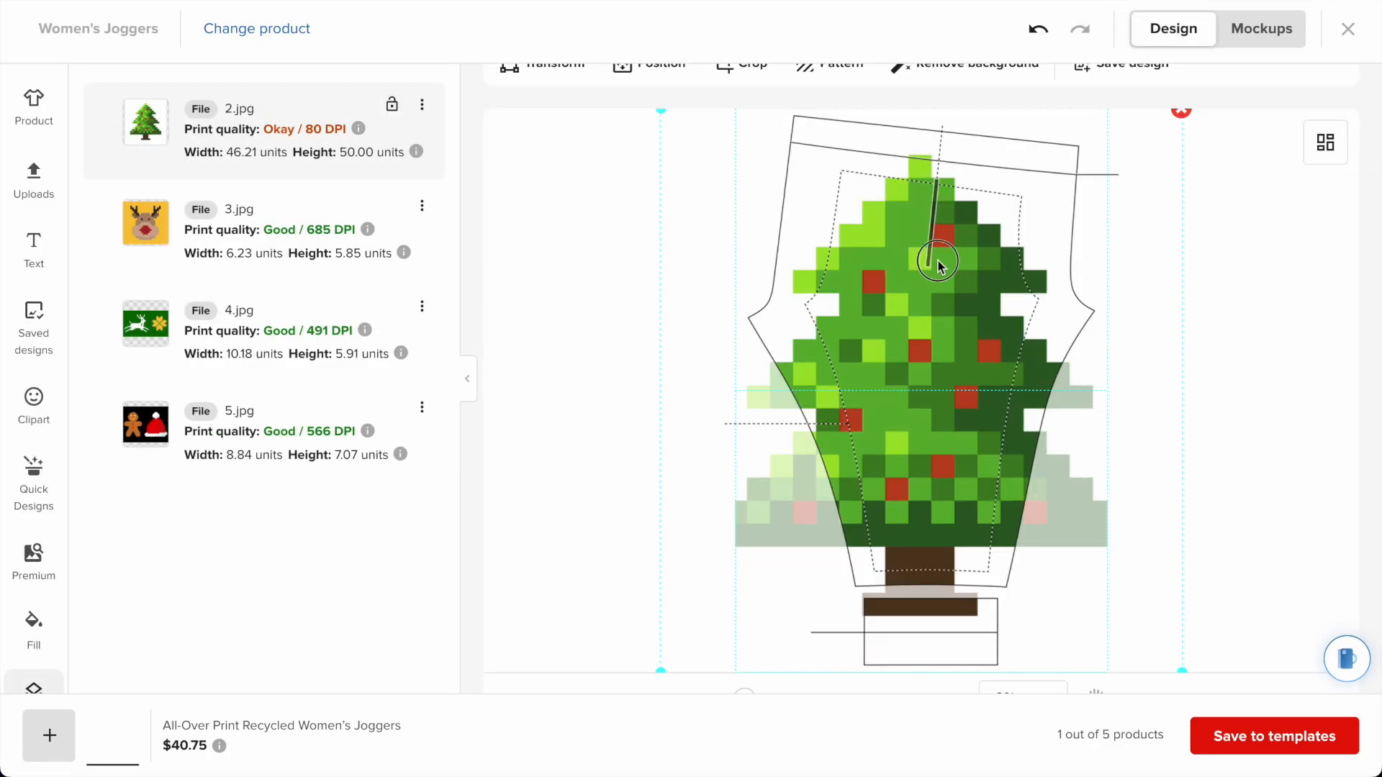
scroll(952, 411, down, 2)
drag(993, 675, 698, 669)
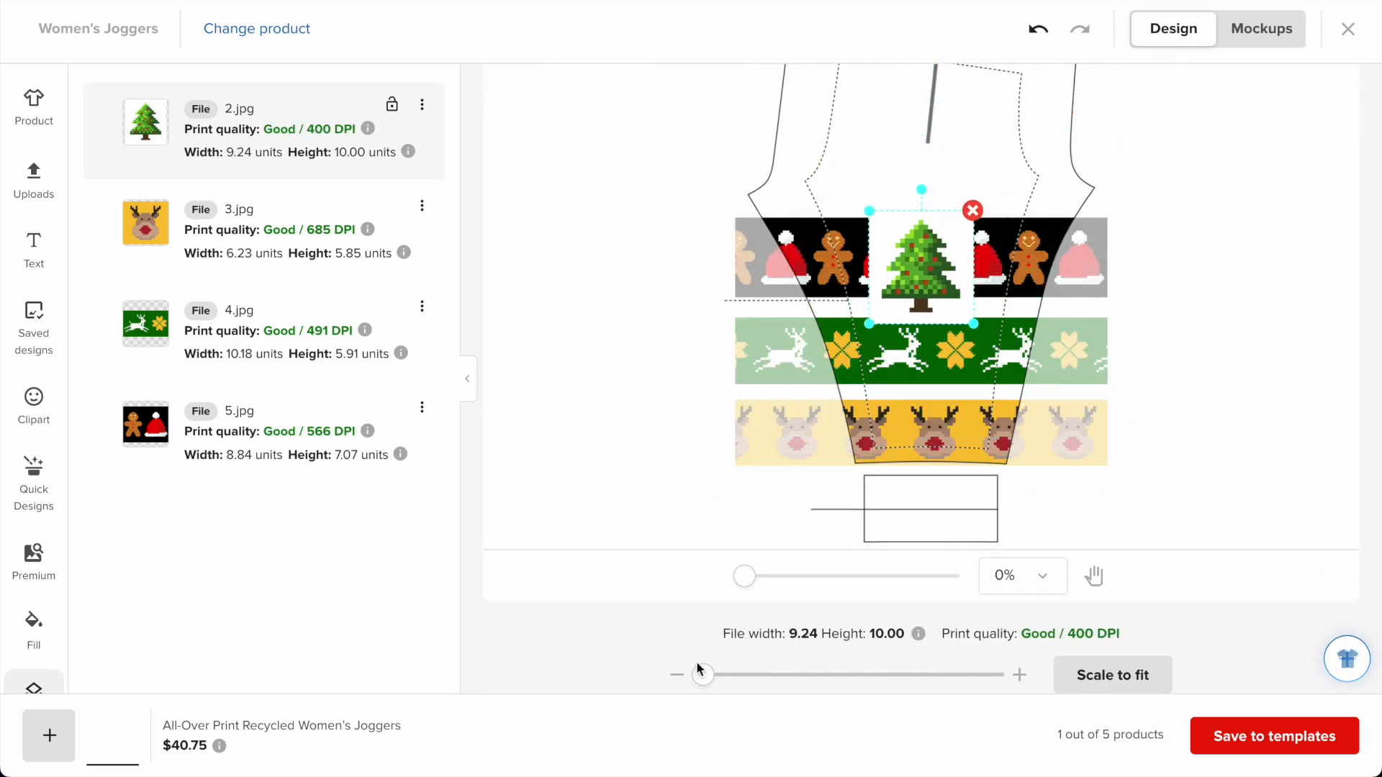
scroll(878, 368, up, 2)
drag(920, 395, 920, 294)
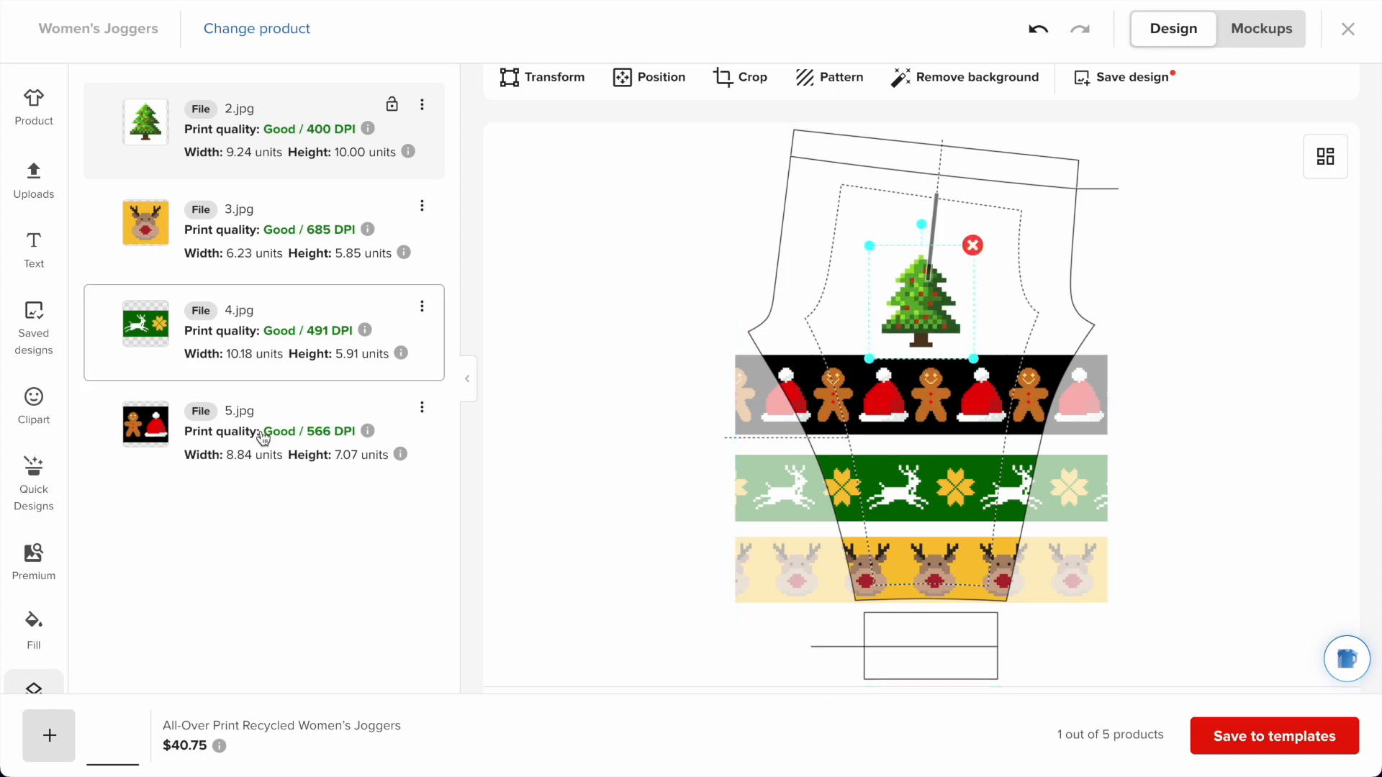
- Fill the background of all placements with Black and move the Christmas tree down over the green strip
click(36, 626)
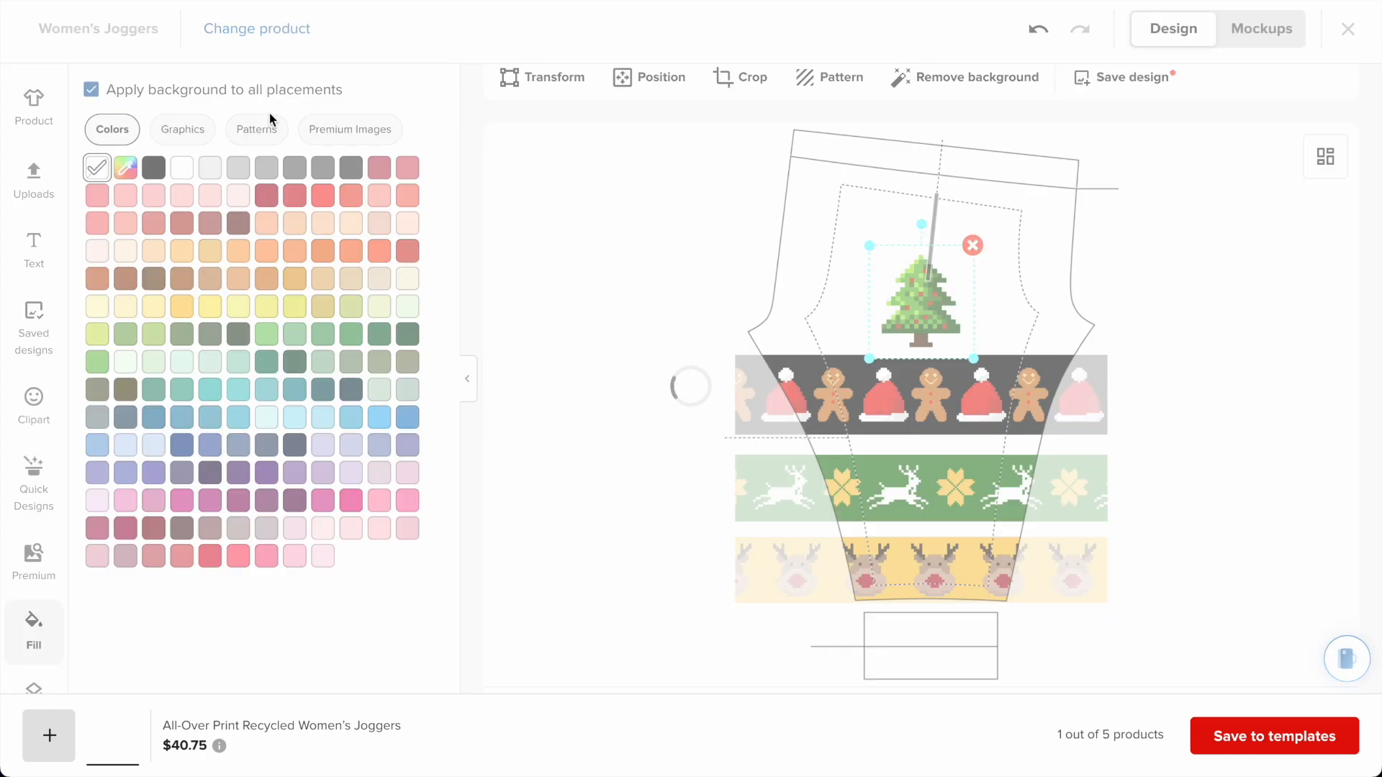
click(160, 173)
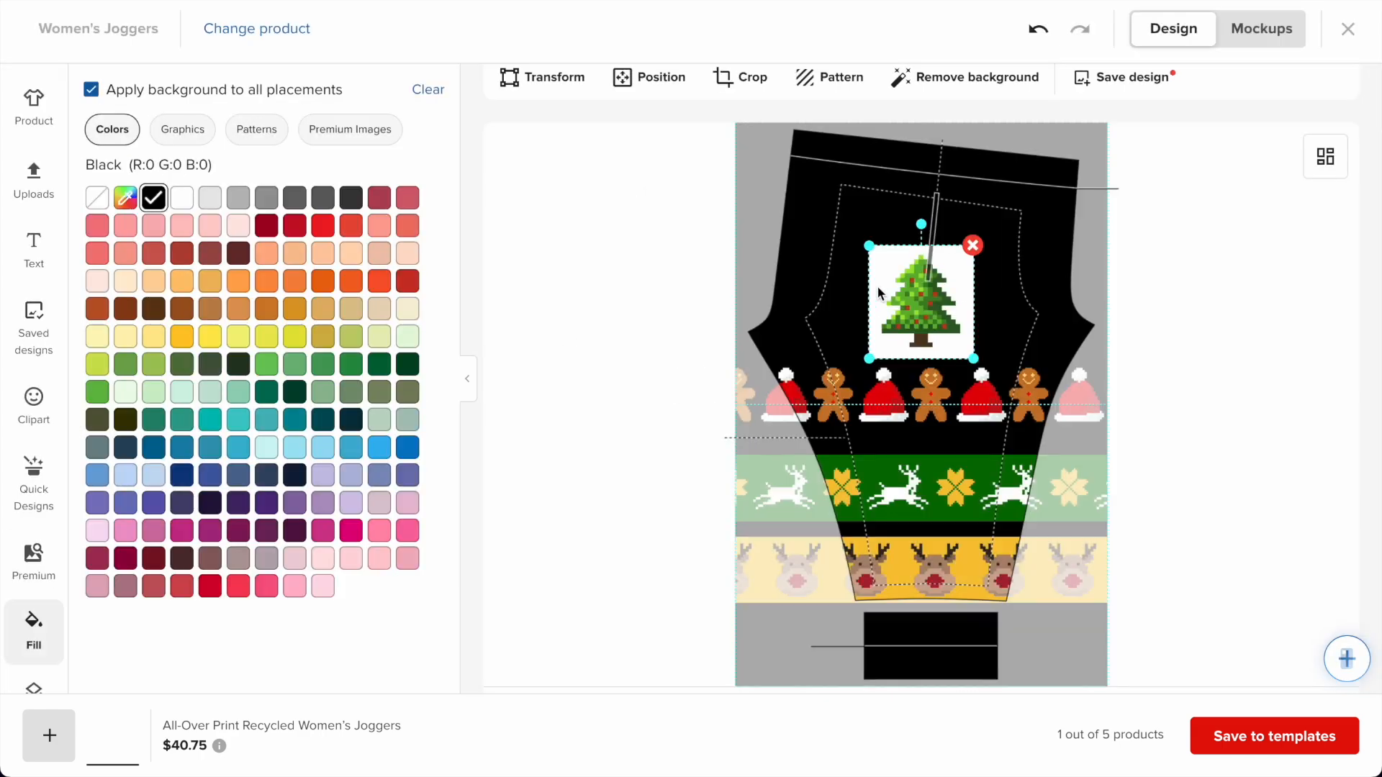
drag(923, 286, 1172, 382)
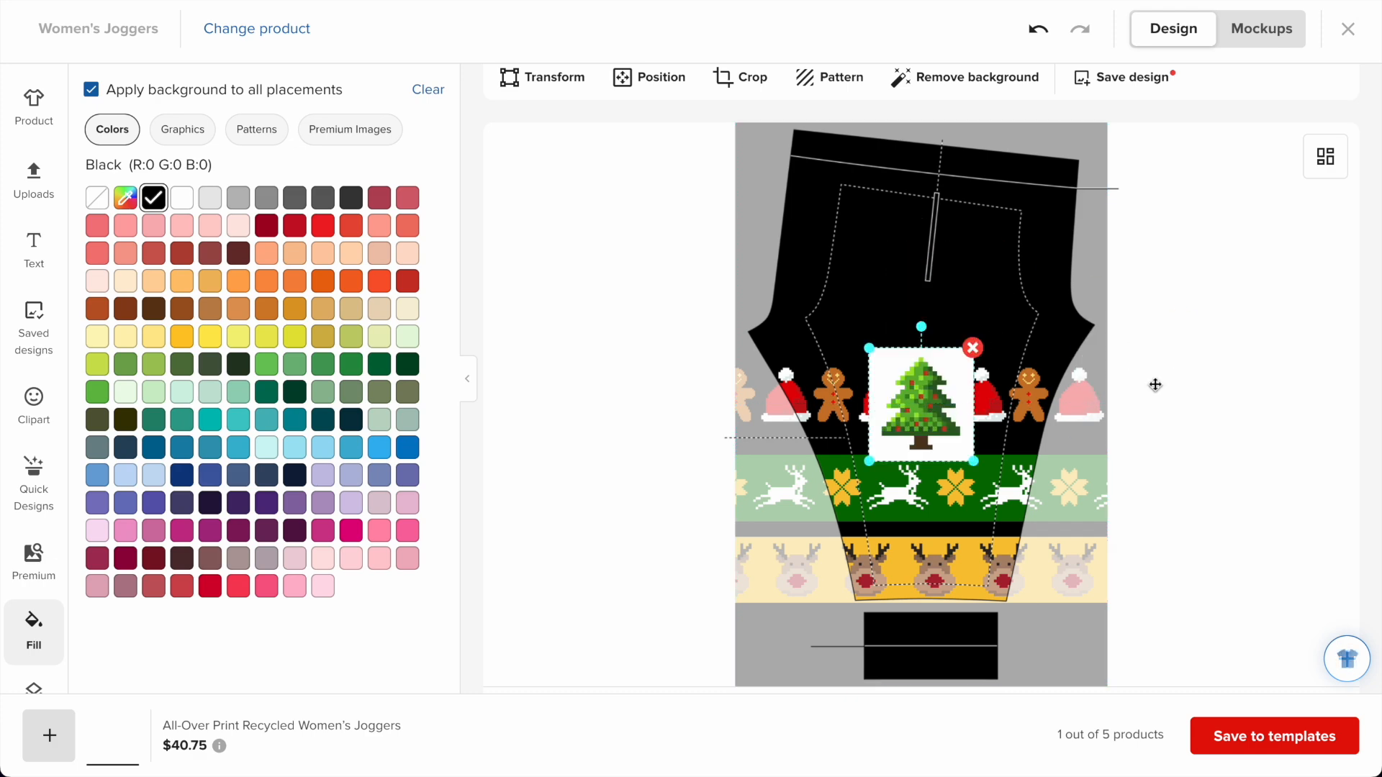
drag(930, 364, 931, 471)
- Shrink 5.jpg to about 6.29 × 5.03 units and 2.jpg to about 4.68 × 5.07 units
mouse_move(921, 393)
mouse_down()
mouse_move(927, 272)
mouse_move(939, 366)
mouse_move(922, 381)
mouse_up()
mouse_move(1011, 418)
mouse_down()
mouse_move(987, 402)
mouse_move(999, 414)
mouse_up()
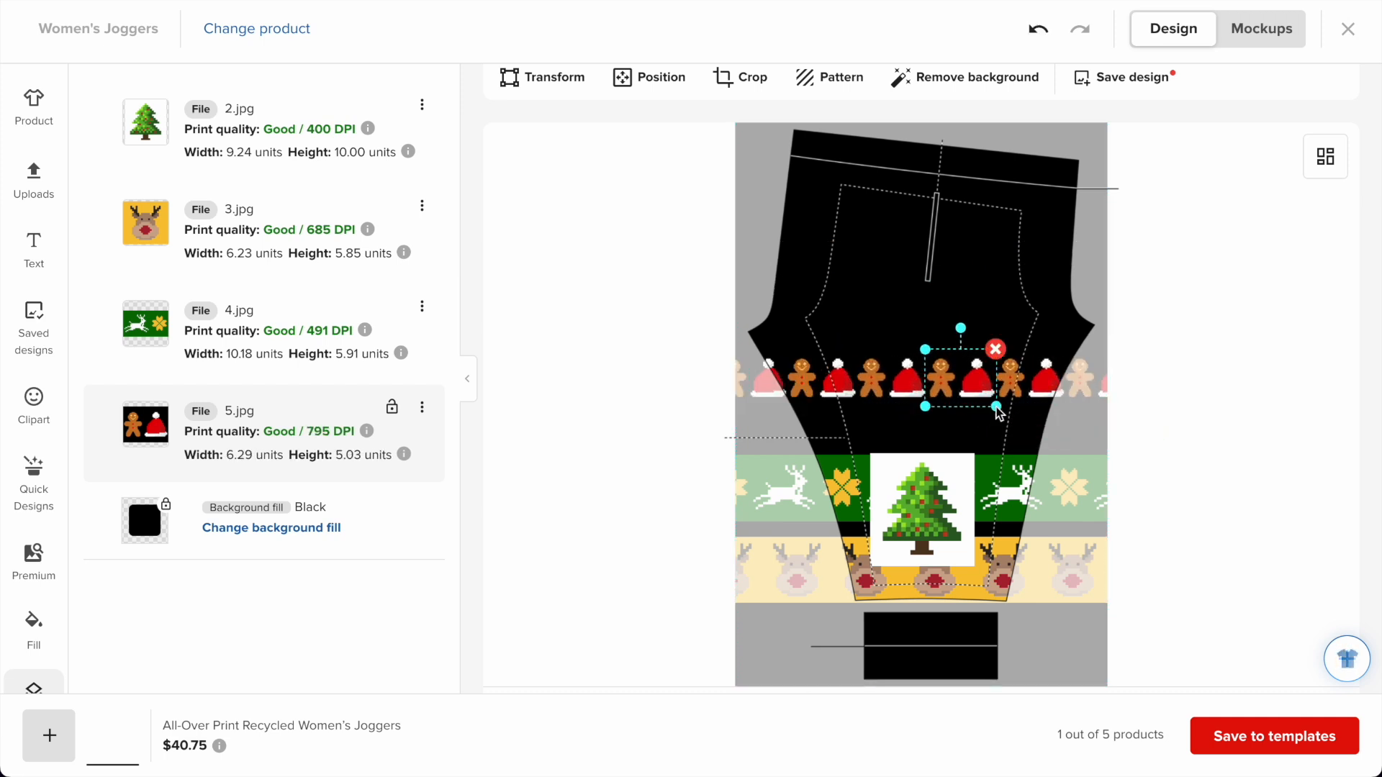
mouse_move(949, 498)
mouse_down()
mouse_move(954, 460)
mouse_move(970, 473)
mouse_move(961, 506)
mouse_move(950, 491)
mouse_up()
mouse_move(371, 139)
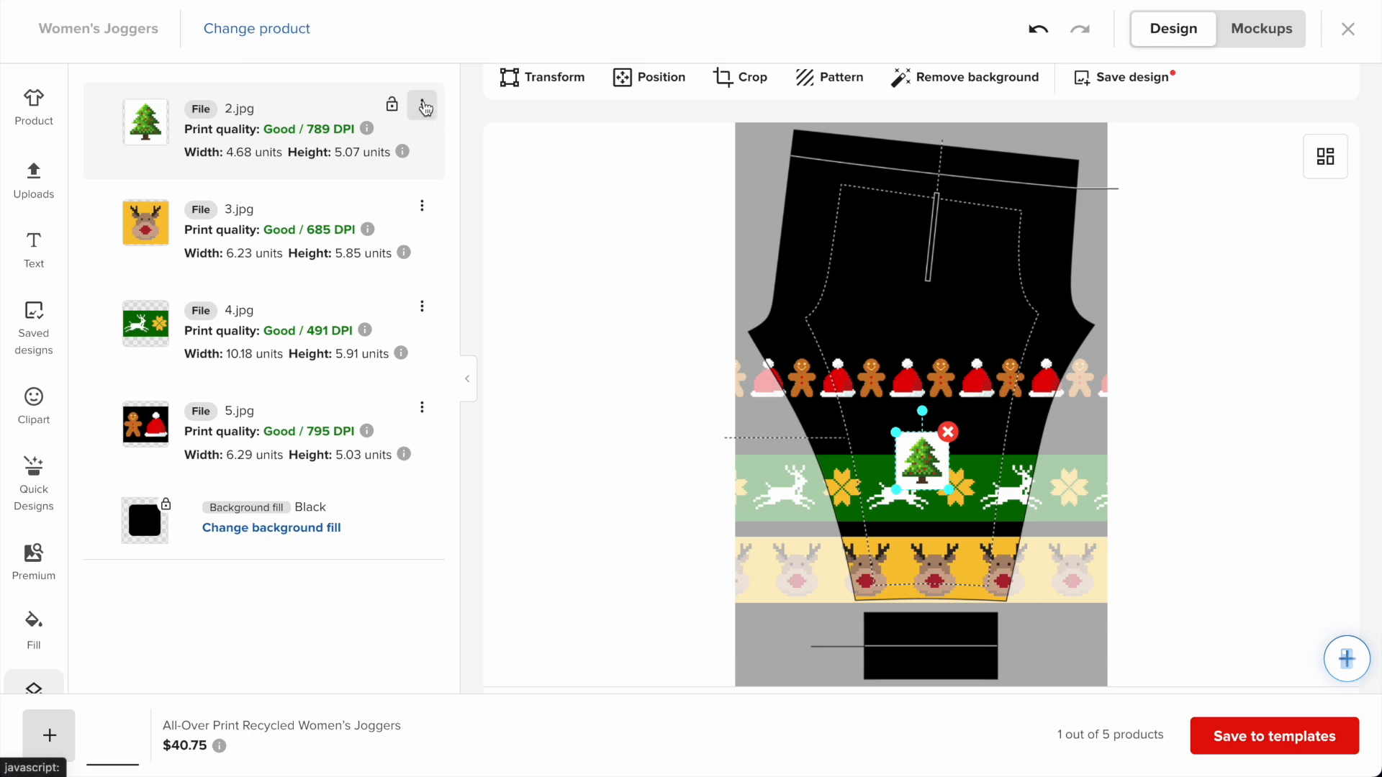
- Set the 2.jpg pattern type to Horizontal line with a spacing of -0.02
click(422, 105)
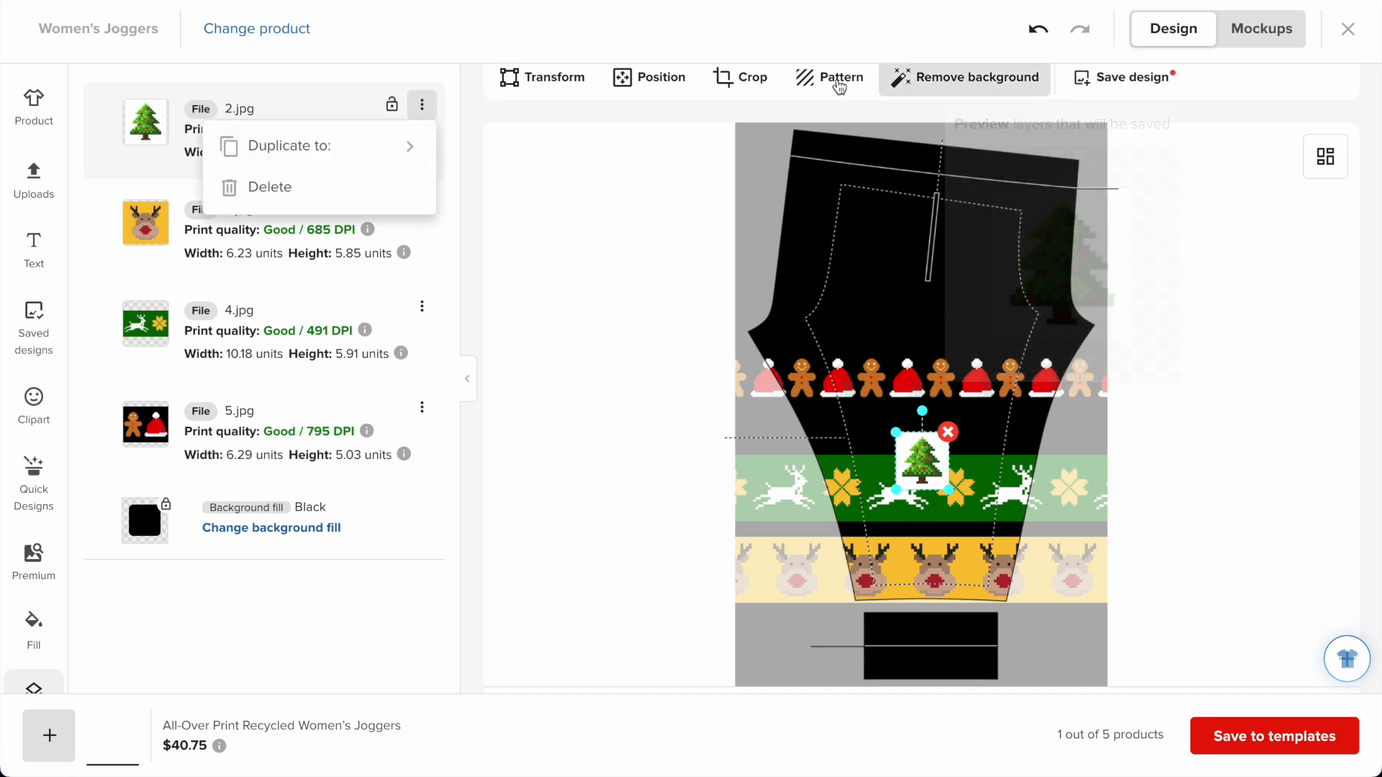
click(829, 81)
click(151, 181)
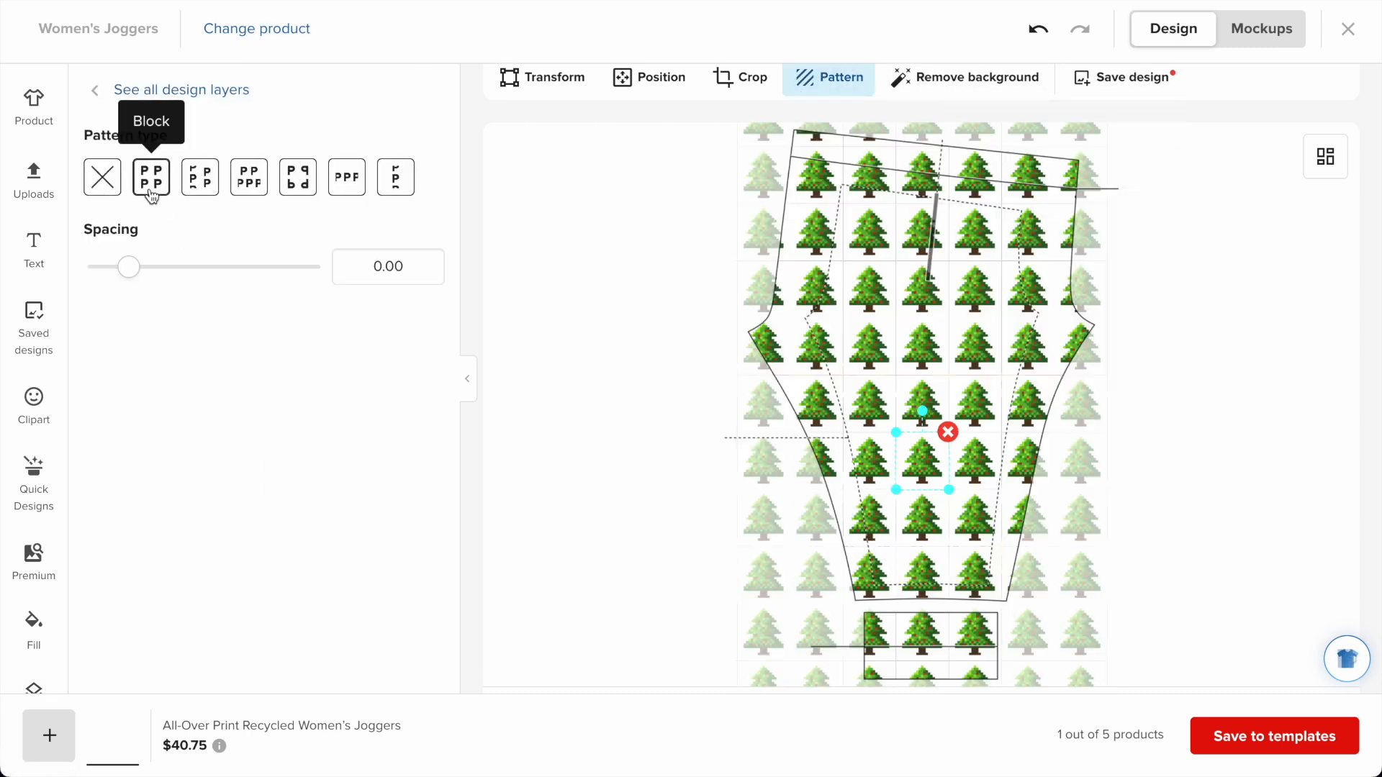
click(362, 177)
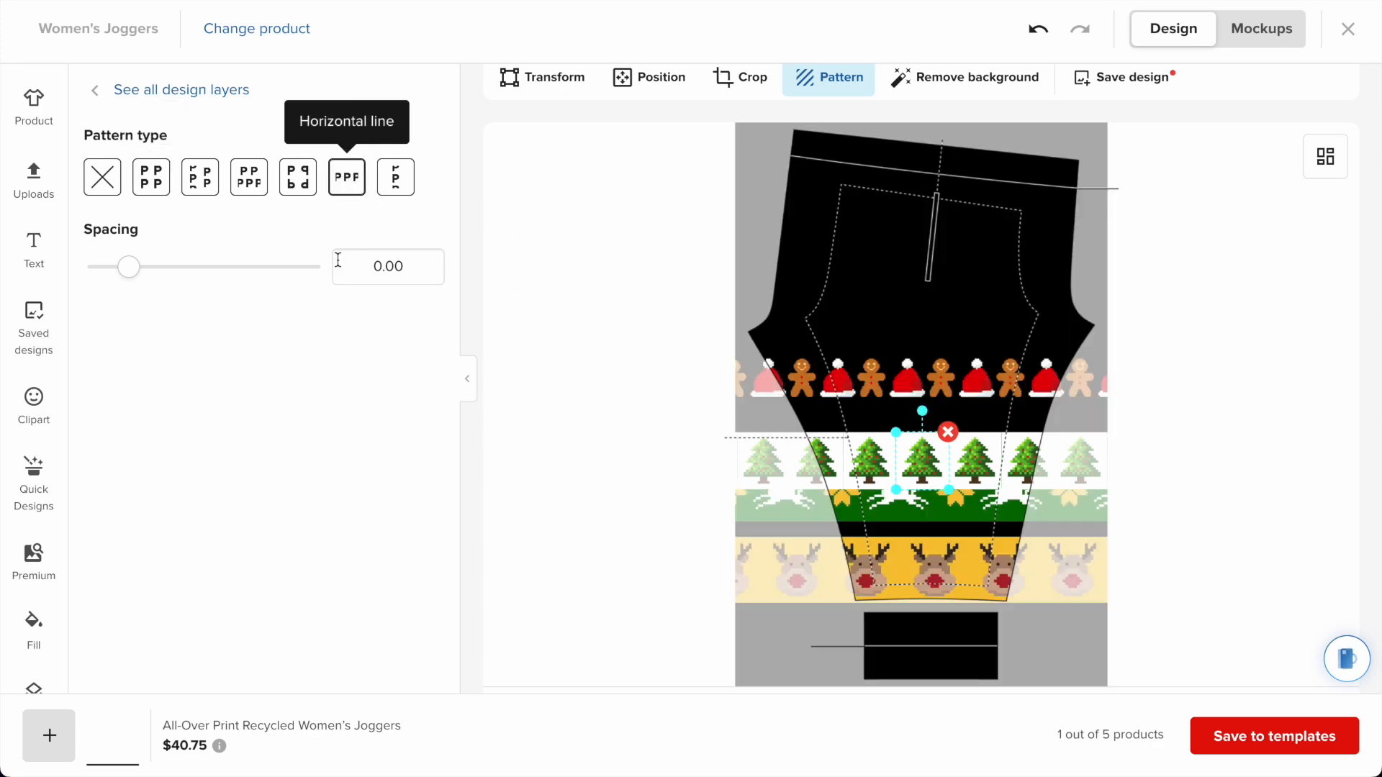
drag(130, 267, 134, 269)
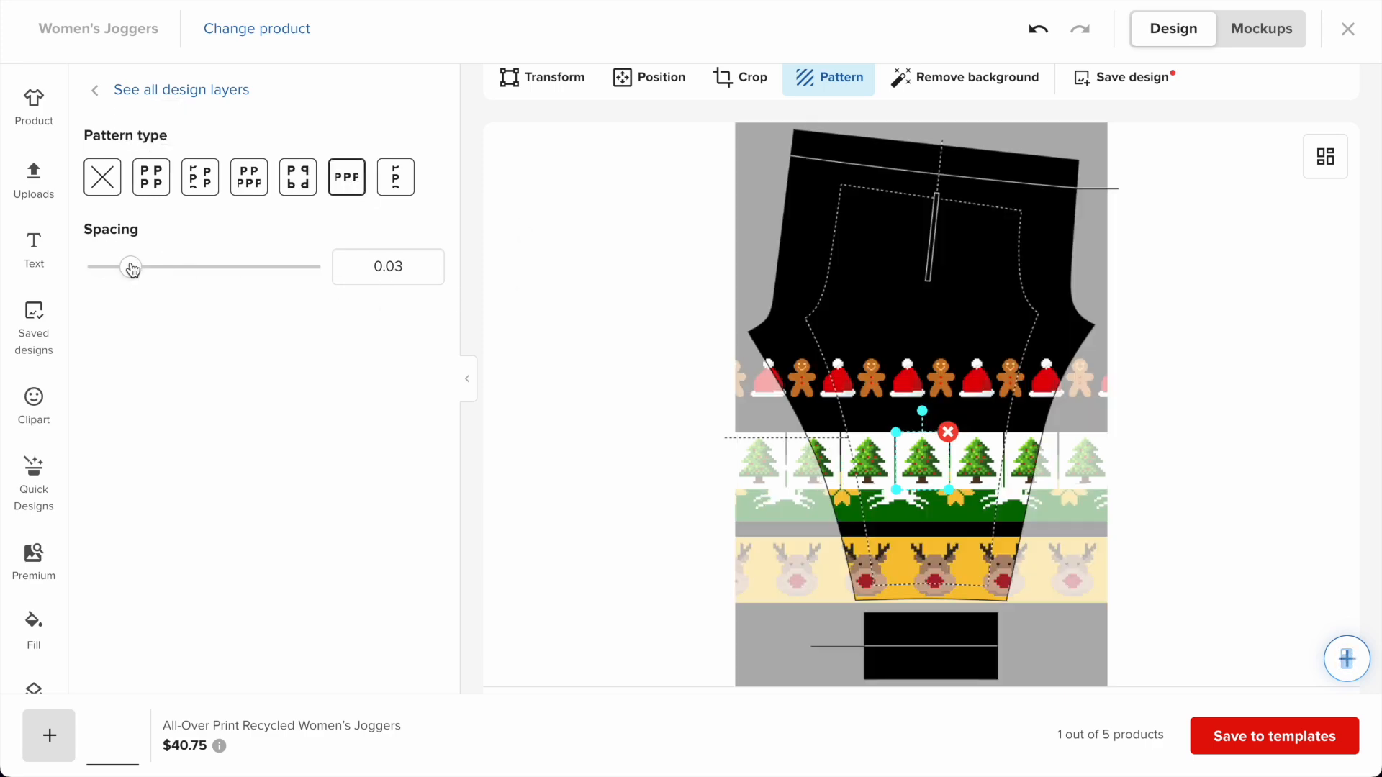
drag(130, 267, 127, 269)
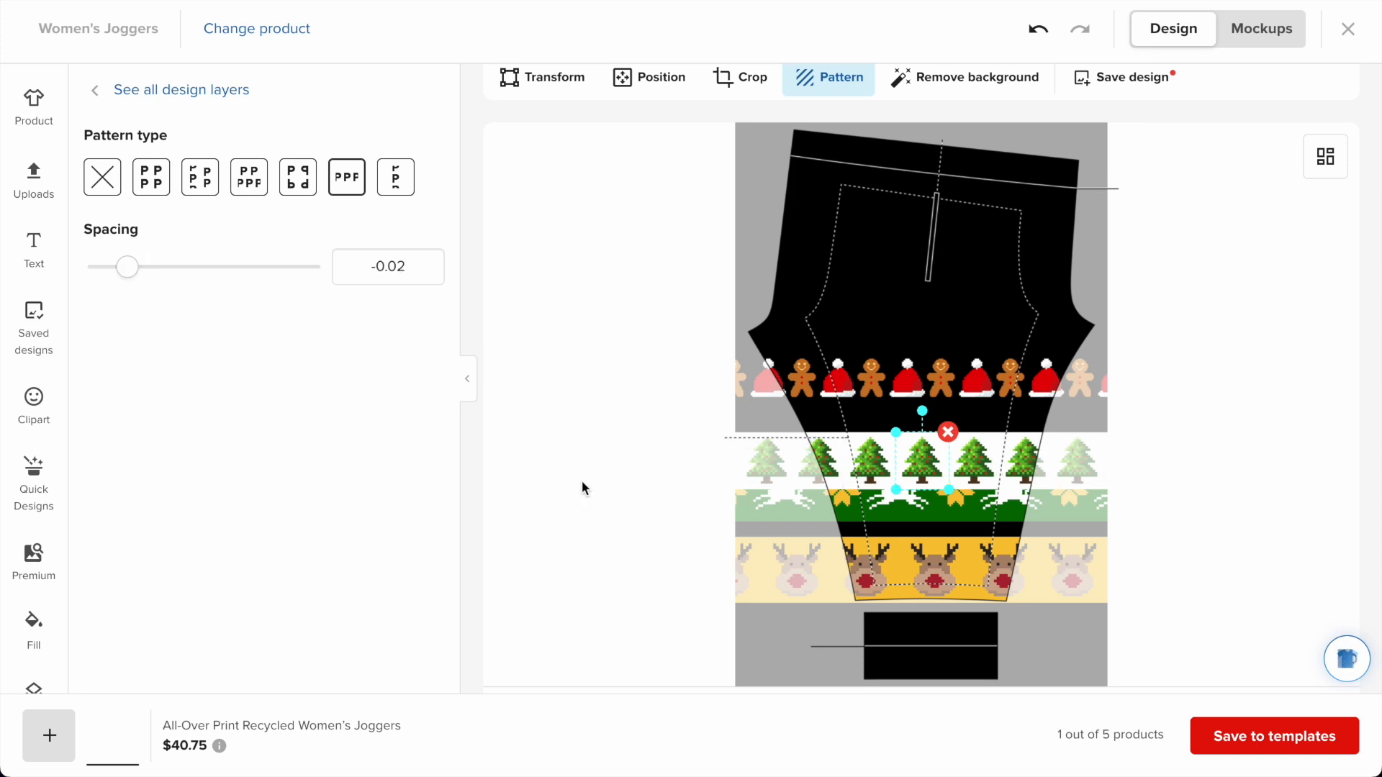
- Stack the tree, green 4.jpg and yellow 3.jpg strips edge to edge beneath the gingerbread strip, with the yellow strip at the hem
drag(921, 473, 924, 503)
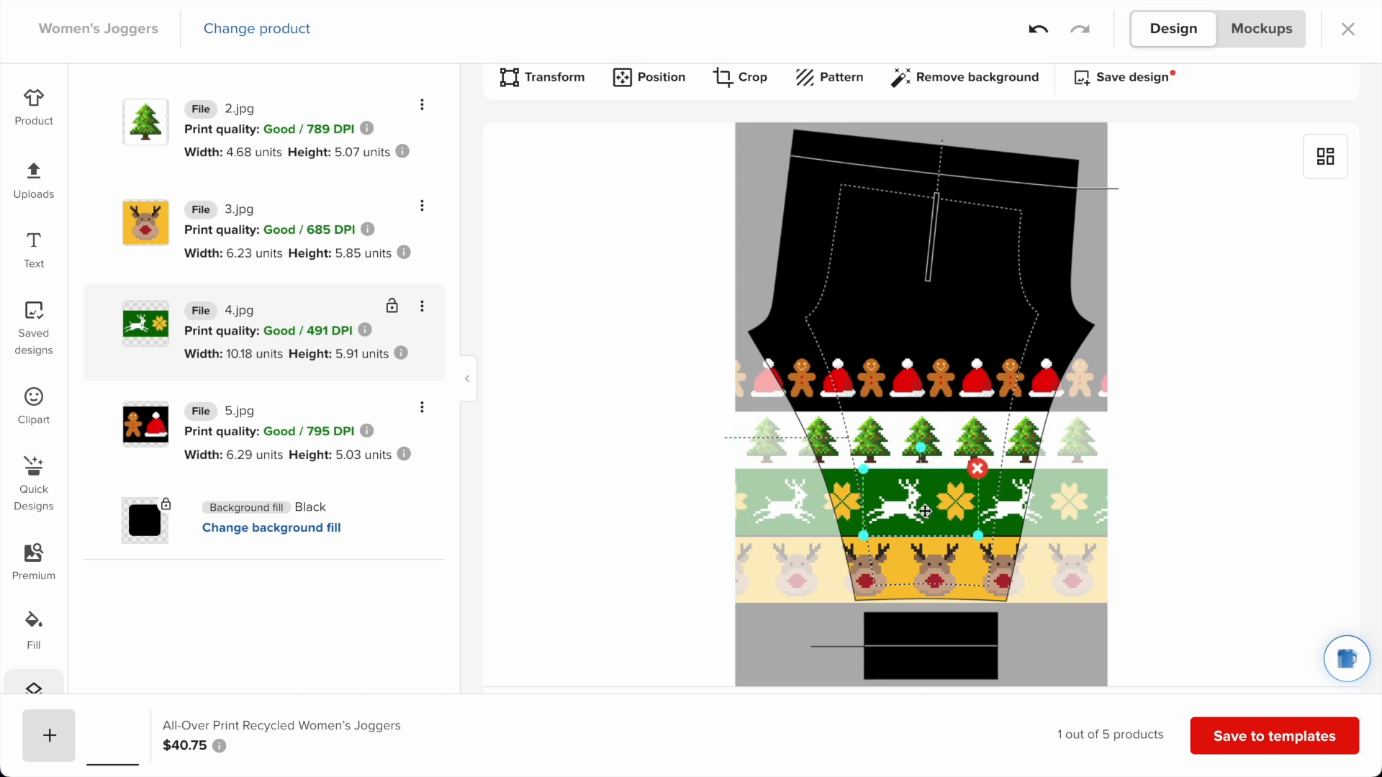
click(937, 582)
drag(938, 581, 938, 578)
drag(937, 579, 938, 580)
click(932, 505)
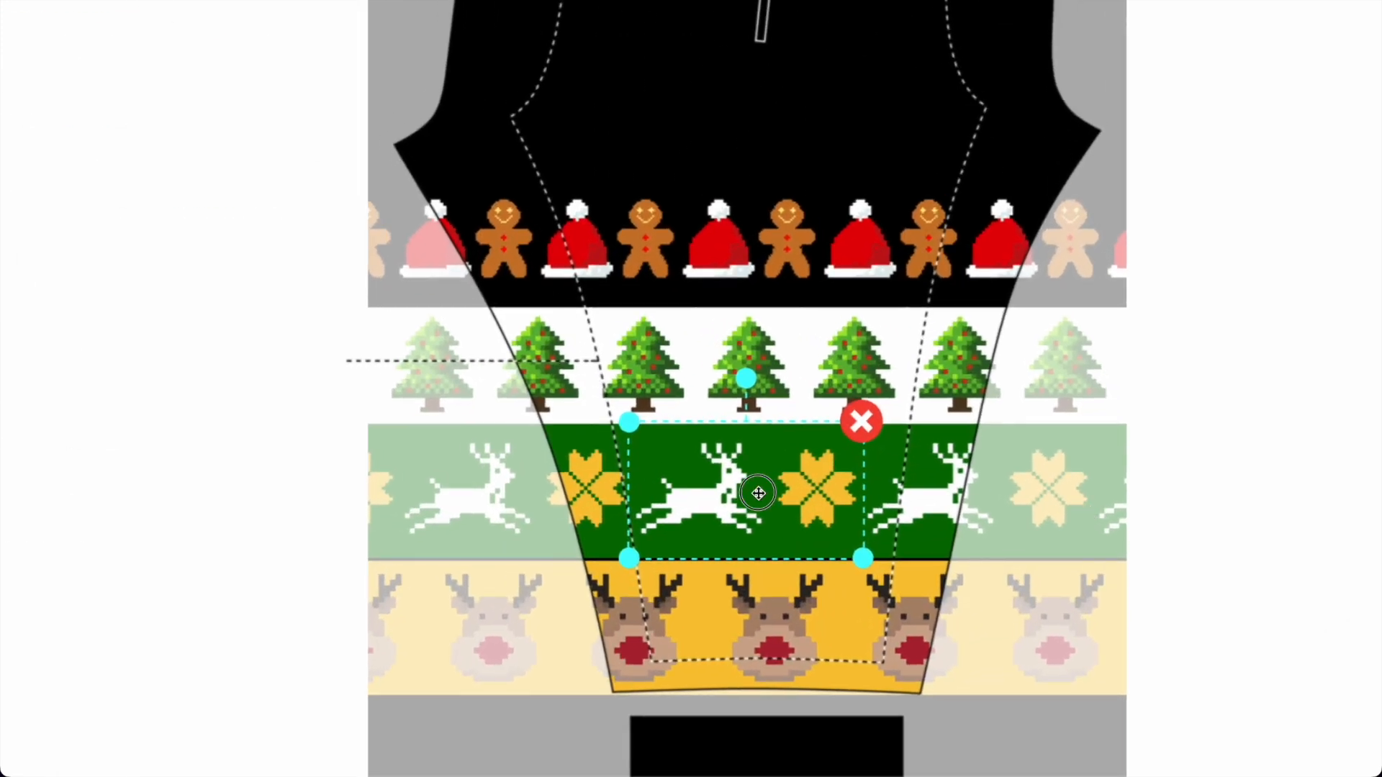
drag(758, 492, 758, 495)
click(750, 363)
drag(757, 358, 758, 361)
- Add 1.jpg from the file library to the right leg and apply the suggested scale-down
scroll(979, 358, down, 3)
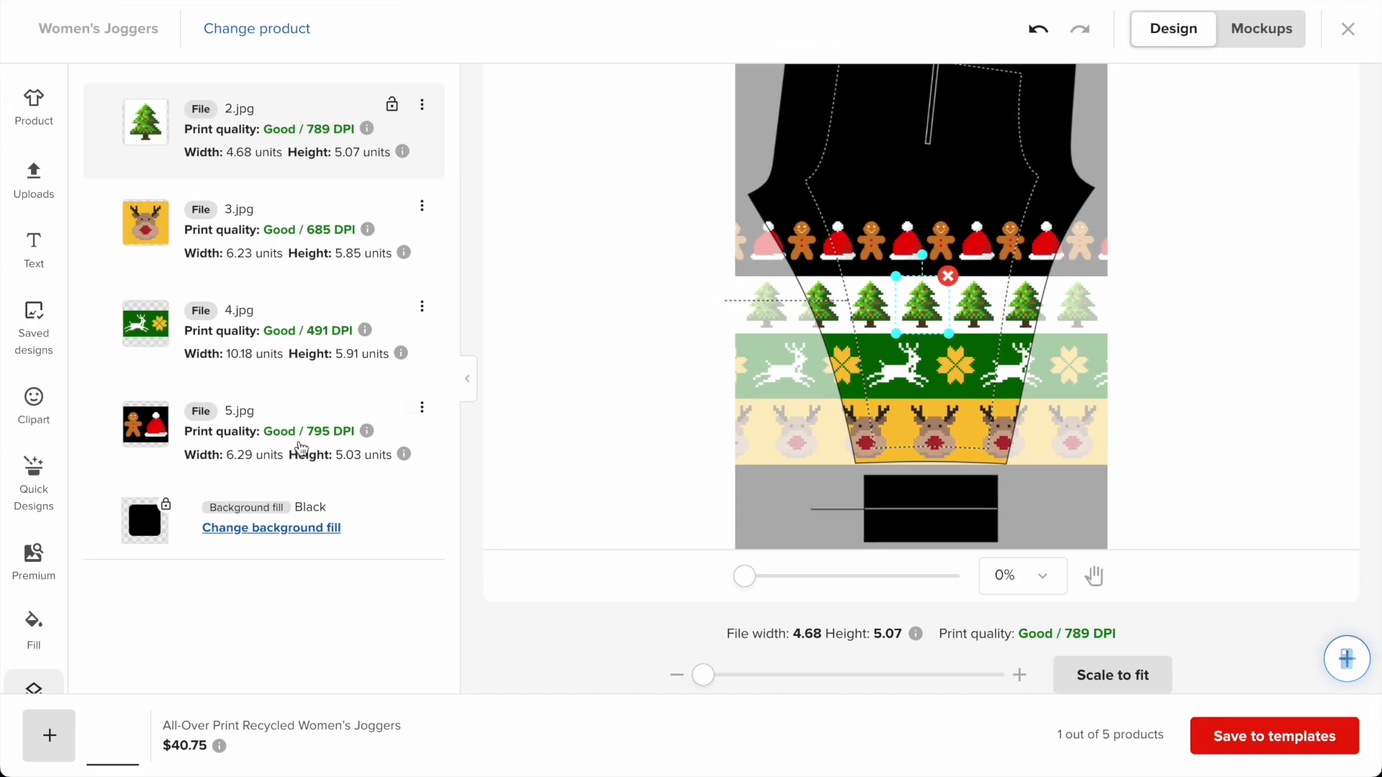
click(34, 178)
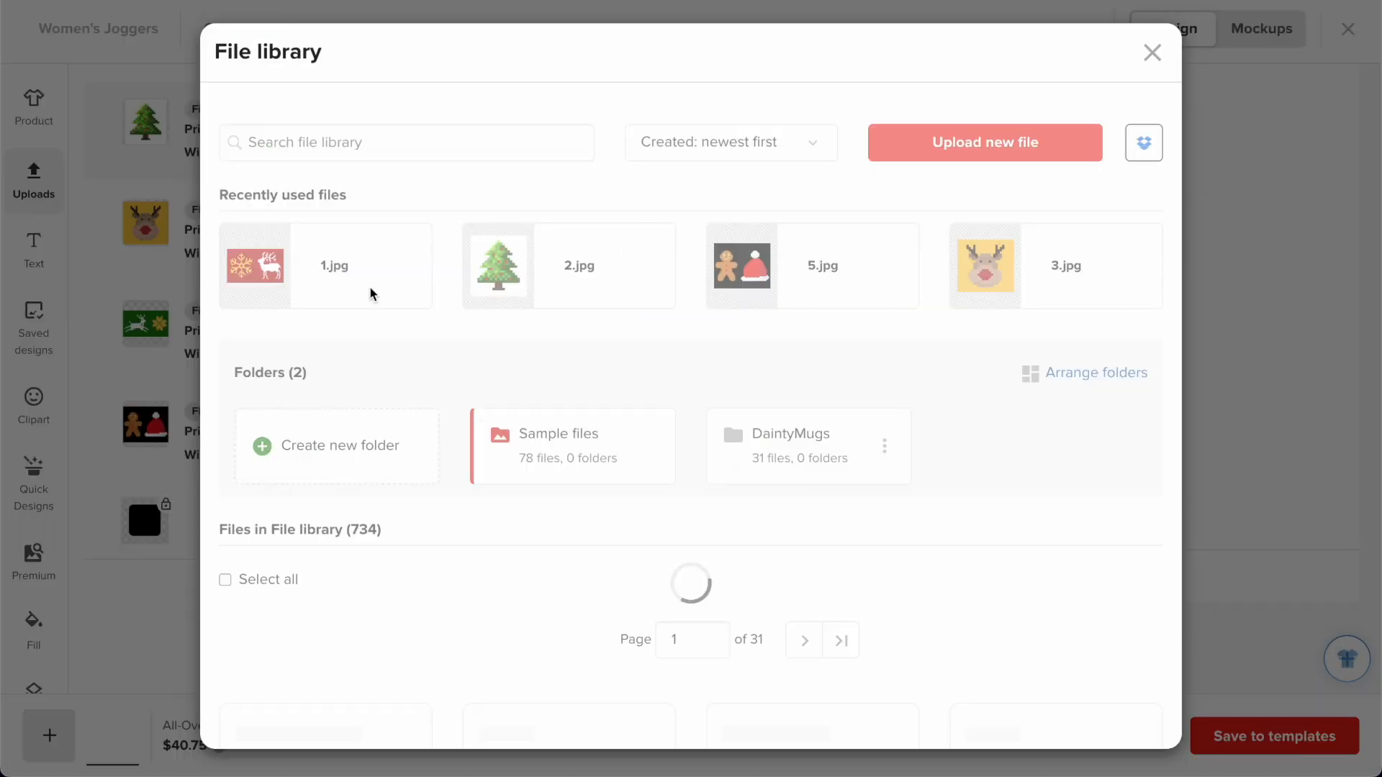
click(299, 266)
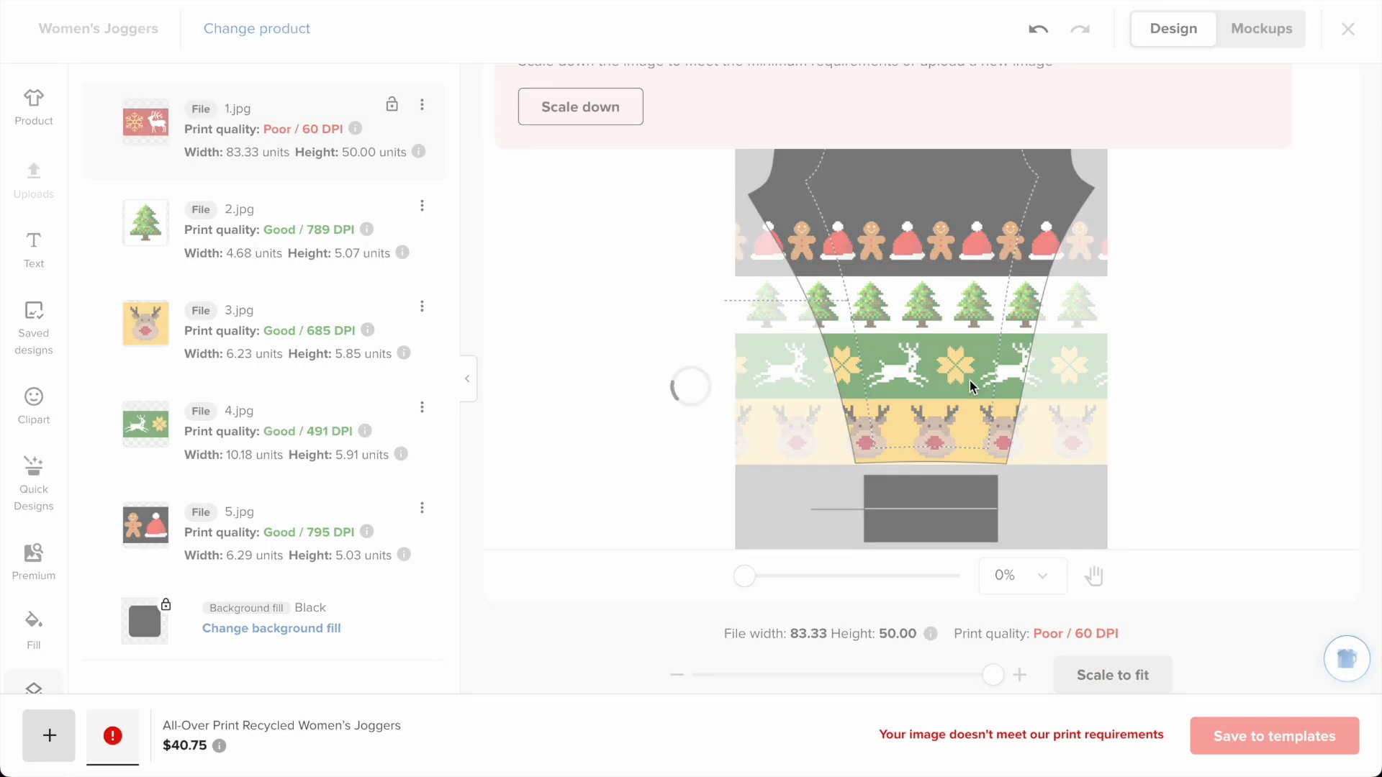
click(580, 107)
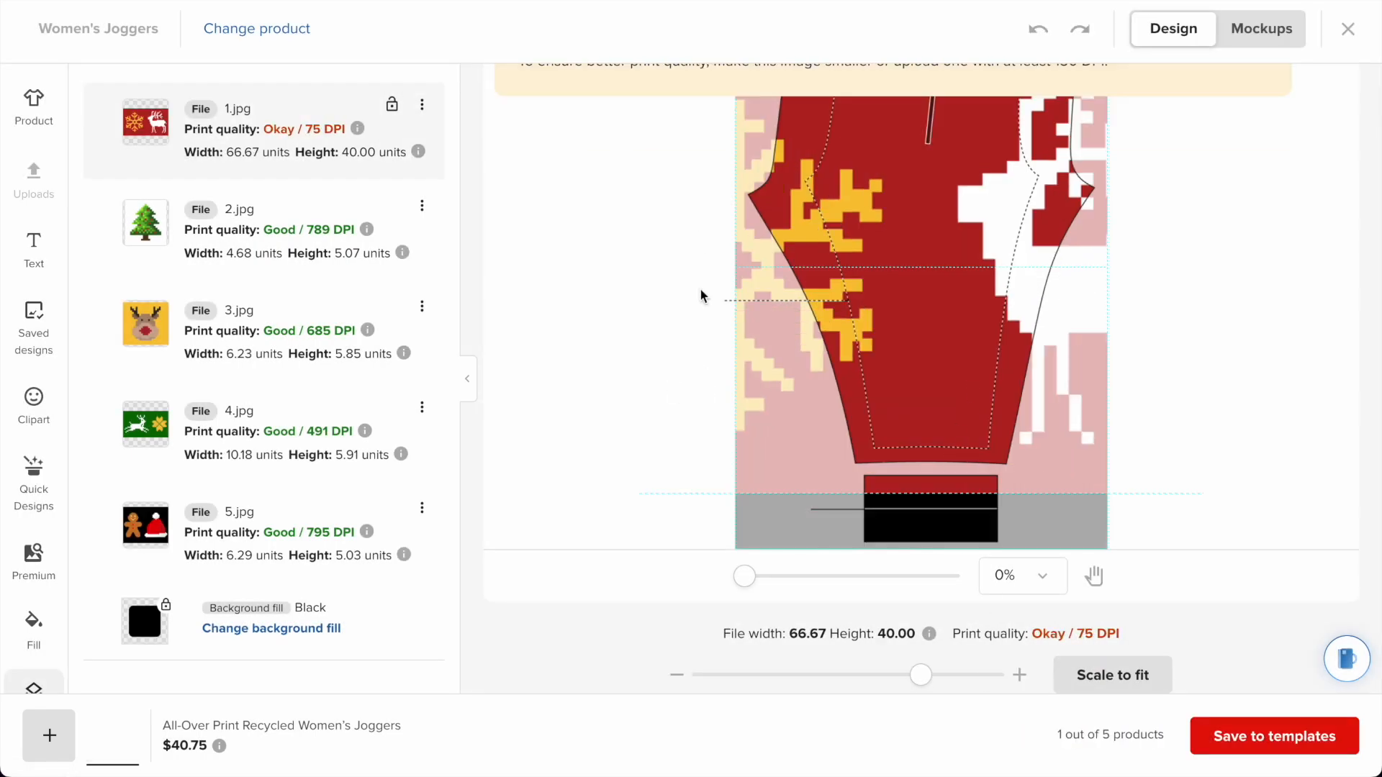
- Shrink 1.jpg to about 5.68 × 3.41 units and place it on the upper right part of the cuff piece
drag(920, 673, 703, 675)
drag(828, 212, 939, 502)
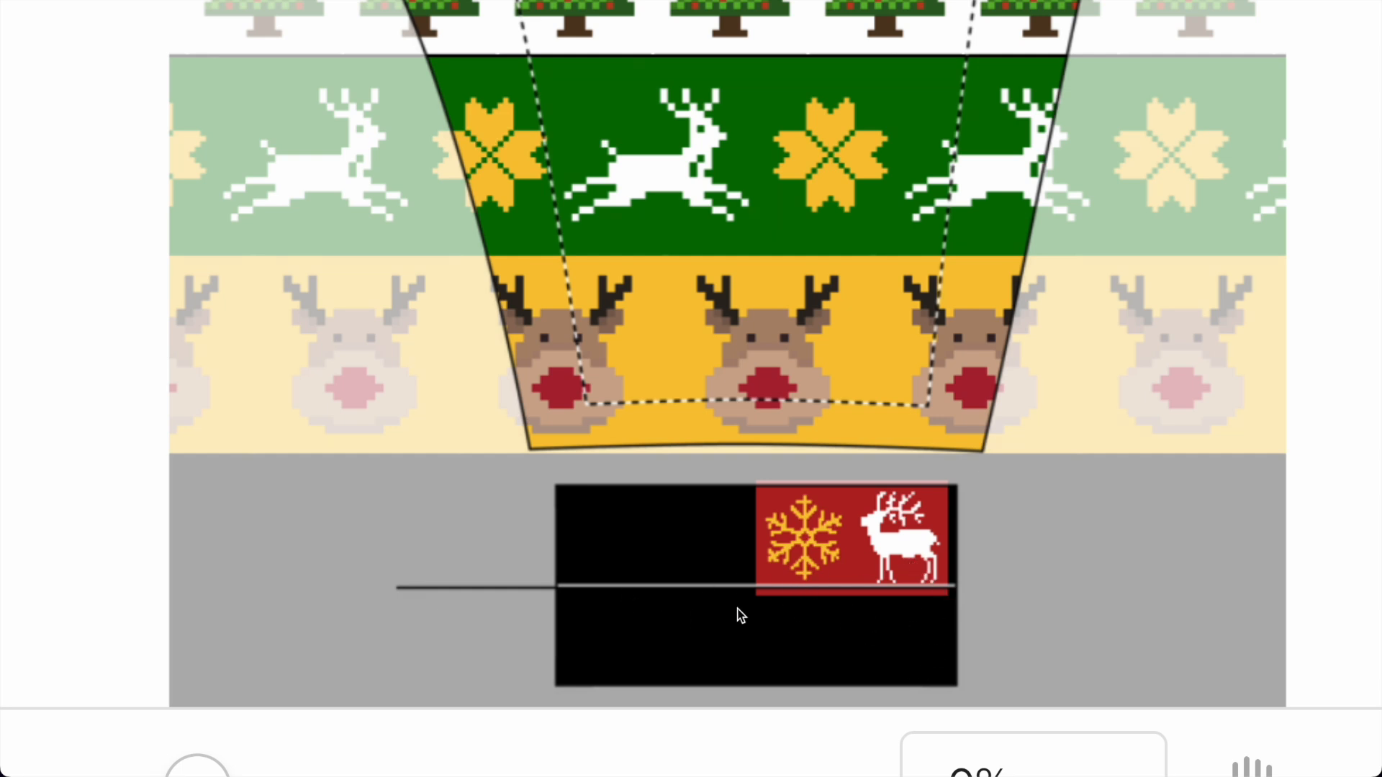
drag(894, 554, 907, 554)
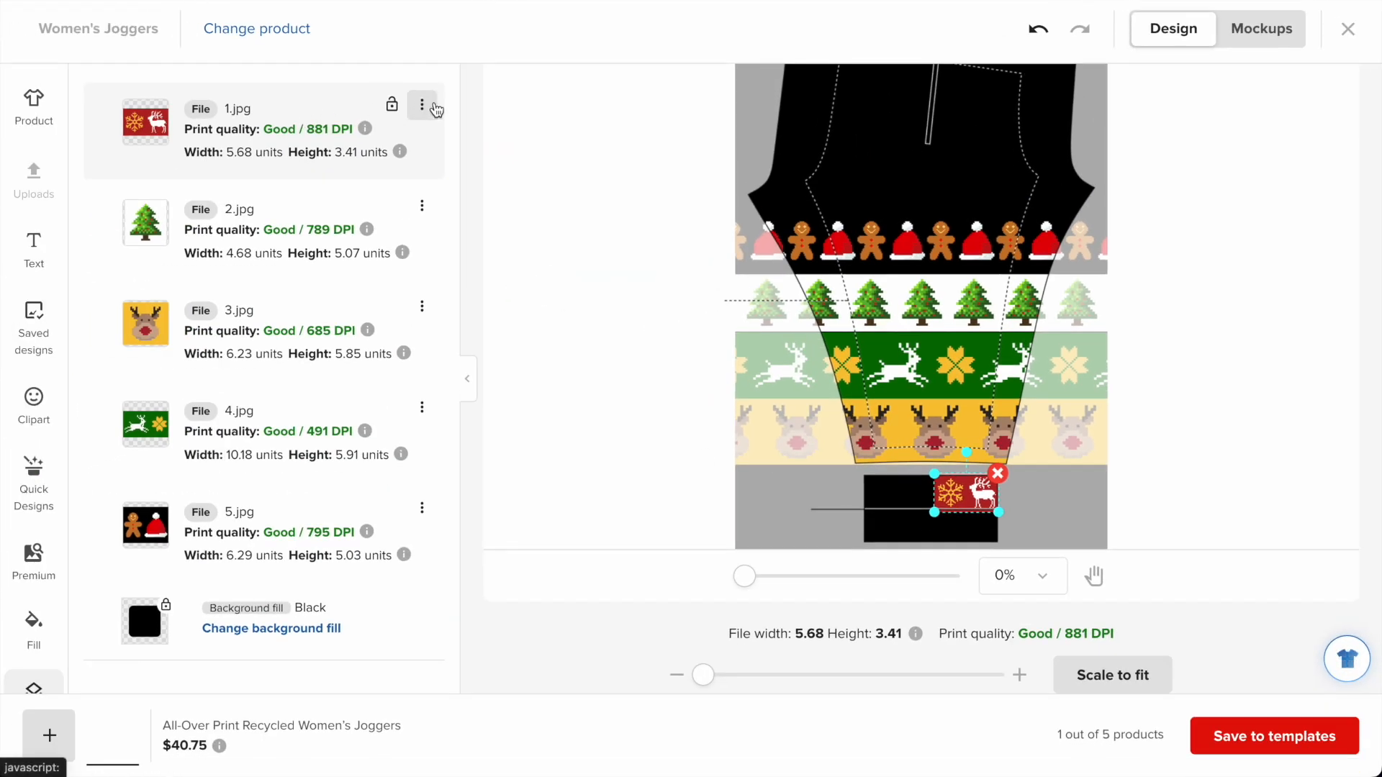
- Set the 1.jpg pattern type to Horizontal line with a spacing of -0.01
scroll(754, 145, up, 3)
click(828, 167)
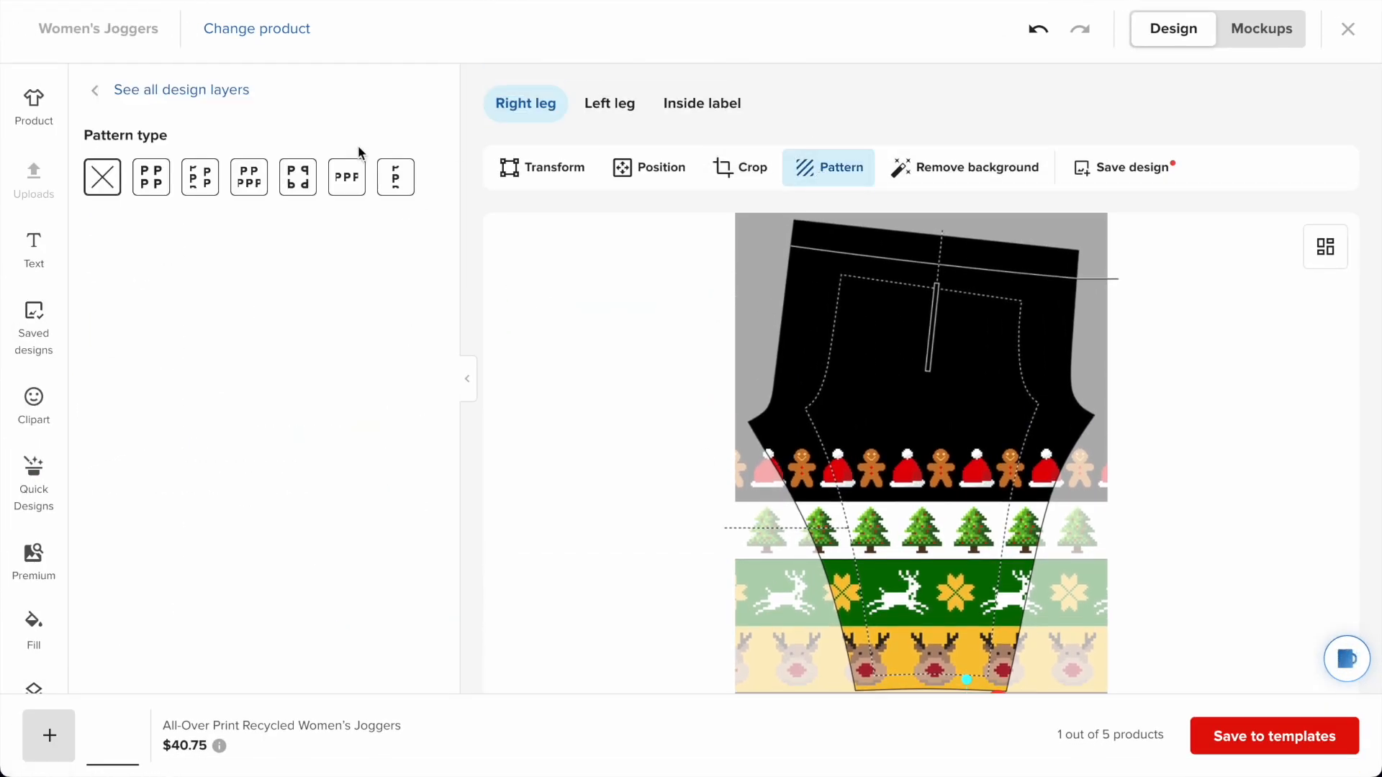
click(344, 186)
double_click(412, 264)
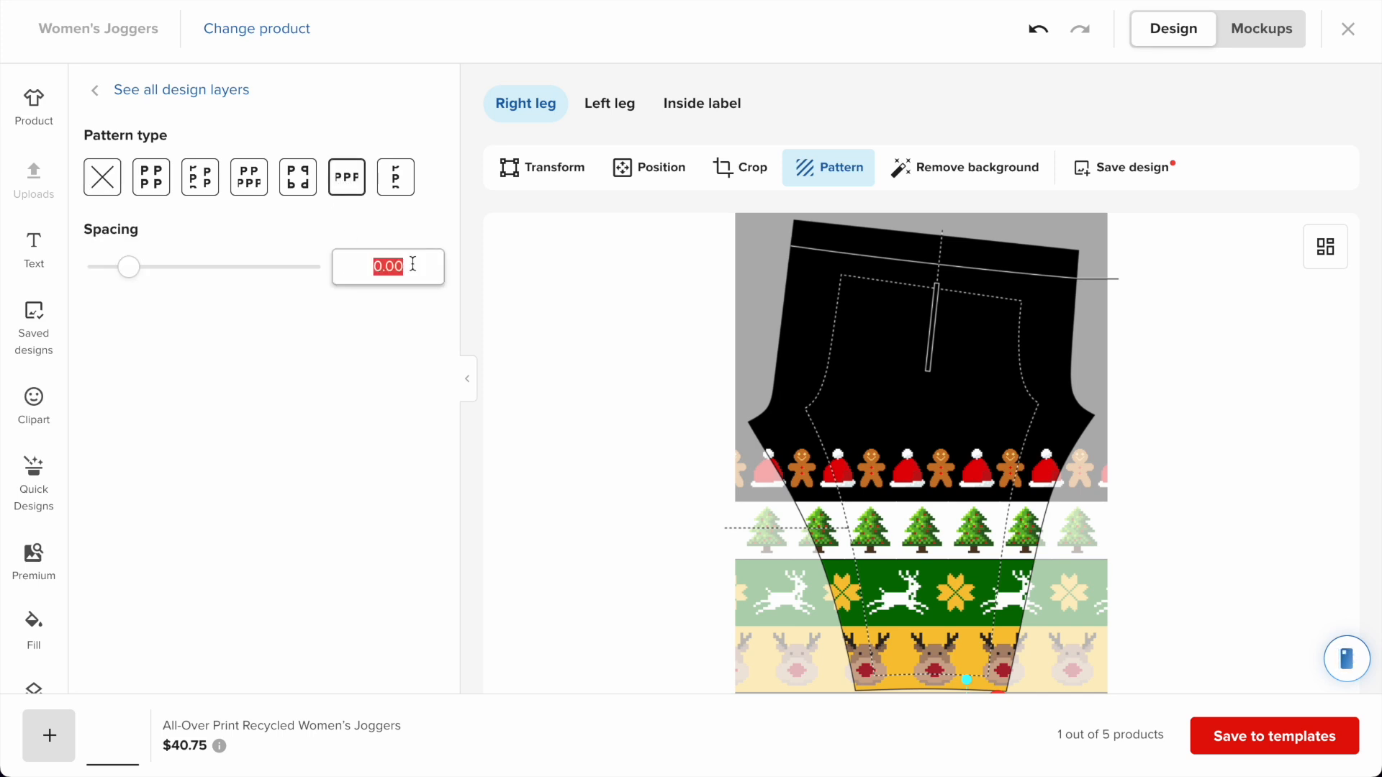
text(-0.01)
click(526, 346)
scroll(525, 346, down, 3)
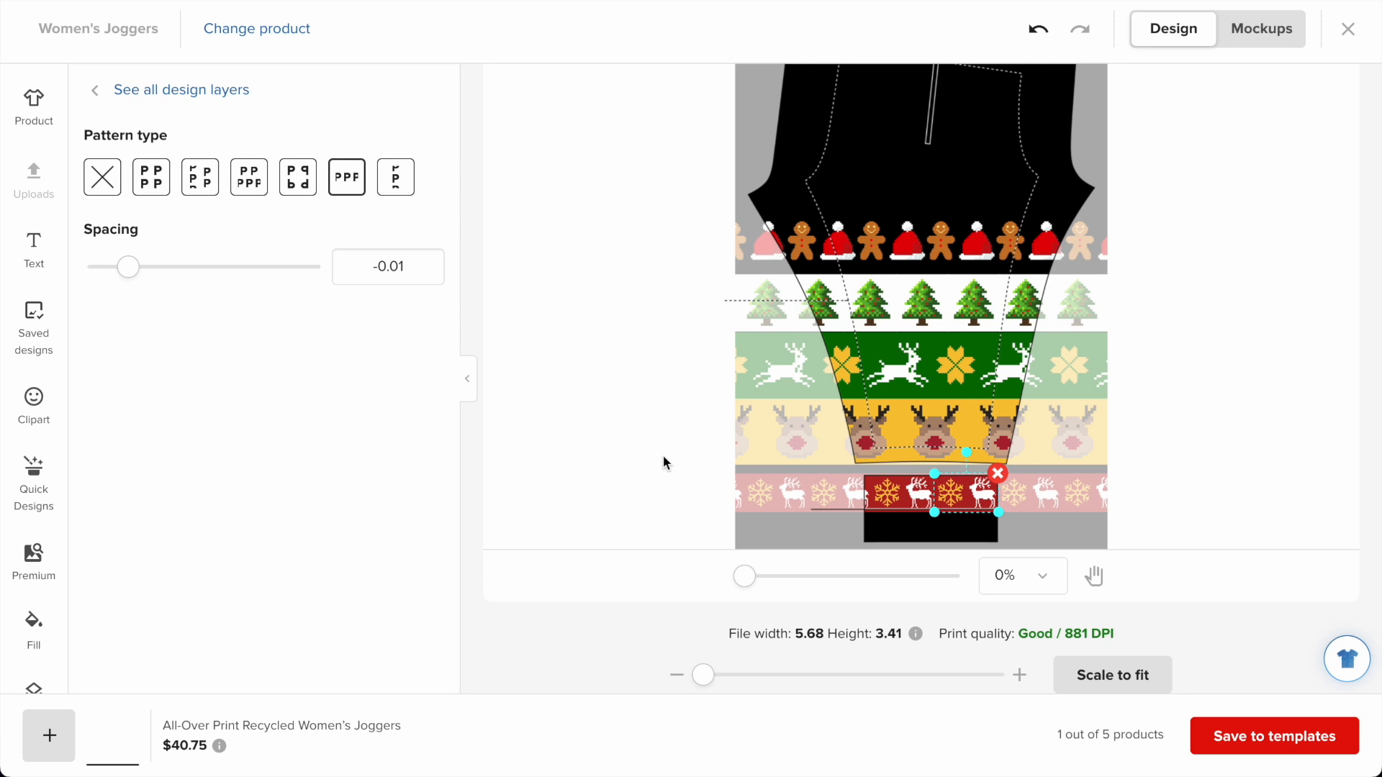
- Preview the patterned joggers in the mockups, including the full-body back view, and return to the design
scroll(663, 462, up, 3)
click(1263, 32)
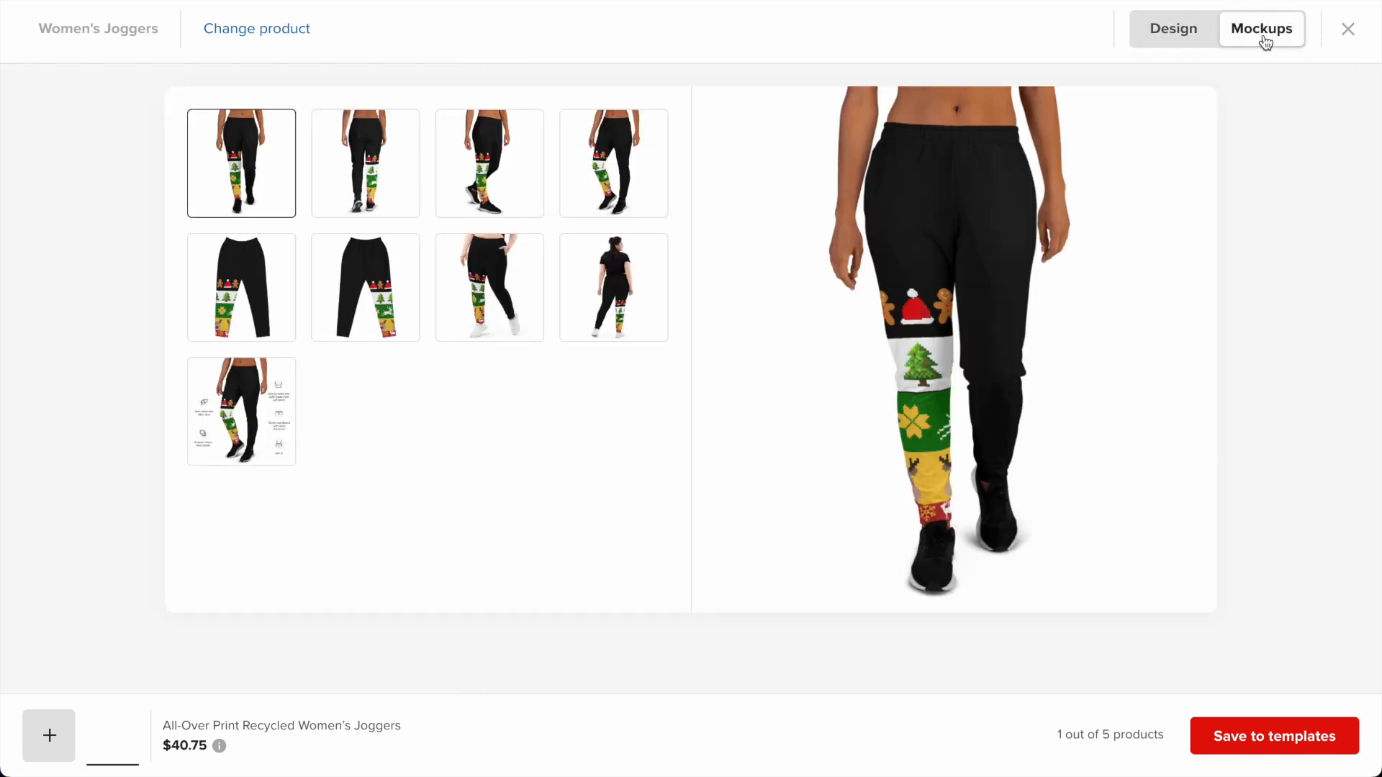
click(628, 328)
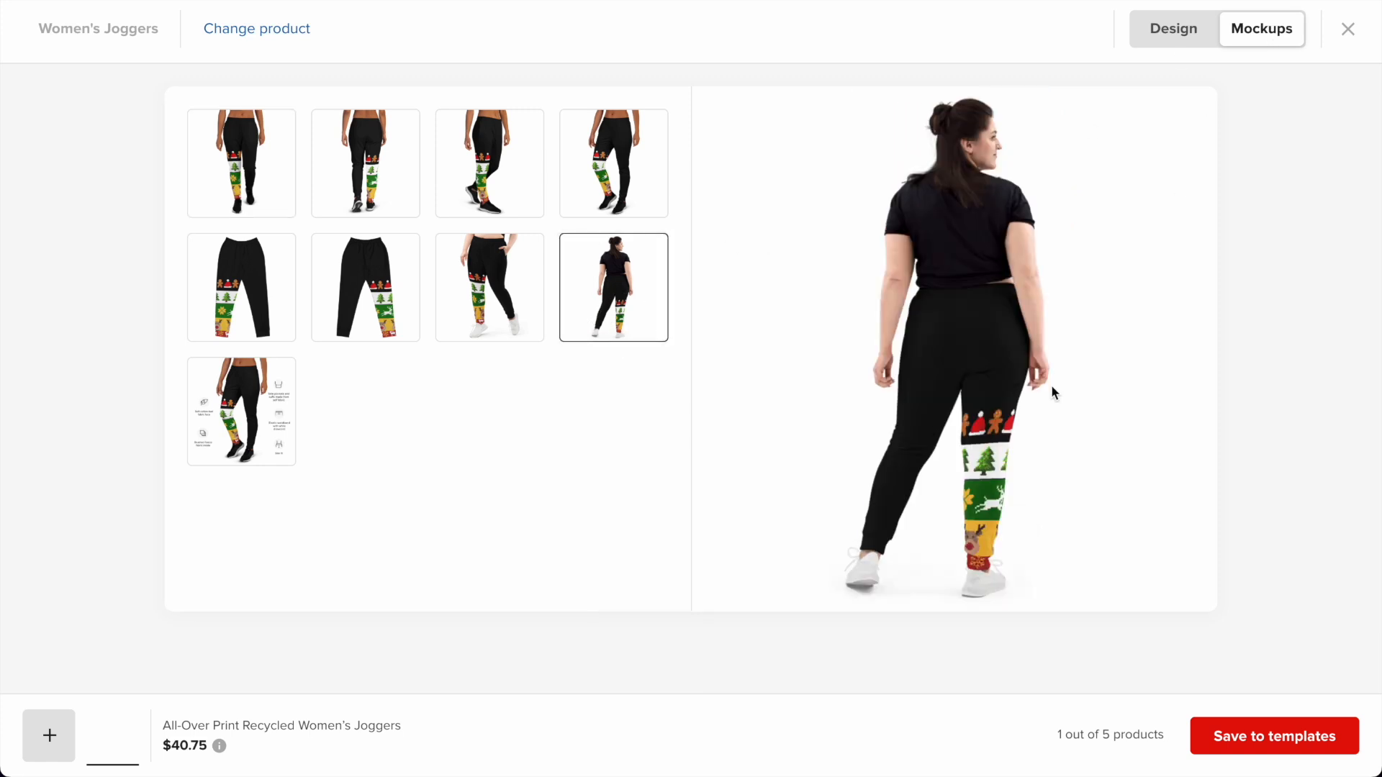
click(1172, 37)
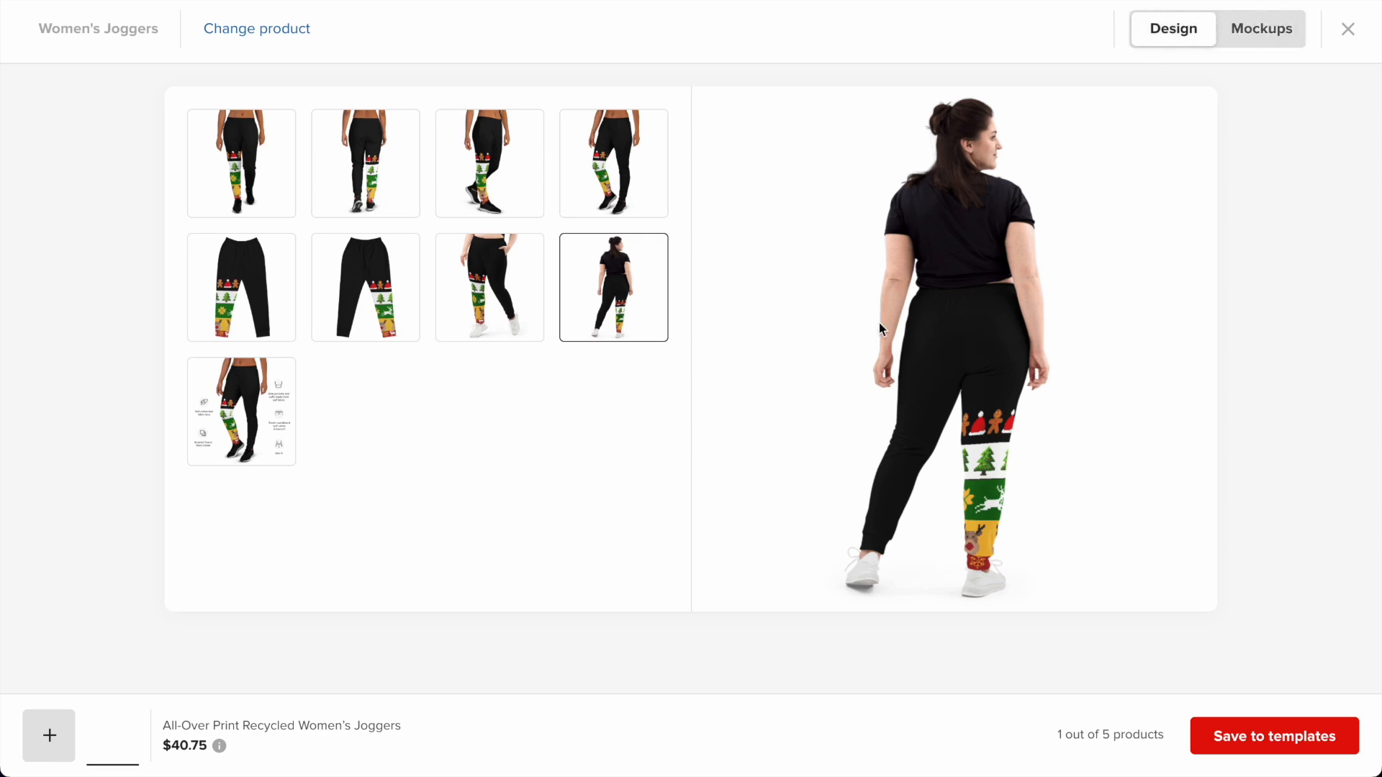
- Enlarge 5.jpg to about 8.20 × 6.56 units, flush above the tree strip, and check the mockup
scroll(1042, 530, down, 3)
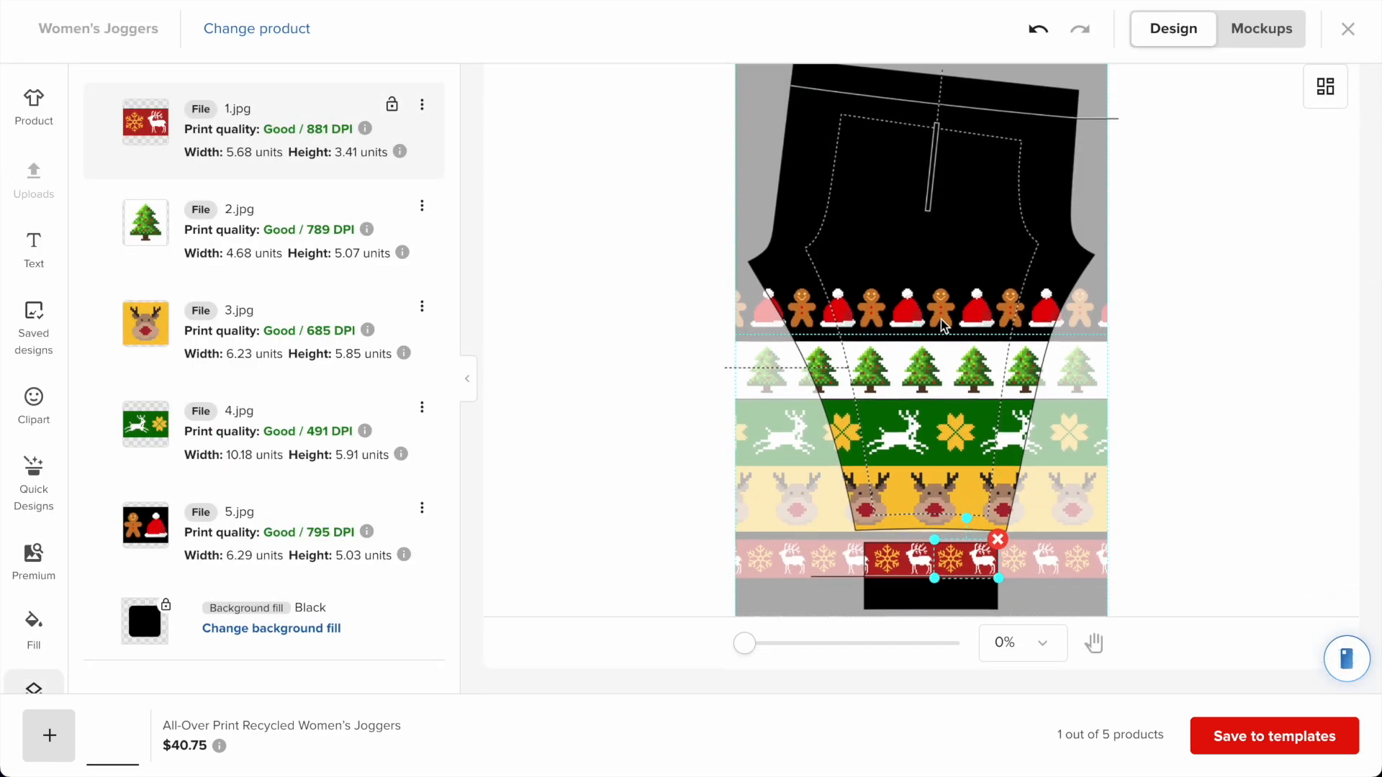
click(955, 322)
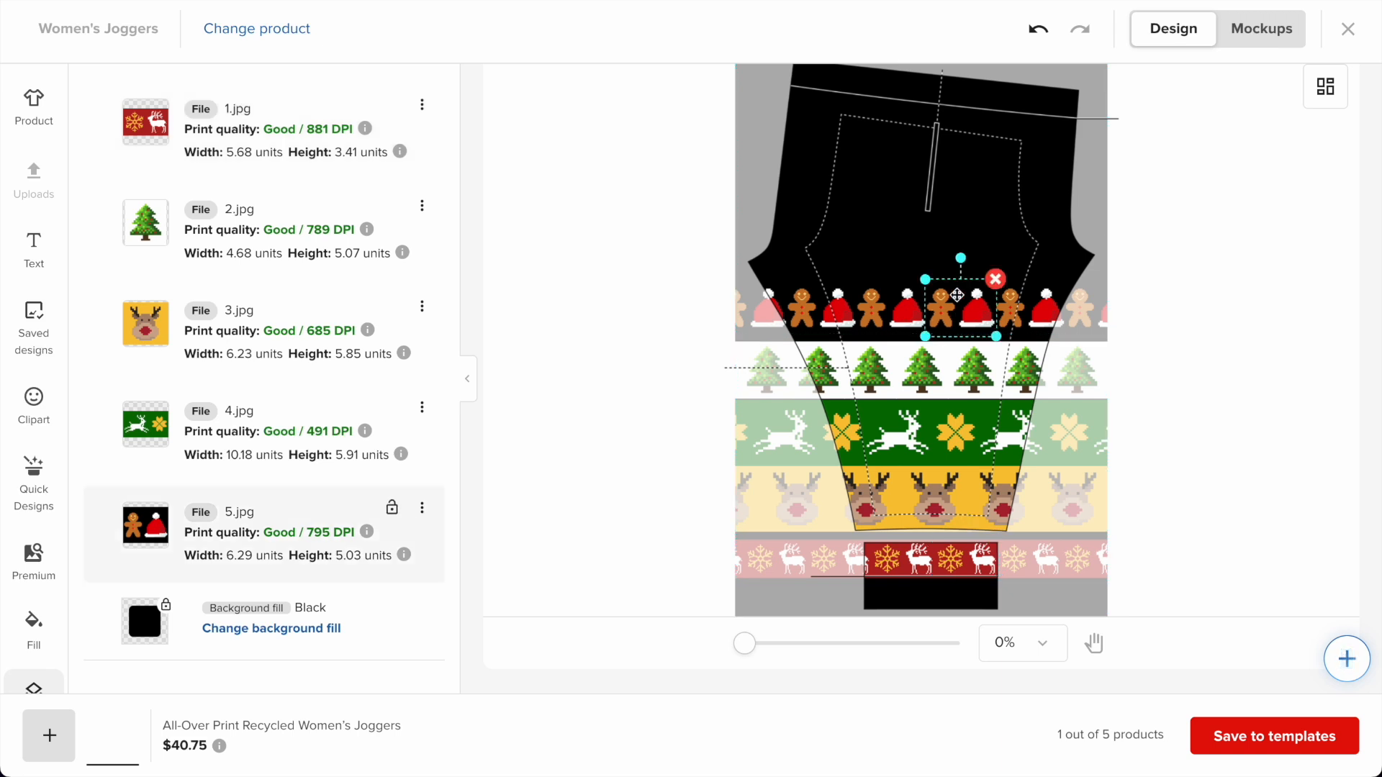
drag(925, 277, 914, 271)
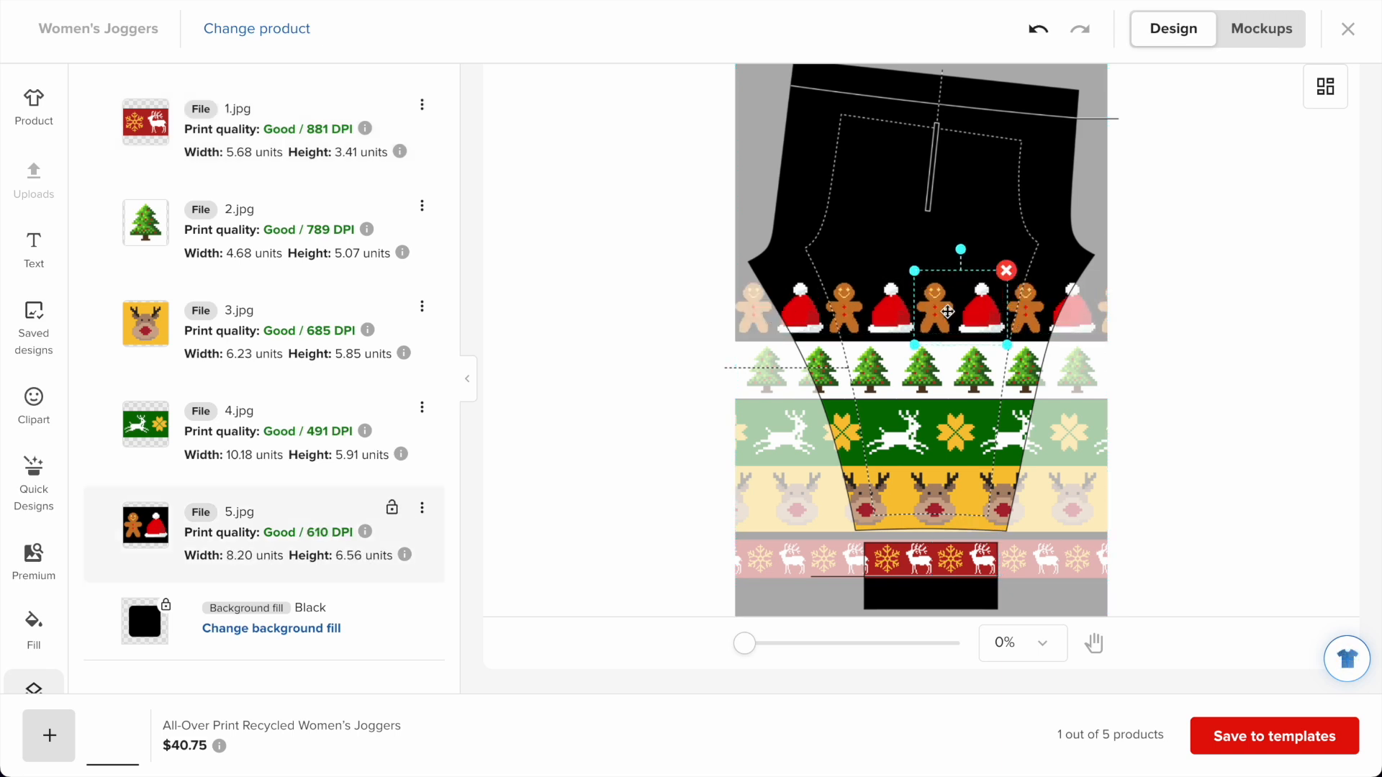
drag(955, 322, 955, 317)
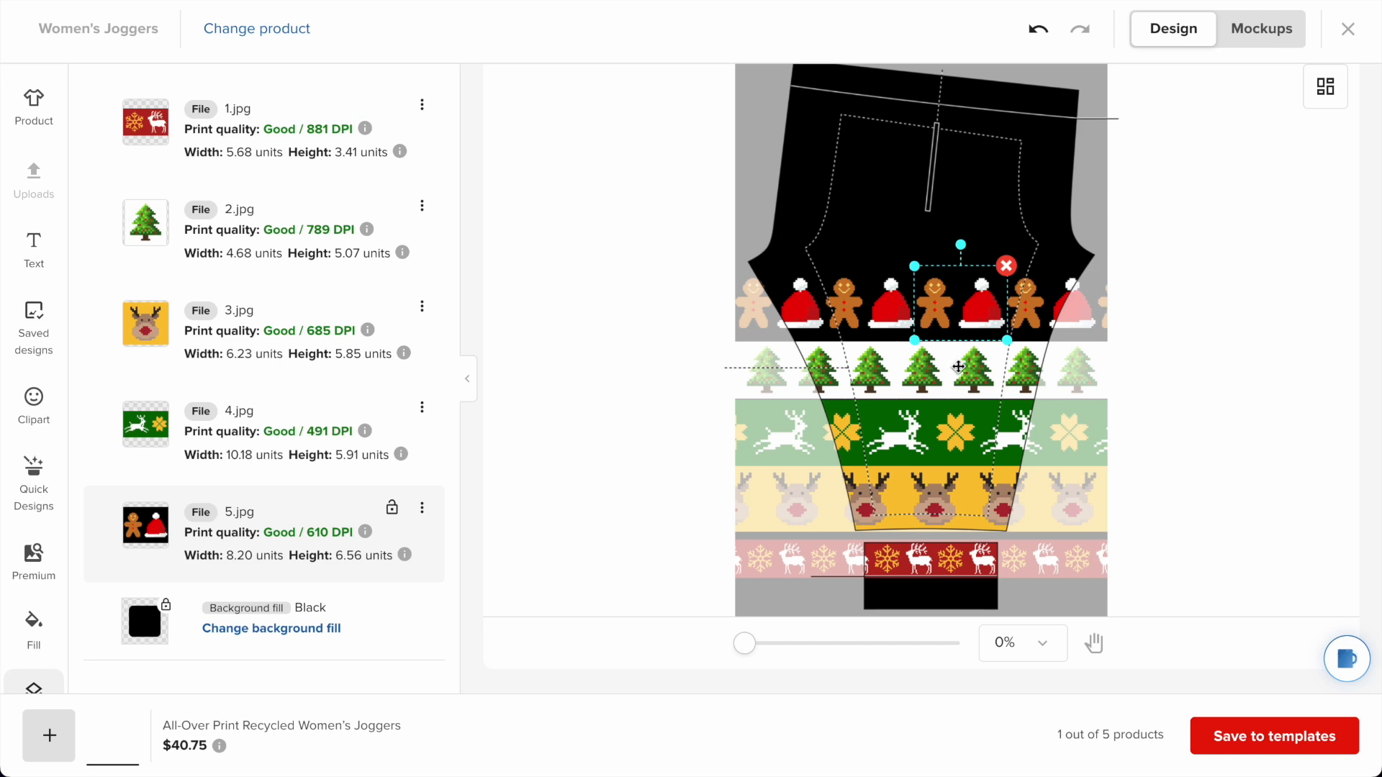
click(1125, 374)
click(1265, 29)
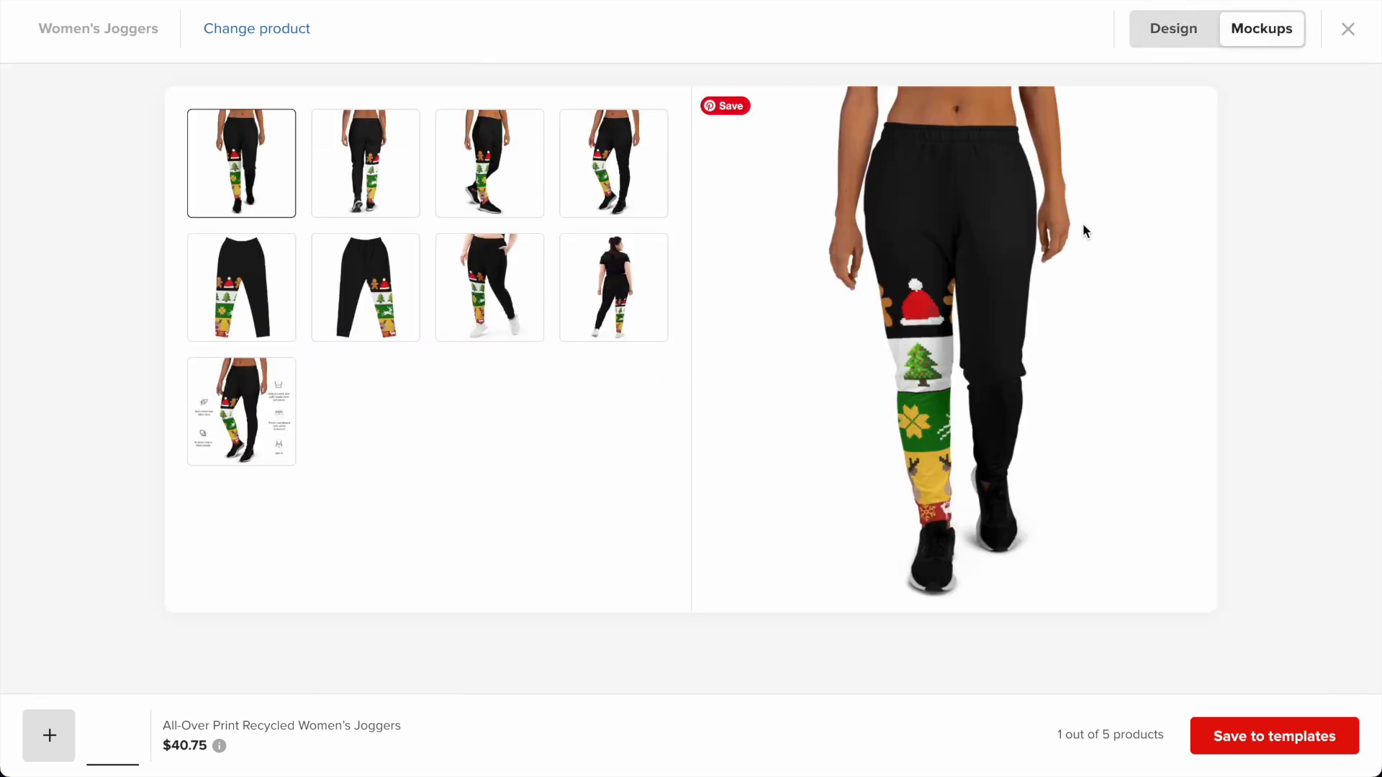
click(1166, 33)
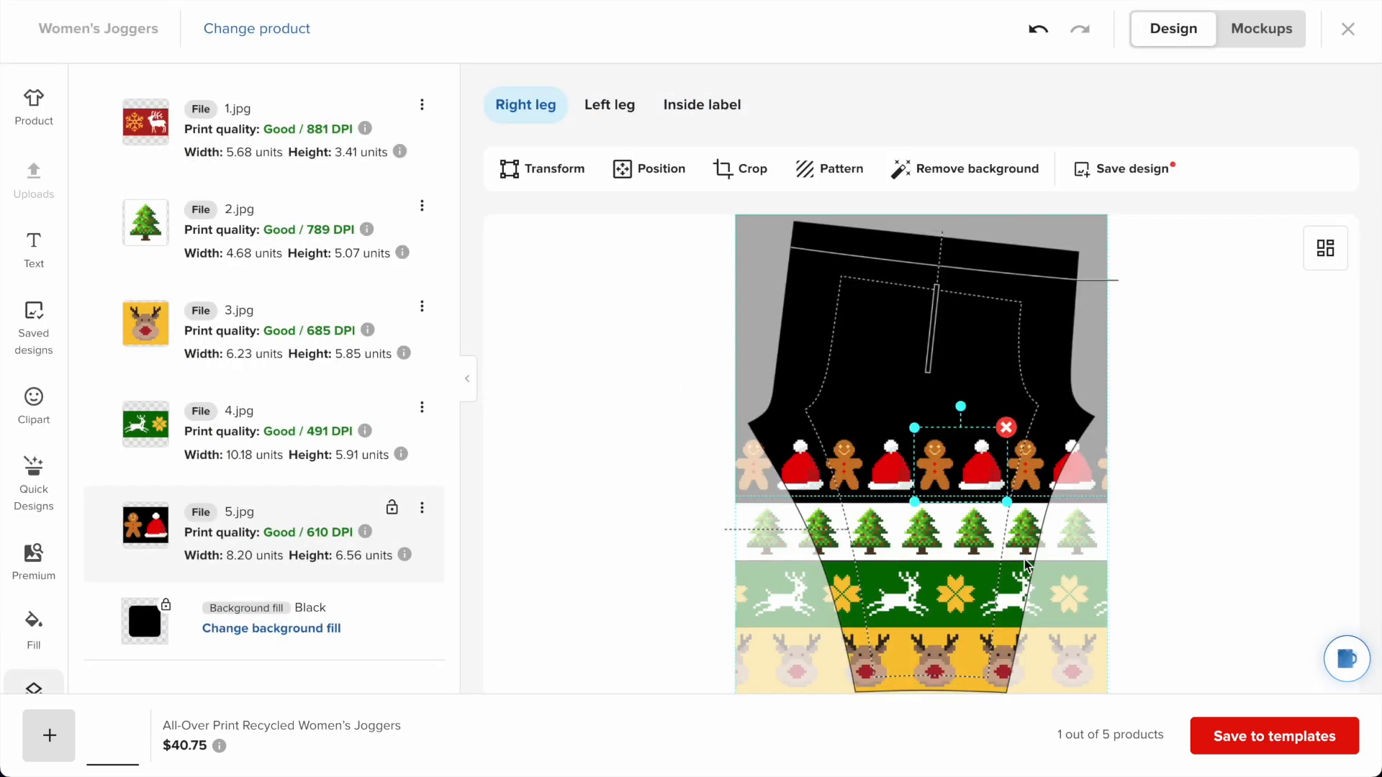
- Shrink 1.jpg on the cuff to about 3.88 × 2.33 units and check the mockup
scroll(1025, 565, down, 3)
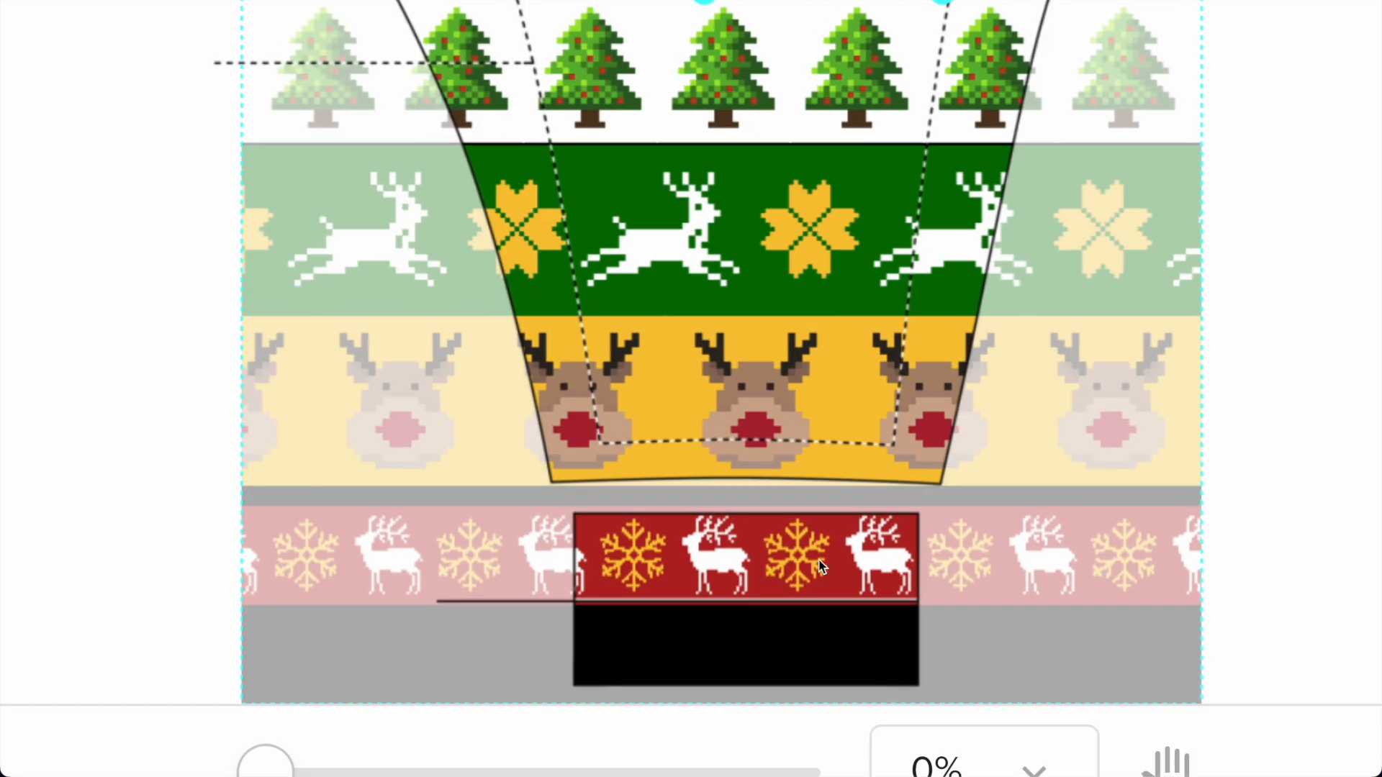
click(868, 564)
drag(755, 504, 765, 509)
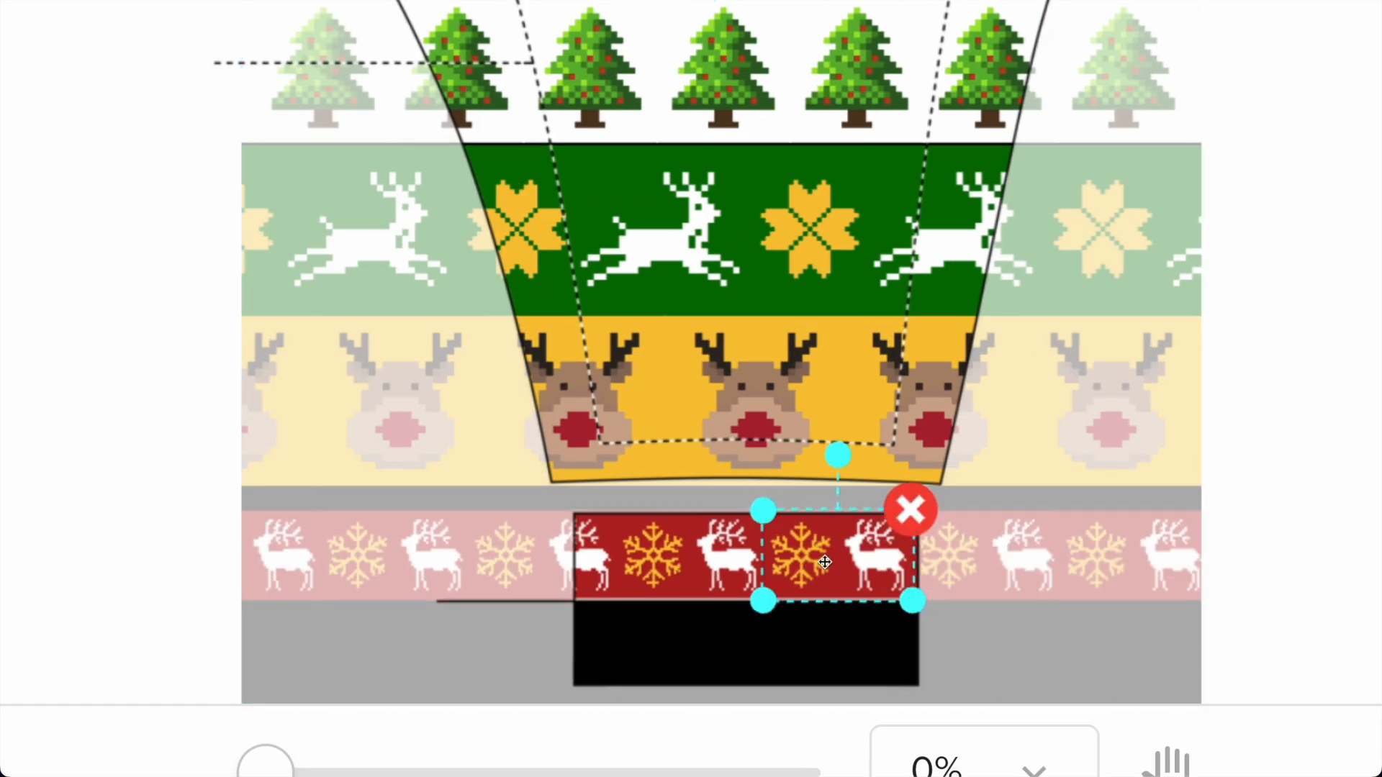
drag(761, 510, 781, 522)
click(867, 642)
scroll(867, 641, up, 8)
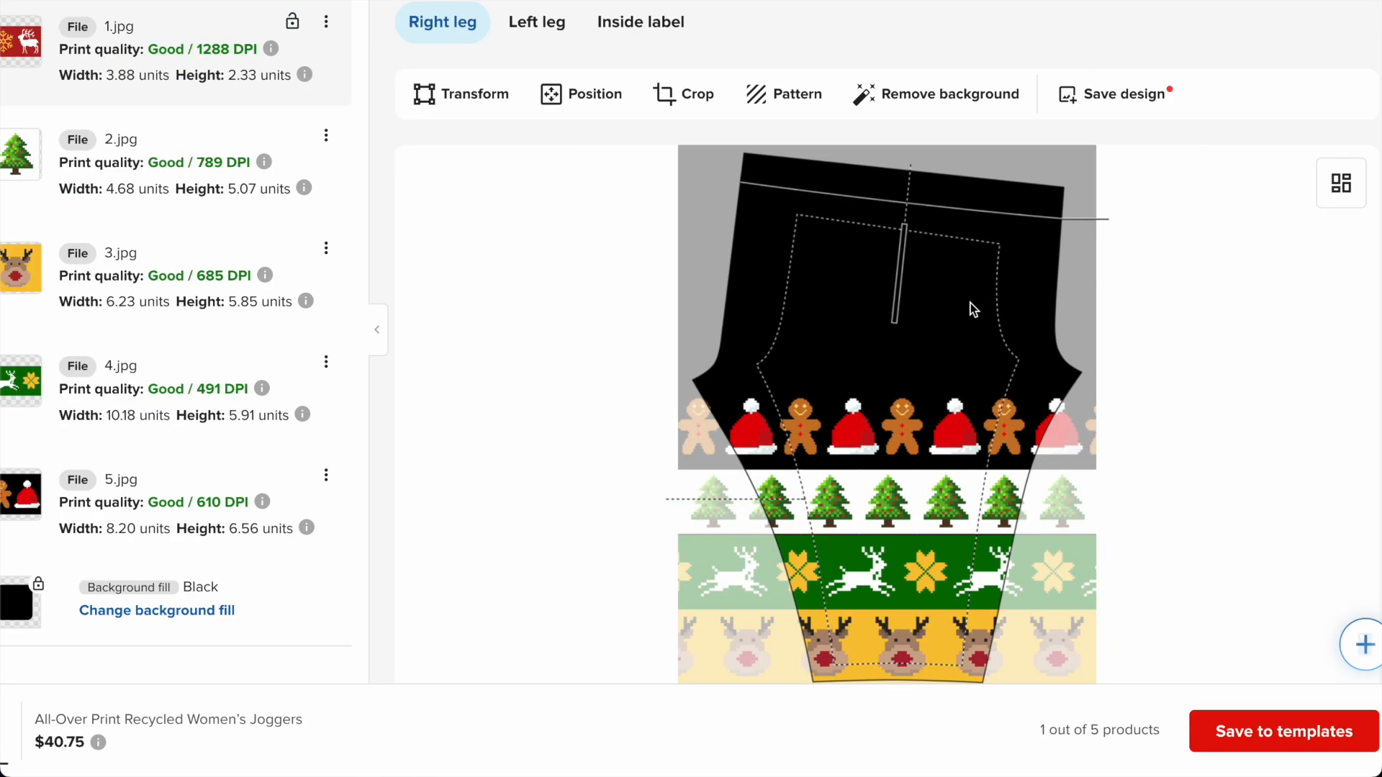
click(1236, 35)
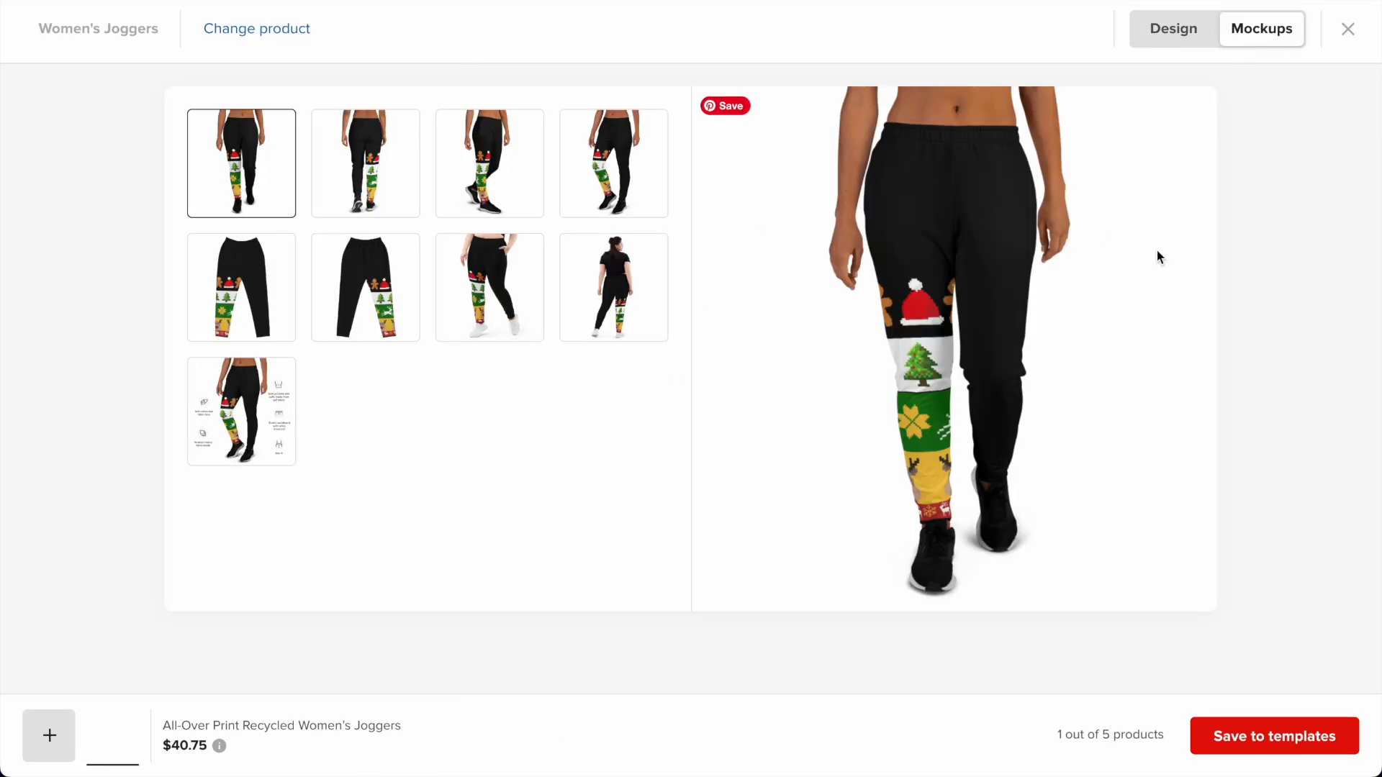
- Try to duplicate the 1.jpg and 2.jpg layers from the right leg to the left leg
click(1173, 34)
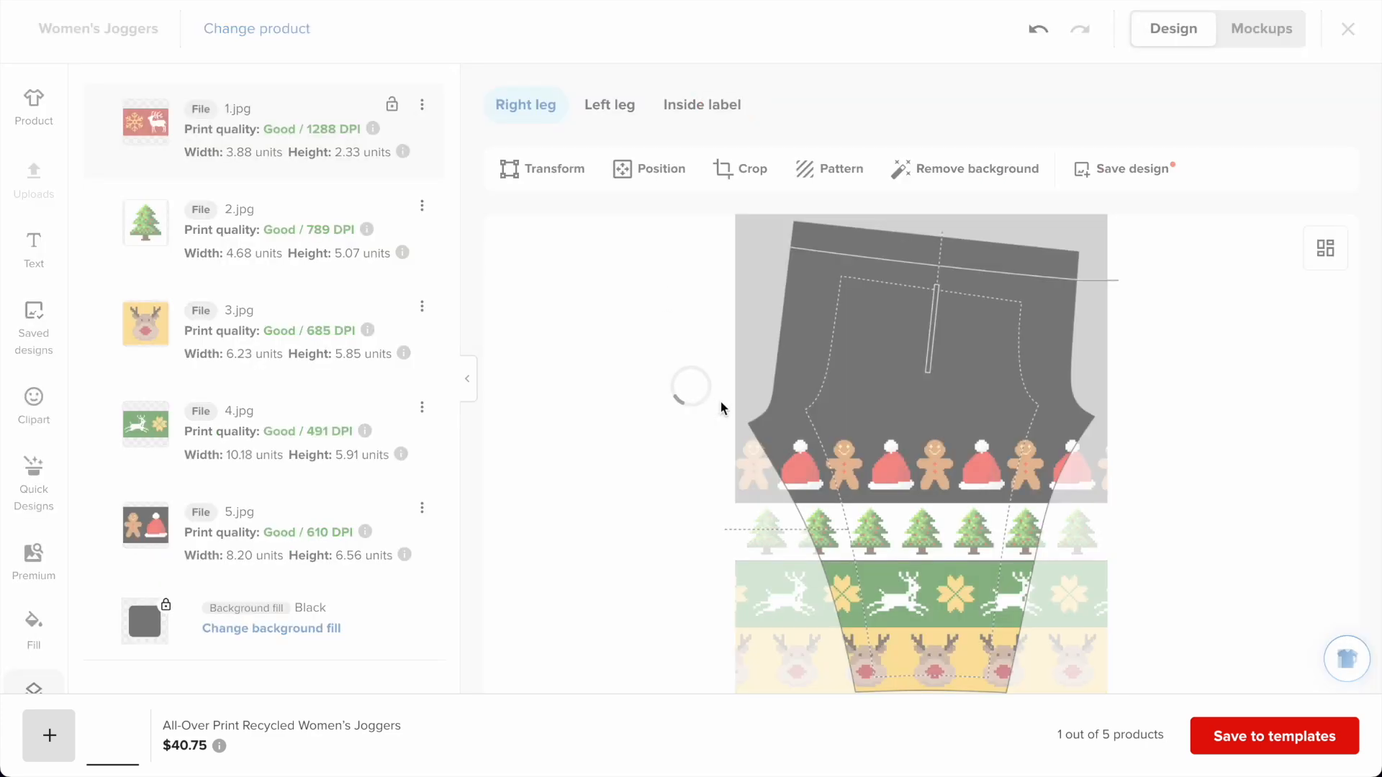
click(422, 104)
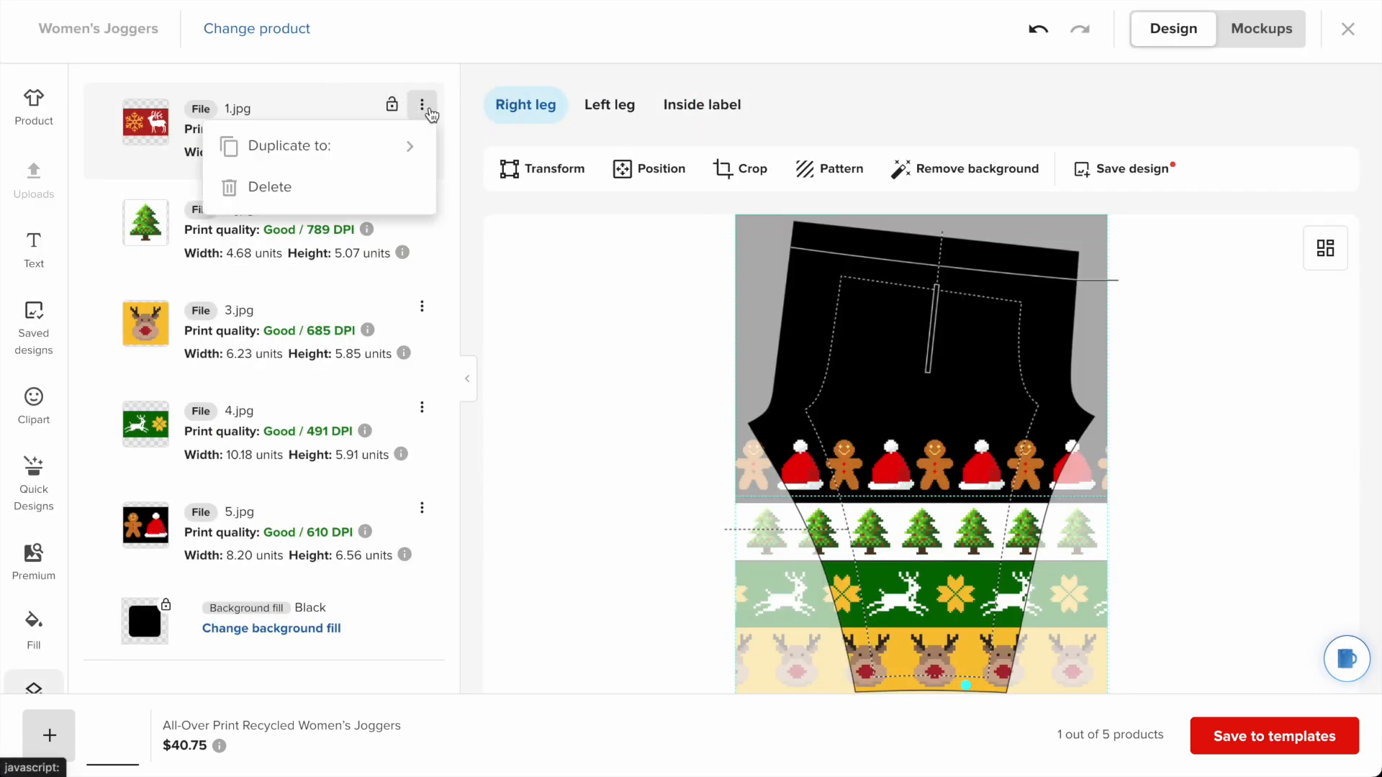
click(401, 144)
click(348, 286)
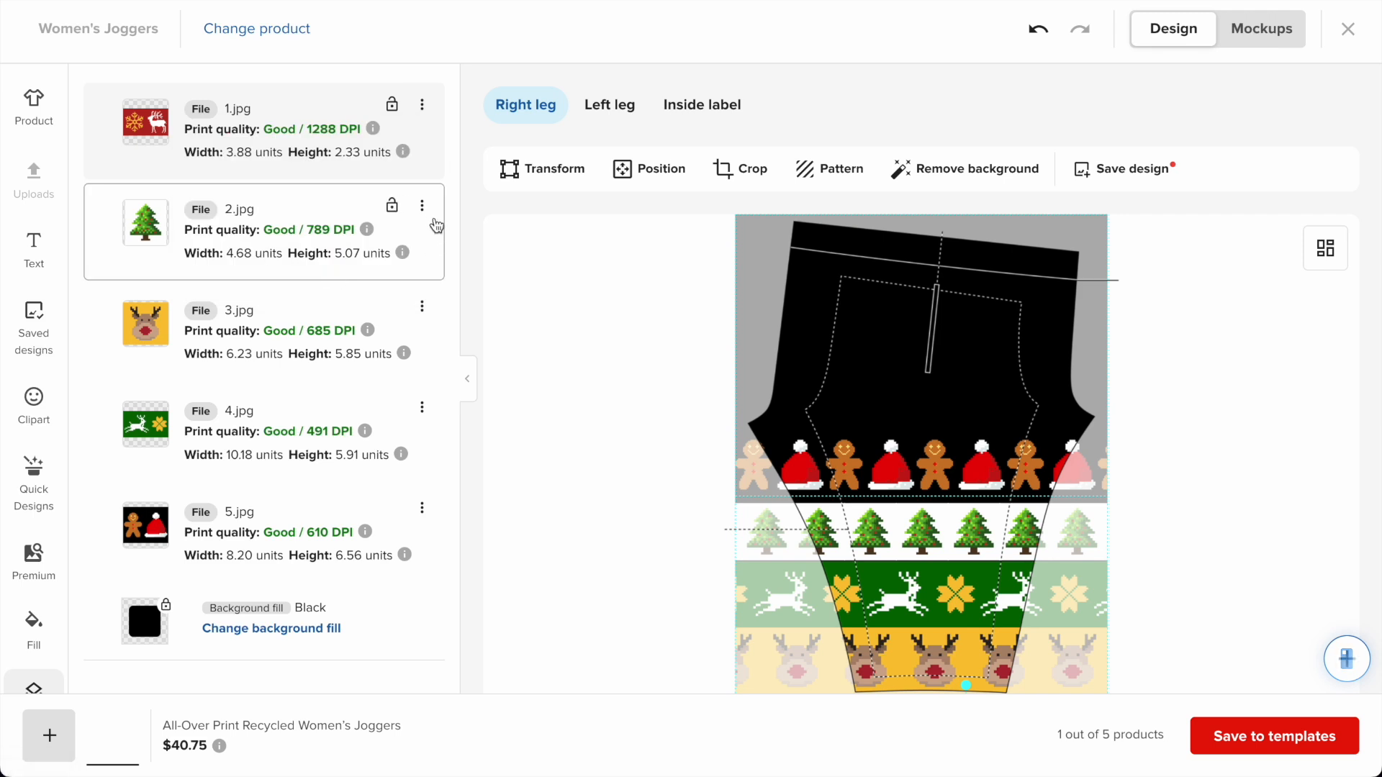
click(422, 207)
click(396, 251)
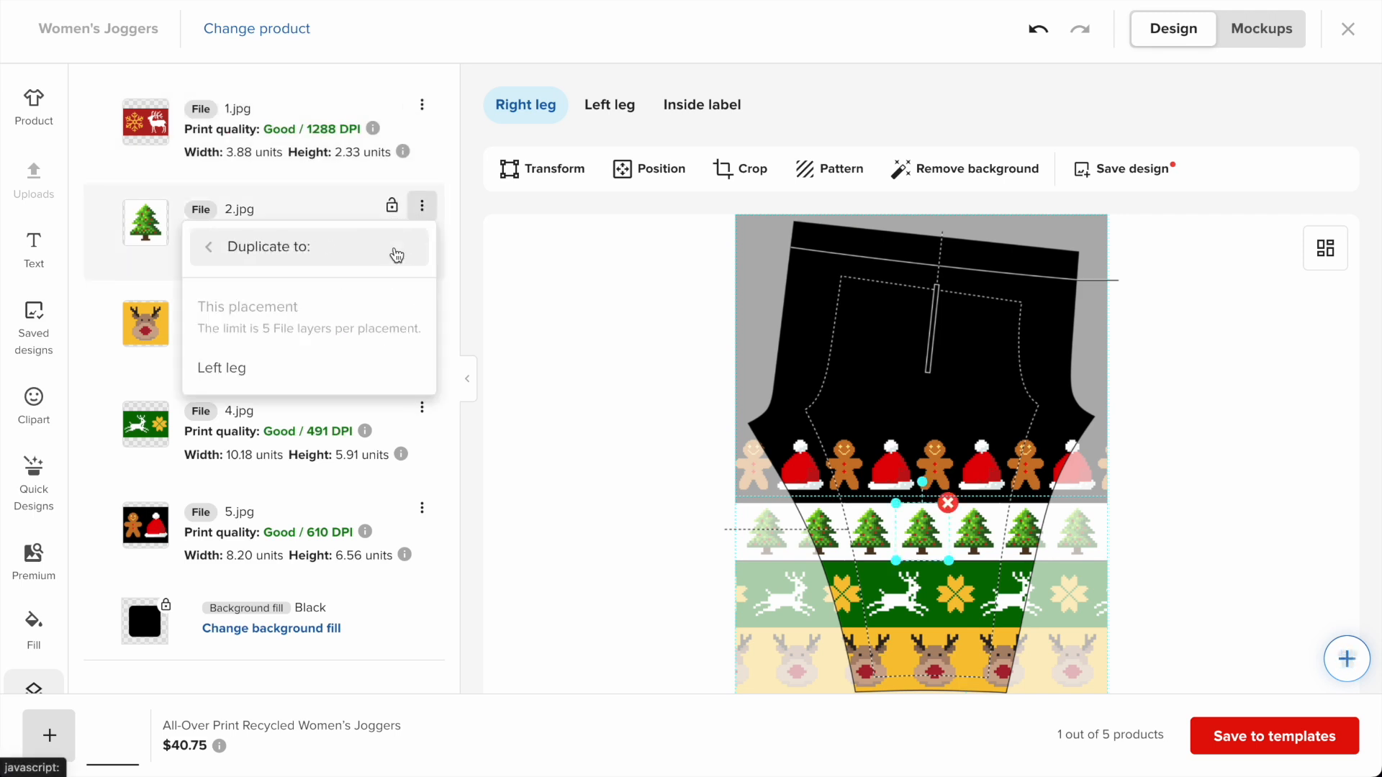
click(306, 360)
- Try to duplicate the 3.jpg, 4.jpg and 5.jpg layers from the right leg to the left leg
click(423, 308)
click(365, 351)
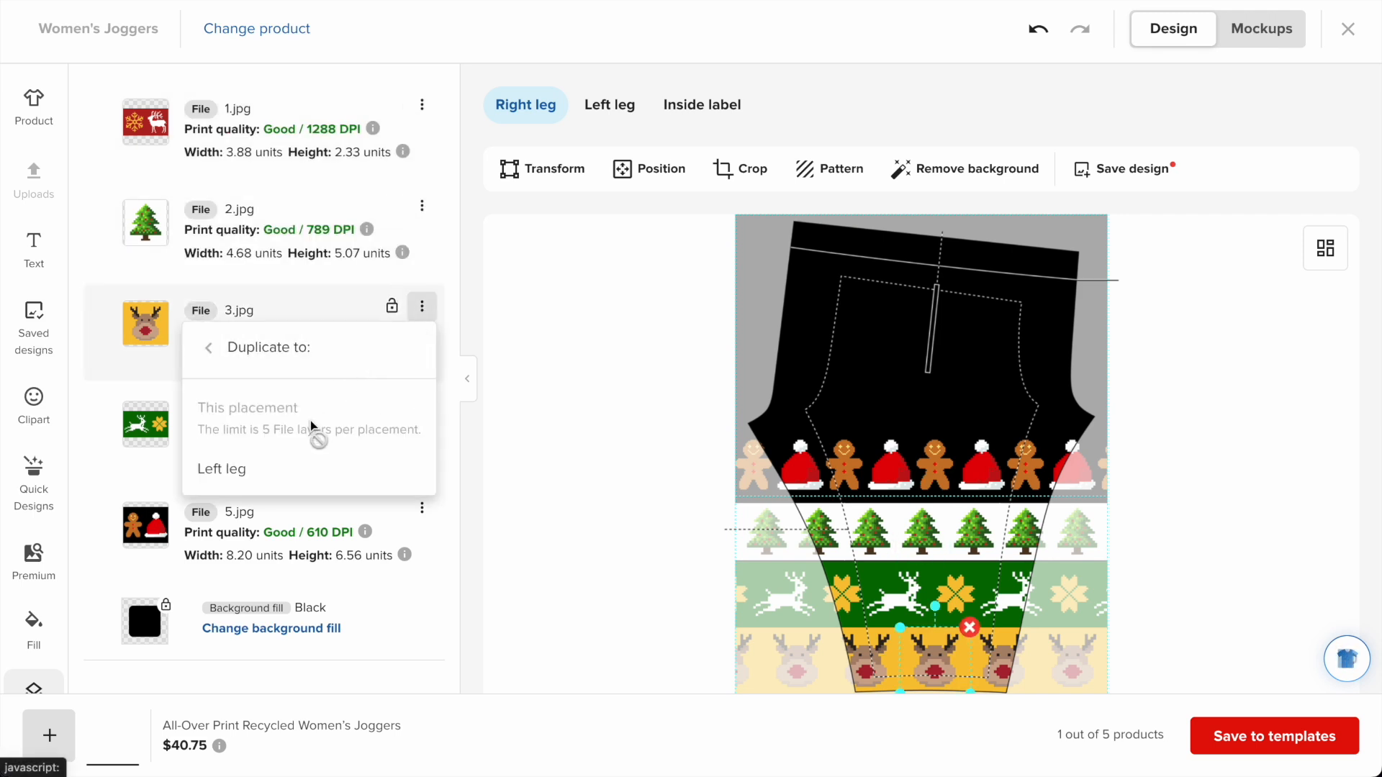
click(291, 475)
click(422, 409)
click(386, 453)
click(305, 564)
click(423, 508)
click(364, 552)
click(314, 672)
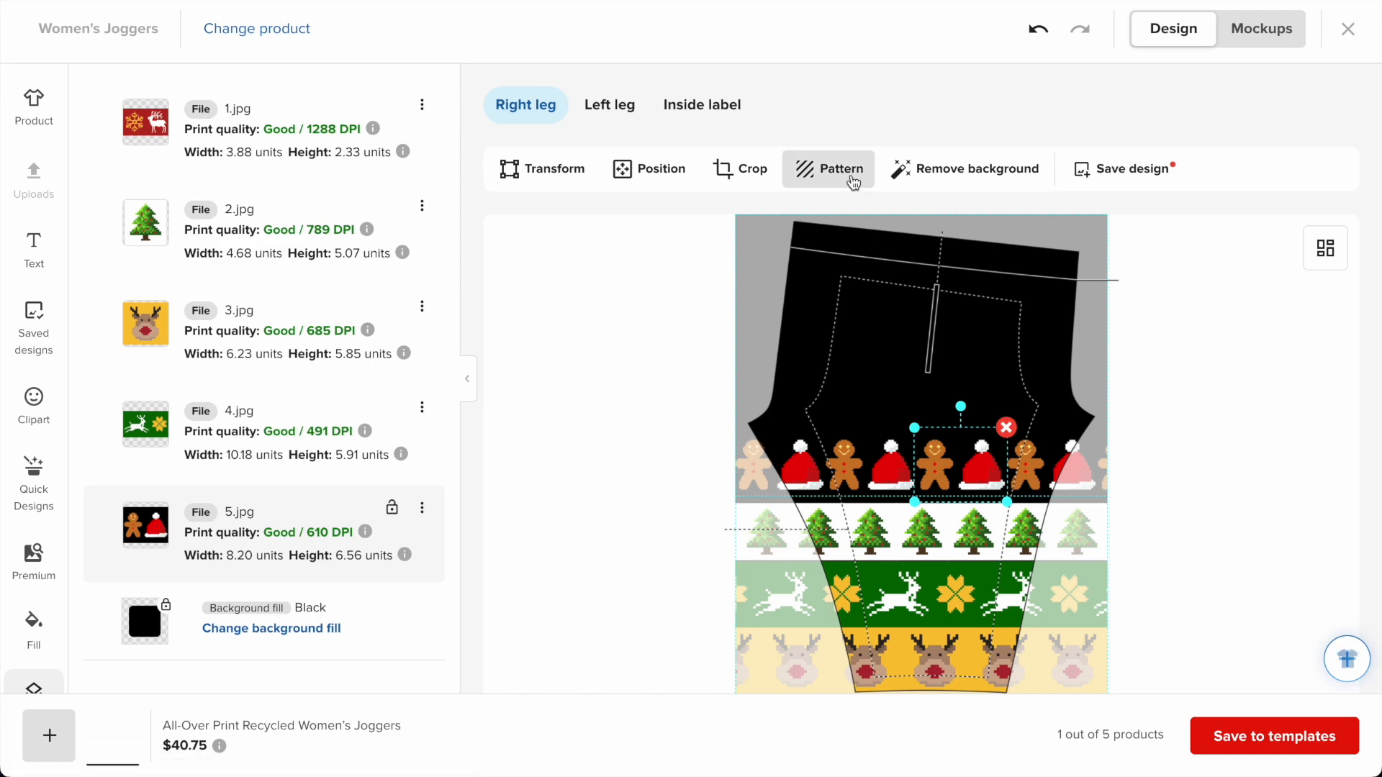
- Check the product mockups and the left leg design for the duplicated layers
click(1248, 28)
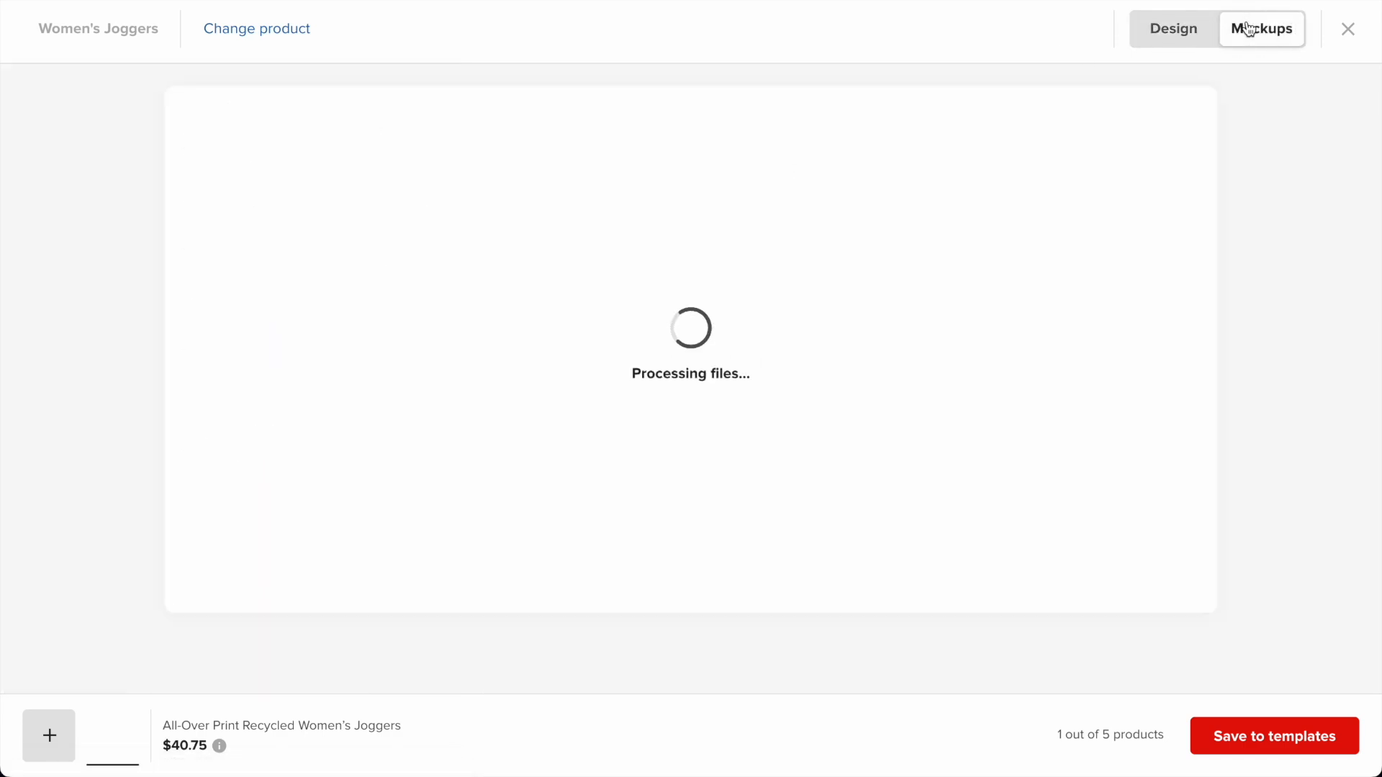
click(1182, 33)
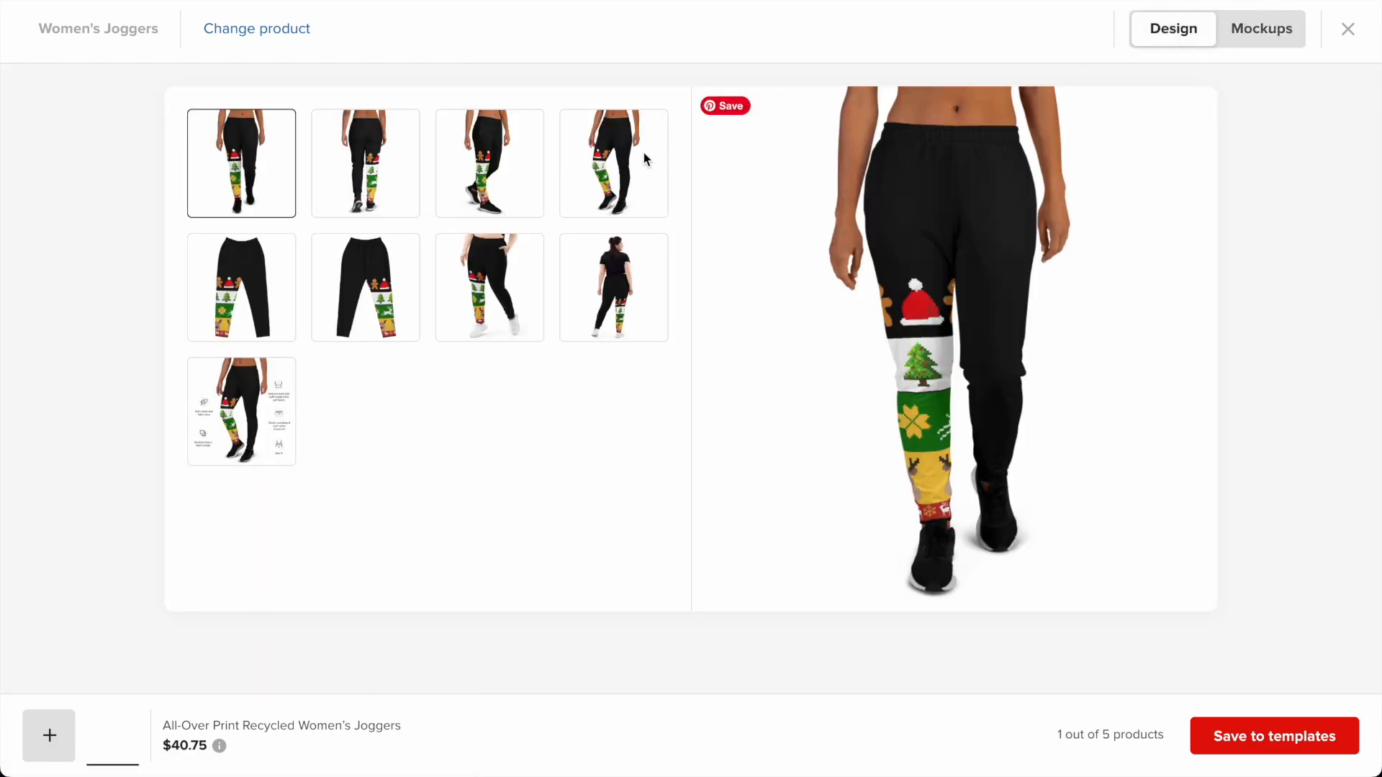
click(422, 110)
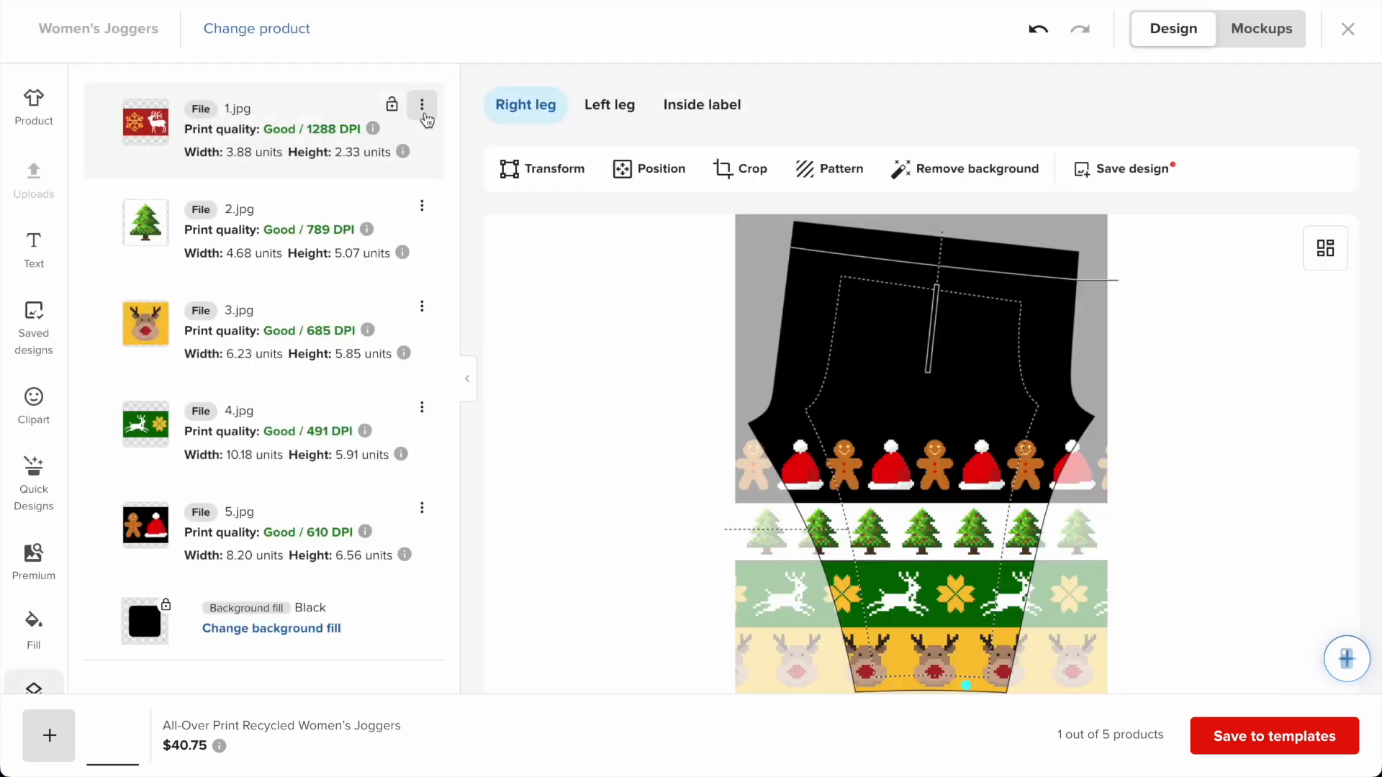
click(607, 103)
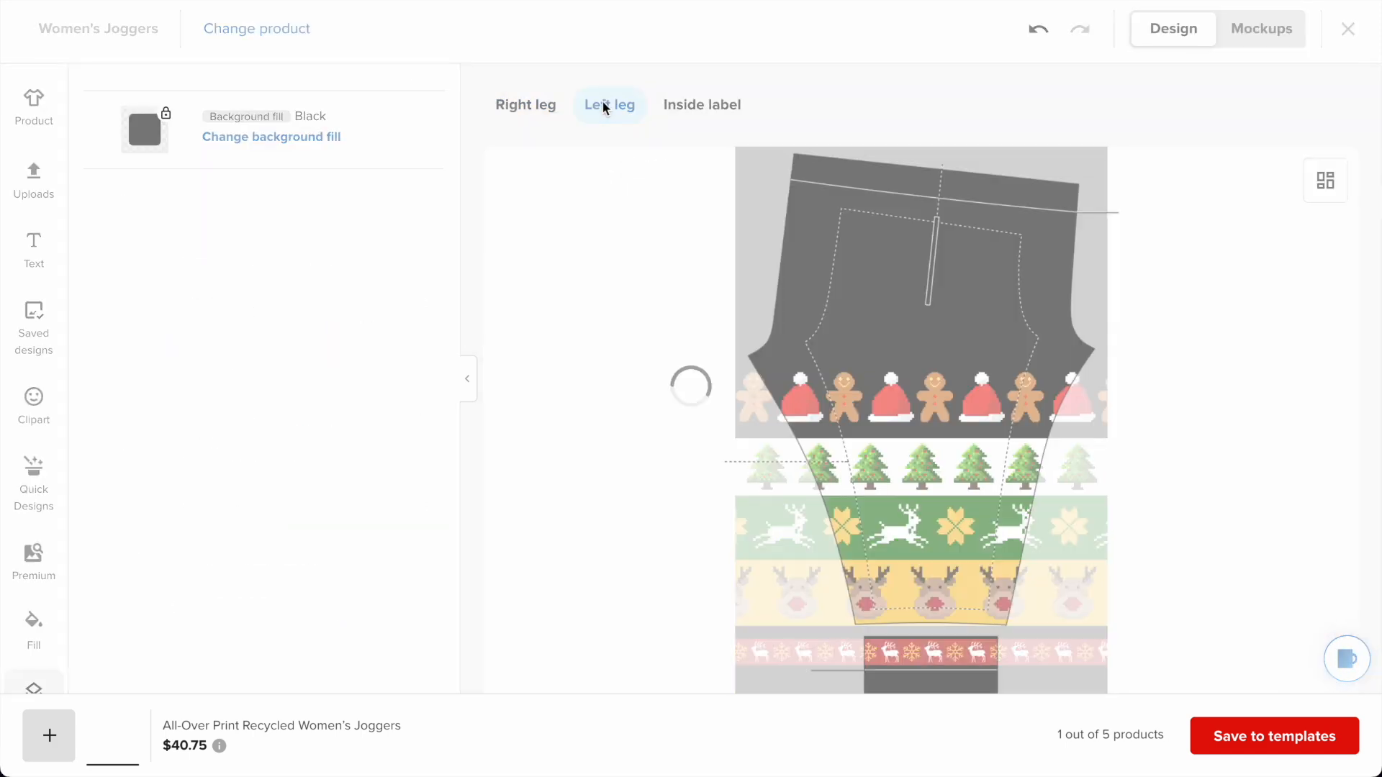
- Delete the 1.jpg layer from the right leg design
click(533, 109)
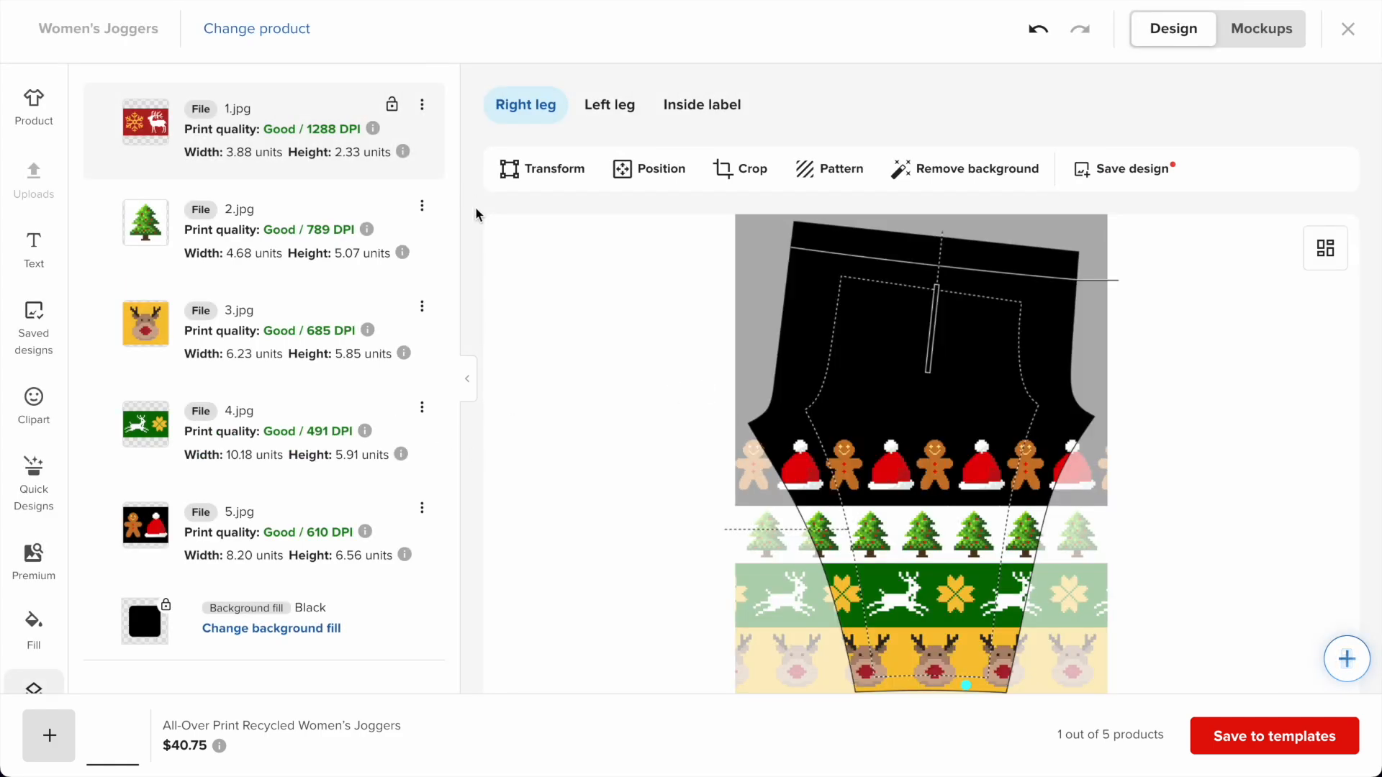
scroll(529, 334, down, 4)
scroll(553, 459, up, 2)
scroll(552, 459, up, 1)
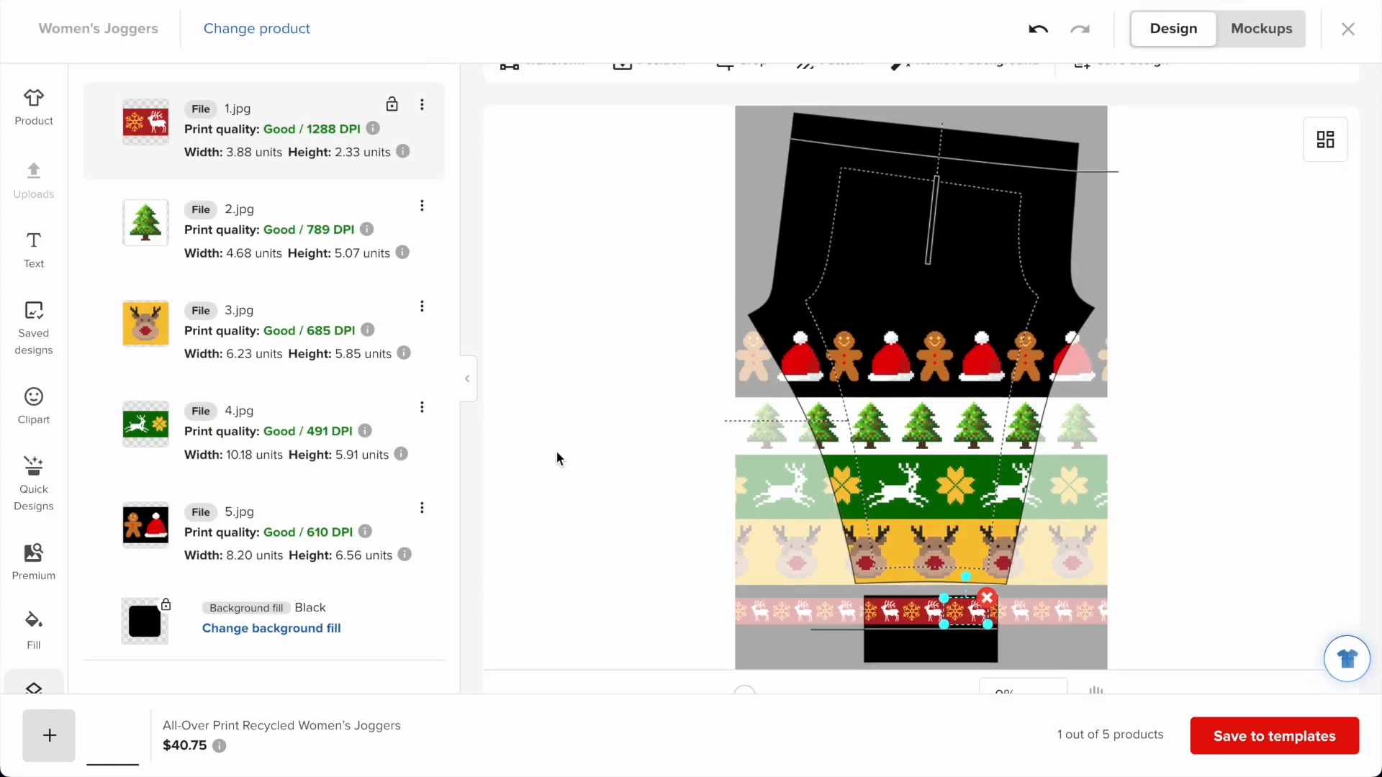
click(423, 106)
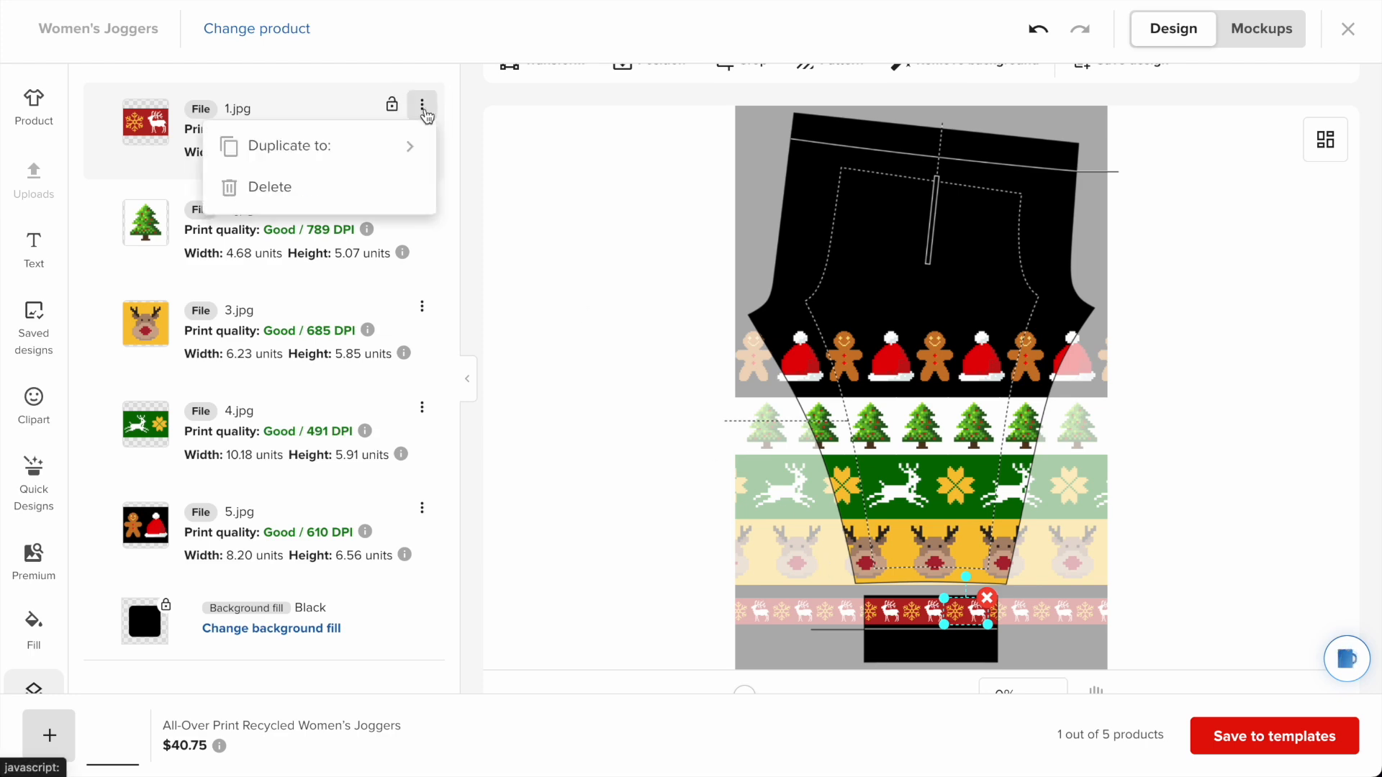
click(345, 188)
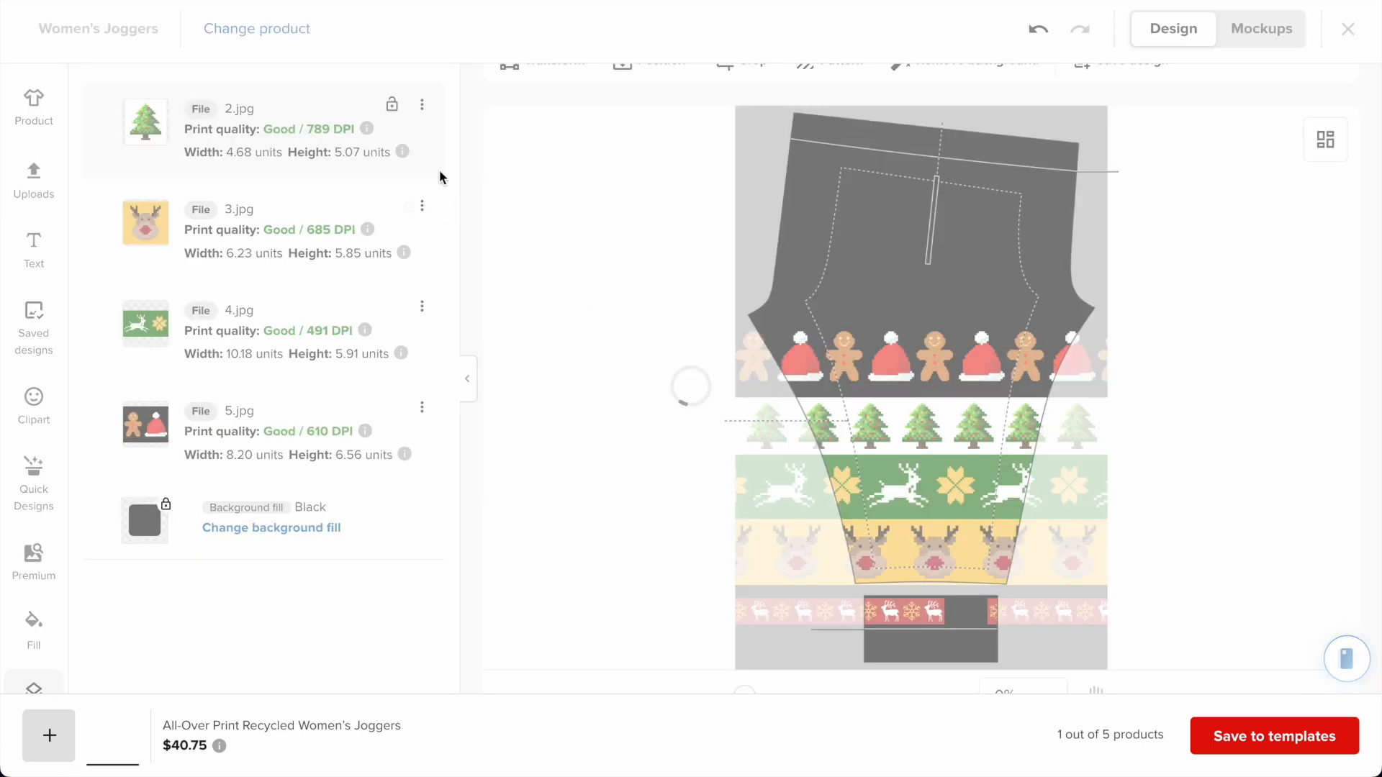
- Duplicate the right leg's 2.jpg tree layer to the left leg and view the left leg design
click(423, 107)
click(389, 142)
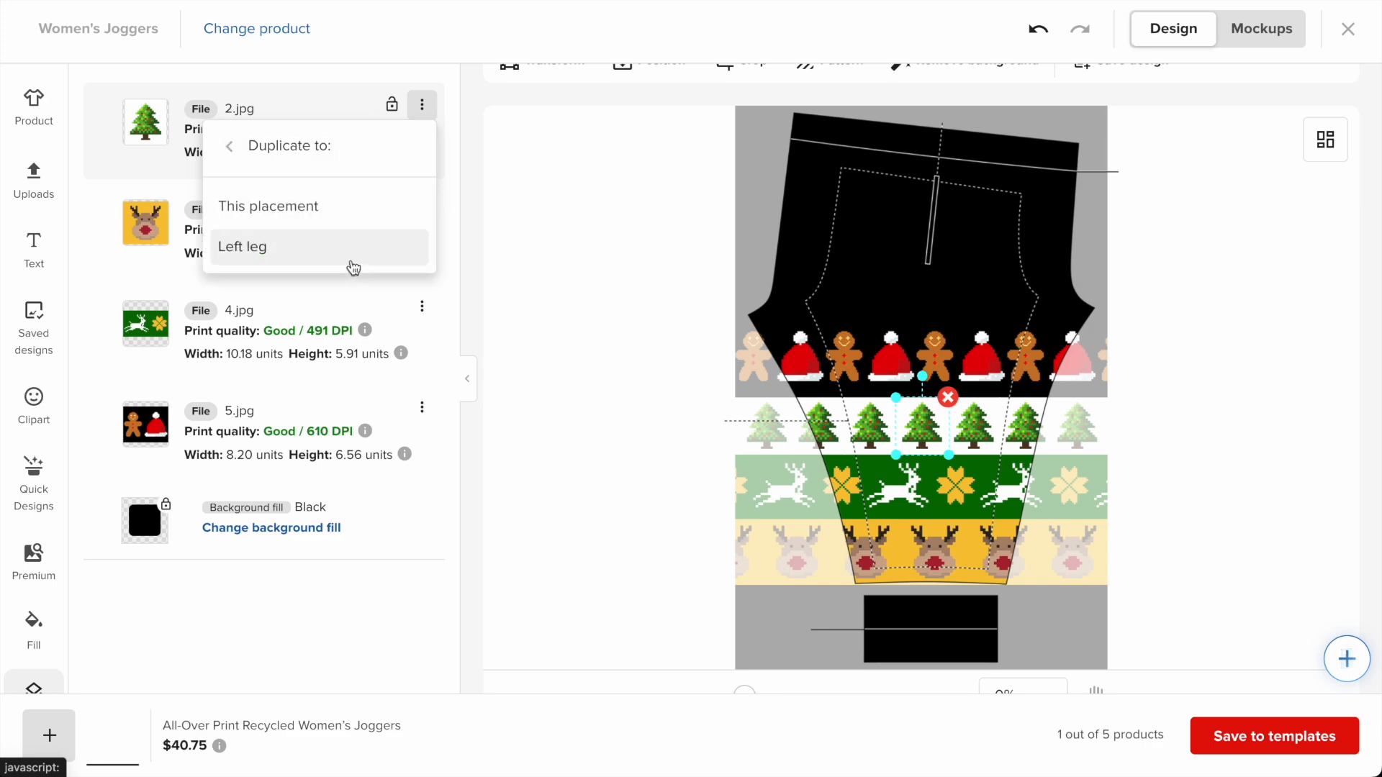
click(351, 257)
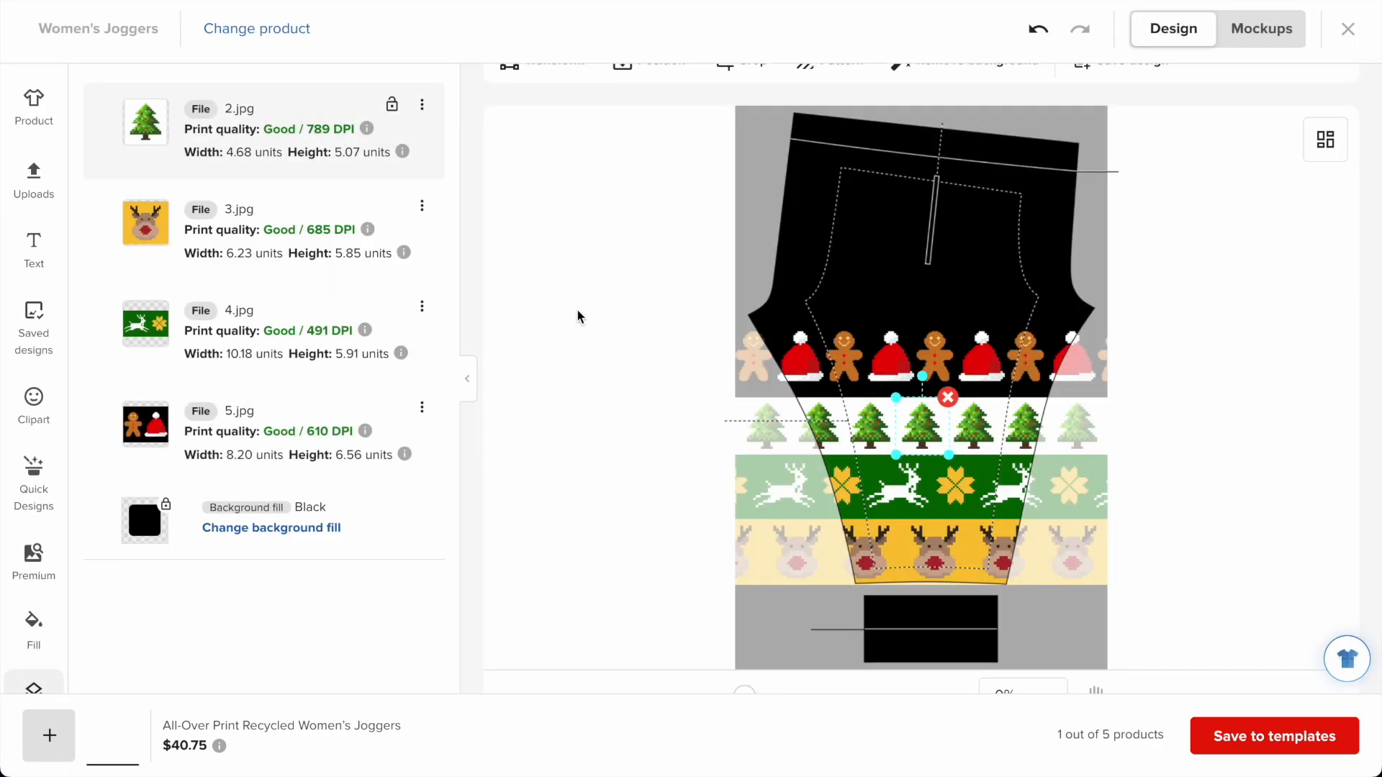
click(611, 106)
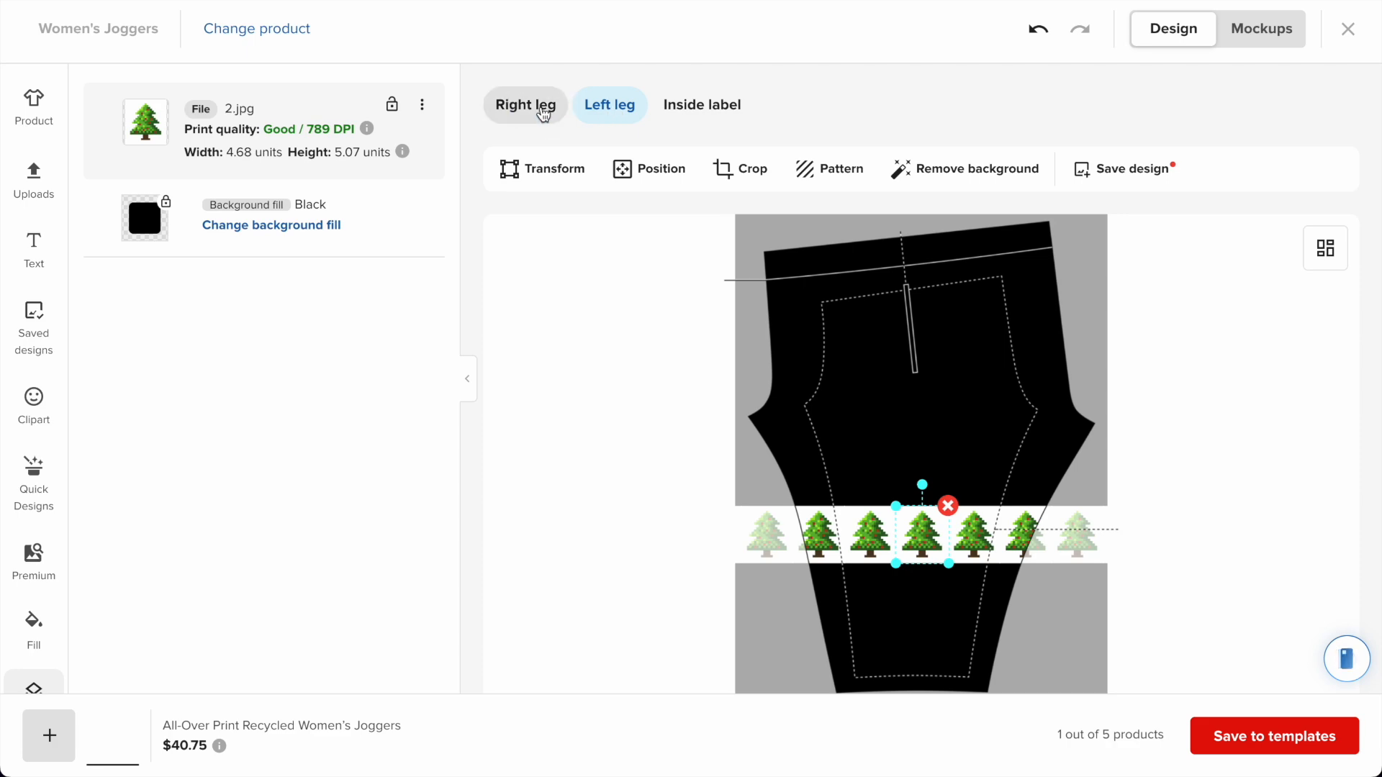
- Duplicate the right leg's 3.jpg reindeer face layer to the left leg
click(542, 110)
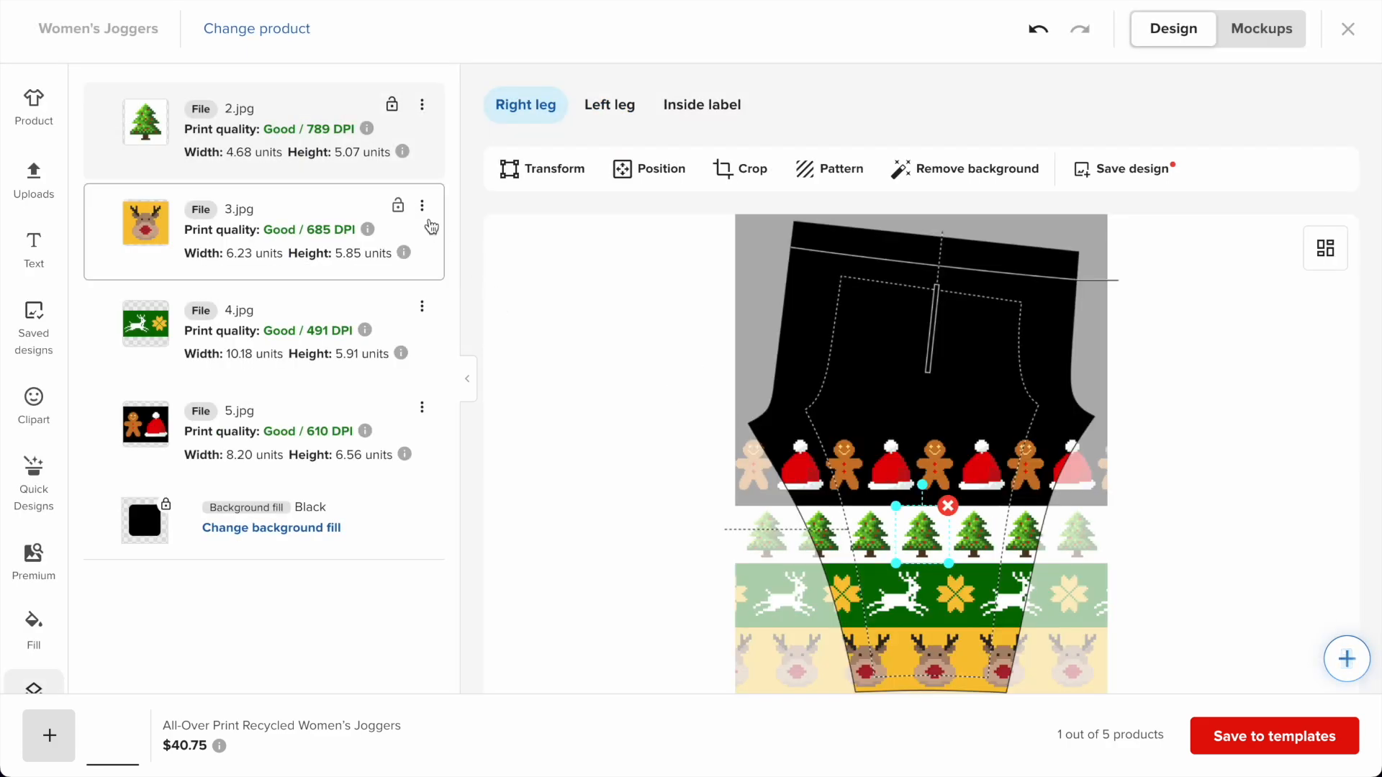
click(422, 206)
click(403, 248)
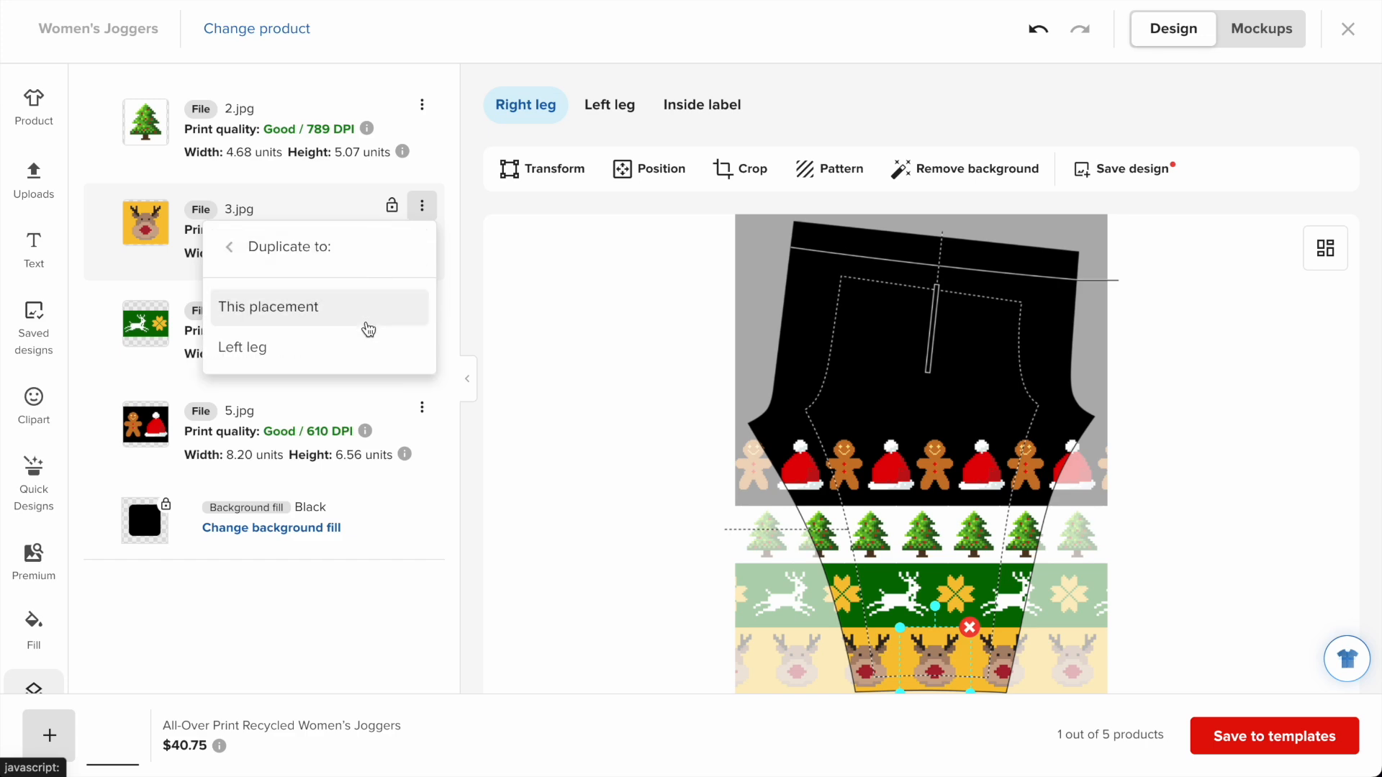
click(365, 355)
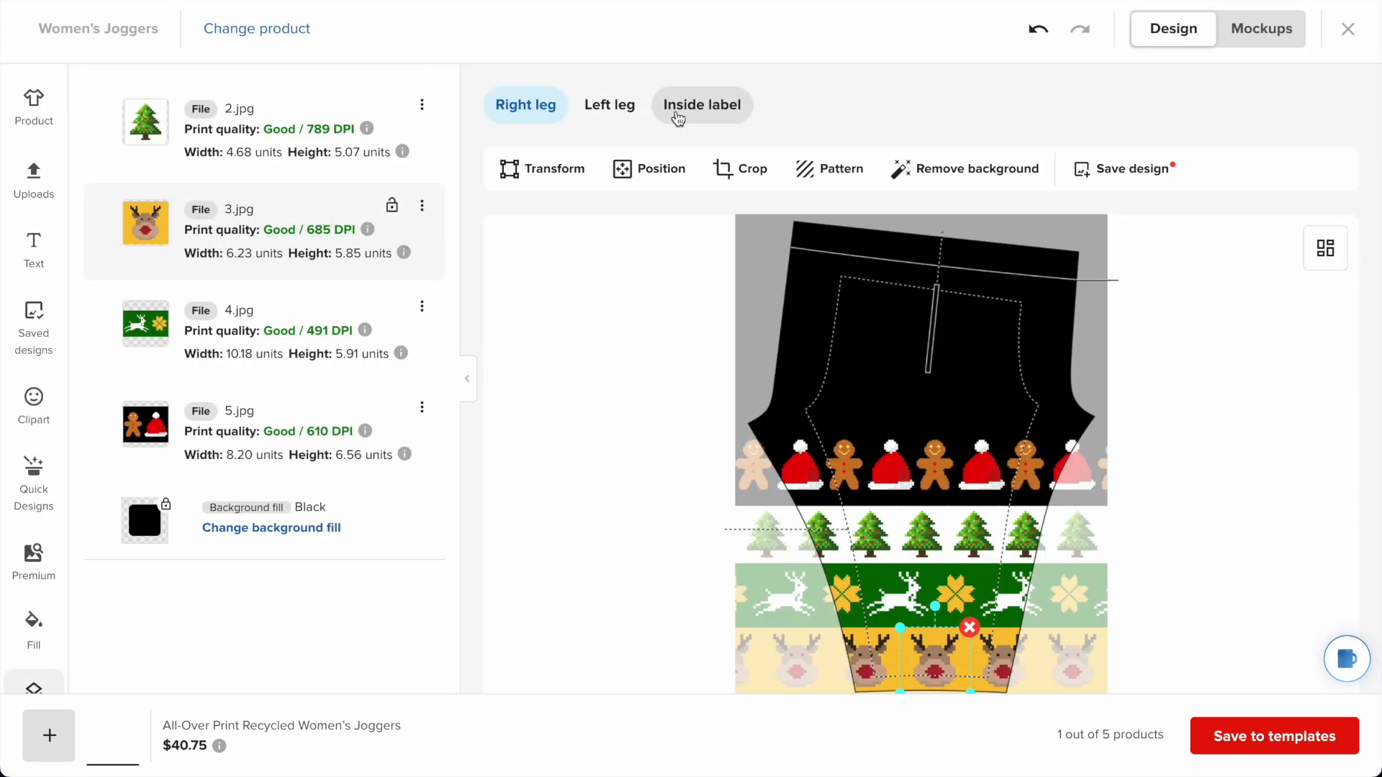
- Duplicate the right leg's 4.jpg and 5.jpg layers to the left leg and view the left leg design
click(422, 307)
click(364, 347)
click(333, 447)
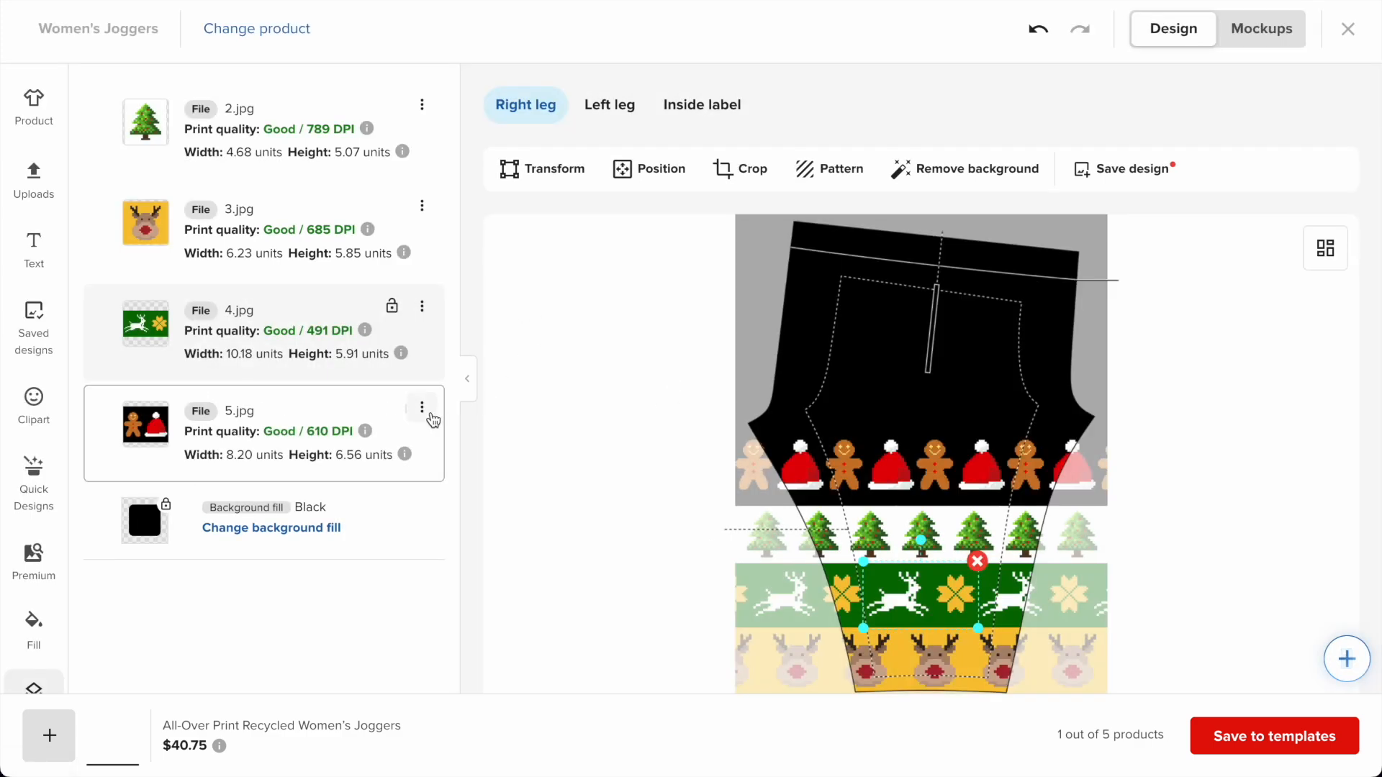
click(422, 408)
click(324, 449)
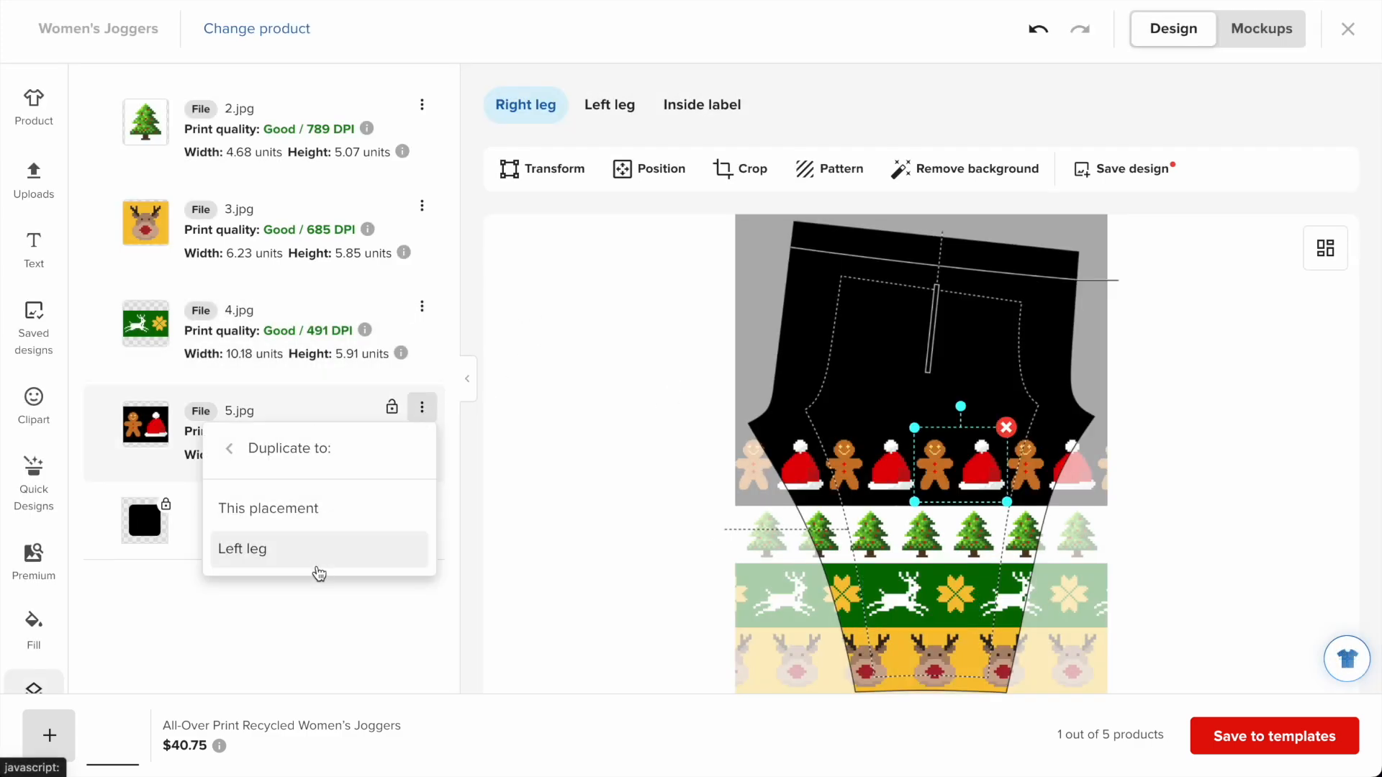
click(317, 560)
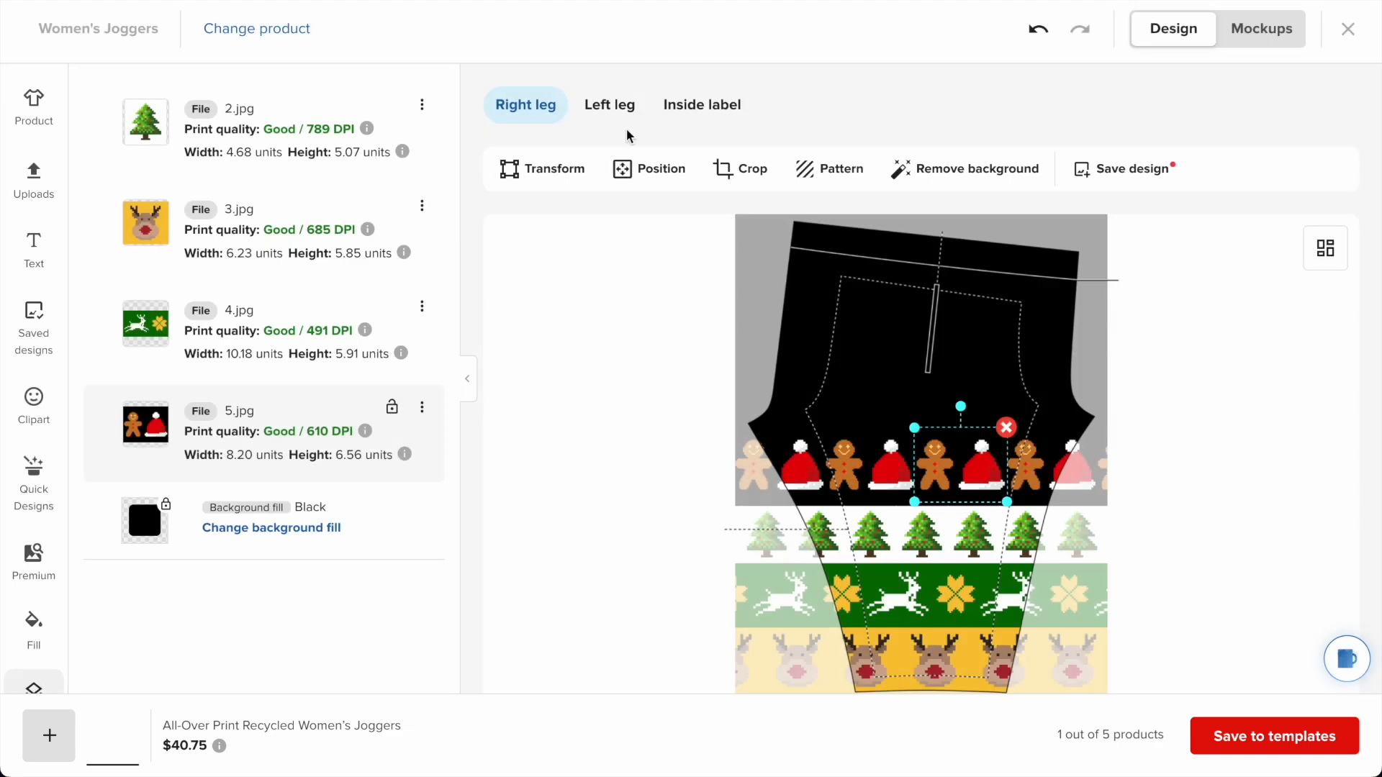
click(623, 109)
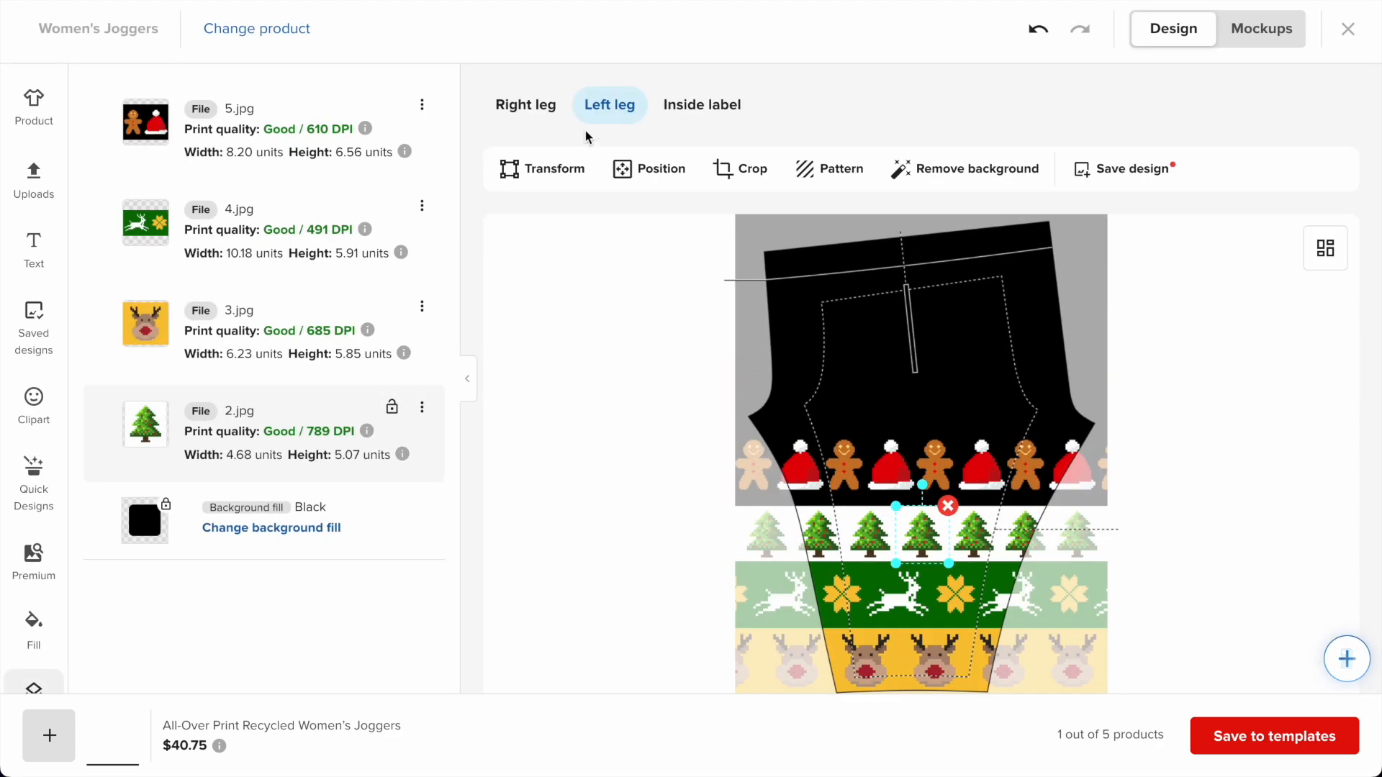
- Add 1.jpg from the file library's recently used files back to the right leg design
click(539, 109)
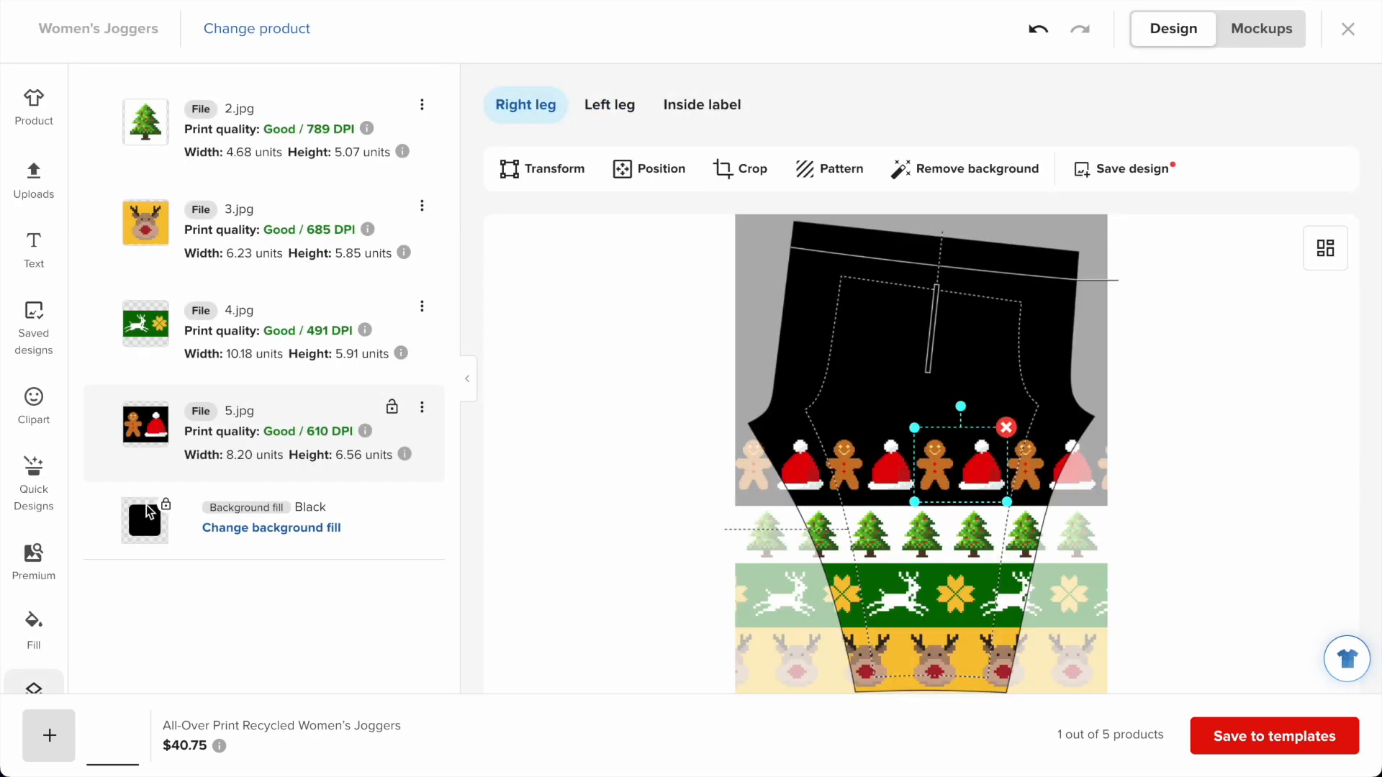
click(34, 180)
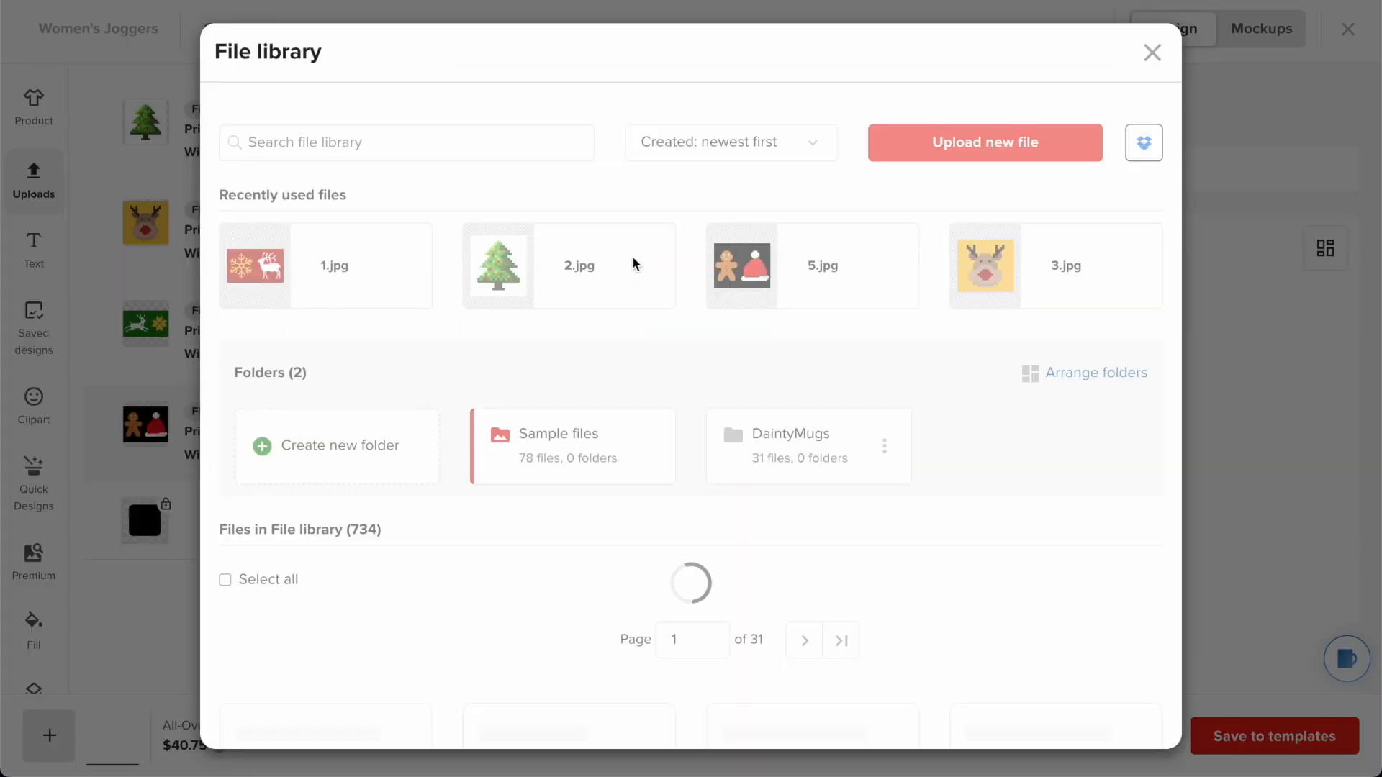
click(302, 265)
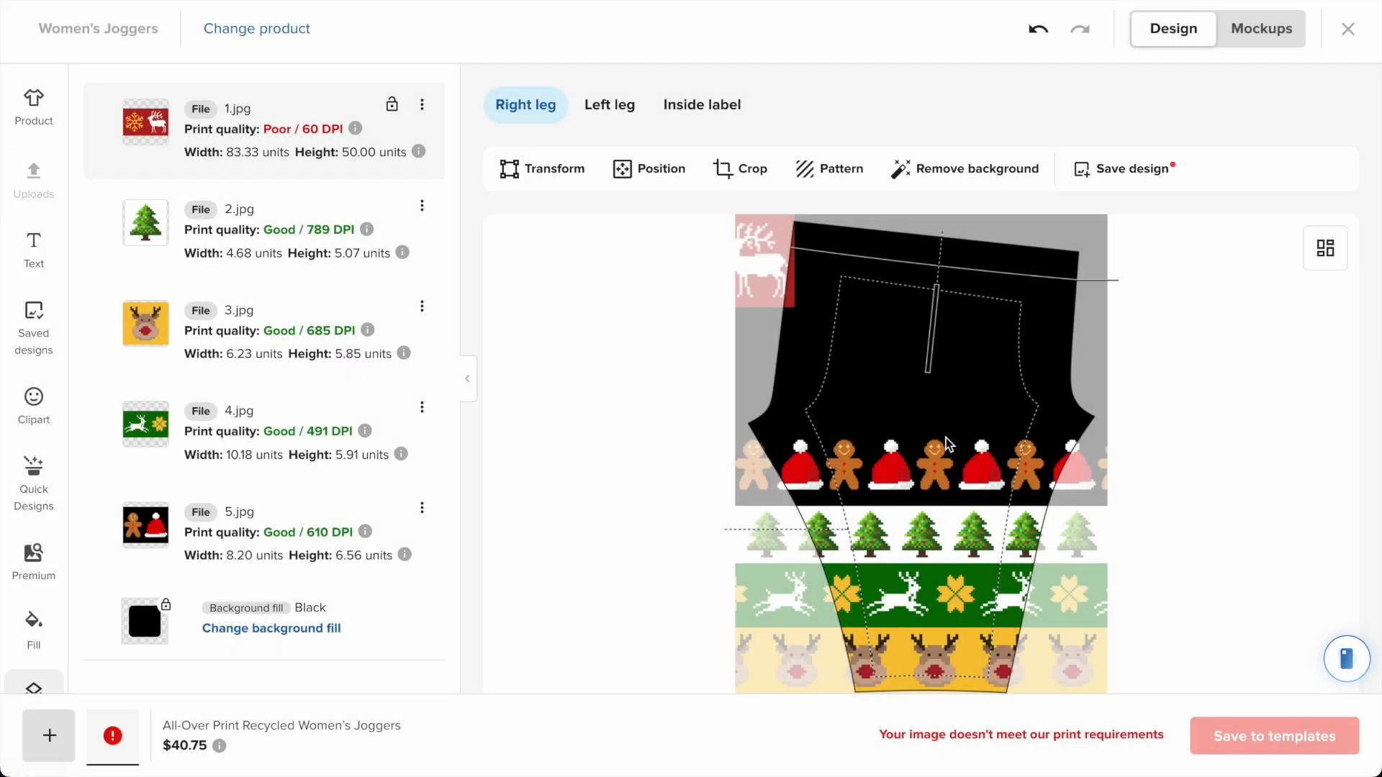
click(576, 335)
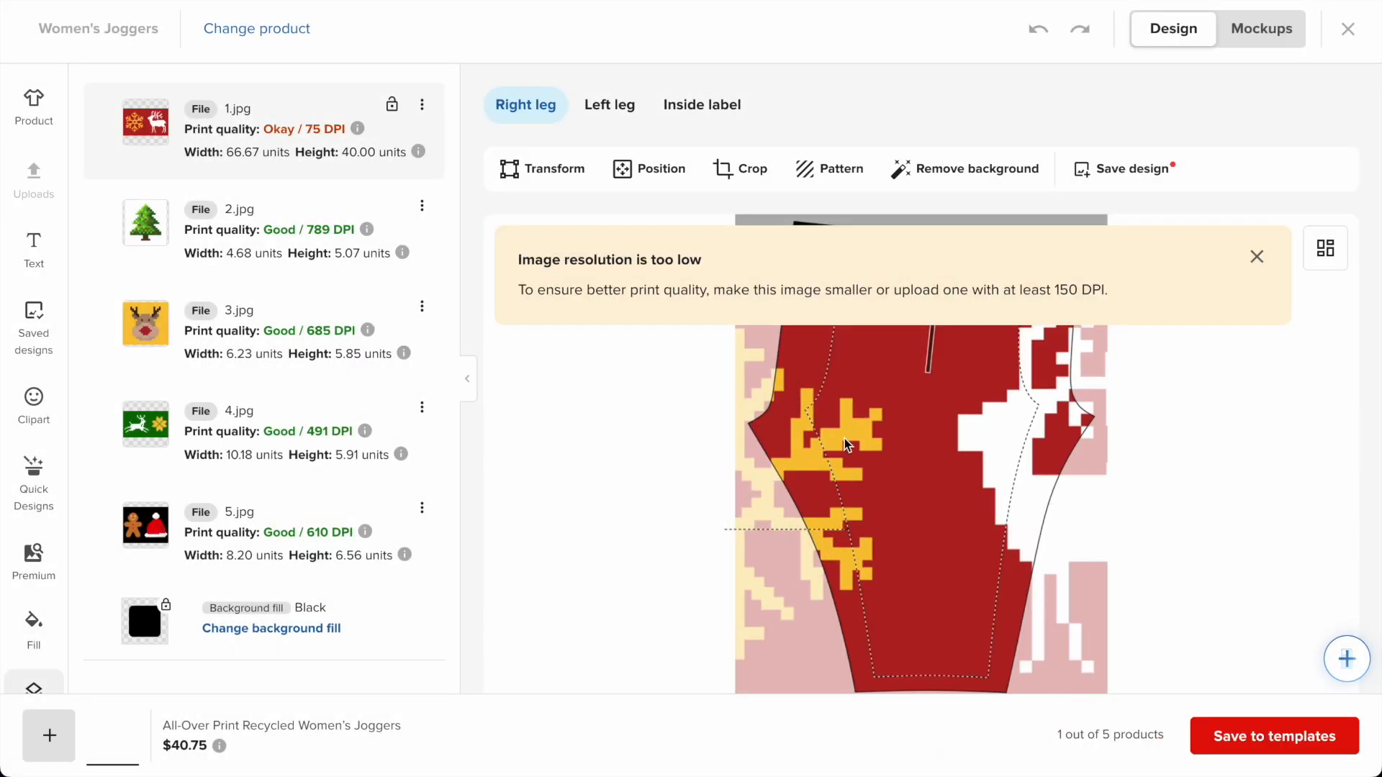
click(1258, 258)
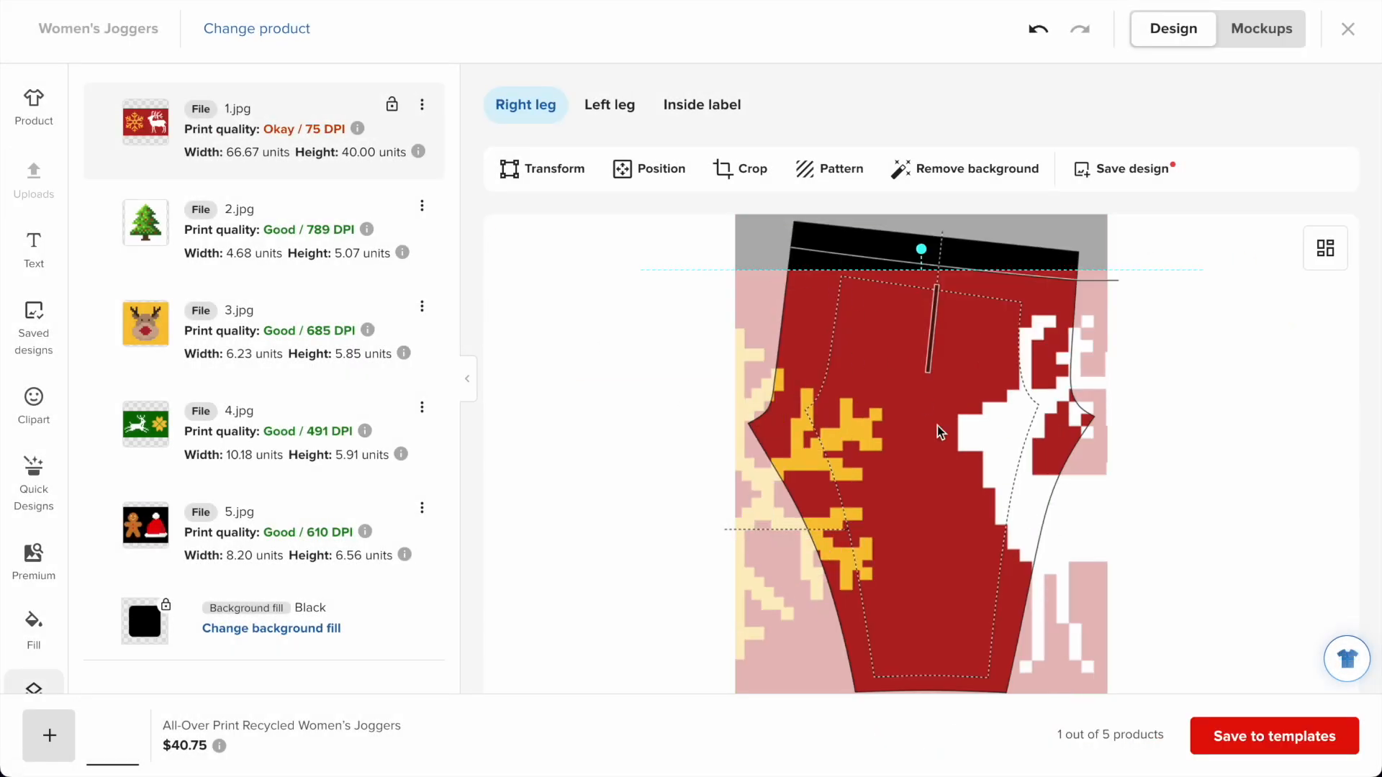
- Shrink the 1.jpg image to about 4.53 by 2.72 units and place it on the right leg's ankle cuff
scroll(937, 425, down, 3)
drag(932, 678, 700, 672)
drag(826, 211, 965, 492)
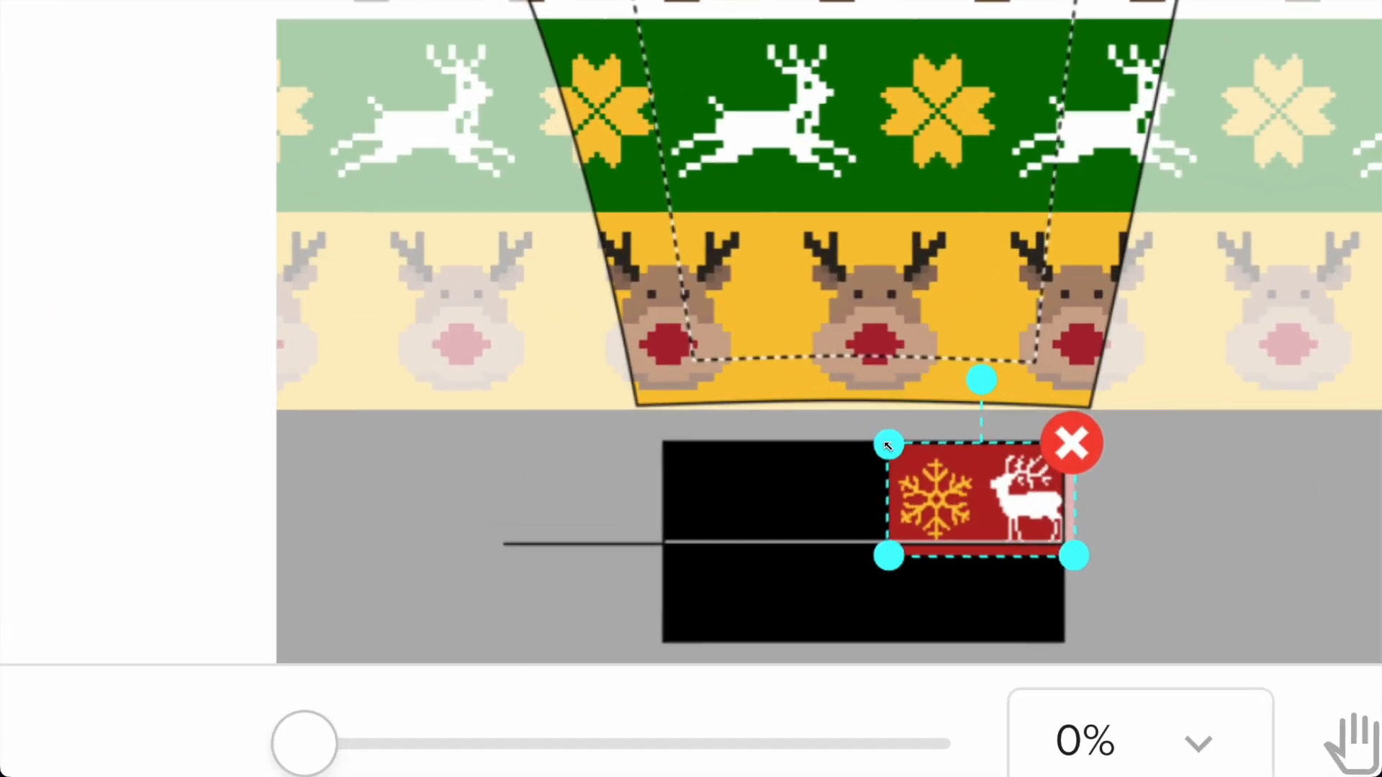
drag(887, 446, 901, 453)
drag(981, 497, 987, 490)
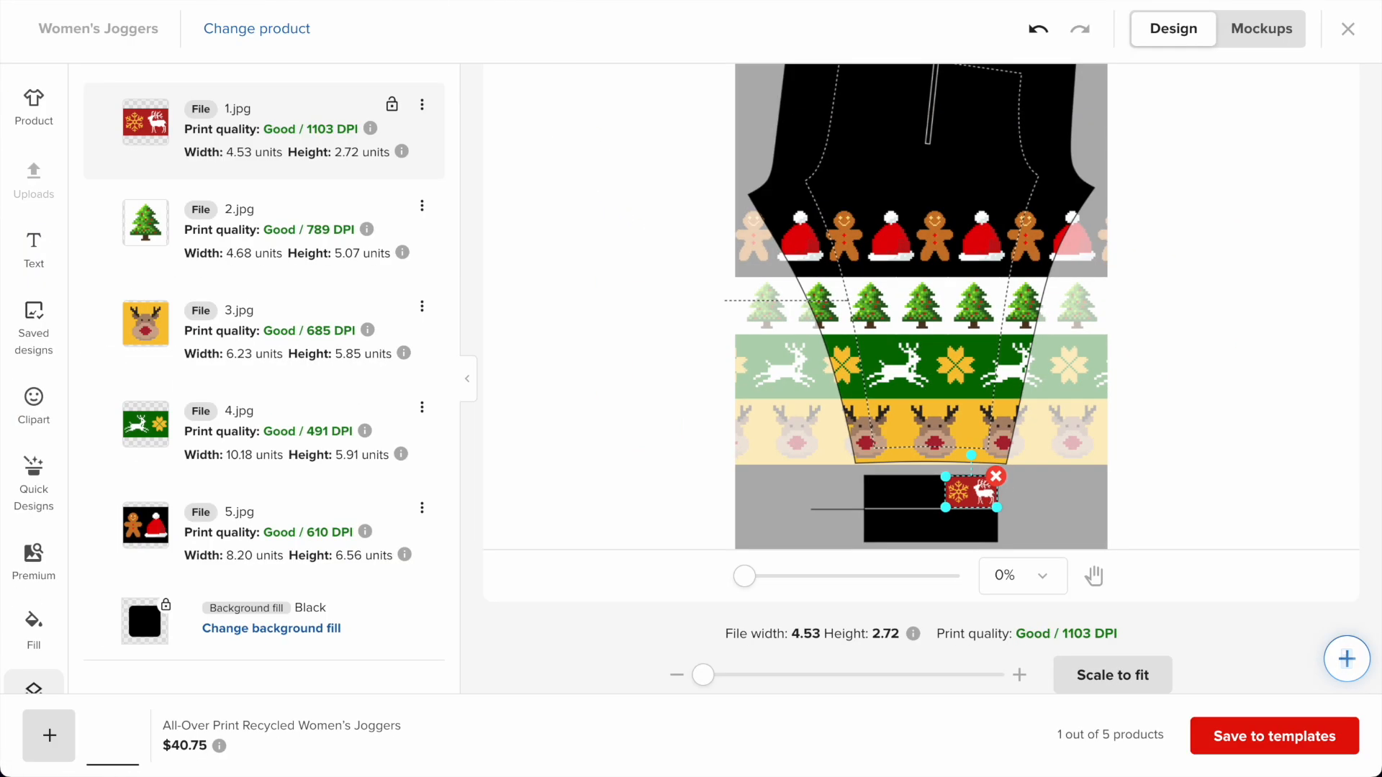
- Apply a horizontal line pattern to the 1.jpg image on the cuff with a spacing of -0.01
scroll(987, 490, up, 3)
click(808, 177)
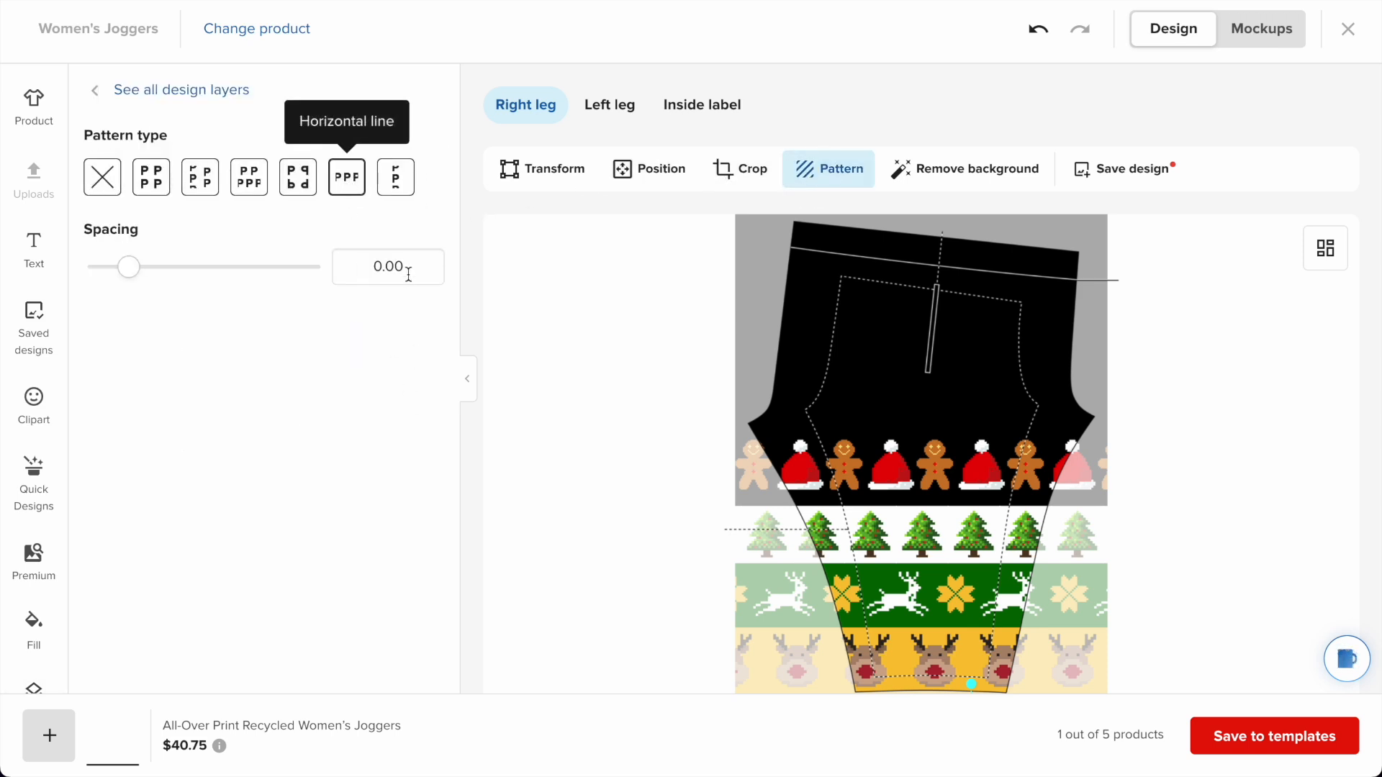
click(408, 274)
text(-0.,0)
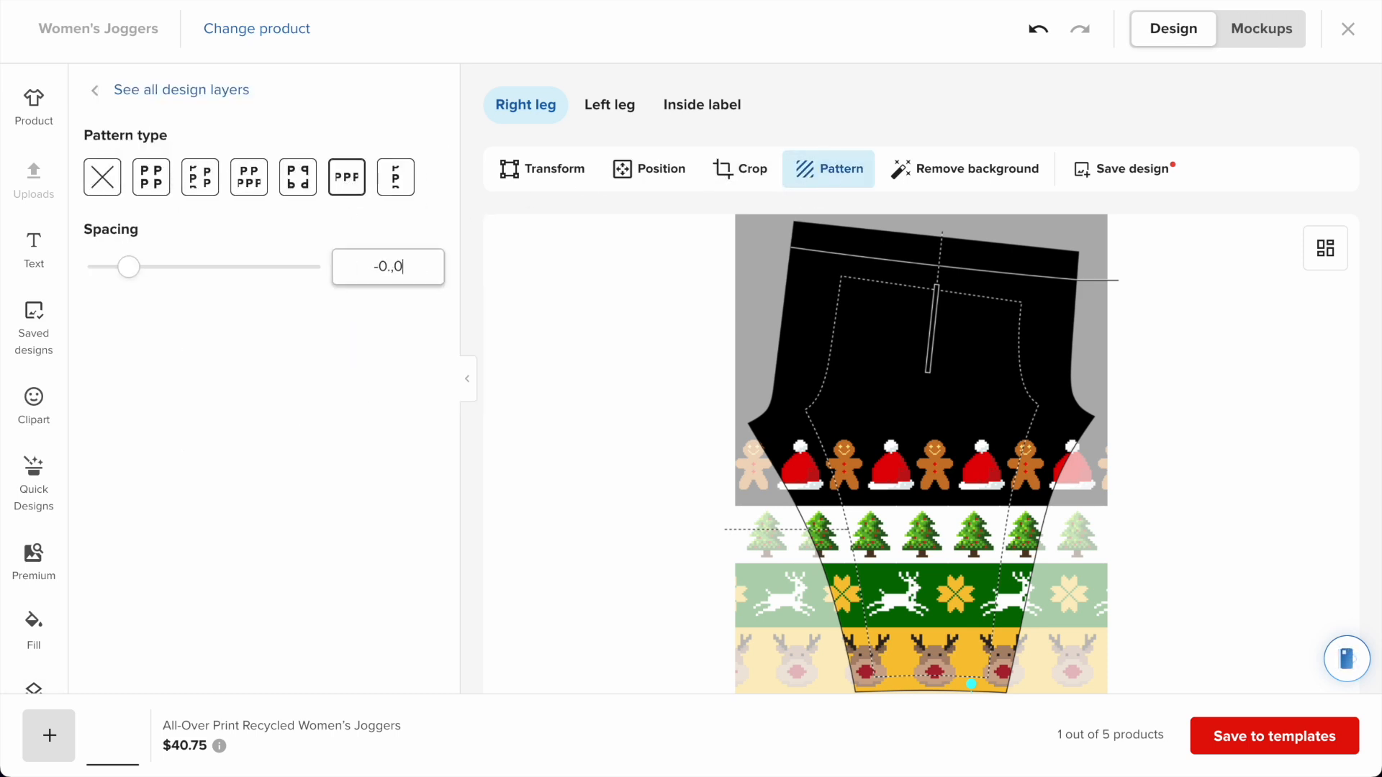
key(BackSpace)
key(BackSpace)
text(0)
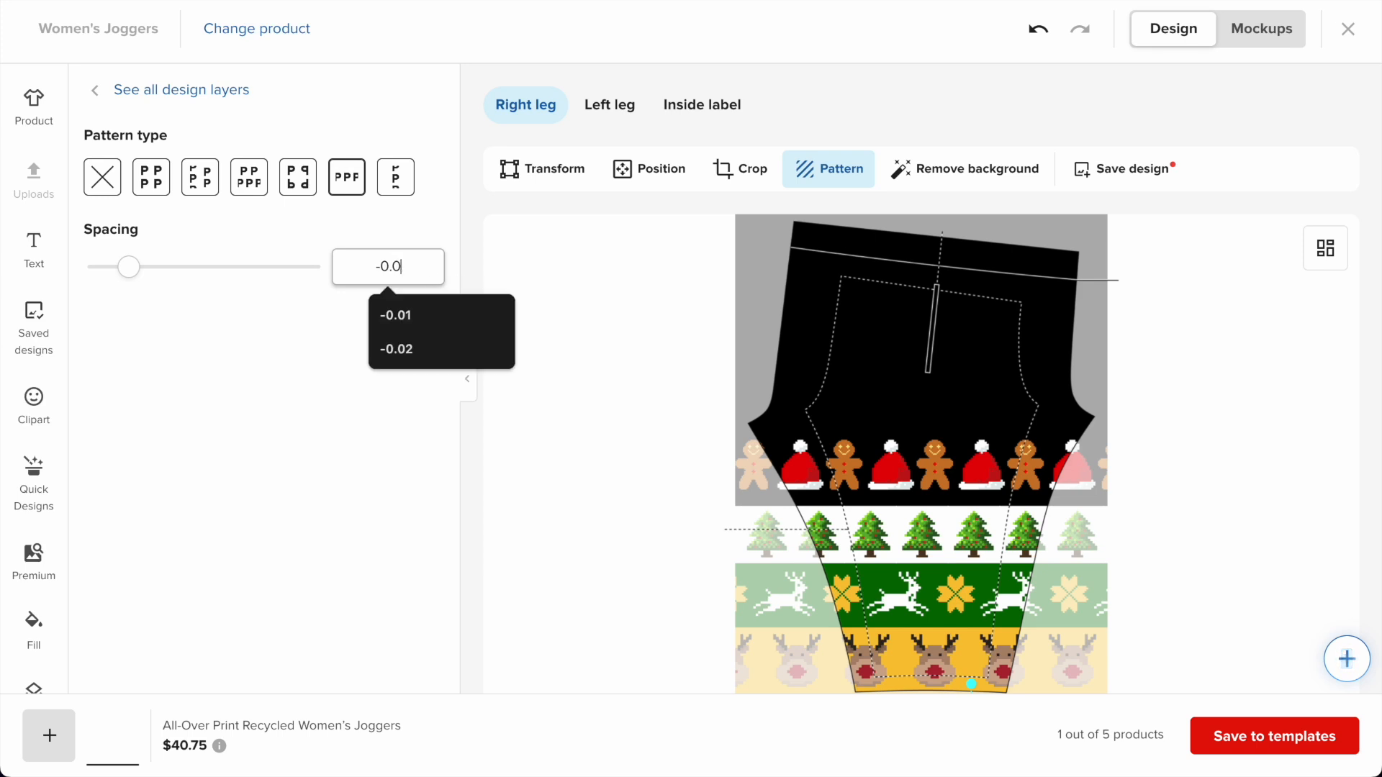
text(1)
click(570, 360)
scroll(632, 412, down, 3)
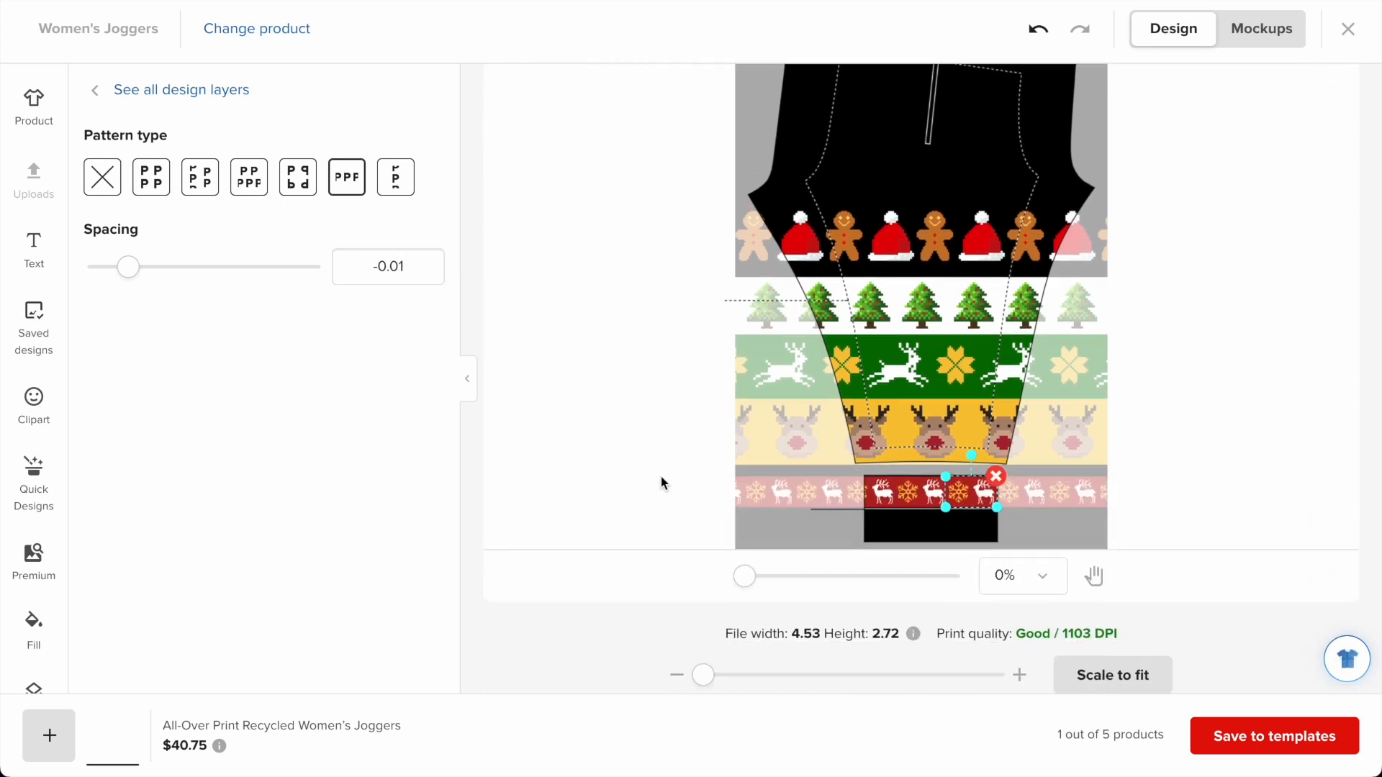
- Add 1.jpg from the file library's recently used files to the left leg design
scroll(661, 477, up, 3)
scroll(660, 476, down, 3)
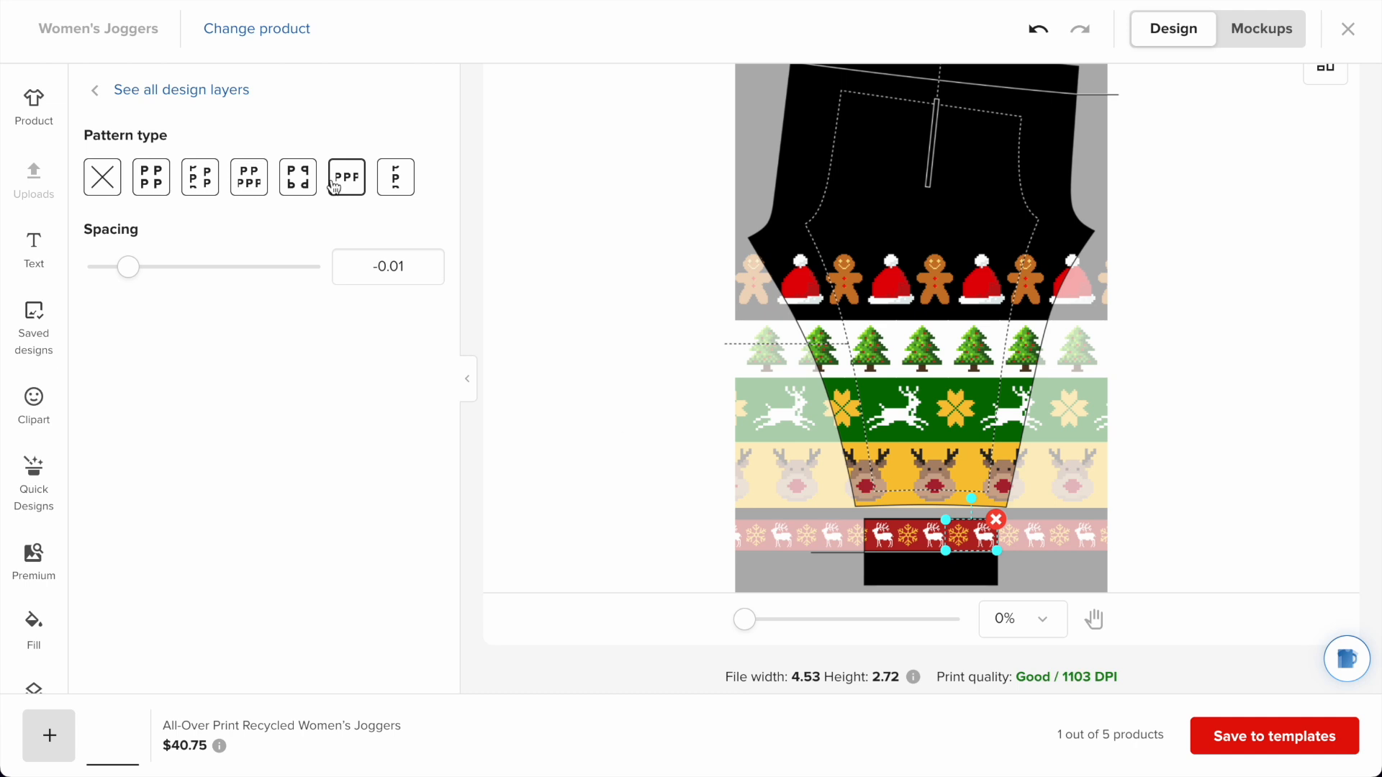
click(172, 91)
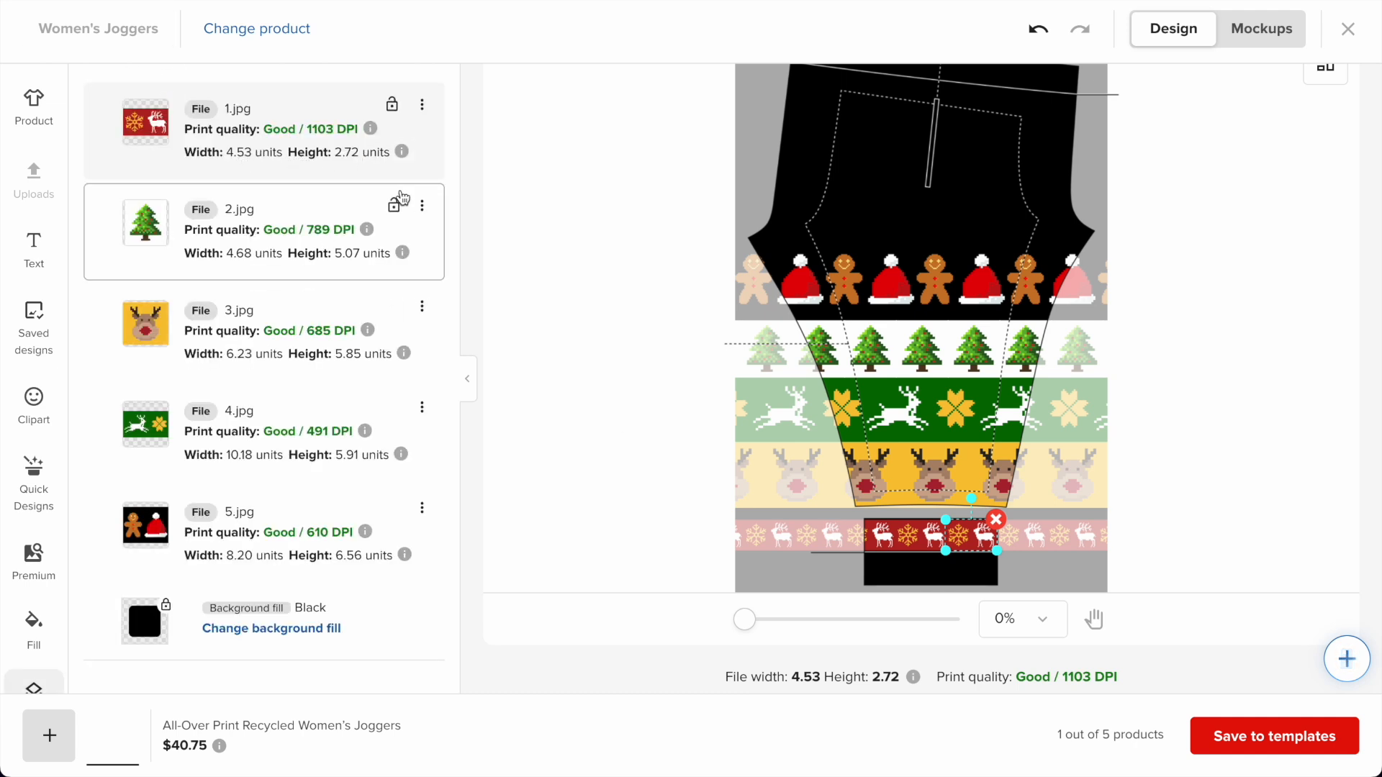
scroll(506, 153, up, 3)
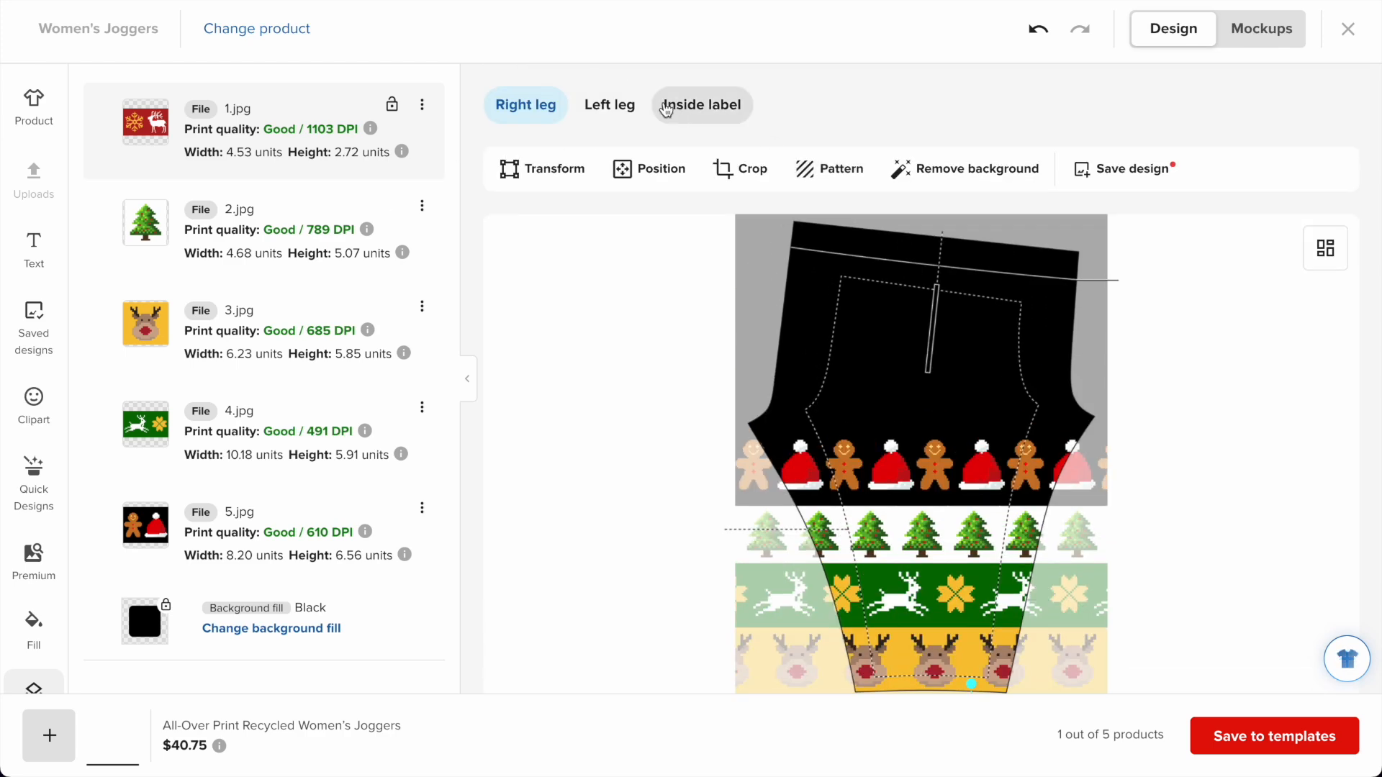
click(620, 111)
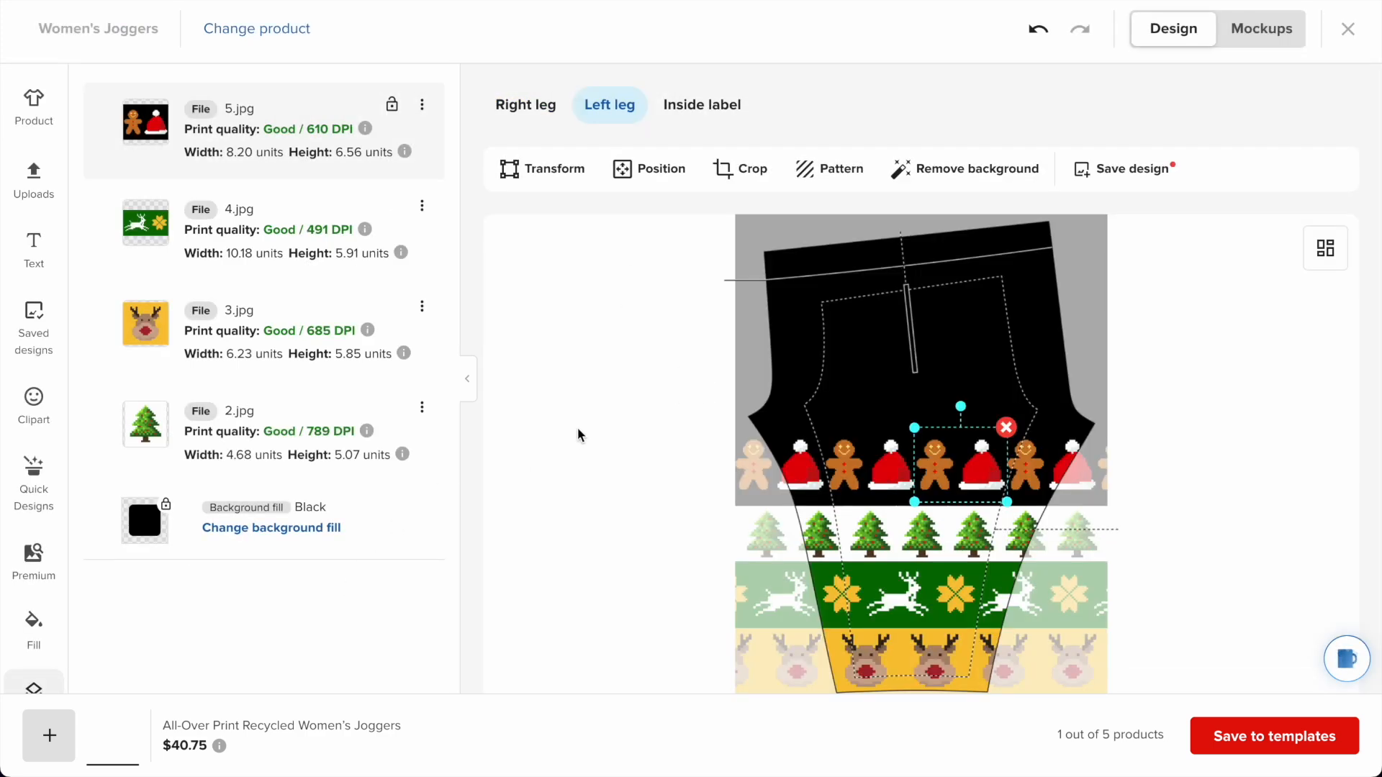
scroll(576, 435, down, 3)
click(46, 184)
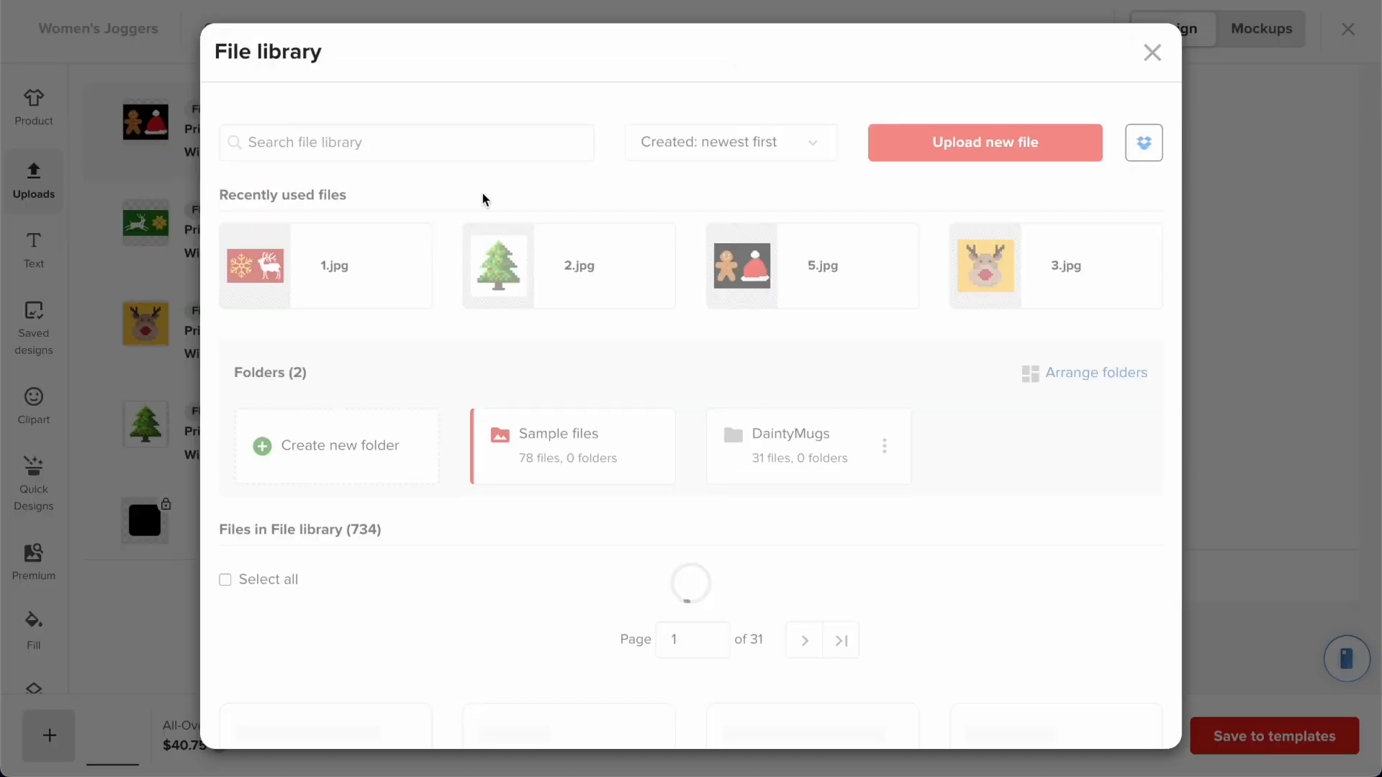
click(302, 267)
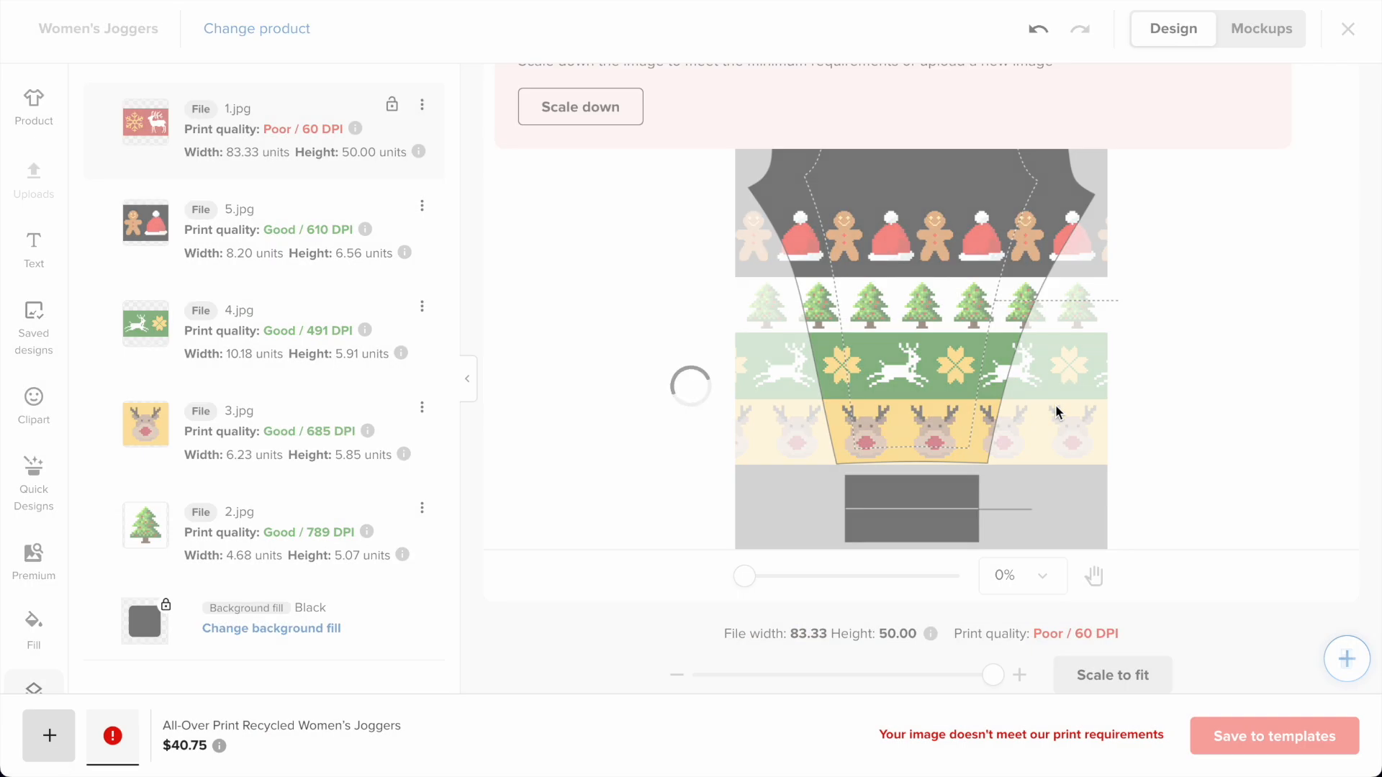
- Scale the 1.jpg image down to about 4.52 by 2.71 units and place it on the left leg's ankle cuff
scroll(884, 264, up, 1)
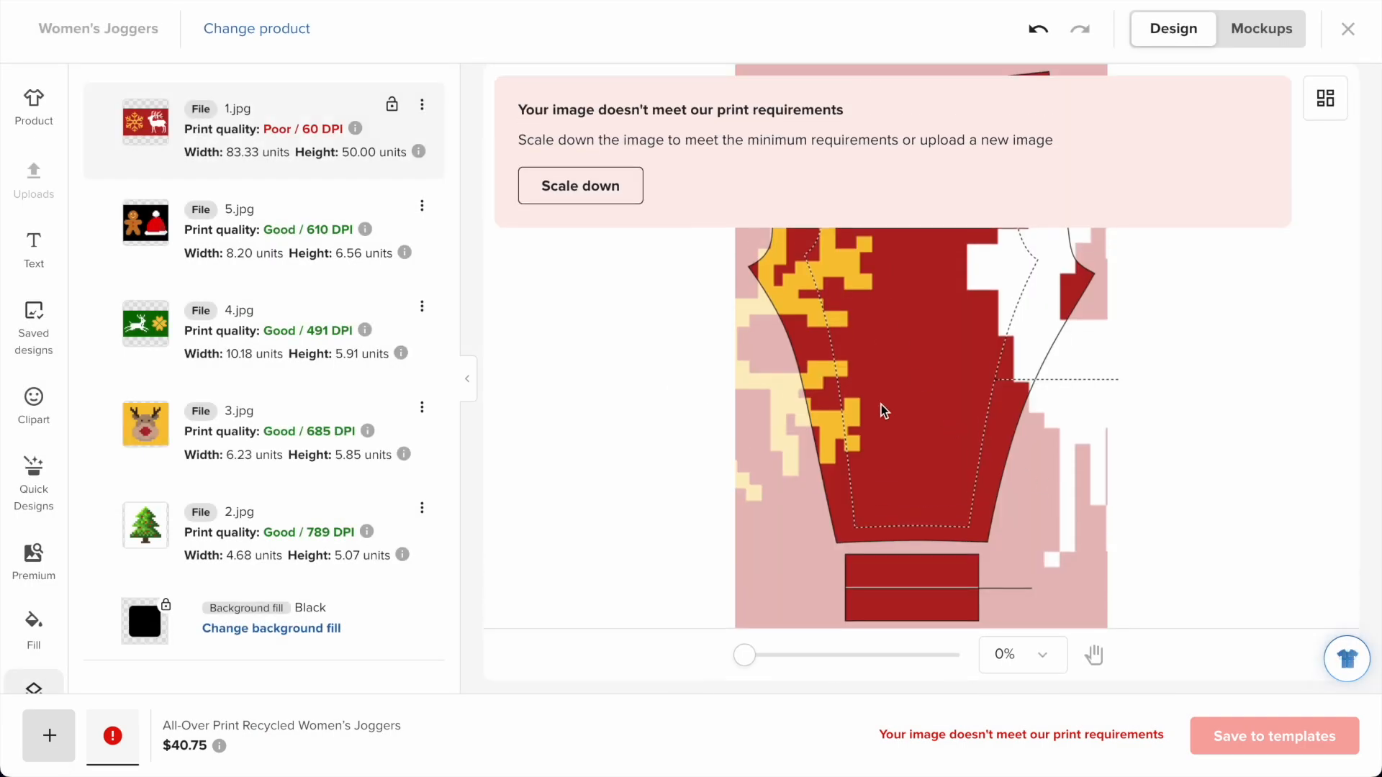
scroll(880, 405, down, 1)
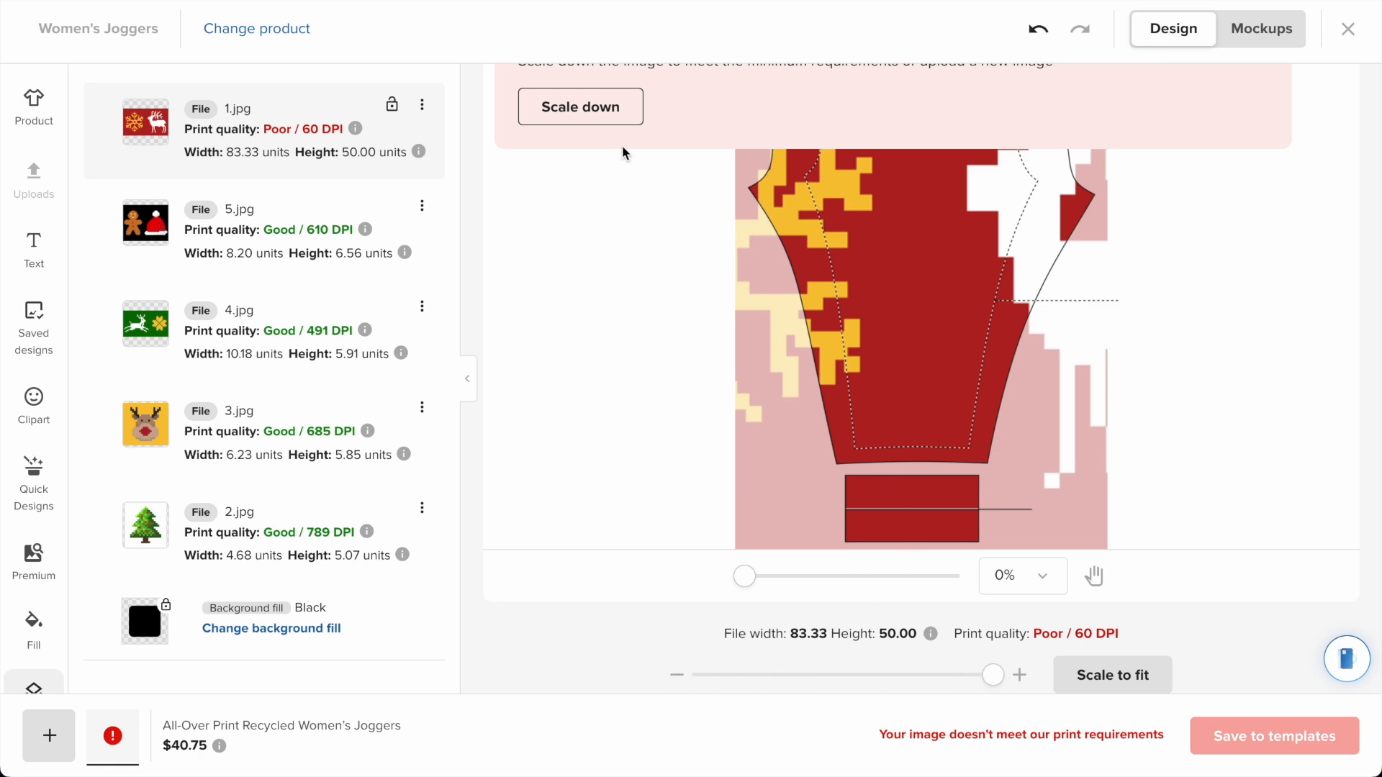
click(580, 107)
drag(930, 680, 657, 674)
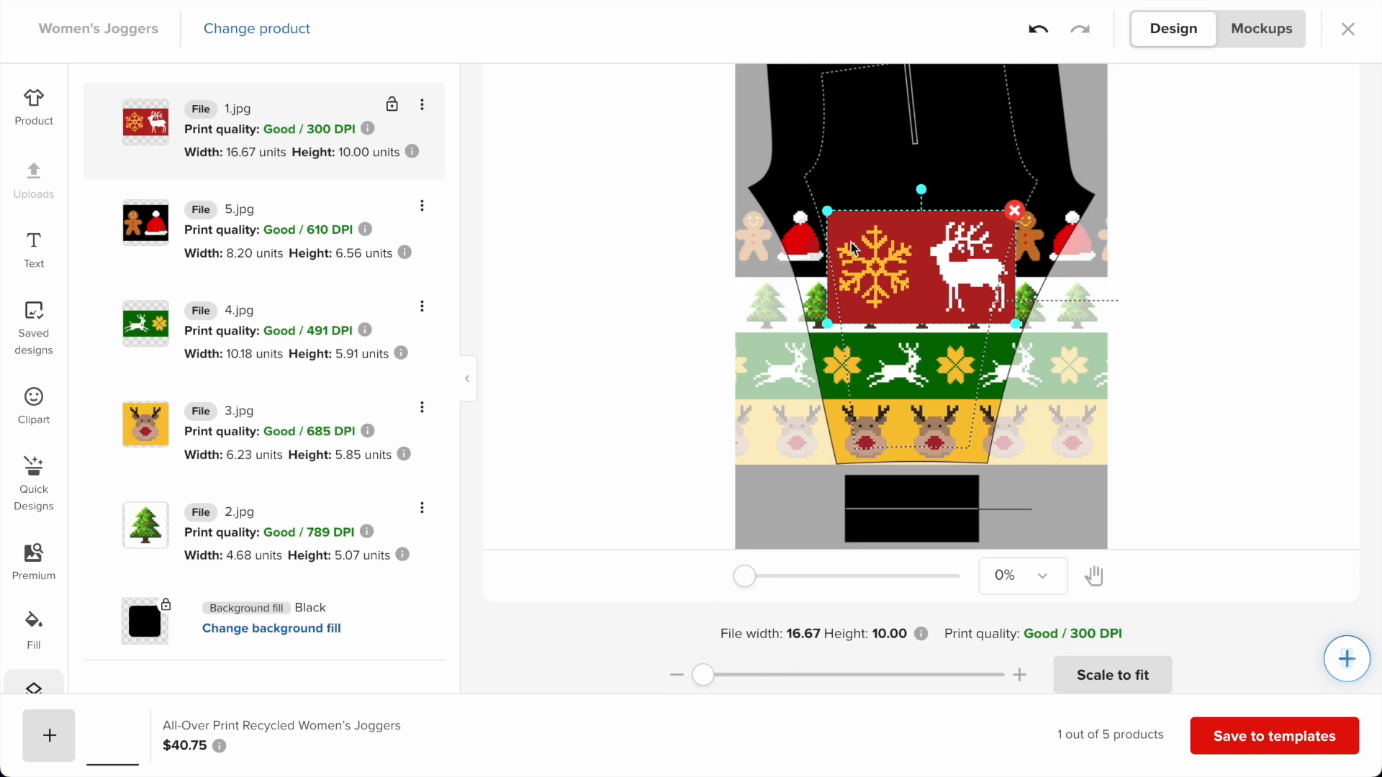
drag(829, 210, 908, 250)
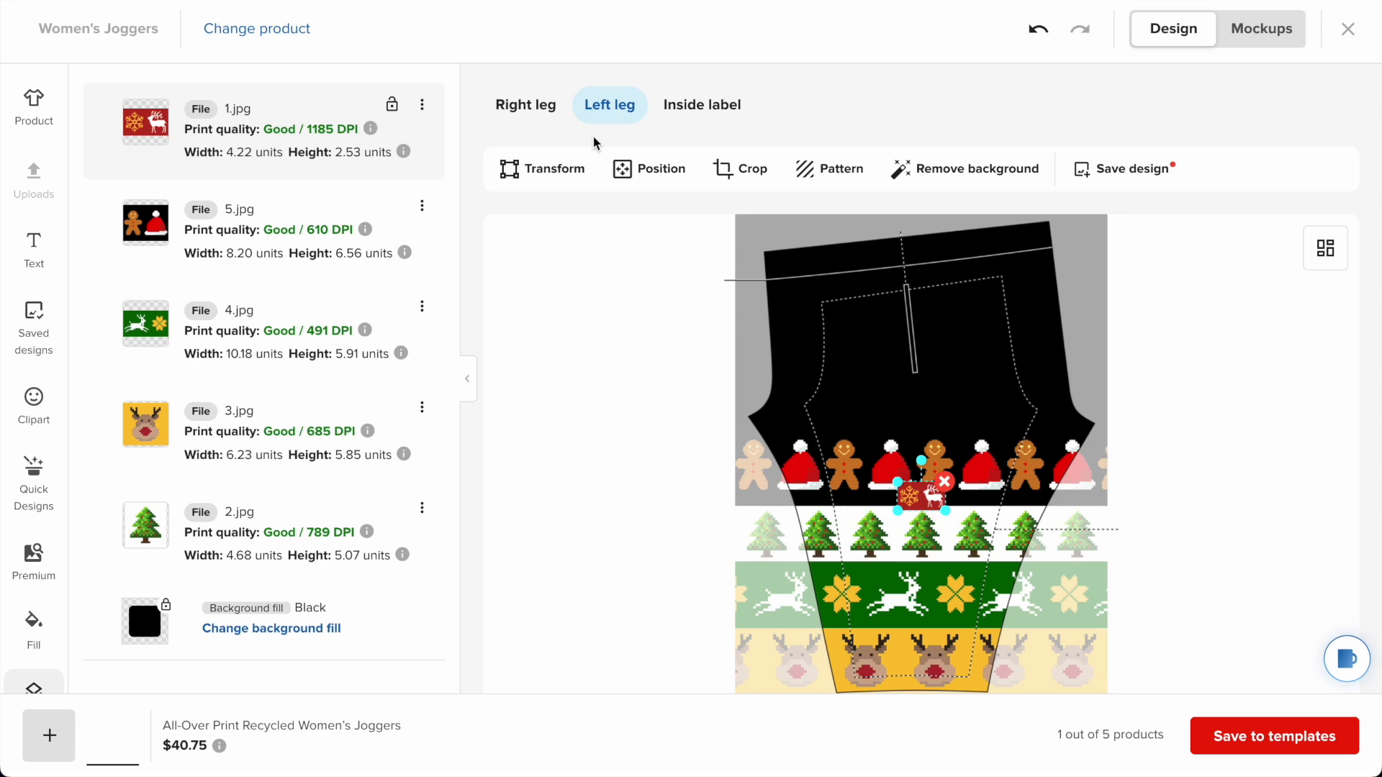
click(514, 126)
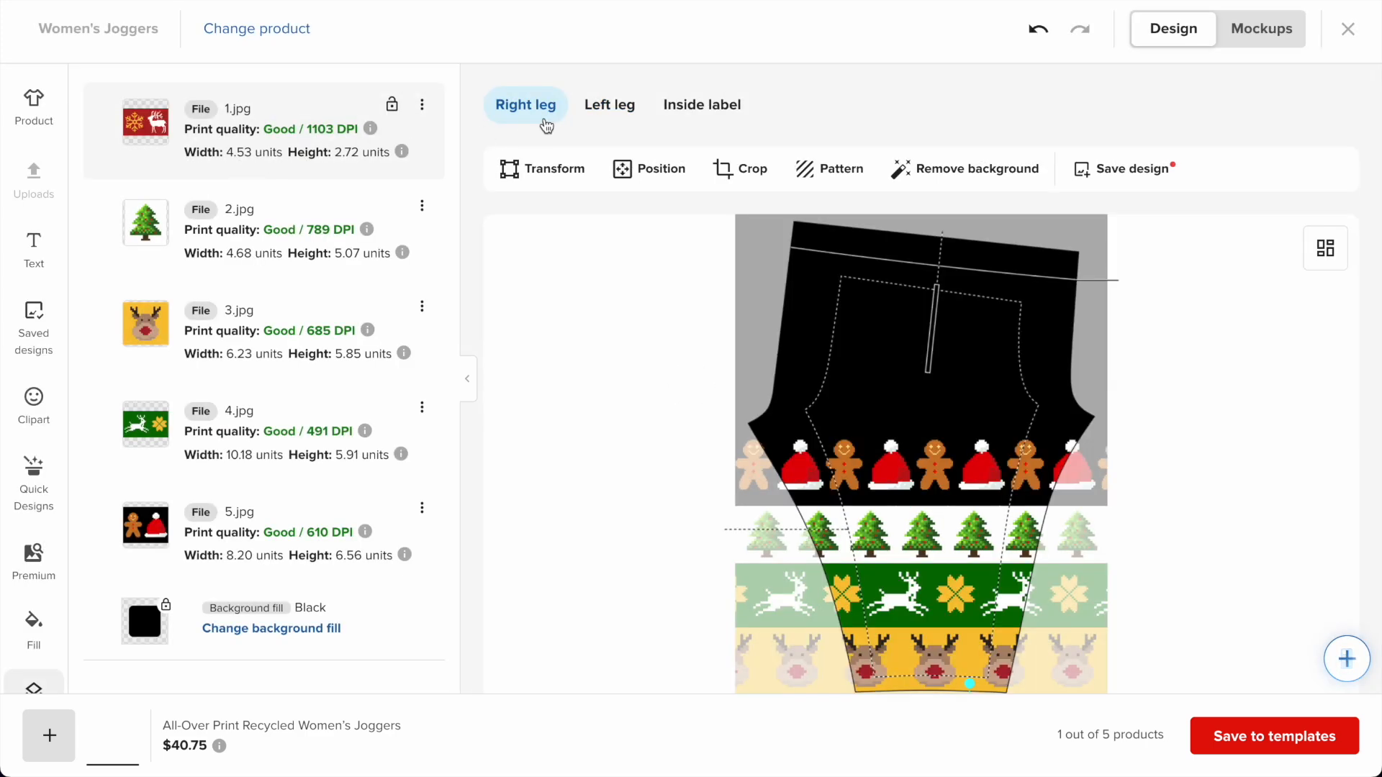
click(607, 107)
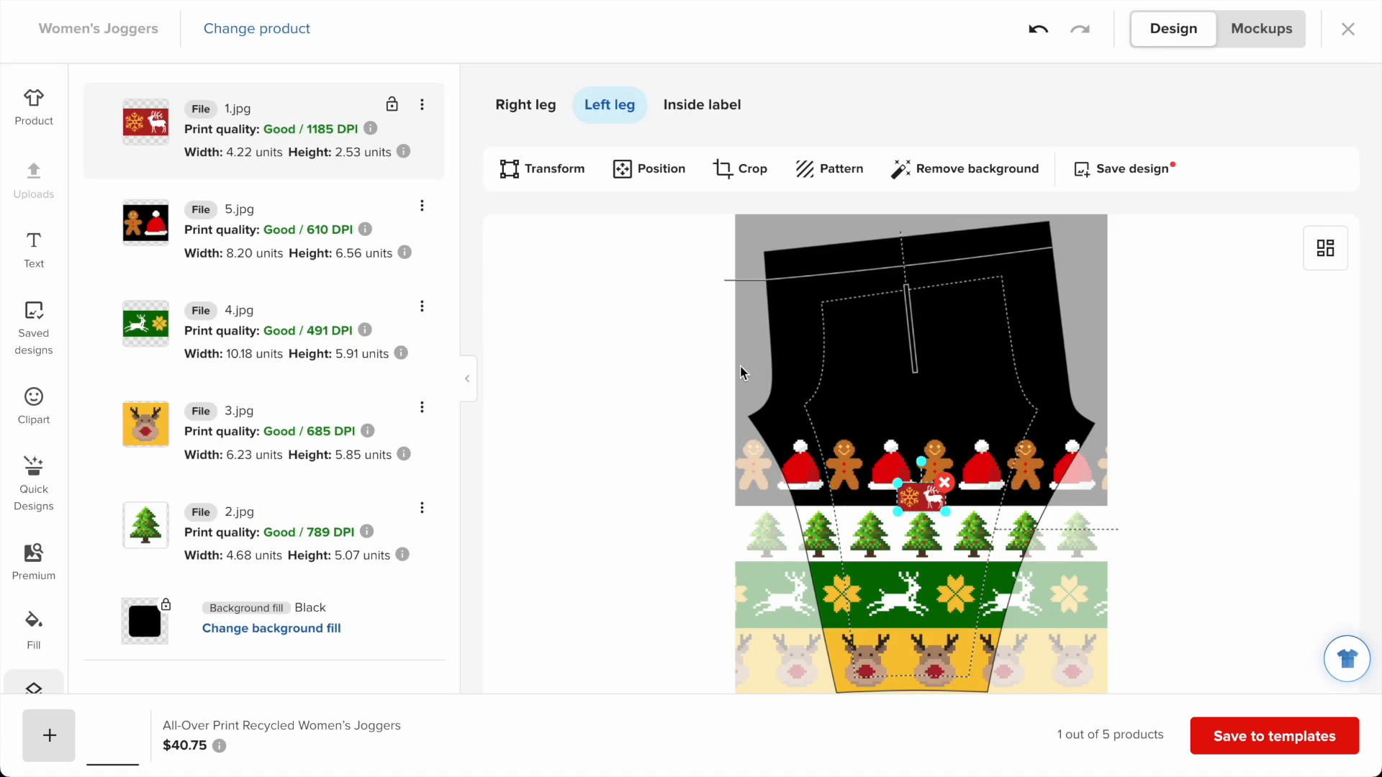
scroll(845, 447, down, 3)
drag(898, 283, 958, 493)
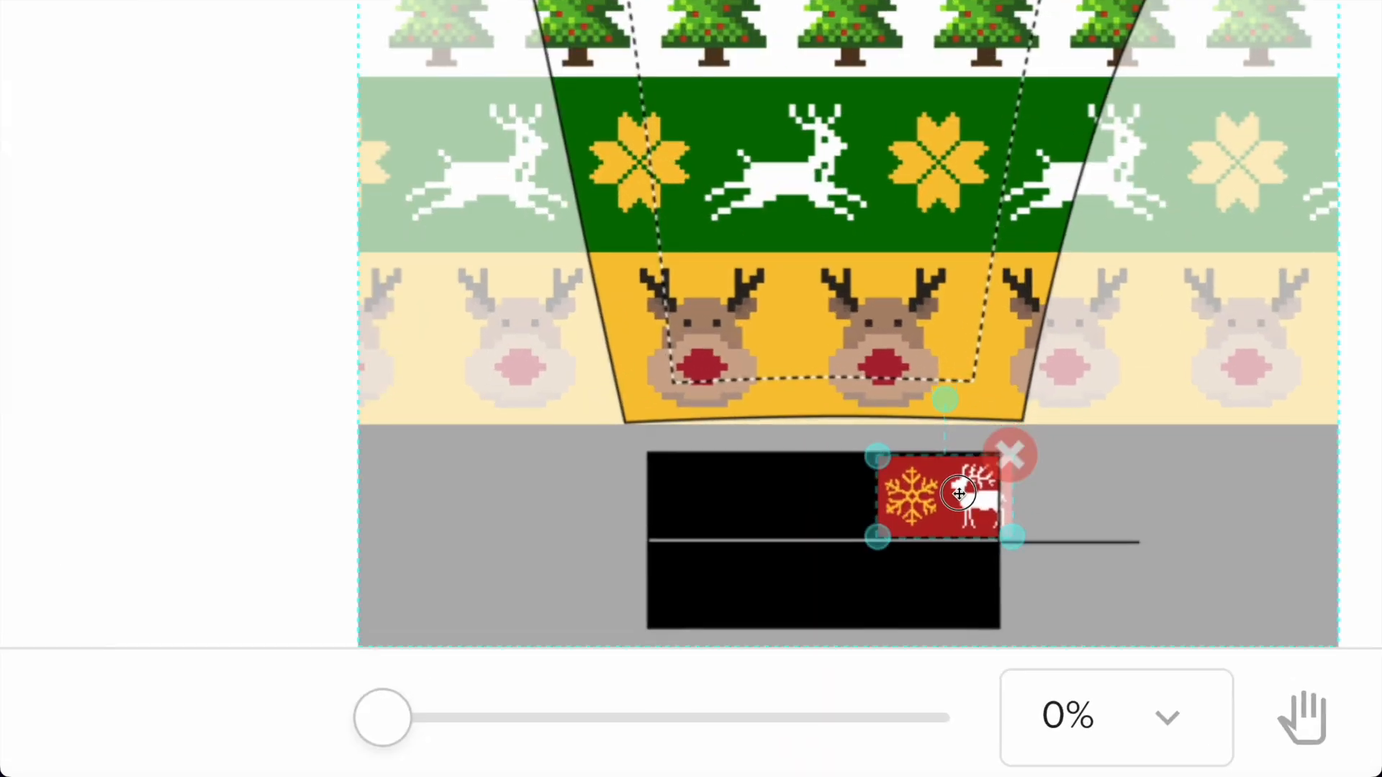
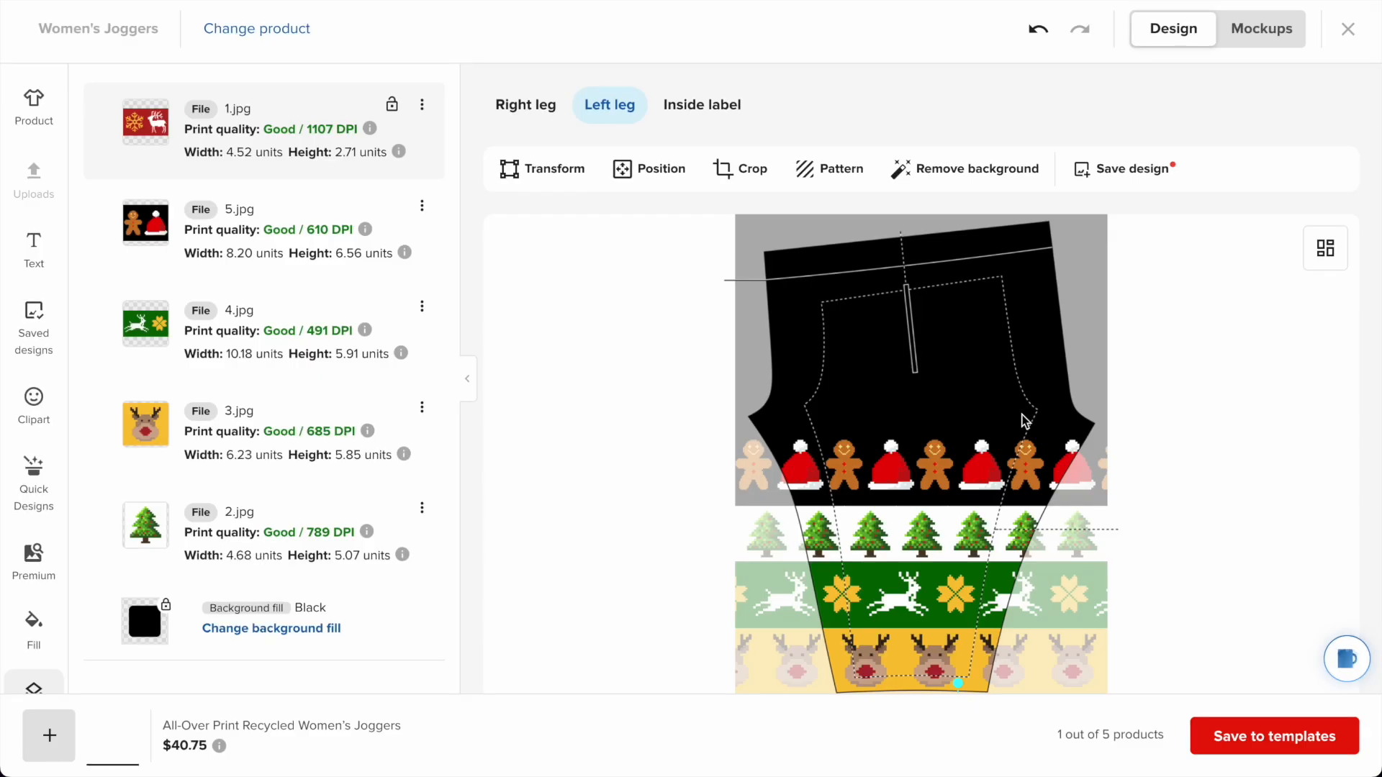
- Apply a horizontal line pattern to the left cuff's 1.jpg image with a spacing of -0.01
click(835, 172)
click(347, 177)
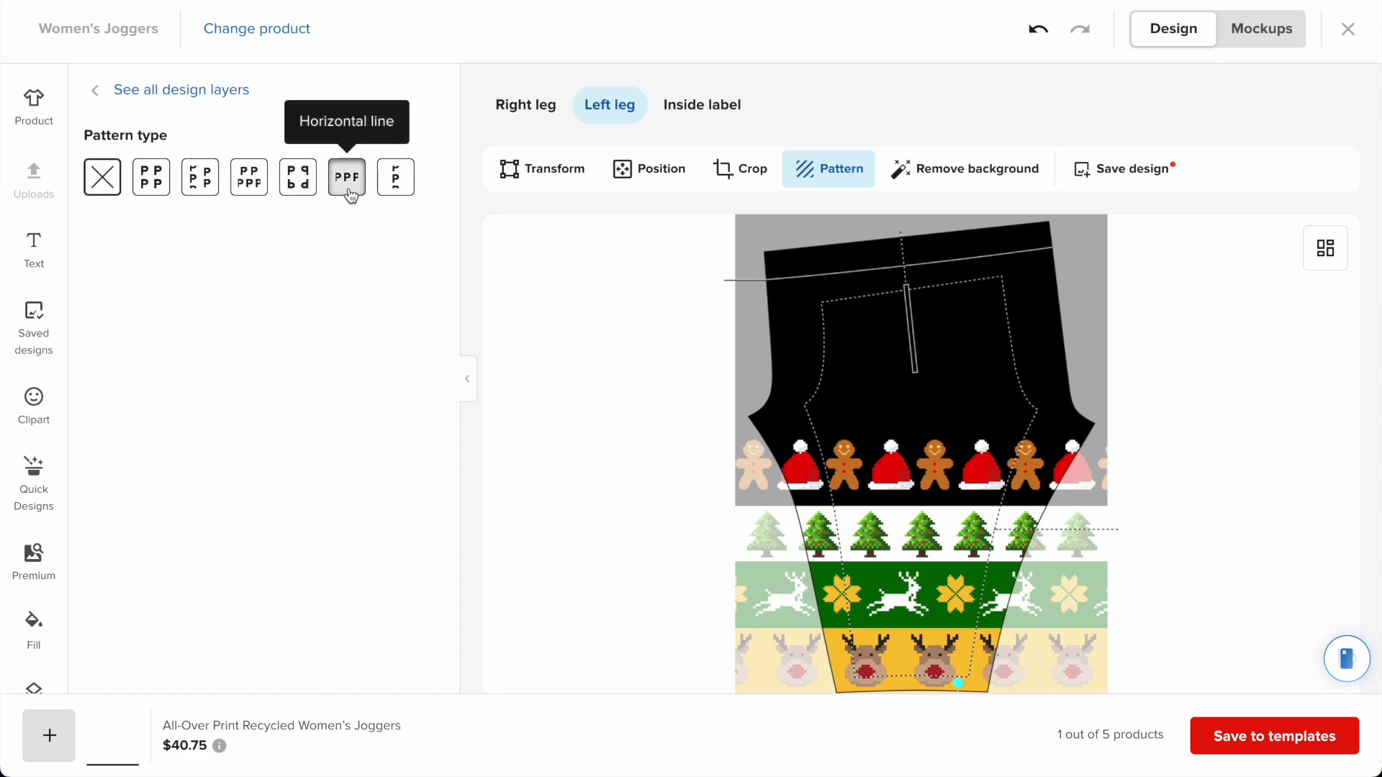
click(386, 260)
text(-0.01)
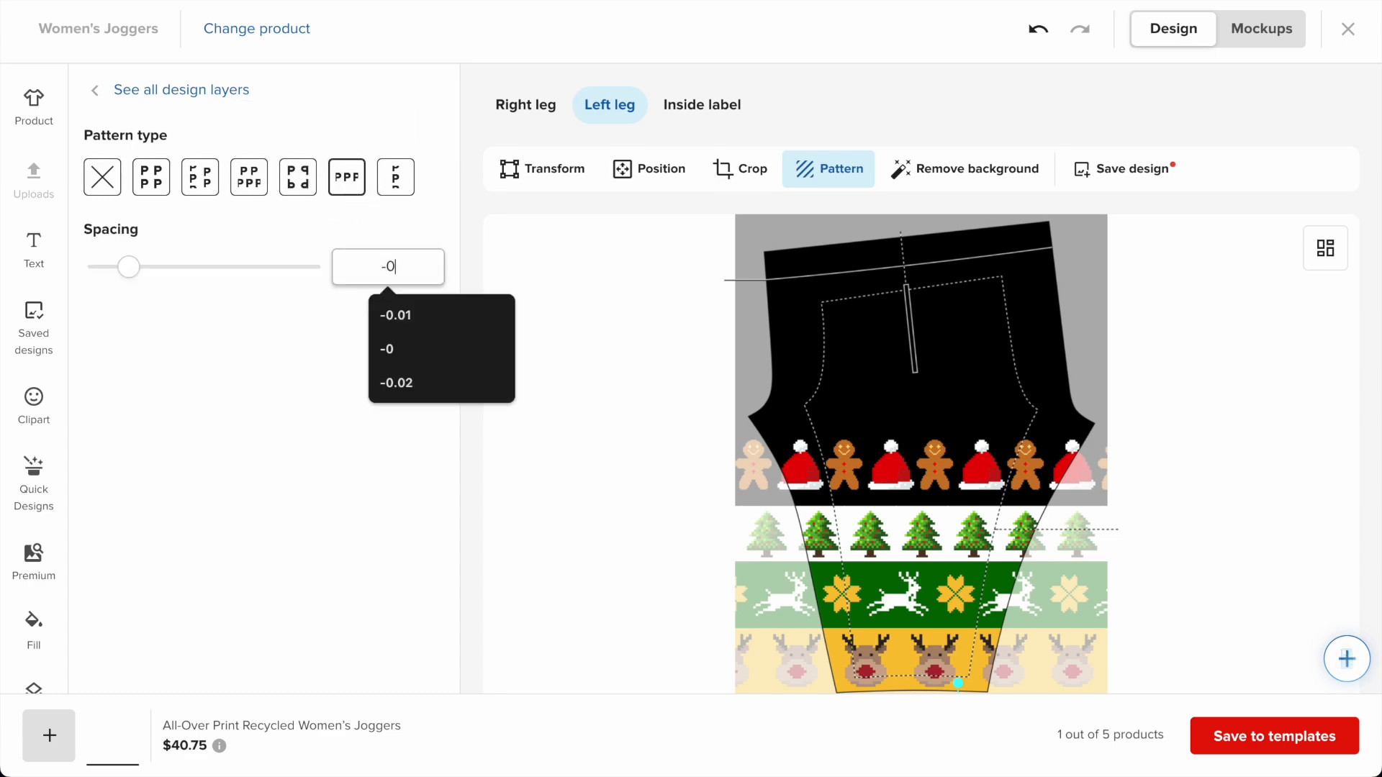
scroll(814, 466, down, 3)
scroll(815, 466, up, 3)
- Preview the black joggers in the side, back, front and flat product mockups
click(1261, 31)
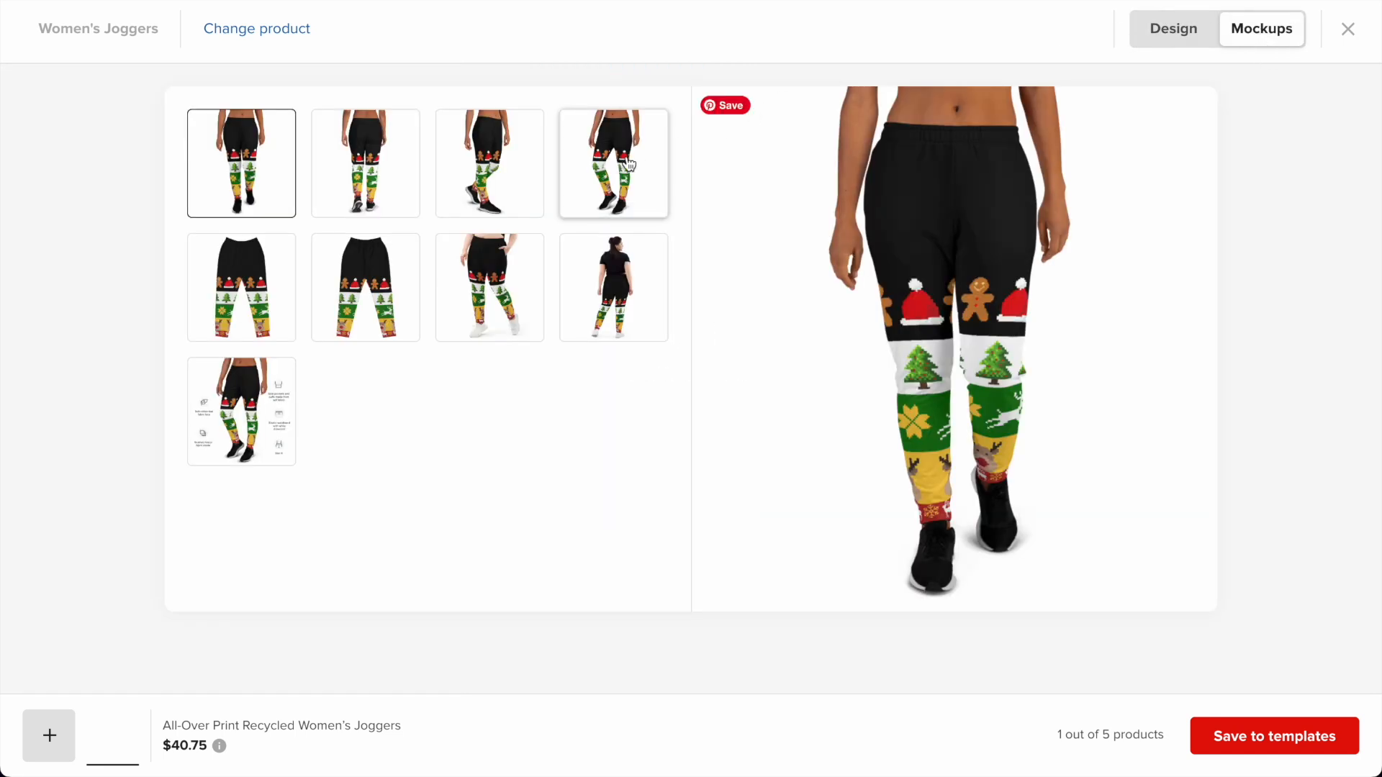
click(652, 157)
click(515, 160)
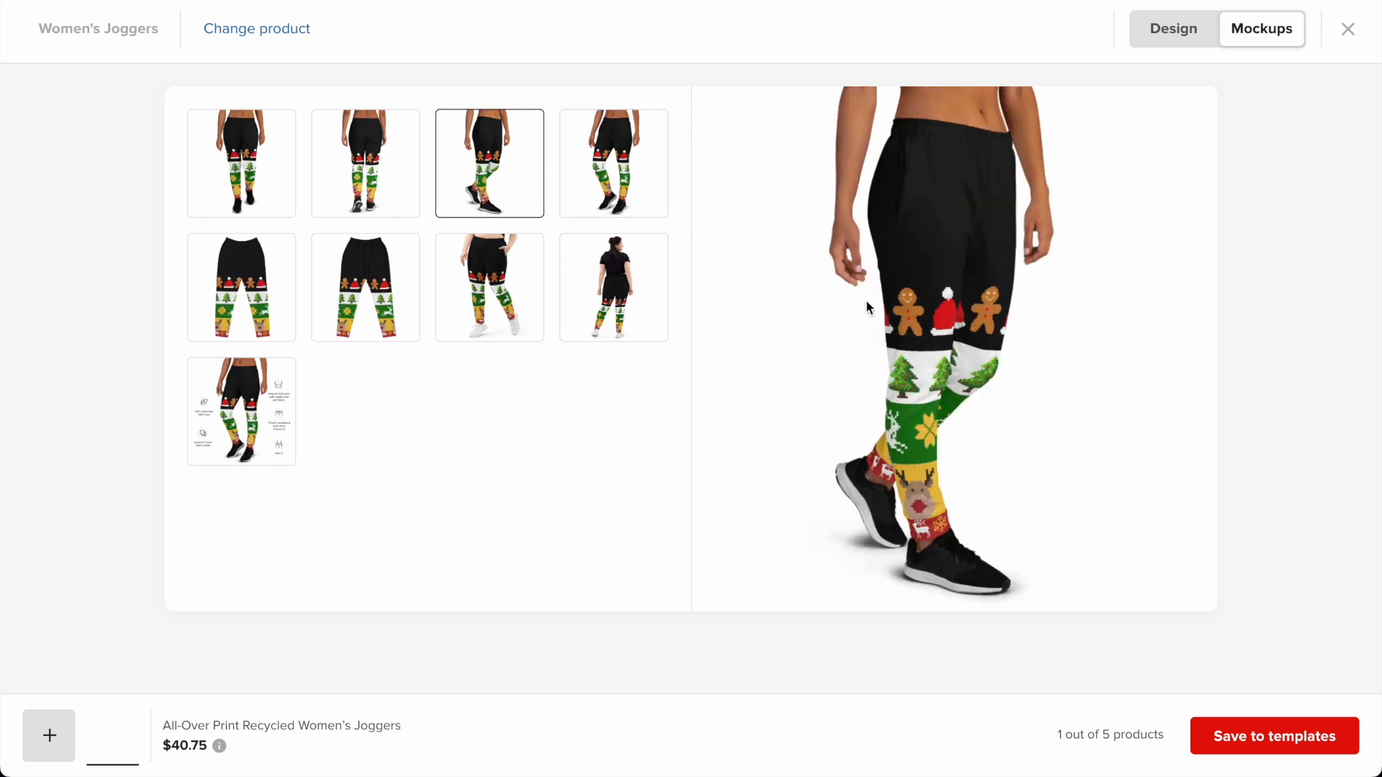
click(623, 288)
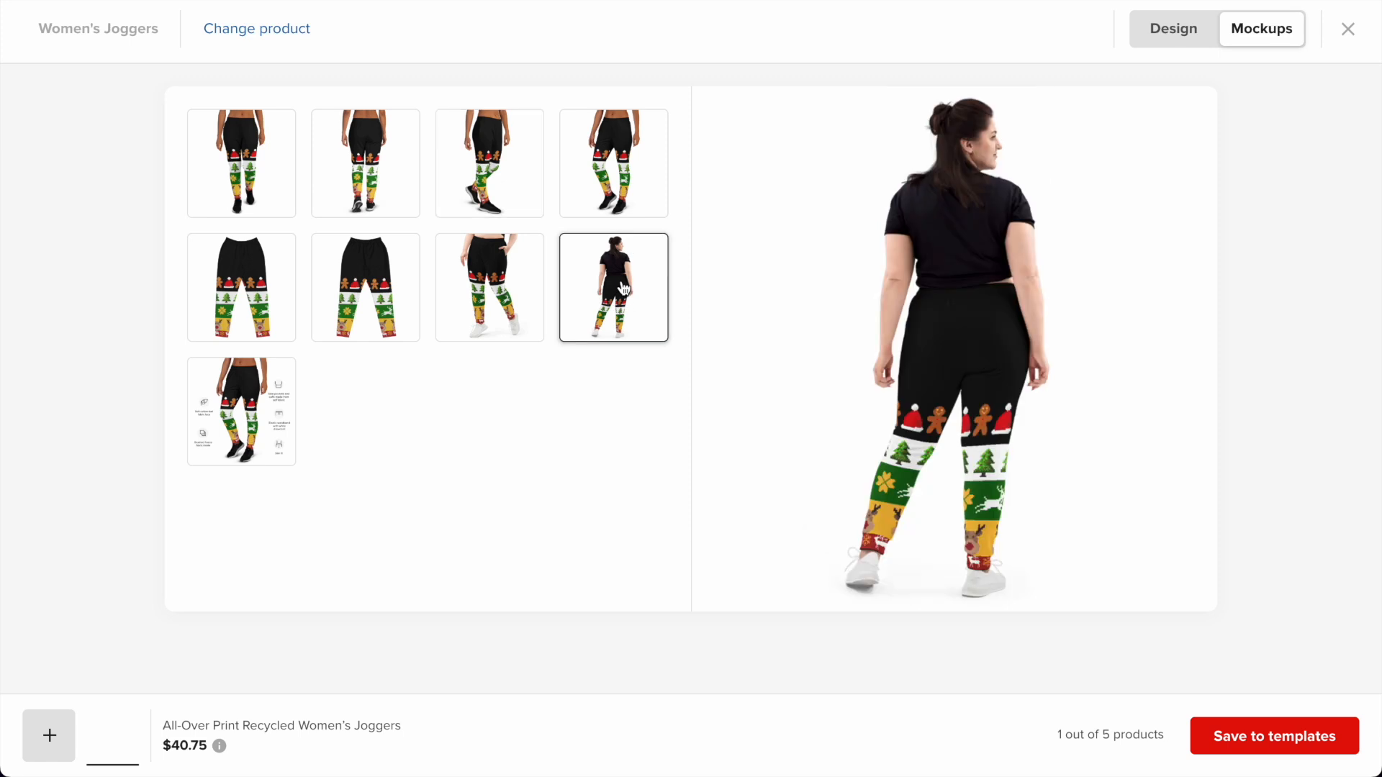
click(503, 287)
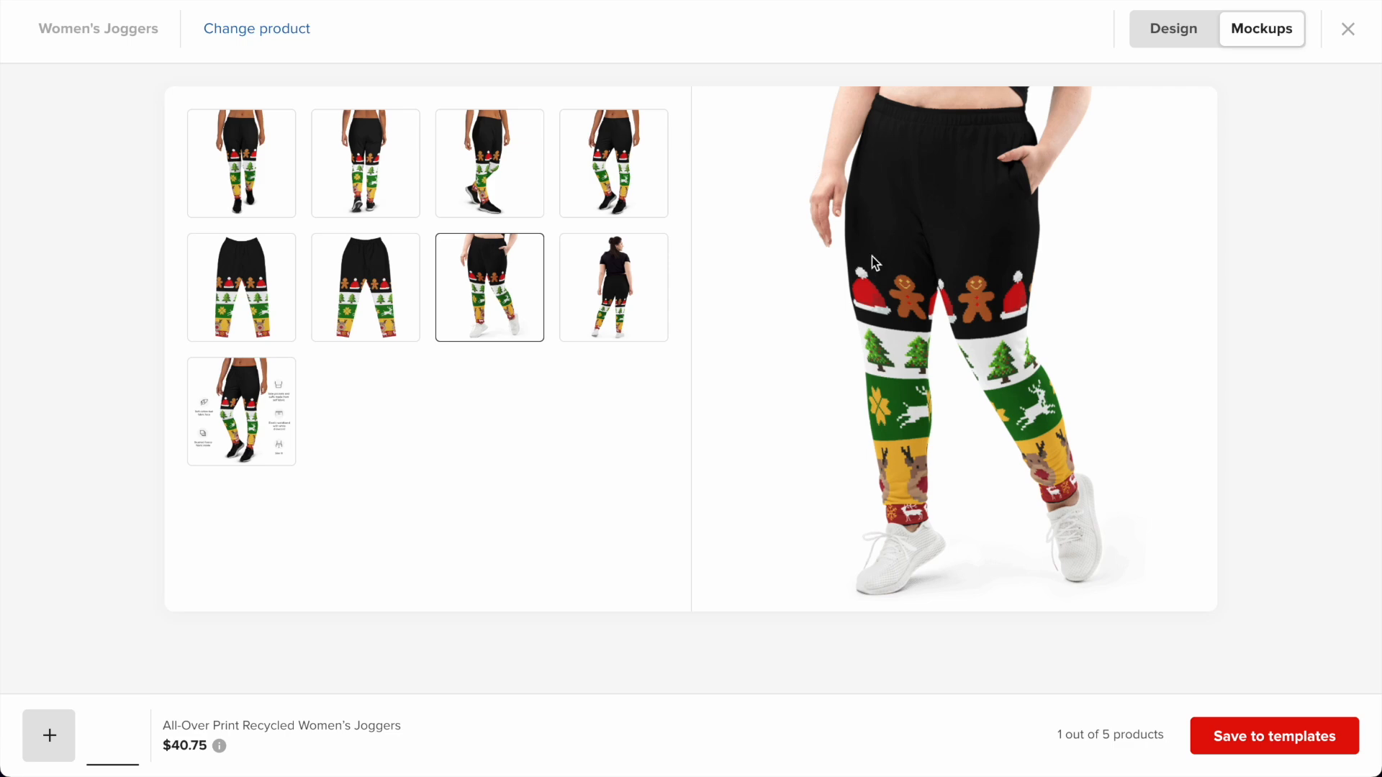
click(336, 317)
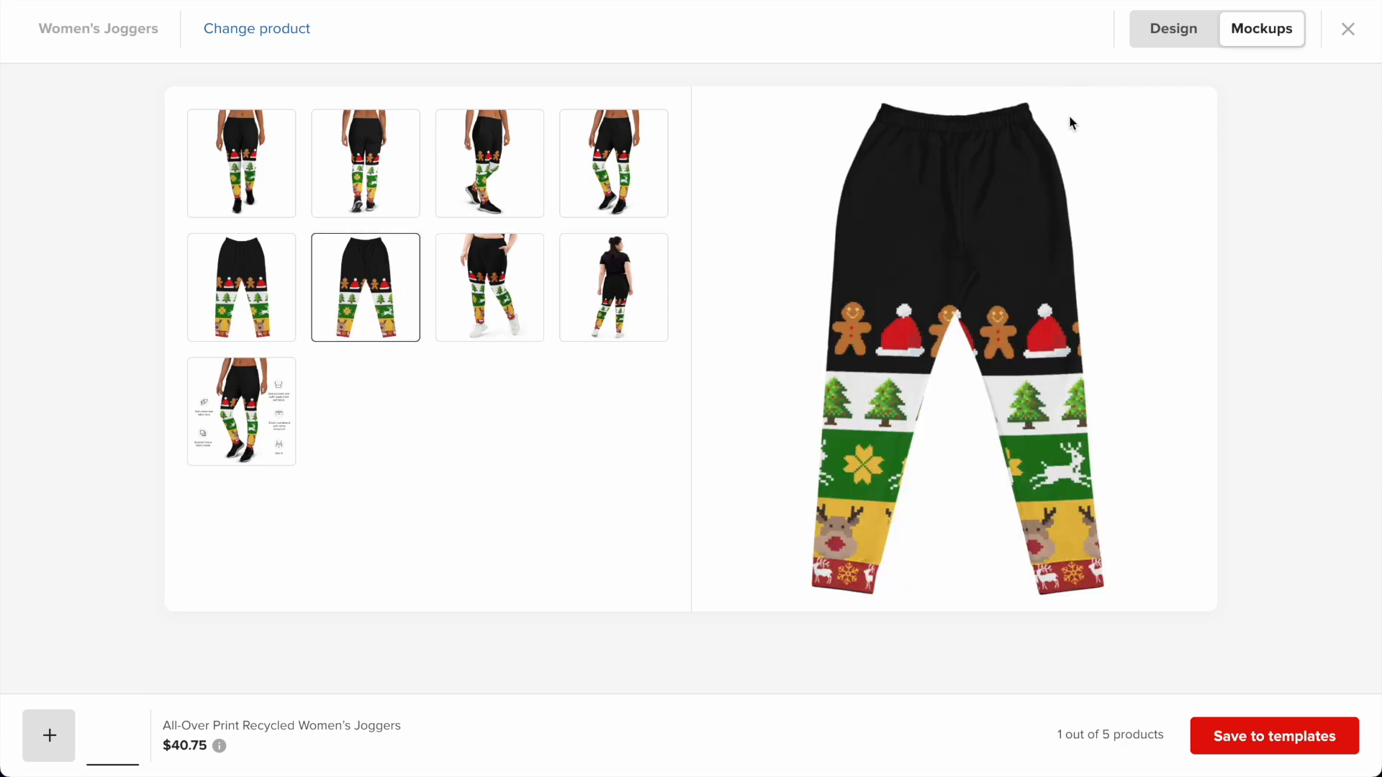
- Change the joggers' background fill to Carmine for all placements
click(1173, 28)
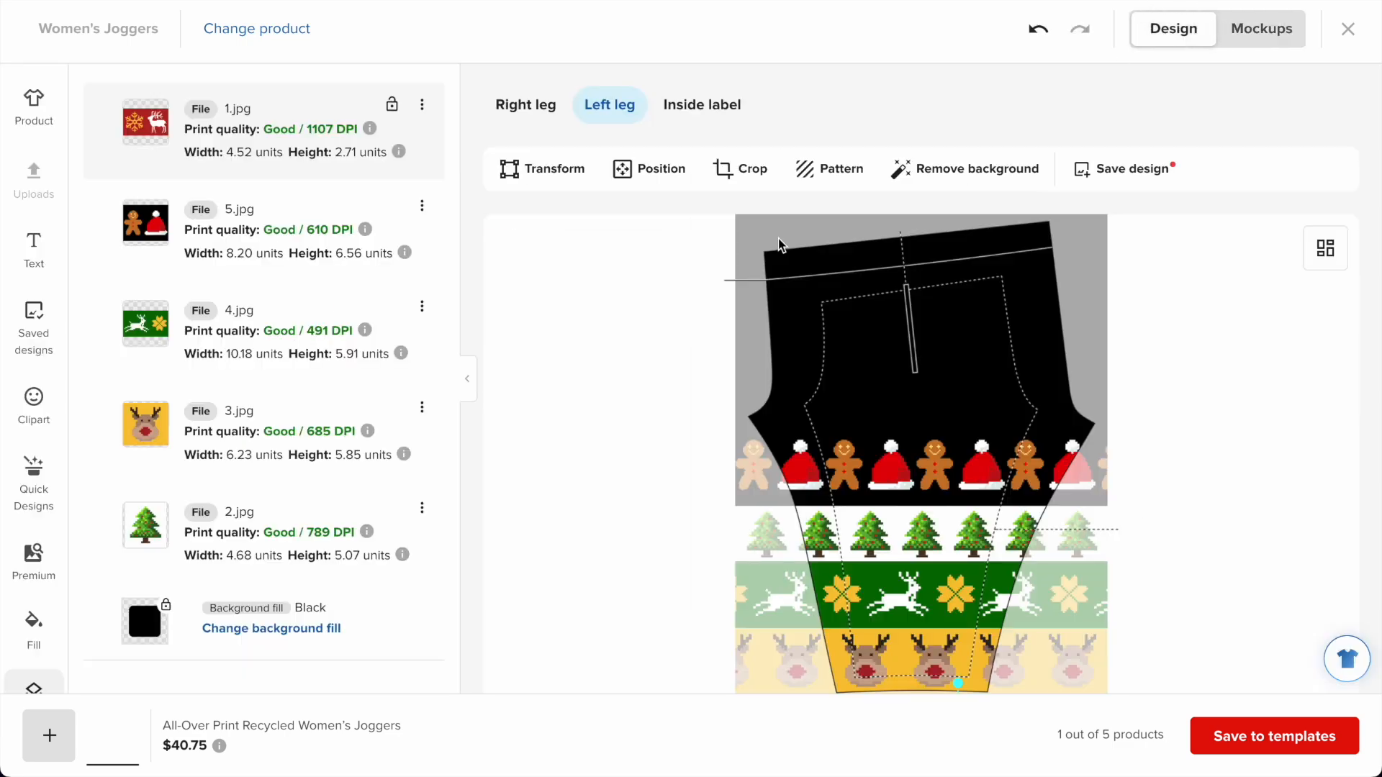
scroll(573, 382, down, 2)
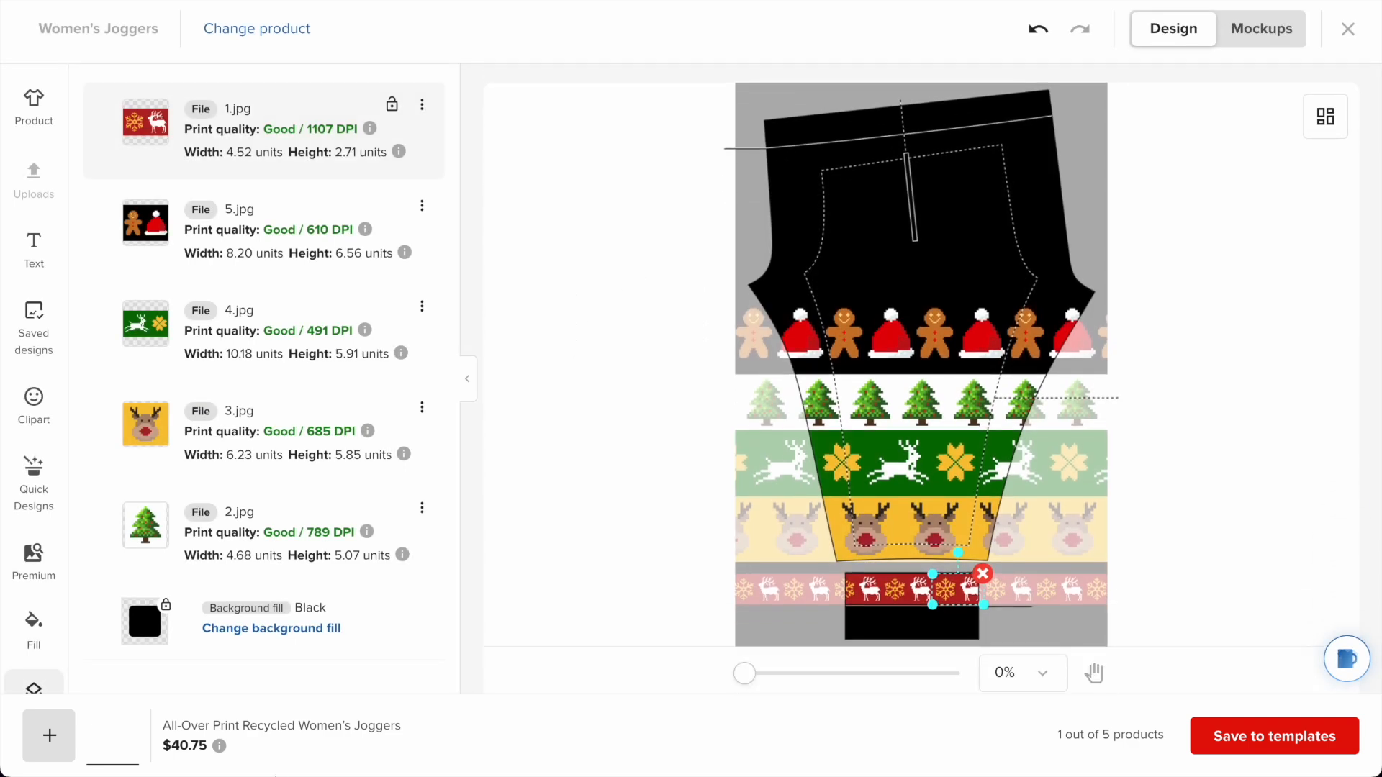
click(269, 629)
click(267, 227)
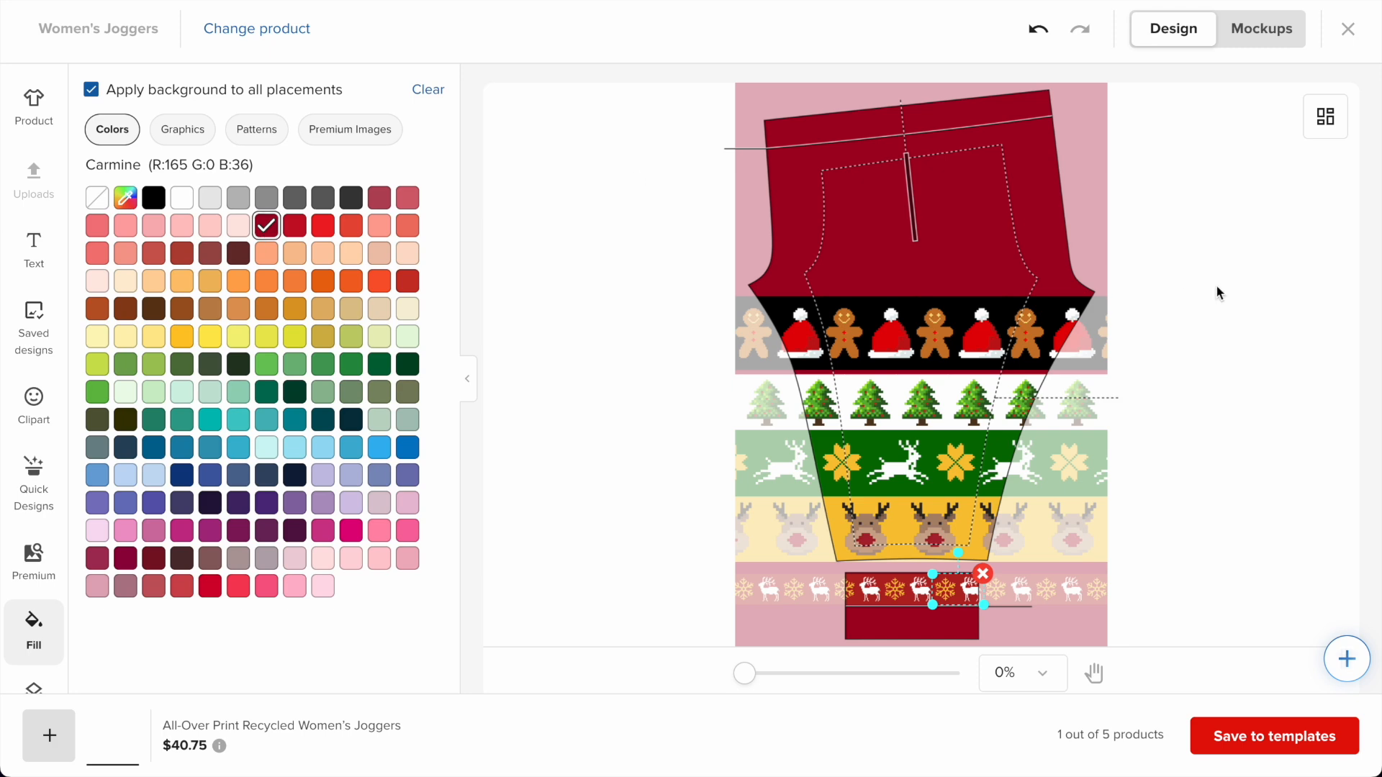
click(1195, 306)
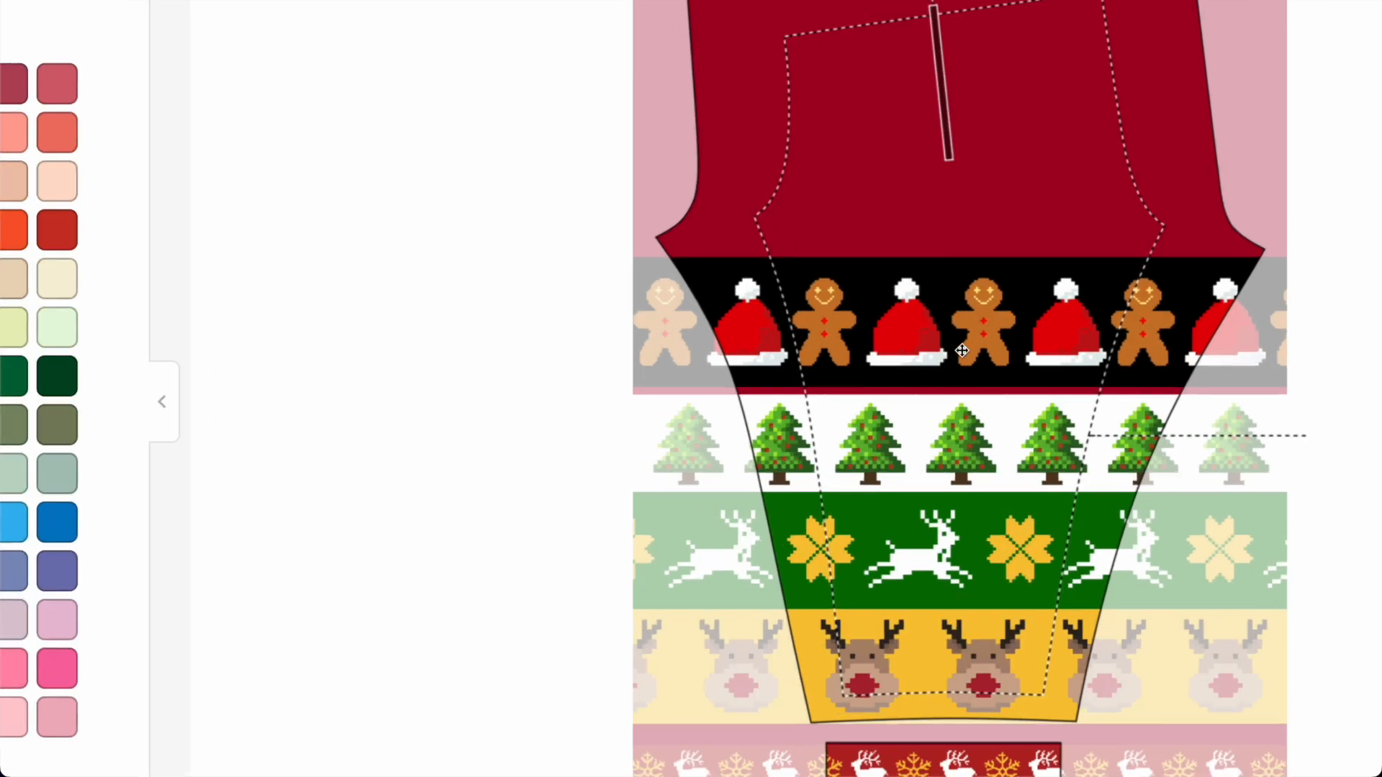
- Move the 5.jpg gingerbread and Santa hat band slightly down to meet the tree band on both legs
click(917, 353)
drag(913, 326, 913, 333)
scroll(912, 334, up, 3)
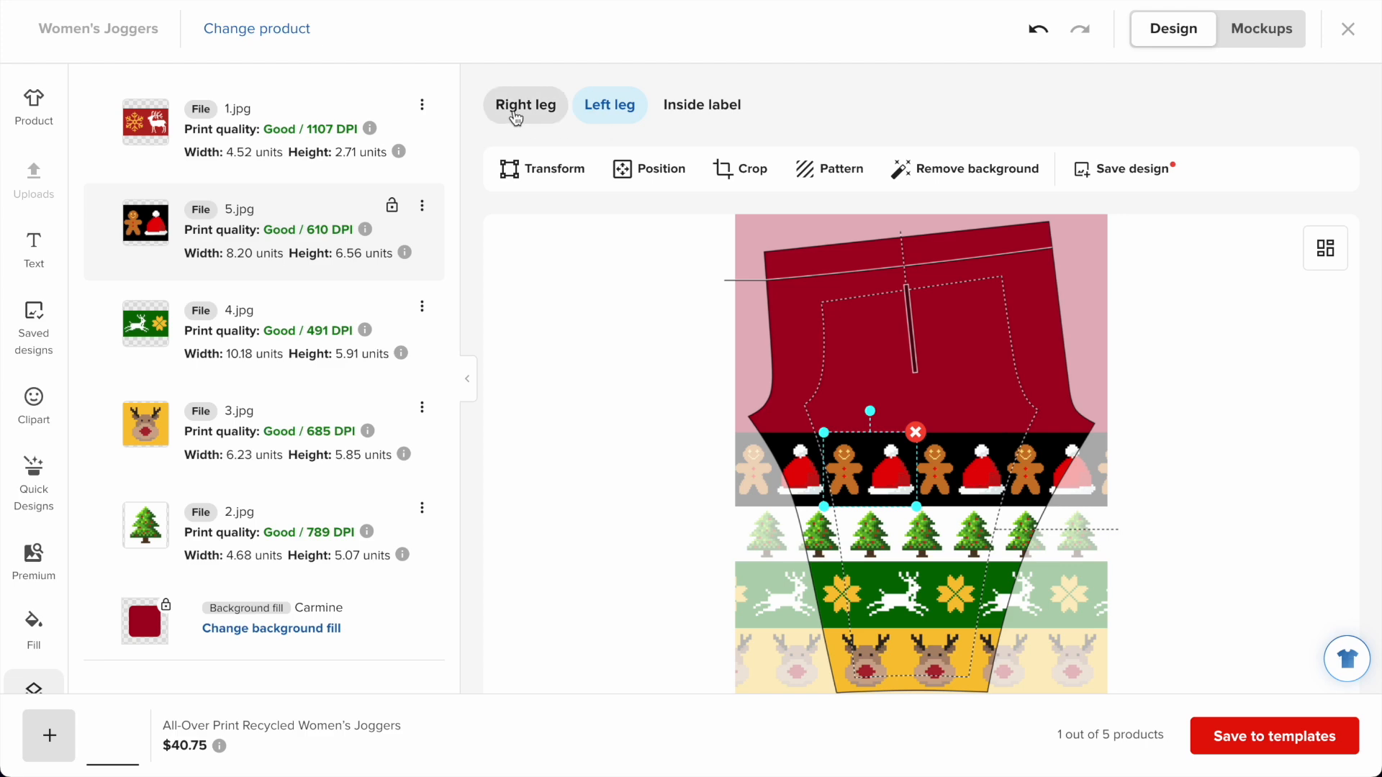
click(521, 106)
scroll(904, 366, down, 2)
click(883, 355)
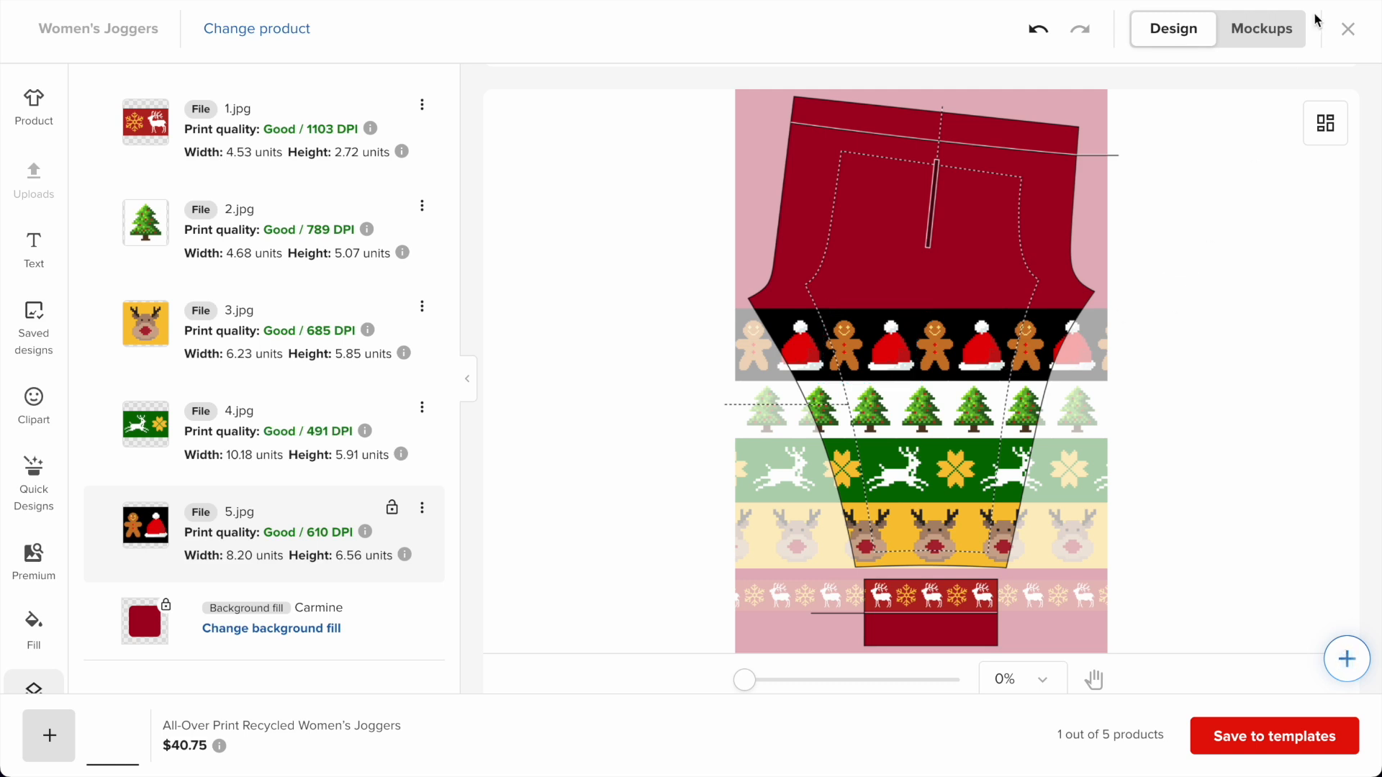
- Review the Carmine joggers across the worn and flat mockups, checking how the pattern bands line up on both legs
click(1261, 31)
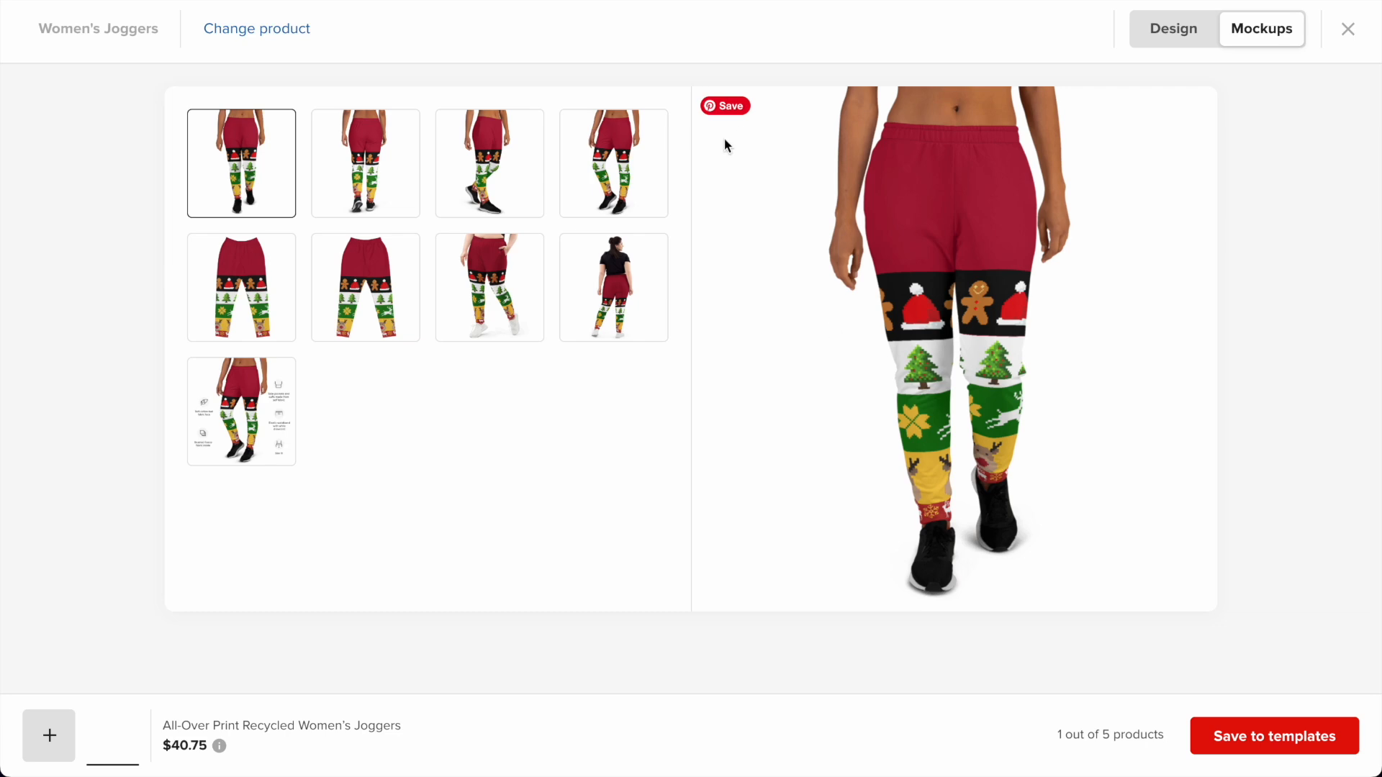
click(613, 164)
click(513, 170)
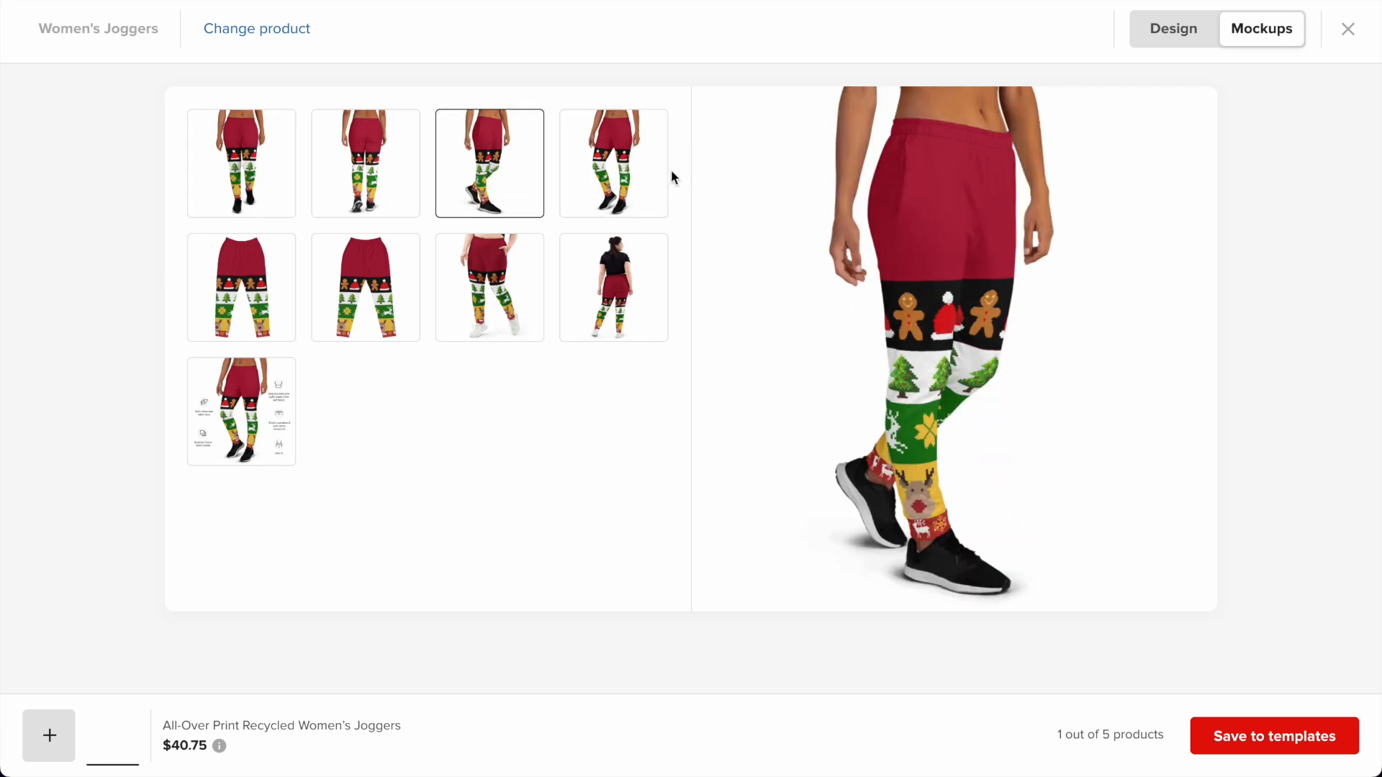
click(617, 180)
click(616, 270)
click(502, 291)
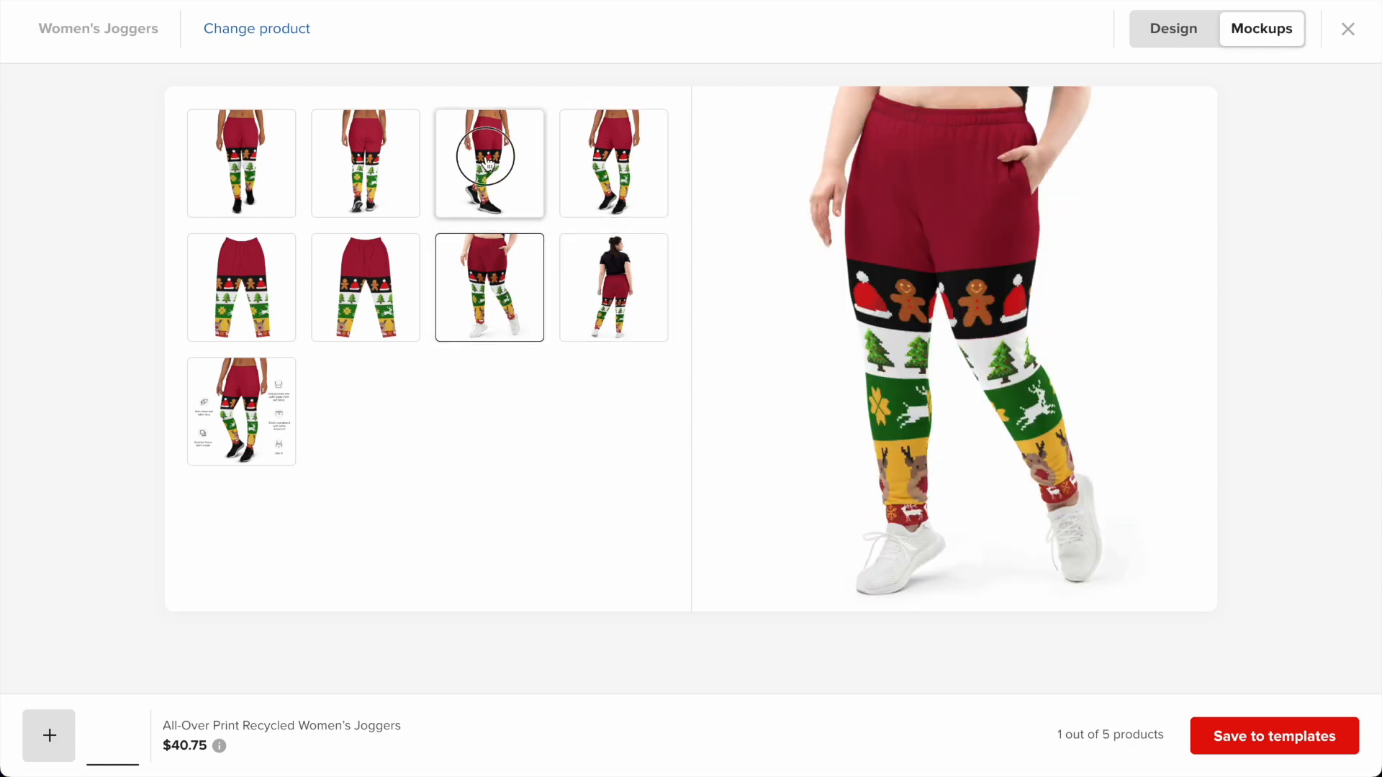
click(465, 154)
click(365, 157)
click(289, 160)
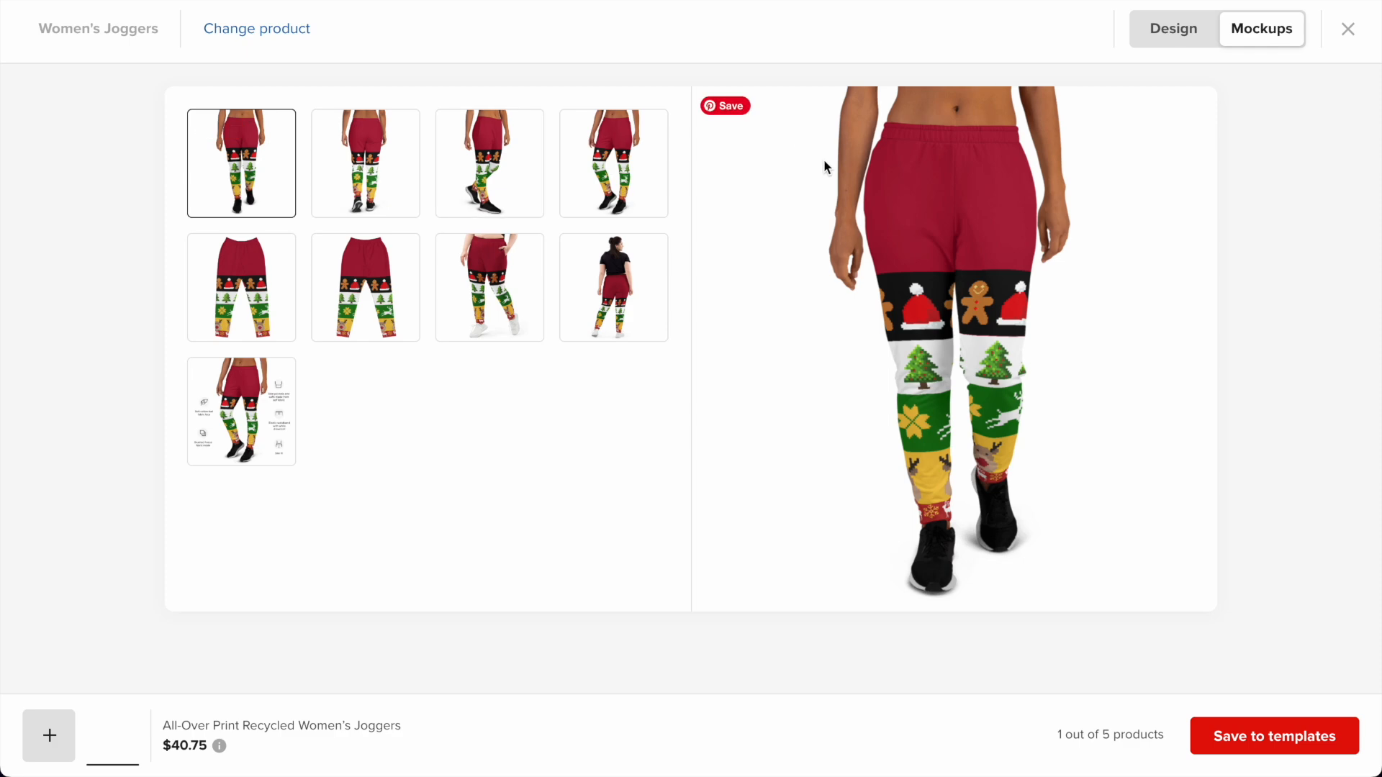
click(293, 411)
click(263, 307)
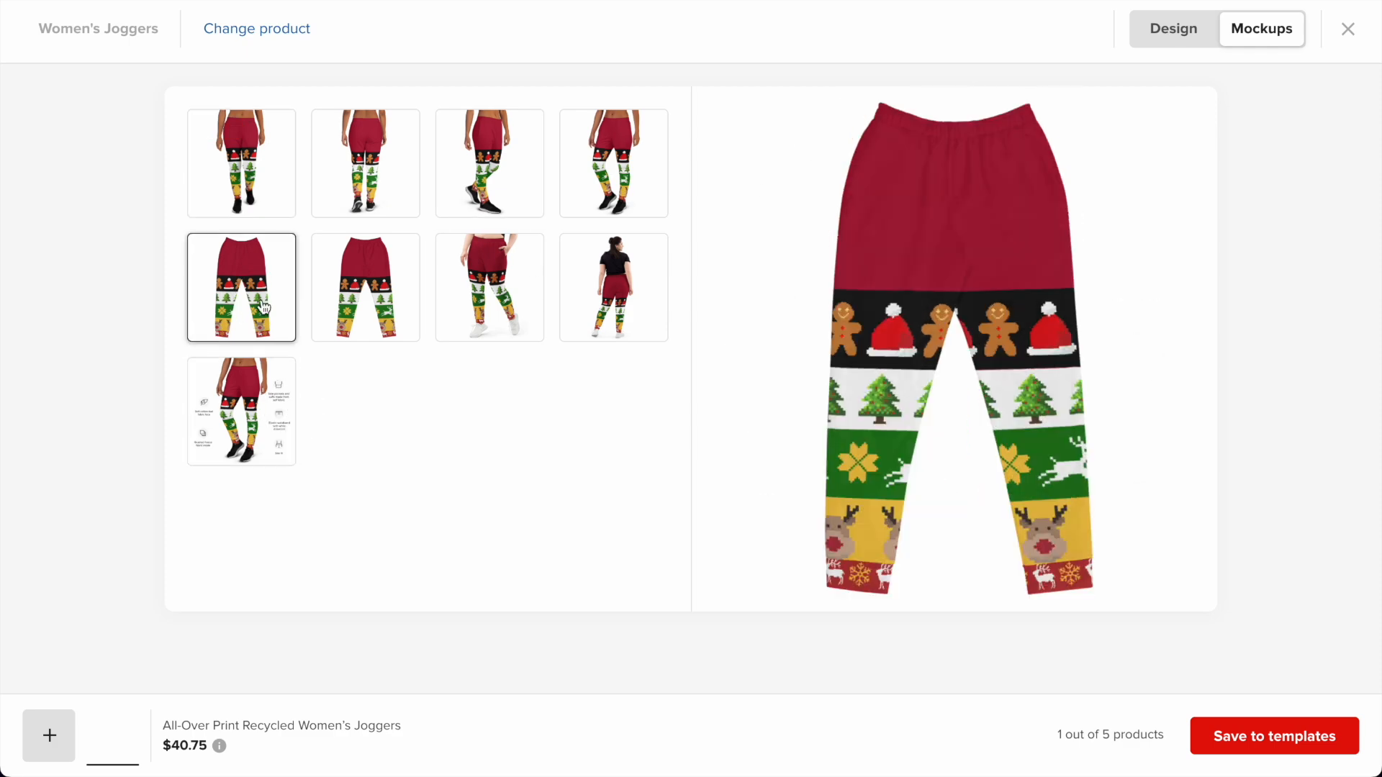
click(266, 190)
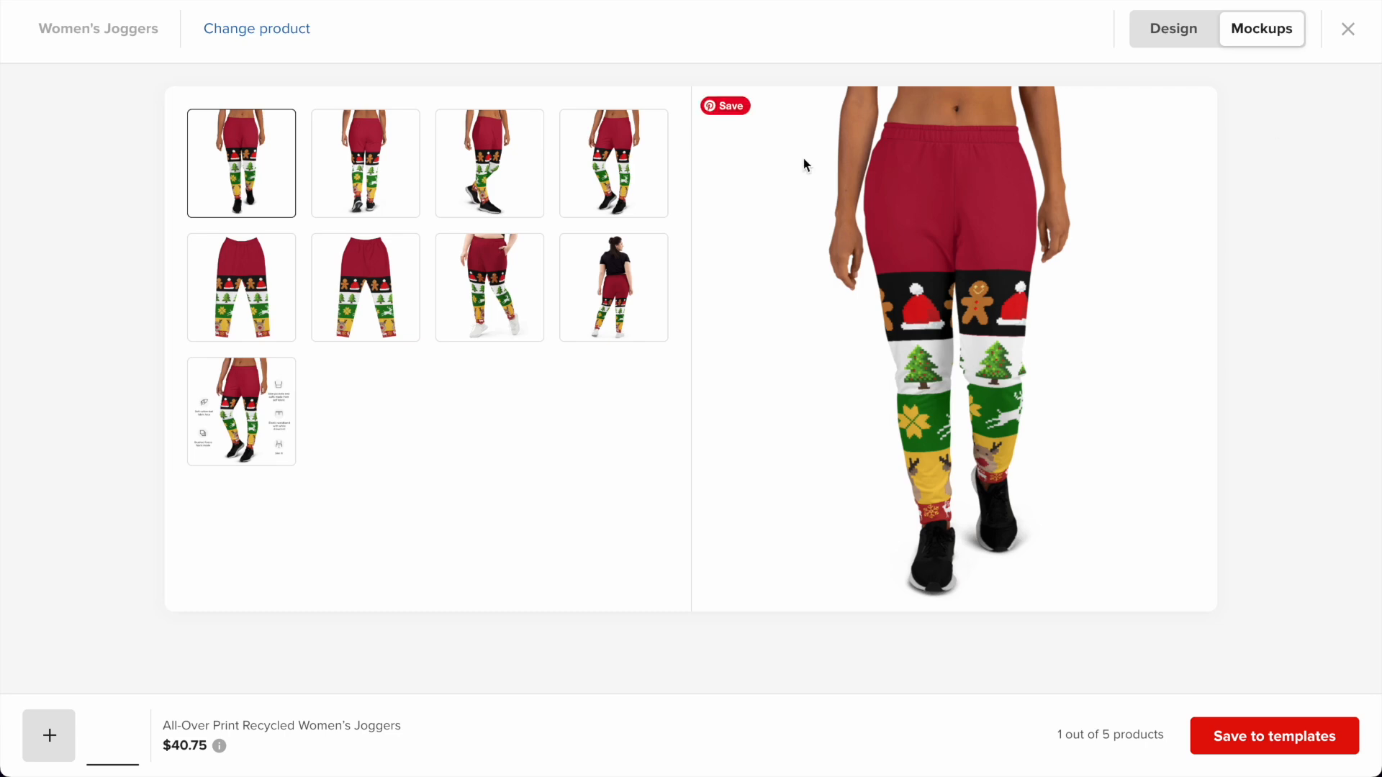
- Leave the mockups and close the joggers design to return to the product page
click(1173, 32)
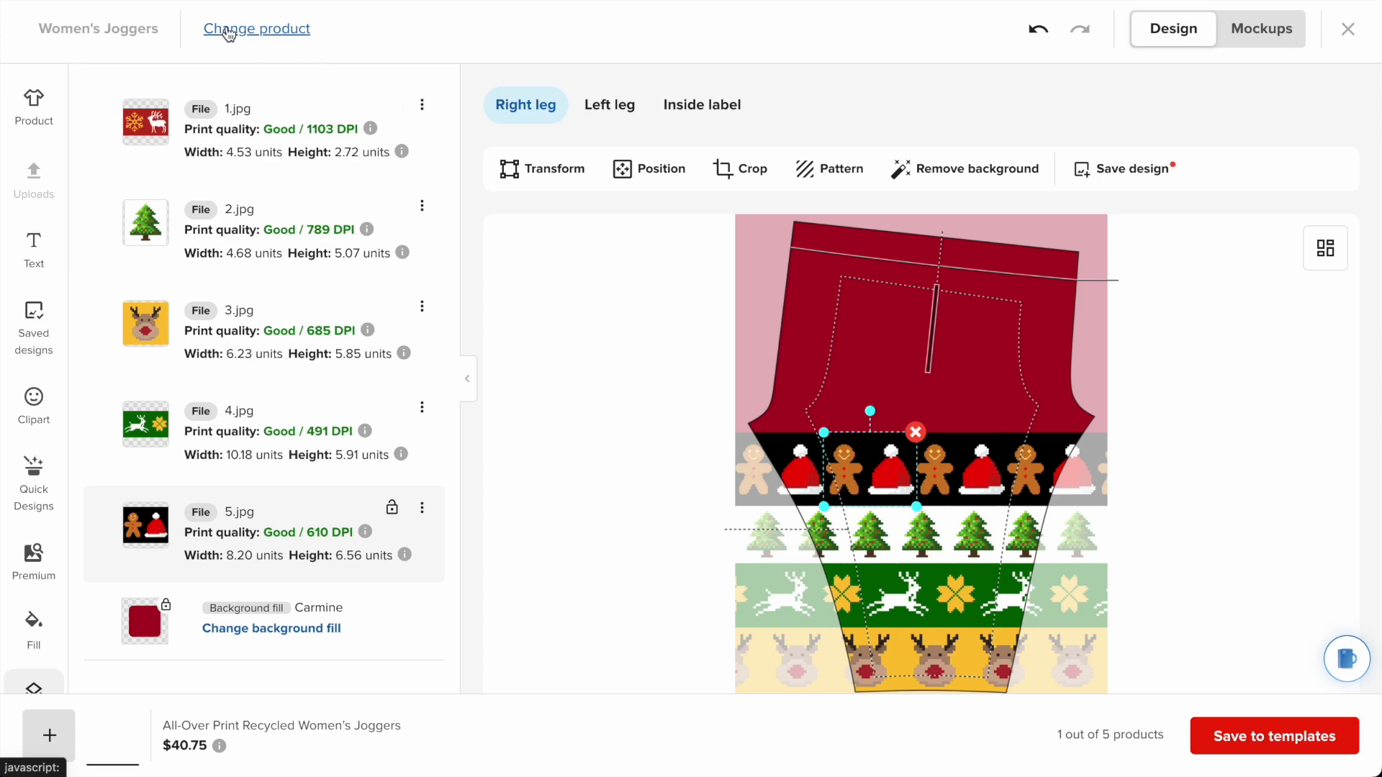
click(1348, 30)
click(766, 454)
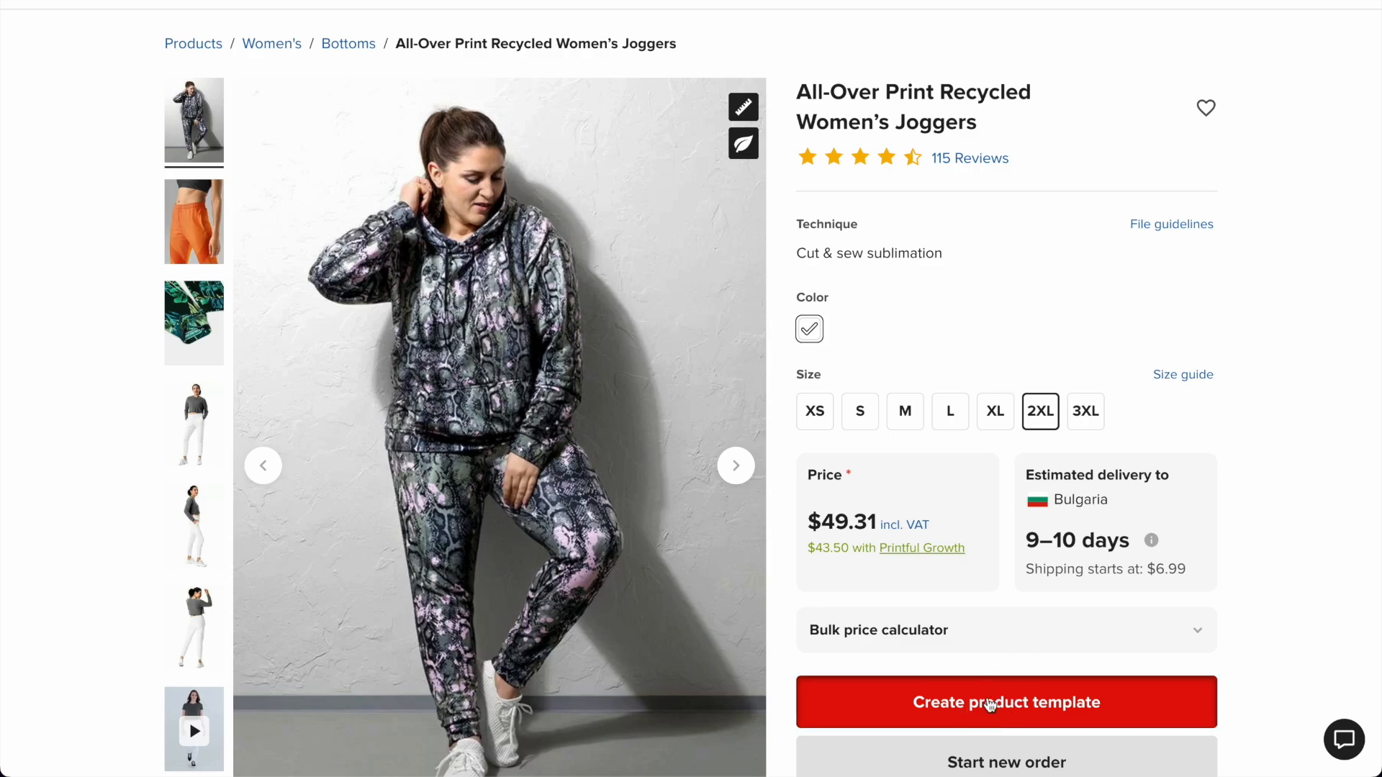
- Start a new product template for the women's joggers in size 2XL and place 2.jpg from the file library on the right leg
click(994, 703)
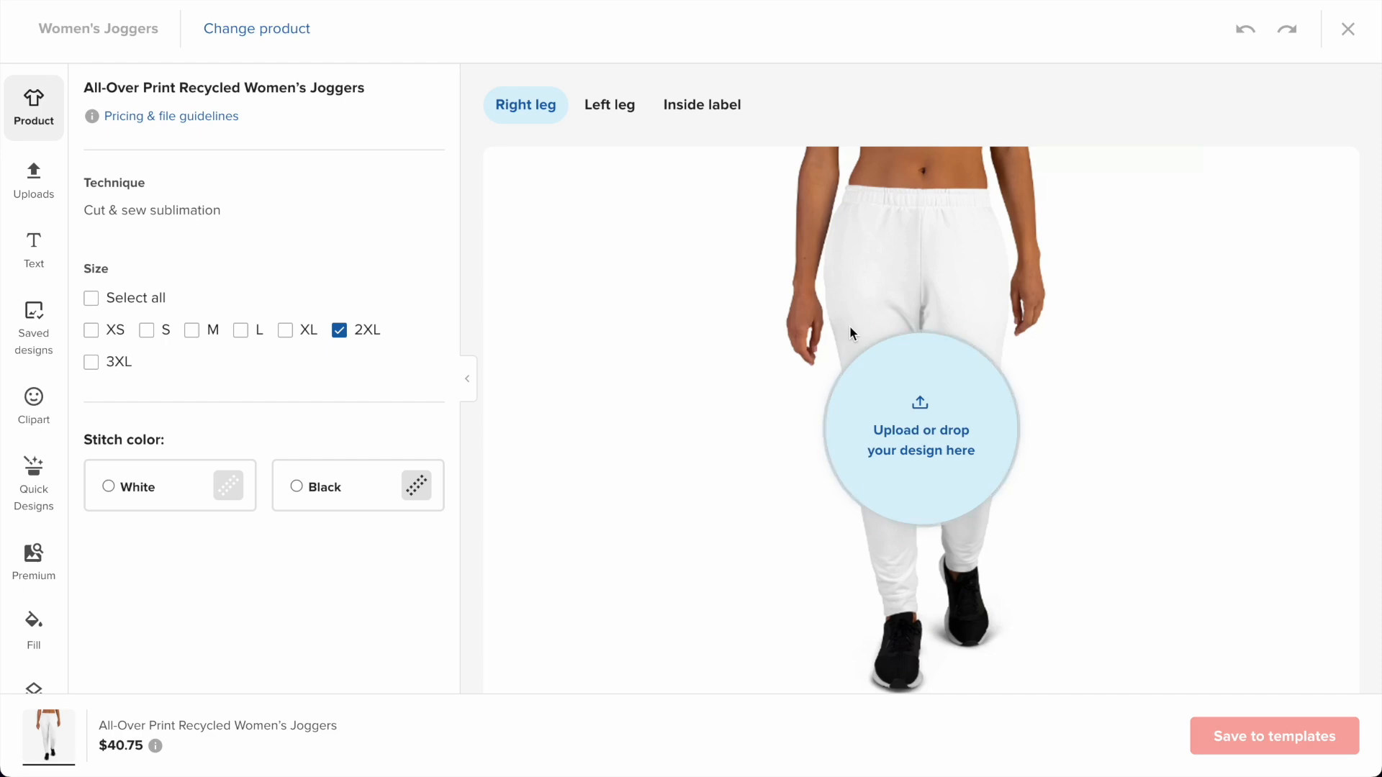
click(951, 398)
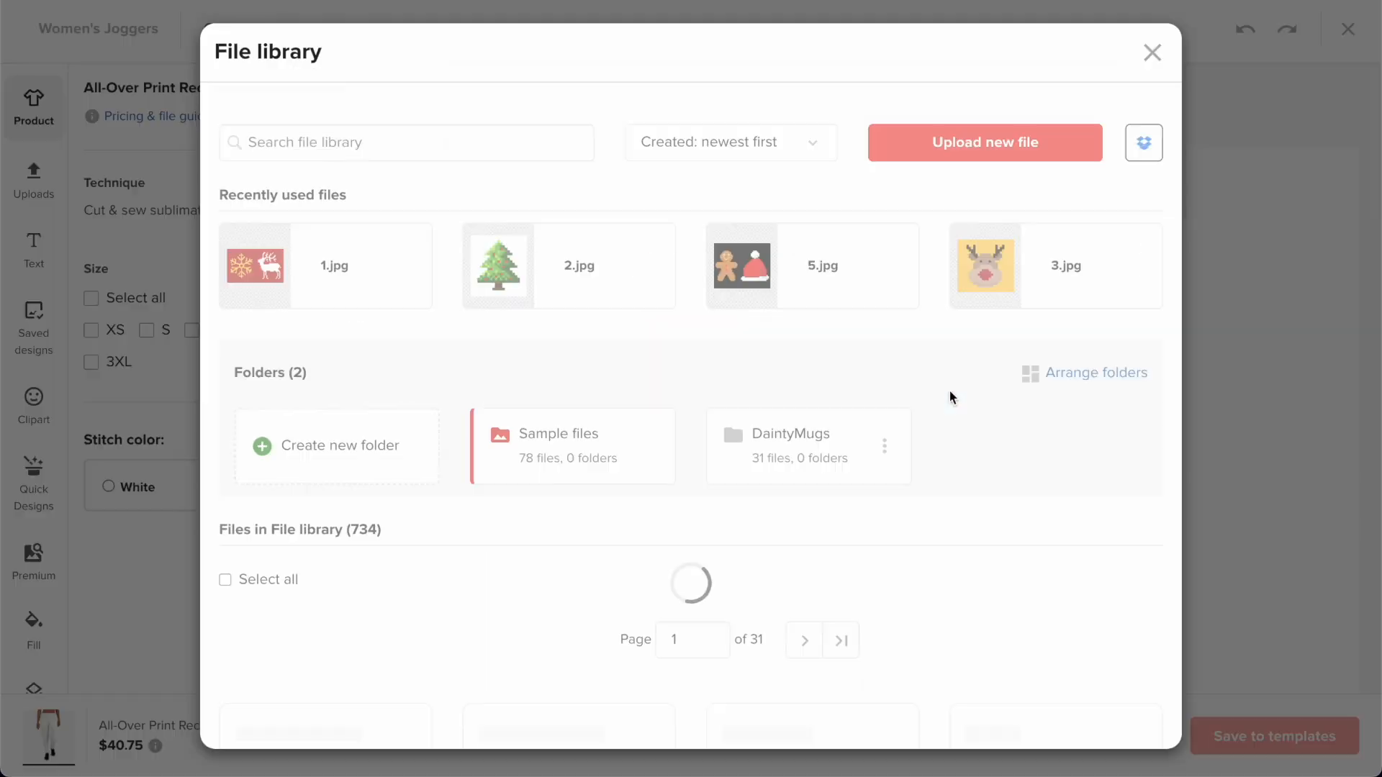
scroll(651, 309, down, 2)
scroll(651, 310, down, 8)
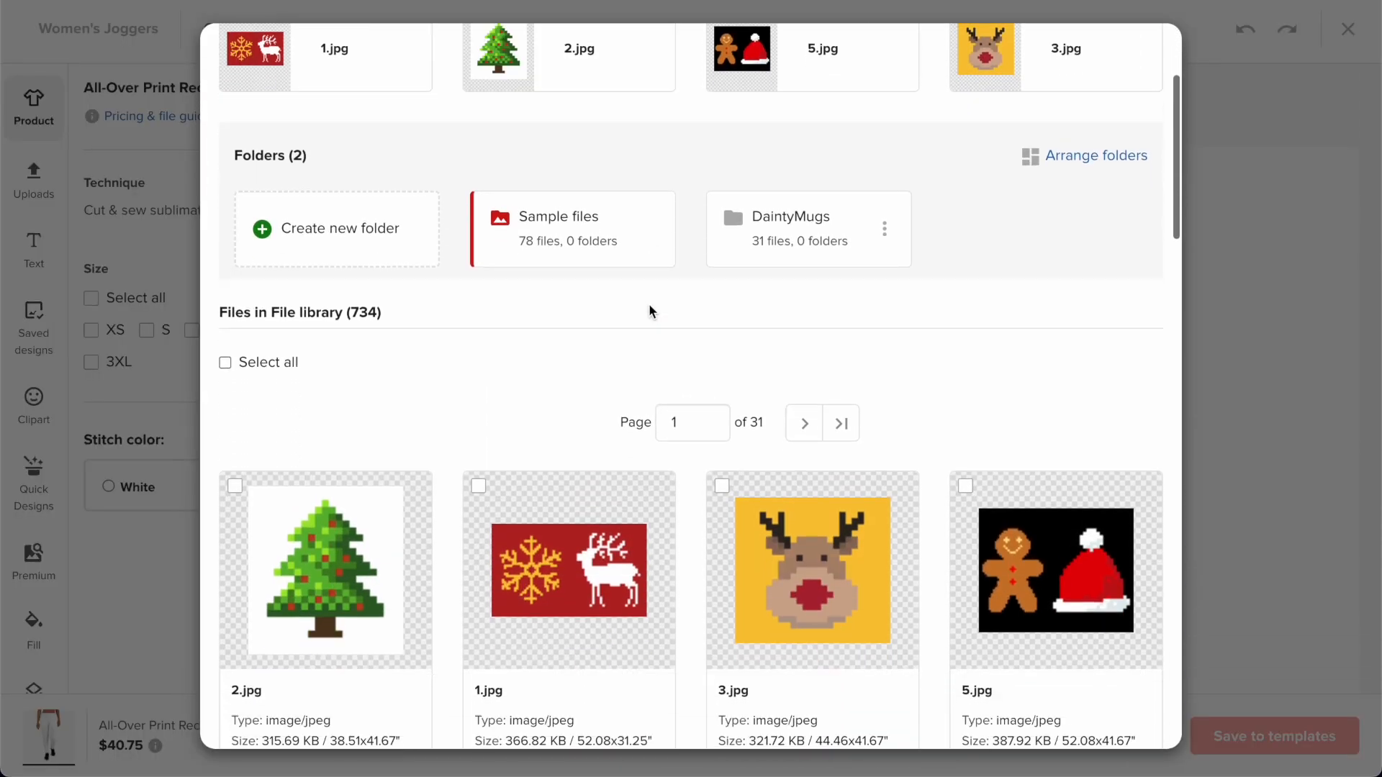
scroll(650, 311, up, 2)
scroll(651, 311, up, 1)
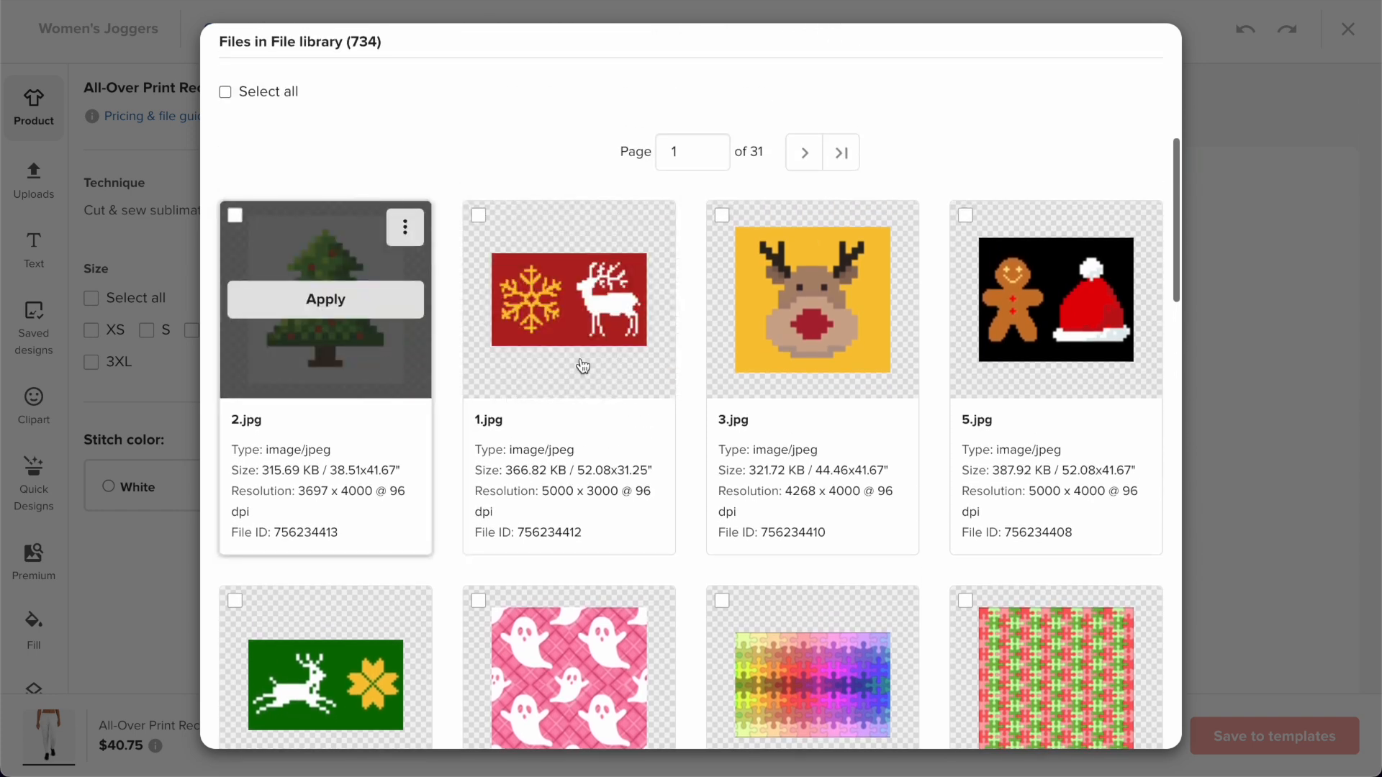
click(360, 301)
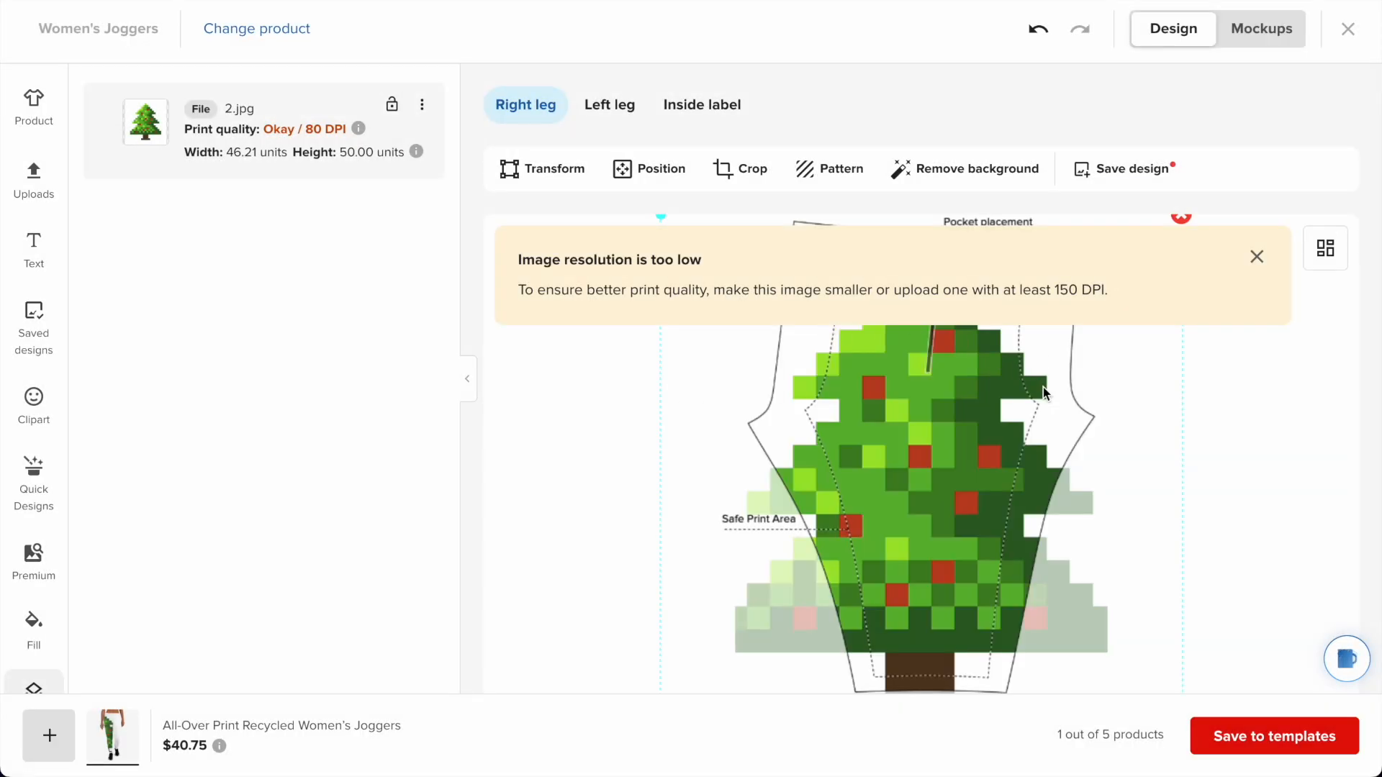
- Shrink the 2.jpg tree on the right leg to about 5.40 by 5.85 units
scroll(1043, 387, down, 3)
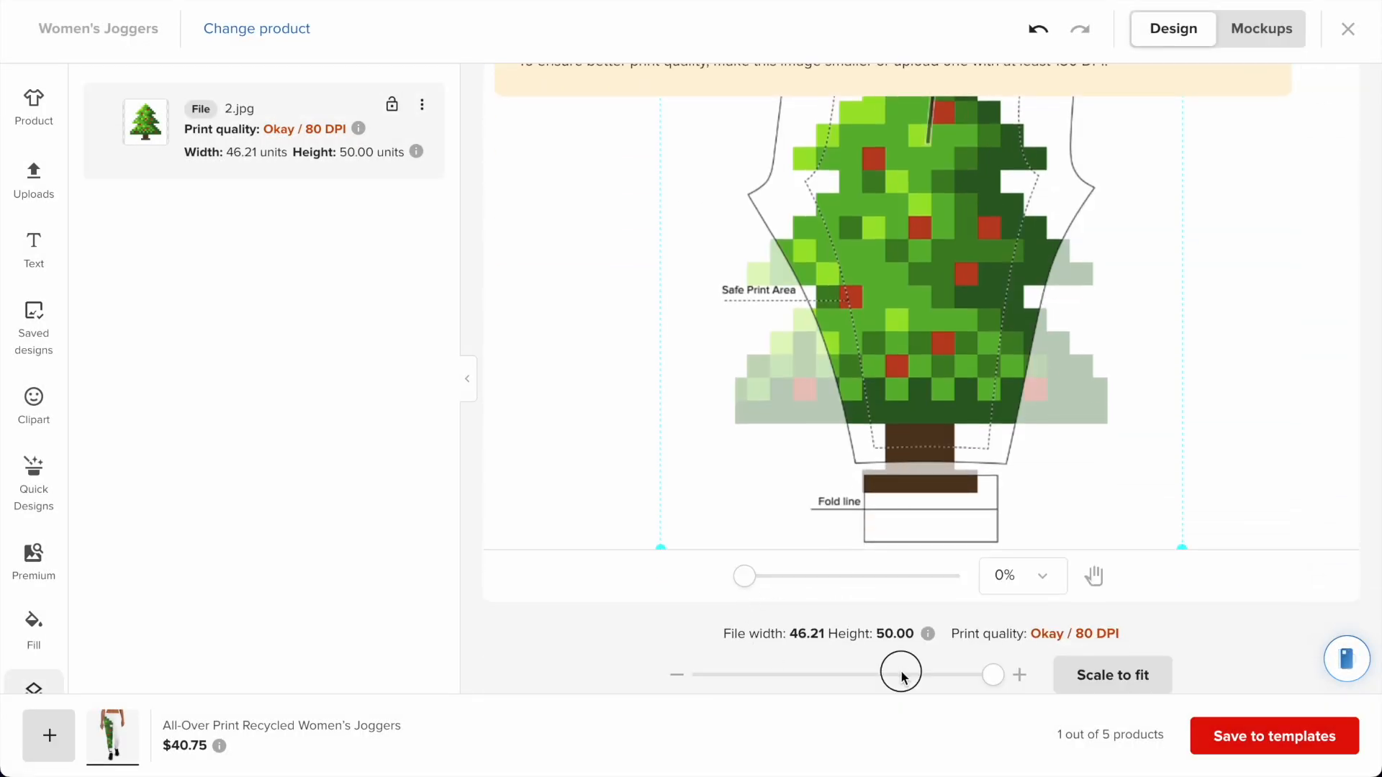
drag(842, 674, 681, 684)
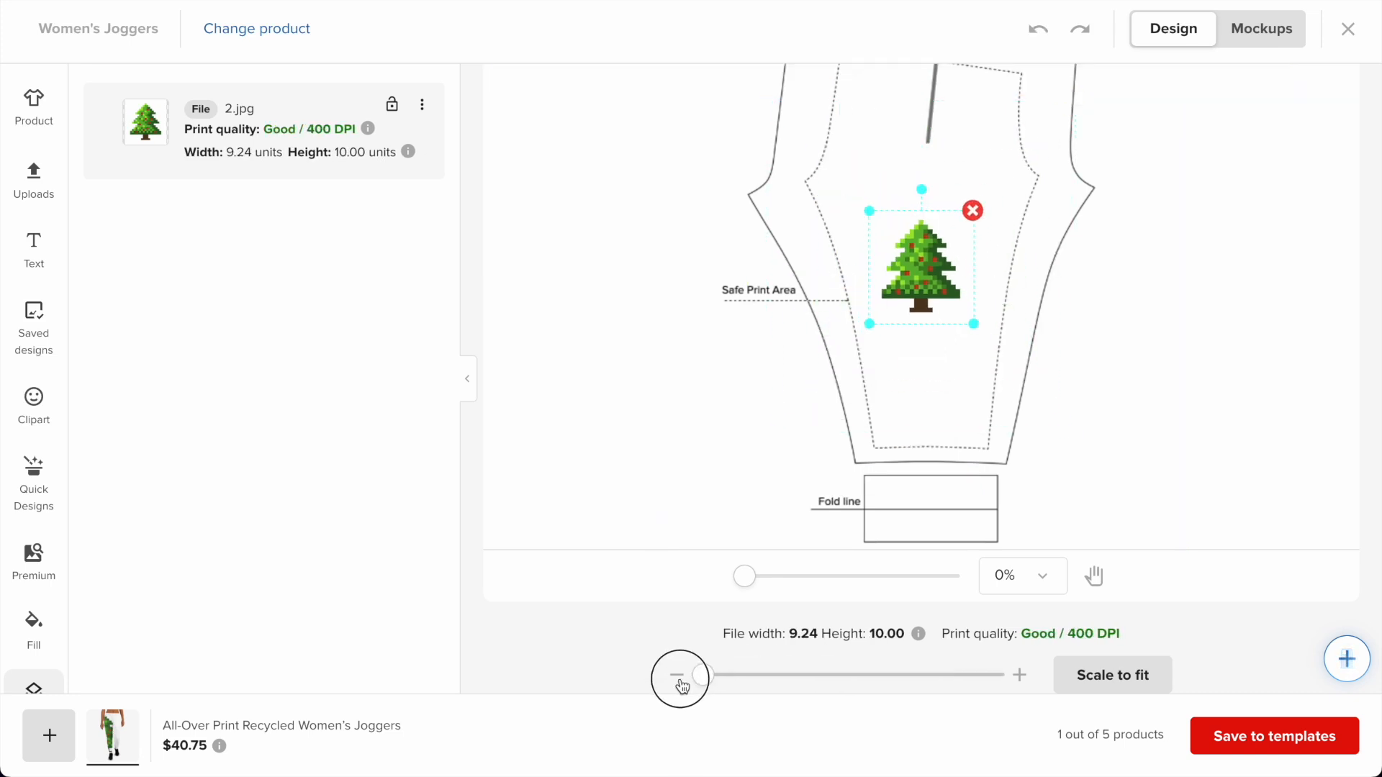
drag(869, 211, 898, 229)
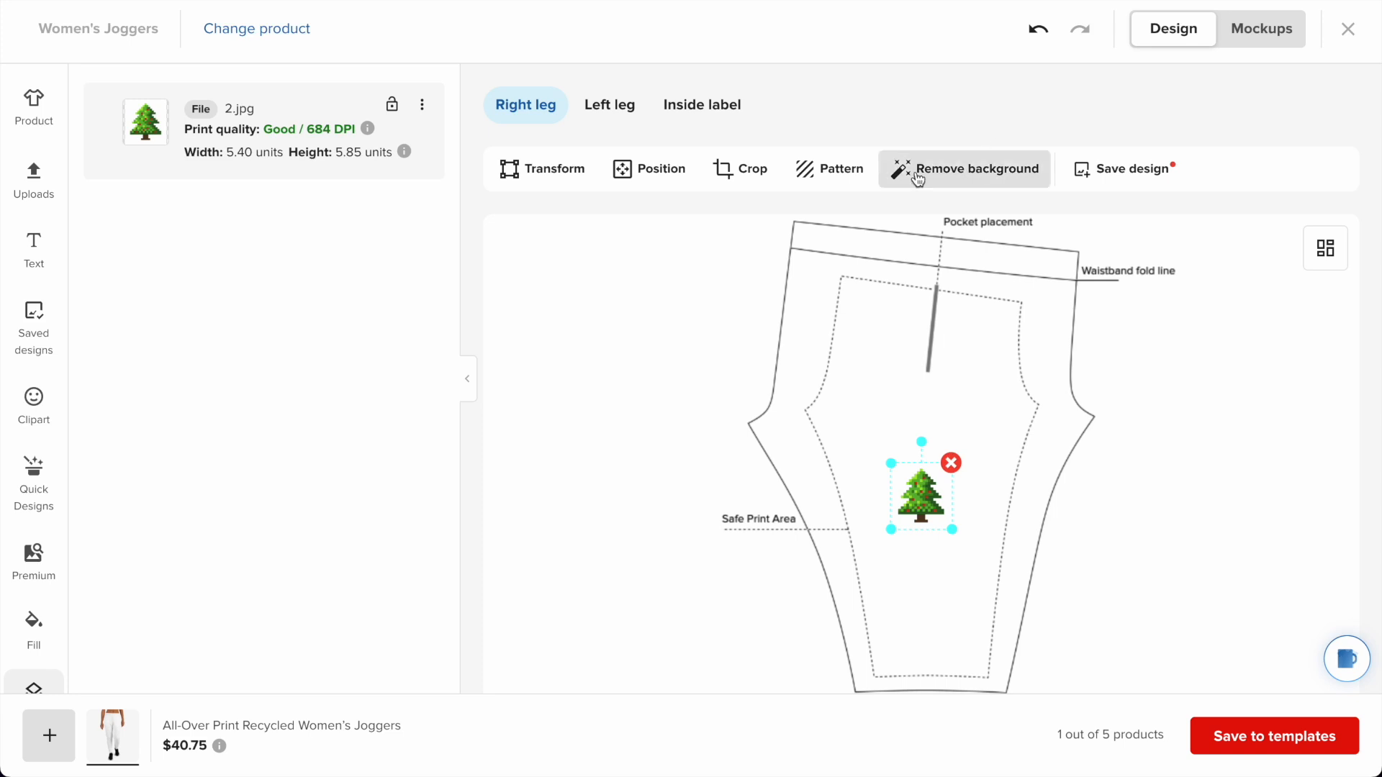
- Repeat the tree as a horizontal line pattern with a spacing of -0.01
click(821, 181)
click(347, 177)
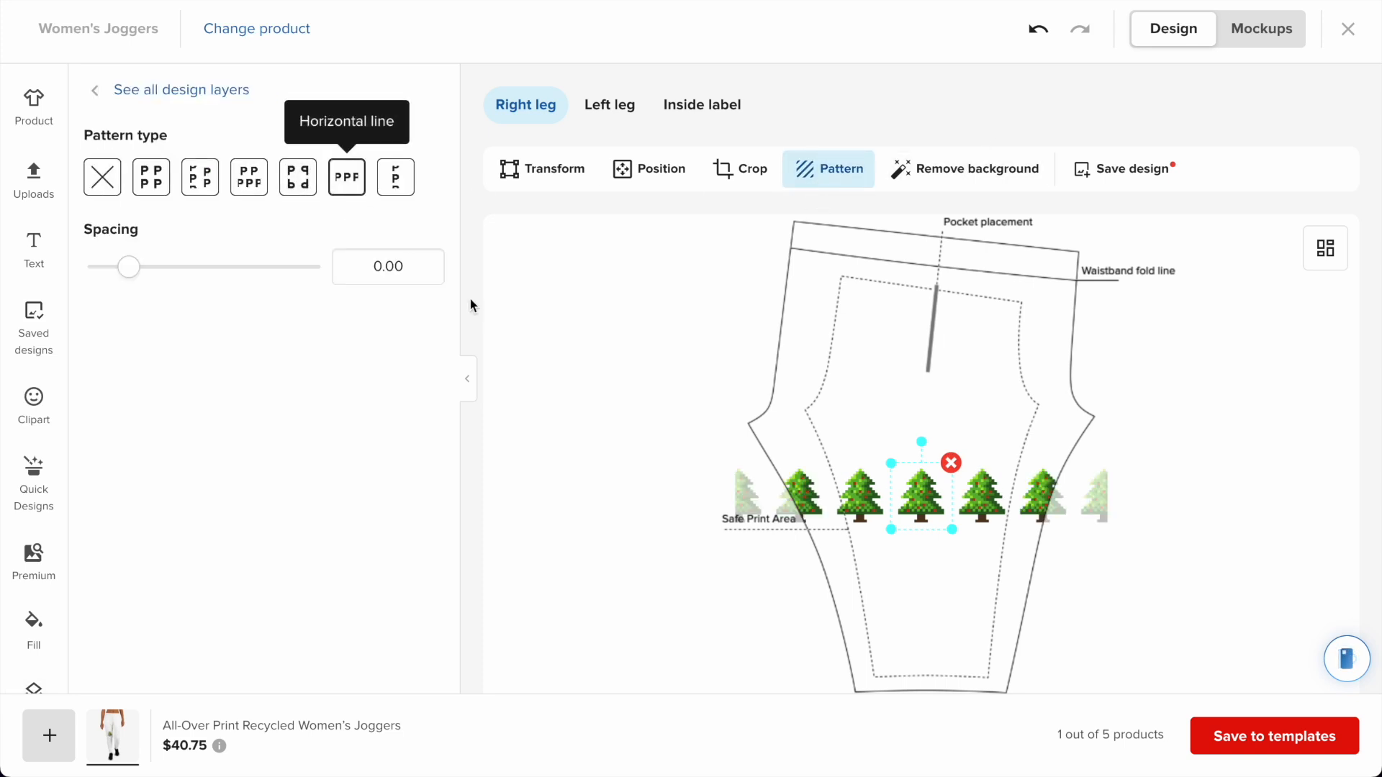
click(388, 267)
text(-0.0)
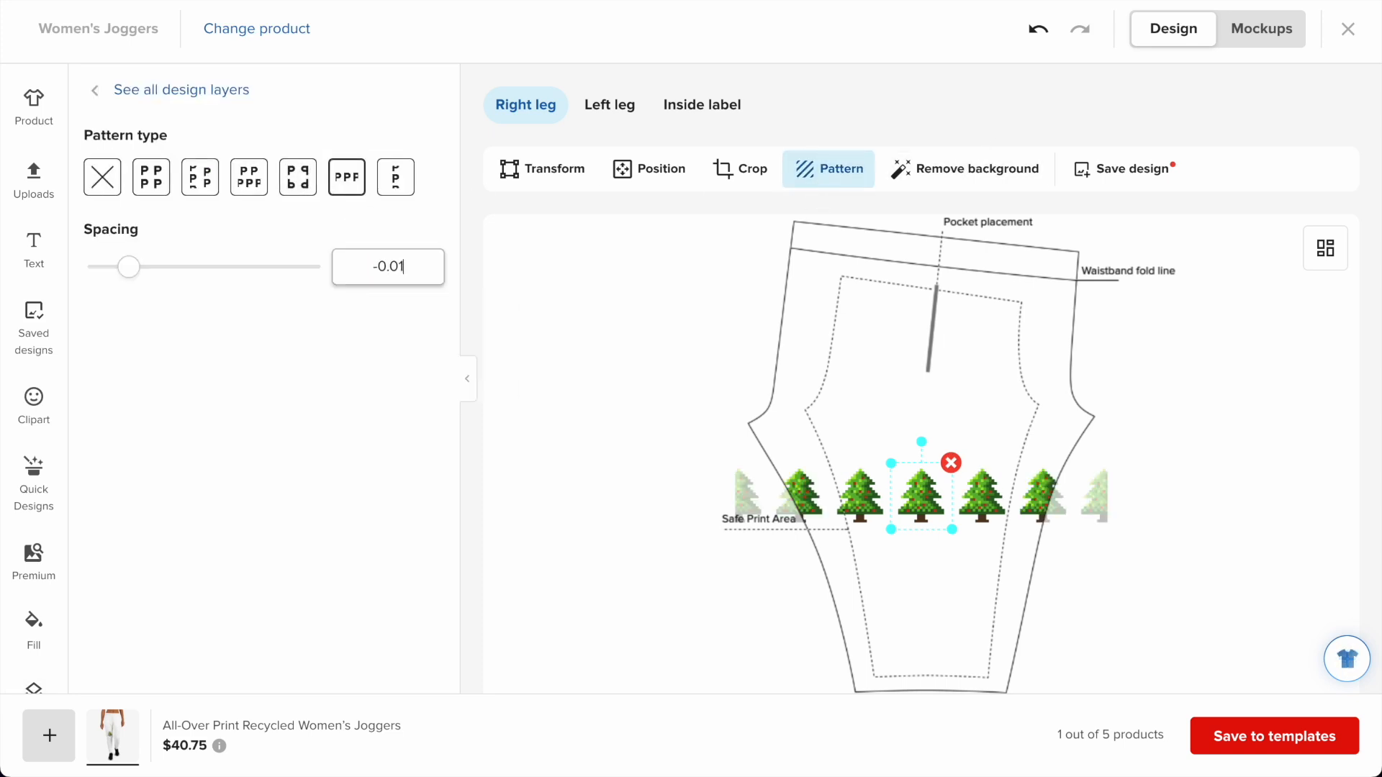
click(386, 374)
scroll(810, 354, down, 2)
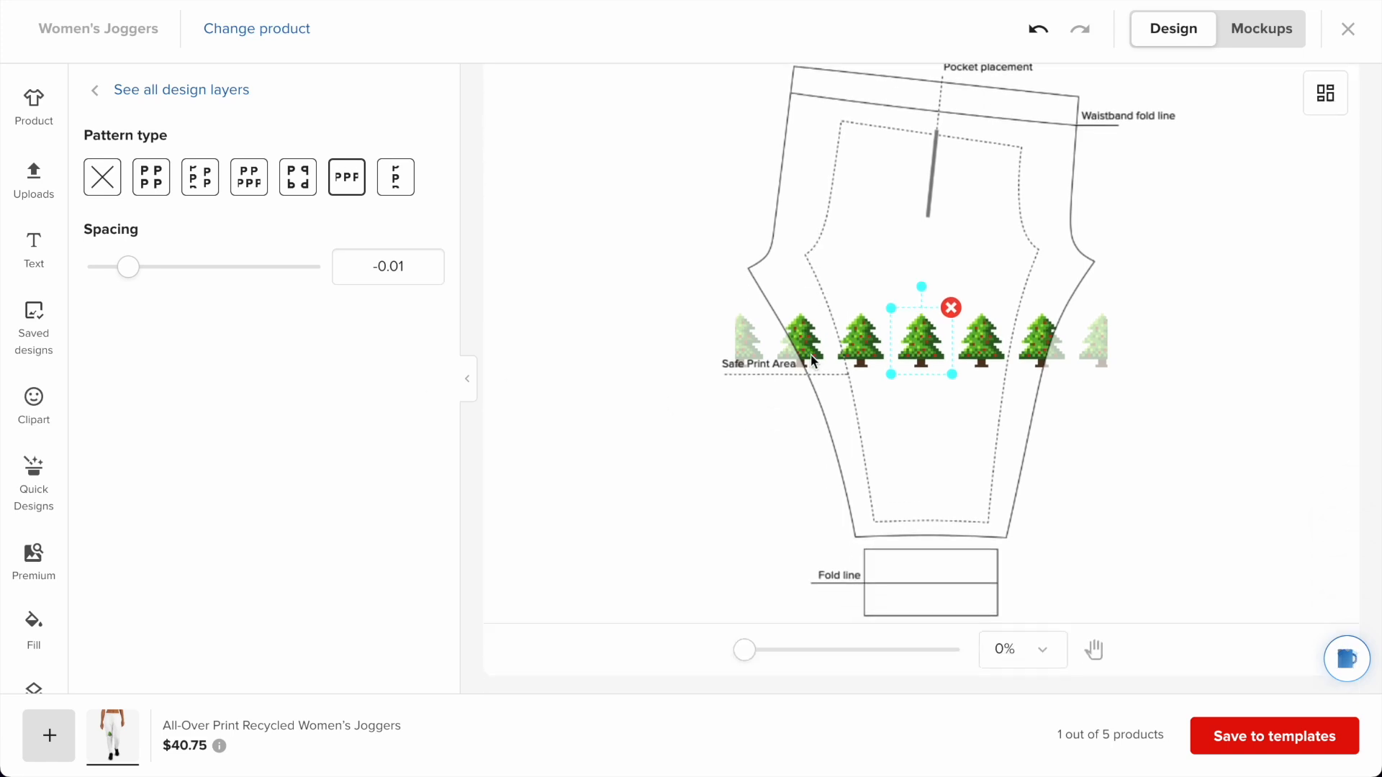
- Add 4.jpg, the green reindeer and flower image, from the file library to the right leg
scroll(688, 516, up, 2)
click(37, 211)
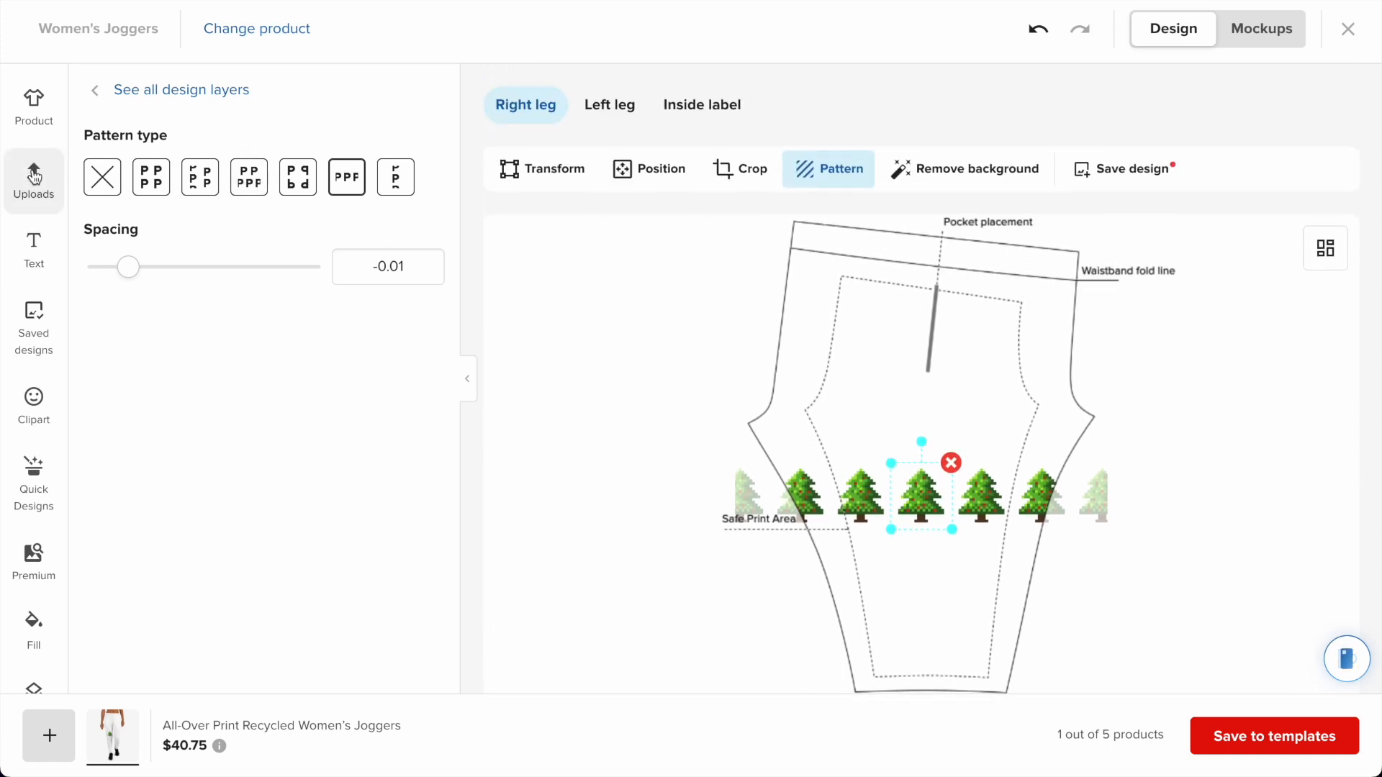
scroll(684, 282, down, 10)
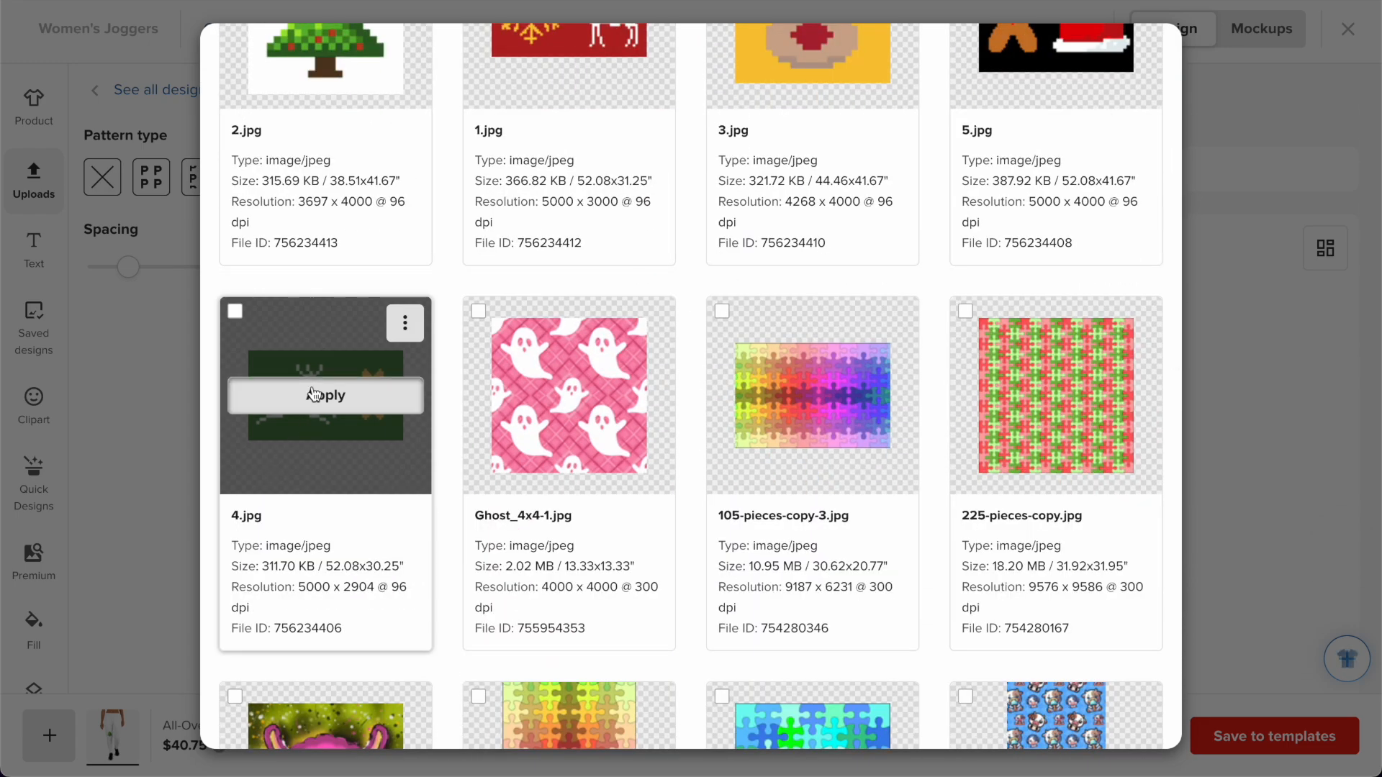
click(313, 395)
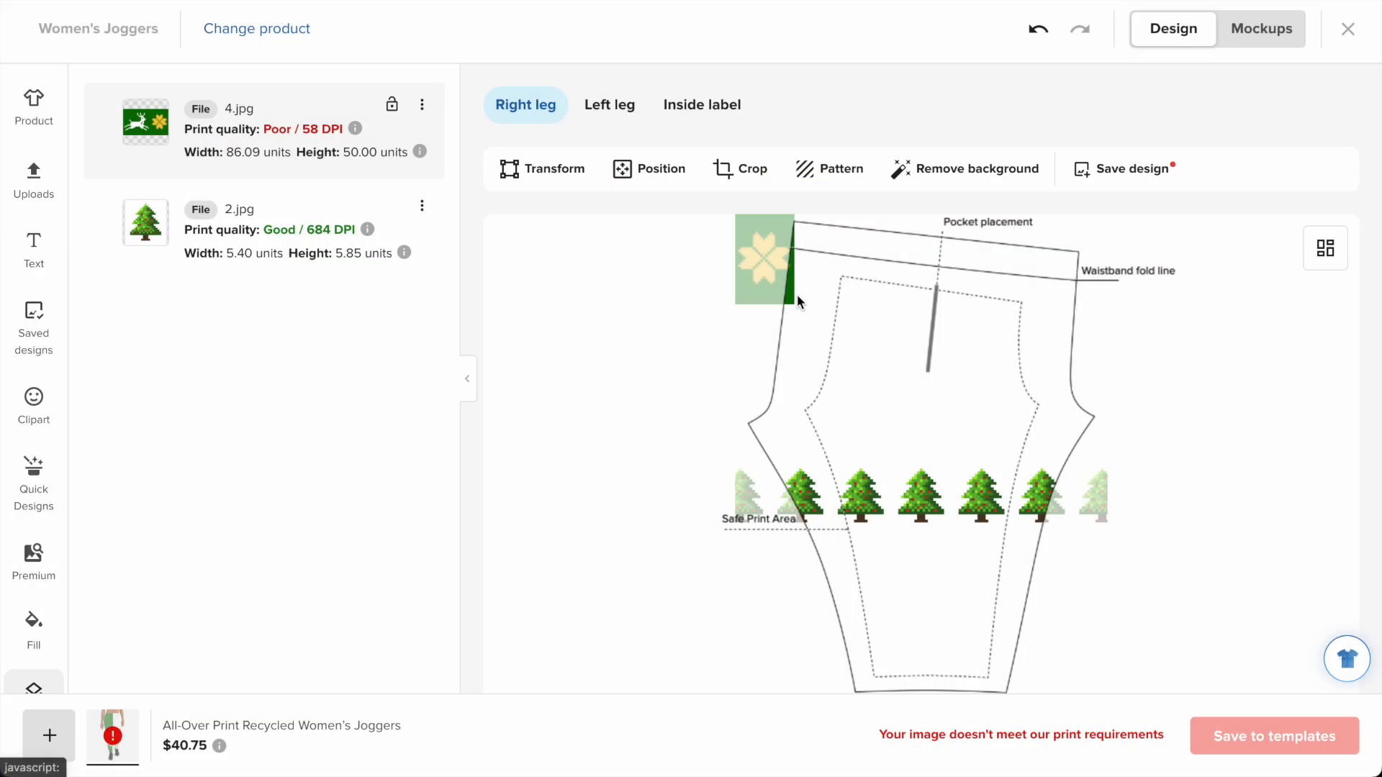
- Shrink 4.jpg to about 6.70 by 3.89 units and move it above the tree band, over the pocket line
scroll(872, 597, down, 3)
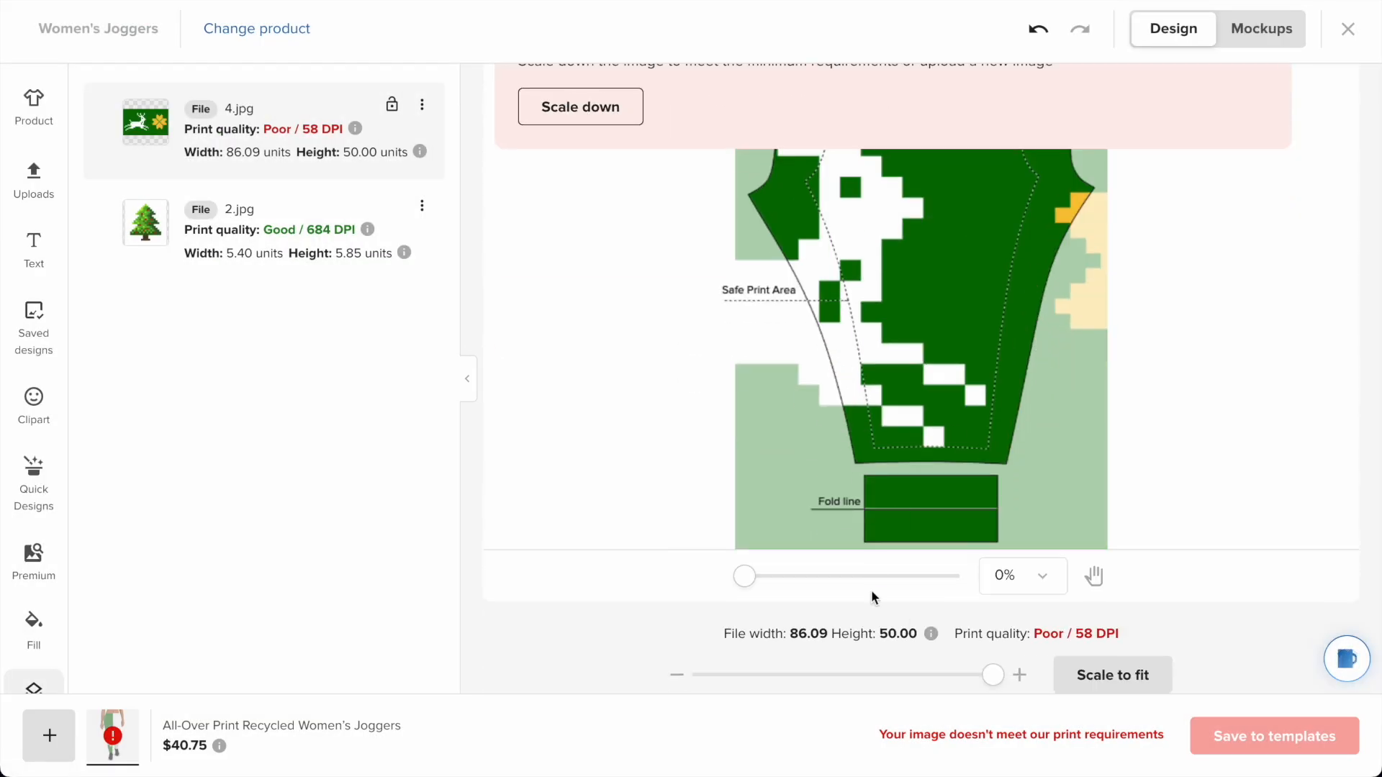
drag(990, 676, 703, 676)
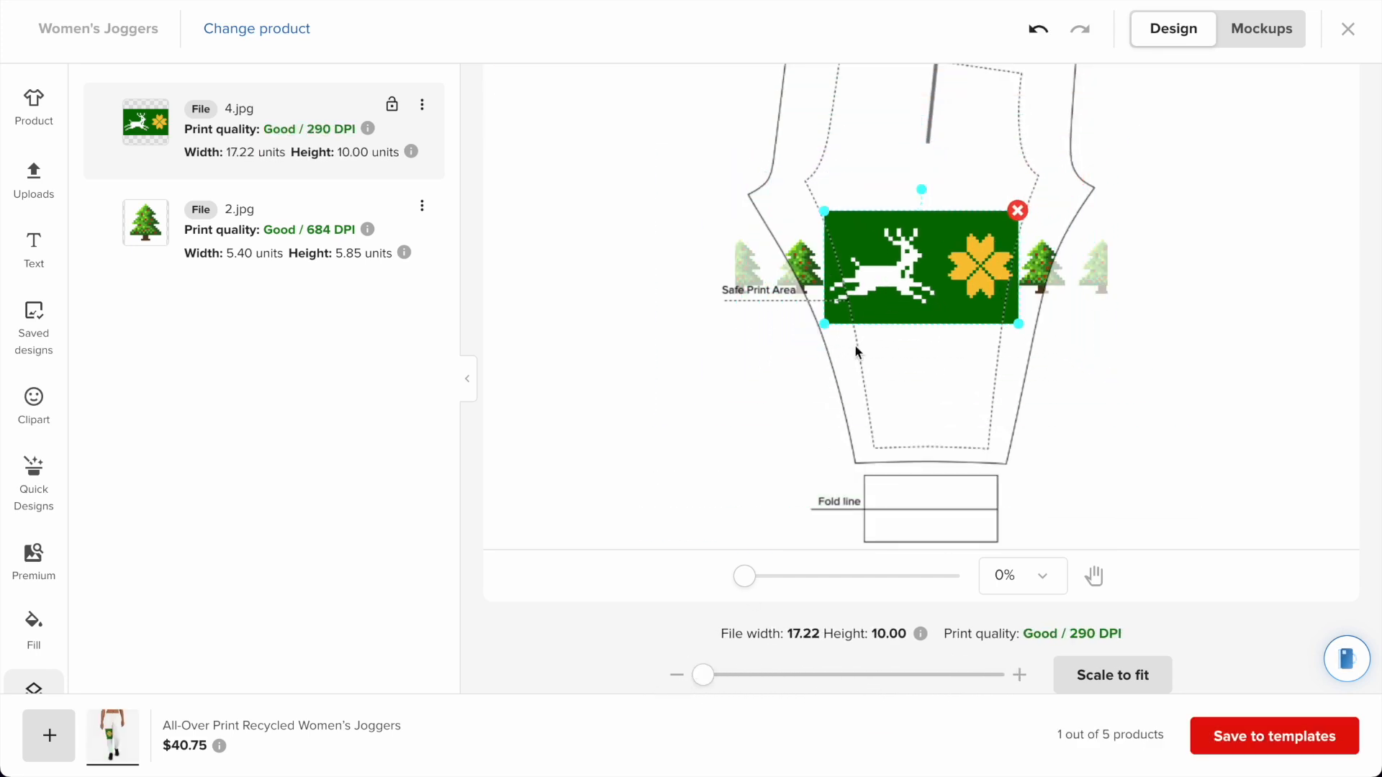
drag(826, 219, 885, 247)
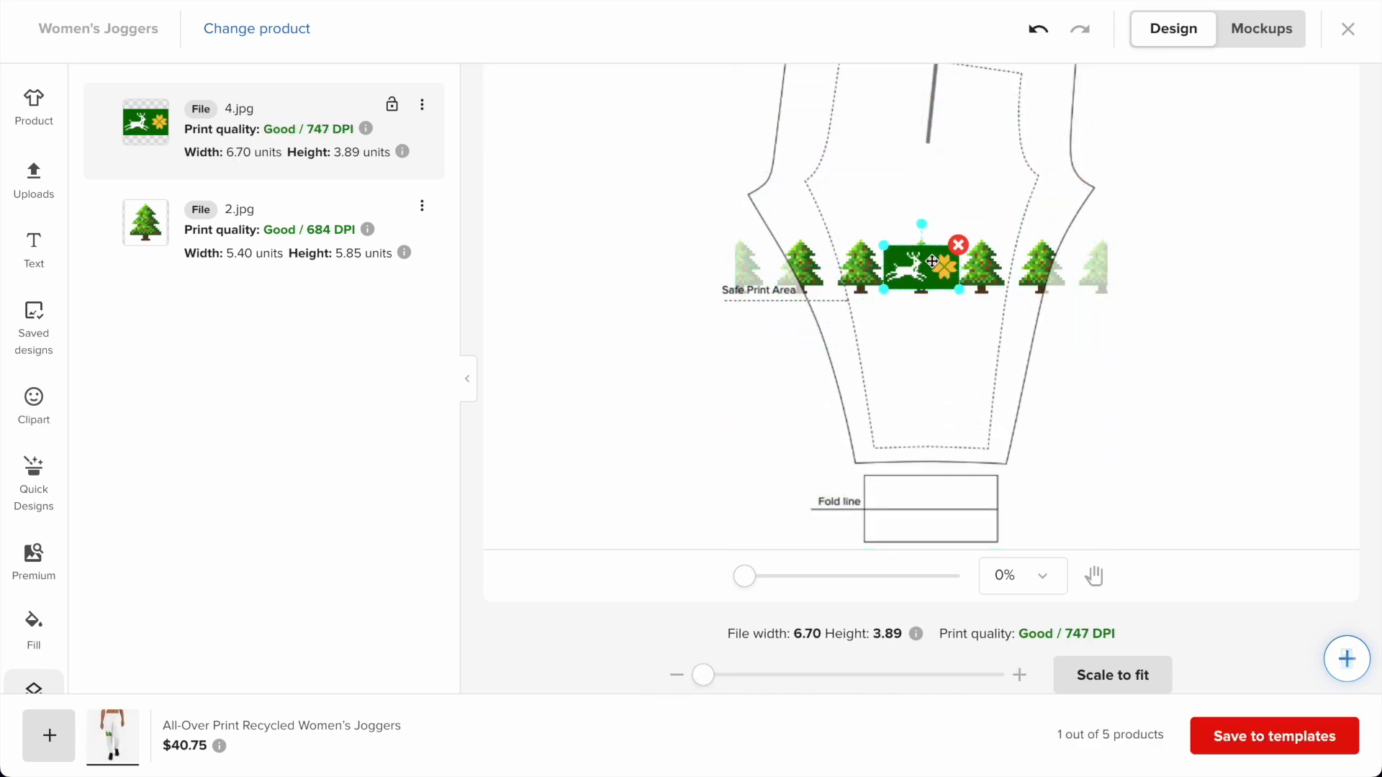
scroll(932, 262, up, 3)
drag(922, 430, 925, 283)
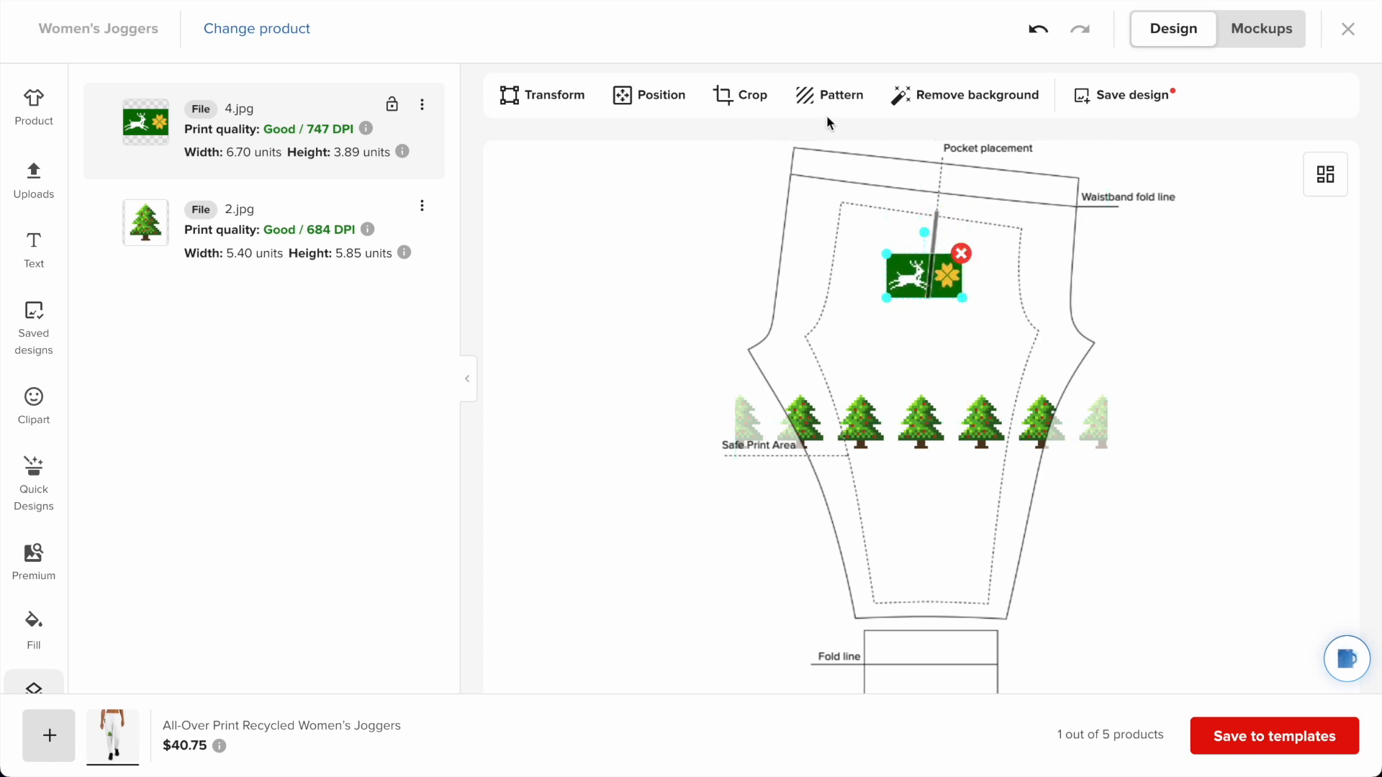
- Repeat the 4.jpg reindeer image as a horizontal line pattern with a spacing of -0.01
click(829, 95)
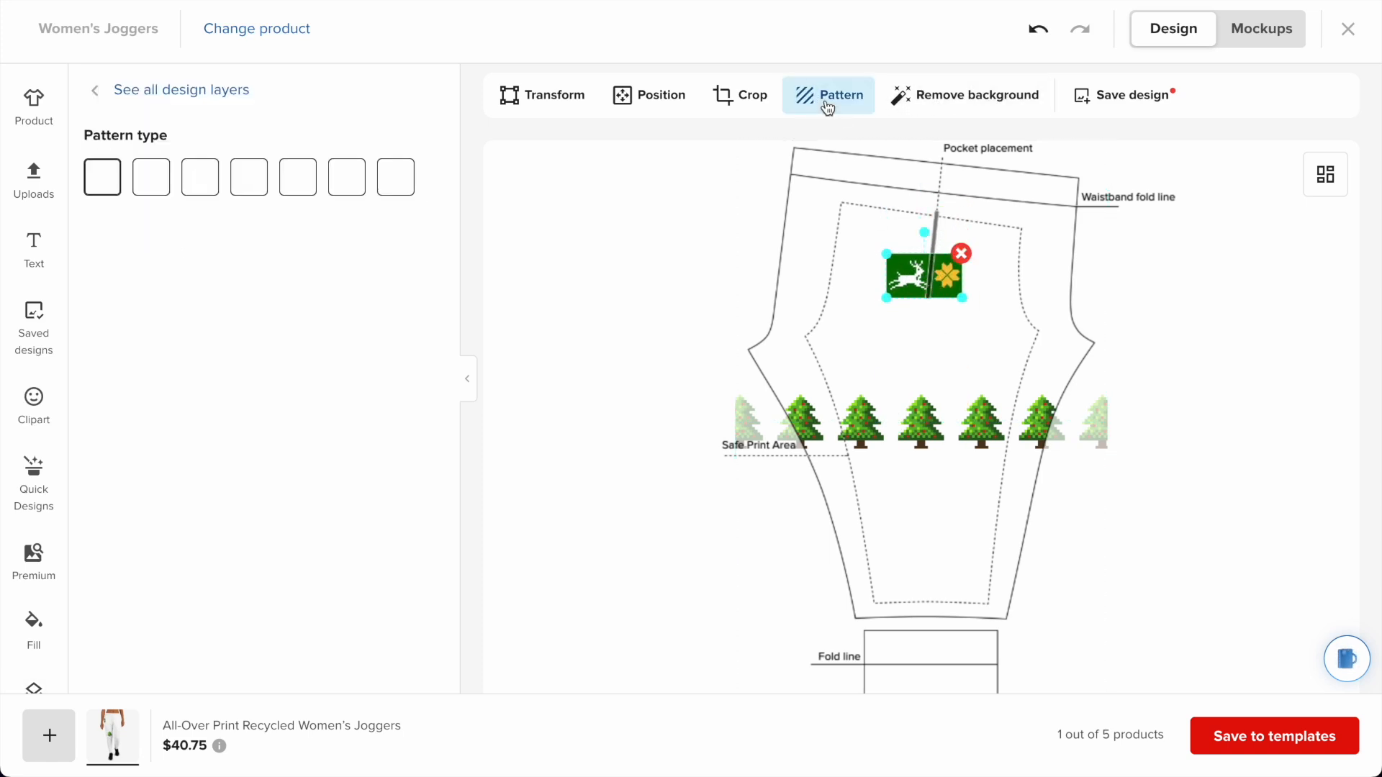
click(343, 185)
double_click(382, 266)
text(-0.01)
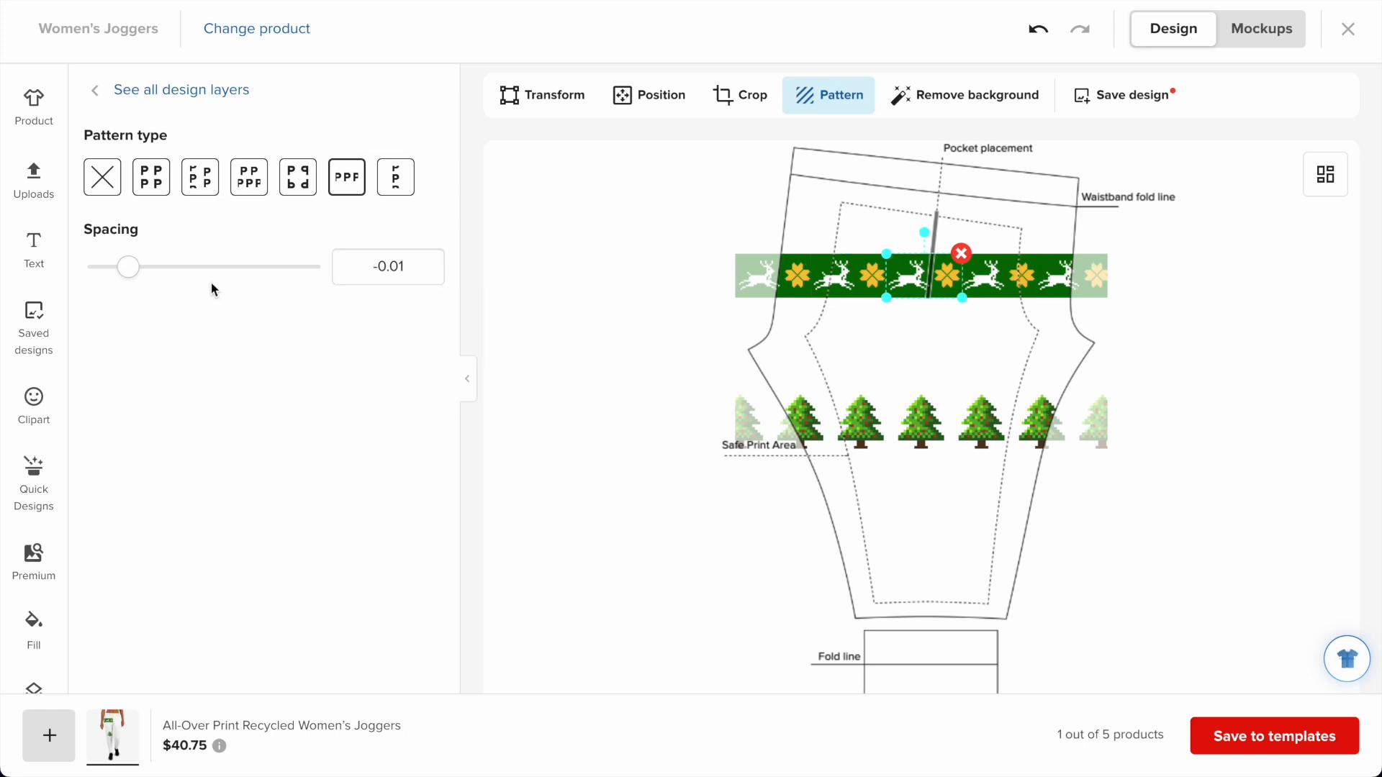
- Fill only the right leg's background with the custom green R:9 G:114 B:3, sampled from the reindeer band
click(33, 621)
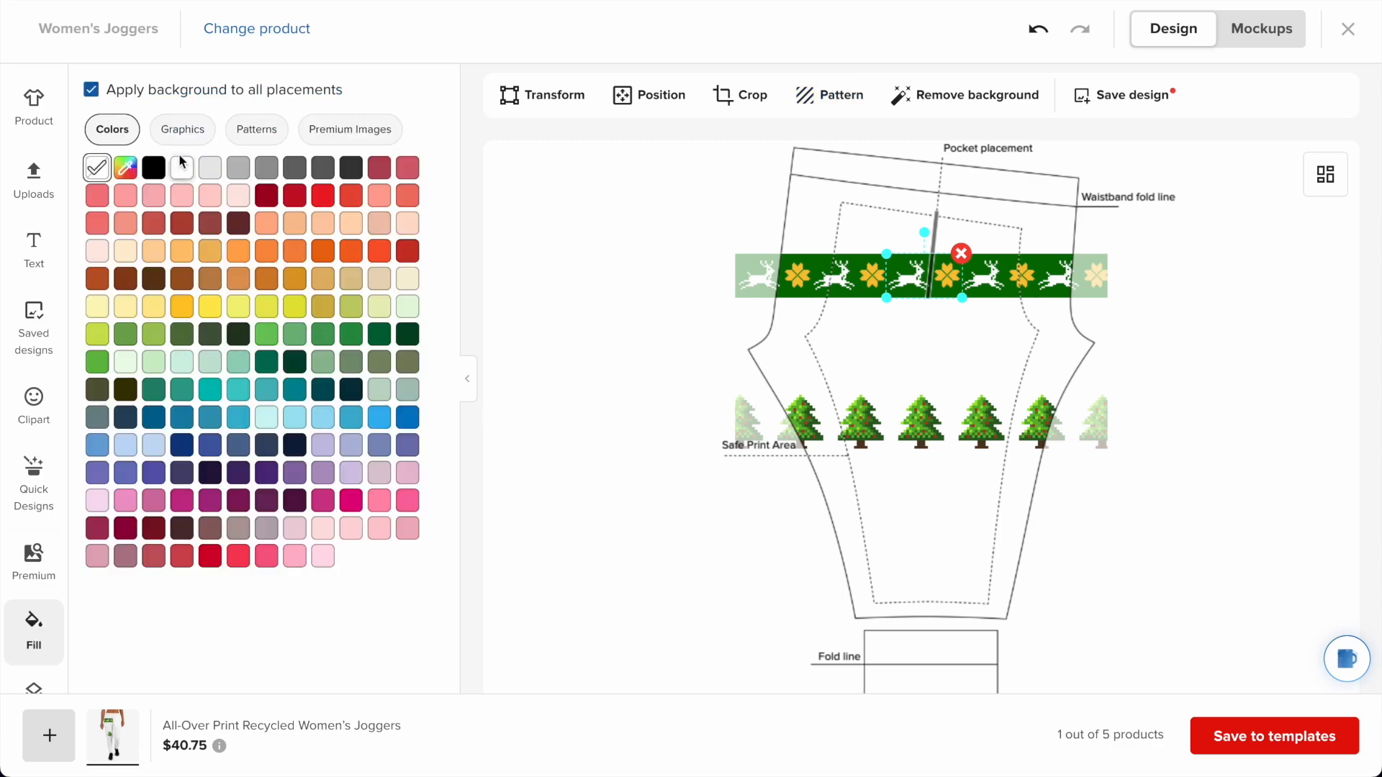
click(91, 90)
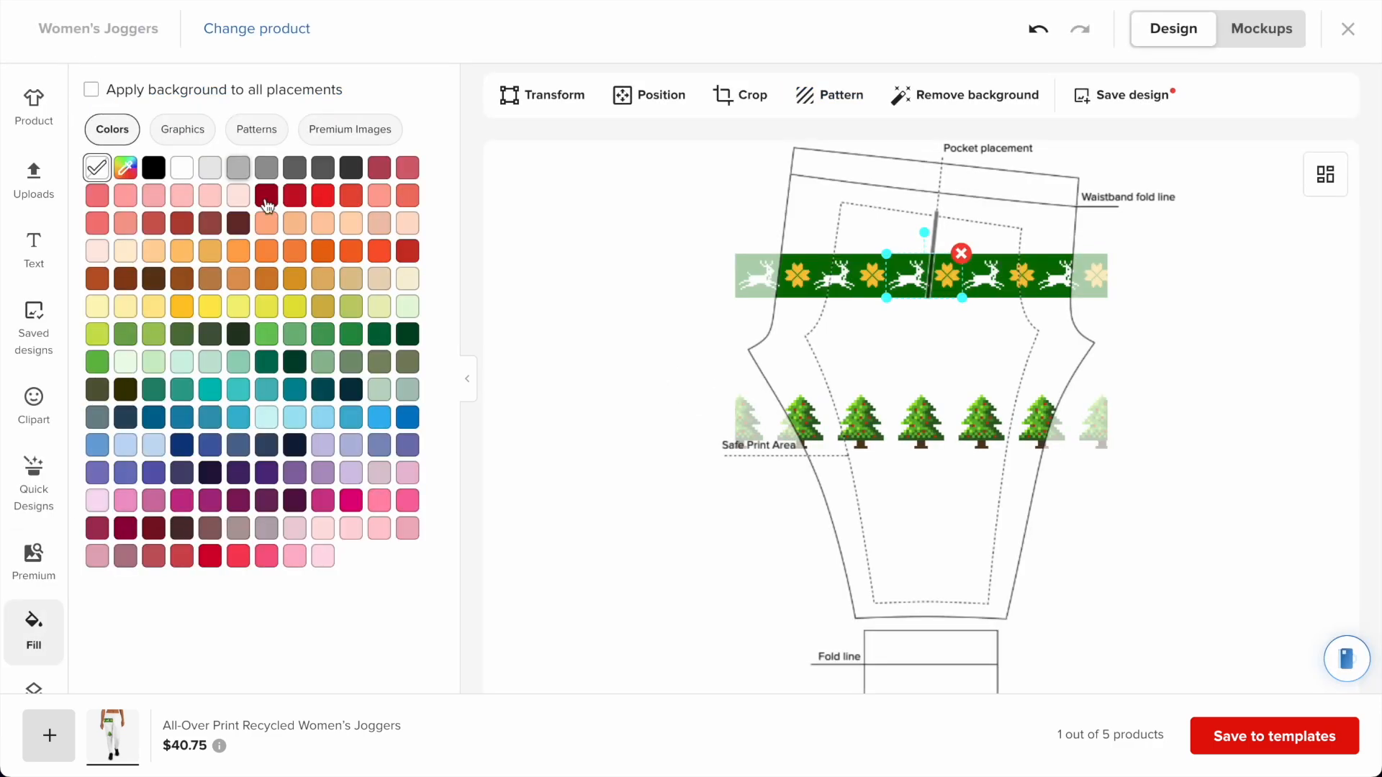
click(125, 167)
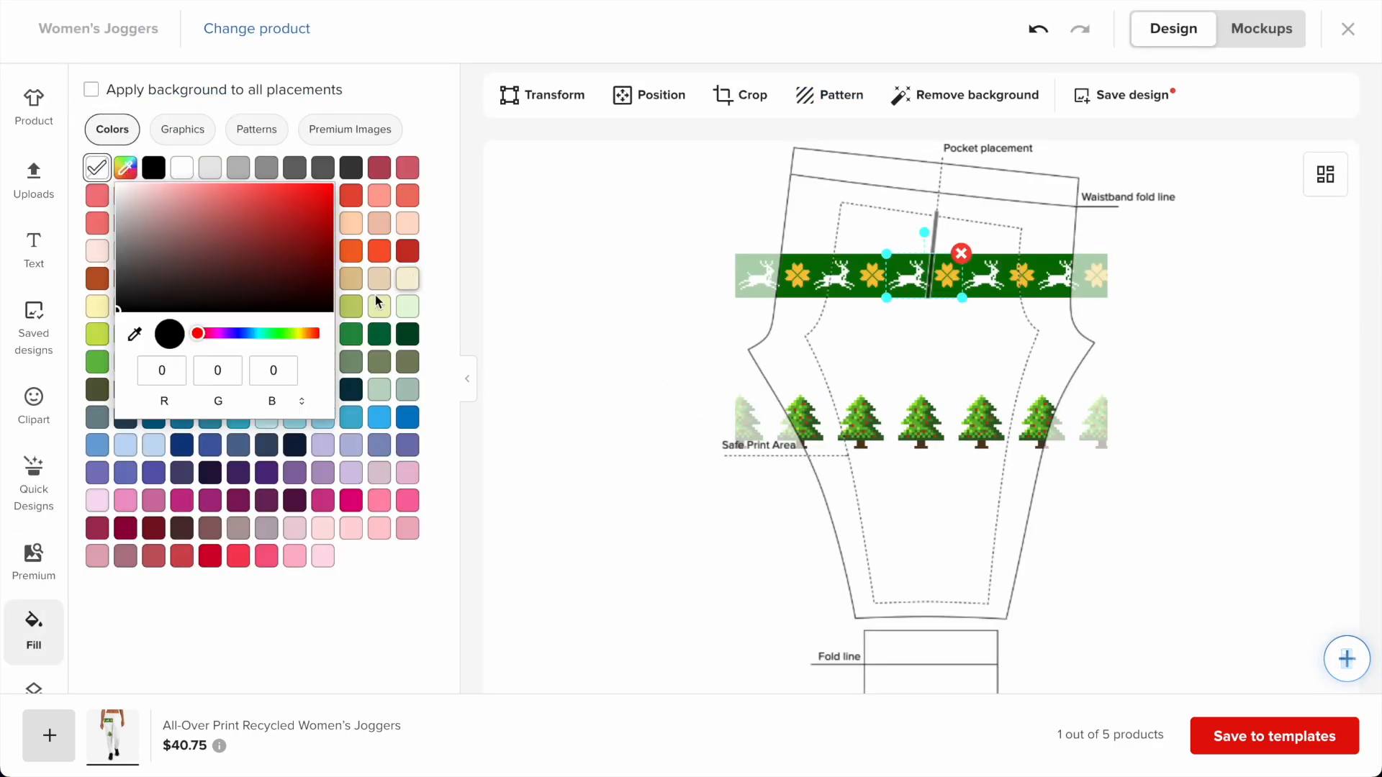
click(134, 334)
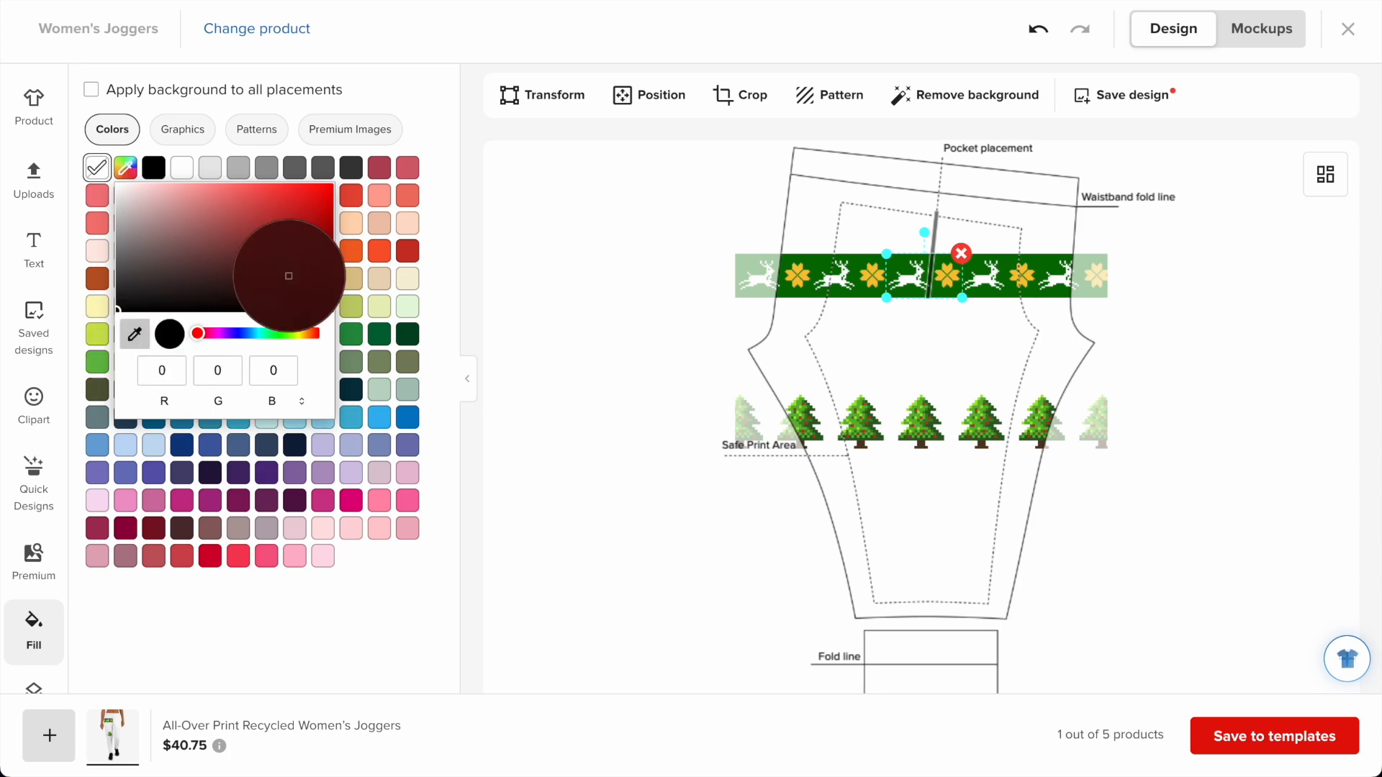
click(820, 269)
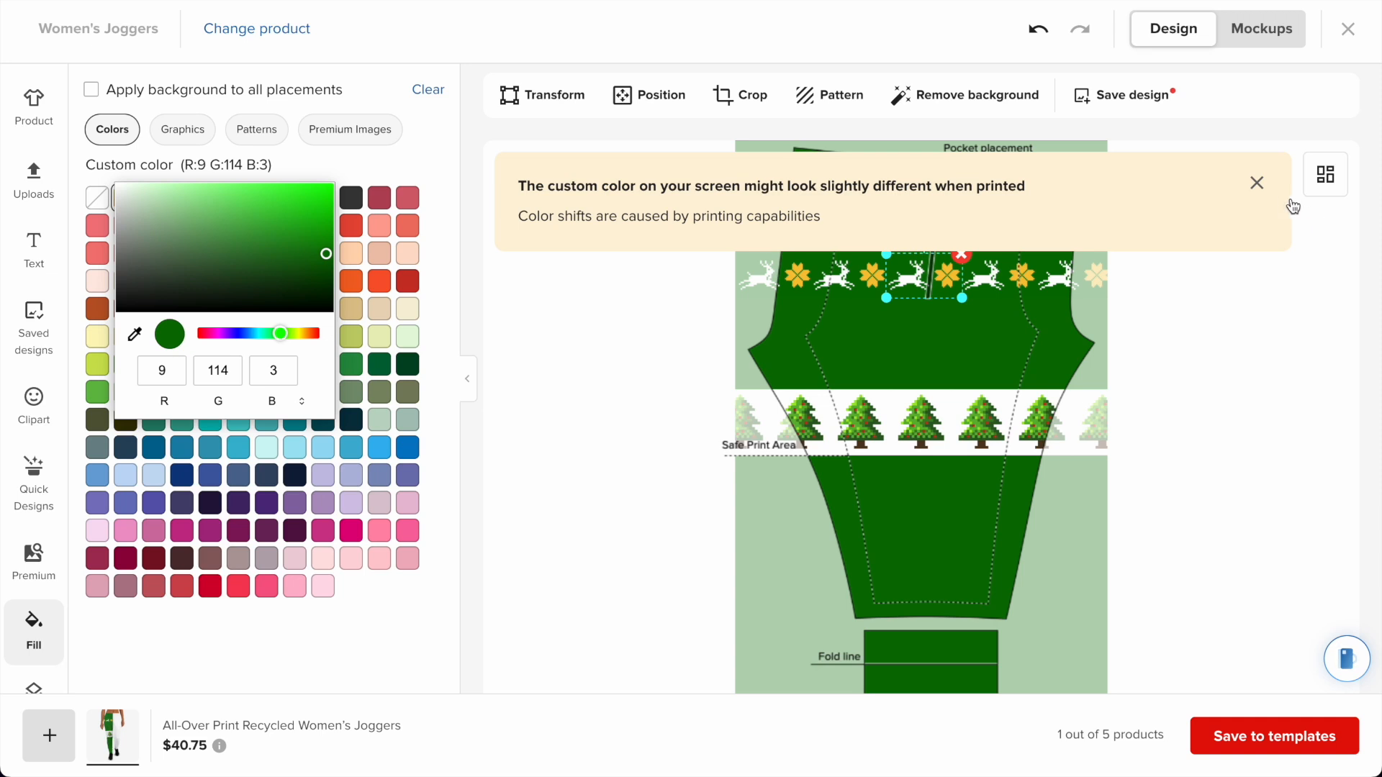
click(1258, 183)
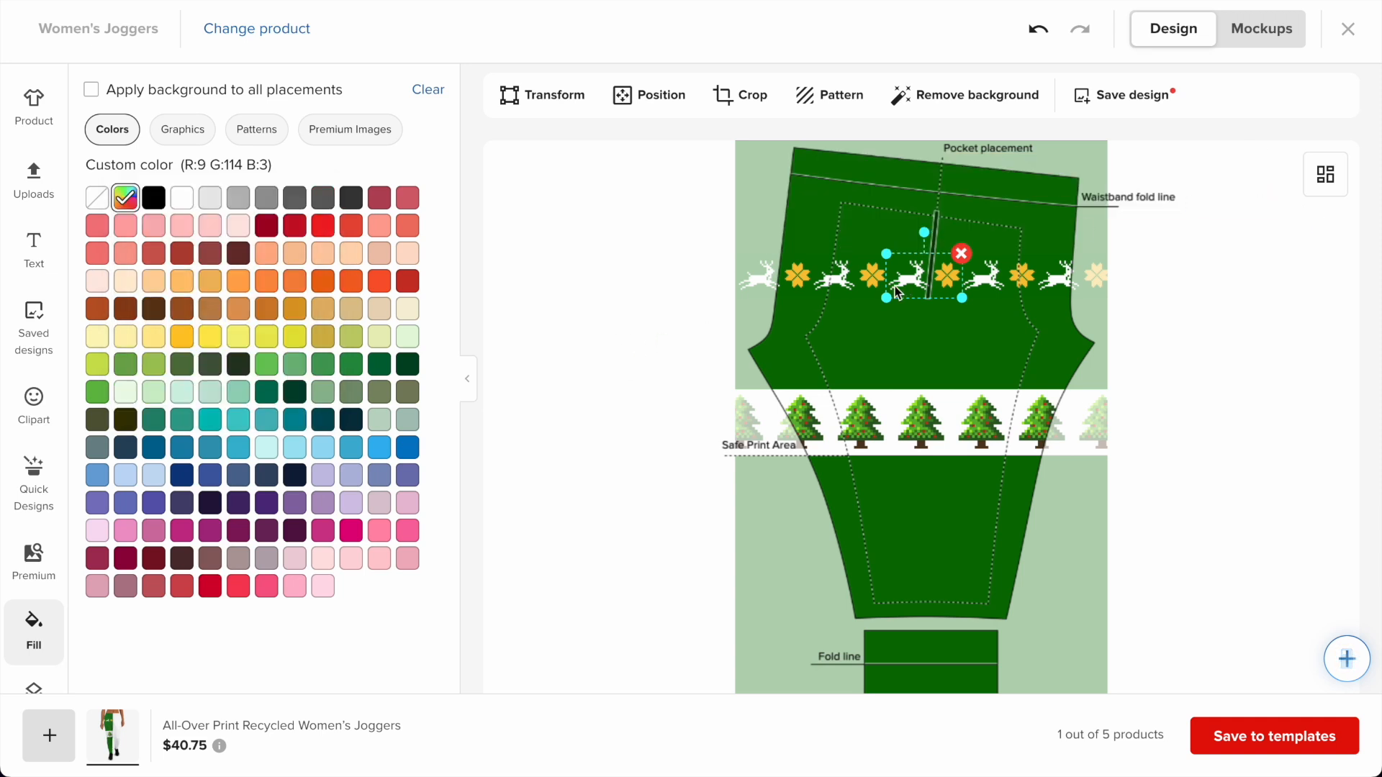
- Lower the reindeer band closer to the tree band, and place a duplicate of the tree band above it on the right leg
drag(868, 281, 869, 349)
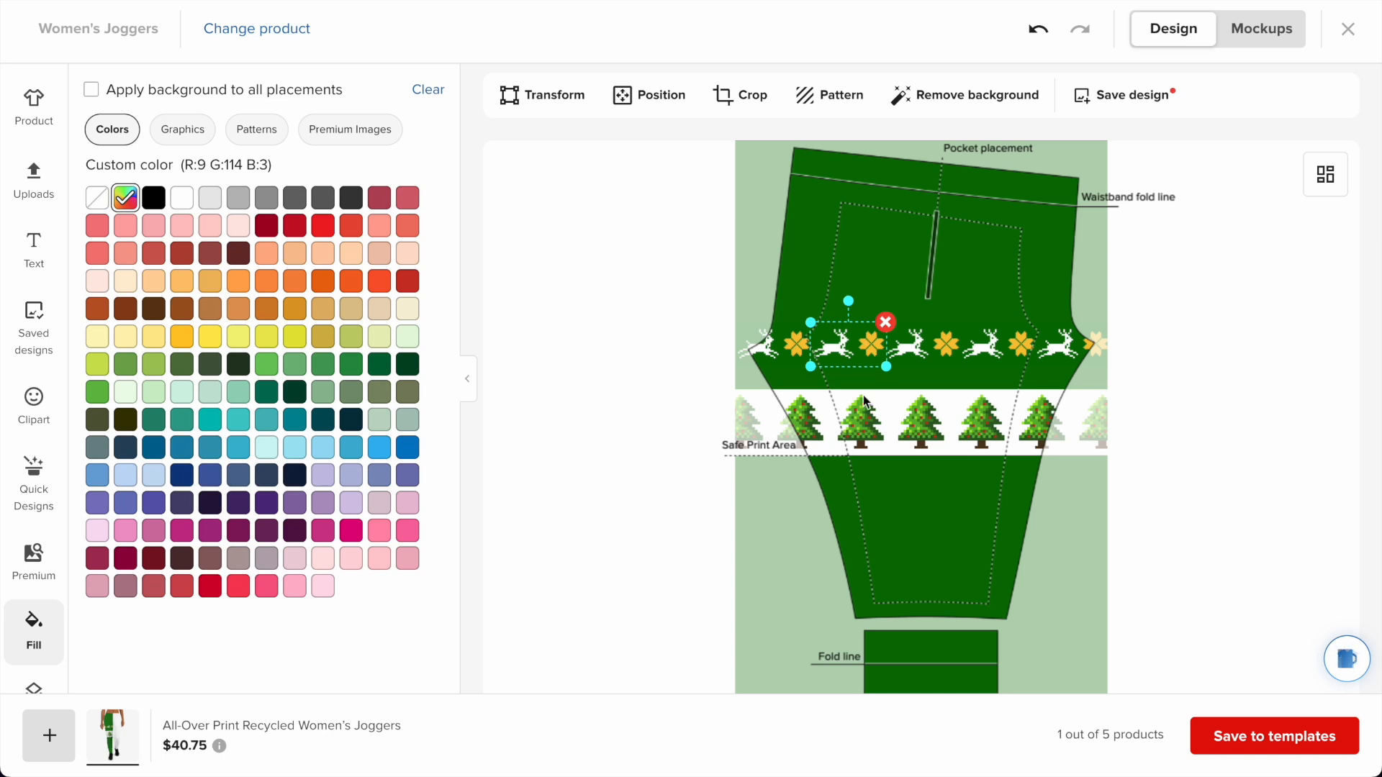
click(862, 421)
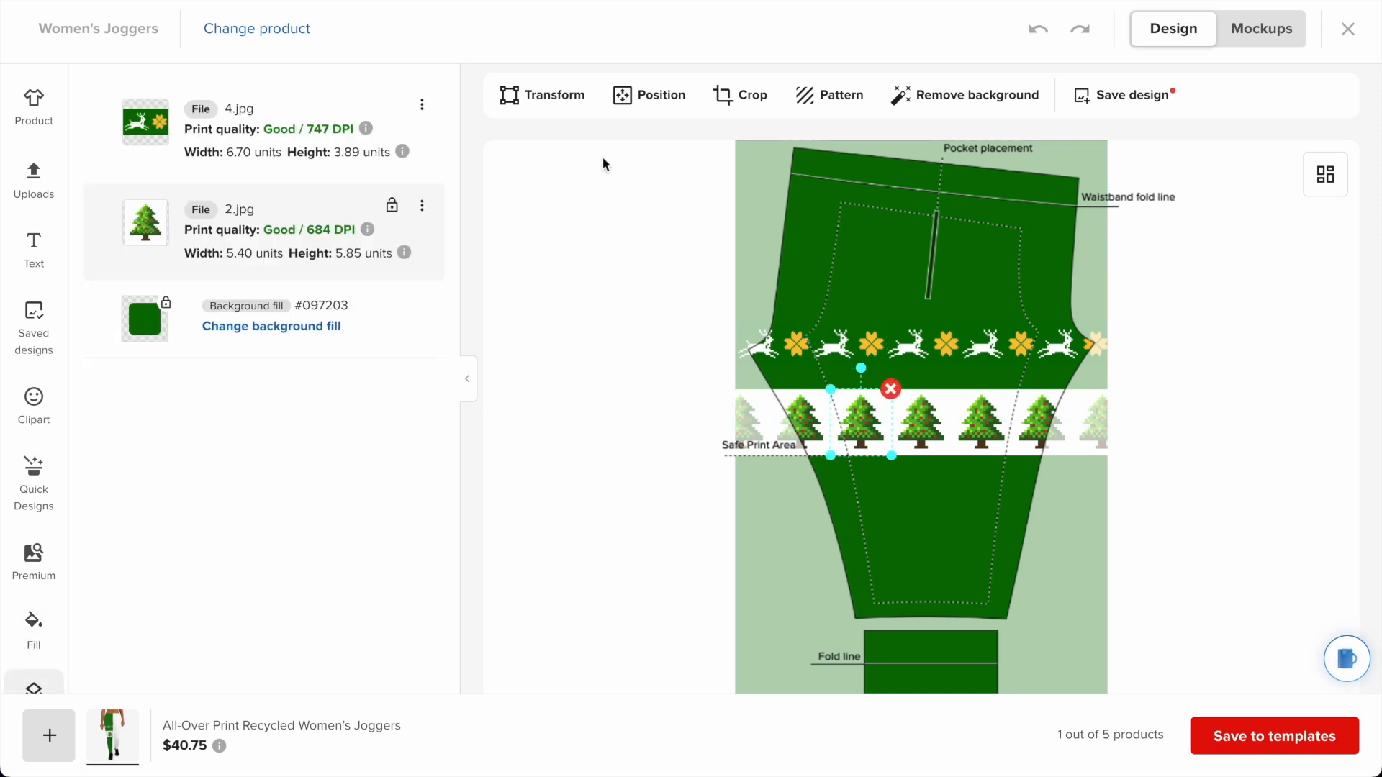
click(421, 206)
click(388, 241)
click(296, 305)
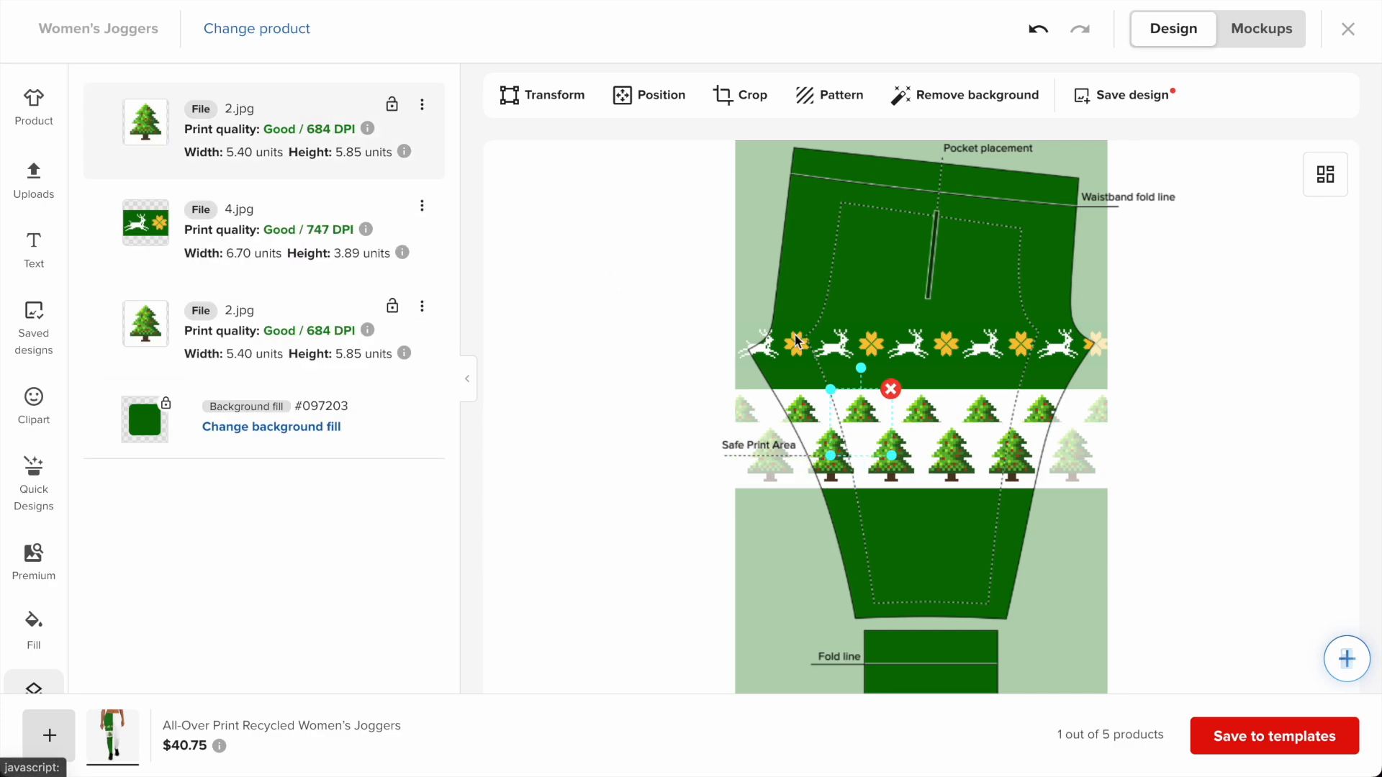
drag(891, 471, 890, 276)
- Duplicate the reindeer band on the right leg and place the copy below the lower tree band
click(872, 351)
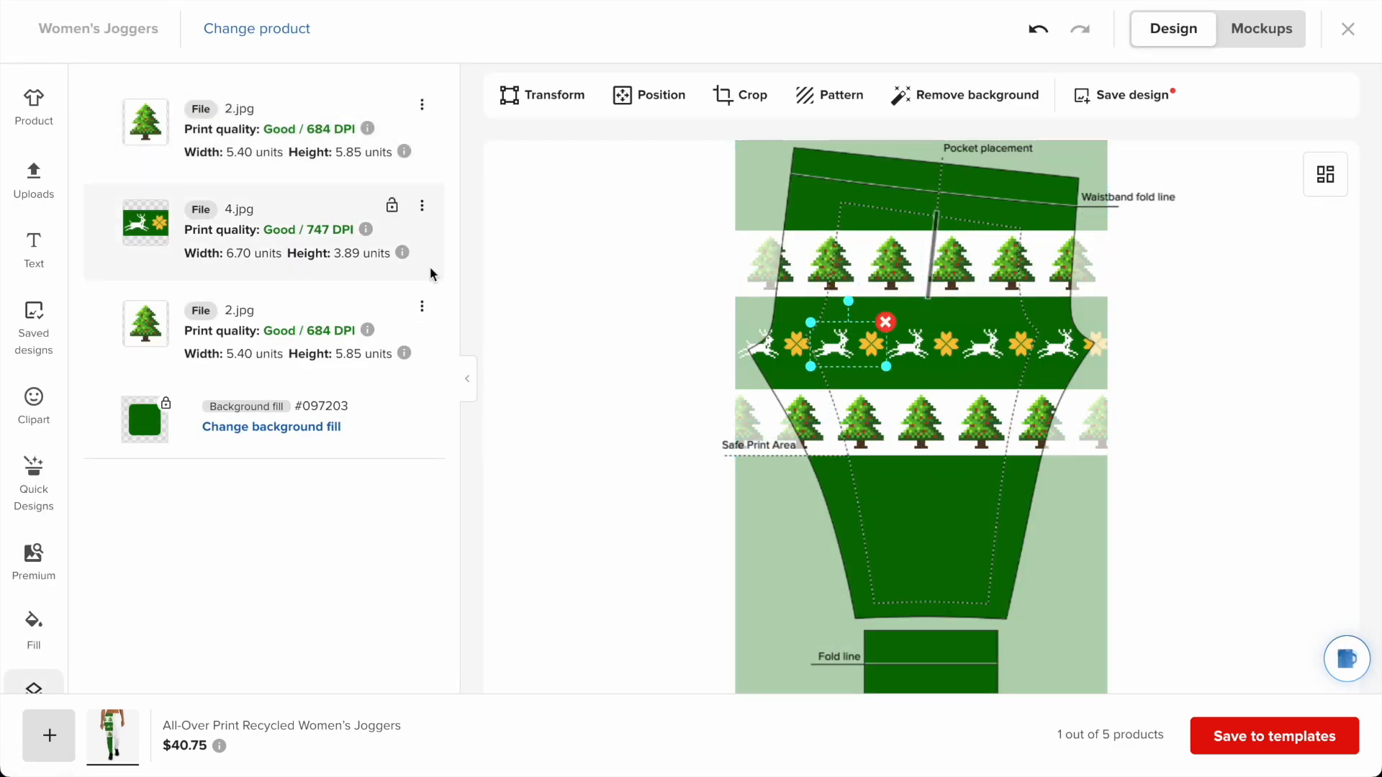
click(422, 205)
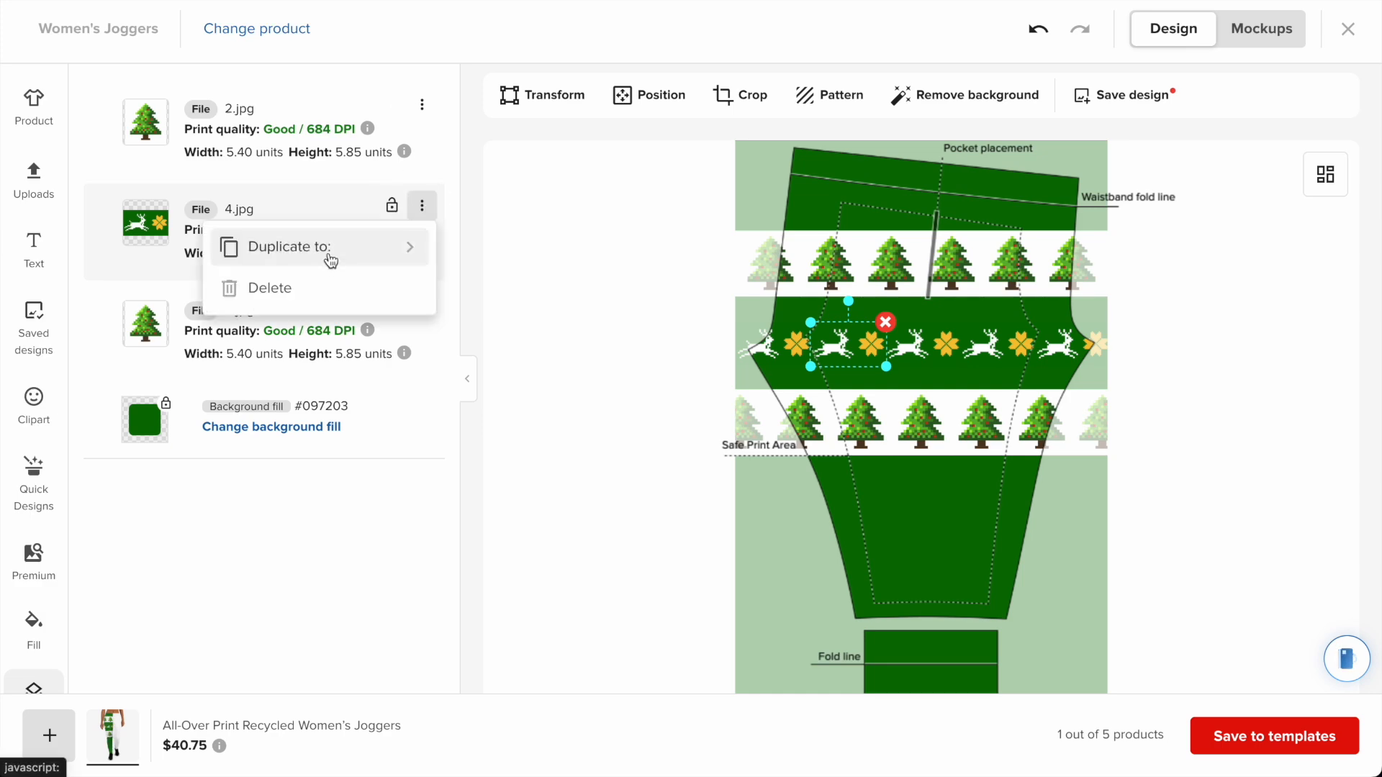
click(330, 257)
click(319, 308)
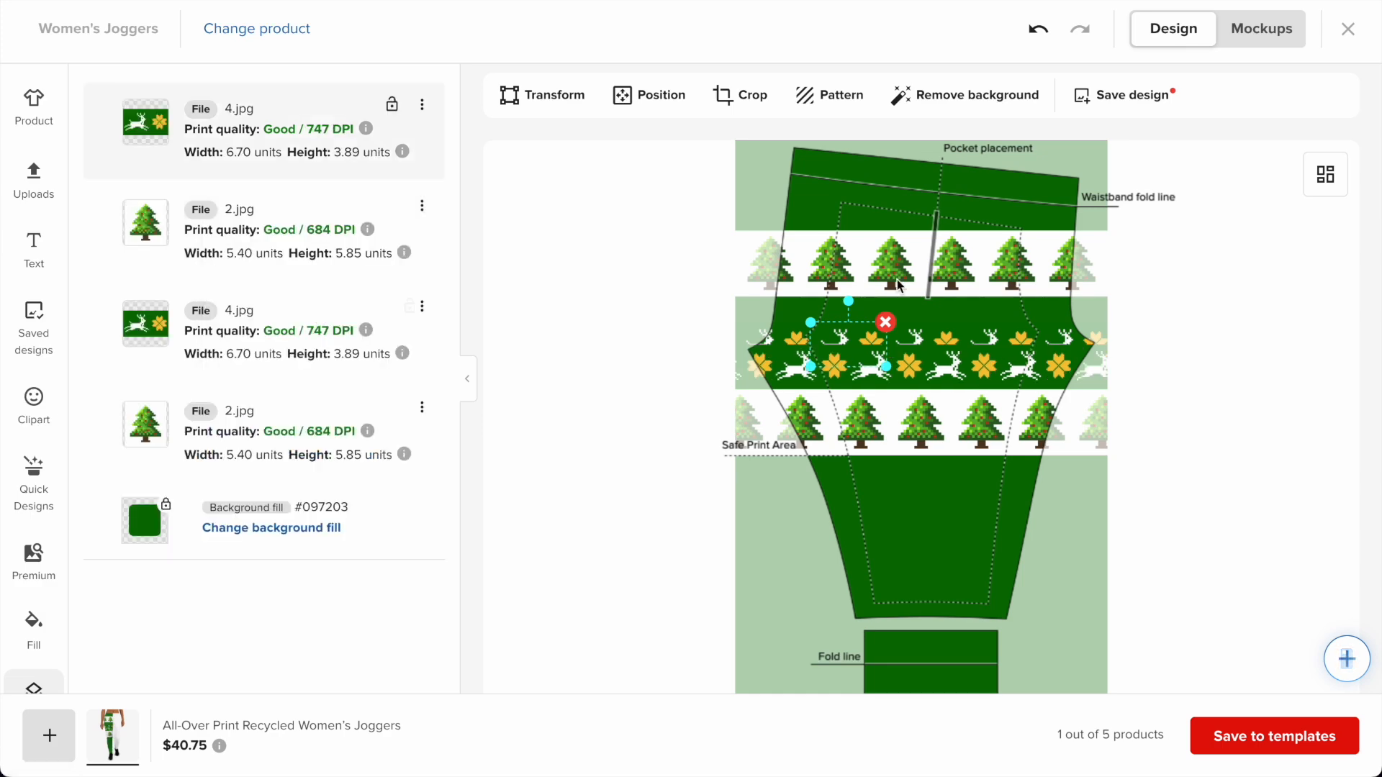
drag(882, 365, 884, 506)
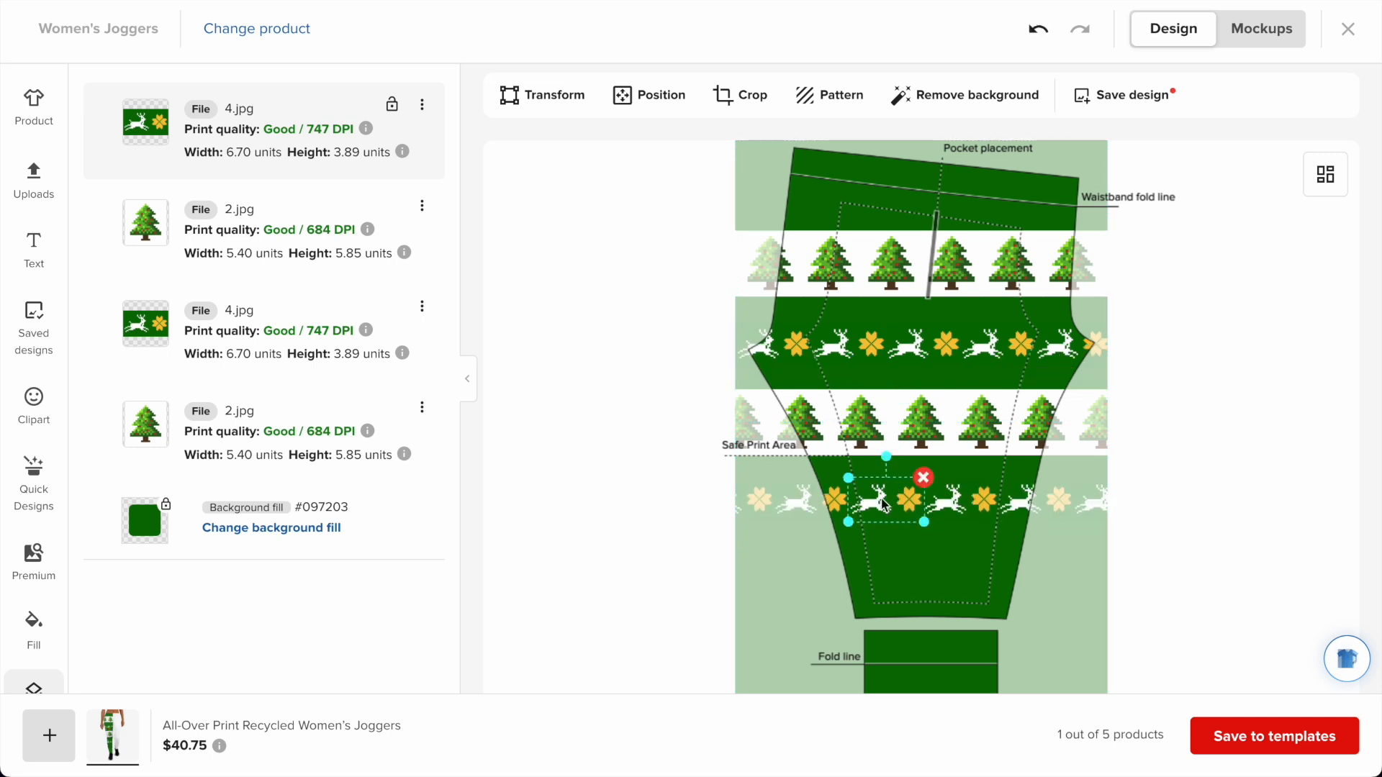
- Duplicate the upper tree band on the right leg and place the copy at the ankle, below the lower reindeer band
click(890, 248)
click(422, 207)
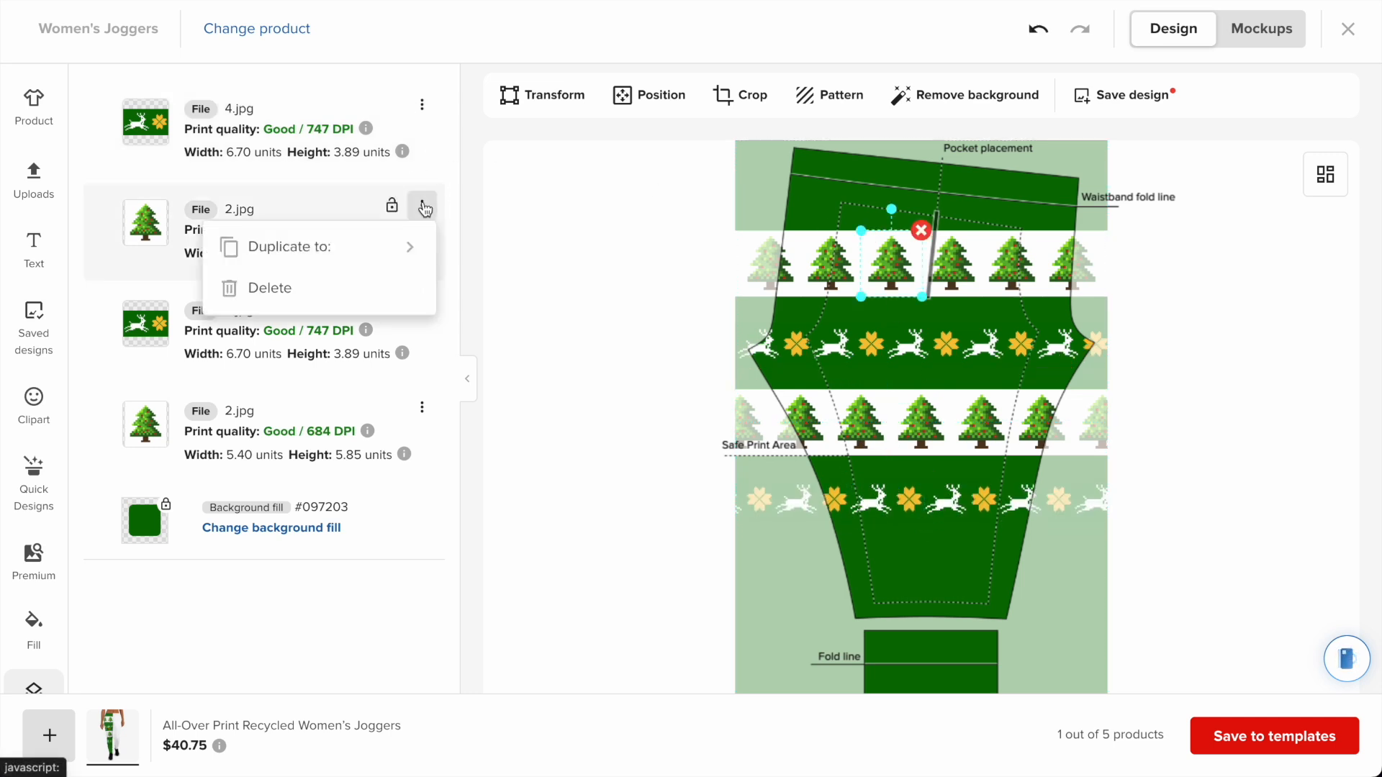
click(379, 245)
click(321, 304)
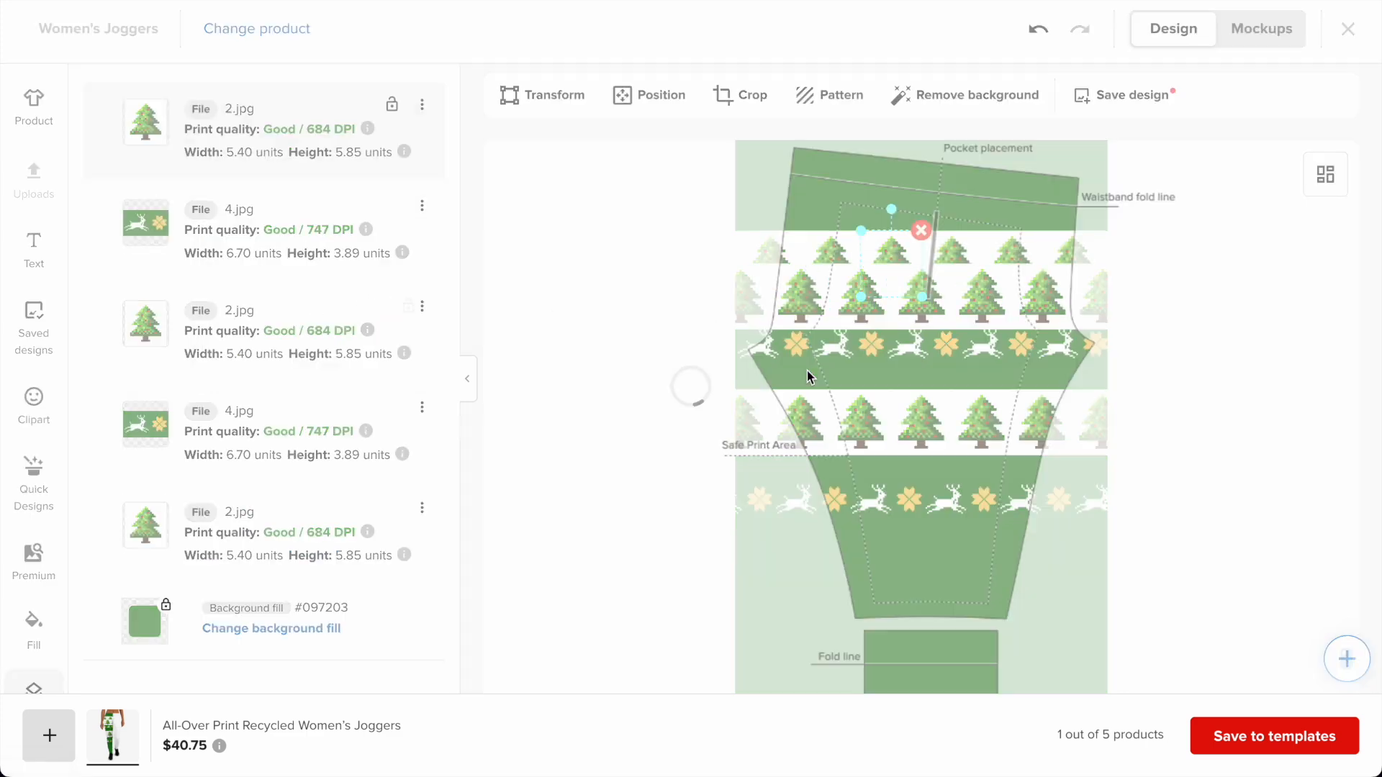
drag(882, 288, 909, 584)
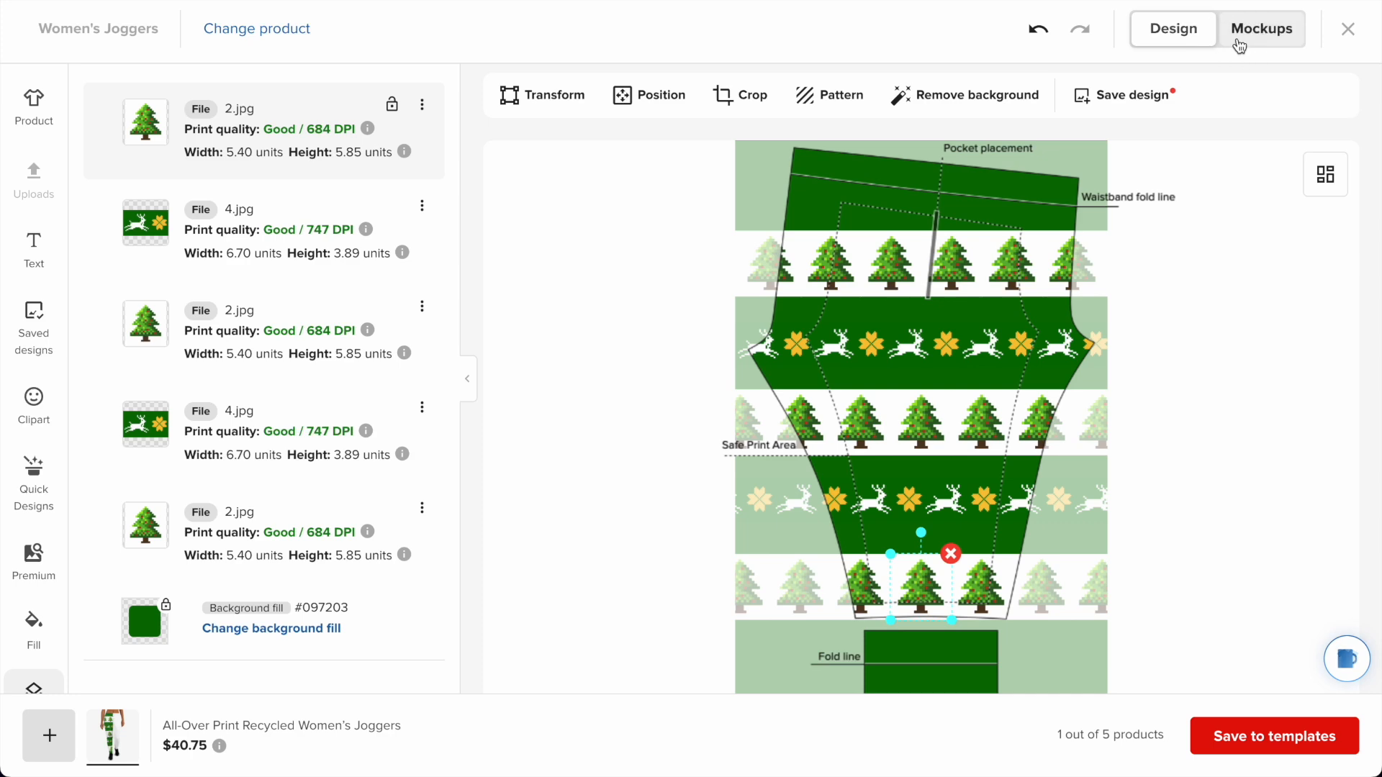
- Preview the right leg's banded design on the product mockups and return to the design view
click(1237, 42)
click(617, 165)
click(821, 342)
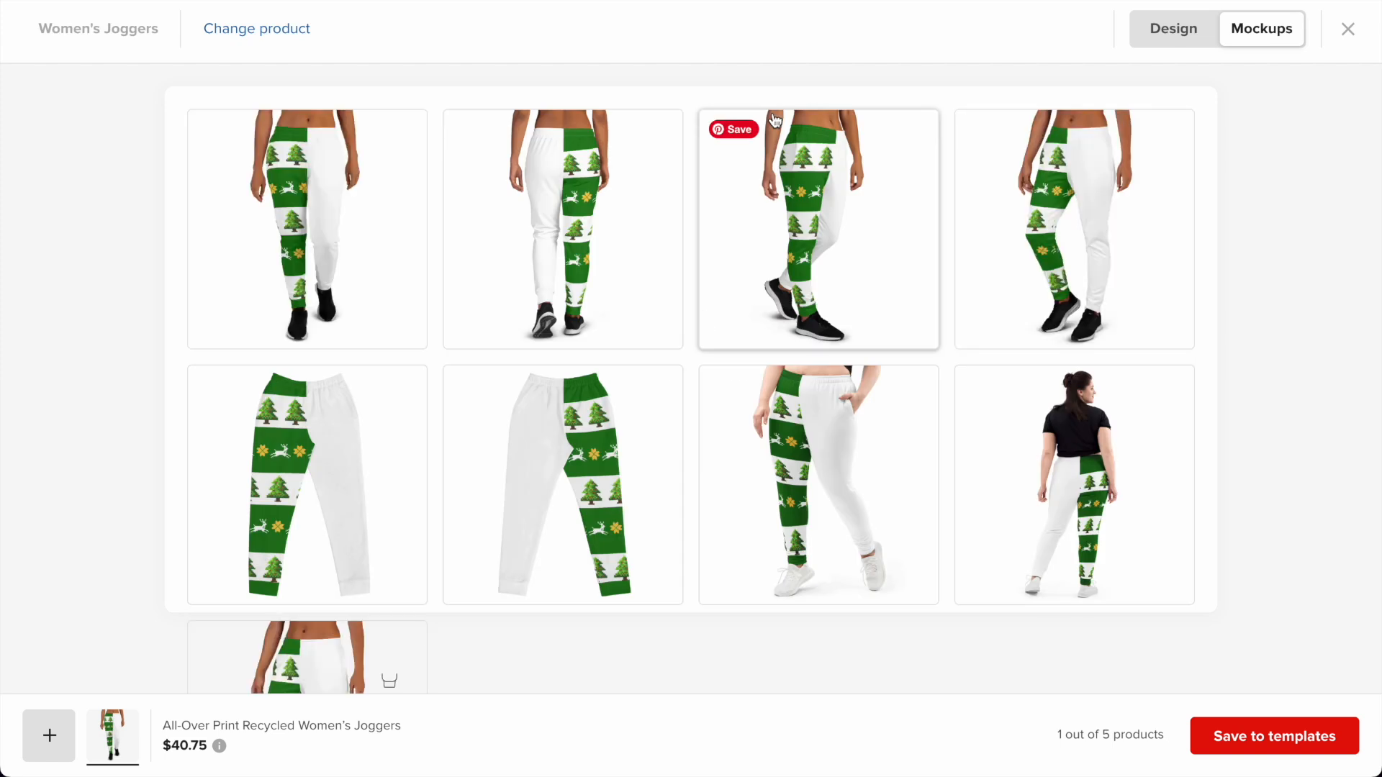
click(1167, 40)
- Shift the upper two tree bands and both reindeer bands slightly lower on the right leg to even out their spacing
click(1033, 317)
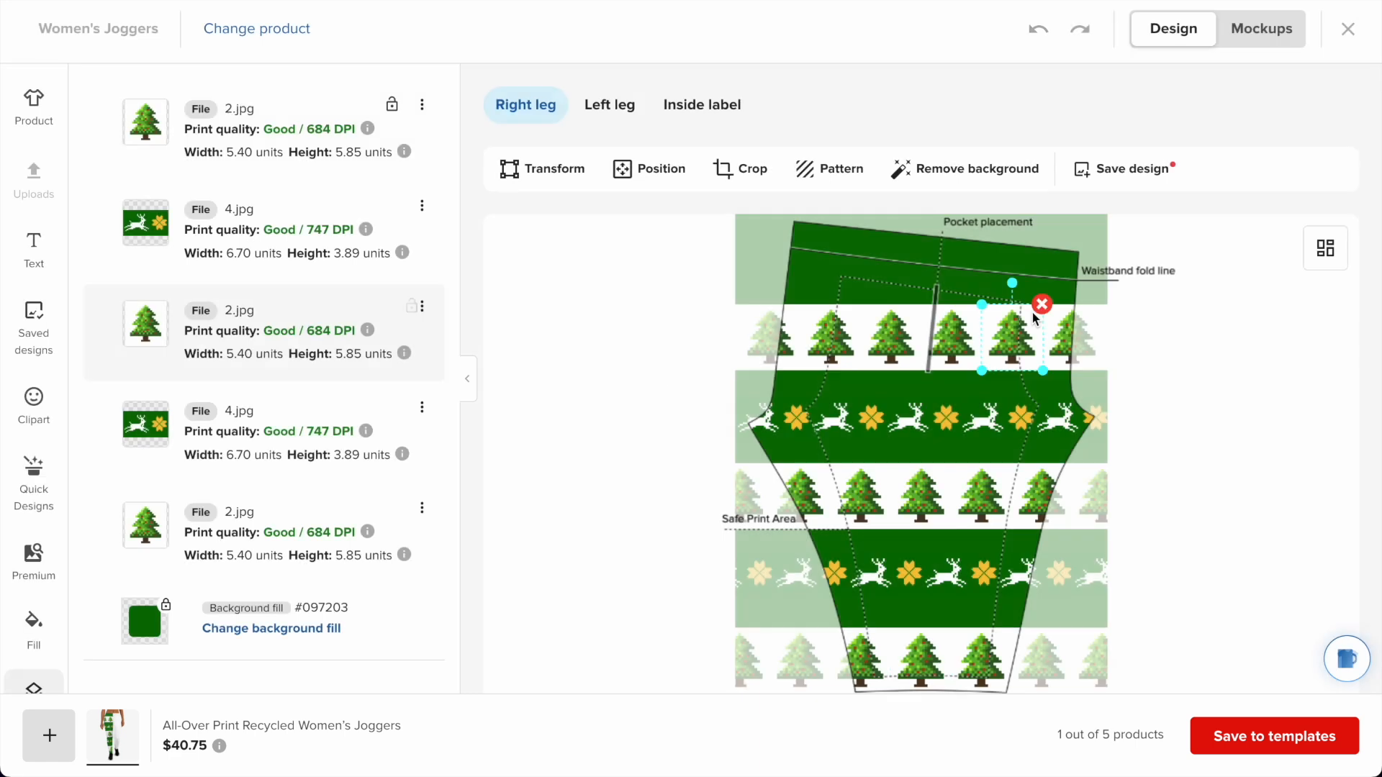
scroll(1035, 319, down, 1)
drag(955, 300, 955, 319)
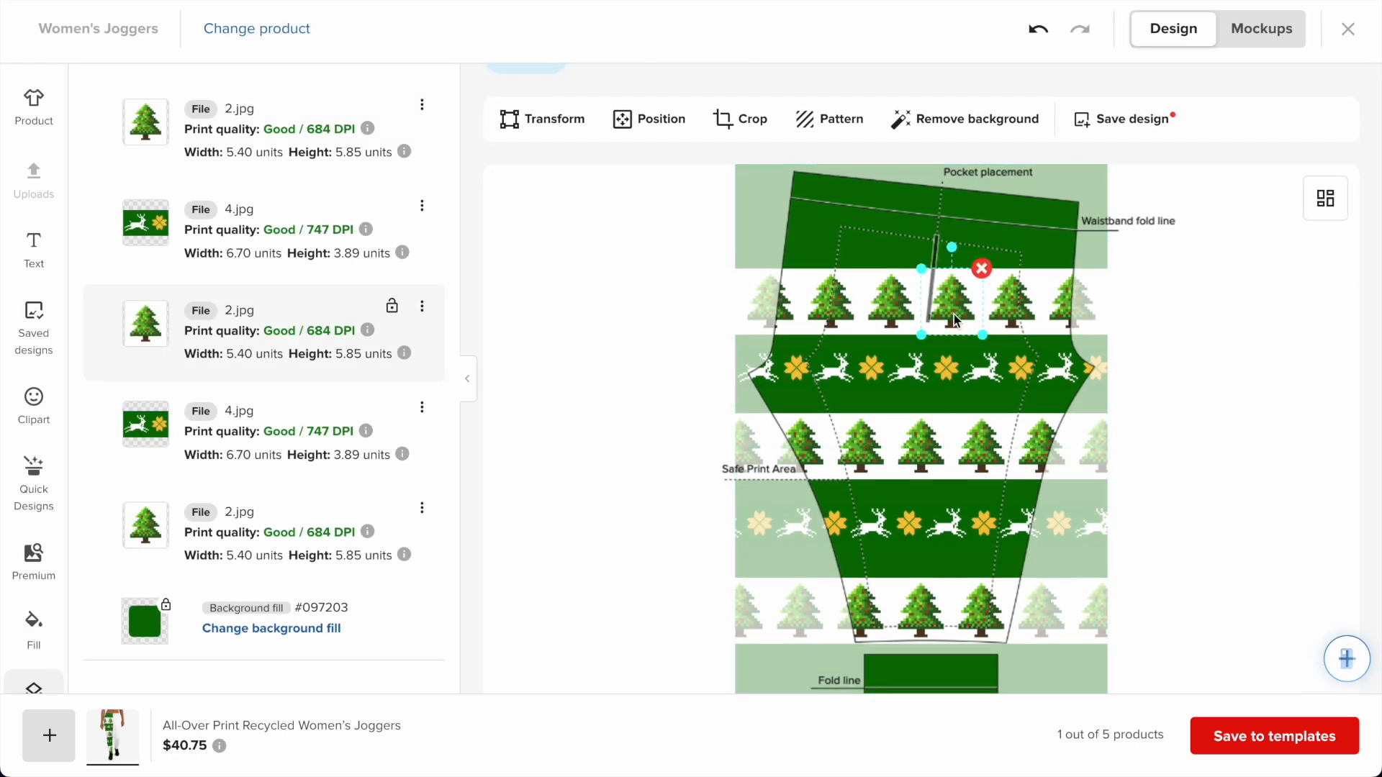
drag(955, 373, 958, 385)
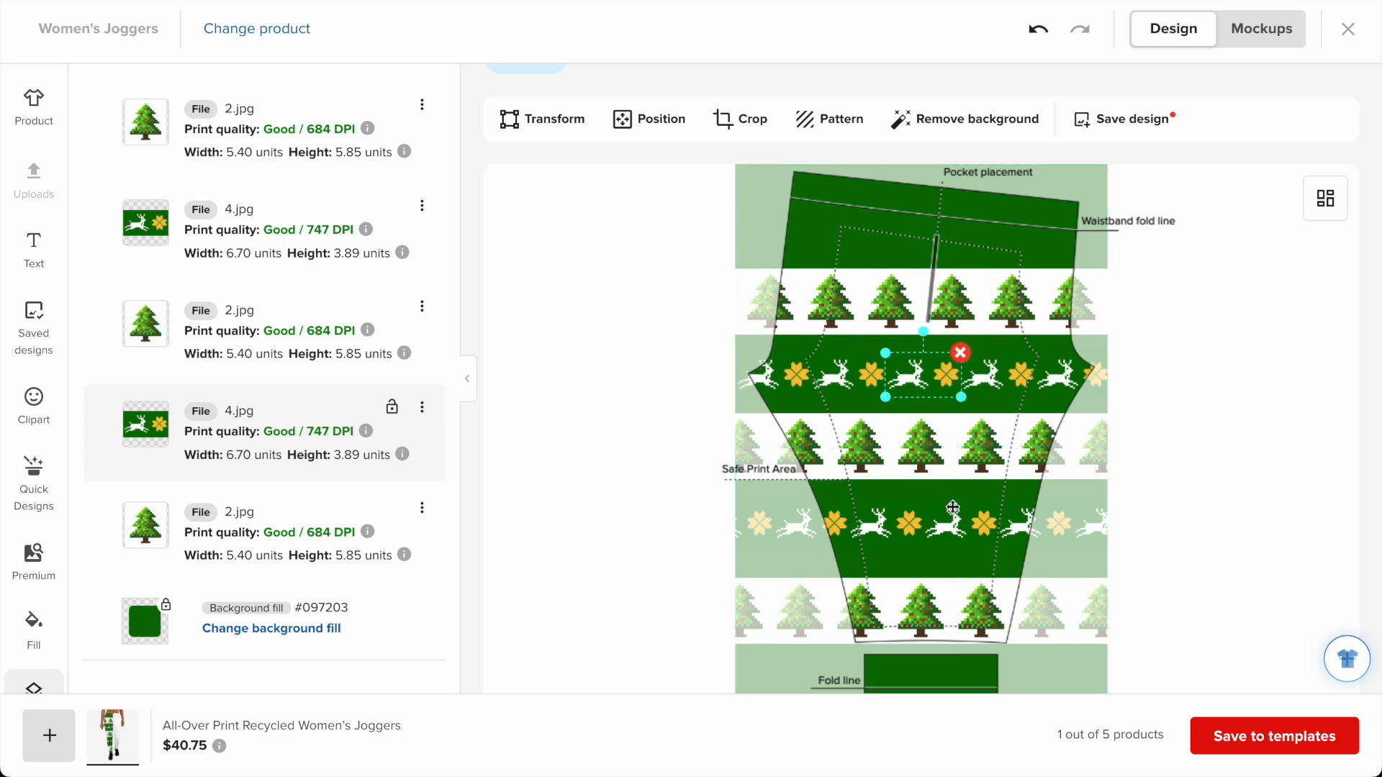
drag(942, 465, 938, 527)
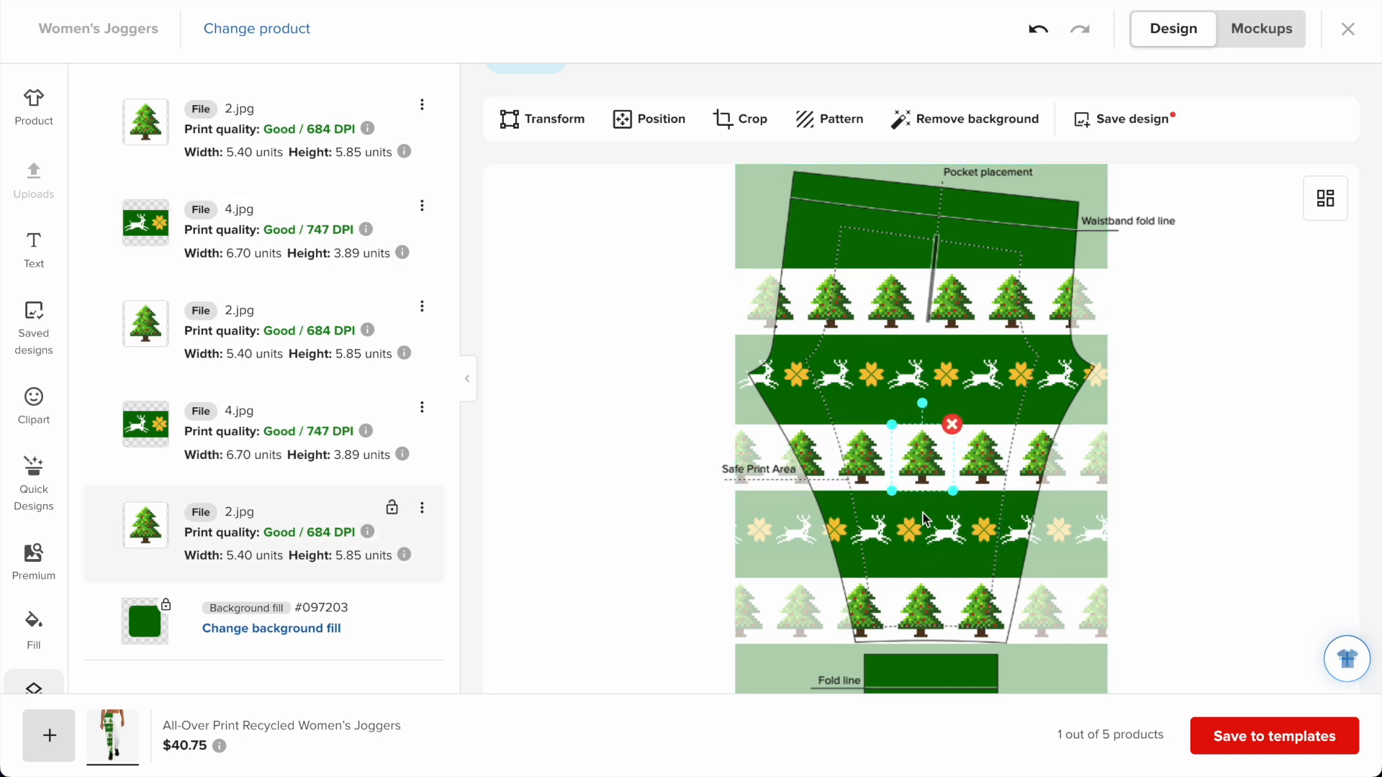
click(927, 526)
drag(941, 355, 942, 377)
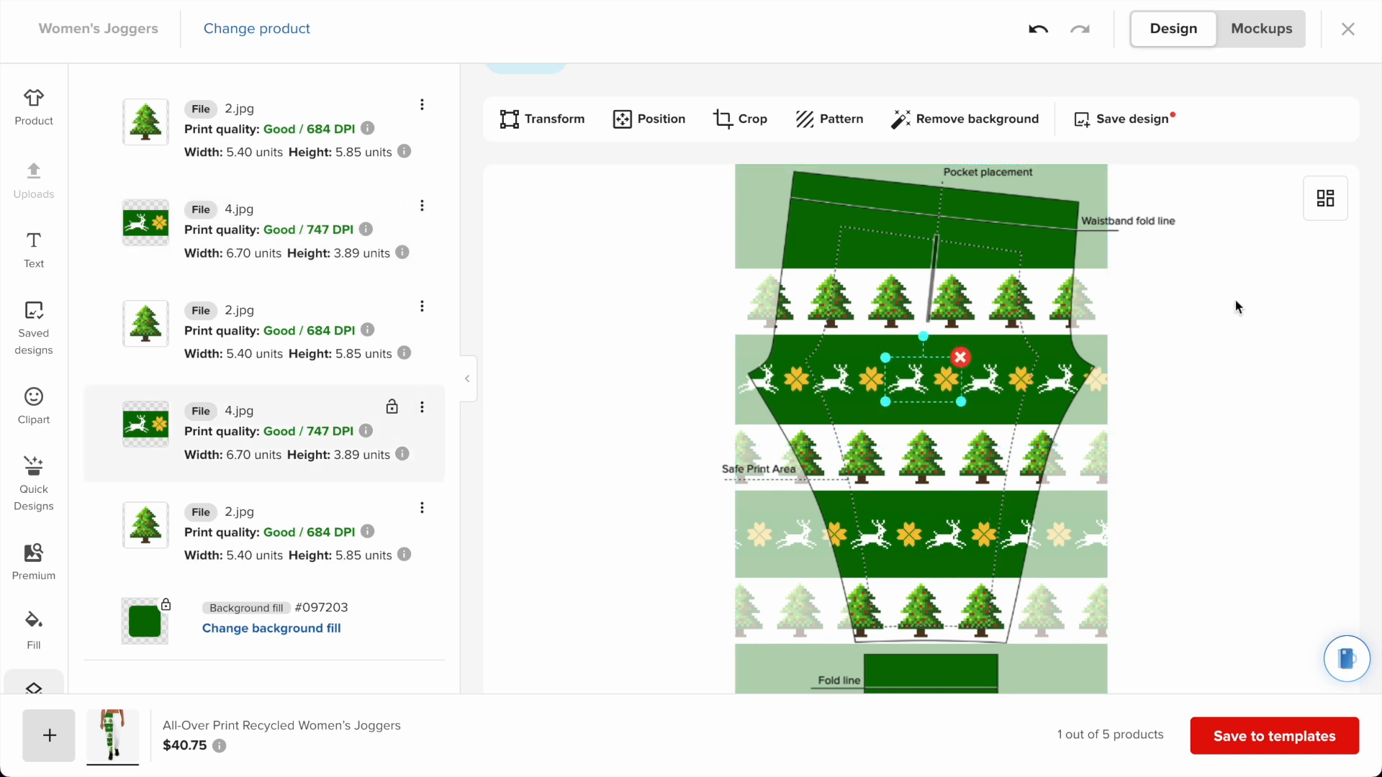
- Add the red 1.jpg reindeer and snowflake image from the file library to the left leg
scroll(607, 251, up, 1)
click(603, 107)
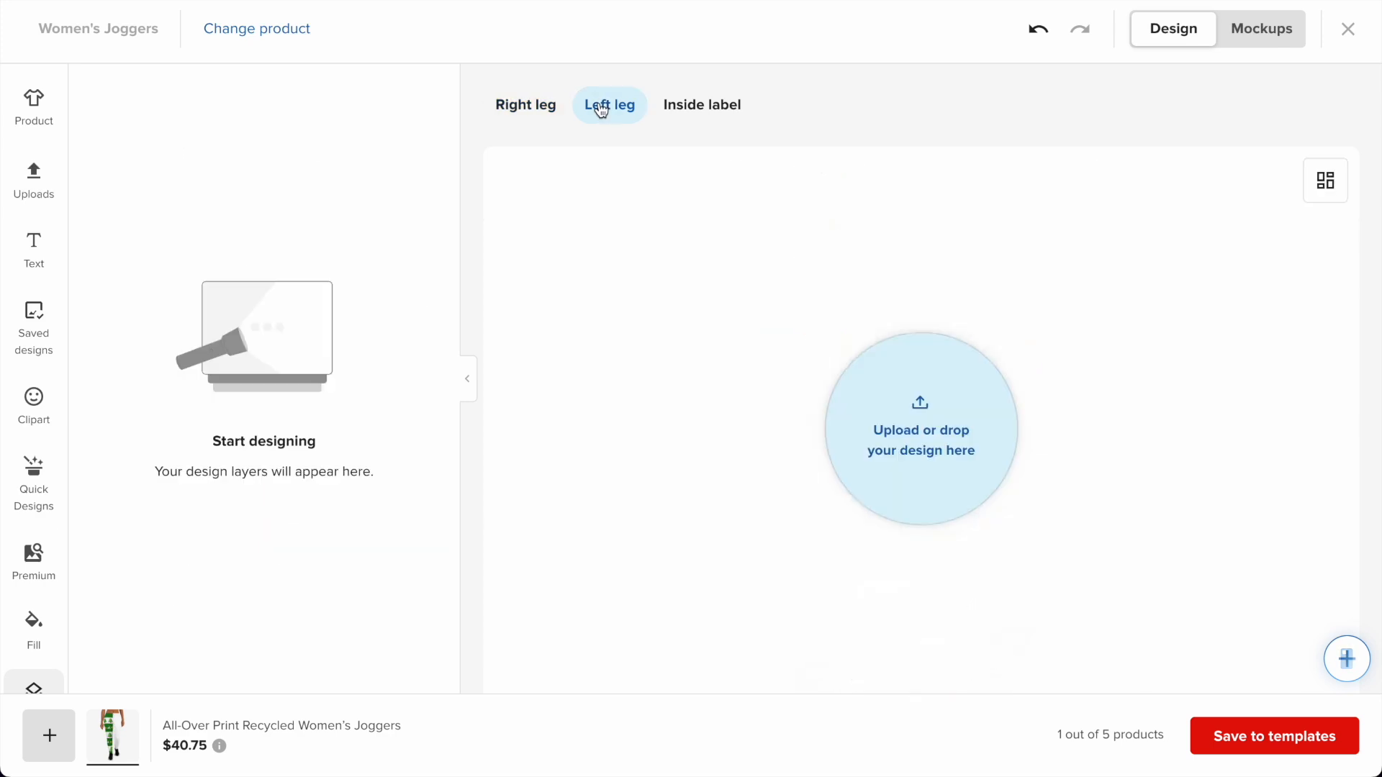
click(934, 435)
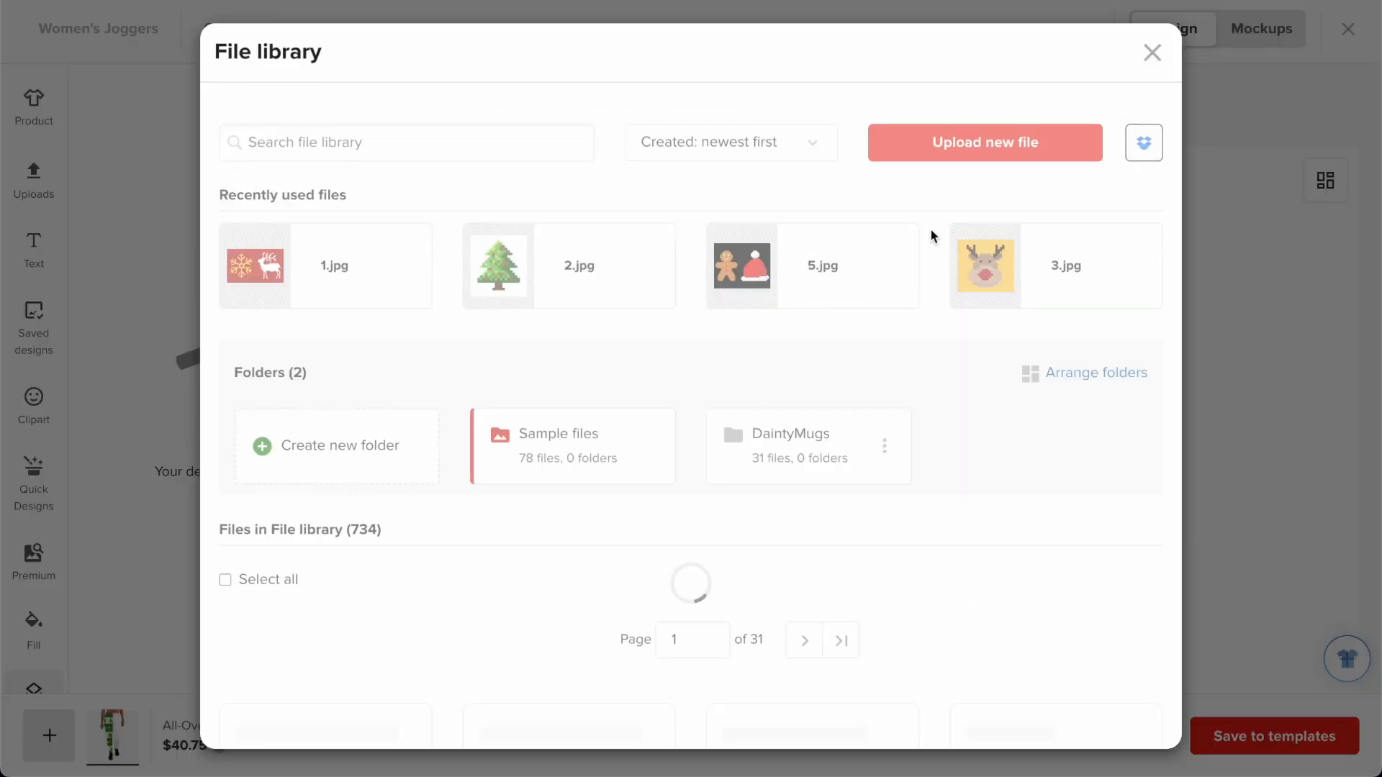
scroll(870, 328, down, 5)
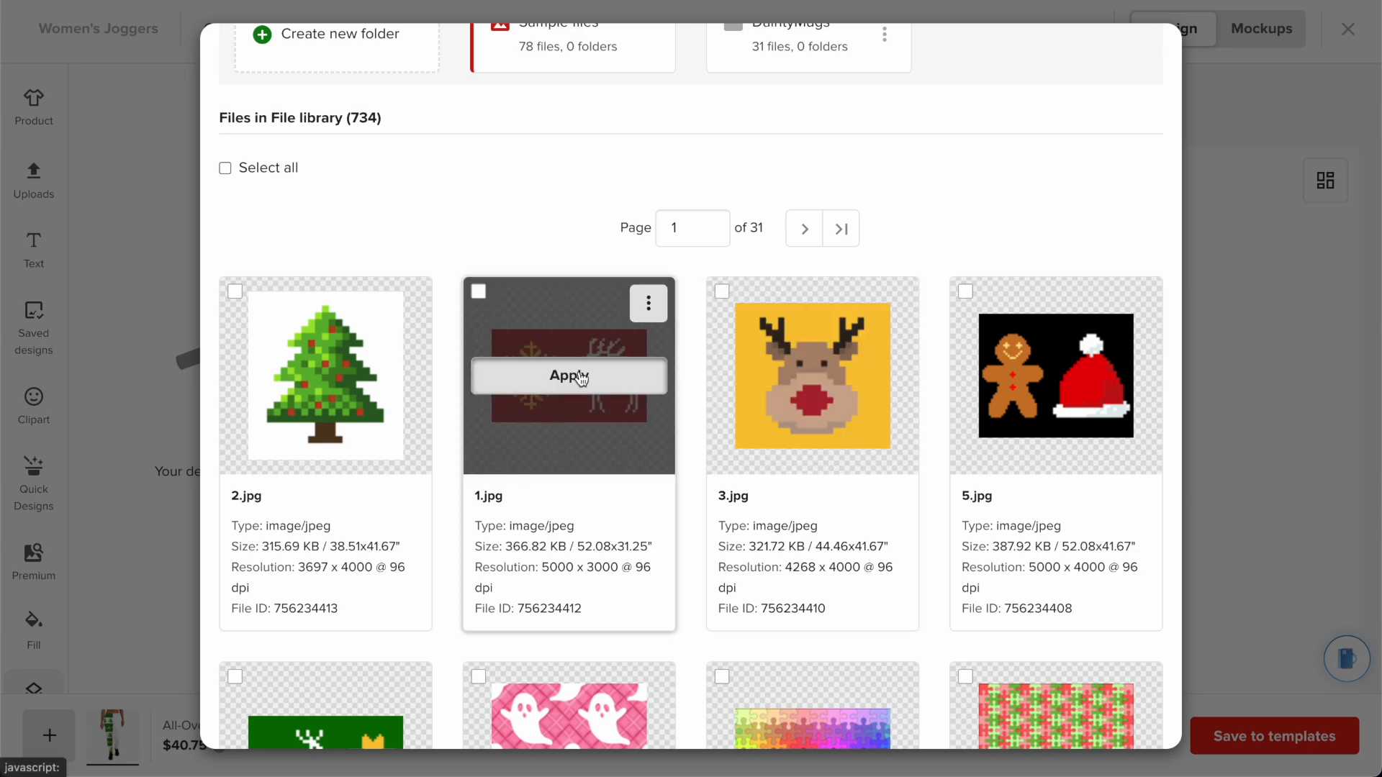
click(581, 377)
click(590, 343)
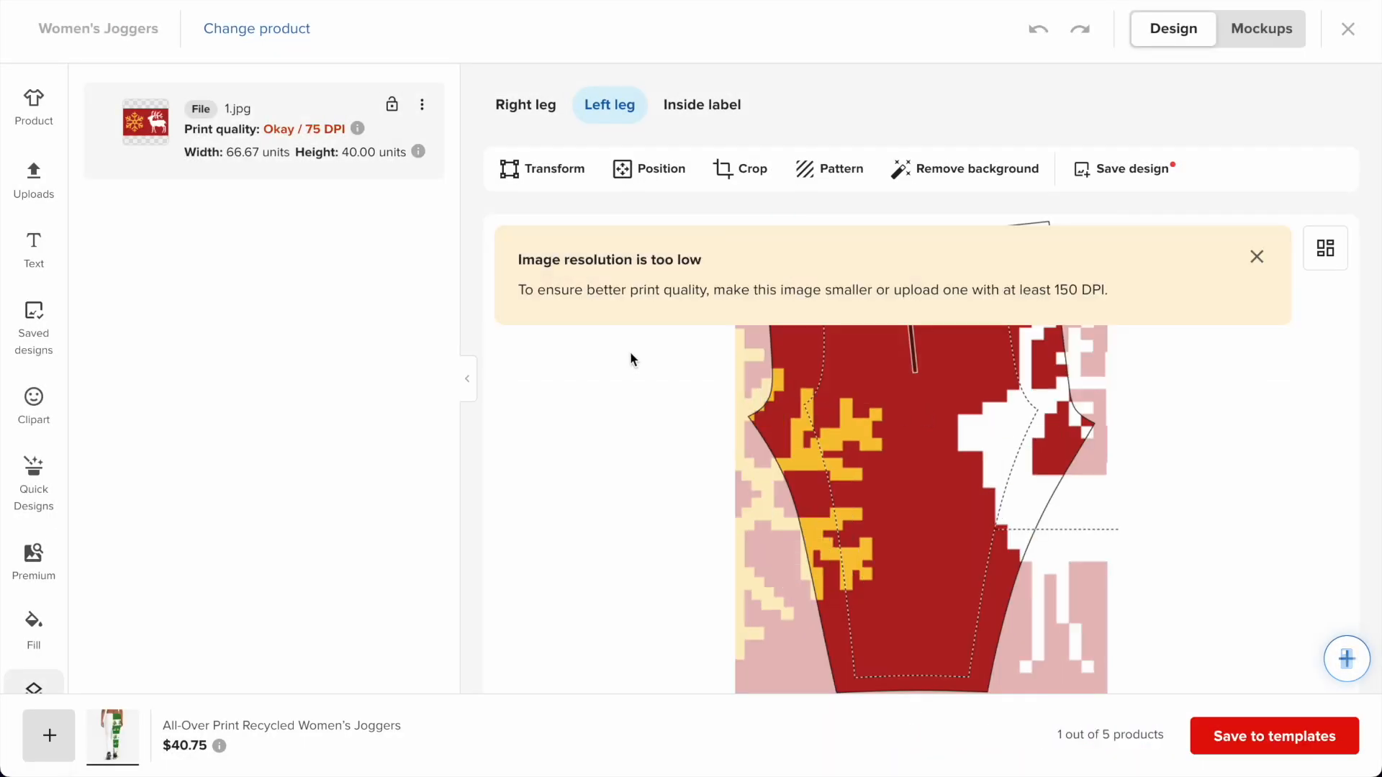
- Shrink the 1.jpg image on the left leg to about 7.55 × 4.53 units
scroll(897, 413, down, 3)
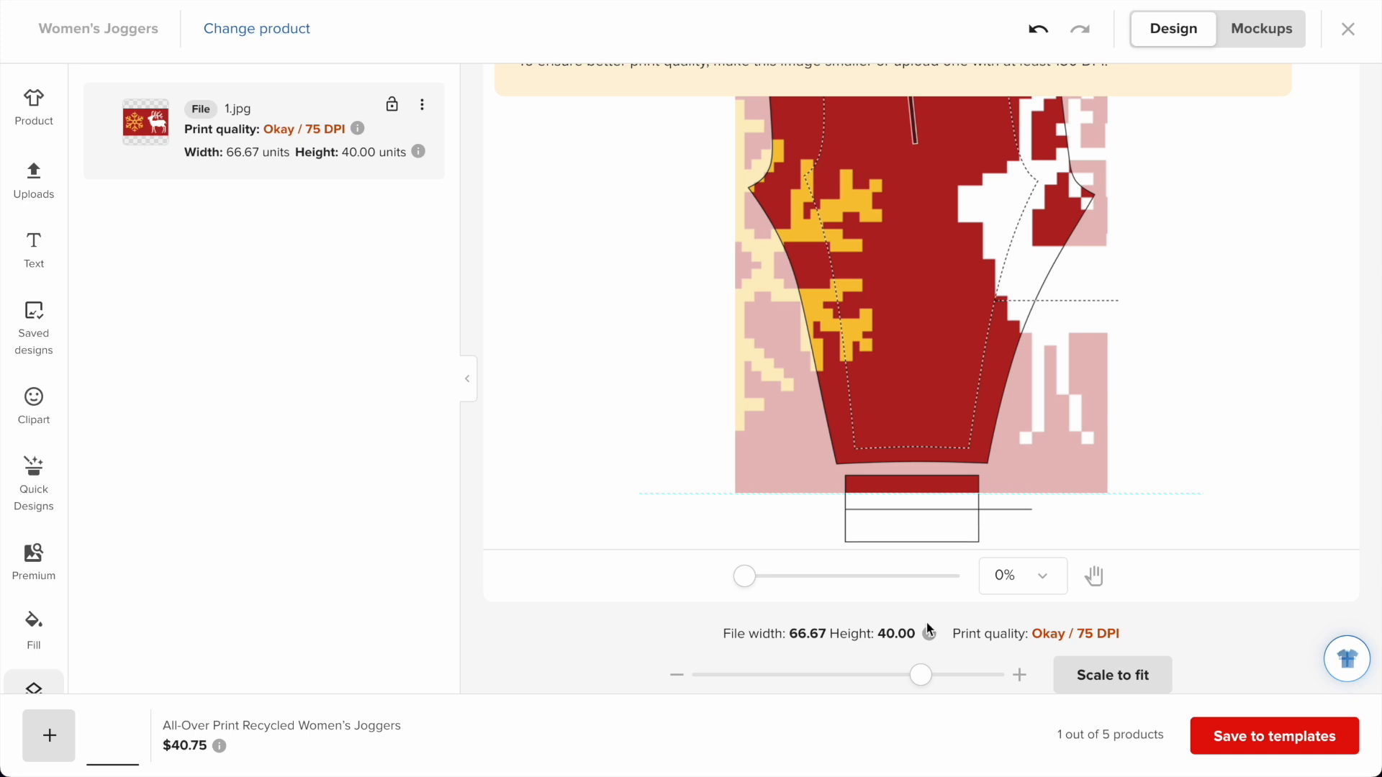
drag(924, 673, 684, 662)
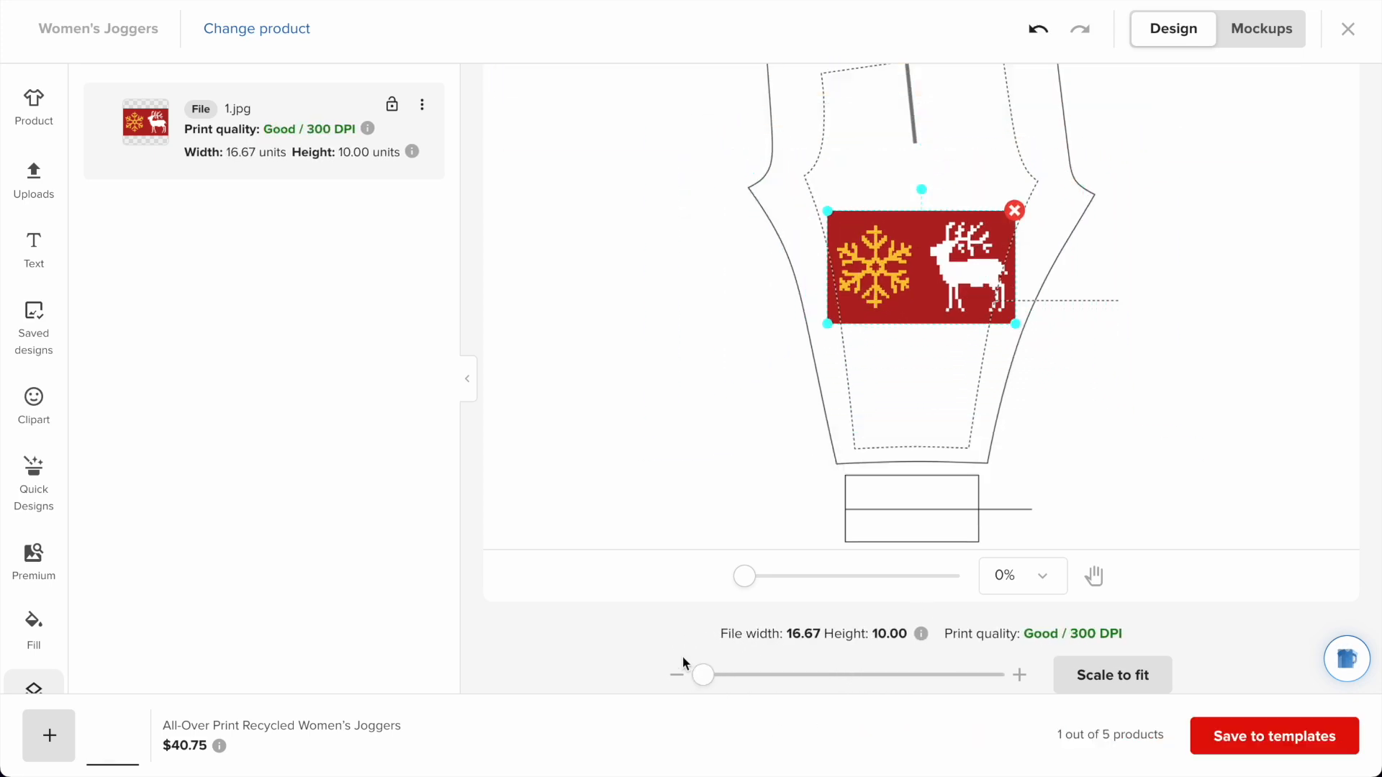
drag(826, 215, 879, 242)
- Repeat the 1.jpg image as a horizontal line pattern with a spacing of -0.01
scroll(472, 333, up, 3)
click(828, 169)
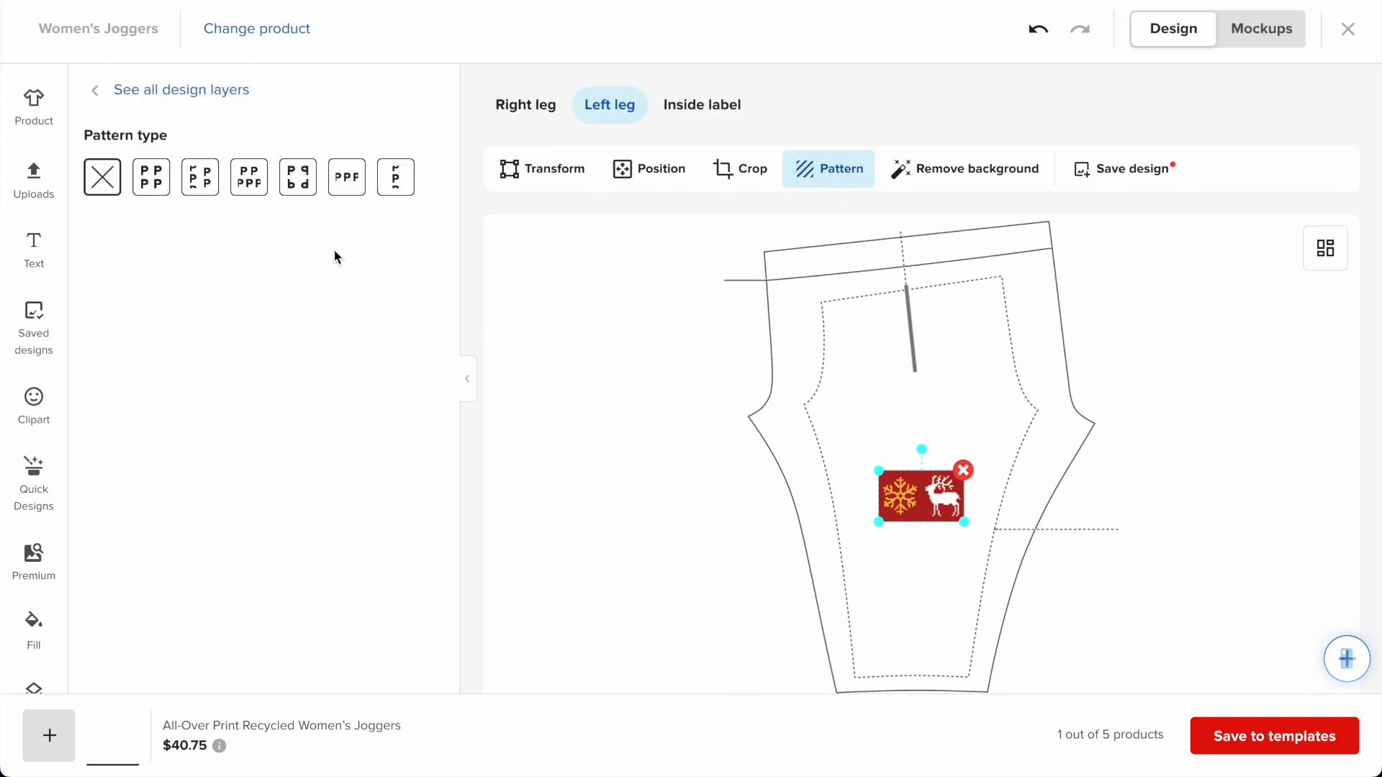
click(343, 189)
double_click(378, 267)
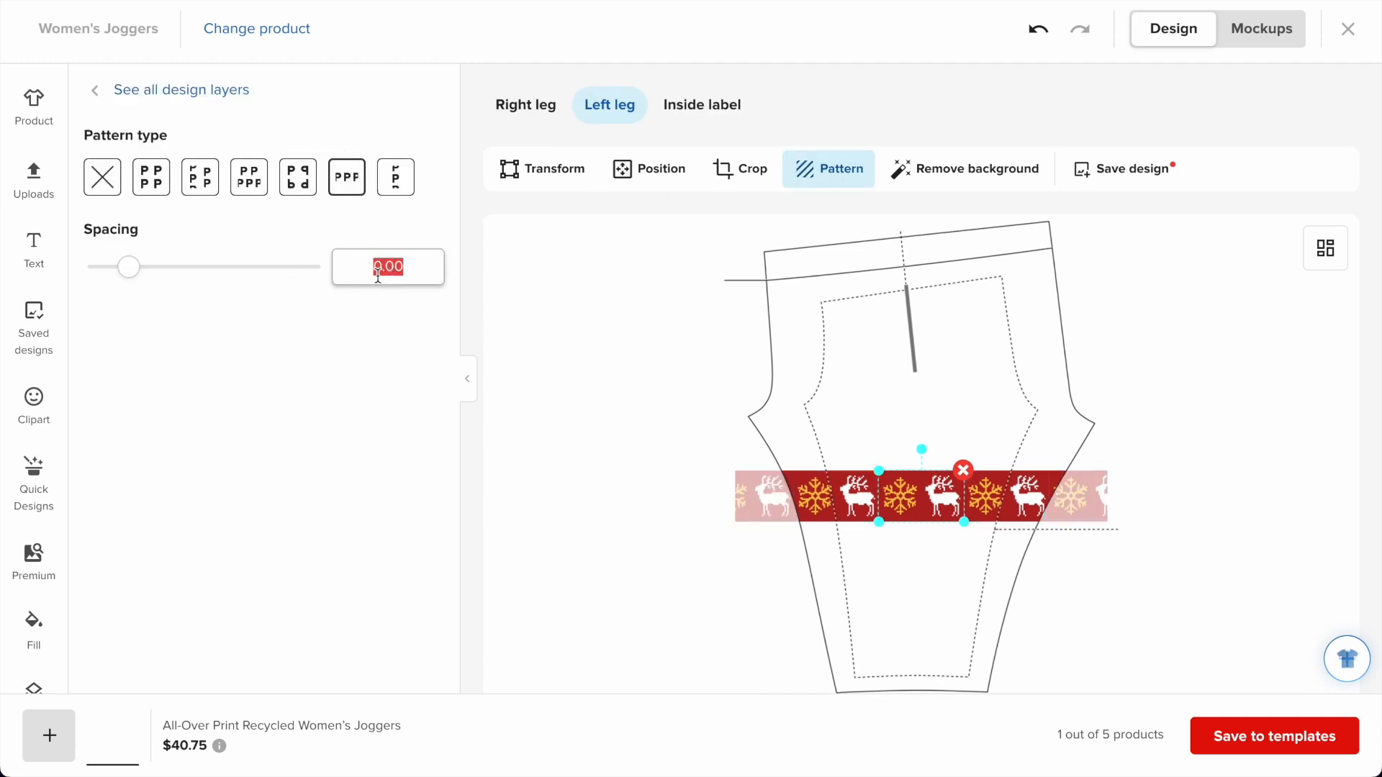
text(-0.01)
click(388, 370)
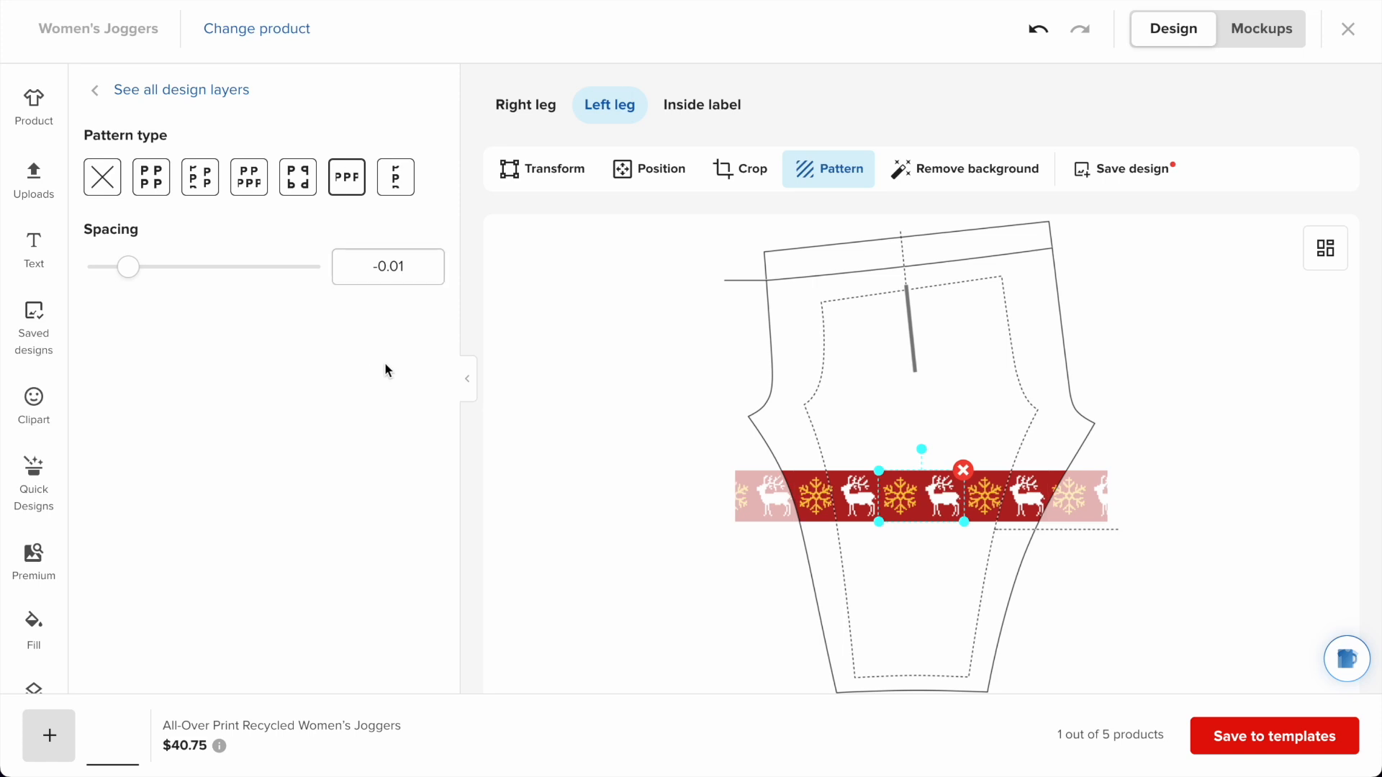
click(178, 91)
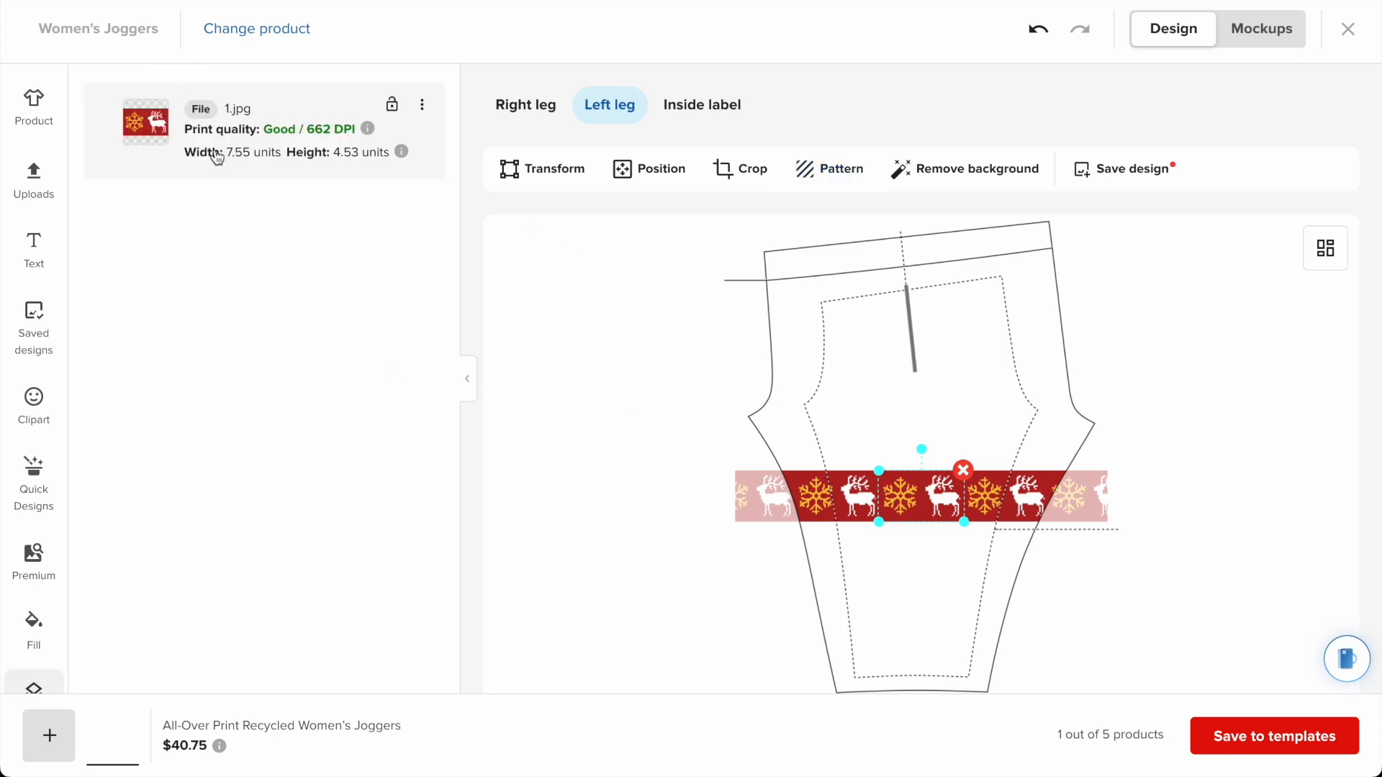
- Add 3.jpg to the left leg, shrink it to about 4.69 × 4.39 units and place it below the red band
click(34, 176)
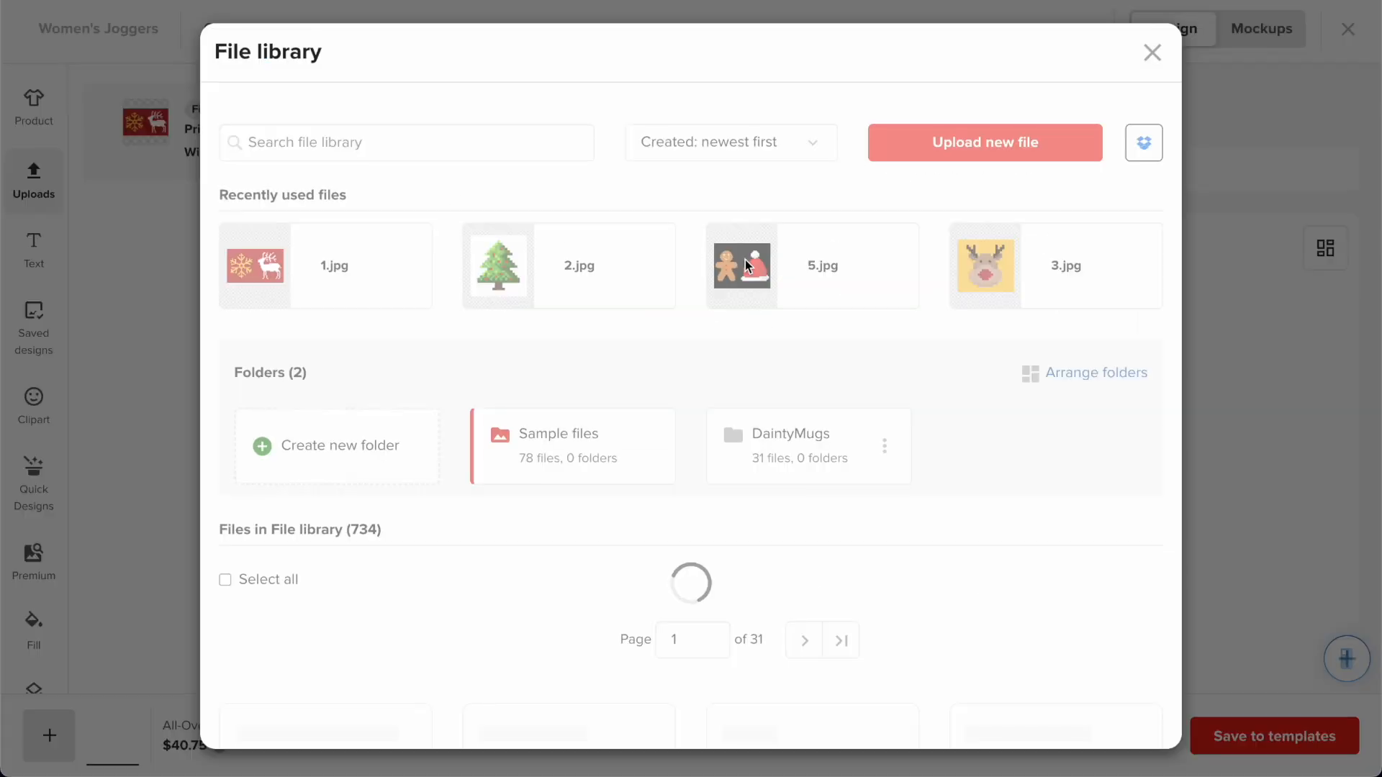
click(1029, 266)
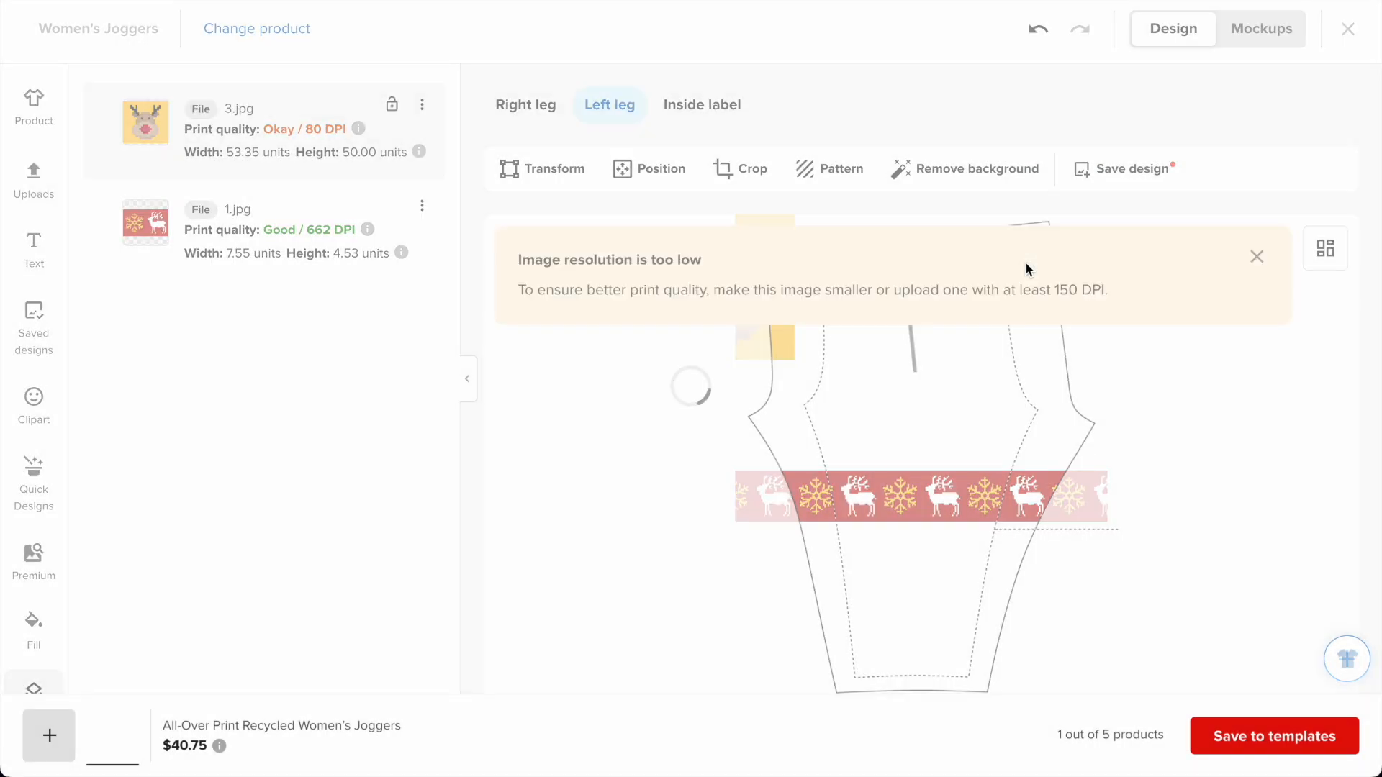
click(1257, 256)
scroll(973, 512, down, 3)
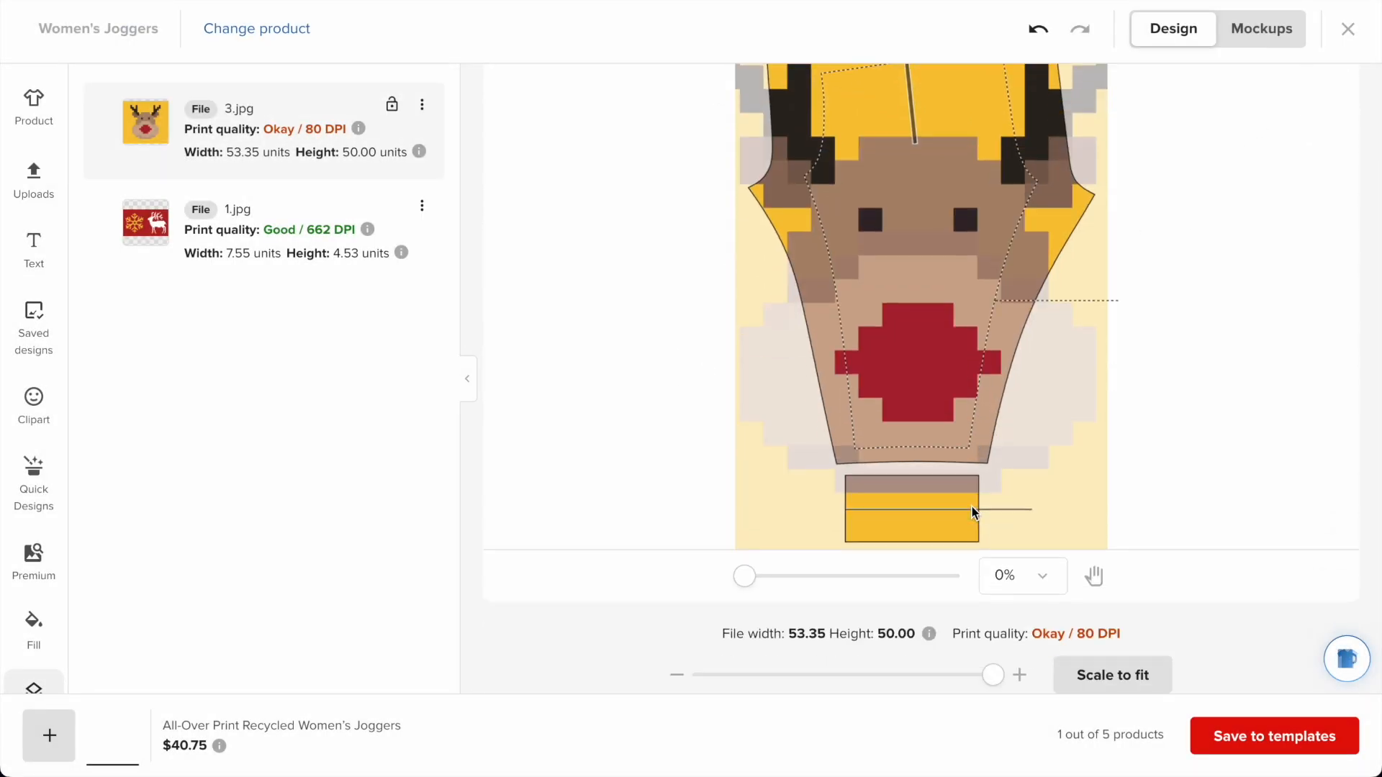
drag(990, 674, 702, 676)
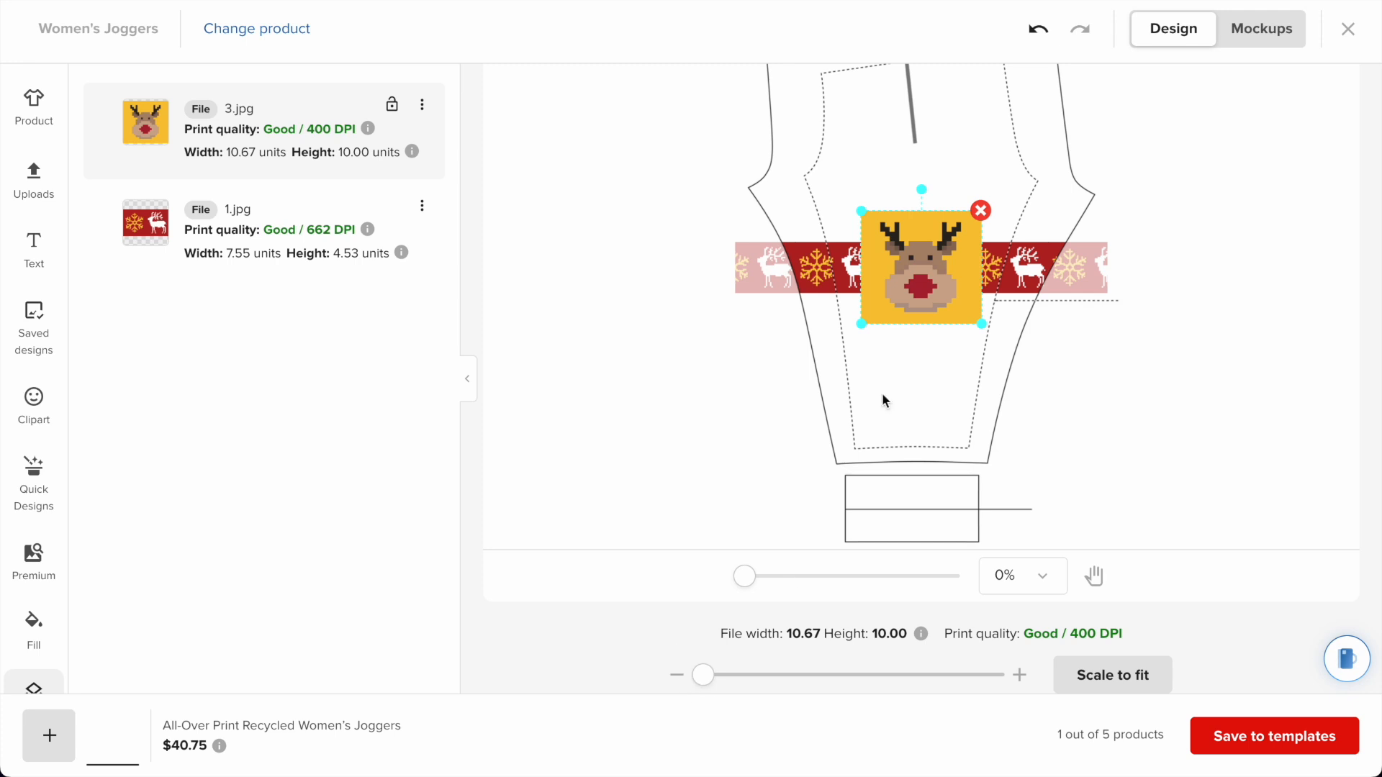
drag(861, 211, 918, 343)
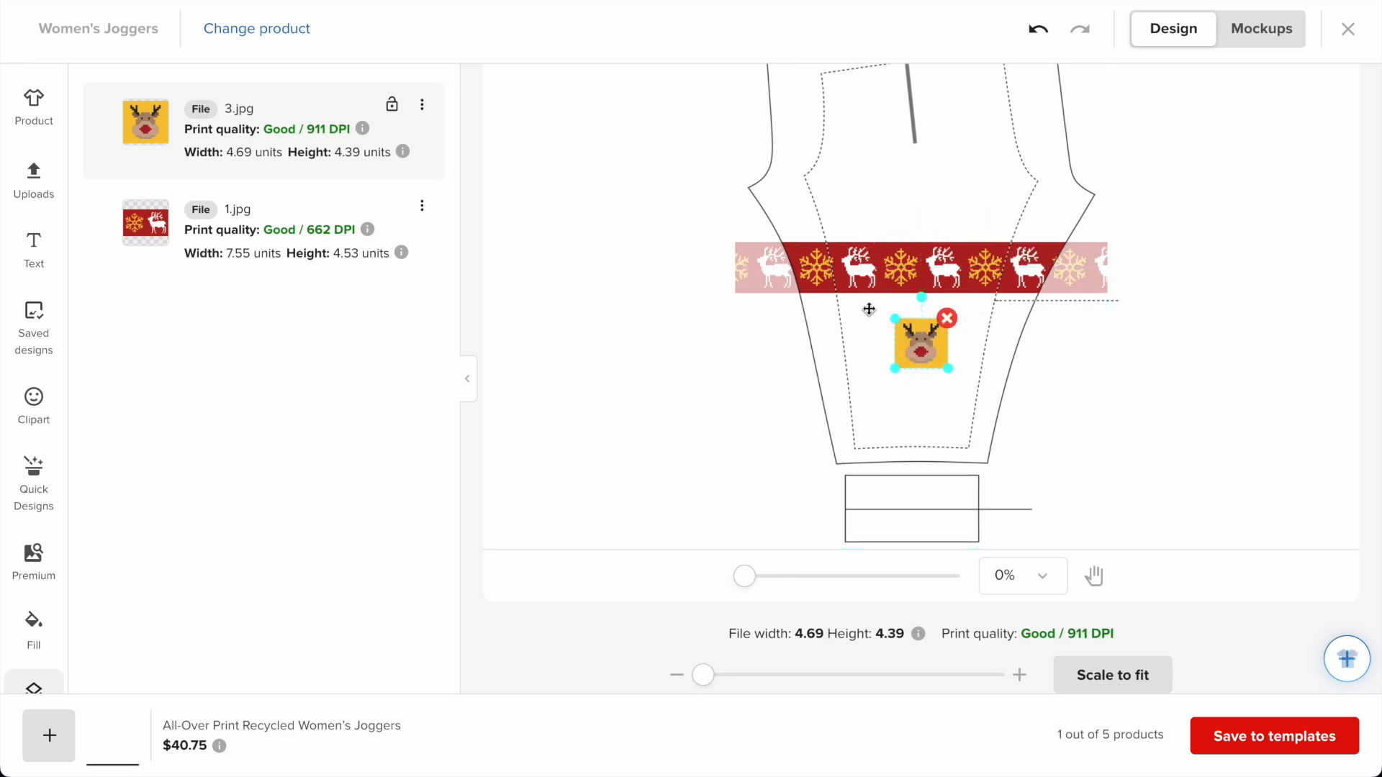
- Repeat the 3.jpg image as a horizontal line pattern with -0.01 spacing and move the yellow band up closer to the red band
click(422, 104)
scroll(716, 127, up, 3)
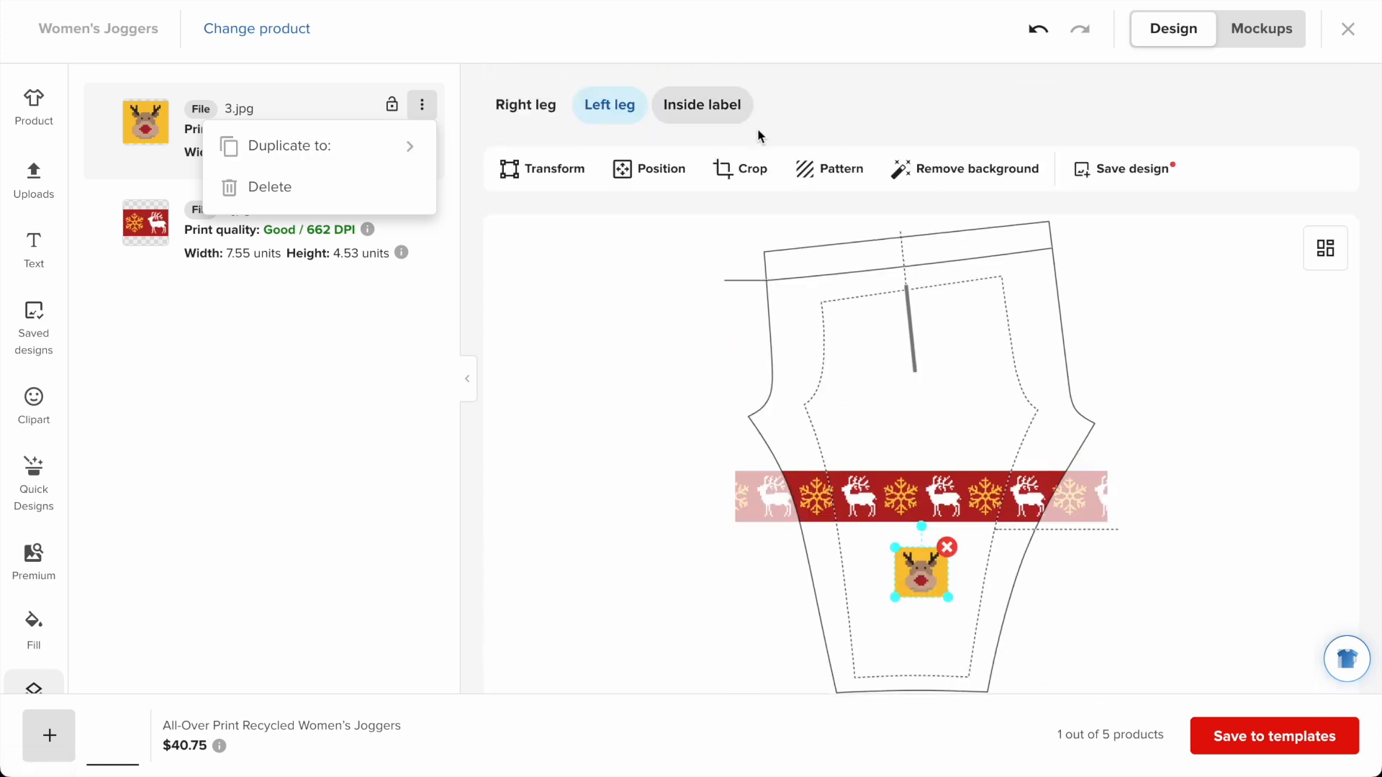
click(829, 168)
click(346, 177)
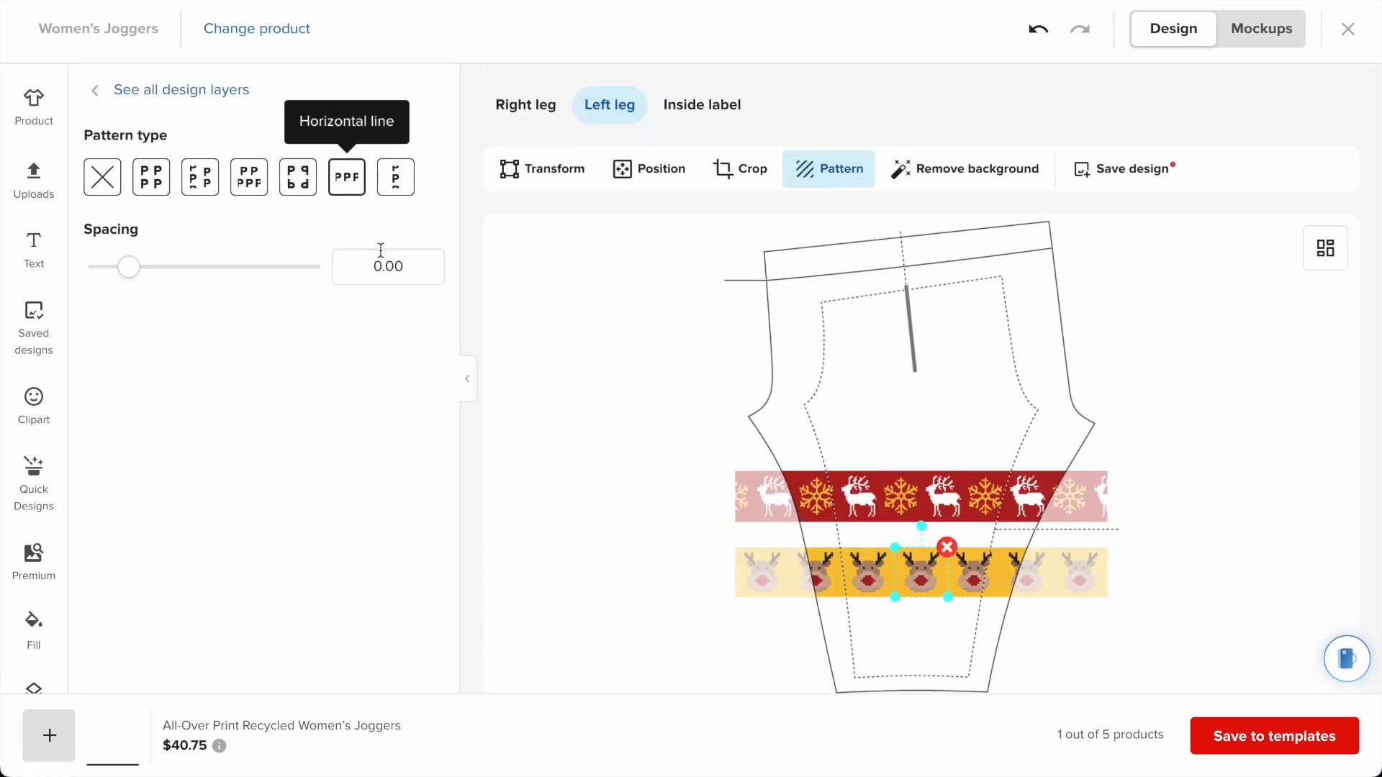
click(367, 268)
text(-0.0)
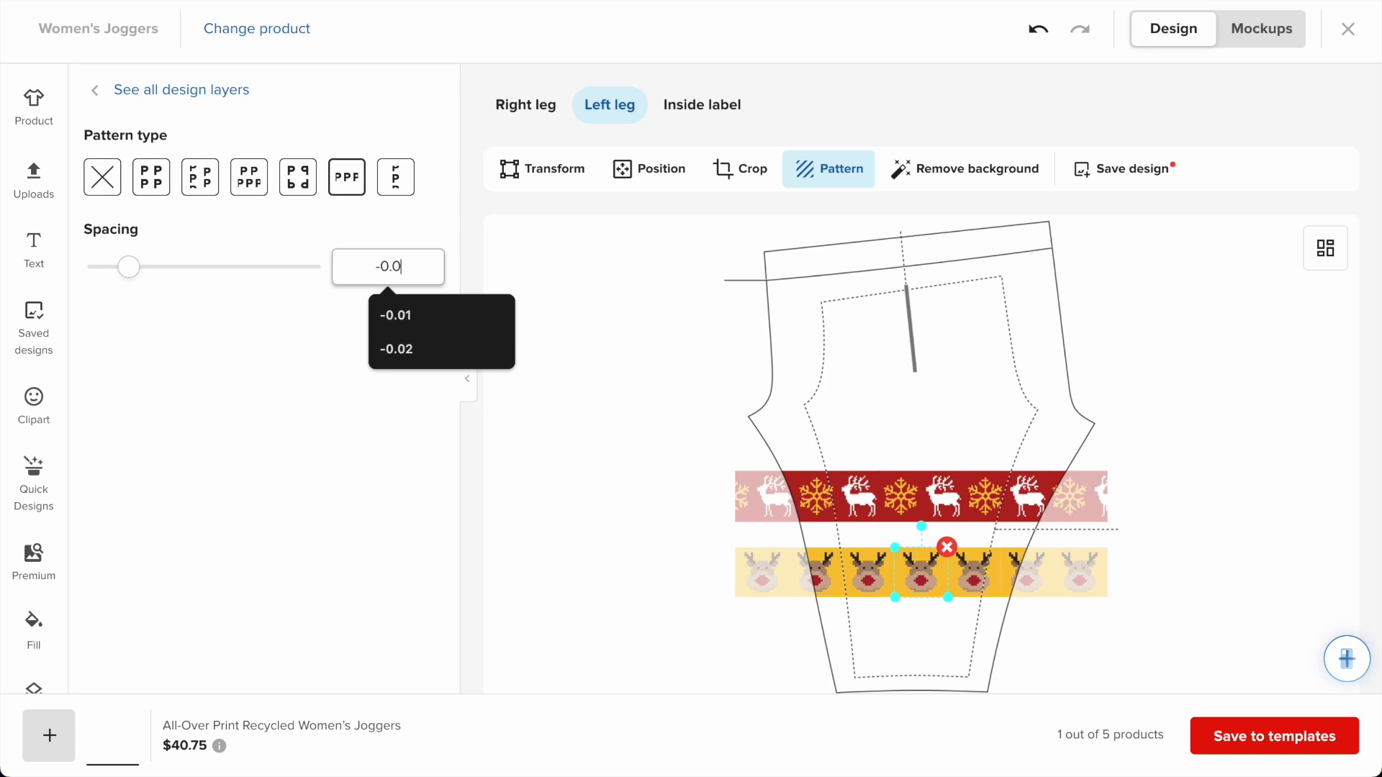
text(1)
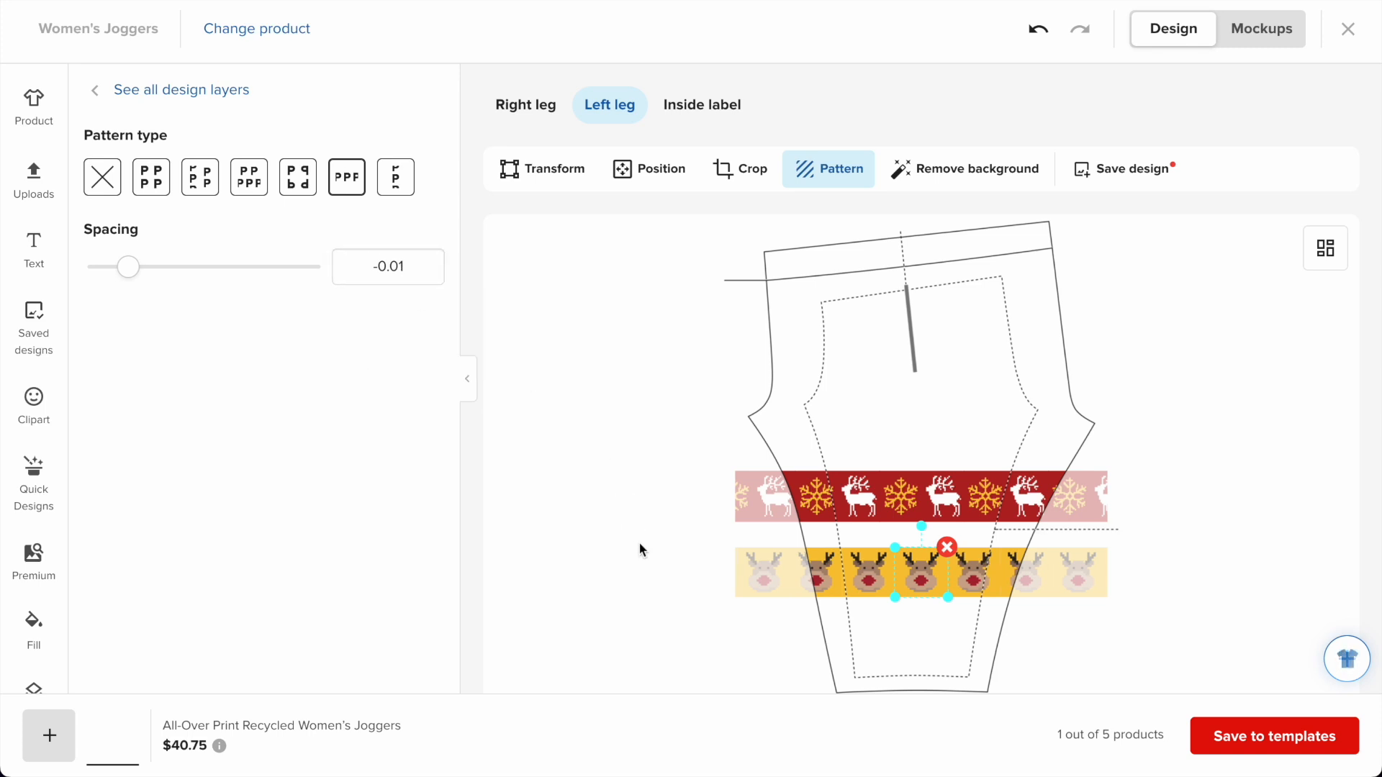
click(919, 574)
drag(921, 578, 919, 565)
click(240, 92)
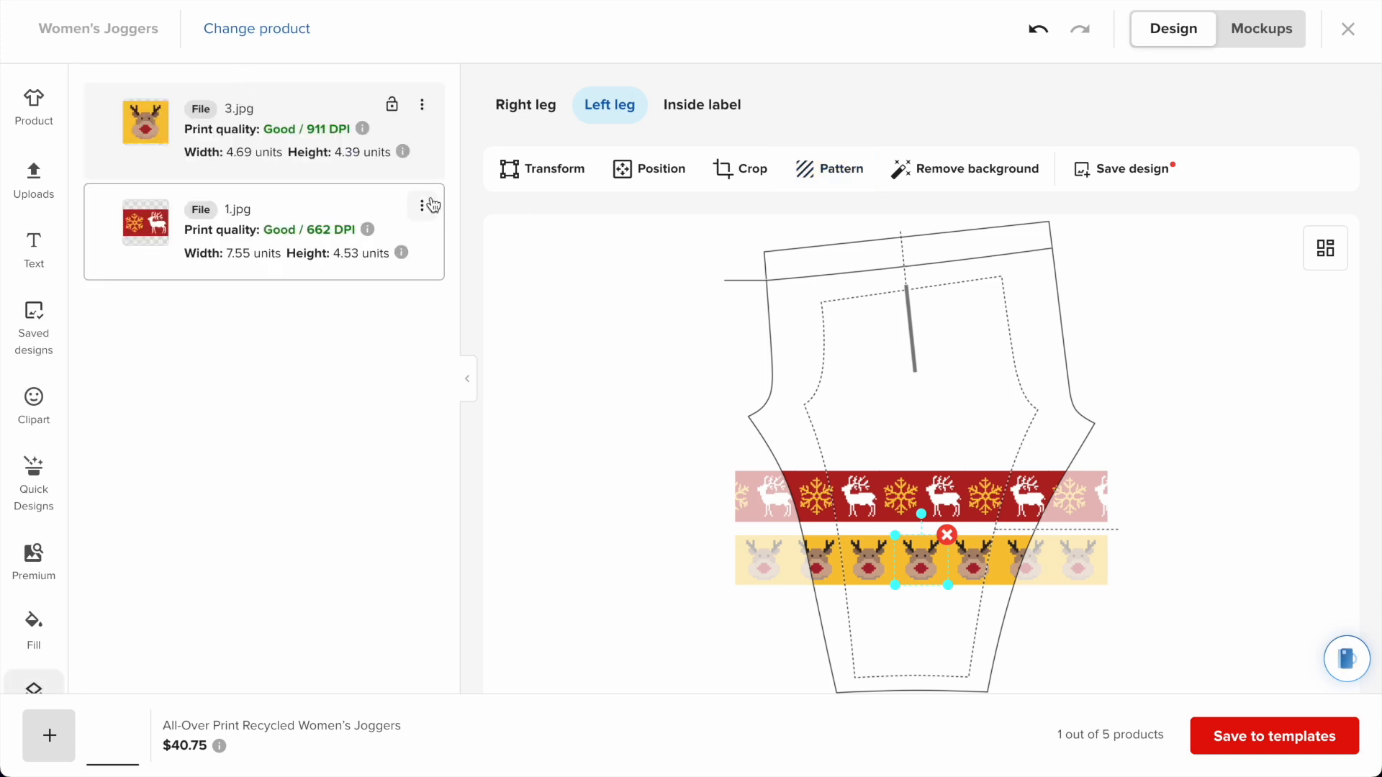
- Duplicate the yellow reindeer band on the left leg, place the copy above the red band, and raise the red band slightly
click(422, 105)
click(391, 147)
click(367, 206)
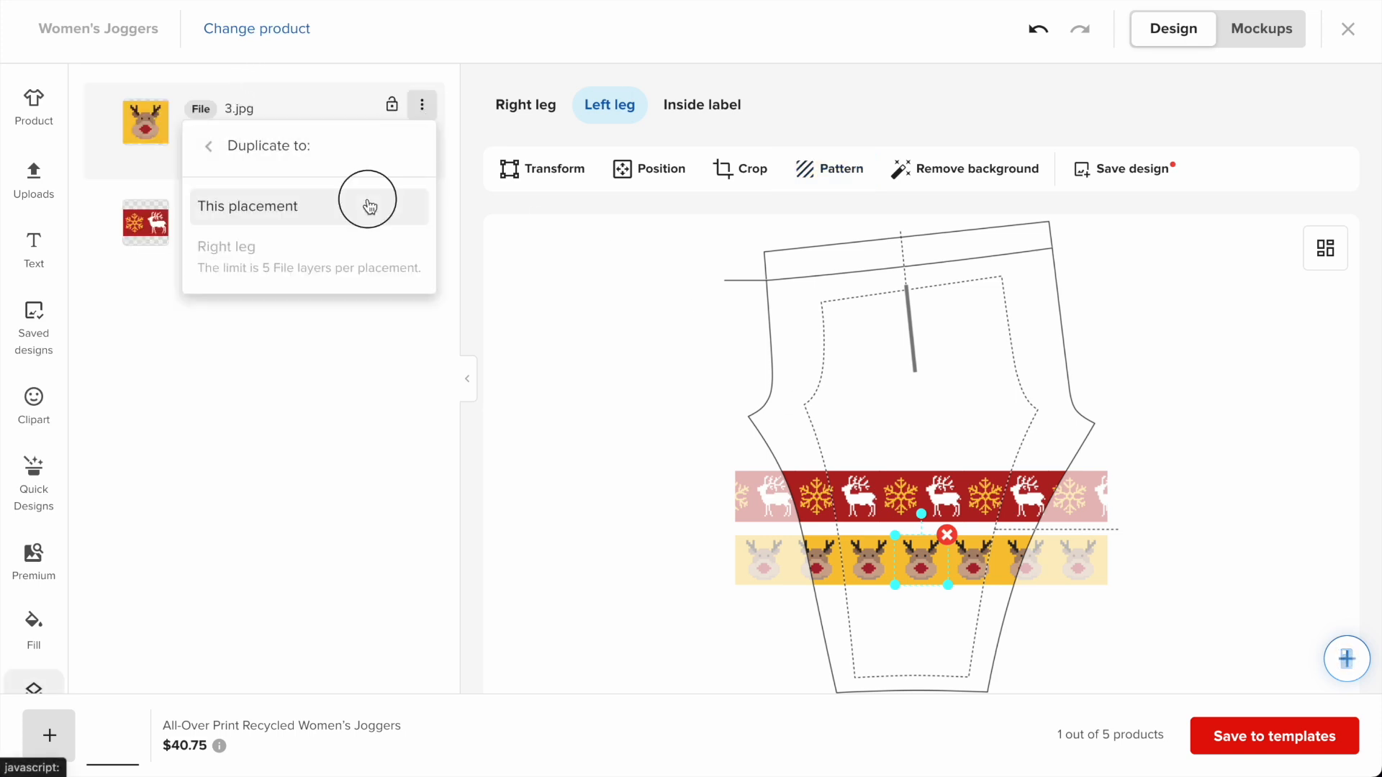
drag(947, 601, 948, 445)
drag(937, 499, 936, 493)
- Duplicate the red band on the left leg and place the copy below the lower yellow band
click(422, 306)
click(406, 347)
click(379, 409)
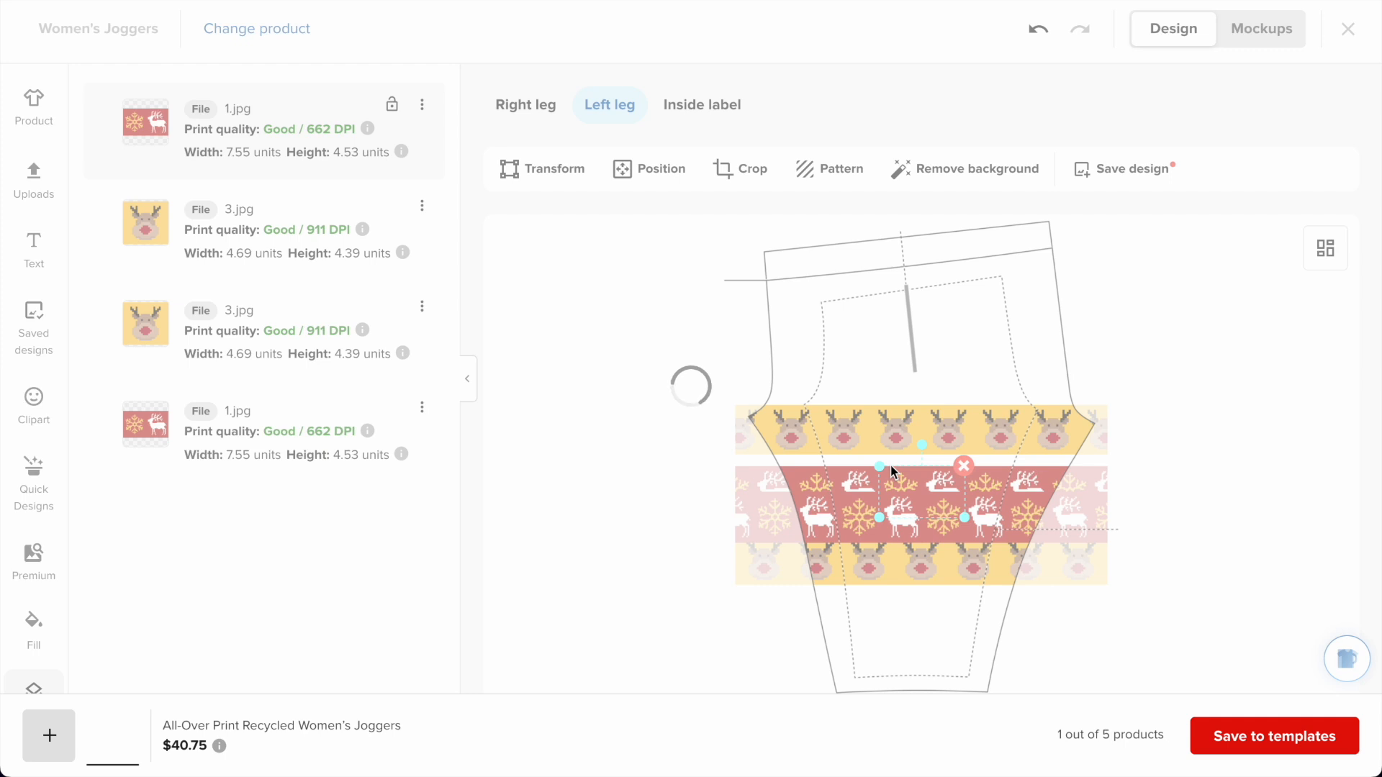
drag(894, 496, 937, 632)
- Compare the left leg's band layout with the bands on the right leg
scroll(947, 434, down, 3)
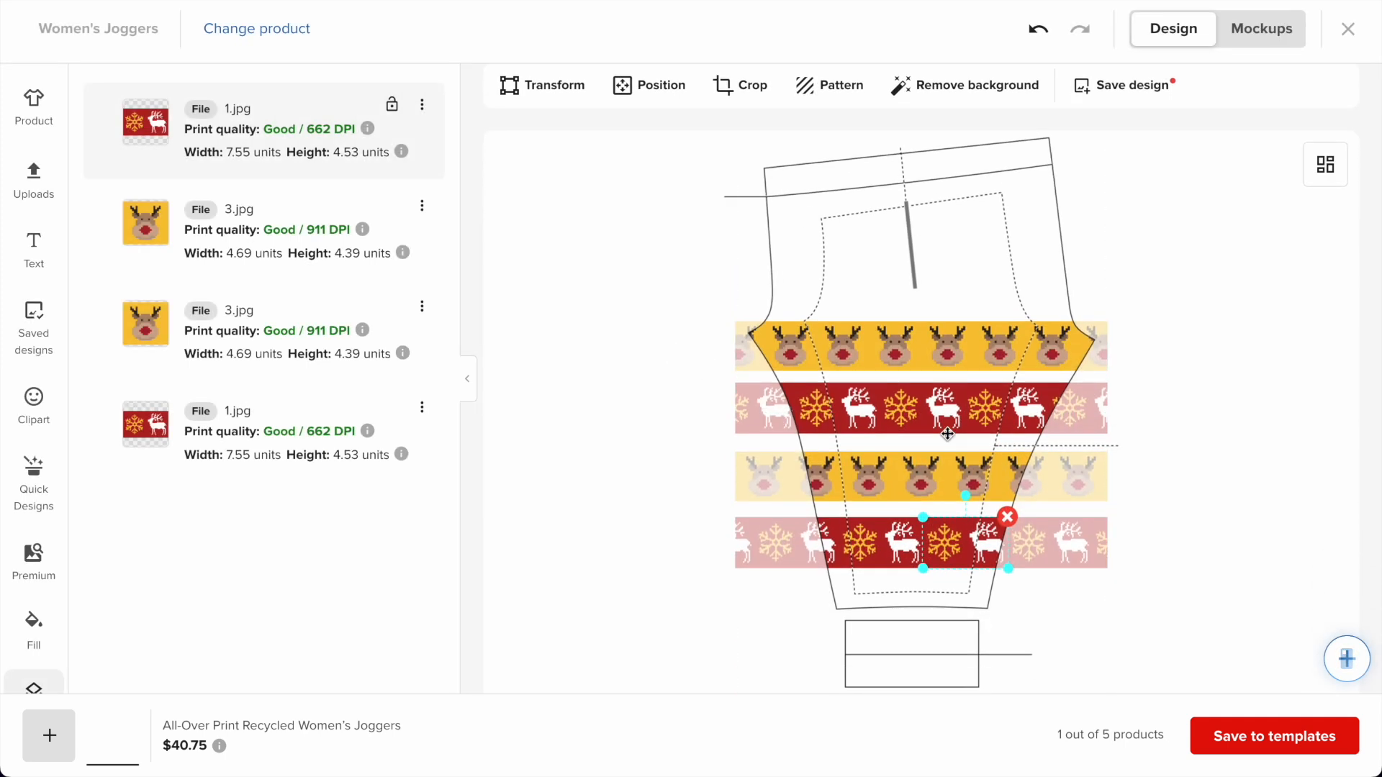
scroll(1000, 406, up, 3)
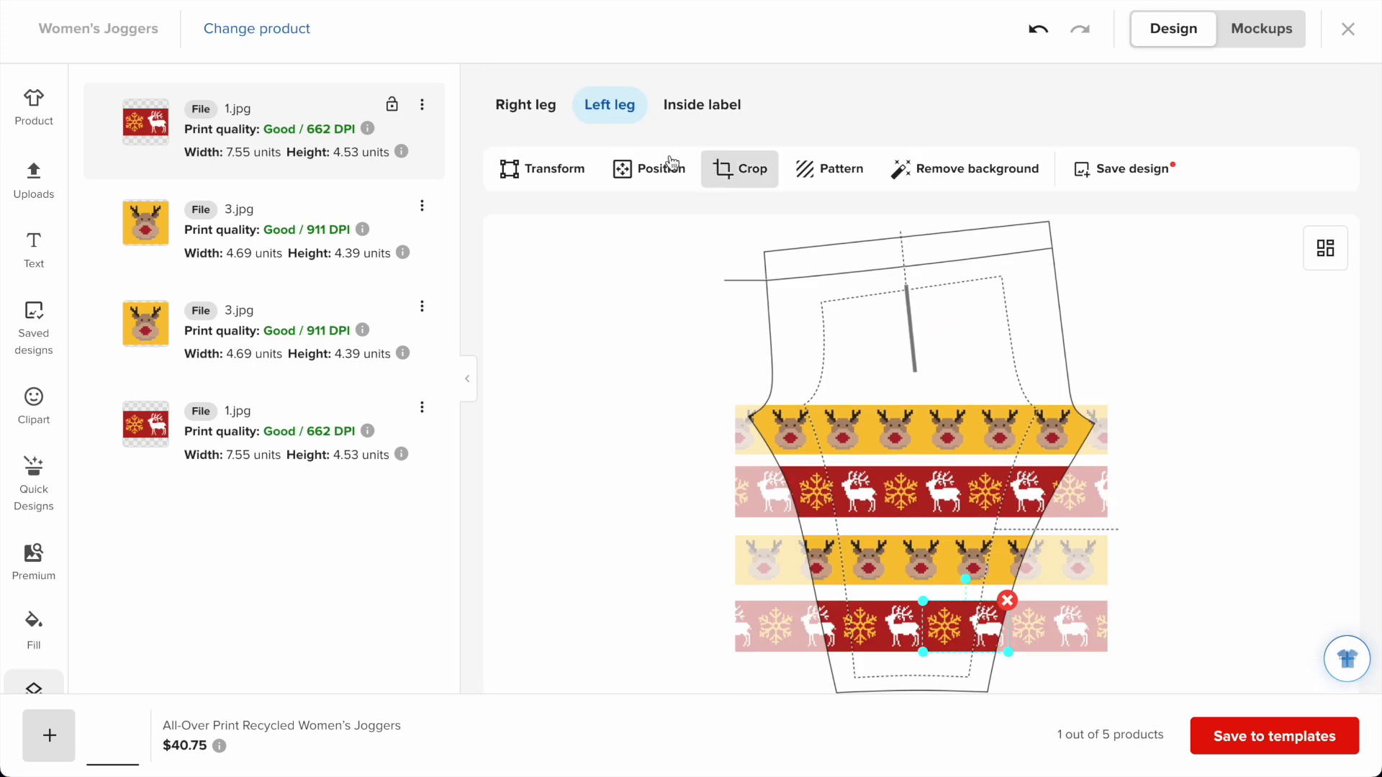
click(524, 105)
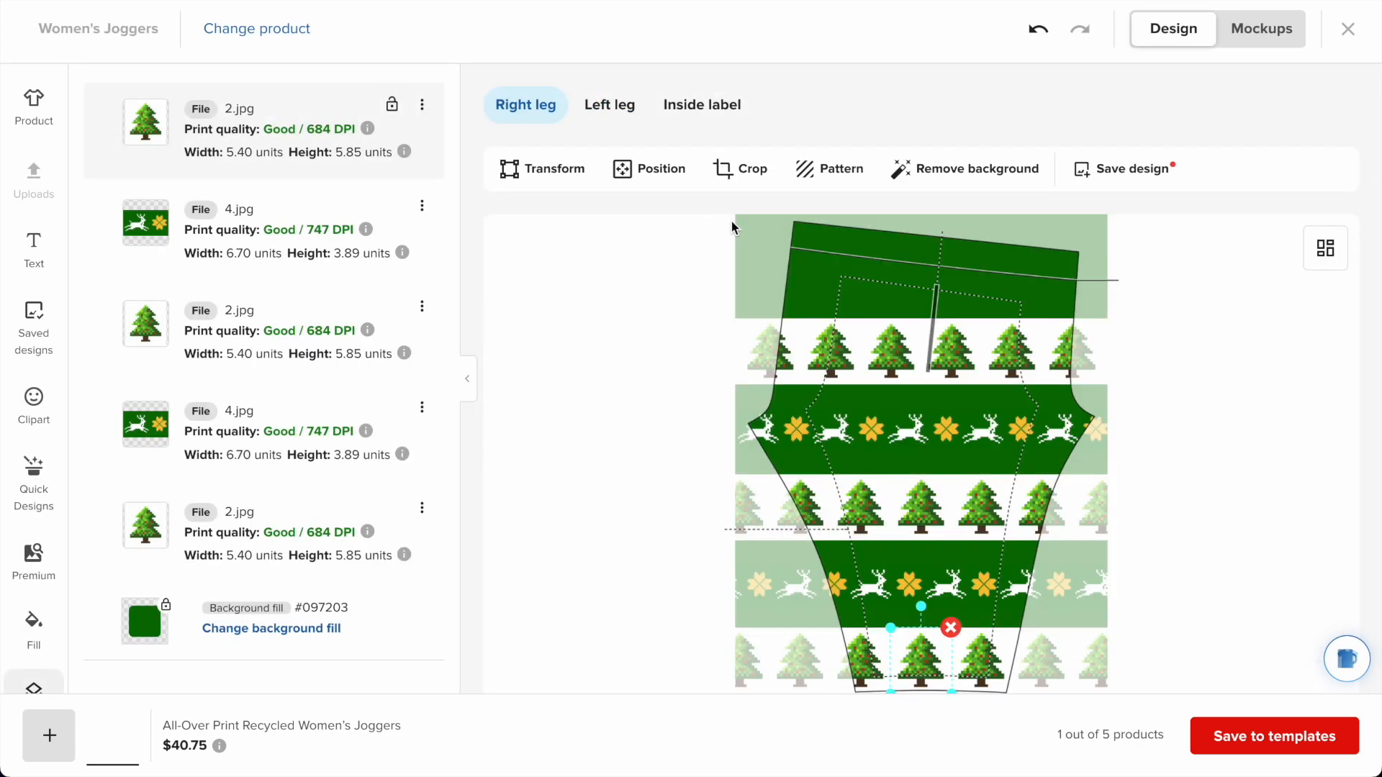
scroll(721, 311, down, 2)
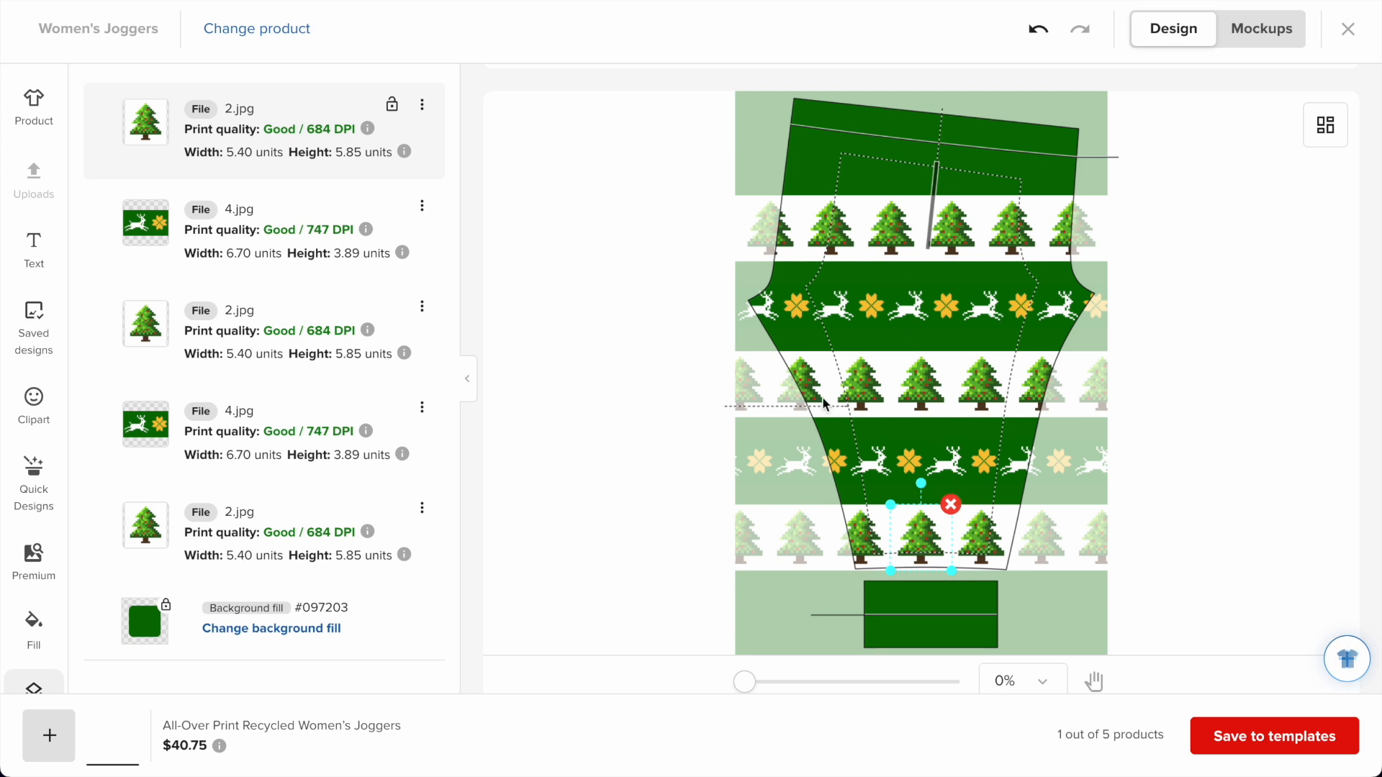
- Return to the left leg and duplicate the upper red reindeer band (1.jpg)
scroll(613, 346, up, 2)
click(608, 105)
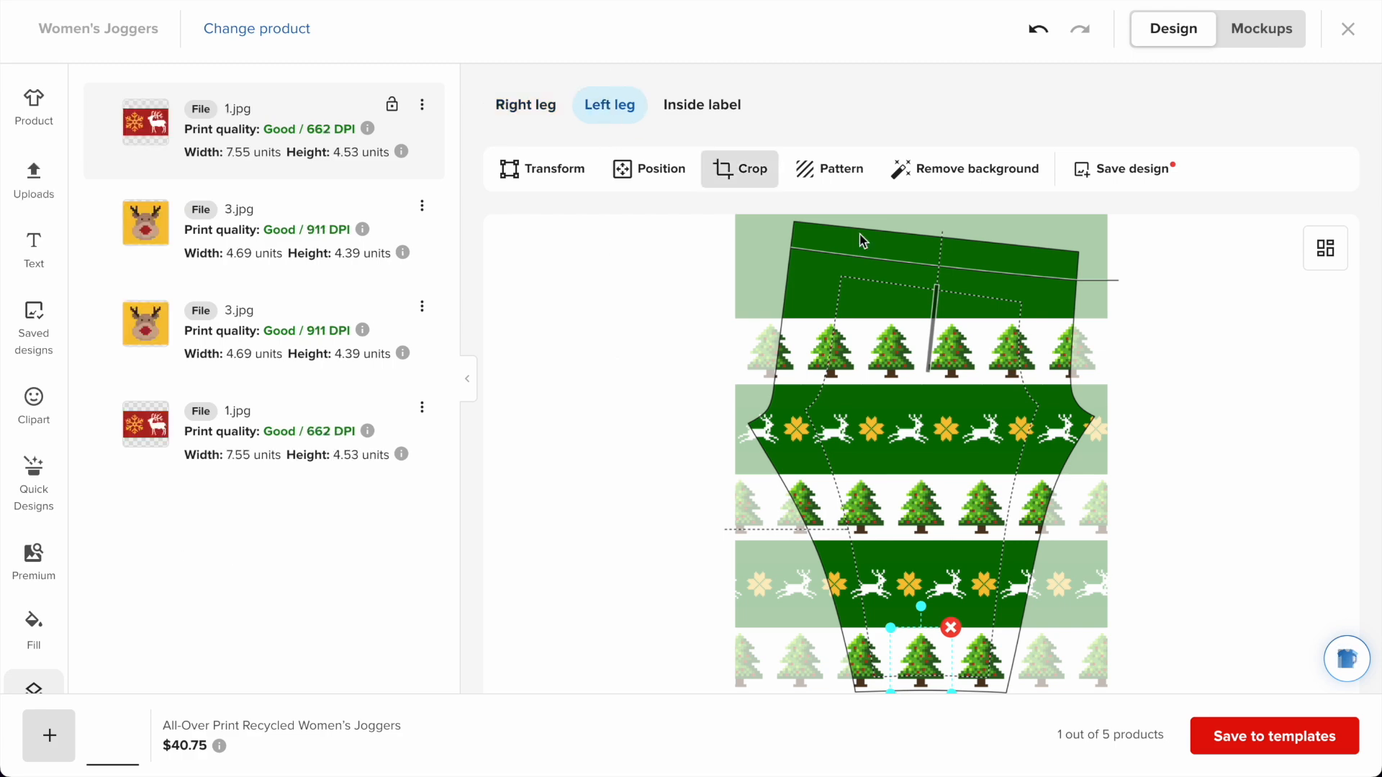
scroll(859, 524, down, 2)
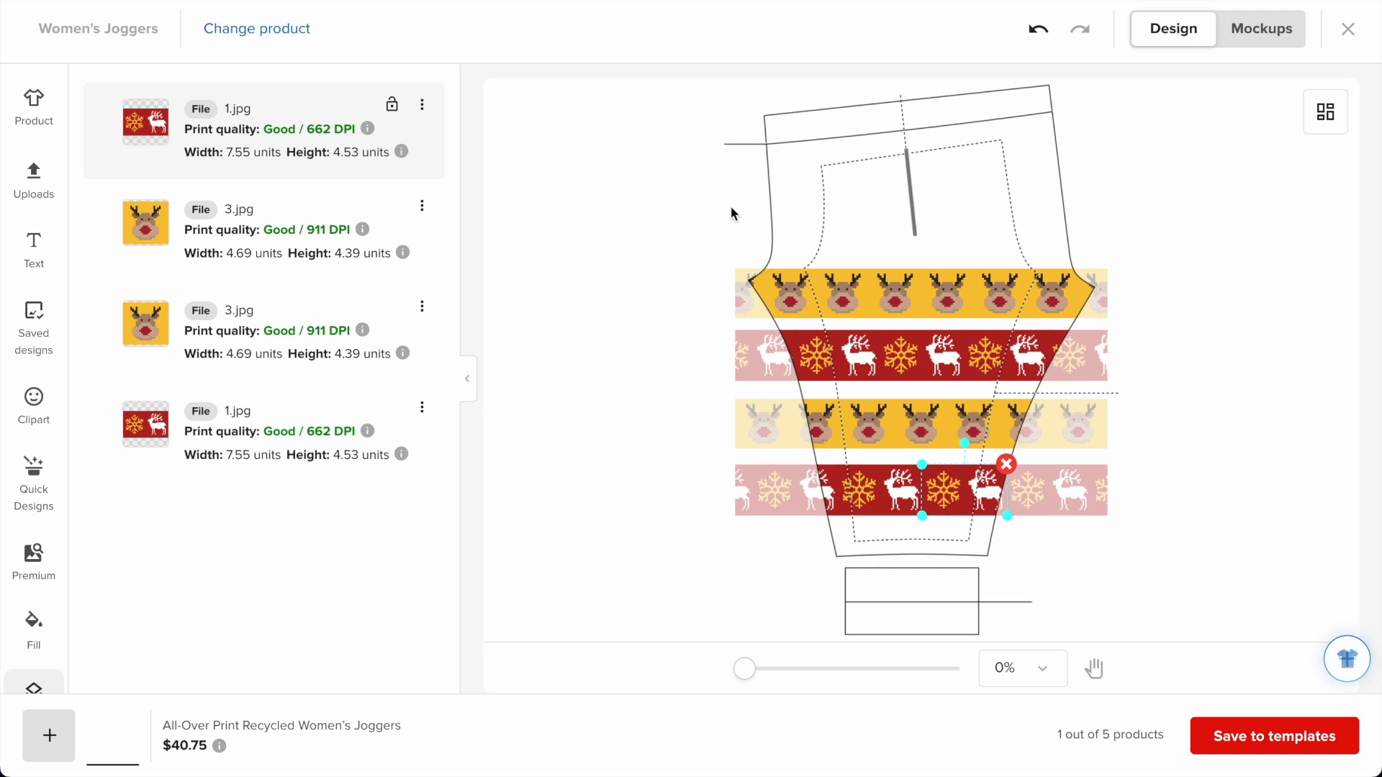
click(421, 407)
click(388, 452)
click(370, 506)
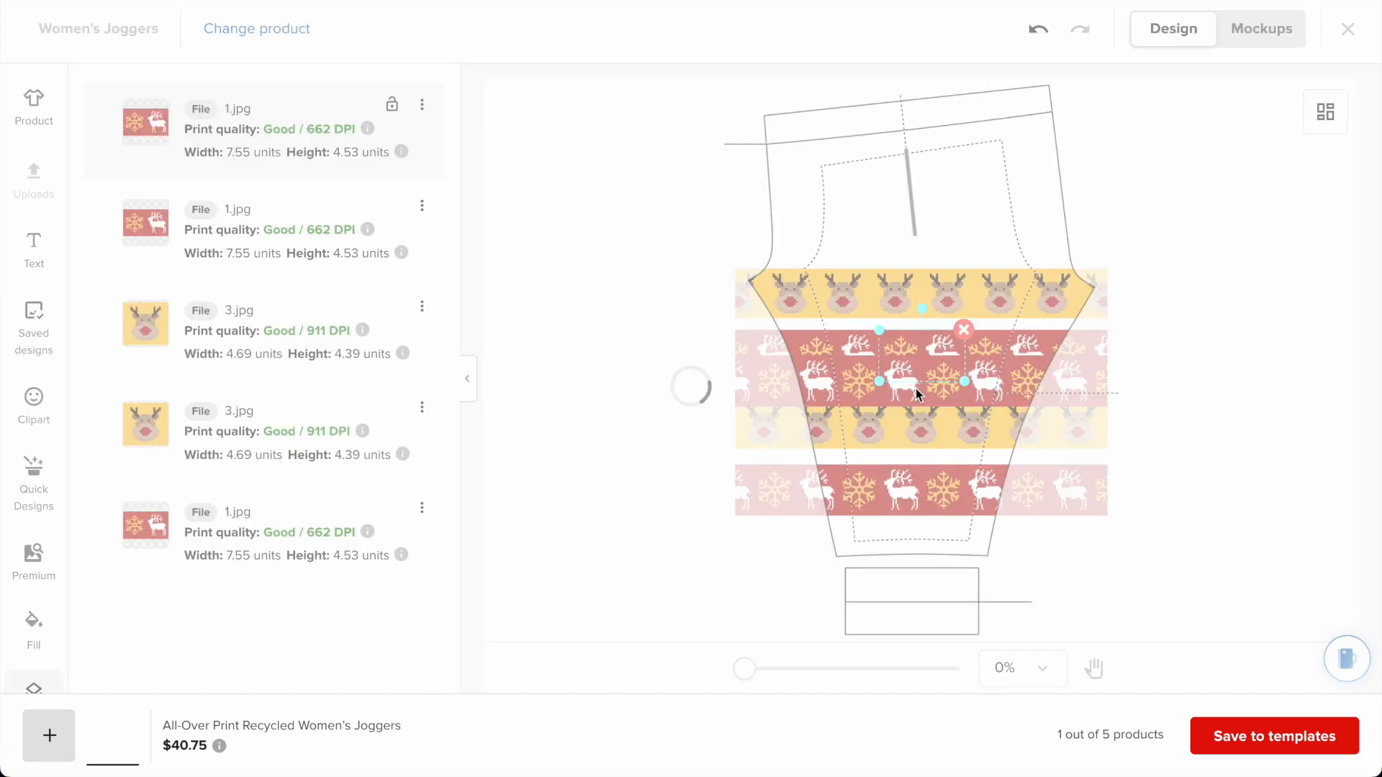
- Spread the bands down the left leg to the ankle and place one red band above the upper yellow reindeer band
drag(942, 505, 943, 533)
click(927, 430)
drag(922, 433, 922, 472)
drag(921, 387, 923, 410)
drag(950, 358, 948, 234)
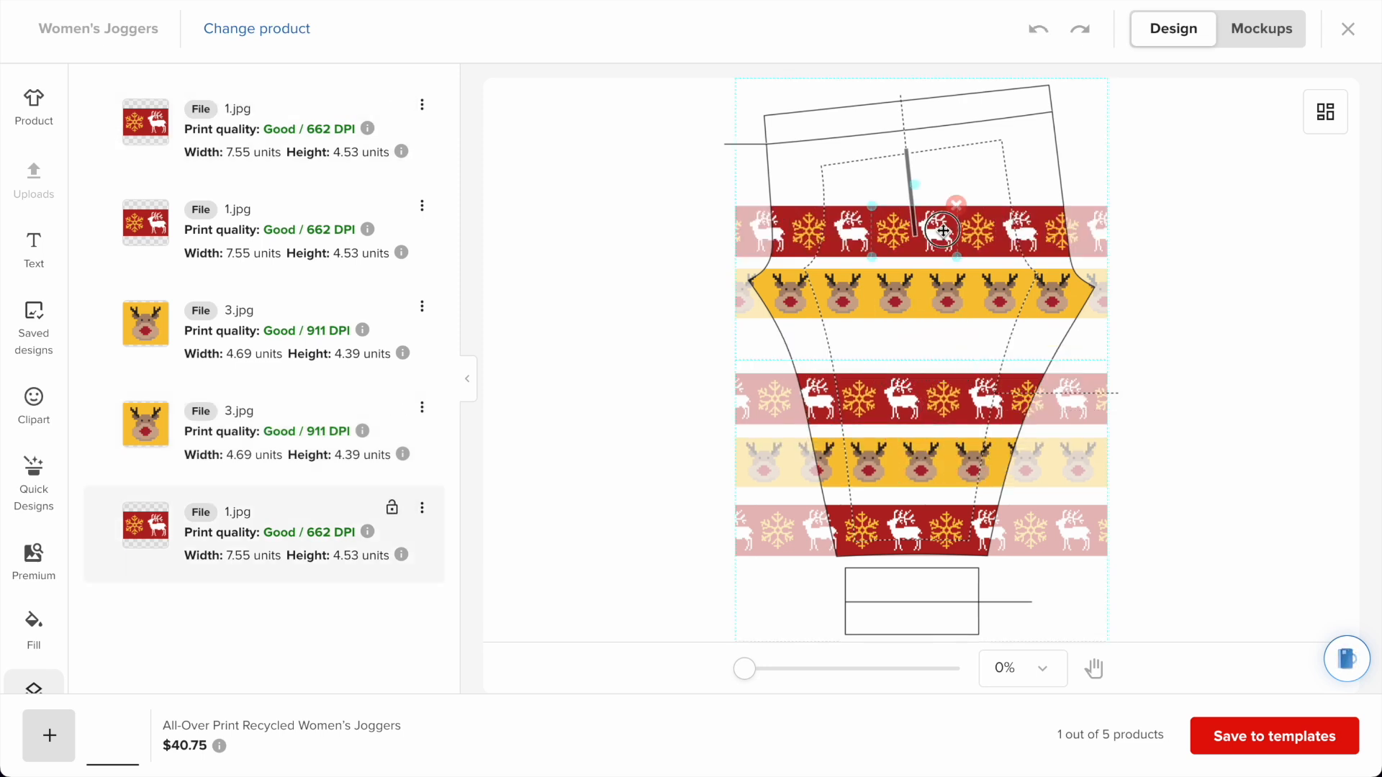
drag(944, 297, 947, 336)
drag(939, 238, 942, 268)
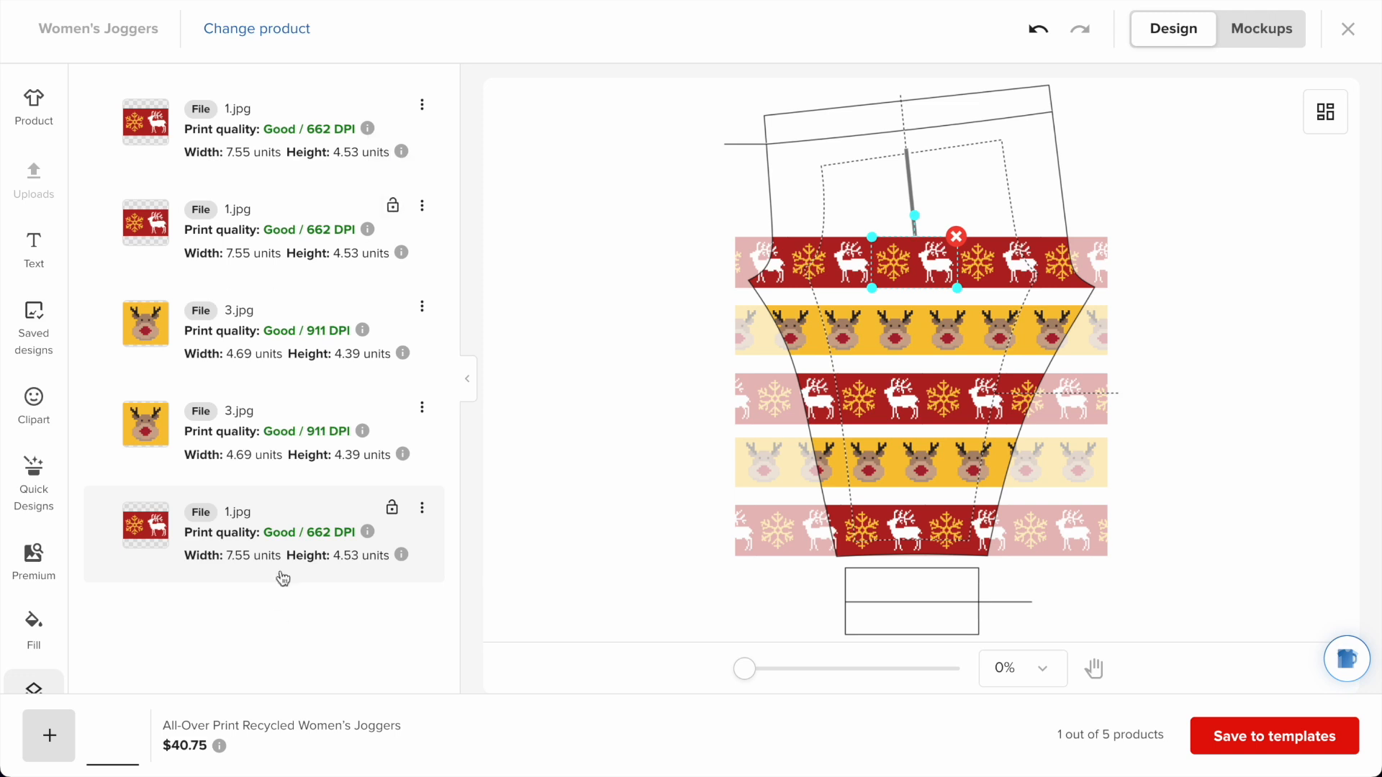
- Fill the left leg's background with the yellow sampled from the reindeer band (R 248, G 197, B 55)
click(34, 632)
click(126, 171)
click(135, 333)
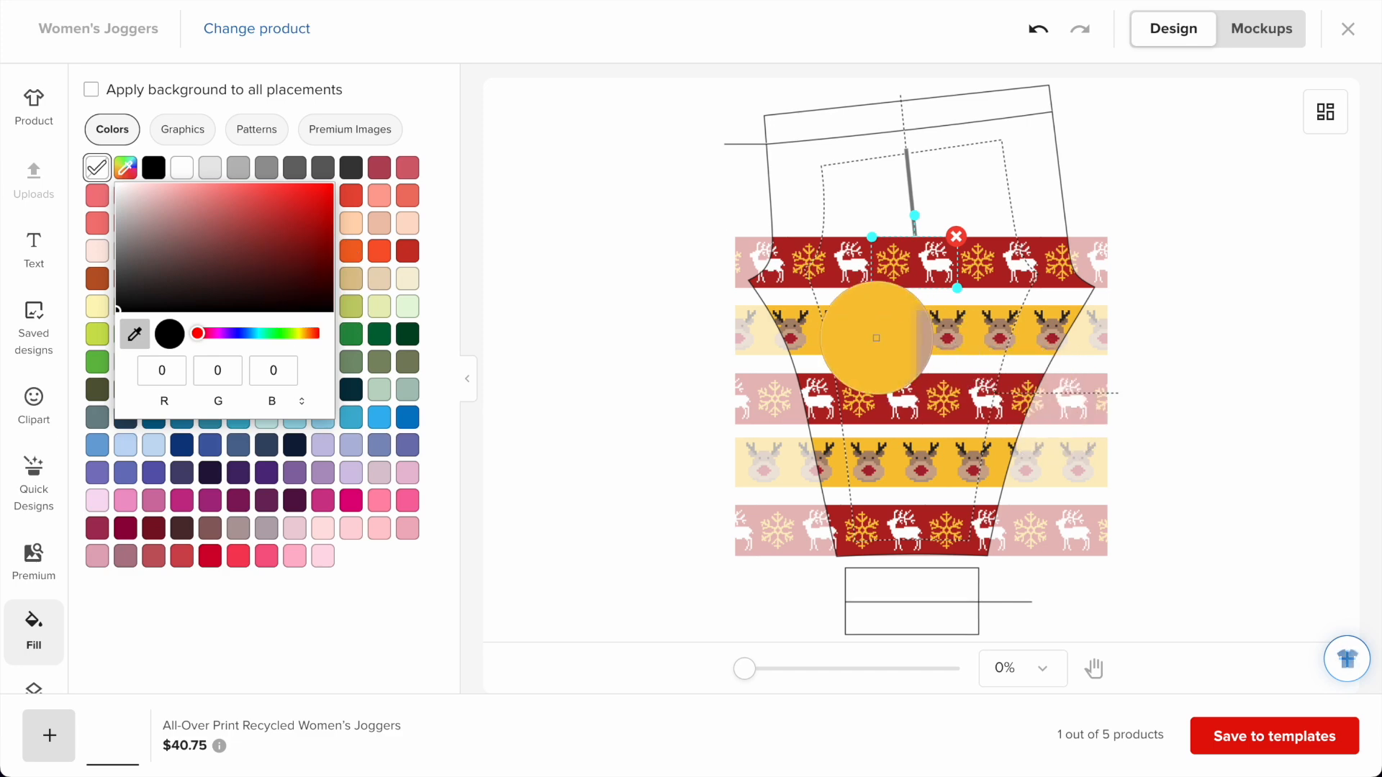
click(879, 345)
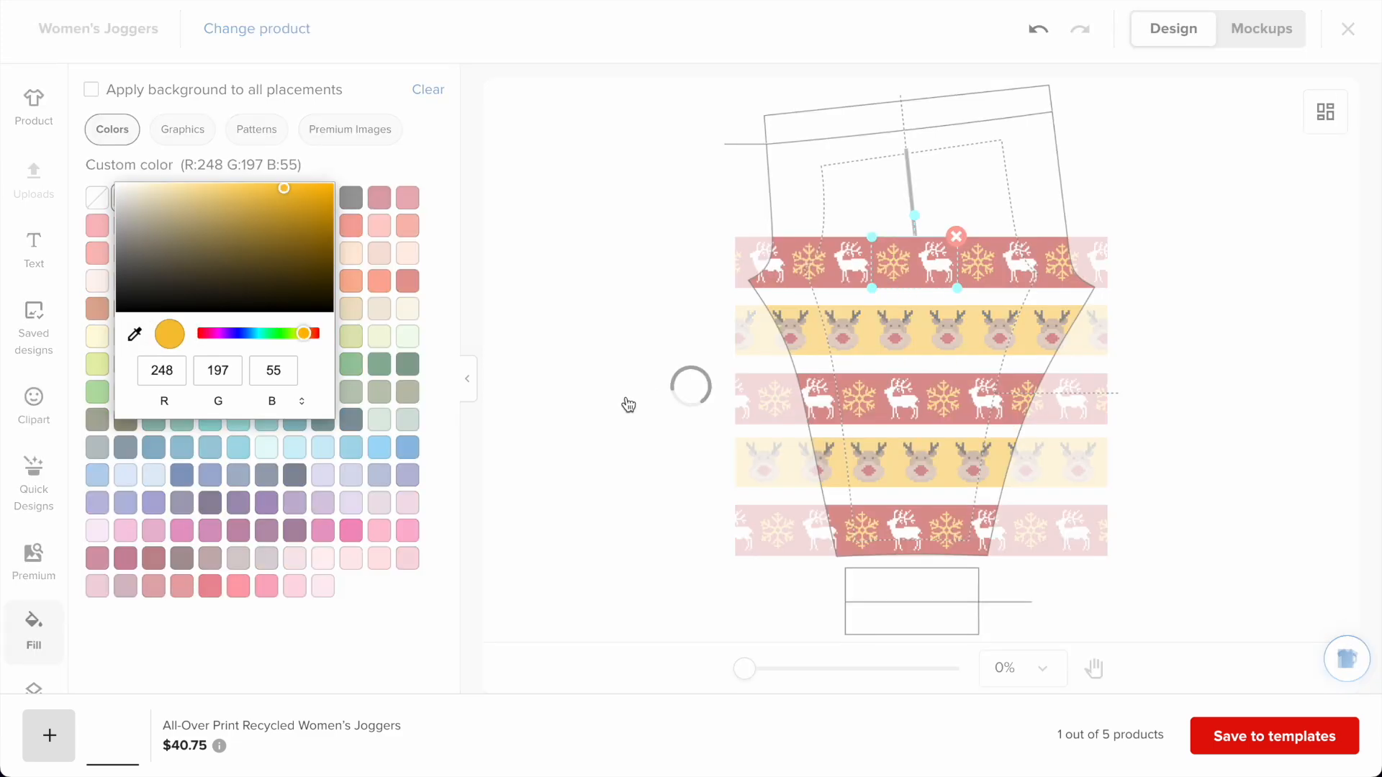
click(552, 399)
- Check the joggers mockup and move the left leg's top red band, upper reindeer row and middle red band higher
click(1260, 30)
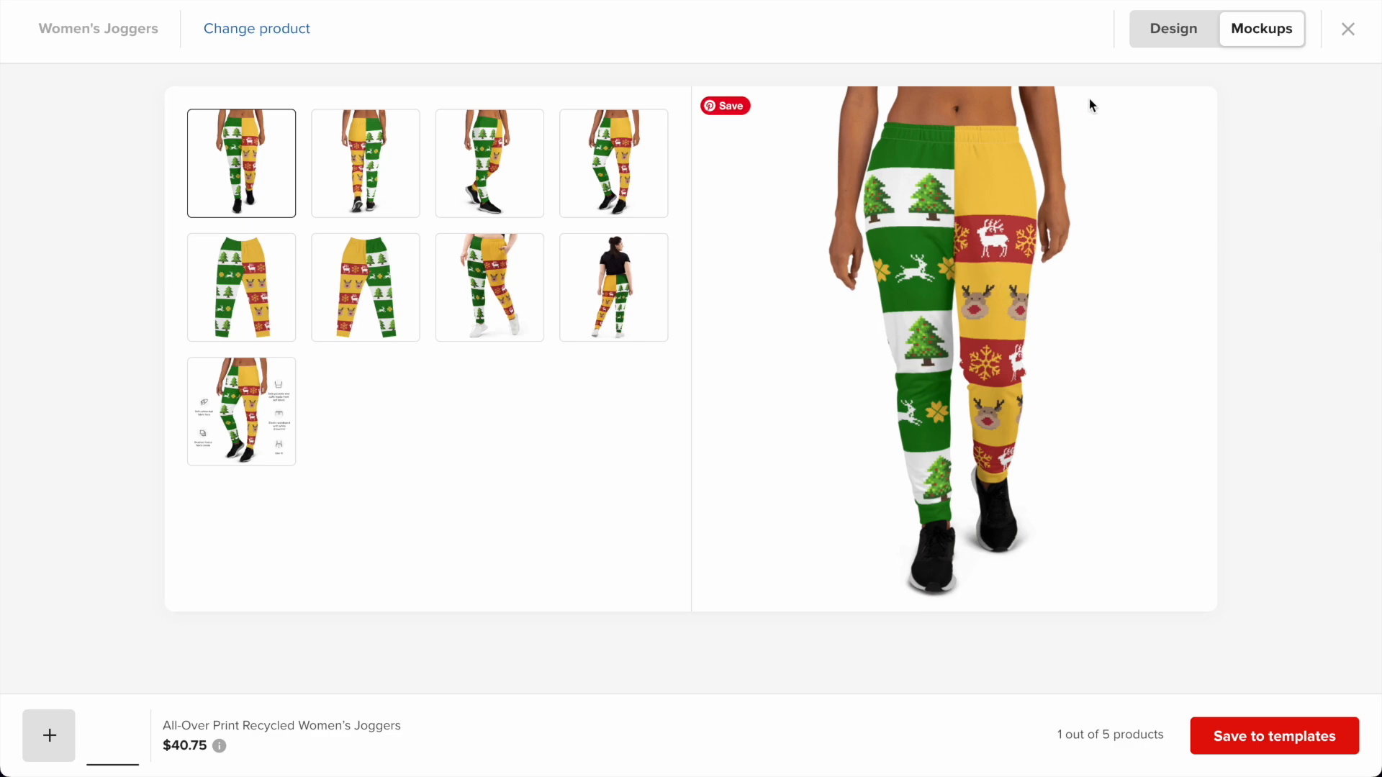
click(1143, 38)
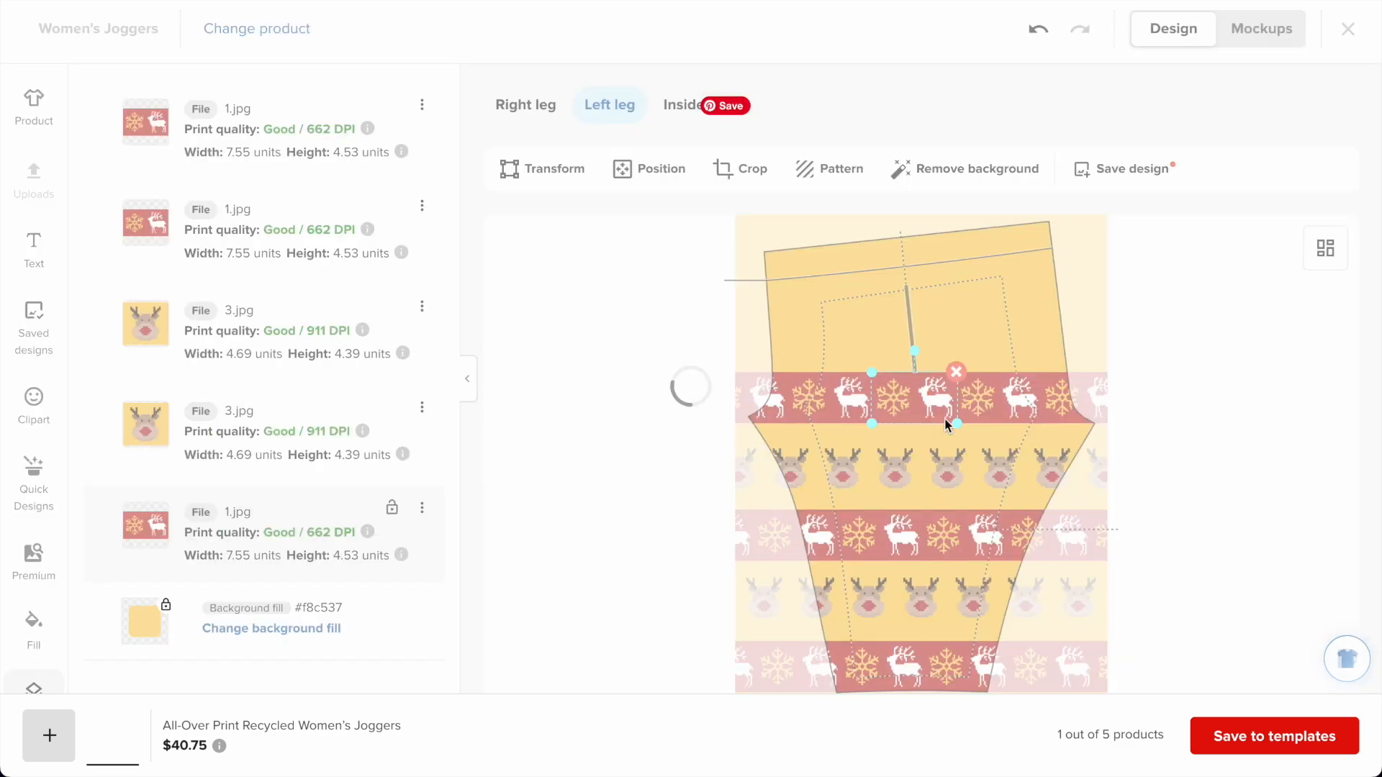
drag(922, 405, 918, 360)
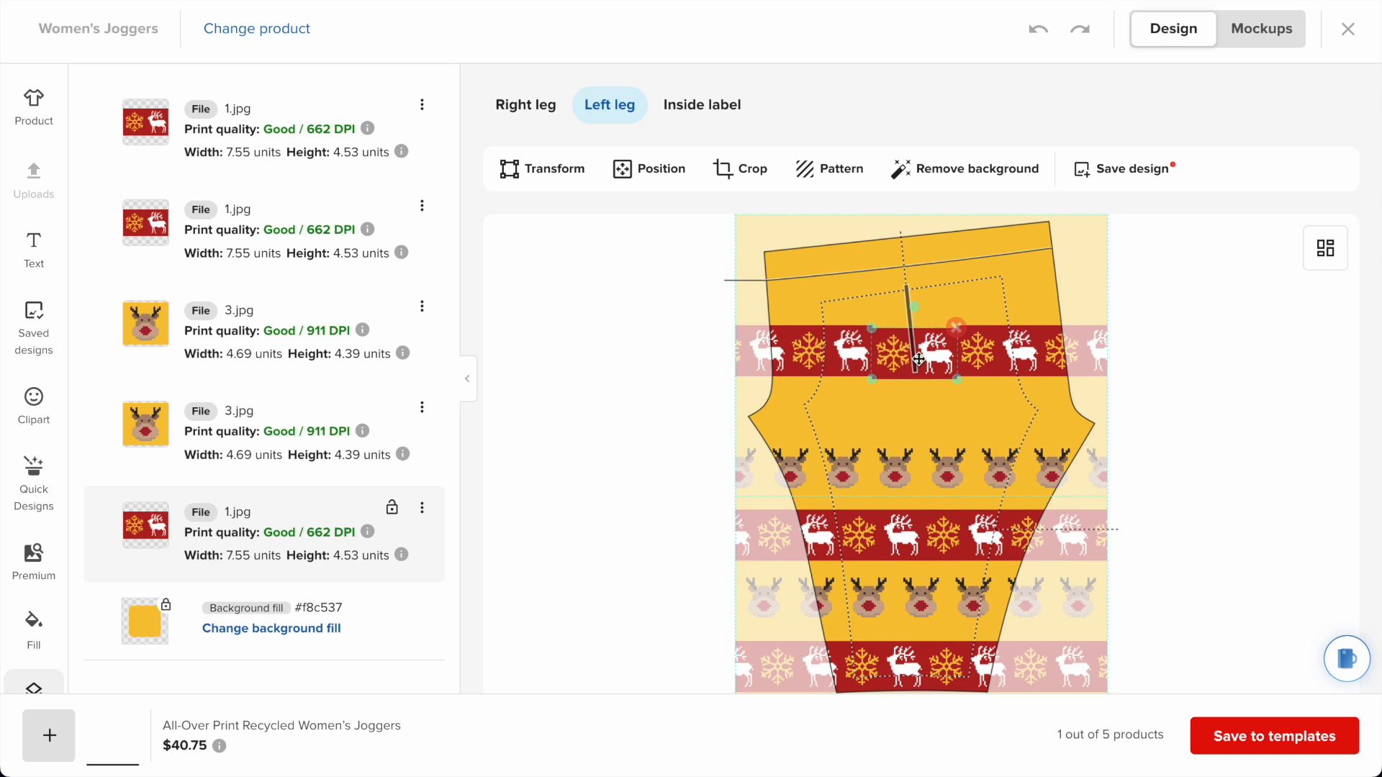
drag(916, 475, 916, 450)
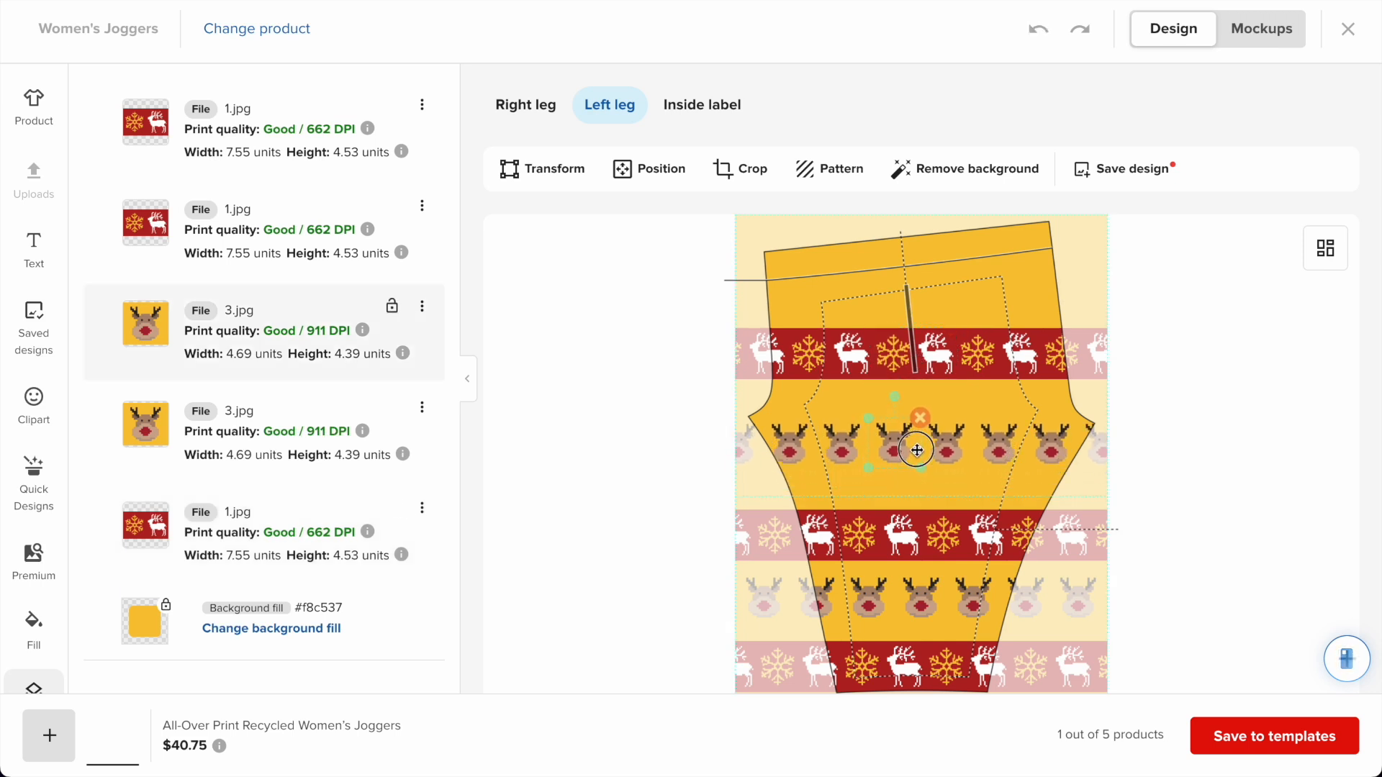
drag(916, 531, 916, 515)
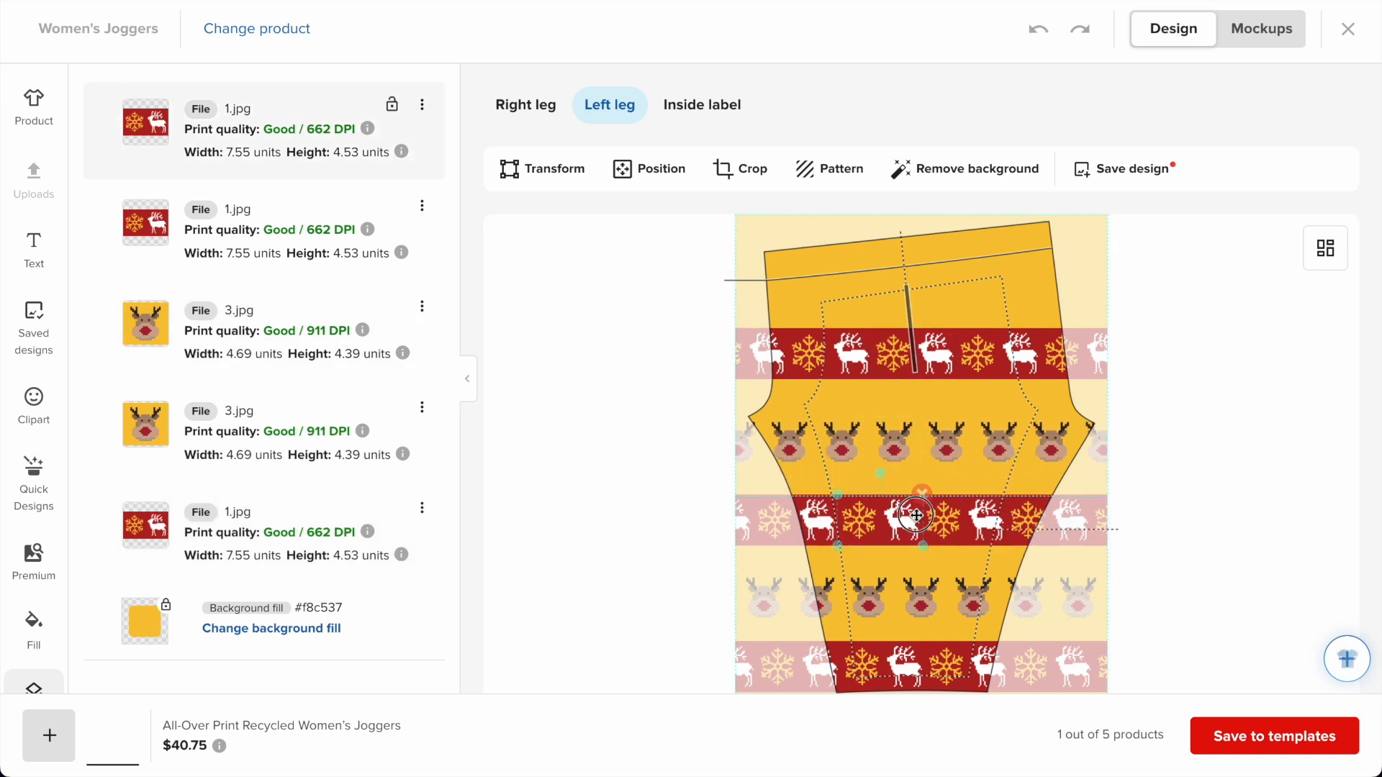
- Nudge the left leg's two reindeer rows and the middle red band slightly upward to even out the spacing
scroll(916, 515, down, 1)
click(916, 558)
drag(916, 558, 916, 551)
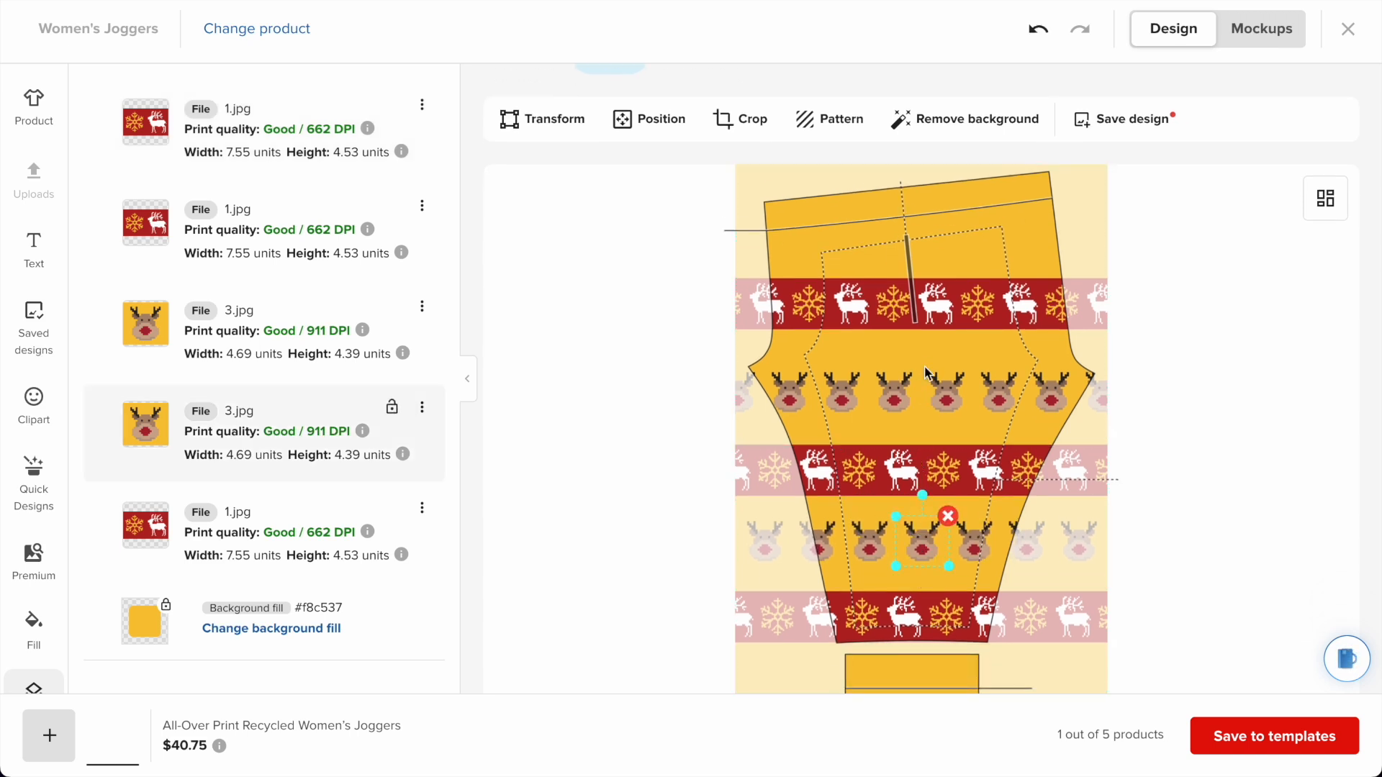
drag(924, 395, 922, 388)
drag(913, 471, 913, 465)
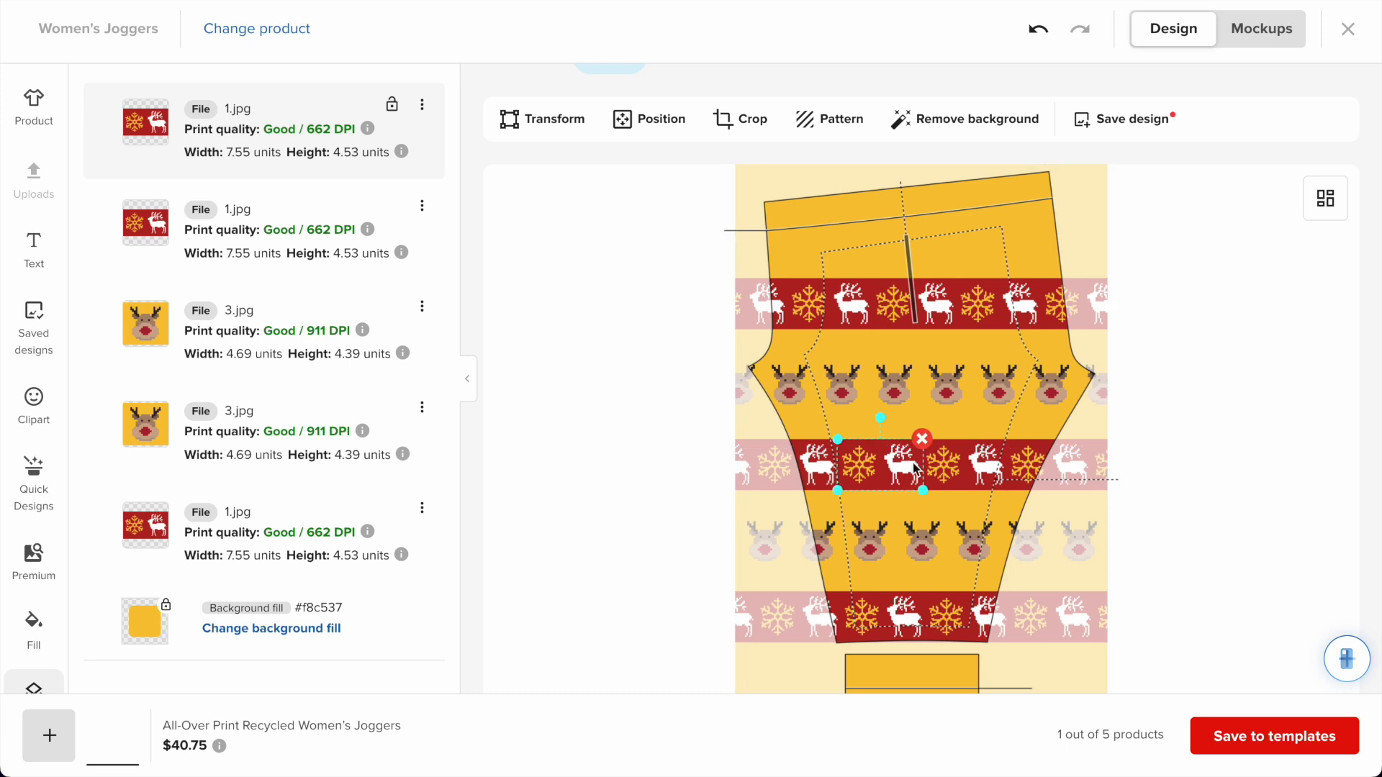
- Review the updated joggers mockups from the front, back and side and on other models
click(1246, 43)
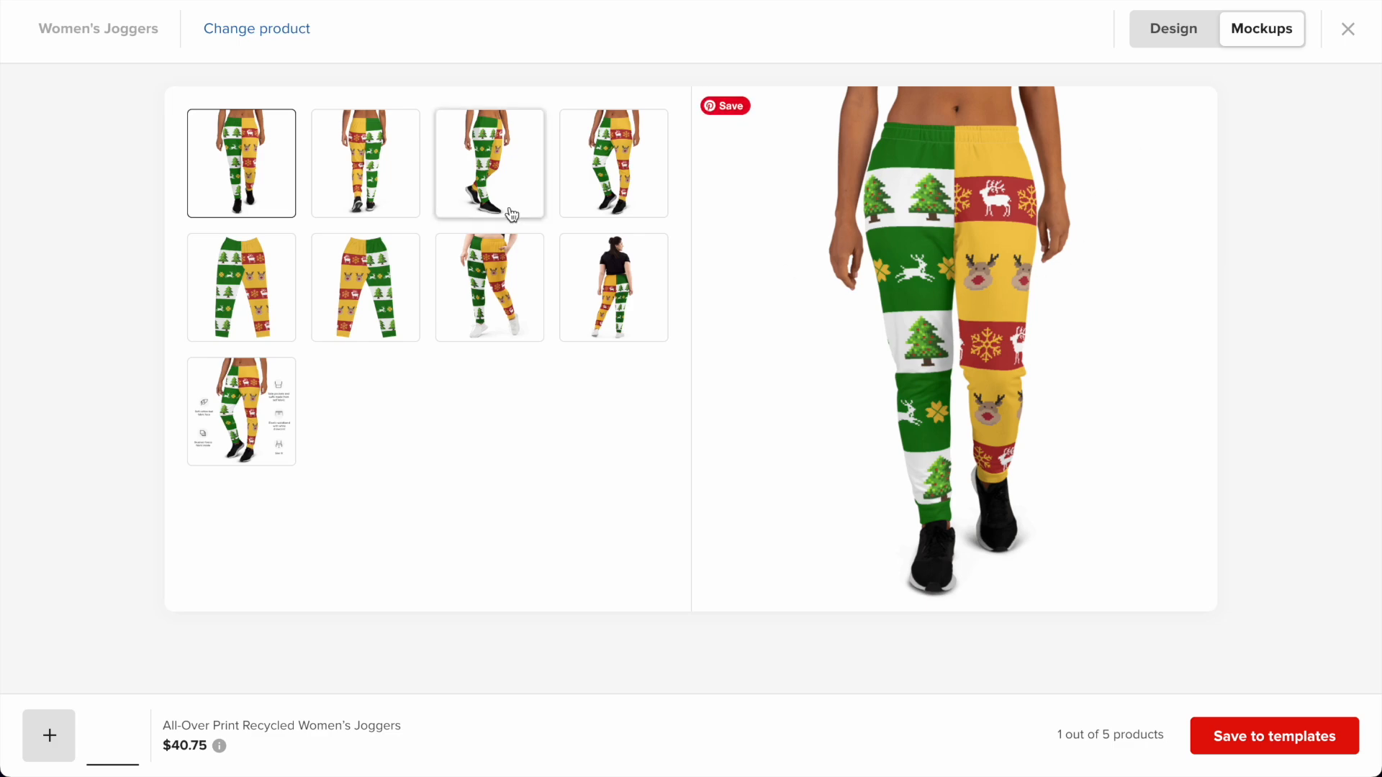
click(482, 164)
click(362, 180)
click(621, 144)
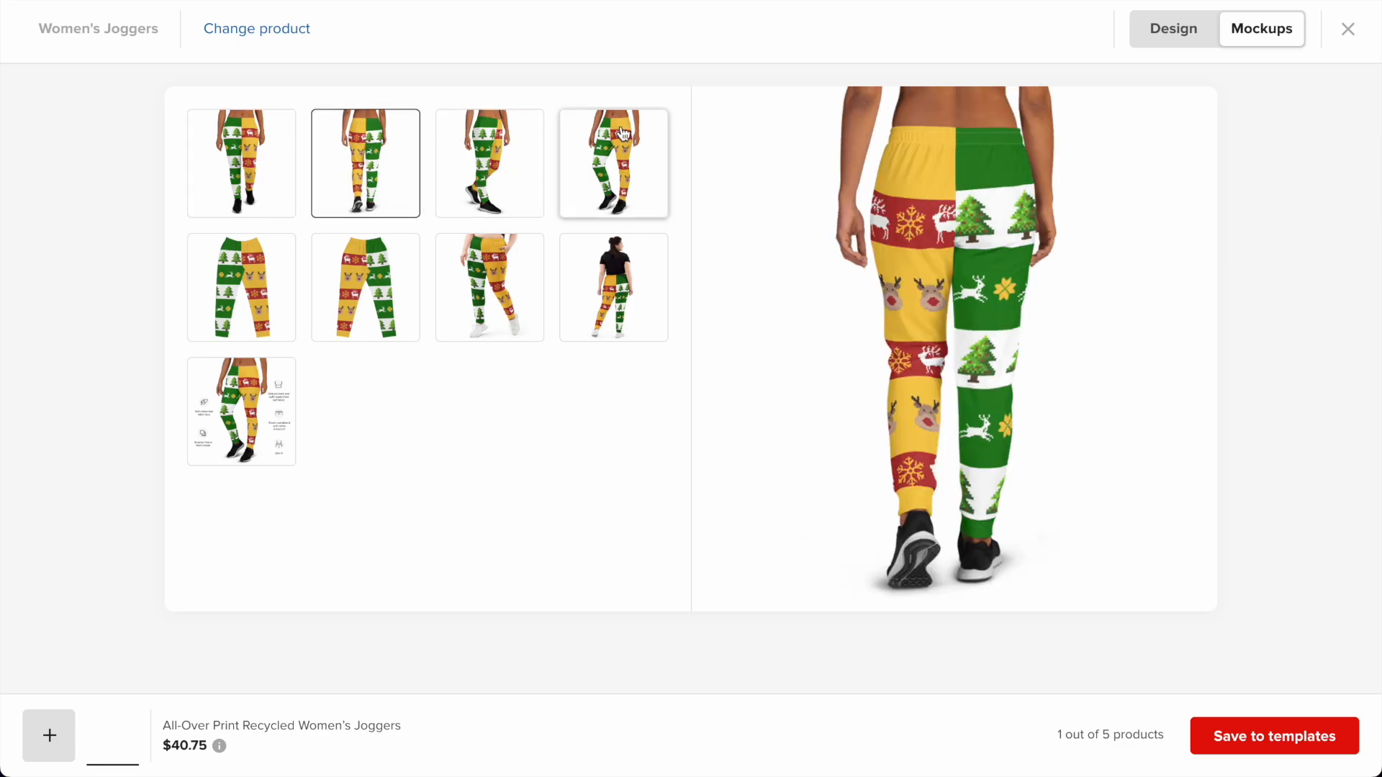
click(616, 302)
click(503, 288)
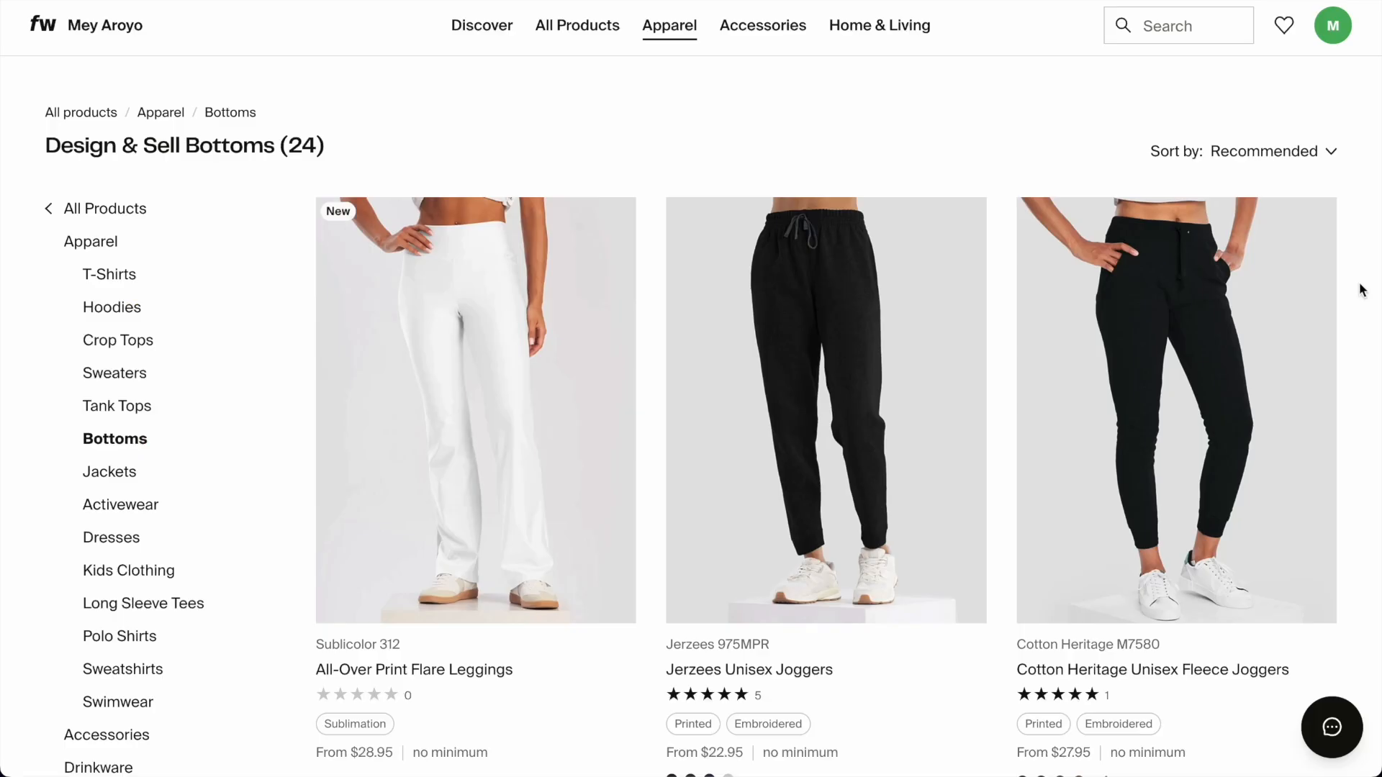
- Switch to the Fourthwall bottoms catalog and start designing the All-Over Print Crossover Leggings with Pockets
scroll(1362, 290, down, 10)
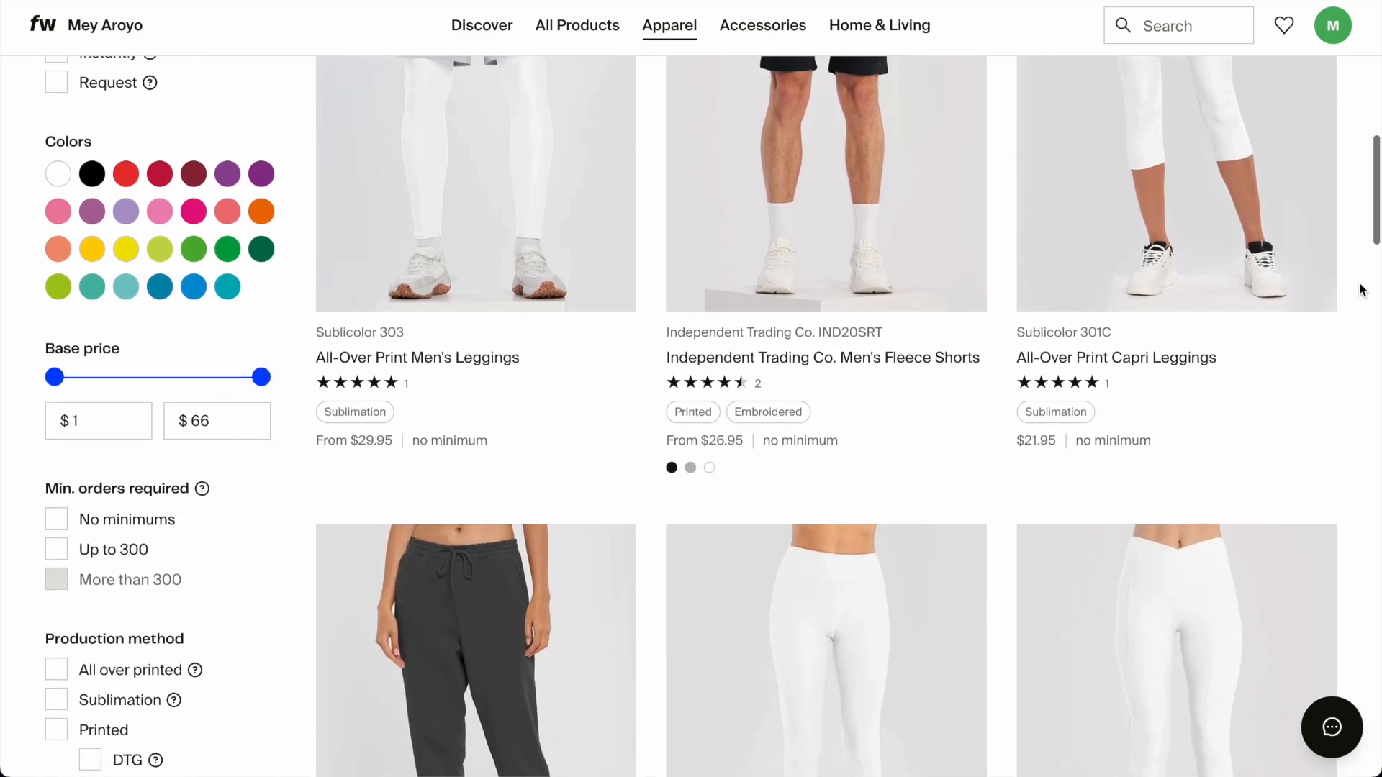
scroll(1362, 290, down, 5)
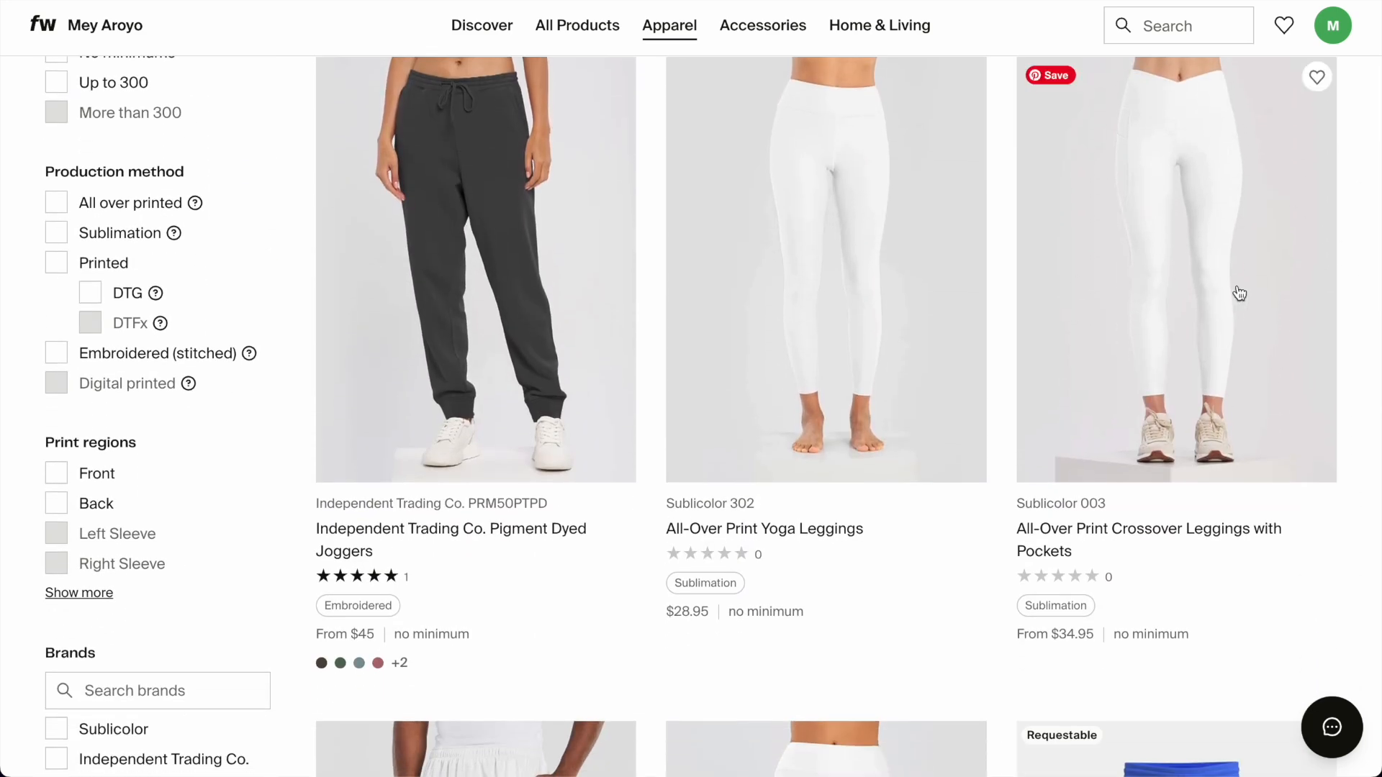
click(1208, 292)
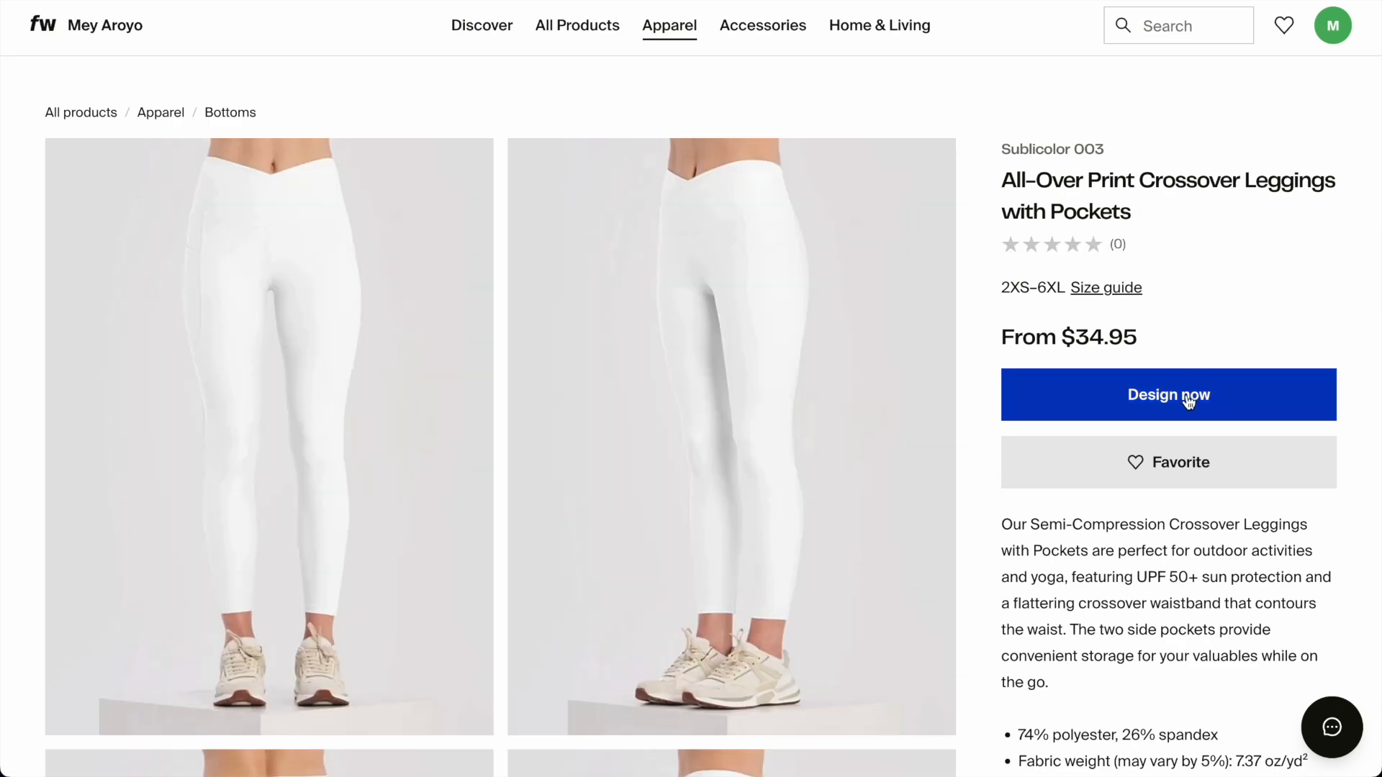
click(1188, 400)
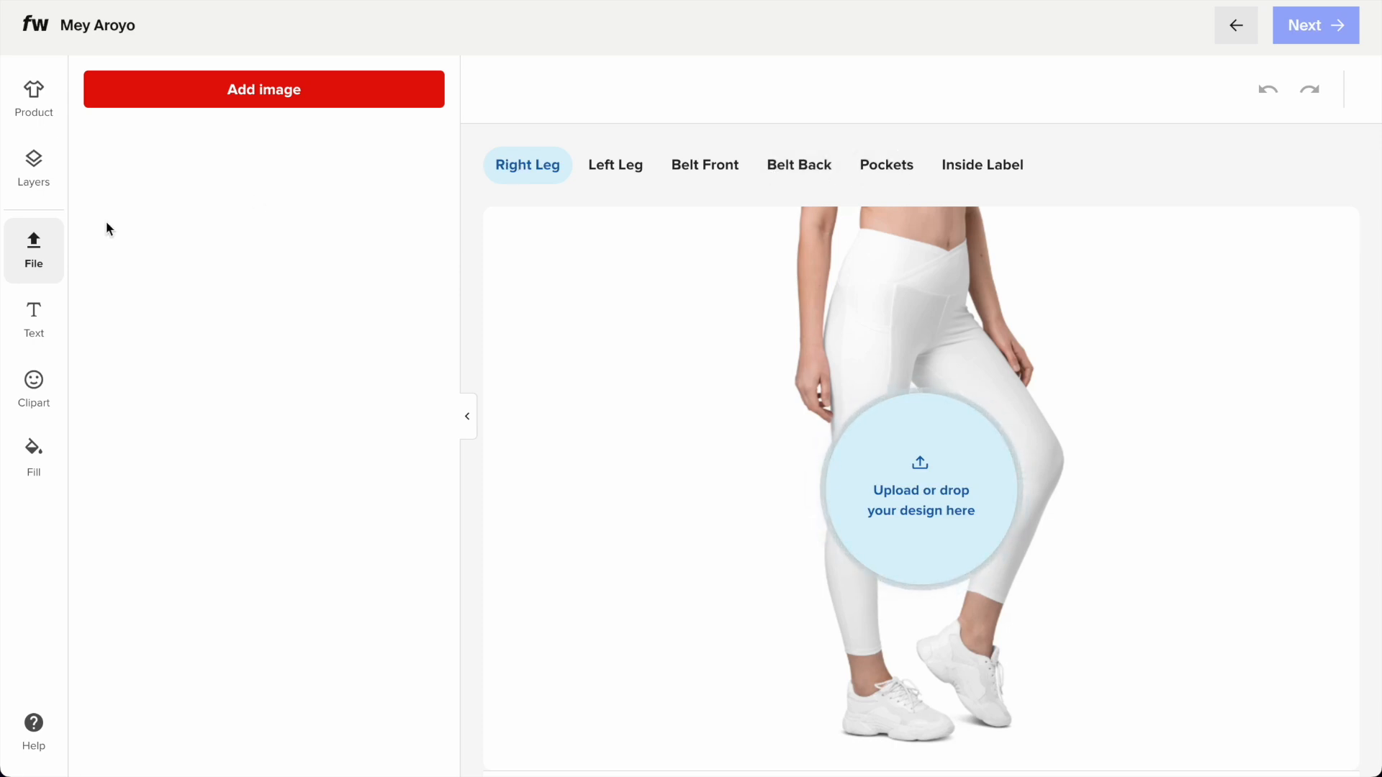
- Add the gingerbread and Santa hat image 5.jpg to the right leg and dismiss the resolution warning
click(277, 88)
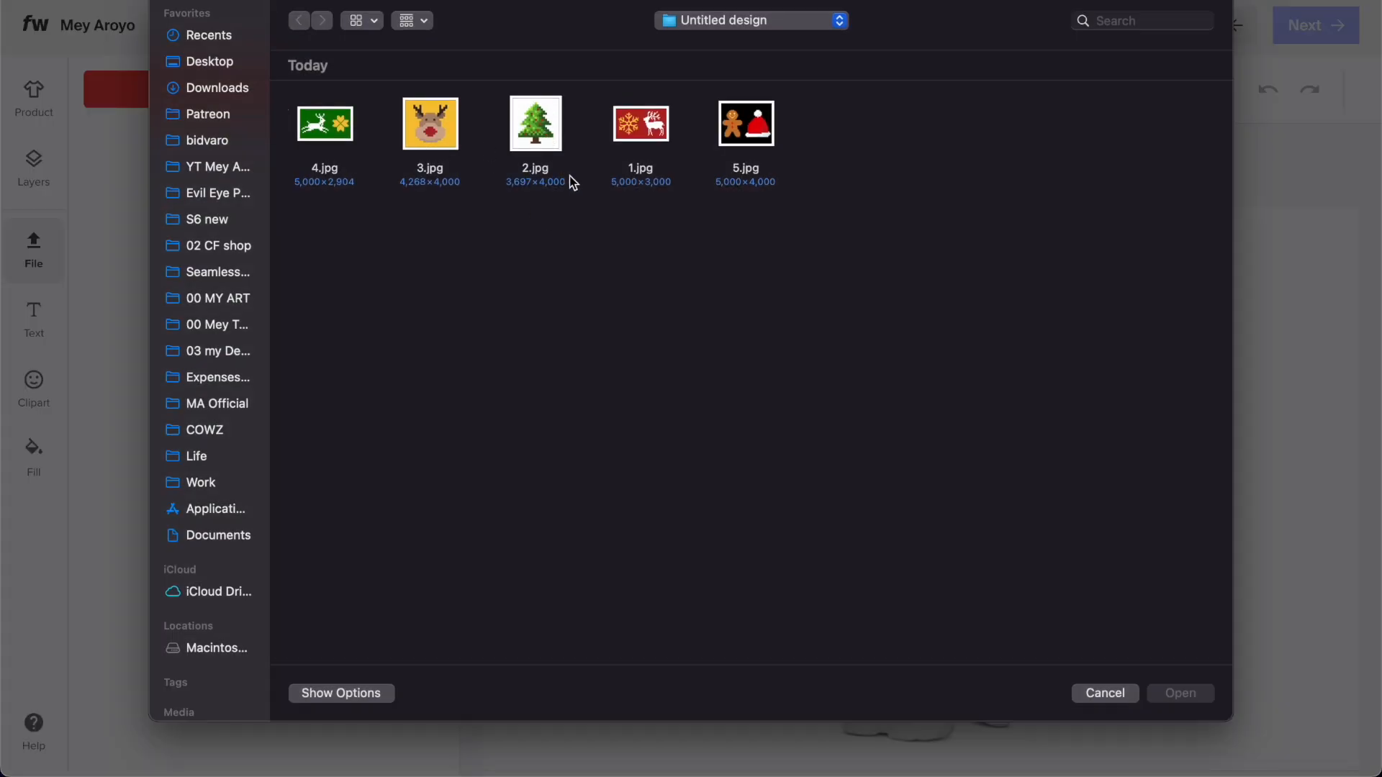
double_click(746, 128)
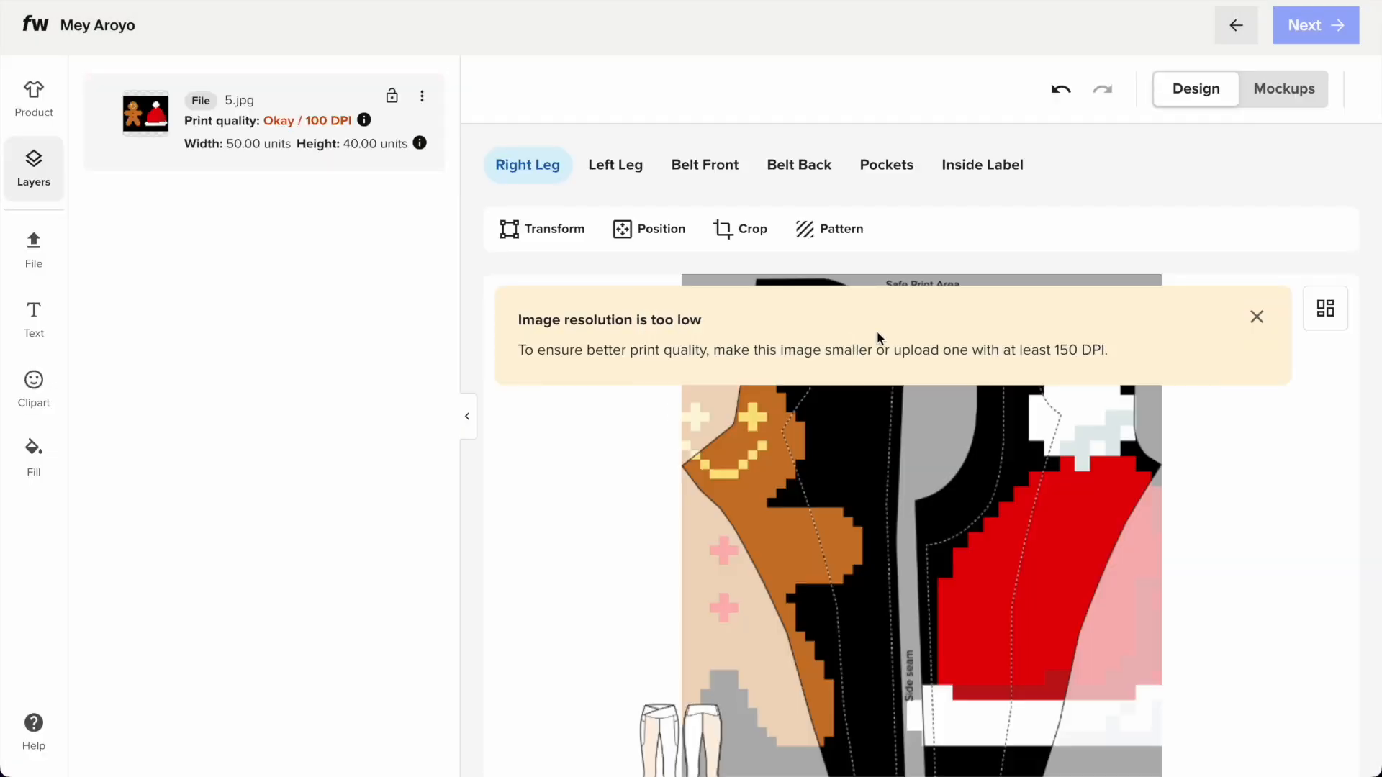
click(1259, 317)
- Scale 5.jpg down to about 6.48 by 5.19 units and move it onto the right leg's back piece
scroll(961, 383, down, 2)
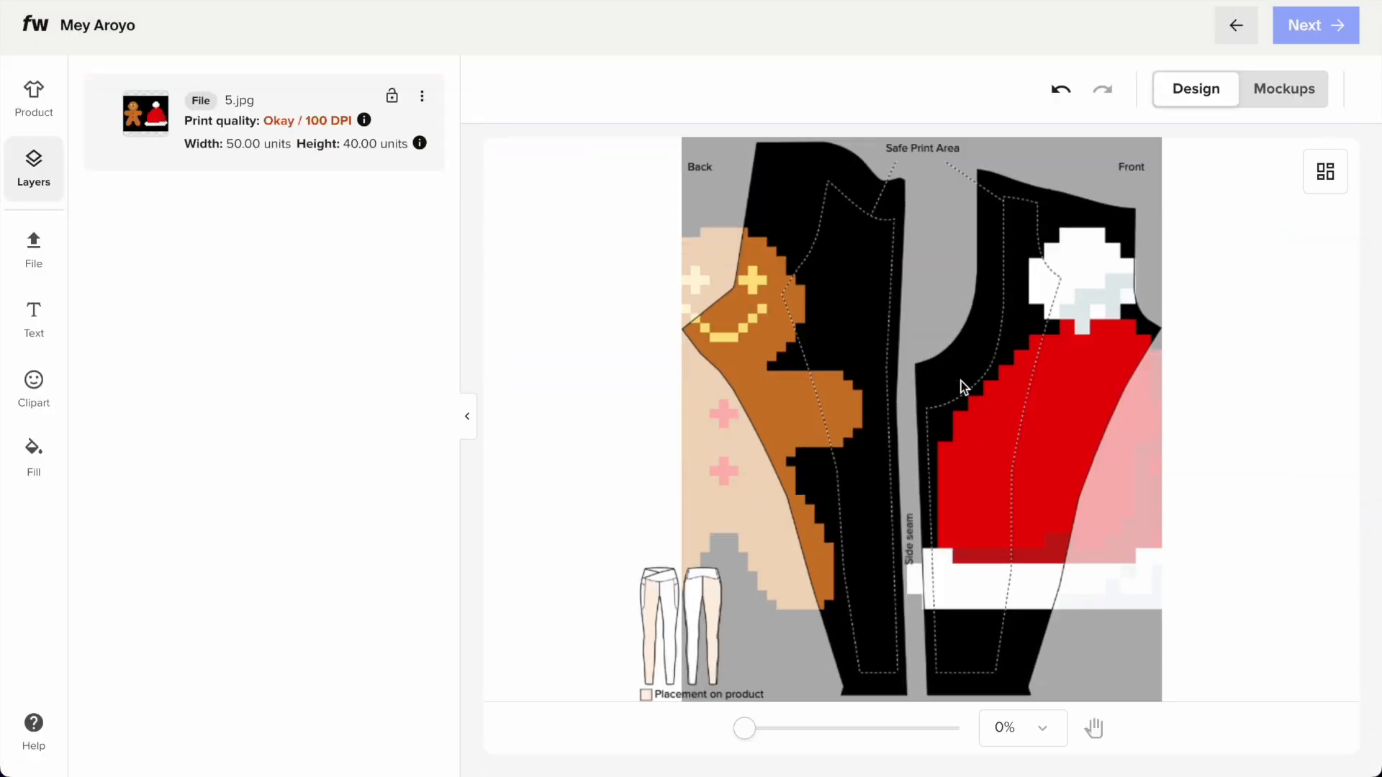
scroll(774, 680, down, 1)
scroll(776, 517, down, 1)
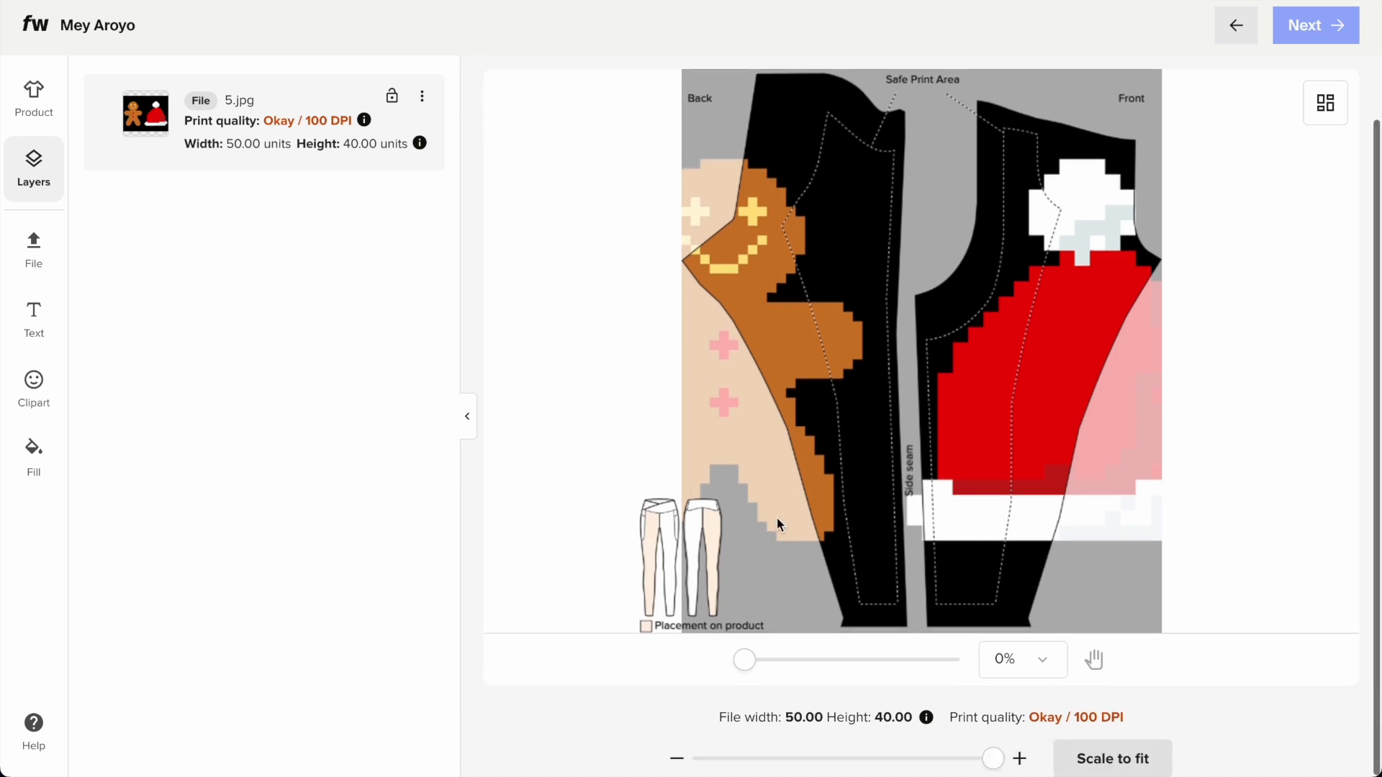
drag(991, 763, 709, 755)
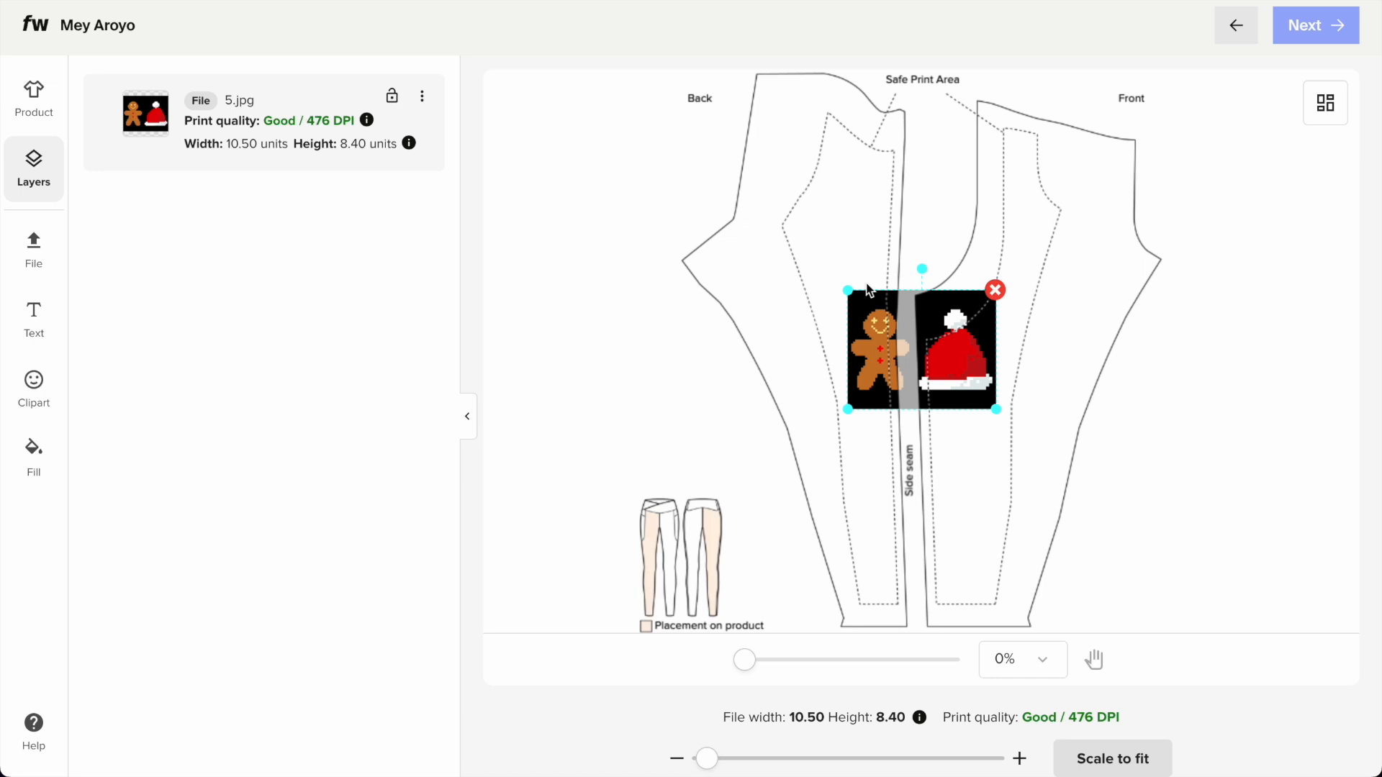
drag(849, 290, 887, 311)
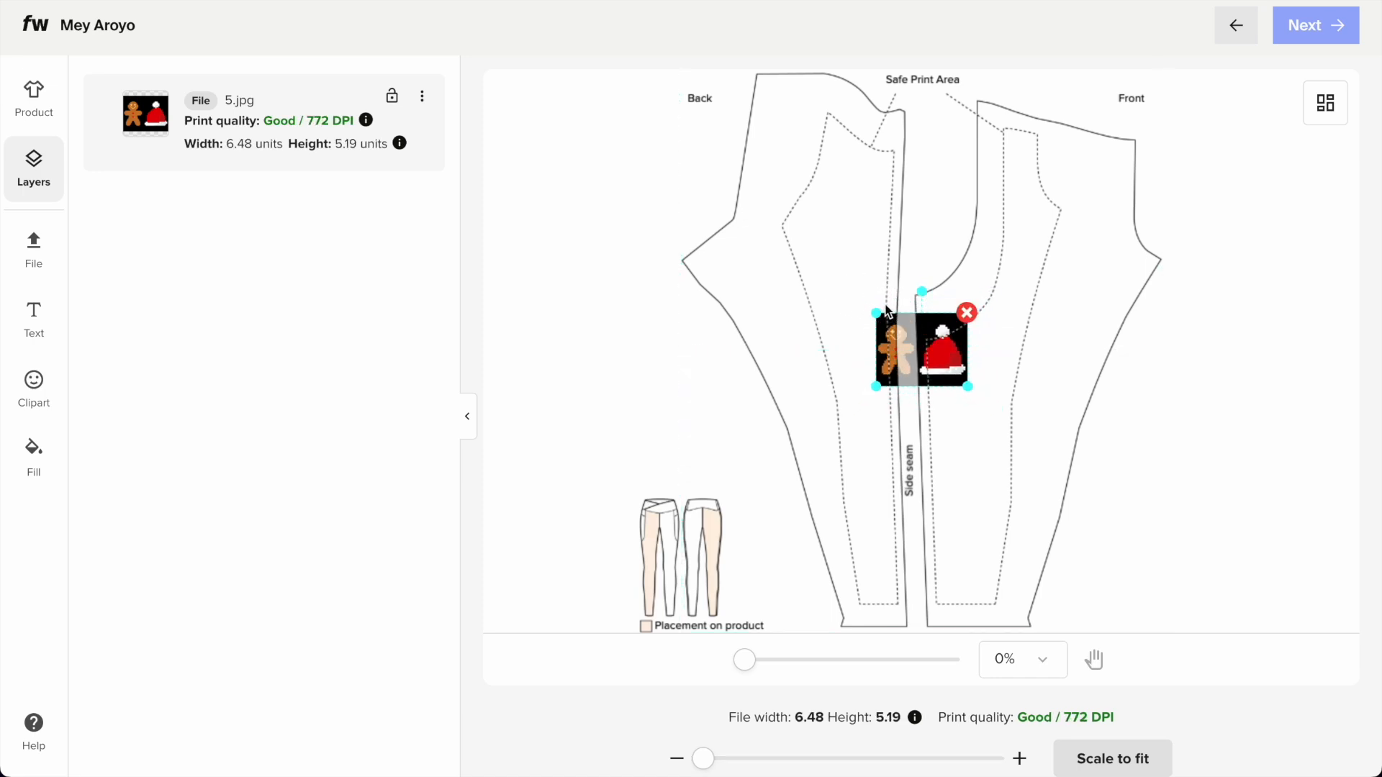
scroll(887, 312, up, 2)
drag(932, 516, 843, 475)
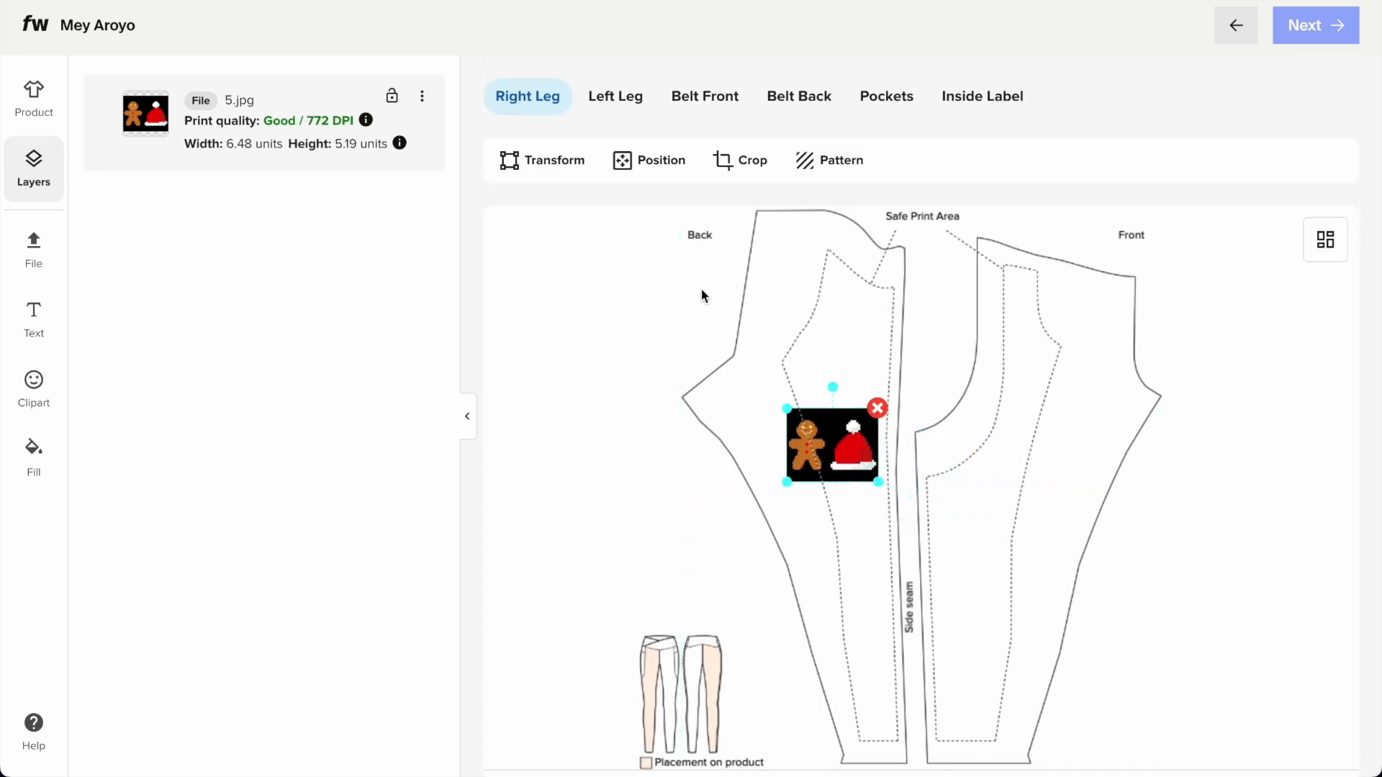
- Repeat 5.jpg across the right leg as a block pattern with -0.01 spacing
click(785, 159)
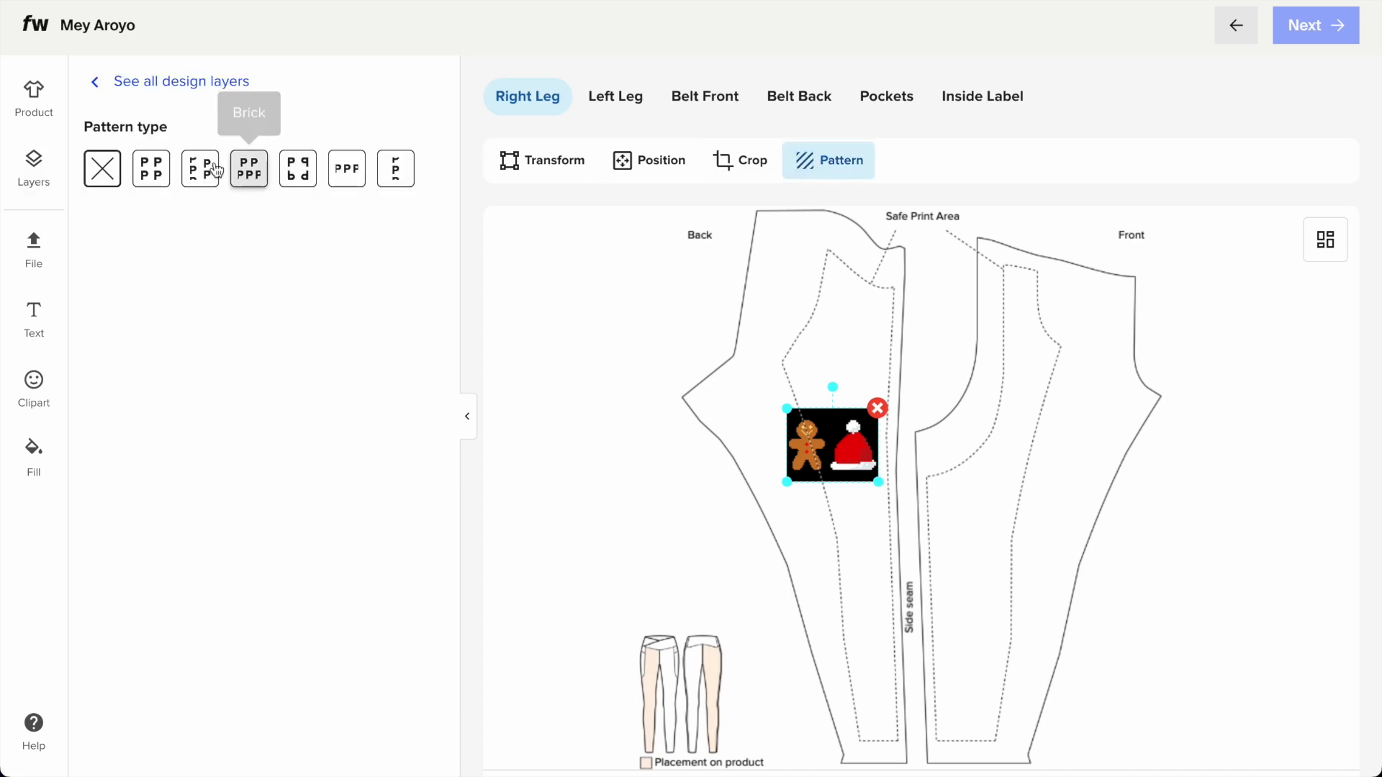
click(164, 171)
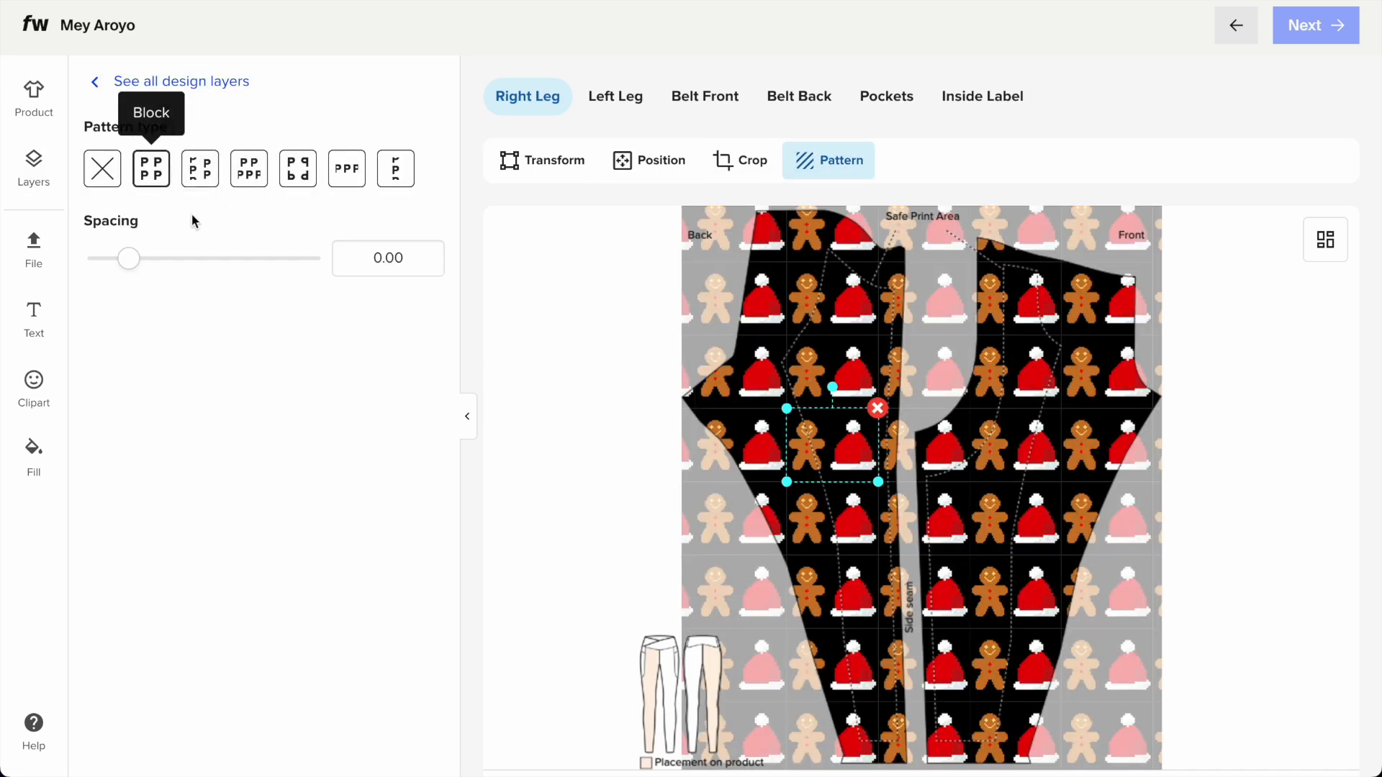
click(373, 259)
text(-0.01)
click(631, 351)
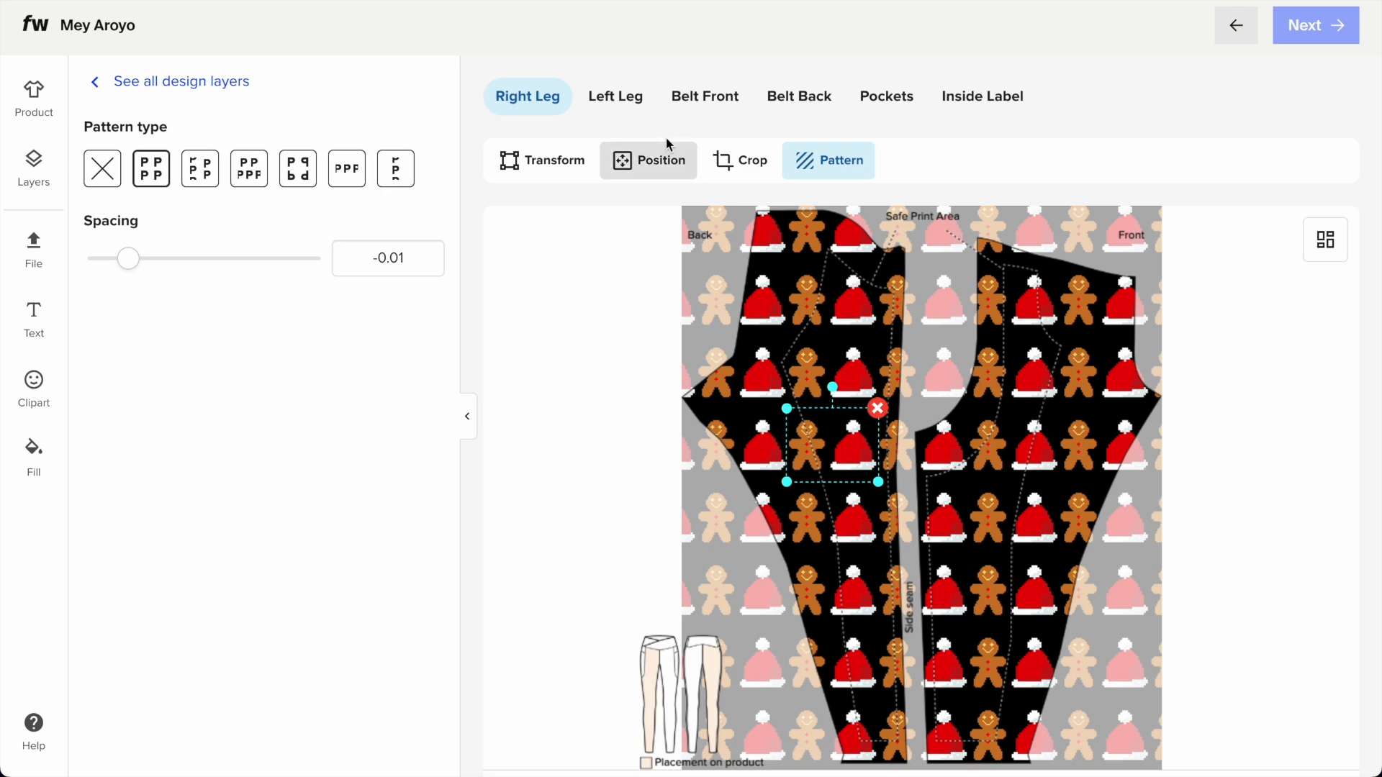
- Add 1.jpg to the left leg and scale it down to about 13.33 by 8.00 units
click(615, 97)
click(922, 408)
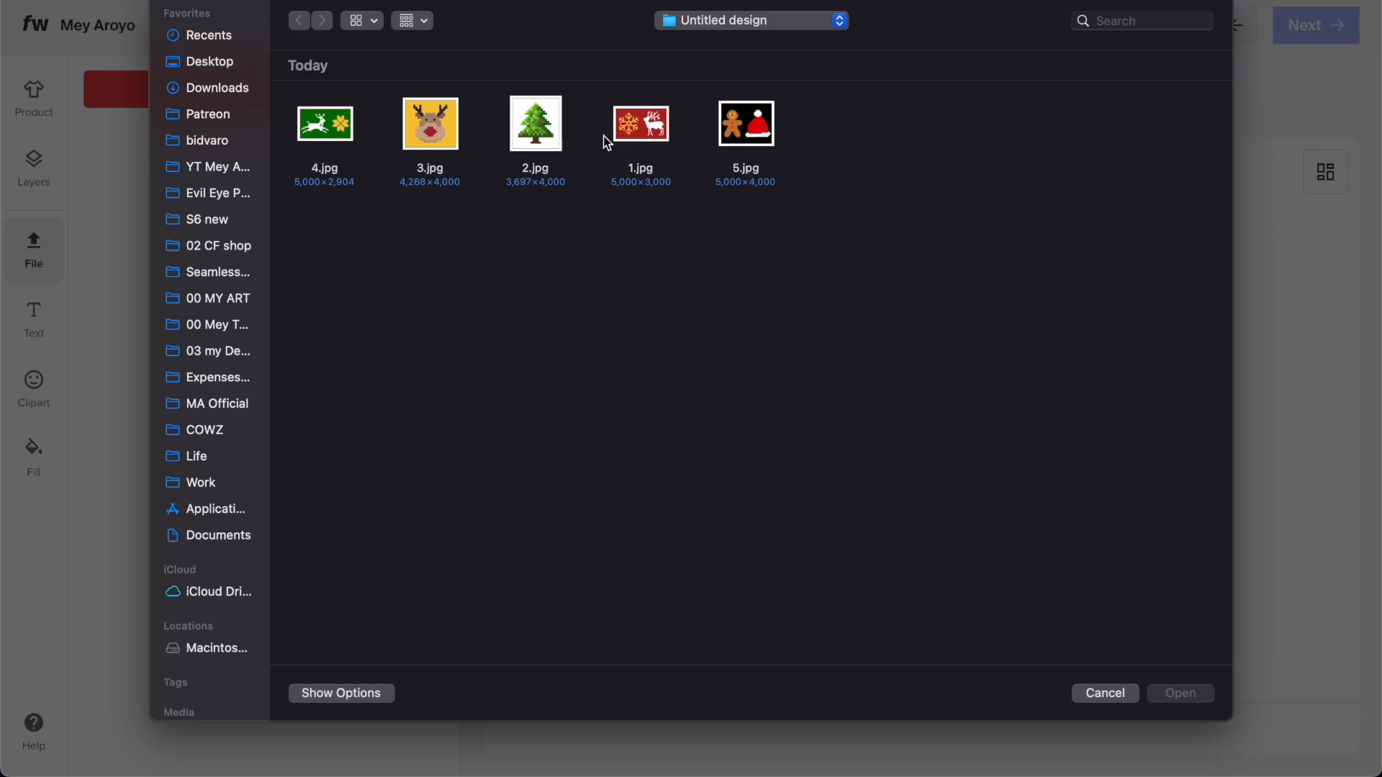
double_click(647, 132)
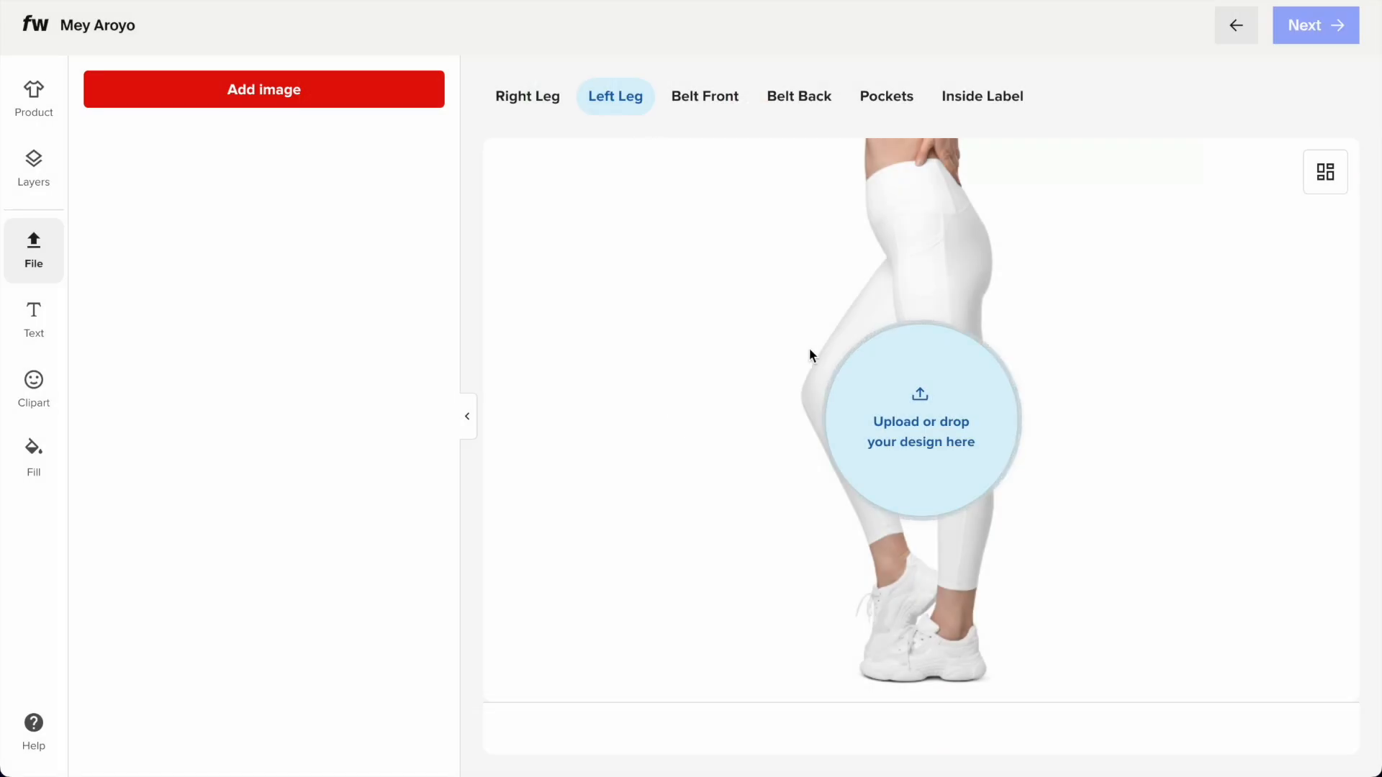
click(1257, 252)
scroll(915, 356, down, 2)
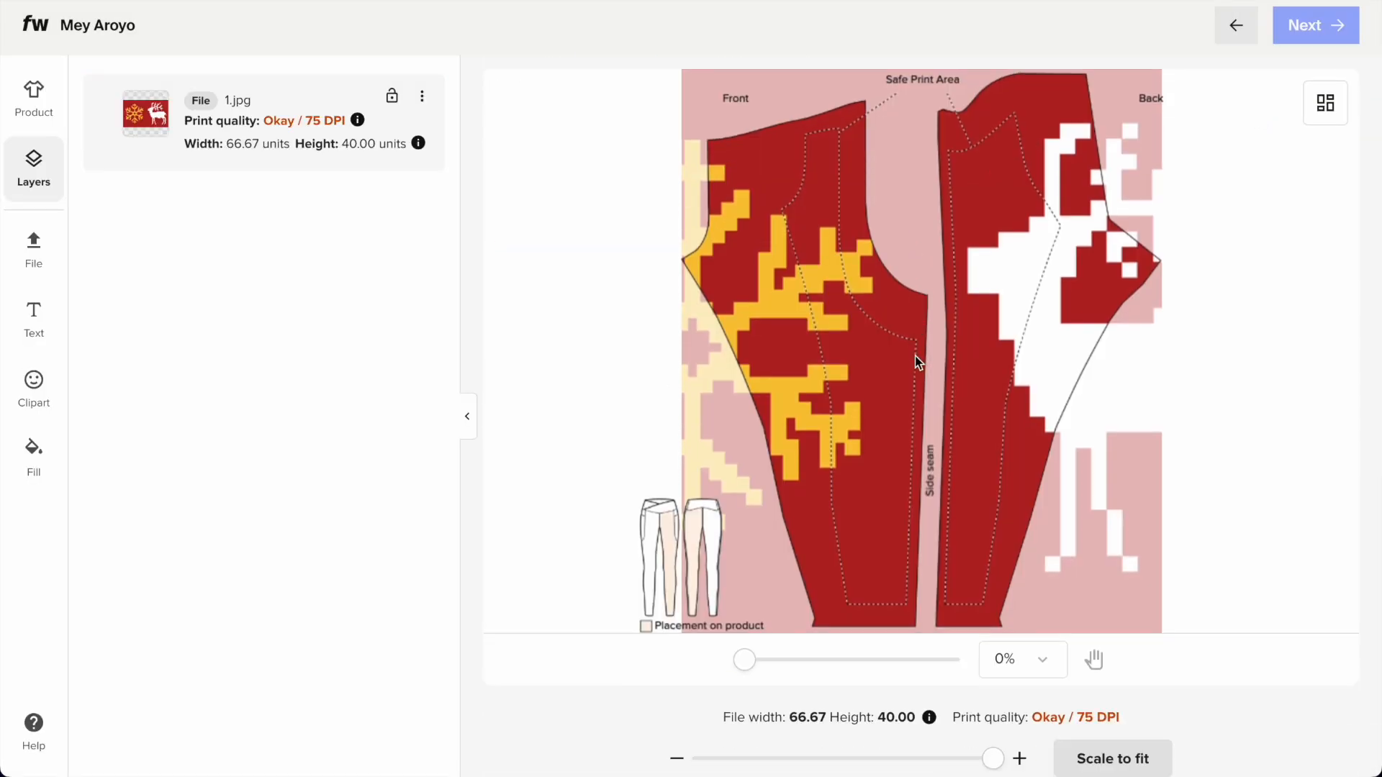
drag(992, 760, 696, 758)
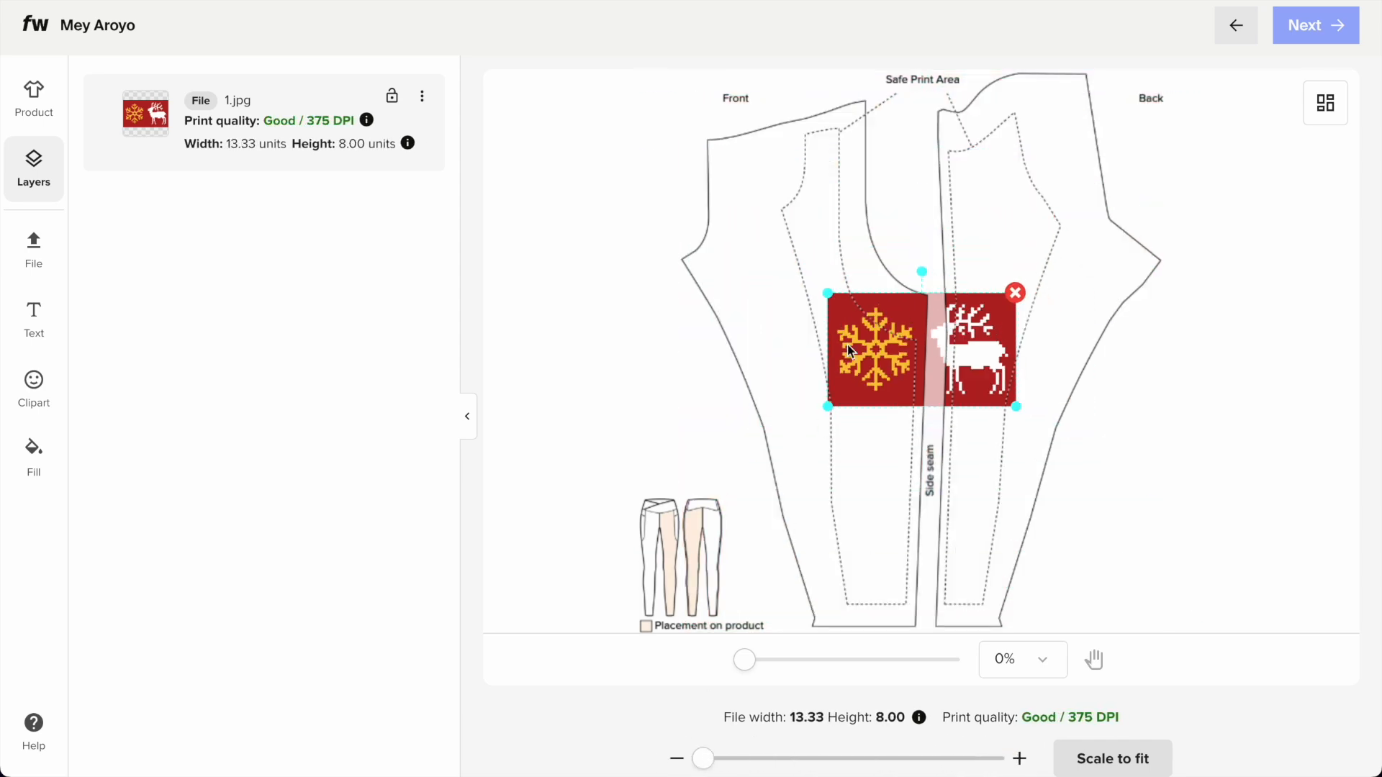
- Scale 1.jpg on the left leg down to about 5.54 by 3.33 units and repeat it as a block pattern with -0.01 spacing
drag(831, 298, 885, 324)
scroll(888, 318, up, 2)
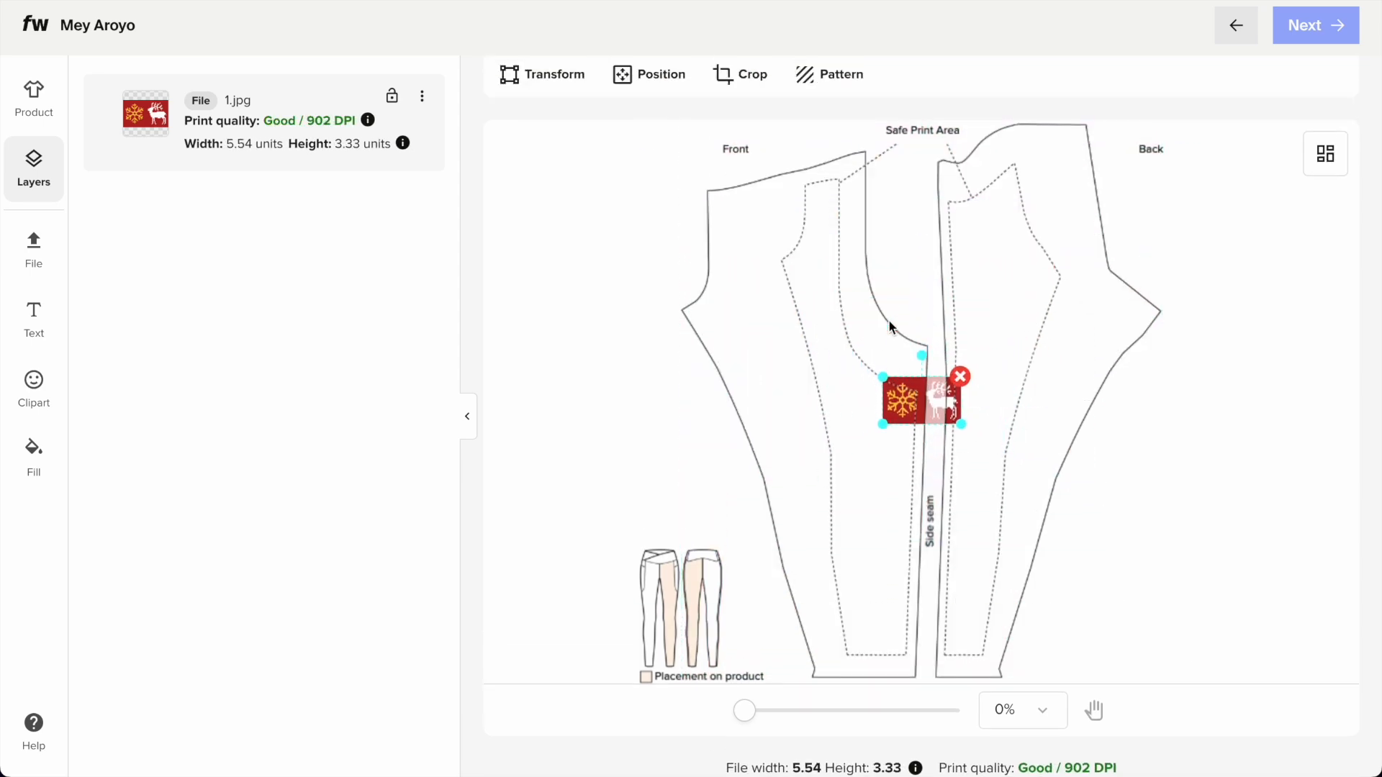
click(832, 159)
click(146, 171)
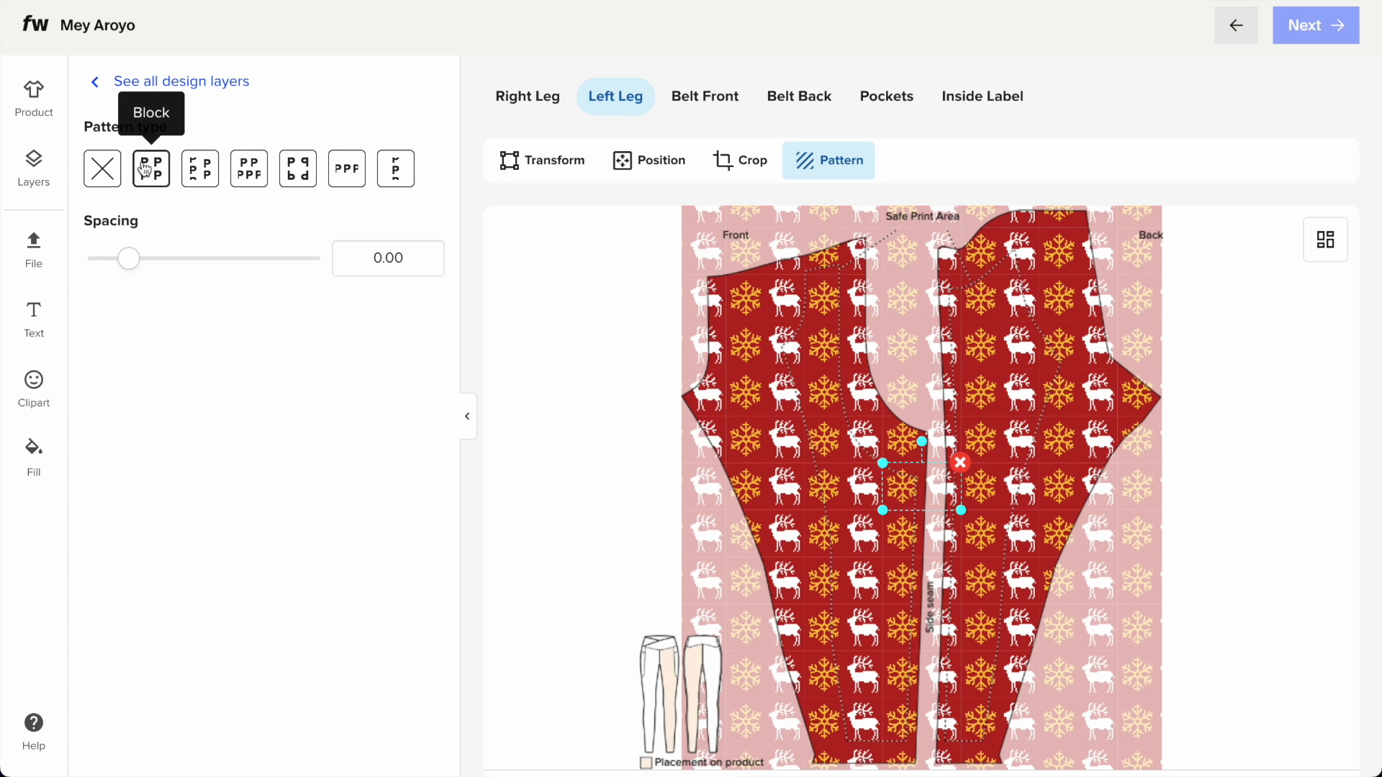
click(370, 242)
key(BackSpace)
text(-0.01)
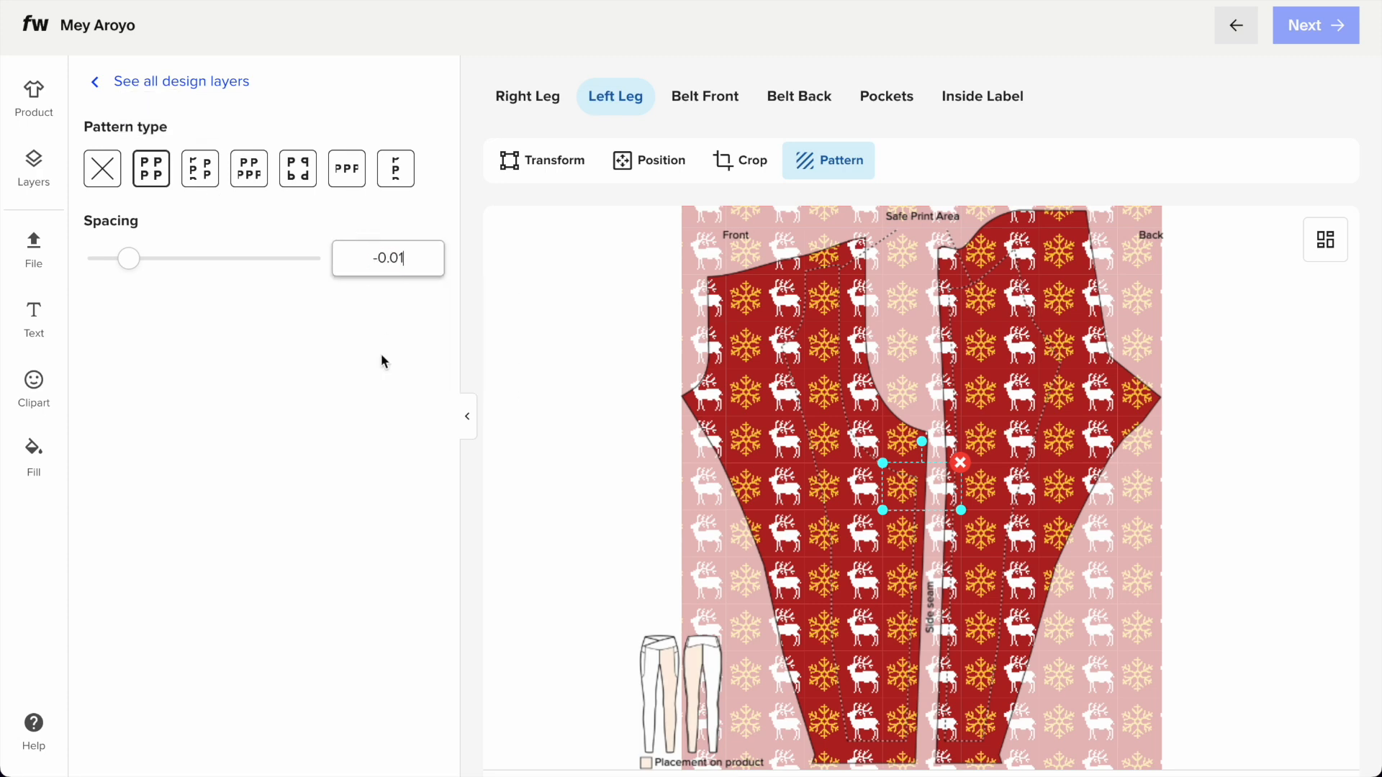
click(379, 393)
- Add the green reindeer image 4.jpg to the belt front and dismiss the resolution warning
click(707, 108)
click(892, 383)
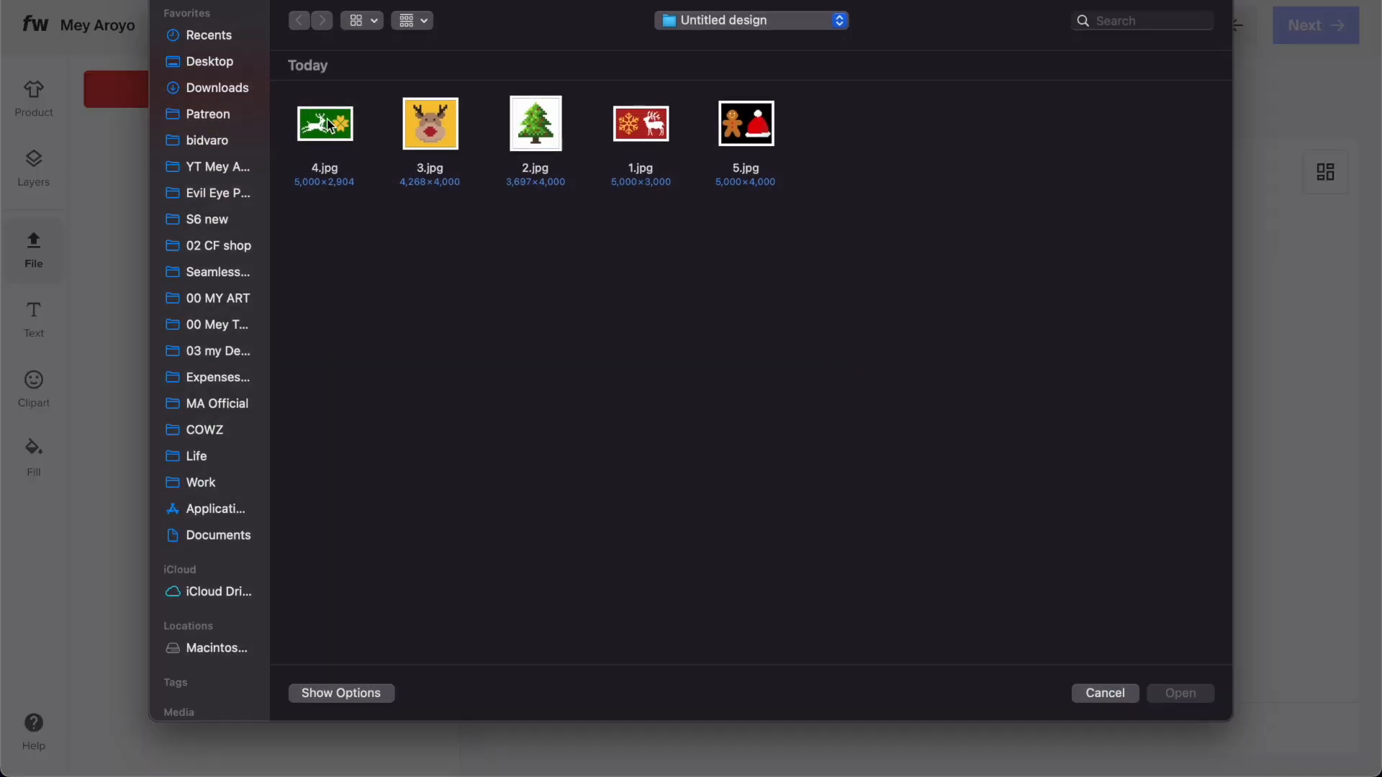
double_click(330, 127)
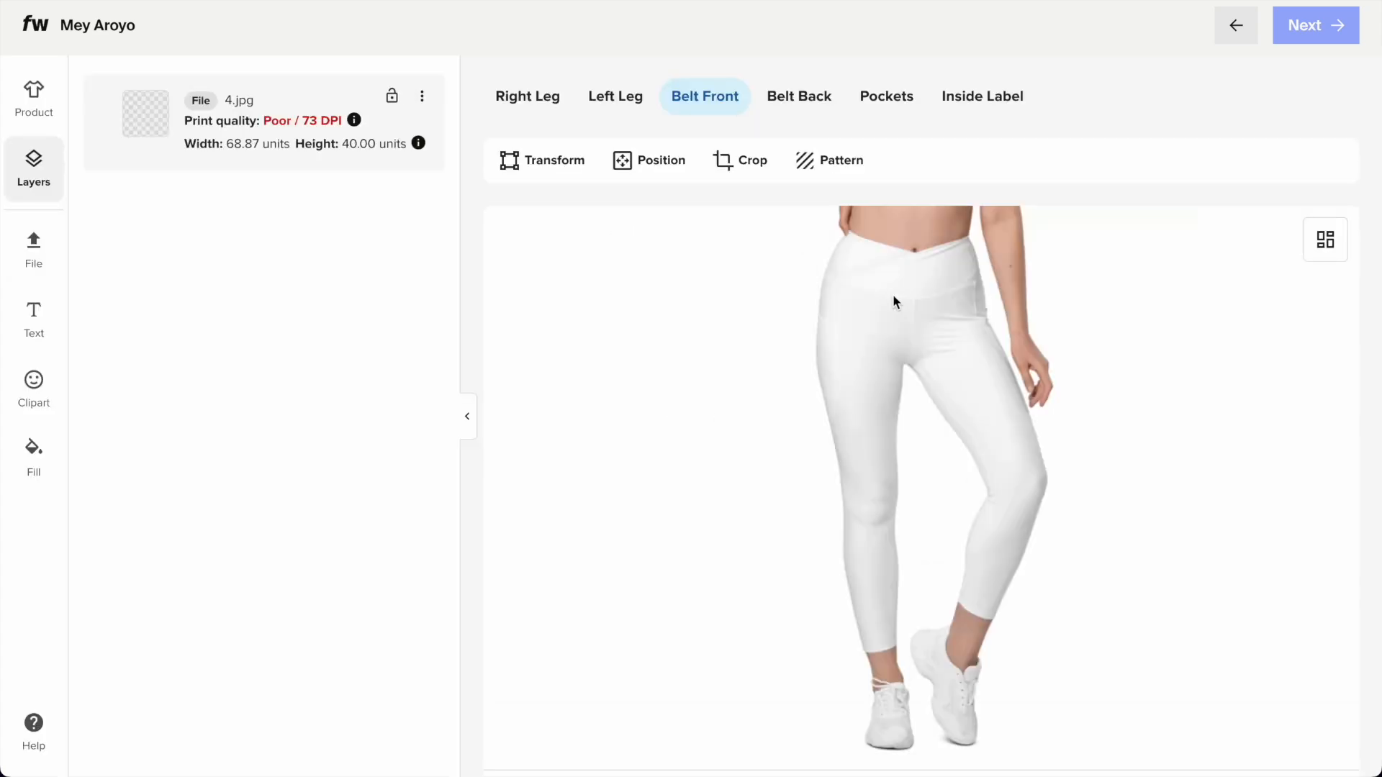
click(602, 330)
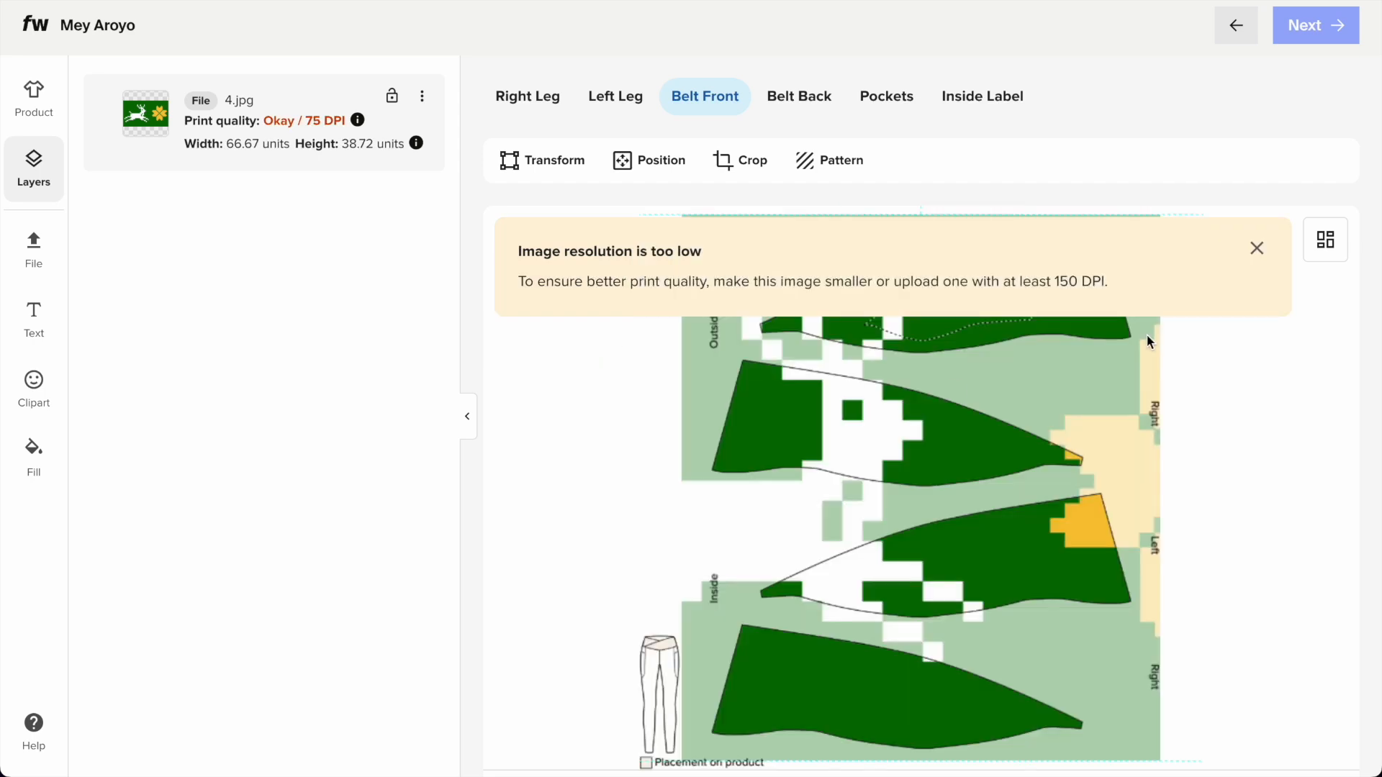
click(1260, 258)
- Scale 4.jpg on the belt front down to about 7.77 by 4.52 units
scroll(770, 309, down, 2)
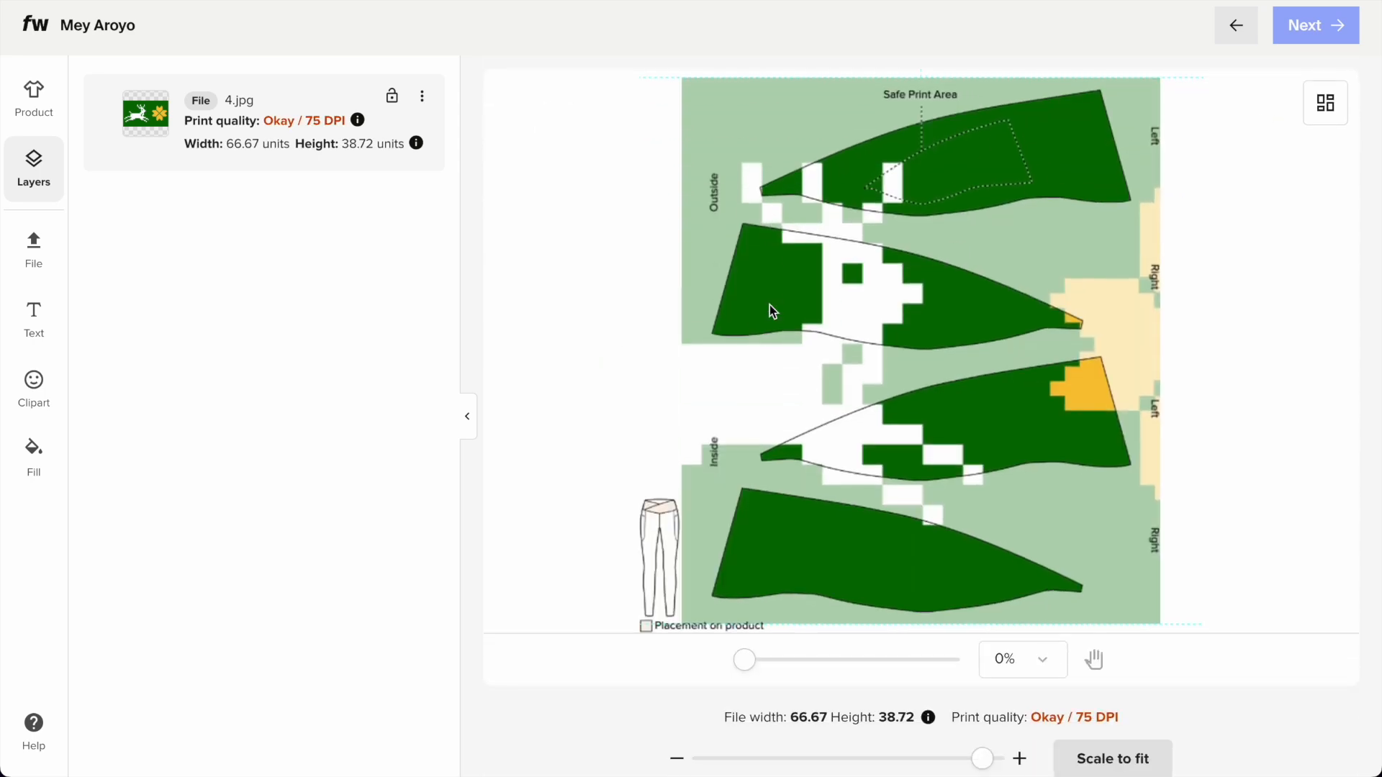
drag(981, 759, 703, 751)
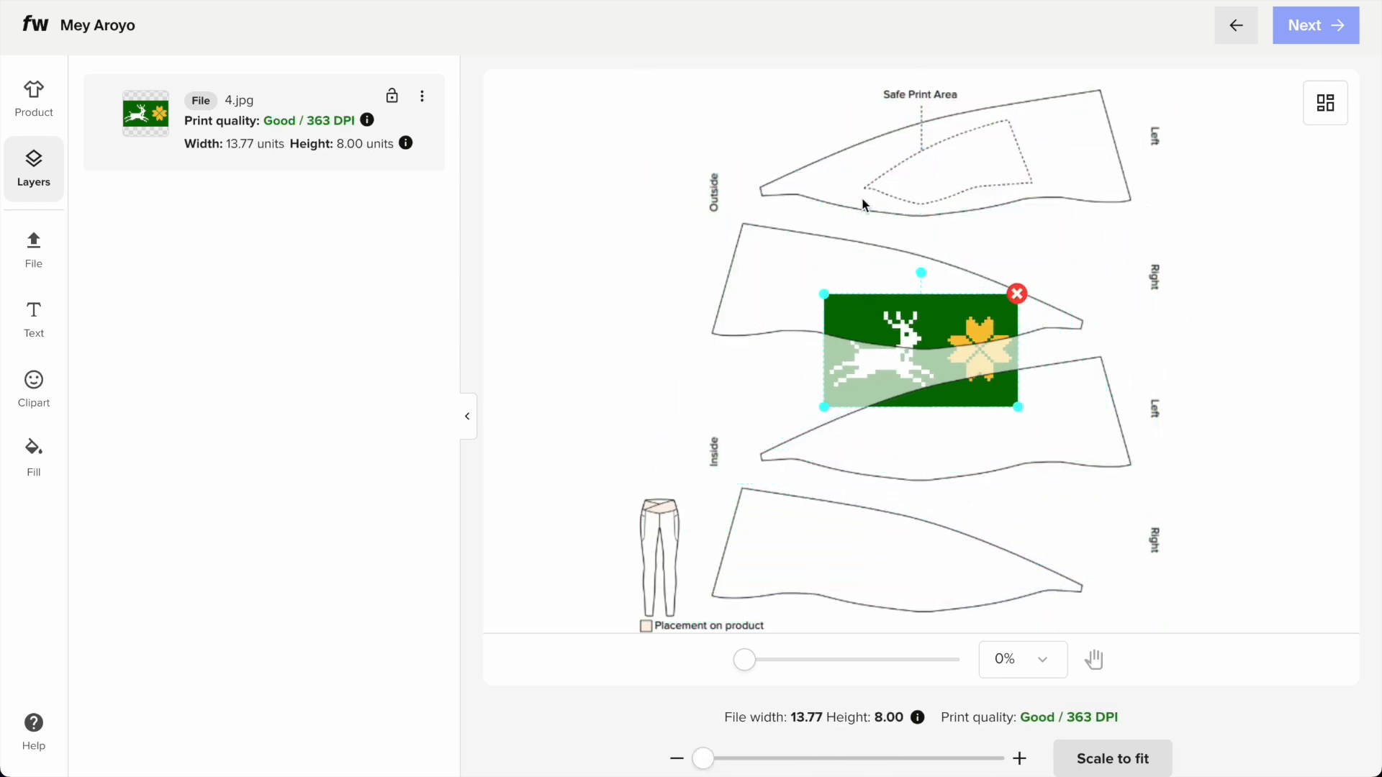
scroll(861, 195, up, 2)
drag(825, 432, 868, 456)
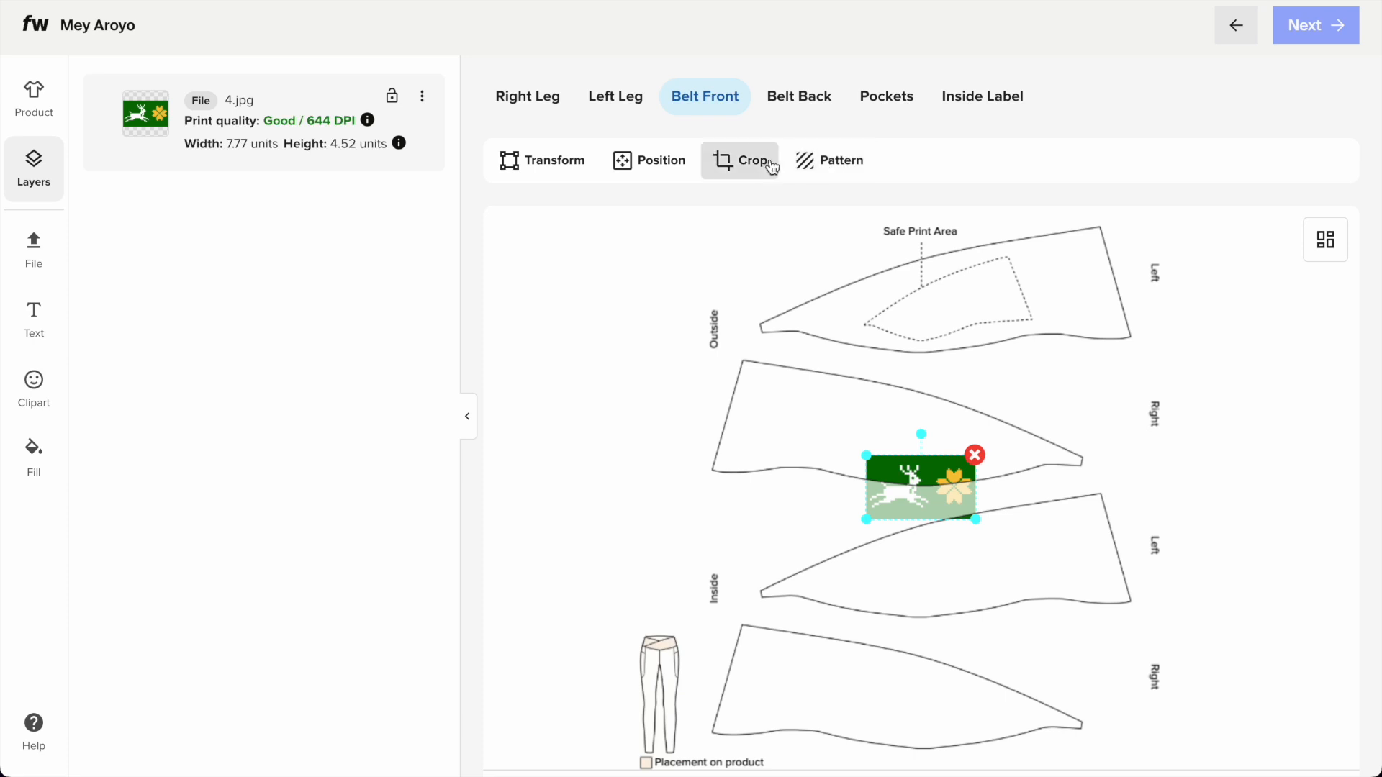
- Repeat 4.jpg across the belt front as a block pattern with -0.01 spacing
click(832, 161)
click(152, 173)
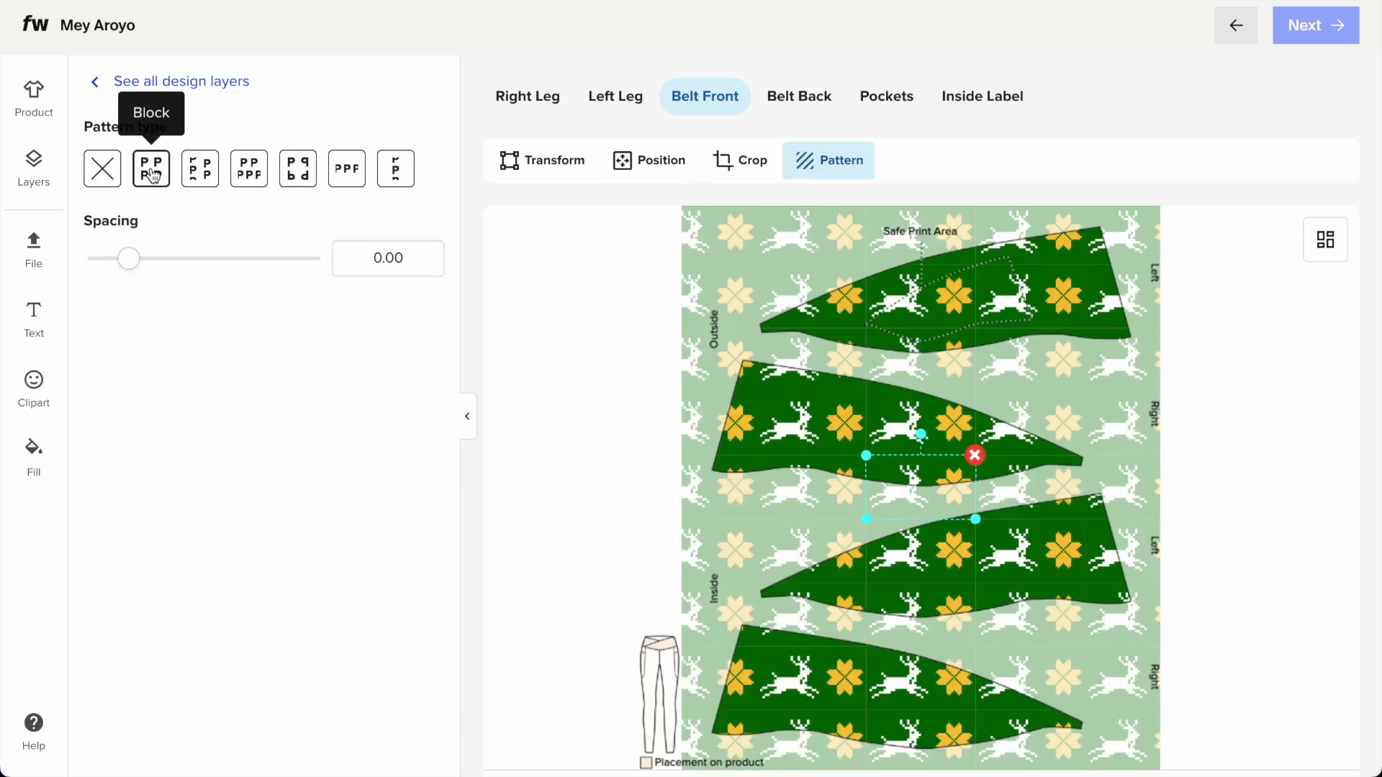
double_click(370, 259)
text(-)
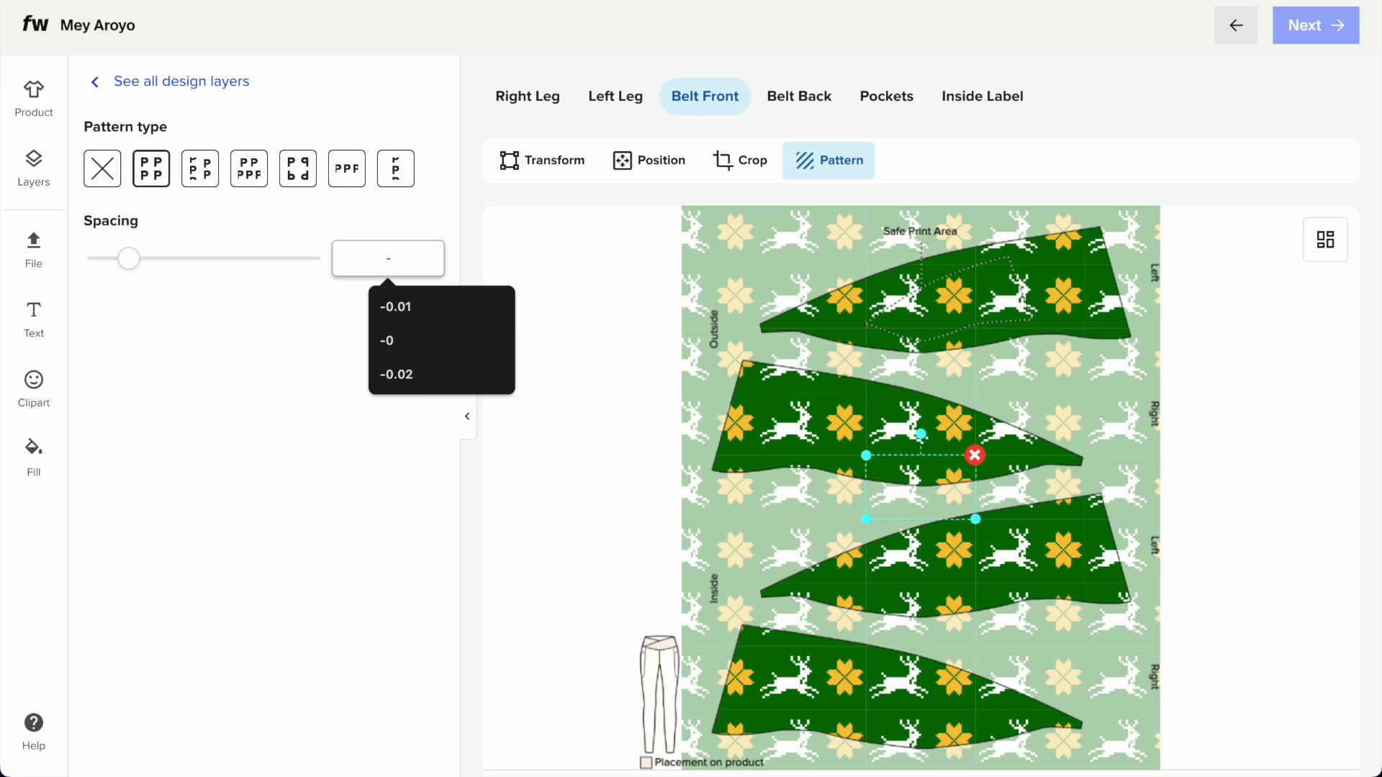
text(0.01)
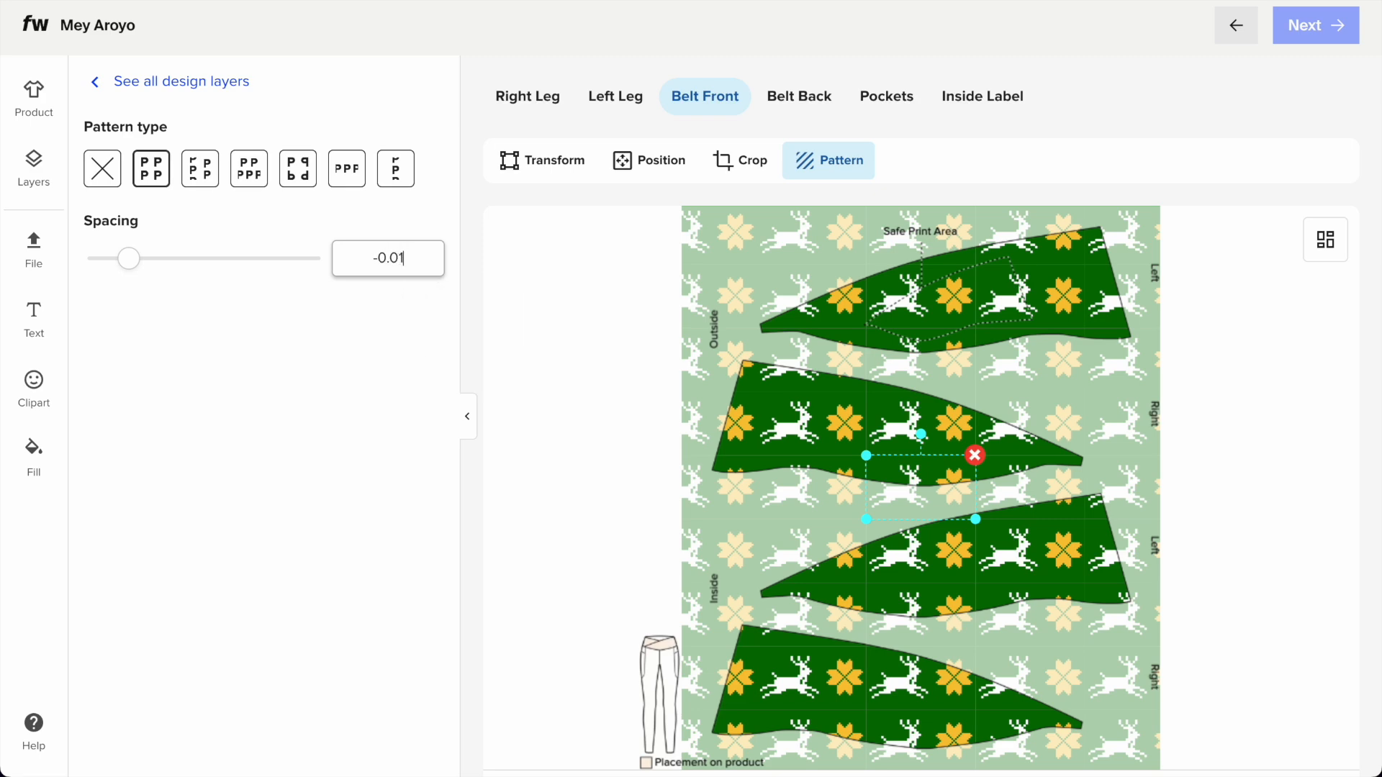
click(355, 428)
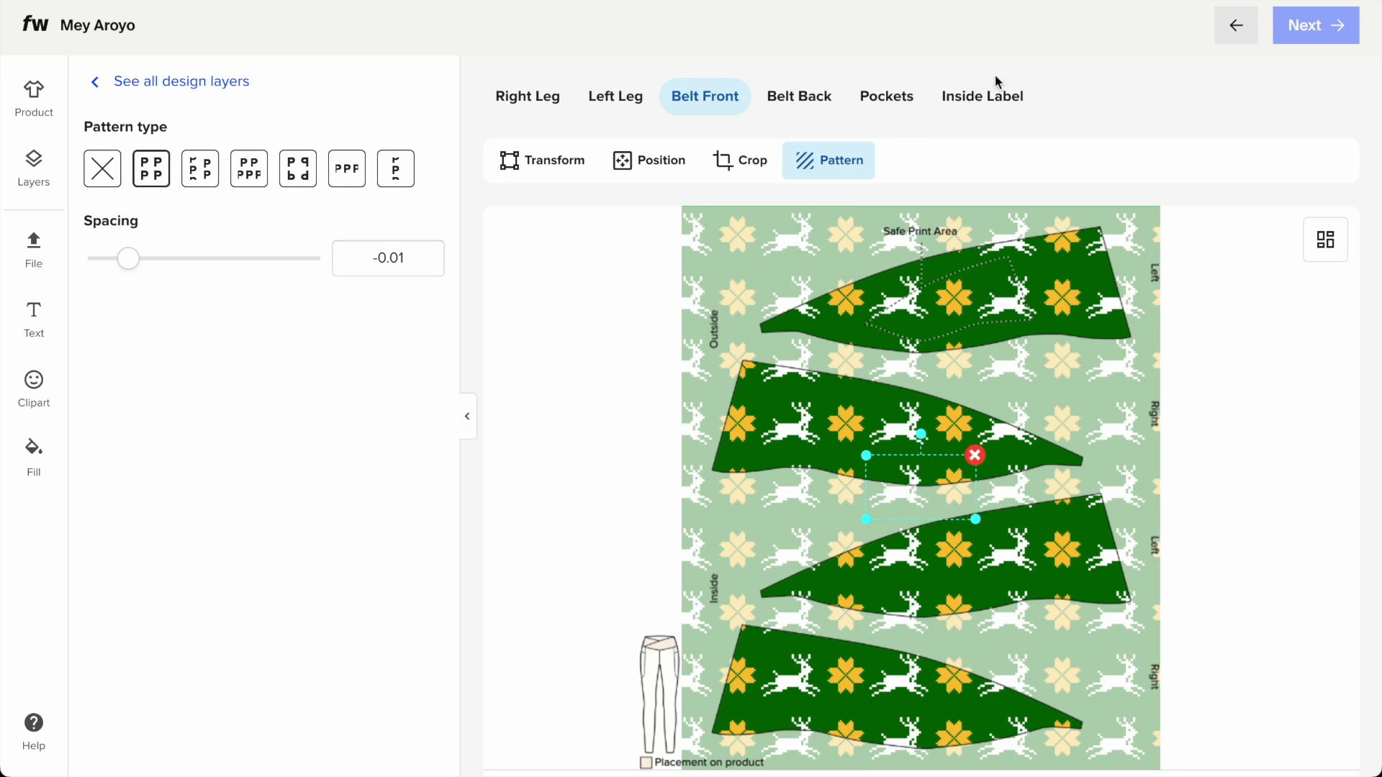
- Preview the leggings mockups to check the scale of the leg and belt front patterns
mouse_move(1201, 115)
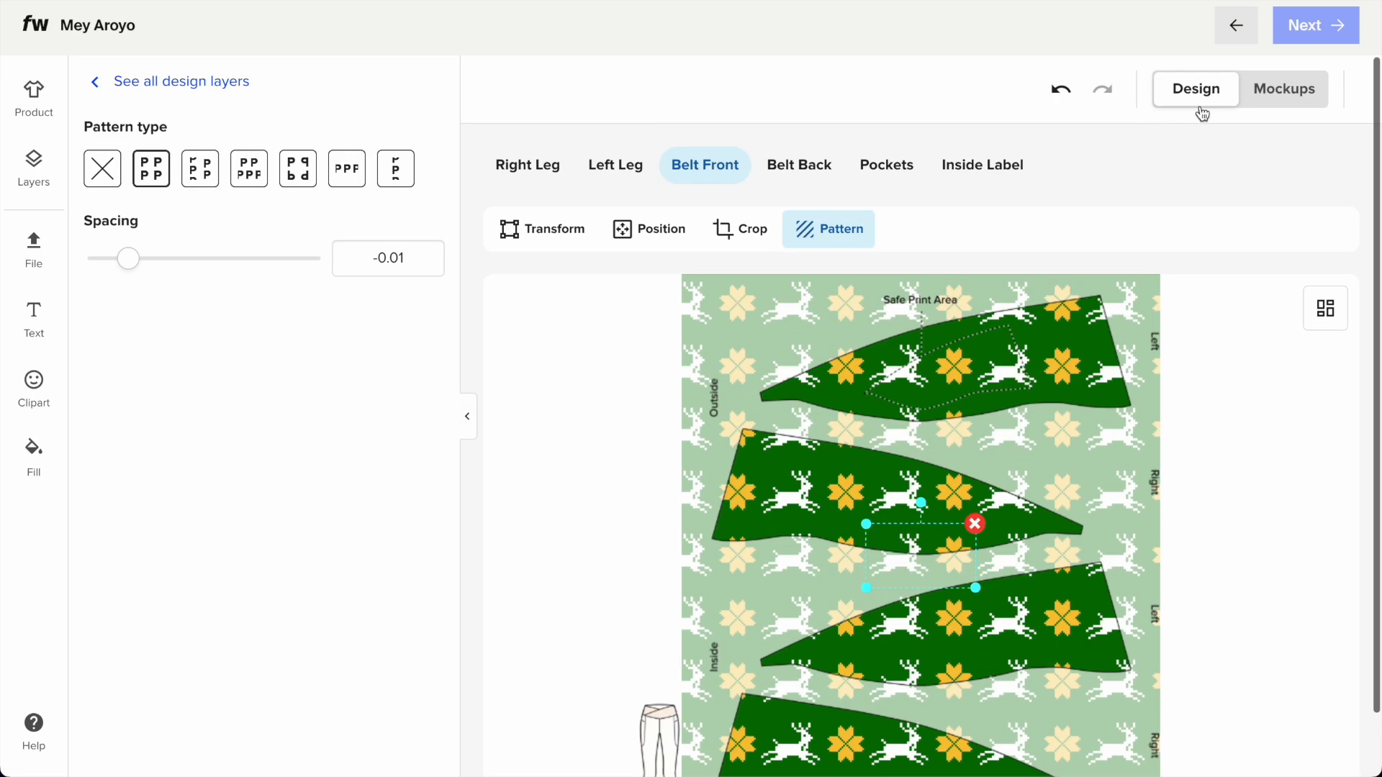
click(1286, 97)
click(832, 249)
click(827, 429)
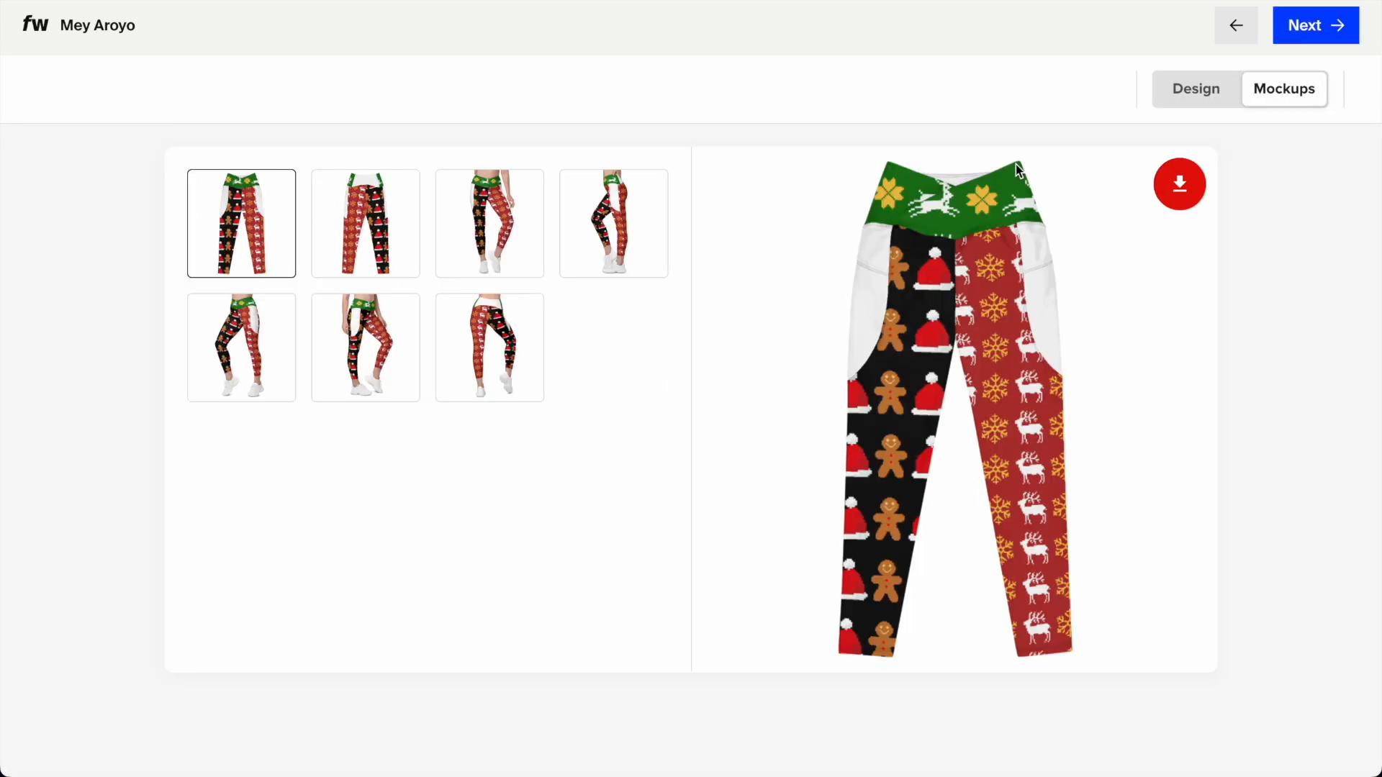
- Return to the design and scale the belt front's 4.jpg pattern tile down to about 4.73 by 2.76 units
click(1166, 105)
drag(870, 530, 891, 541)
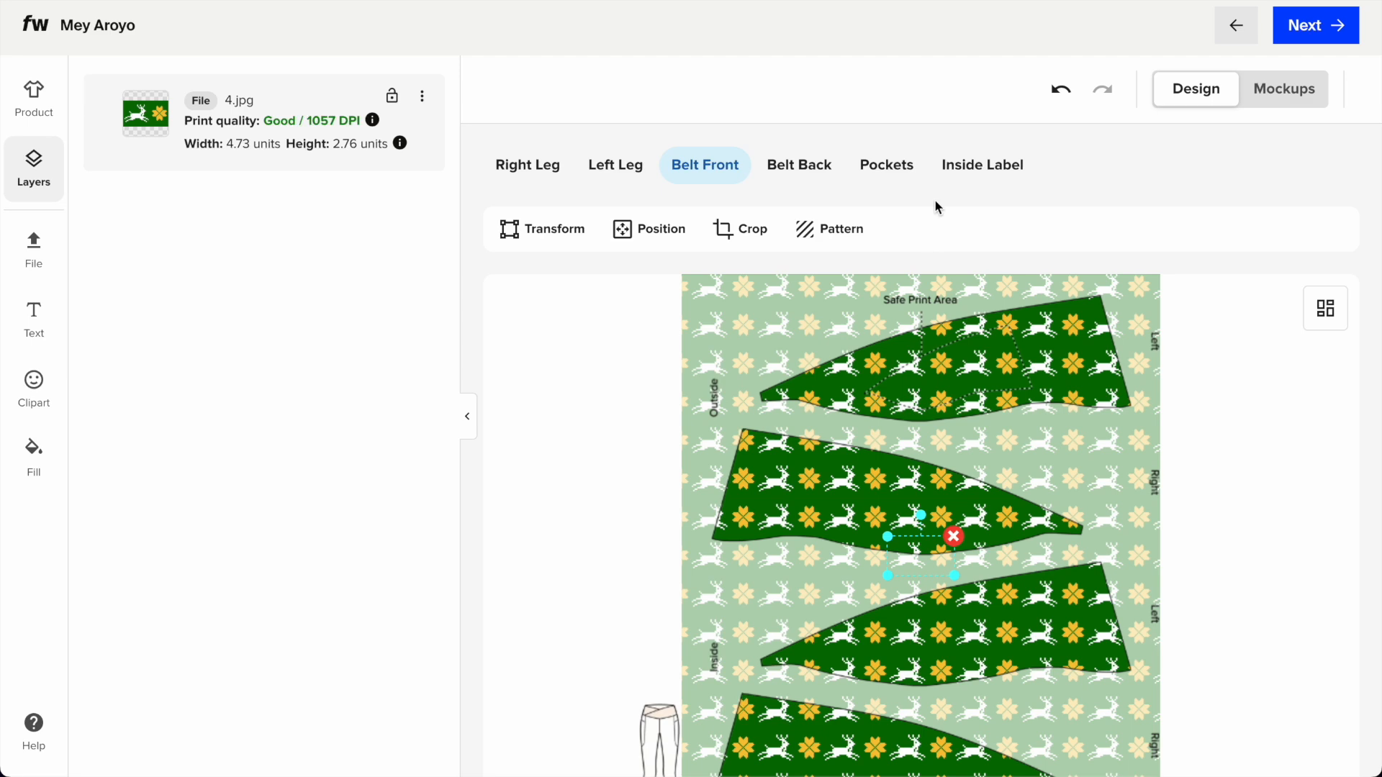
click(422, 96)
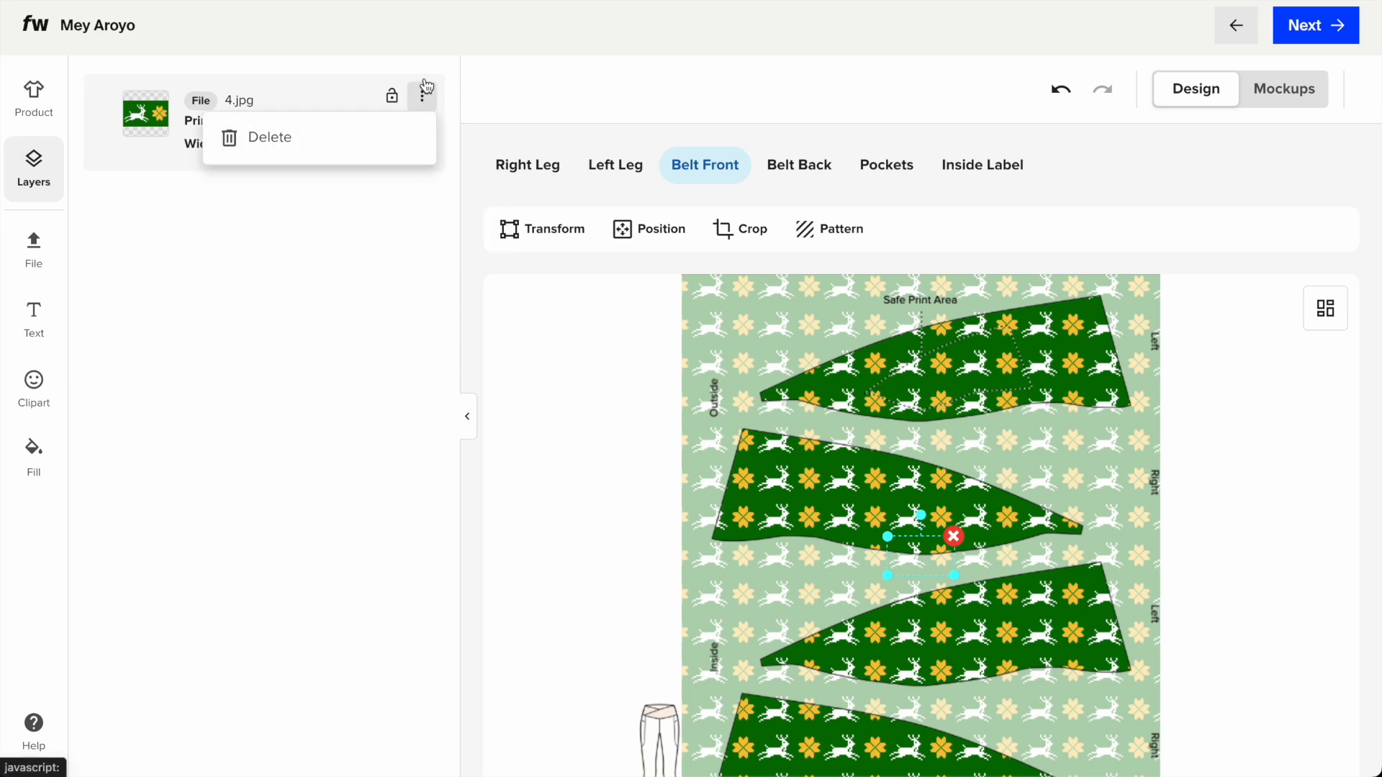
click(529, 72)
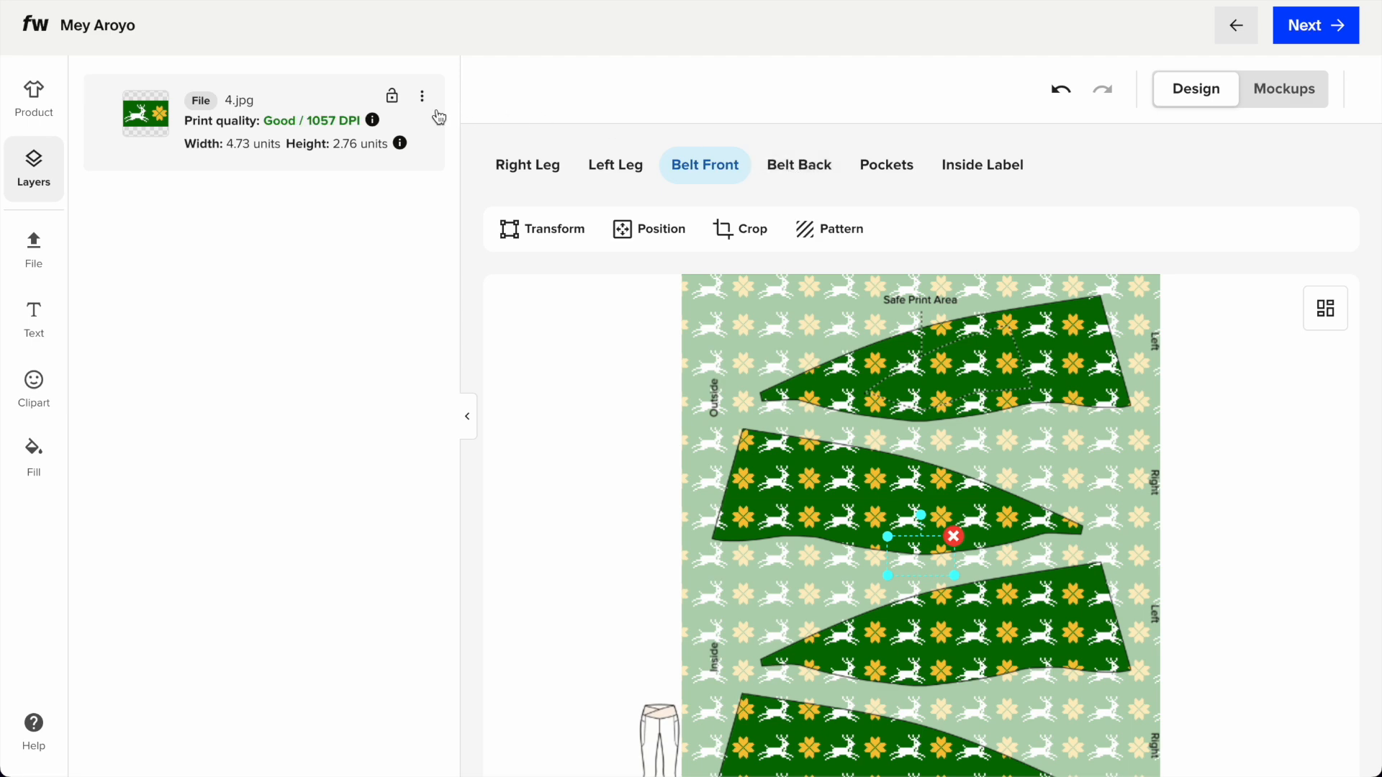
scroll(913, 320, down, 2)
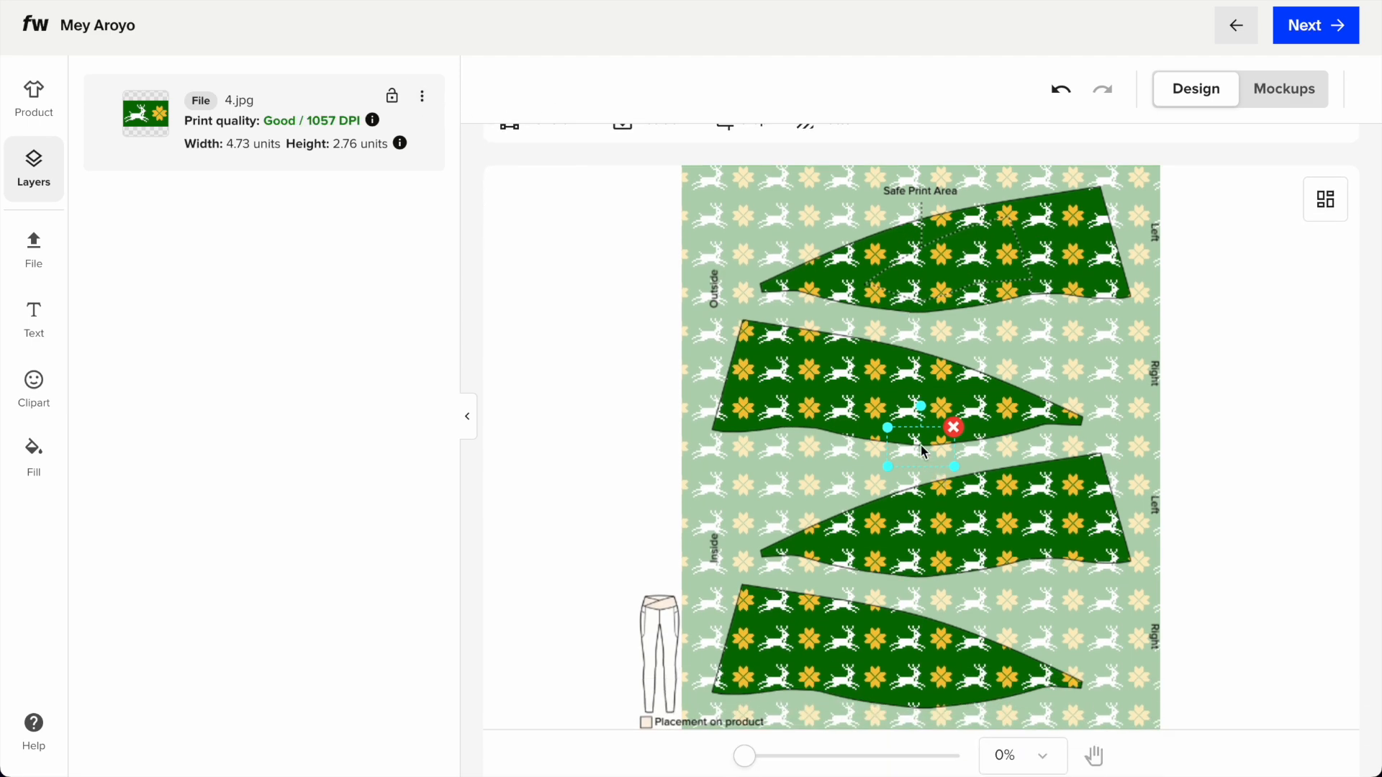
scroll(842, 265, up, 2)
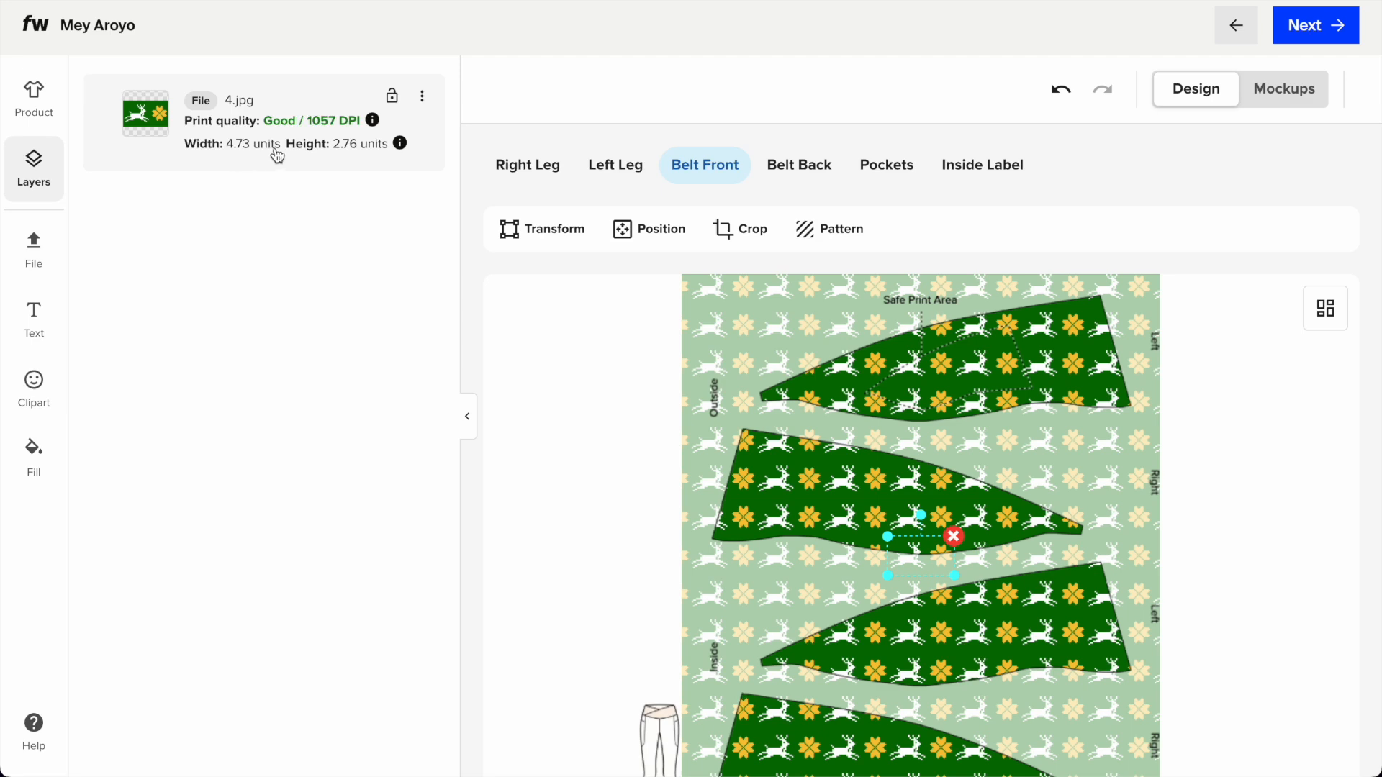
- Add the green reindeer image 4.jpg to the belt back
click(807, 166)
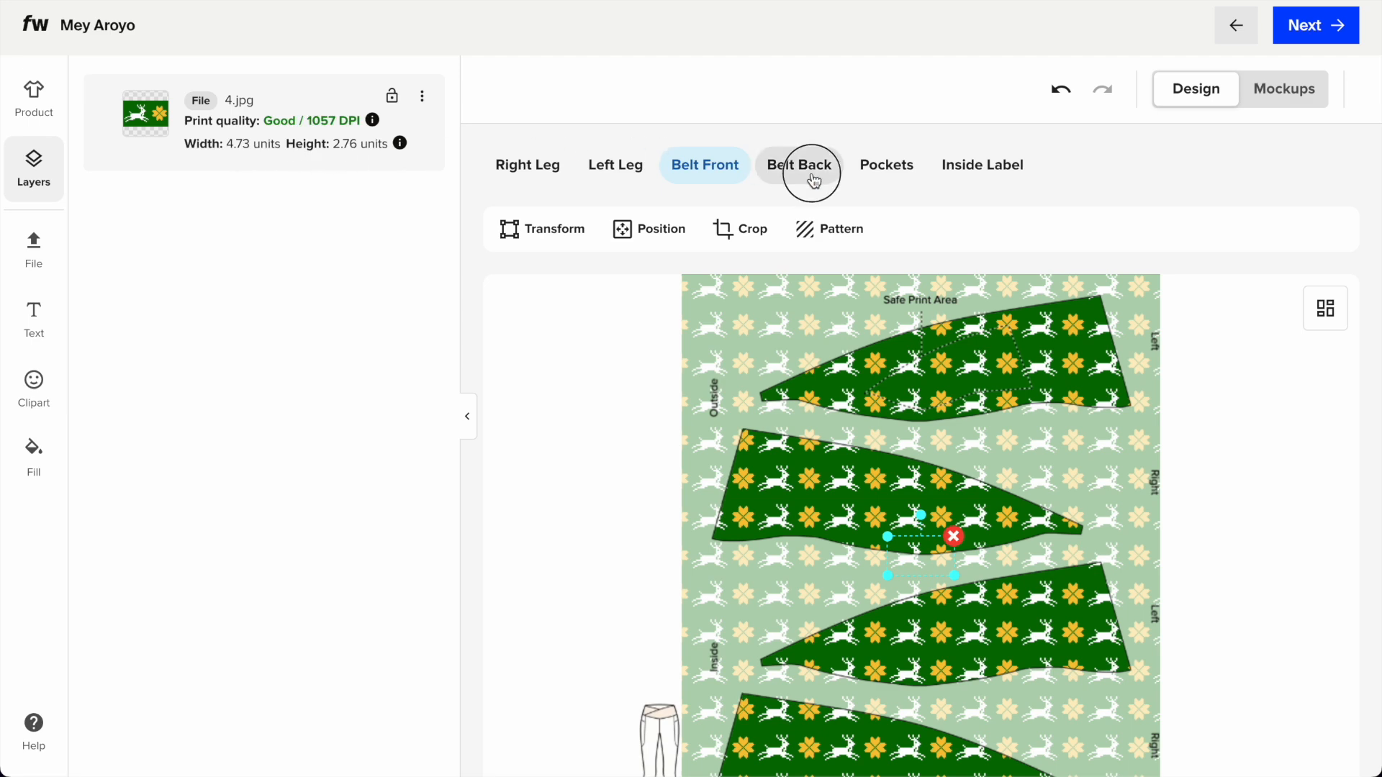
click(39, 263)
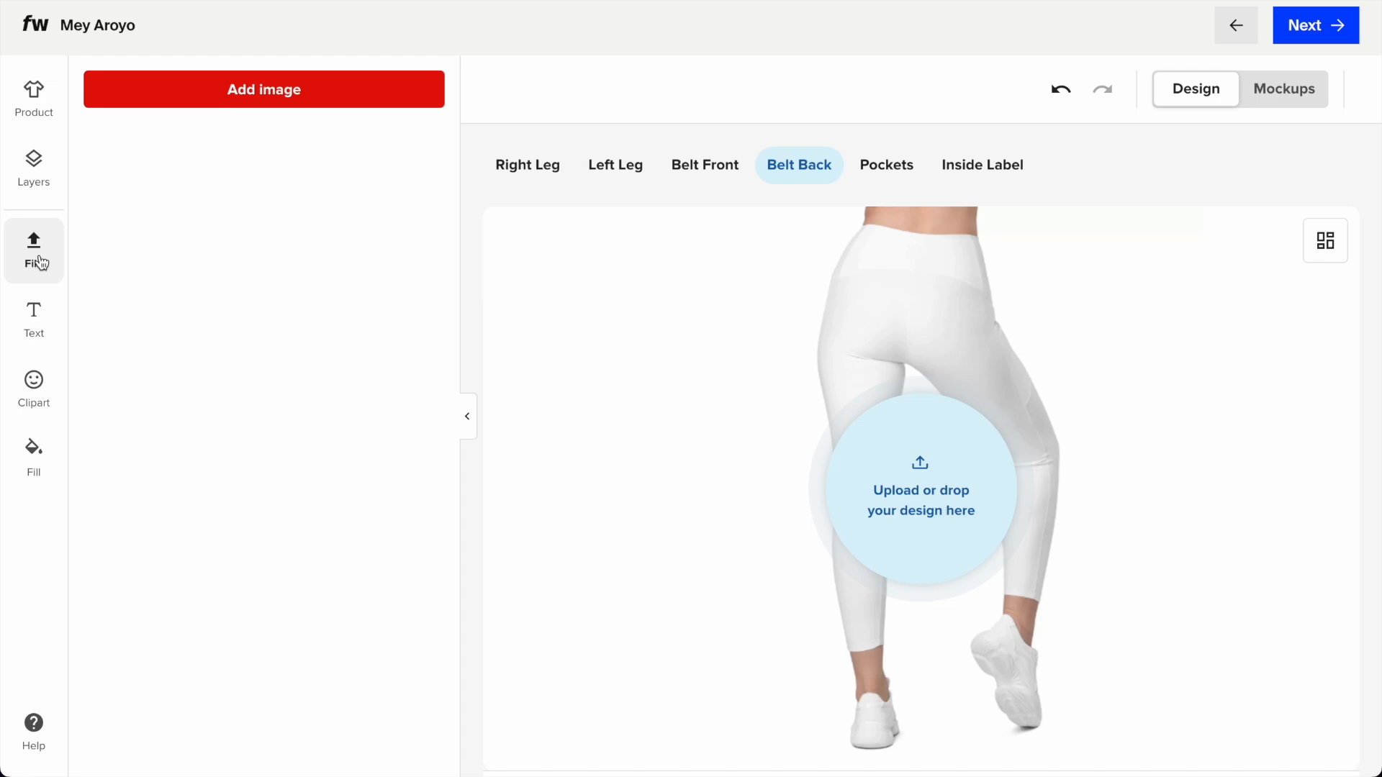
click(487, 238)
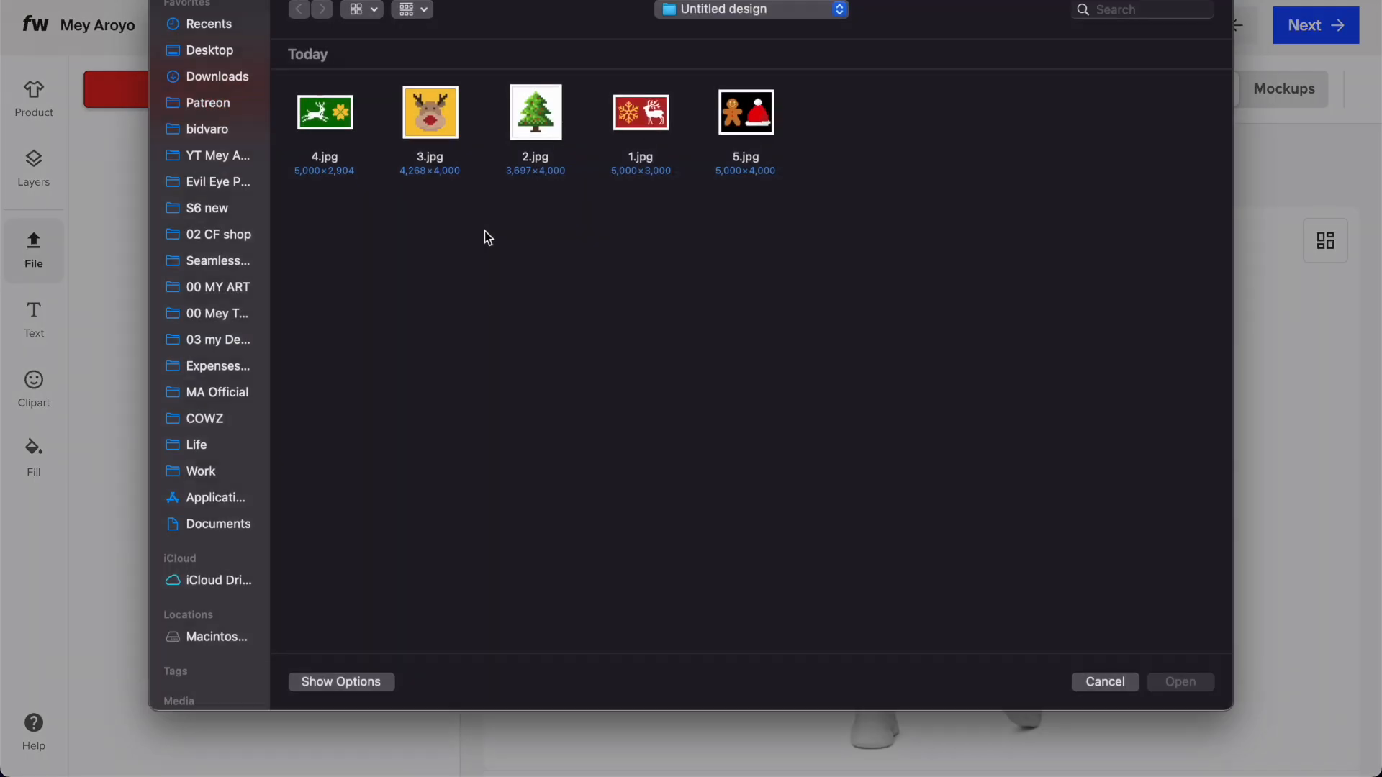
double_click(334, 126)
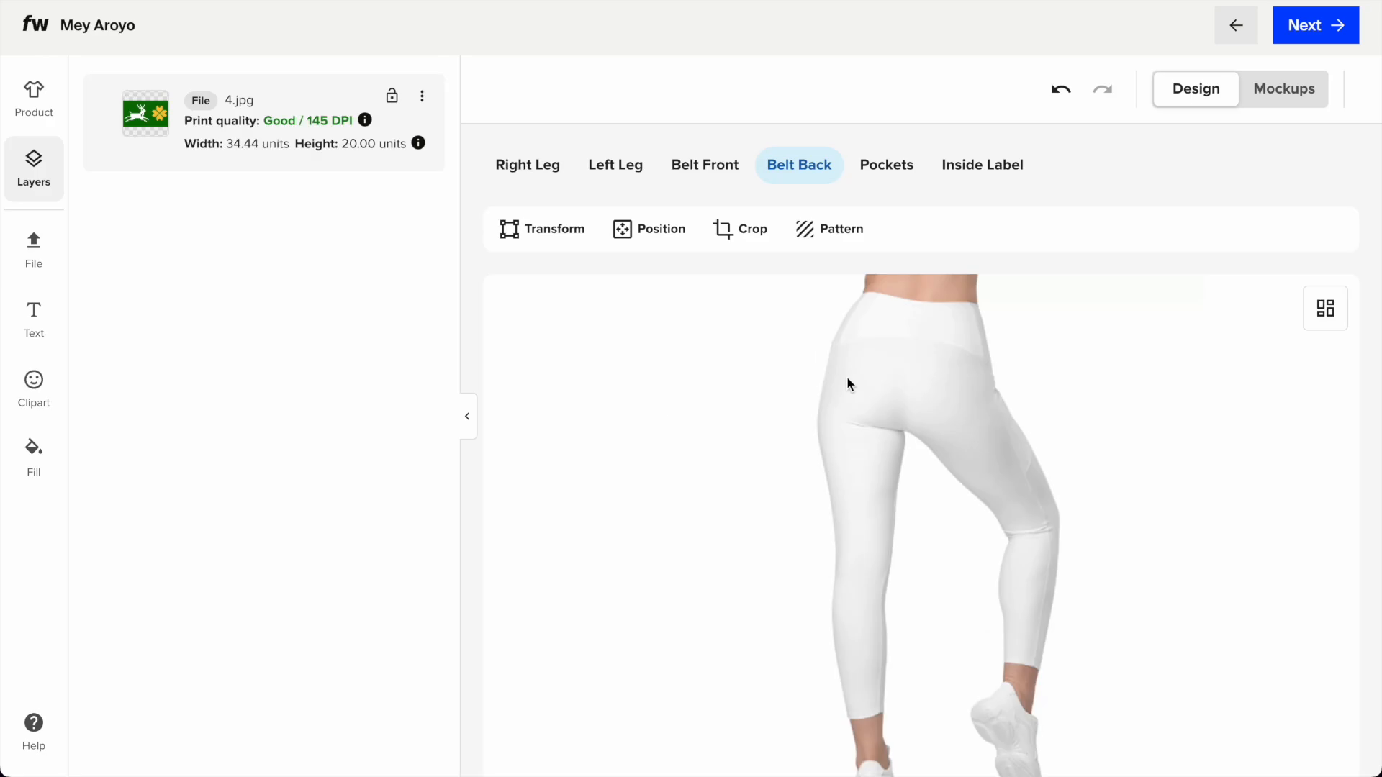
- Scale 4.jpg on the belt back to about 3.47 by 2.02 units, checking its size against the belt front
drag(641, 390, 900, 545)
click(722, 173)
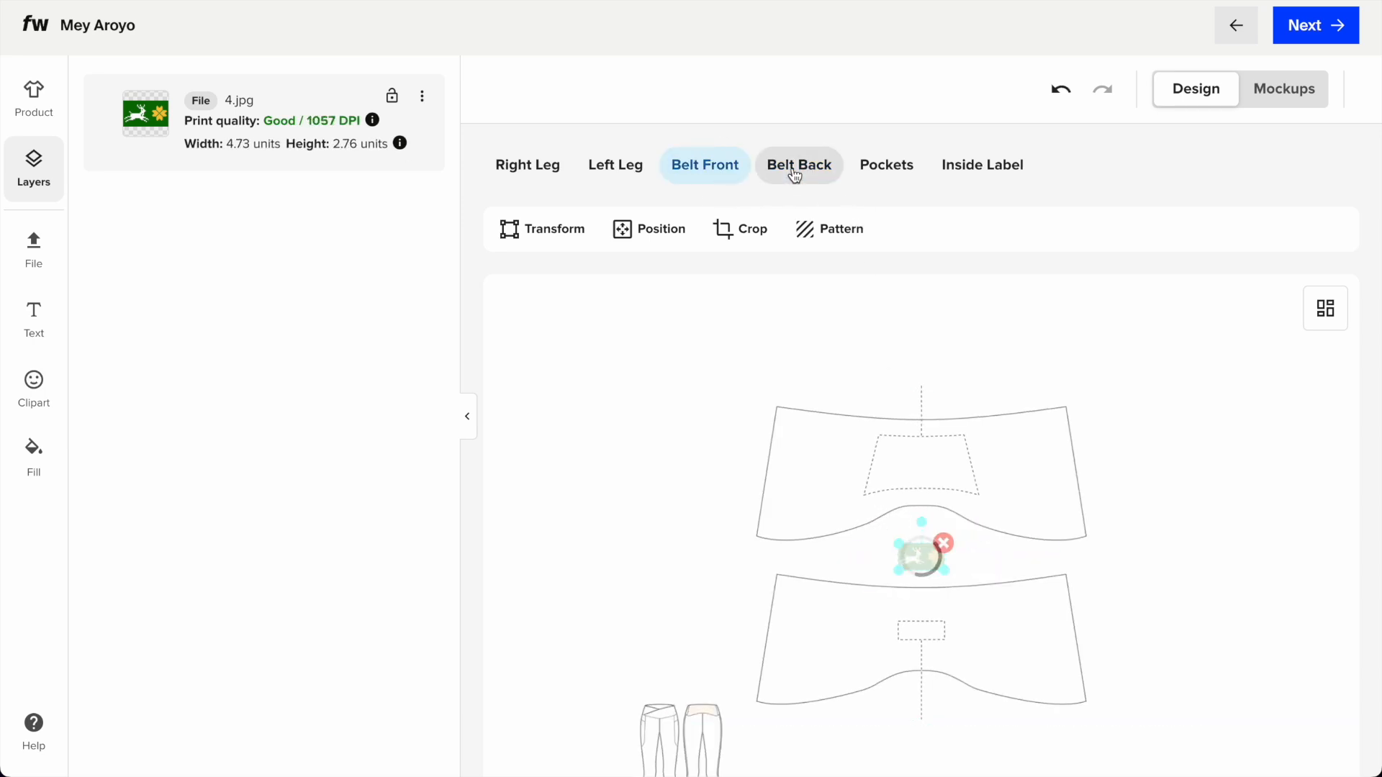
click(794, 173)
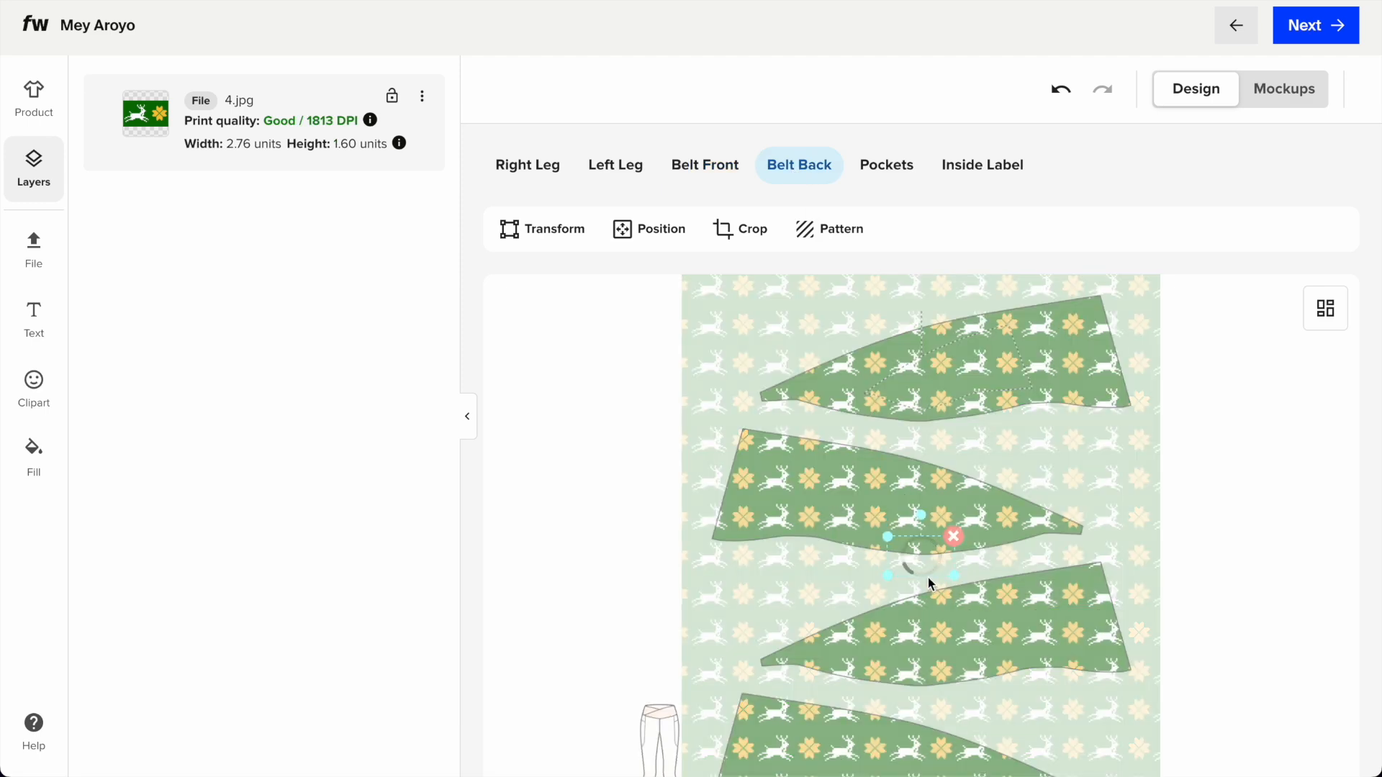
drag(899, 545, 895, 548)
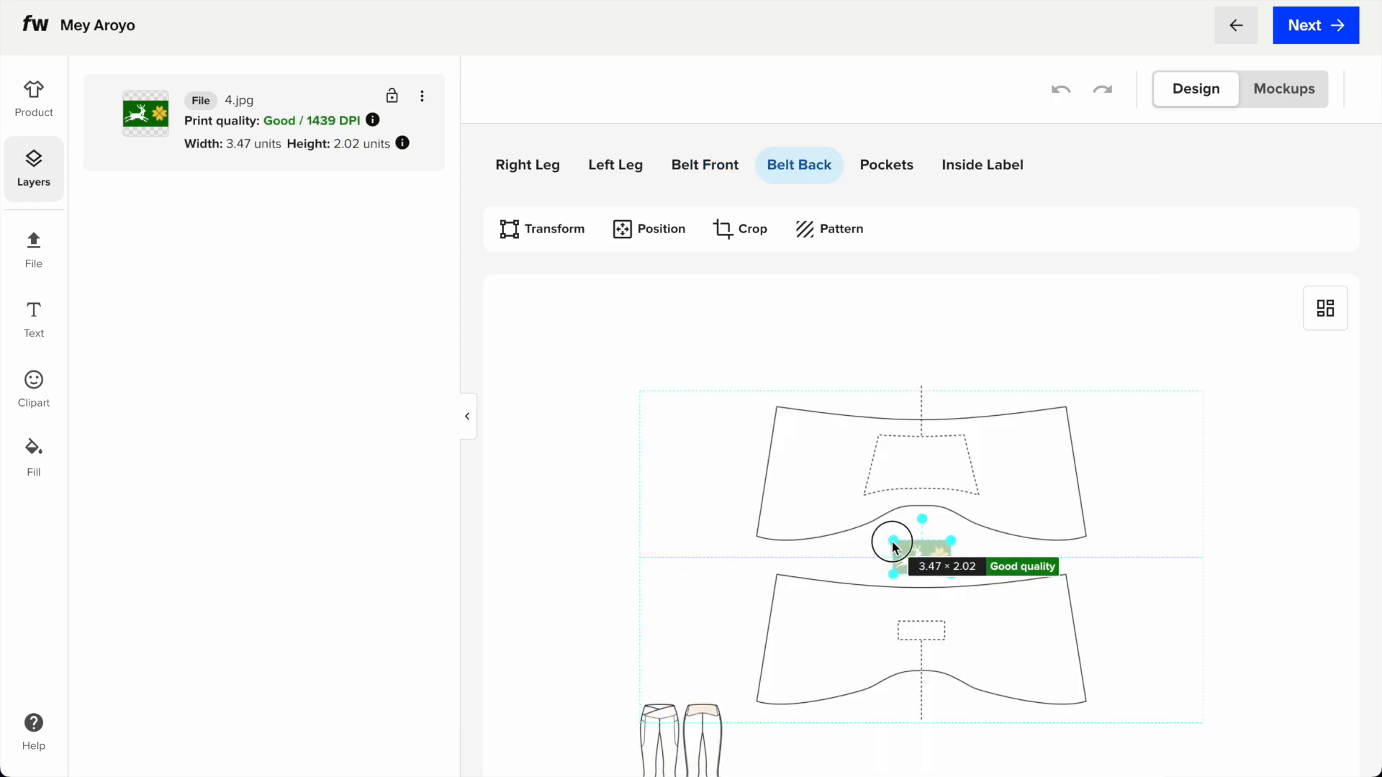
- Repeat 4.jpg across the belt back as a block pattern with -0.01 spacing
click(827, 230)
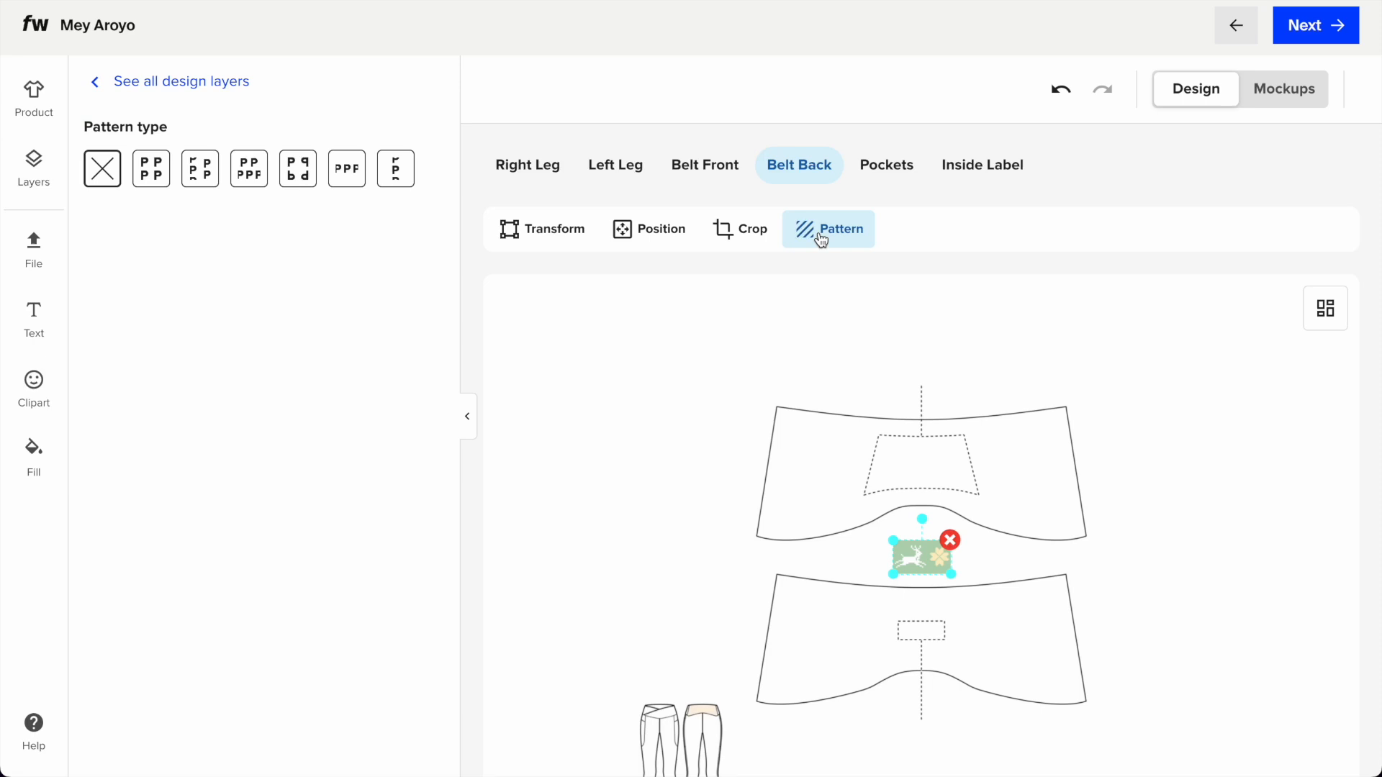
click(151, 169)
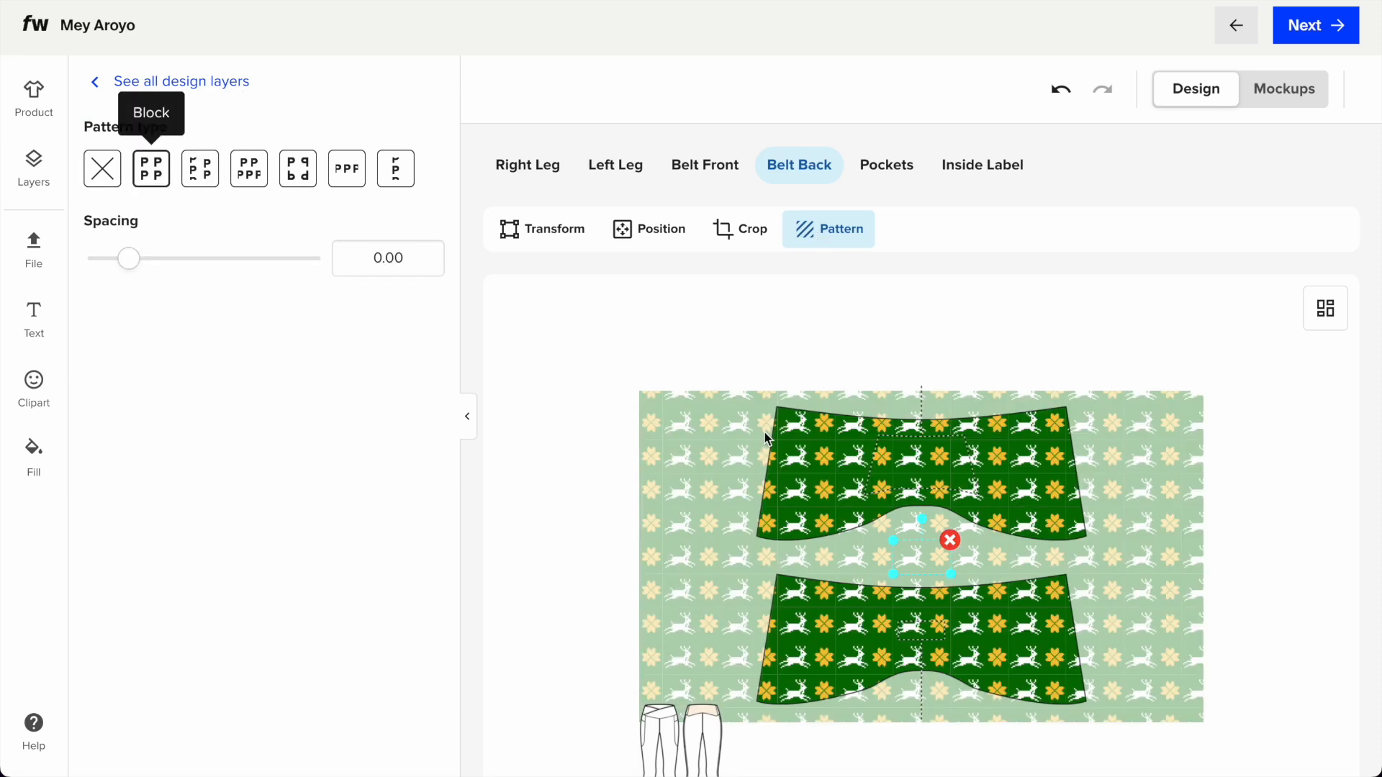
double_click(362, 245)
key(BackSpace)
text(-0.01)
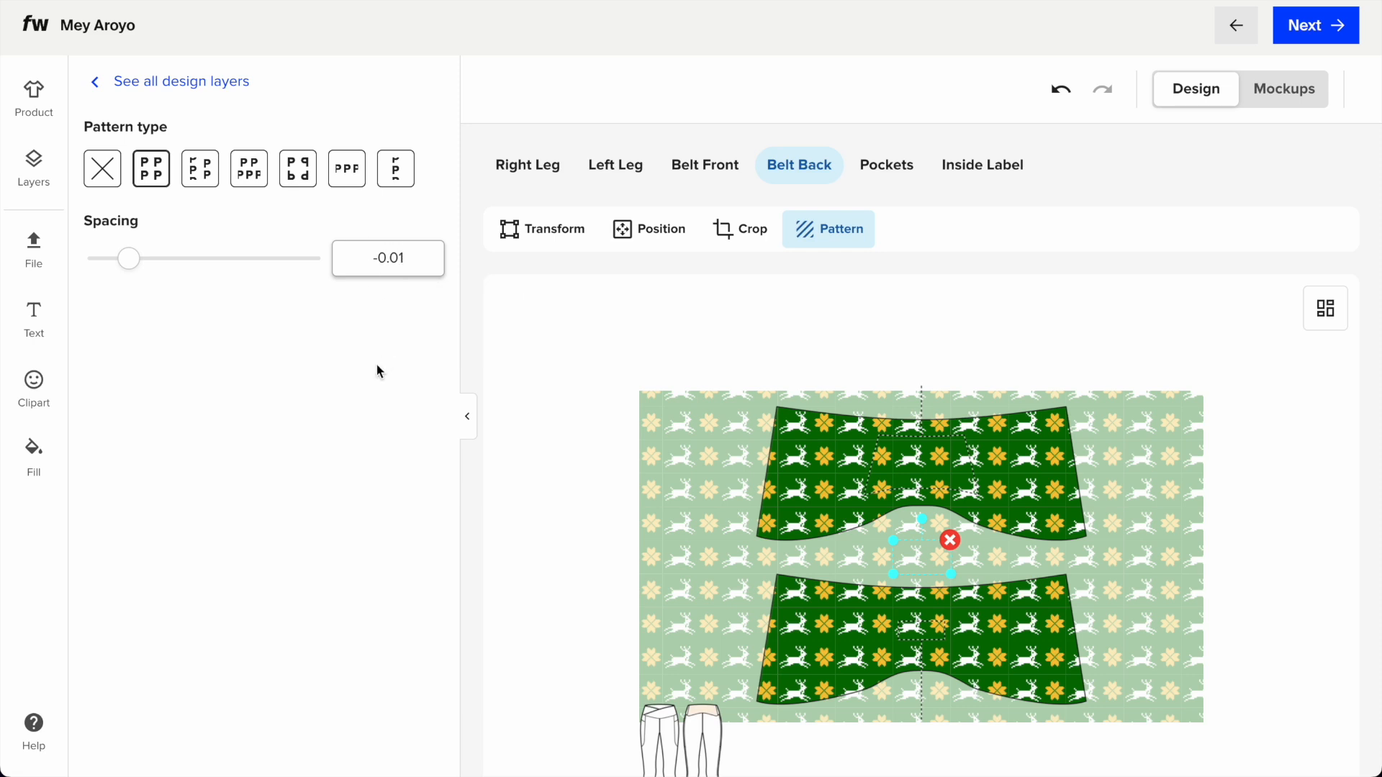
click(383, 360)
- Add the Christmas tree image 2.jpg to the pockets and dismiss the resolution warning
click(884, 169)
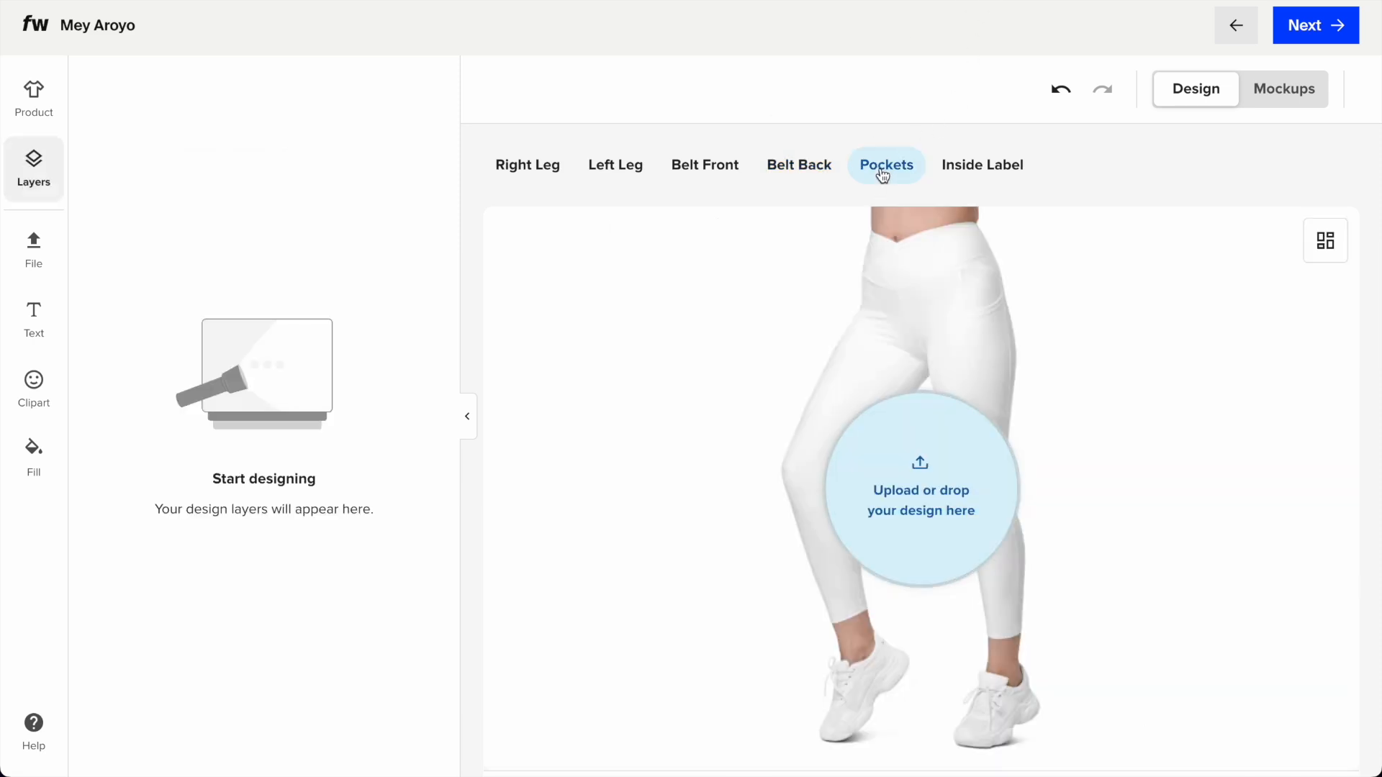
click(931, 495)
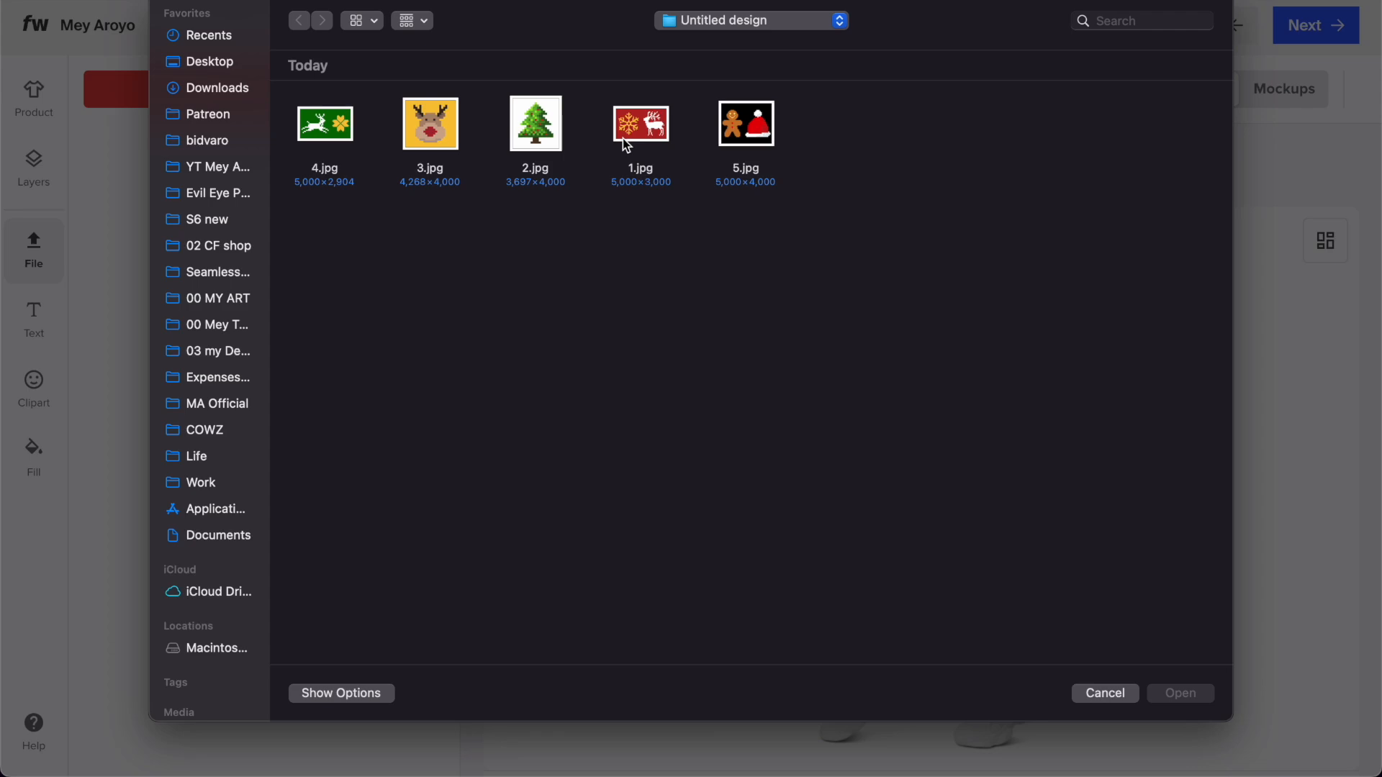
double_click(536, 136)
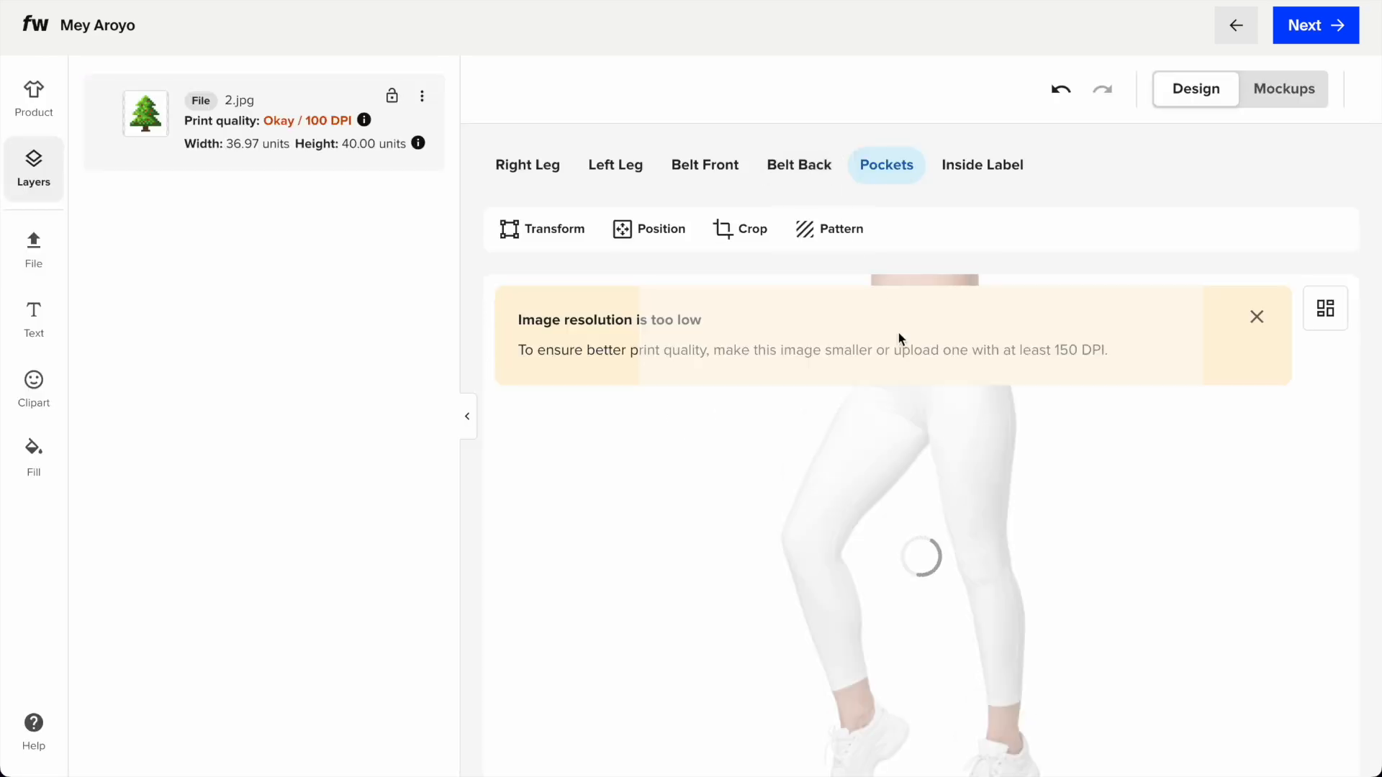
click(1257, 316)
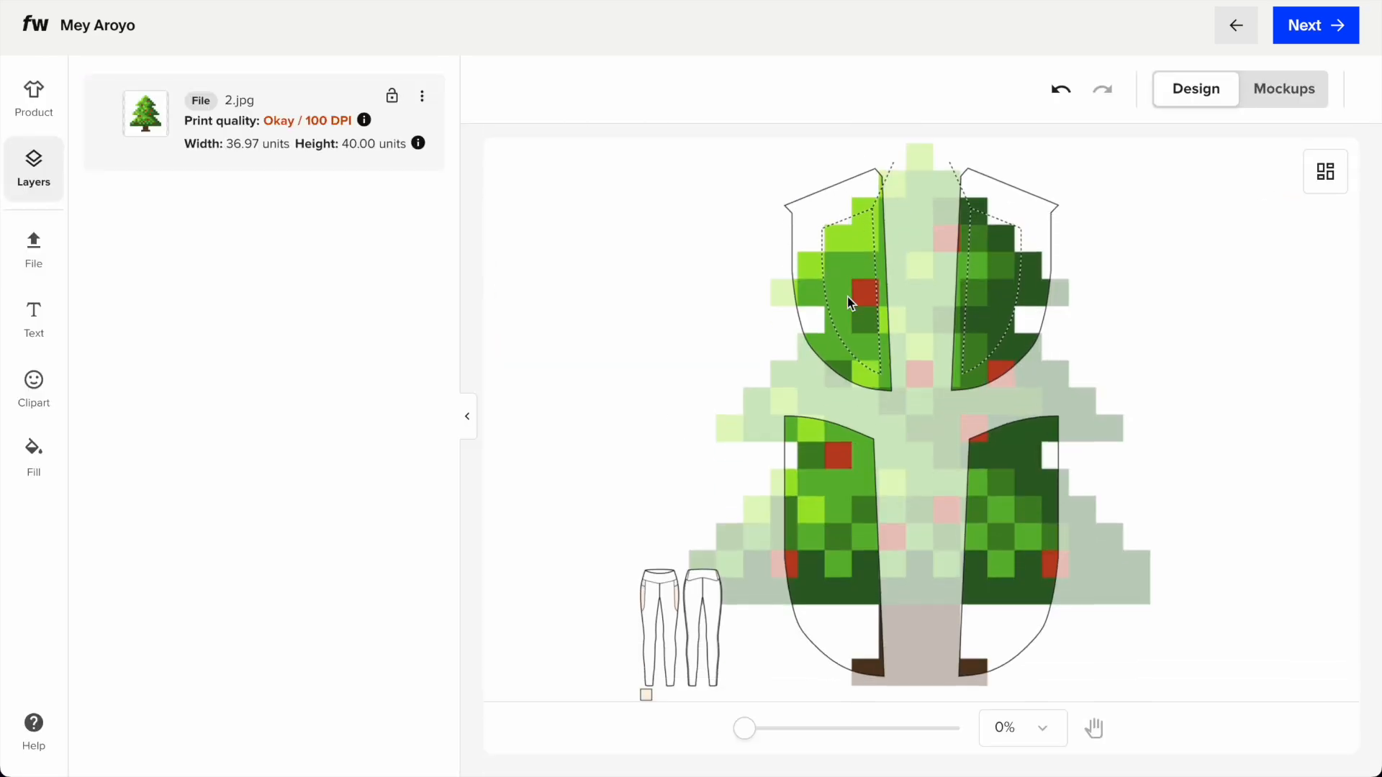
- Scale 2.jpg on the pockets down to about 2.69 by 2.91 units
scroll(834, 708, down, 1)
drag(992, 767, 703, 759)
drag(861, 282, 911, 325)
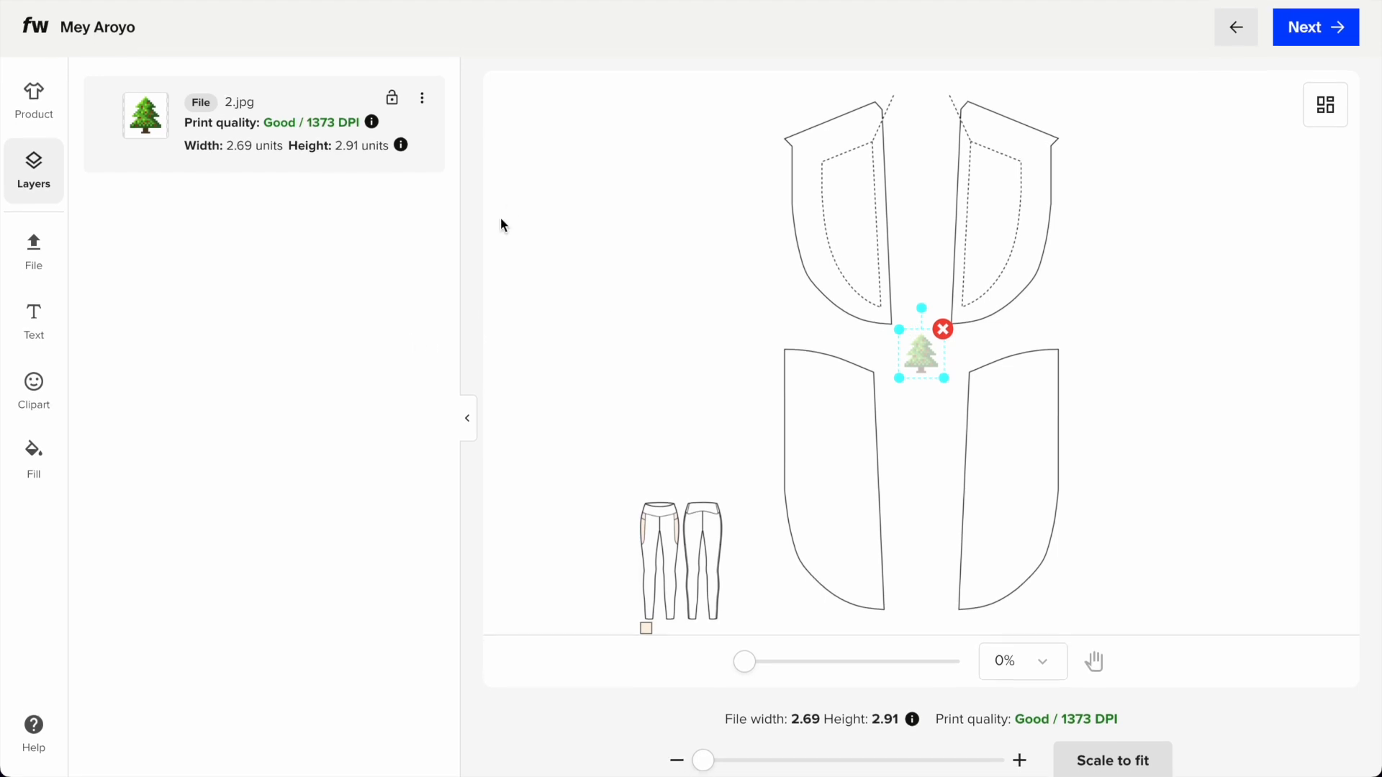
- Repeat 2.jpg across the pockets as a block pattern with -0.01 spacing and scale it down to about 2.23 by 2.41 units
scroll(508, 212, up, 2)
click(861, 168)
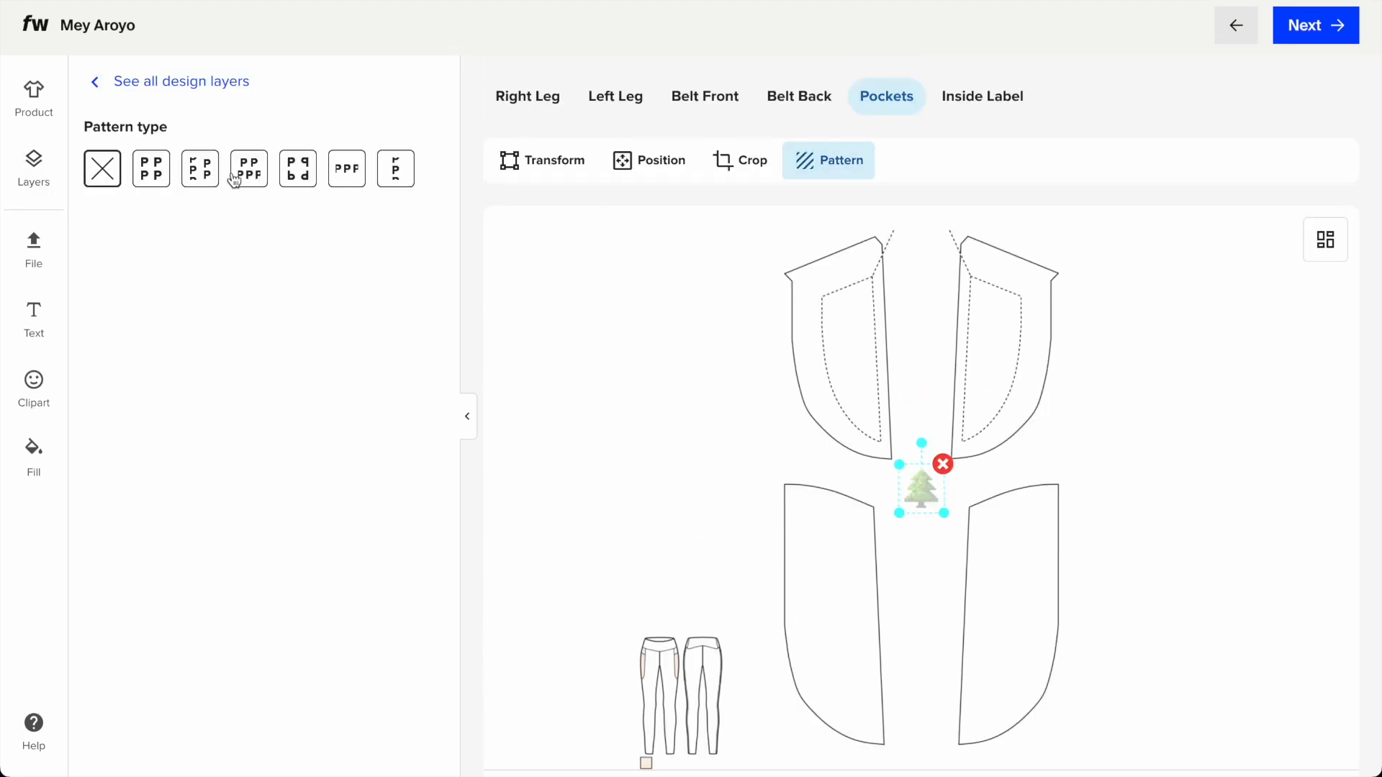
click(150, 172)
click(381, 258)
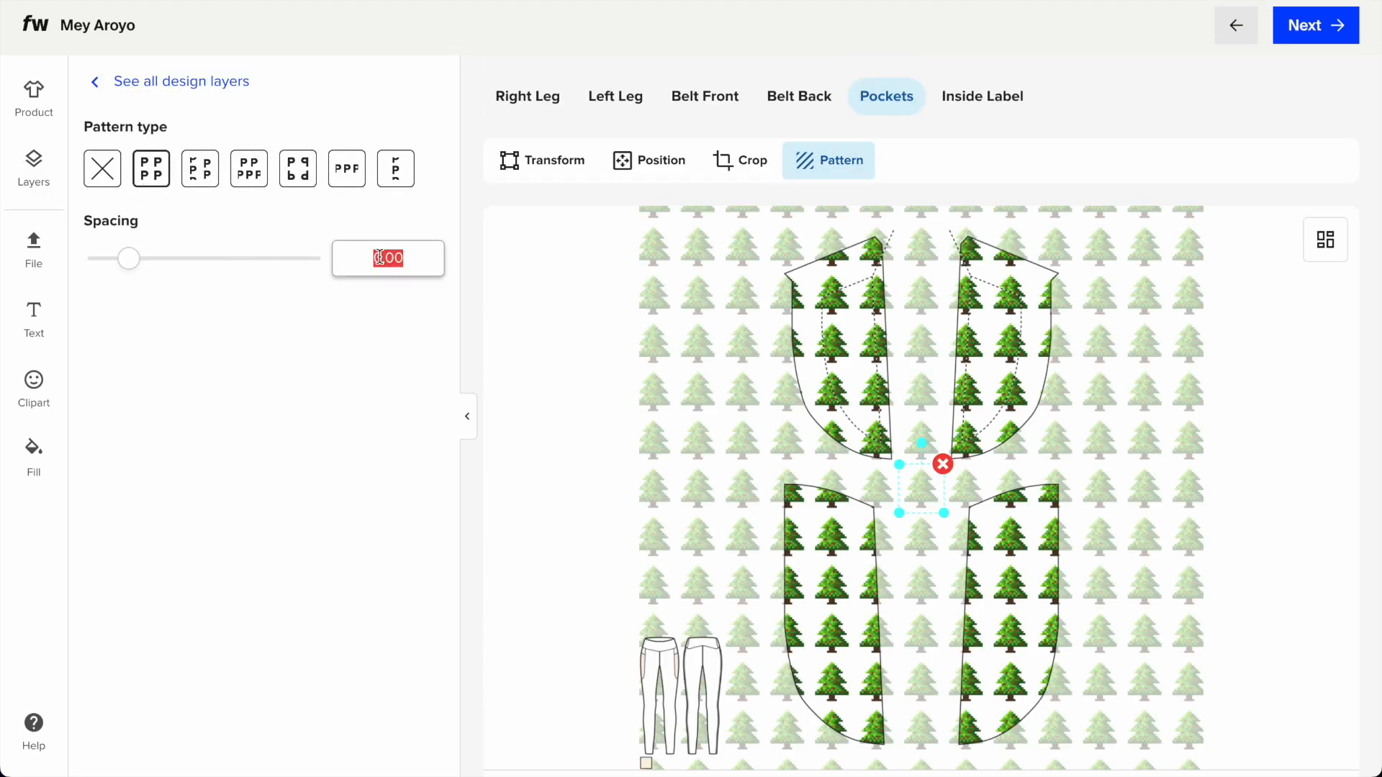
text(-0.0)
click(388, 307)
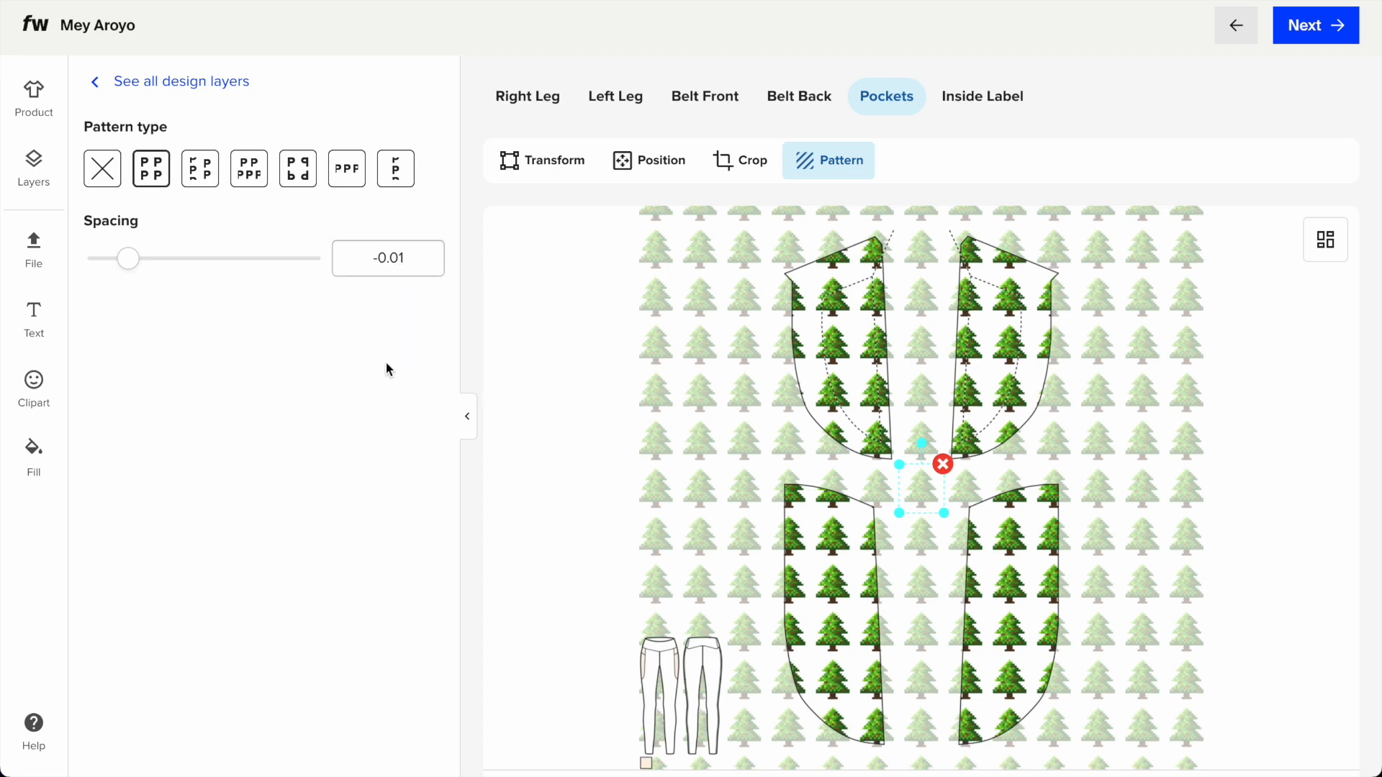
drag(895, 464, 905, 465)
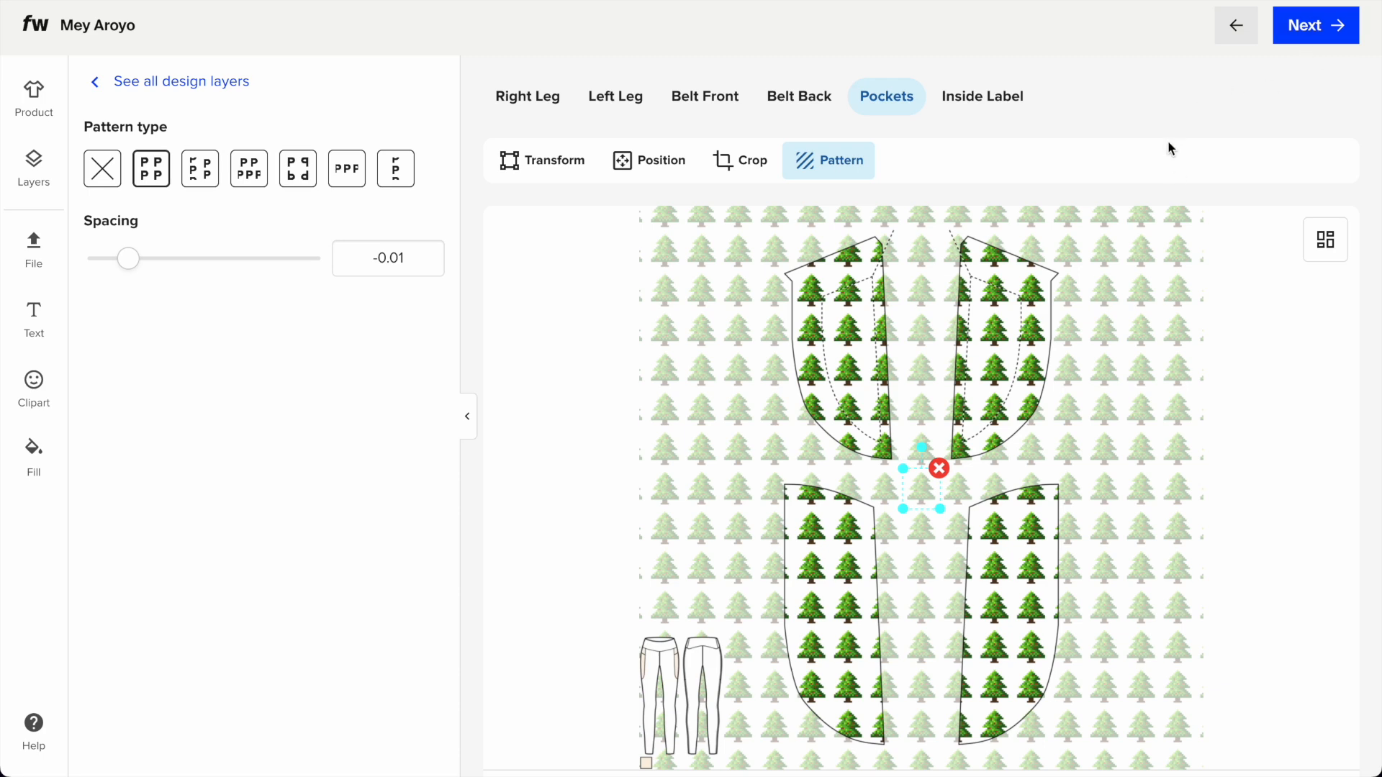
- Preview the leggings mockups from the front, back and side and on the model to check the pattern sizes
click(1285, 90)
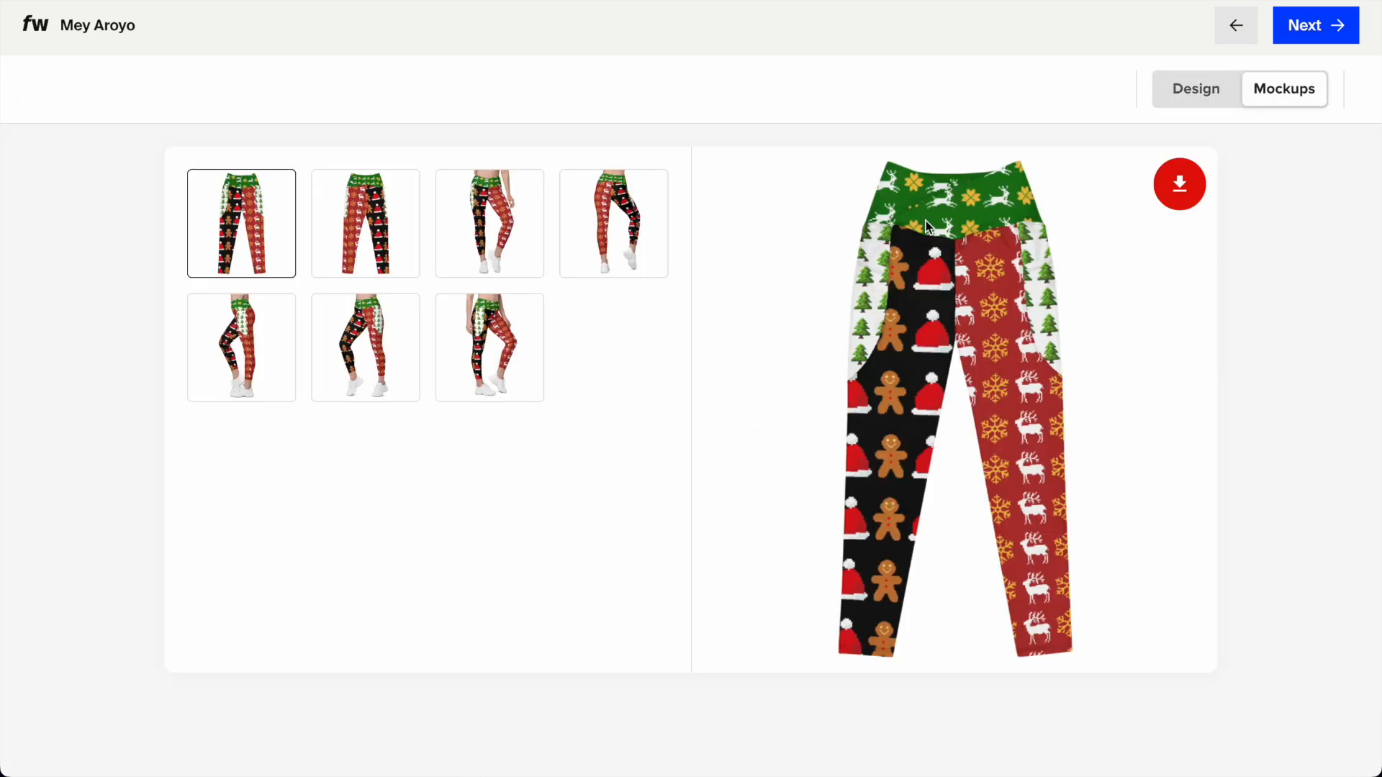
click(635, 229)
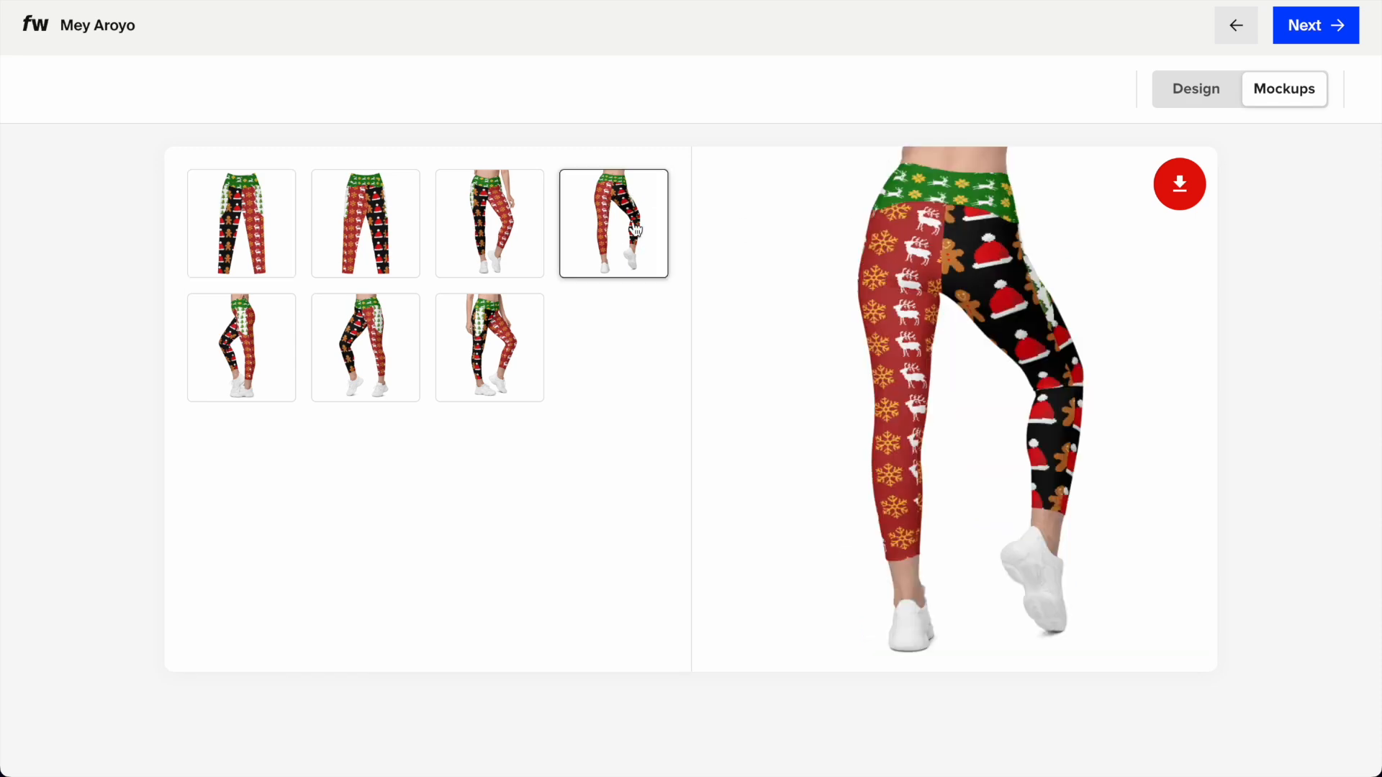
click(501, 239)
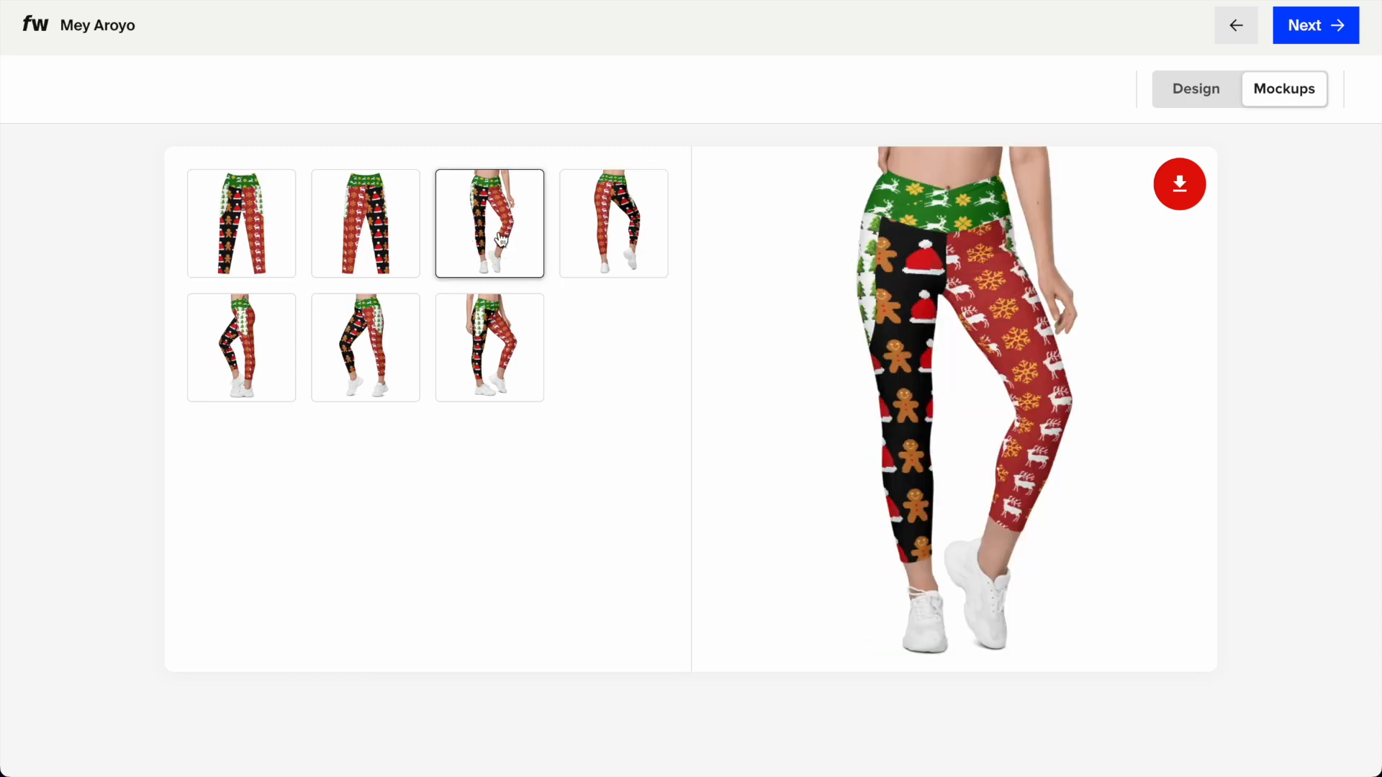
click(374, 226)
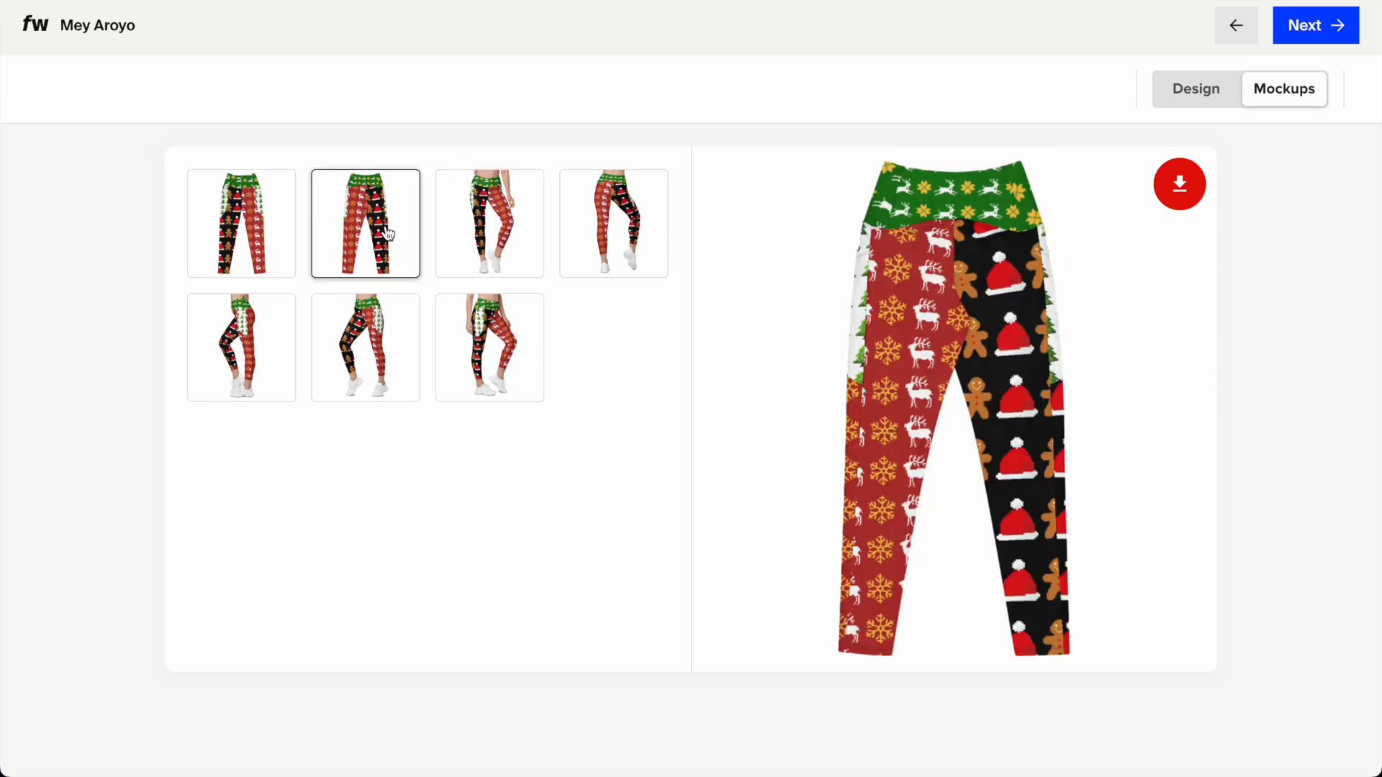
click(256, 225)
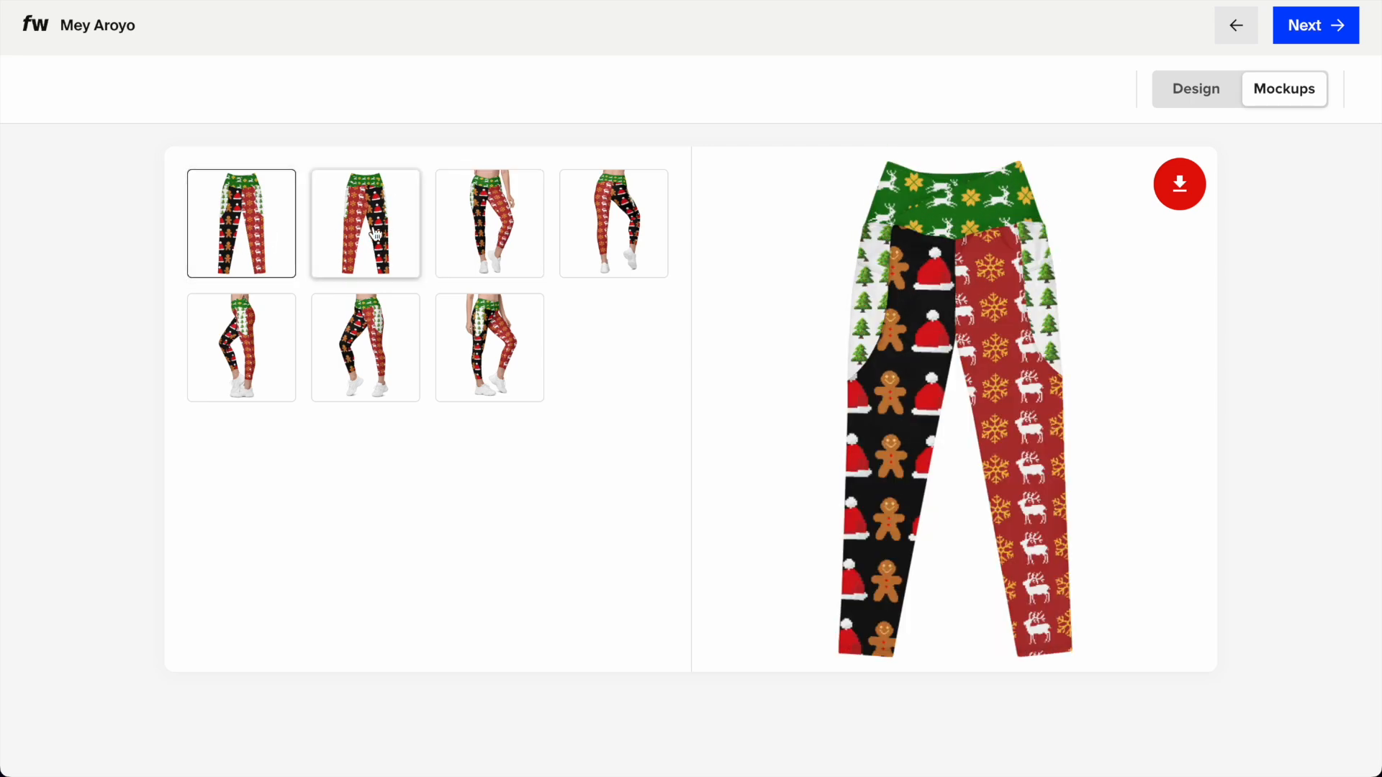
click(243, 343)
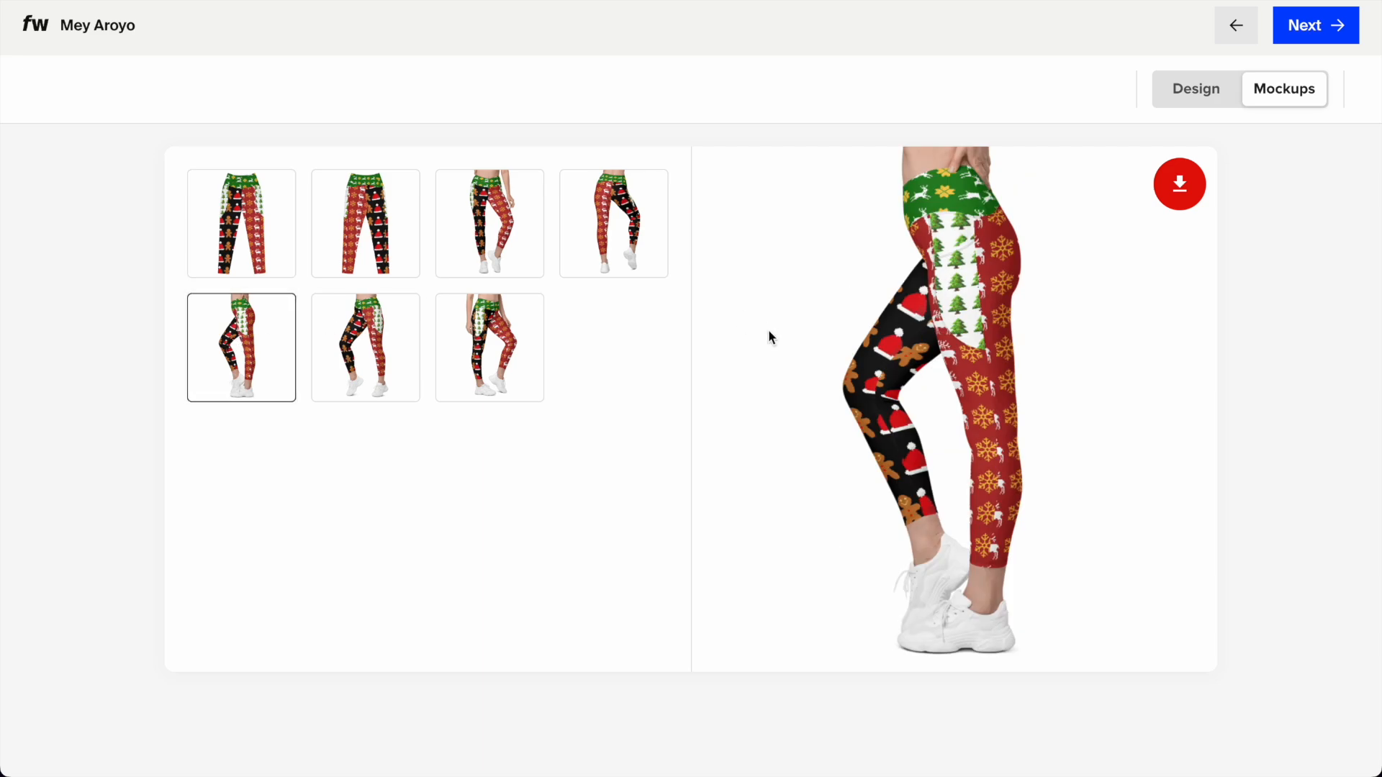
- Scale 1.jpg on the left leg down to about 4.42 by 2.66 units and 5.jpg on the right leg to about 4.45 by 3.57 units
click(1196, 89)
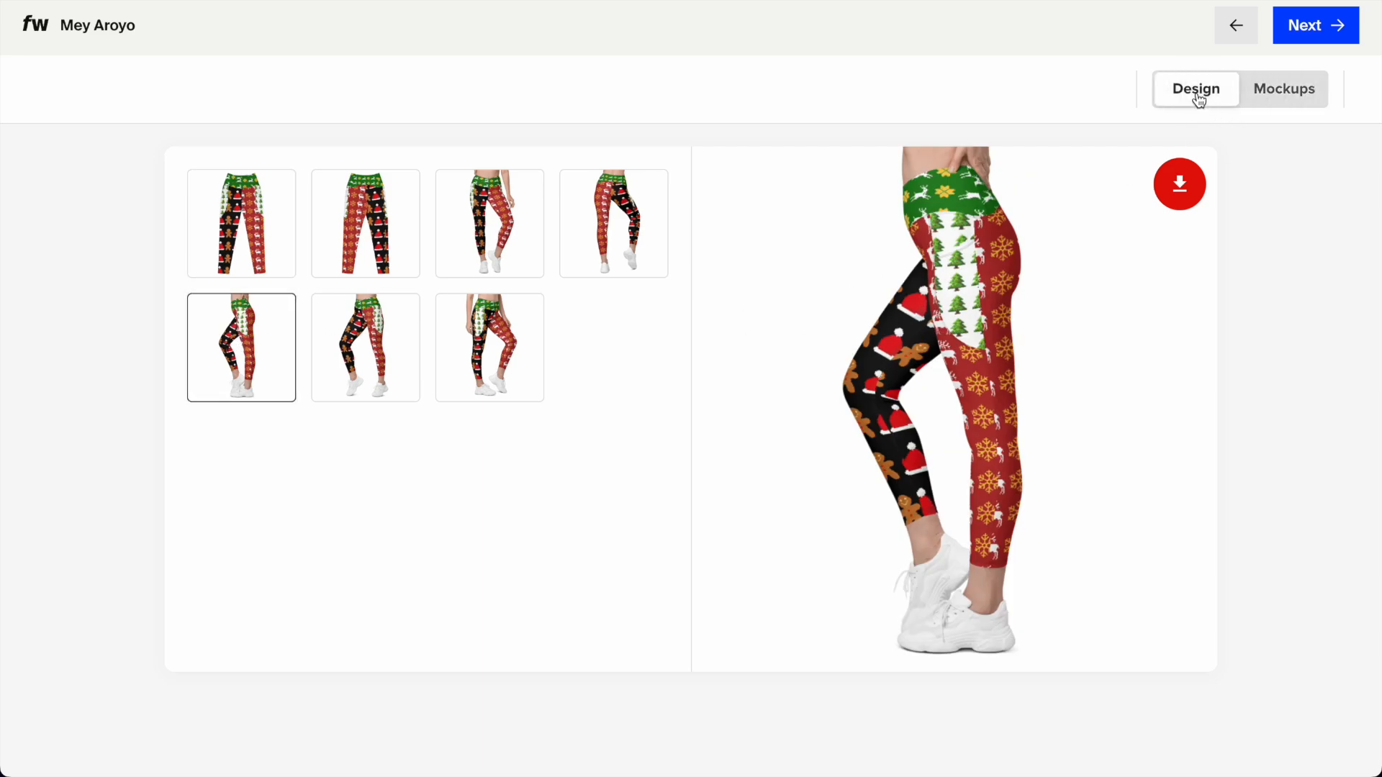
click(614, 175)
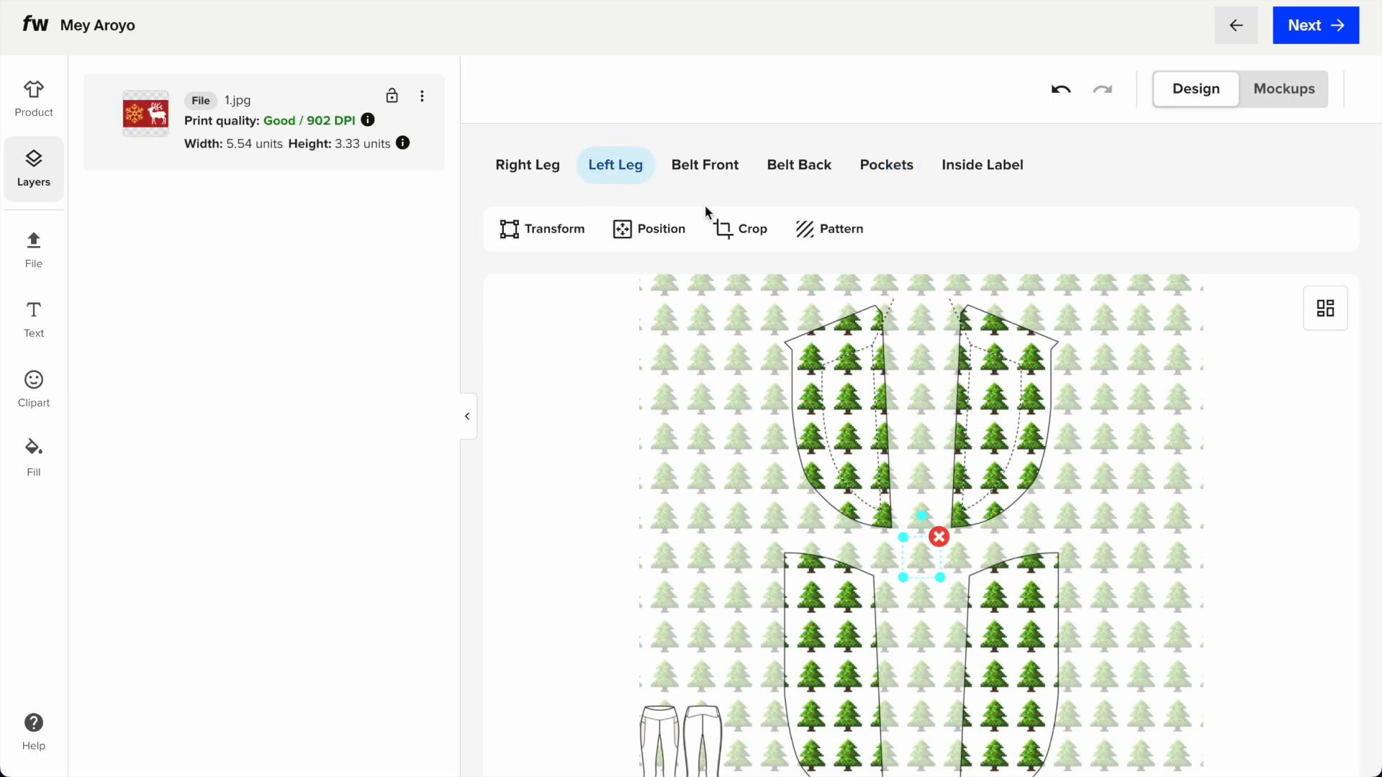
drag(883, 534, 892, 537)
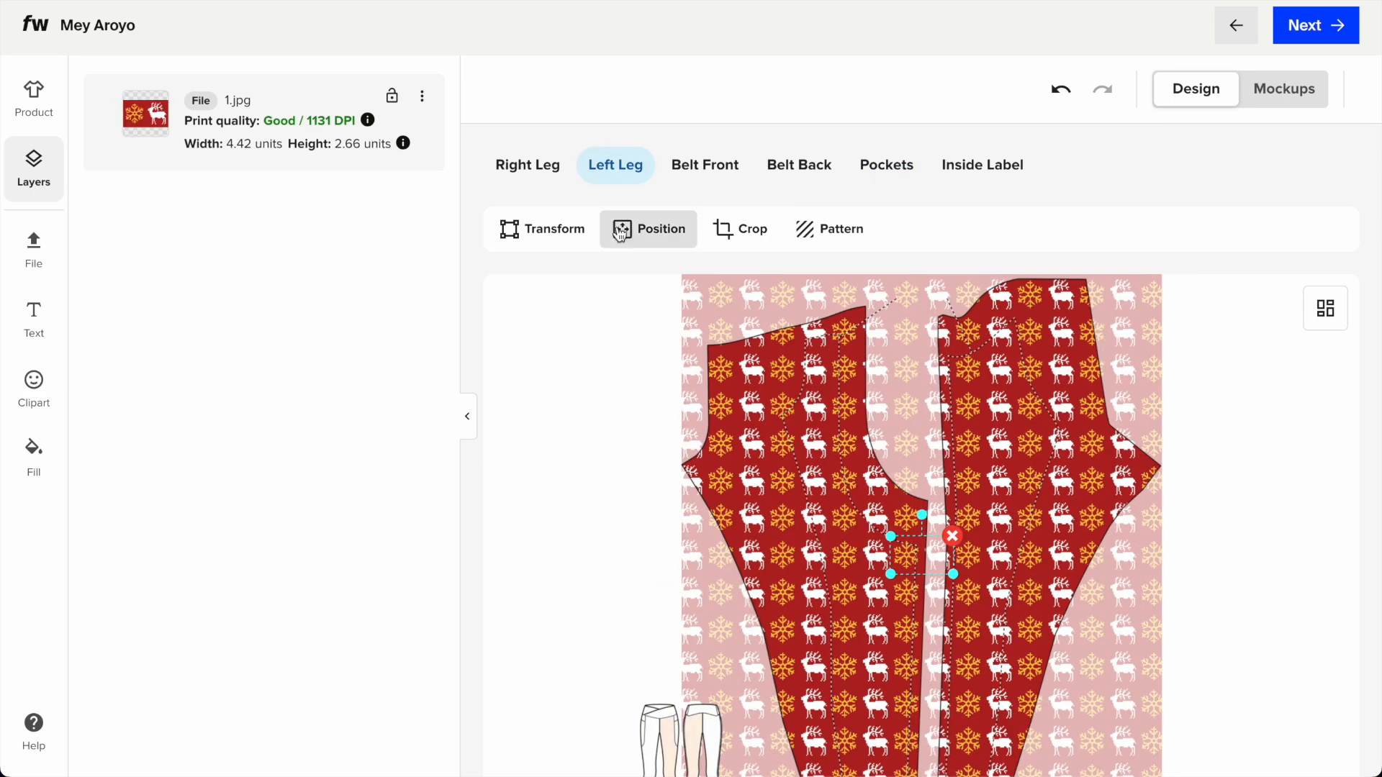
click(531, 173)
drag(786, 479, 804, 491)
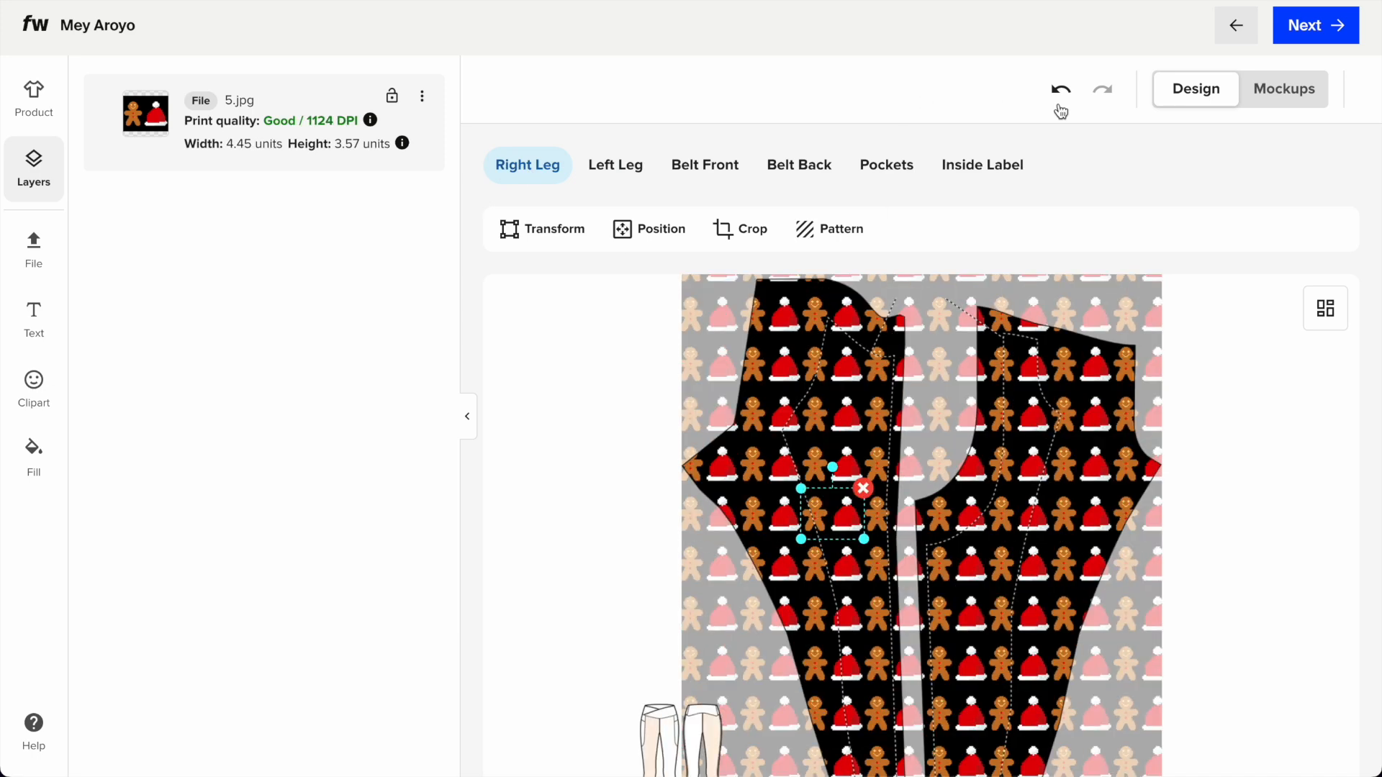
- Look over the pockets pattern and scale 4.jpg on the belt front down slightly to make its repeats smaller
click(892, 173)
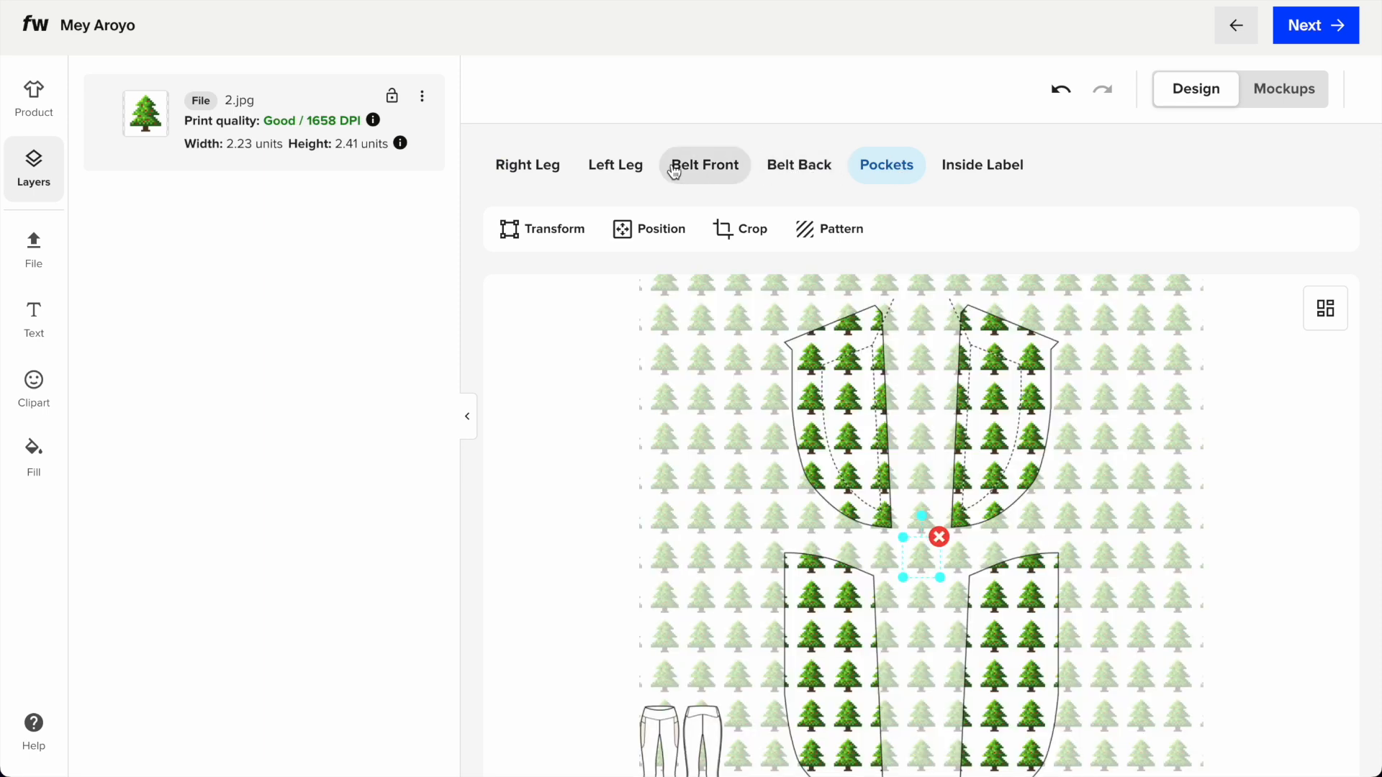
click(686, 171)
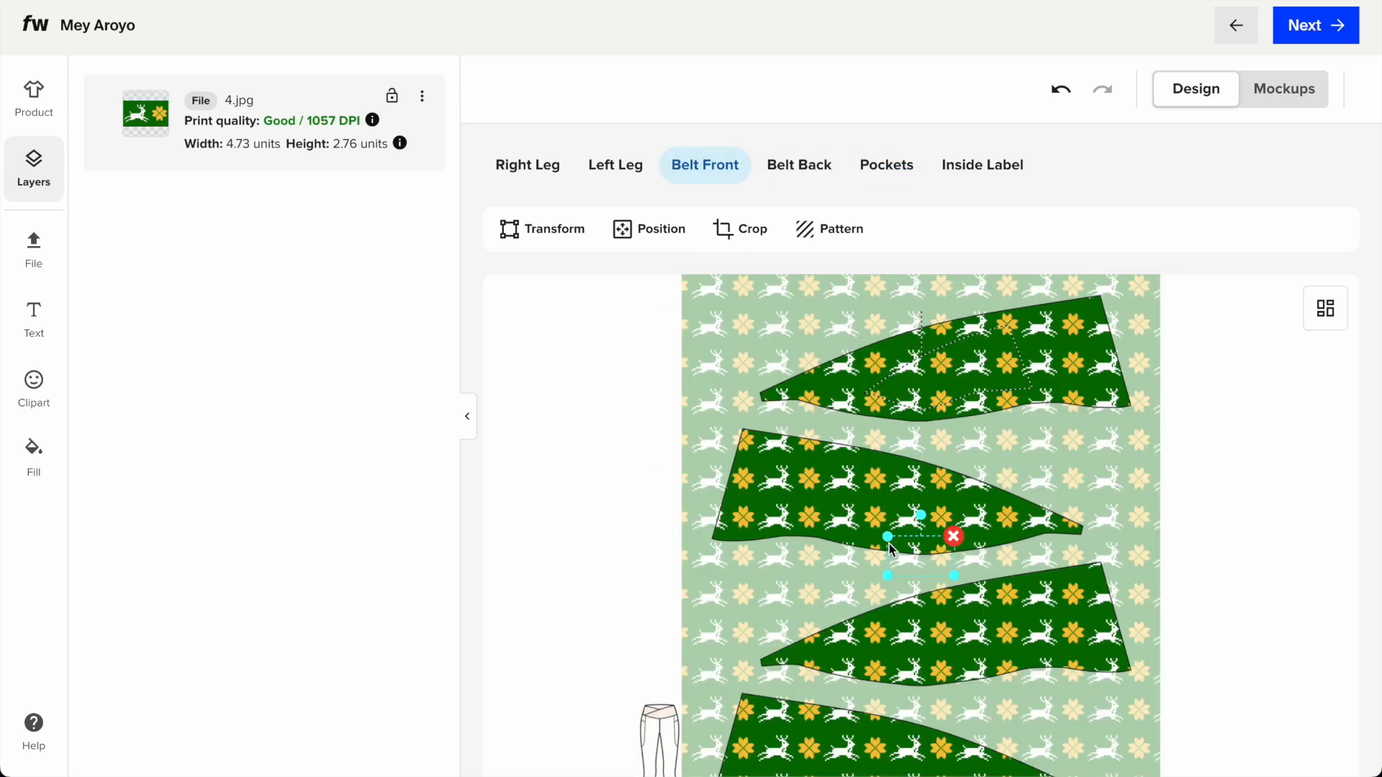
drag(890, 545, 899, 550)
- Preview the resized patterns on the flat and model mockups of the leggings and proceed to the next stage of product setup
click(1283, 108)
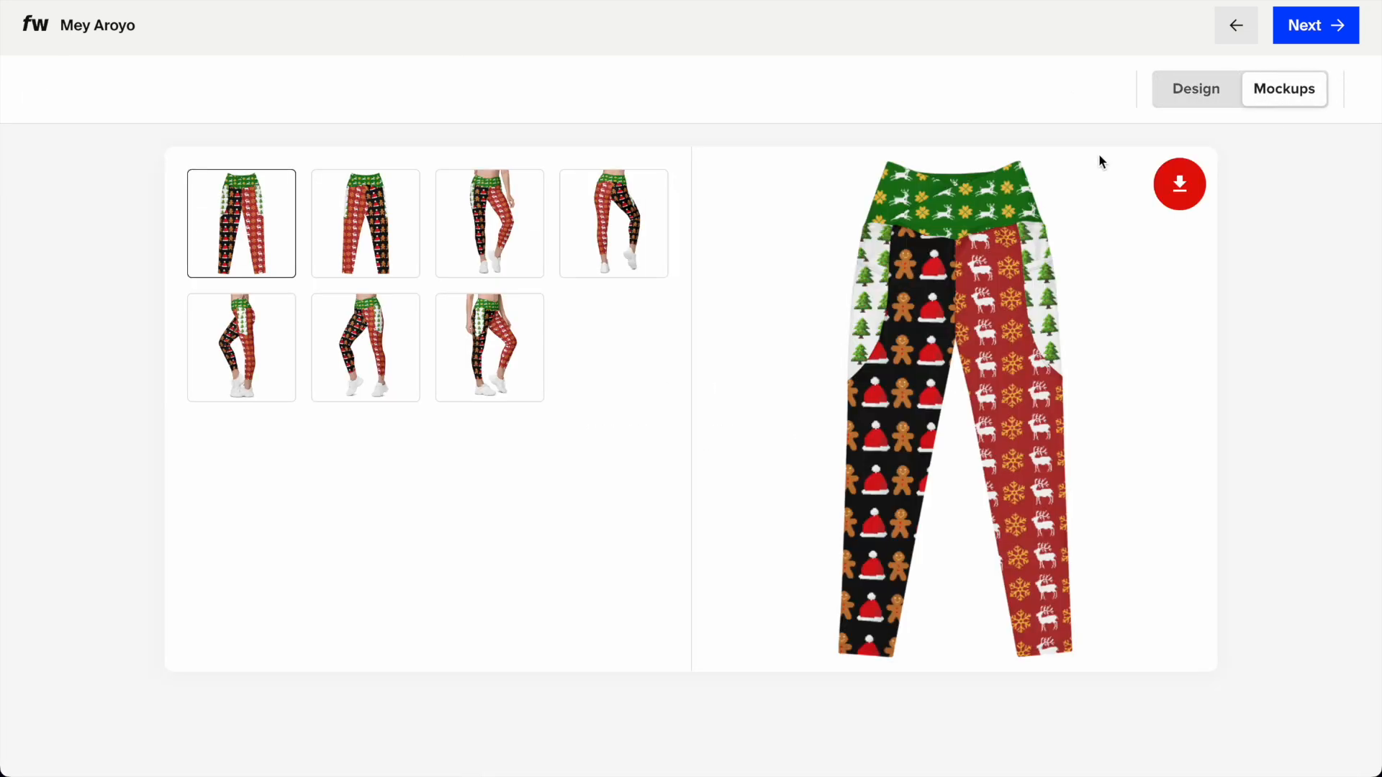
click(474, 202)
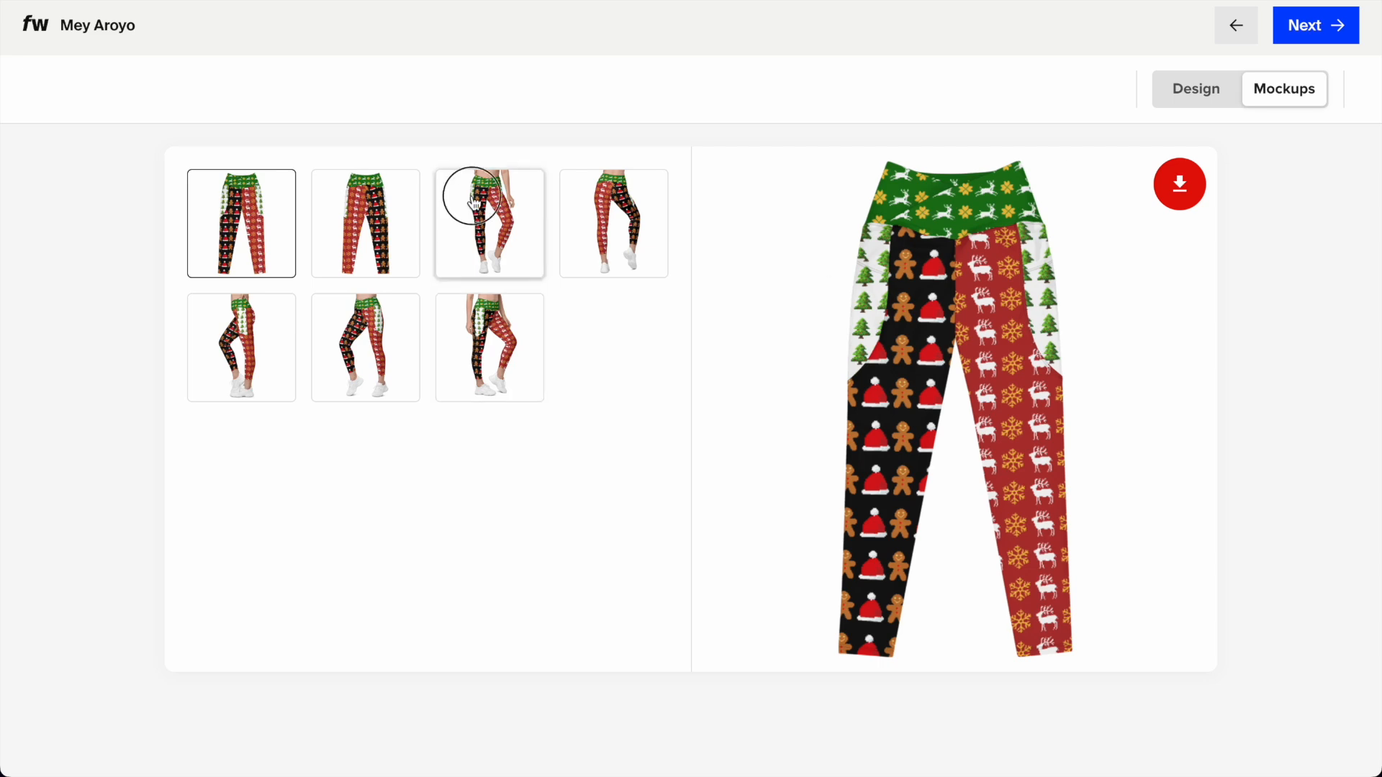
click(388, 216)
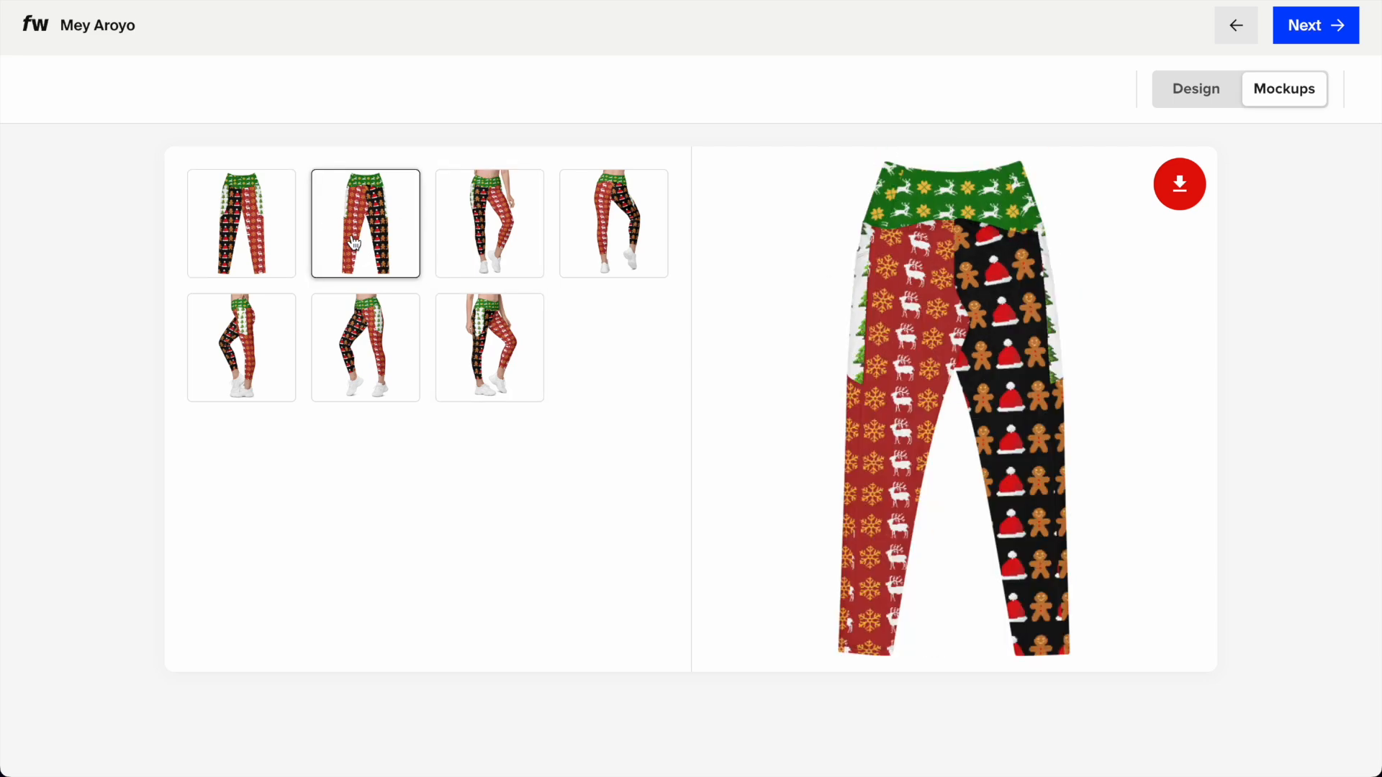
click(487, 226)
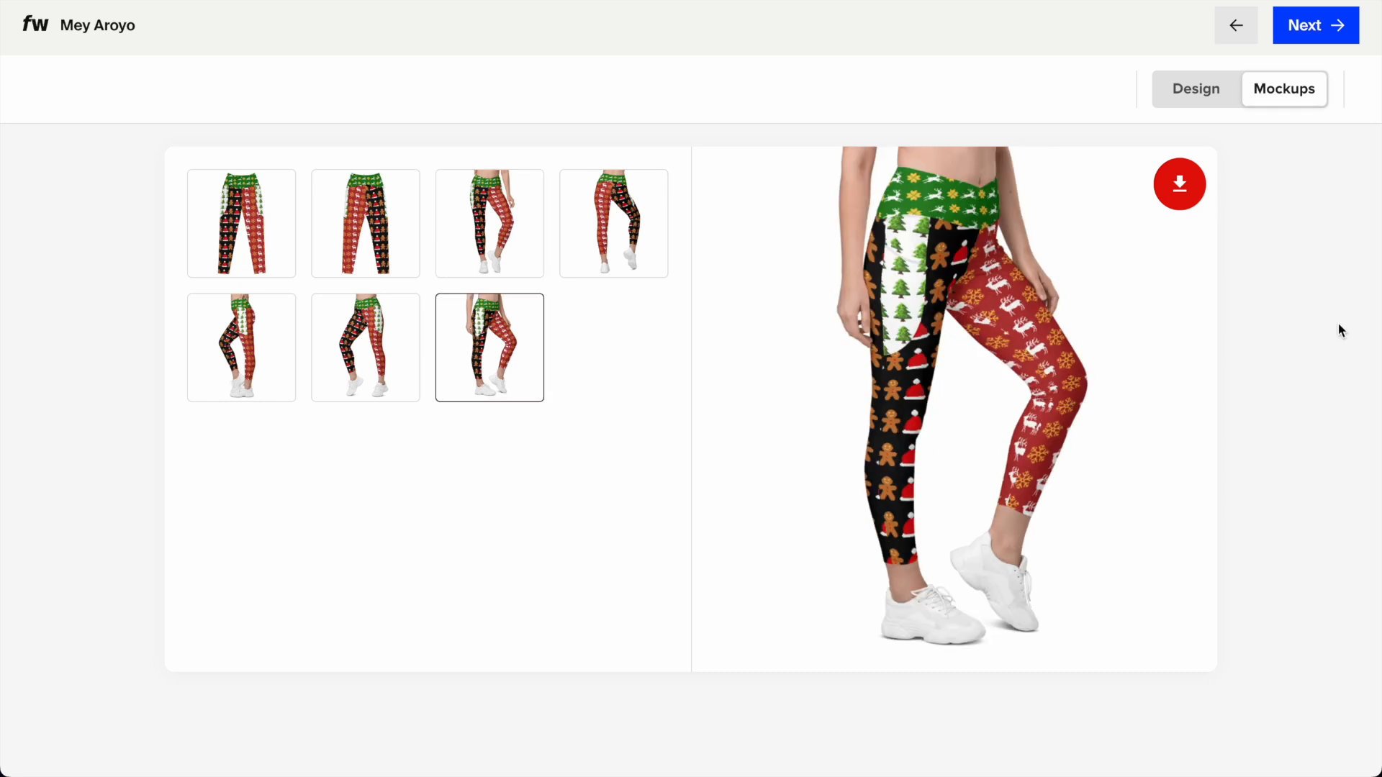
click(1308, 27)
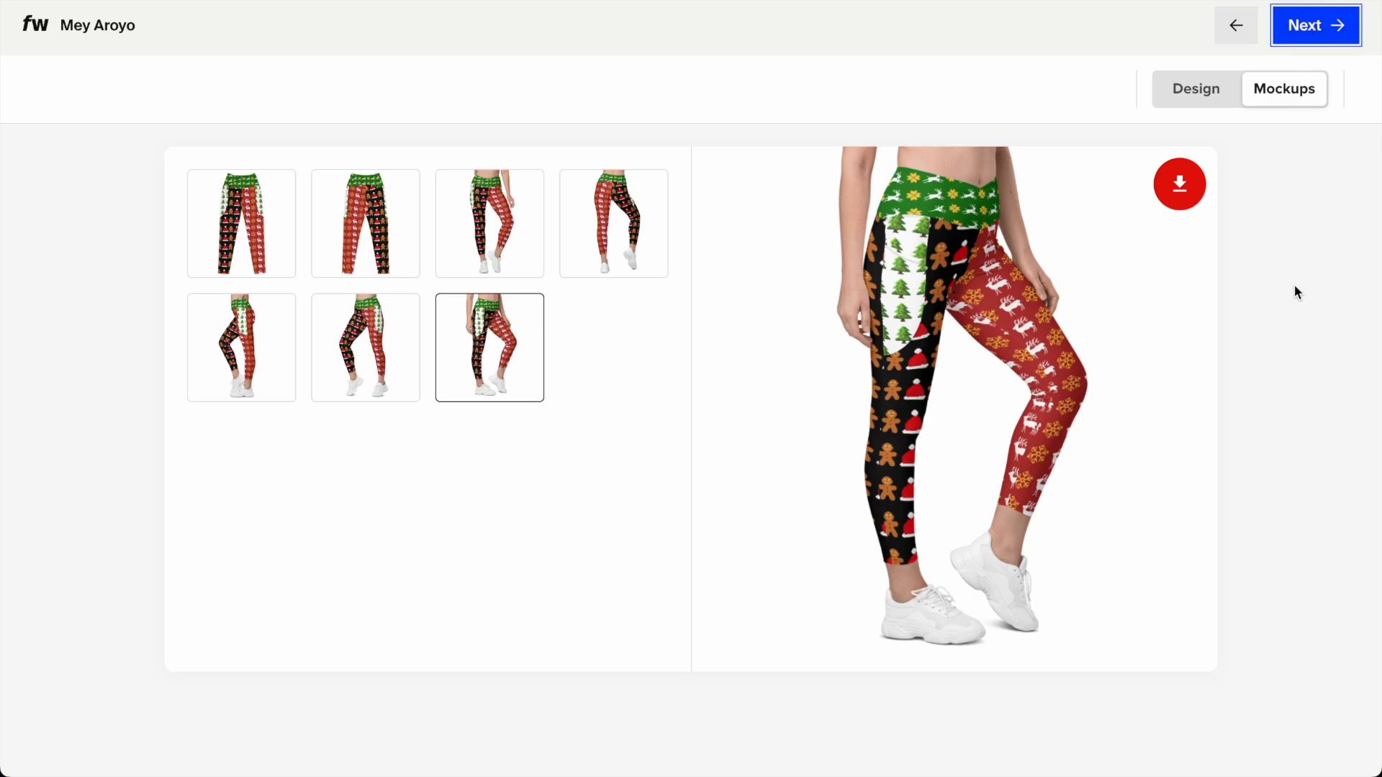